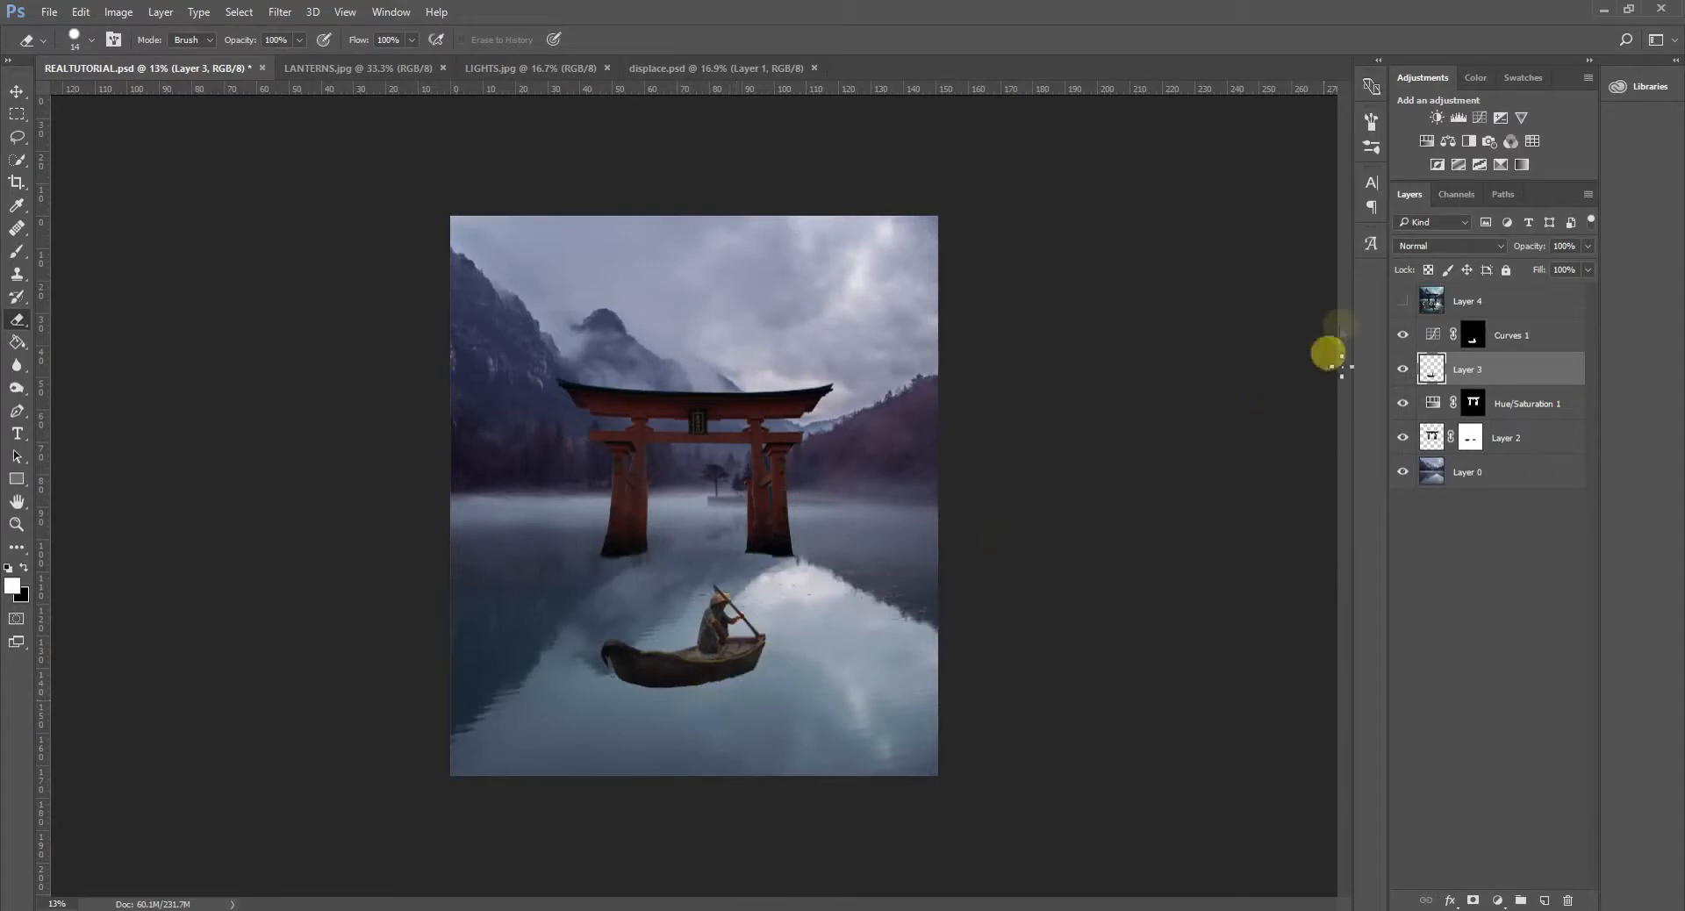
- Show Layer 4 to check the finished reference composite, and hide it again
{"action": "left_click", "coordinate": [1404, 301]}
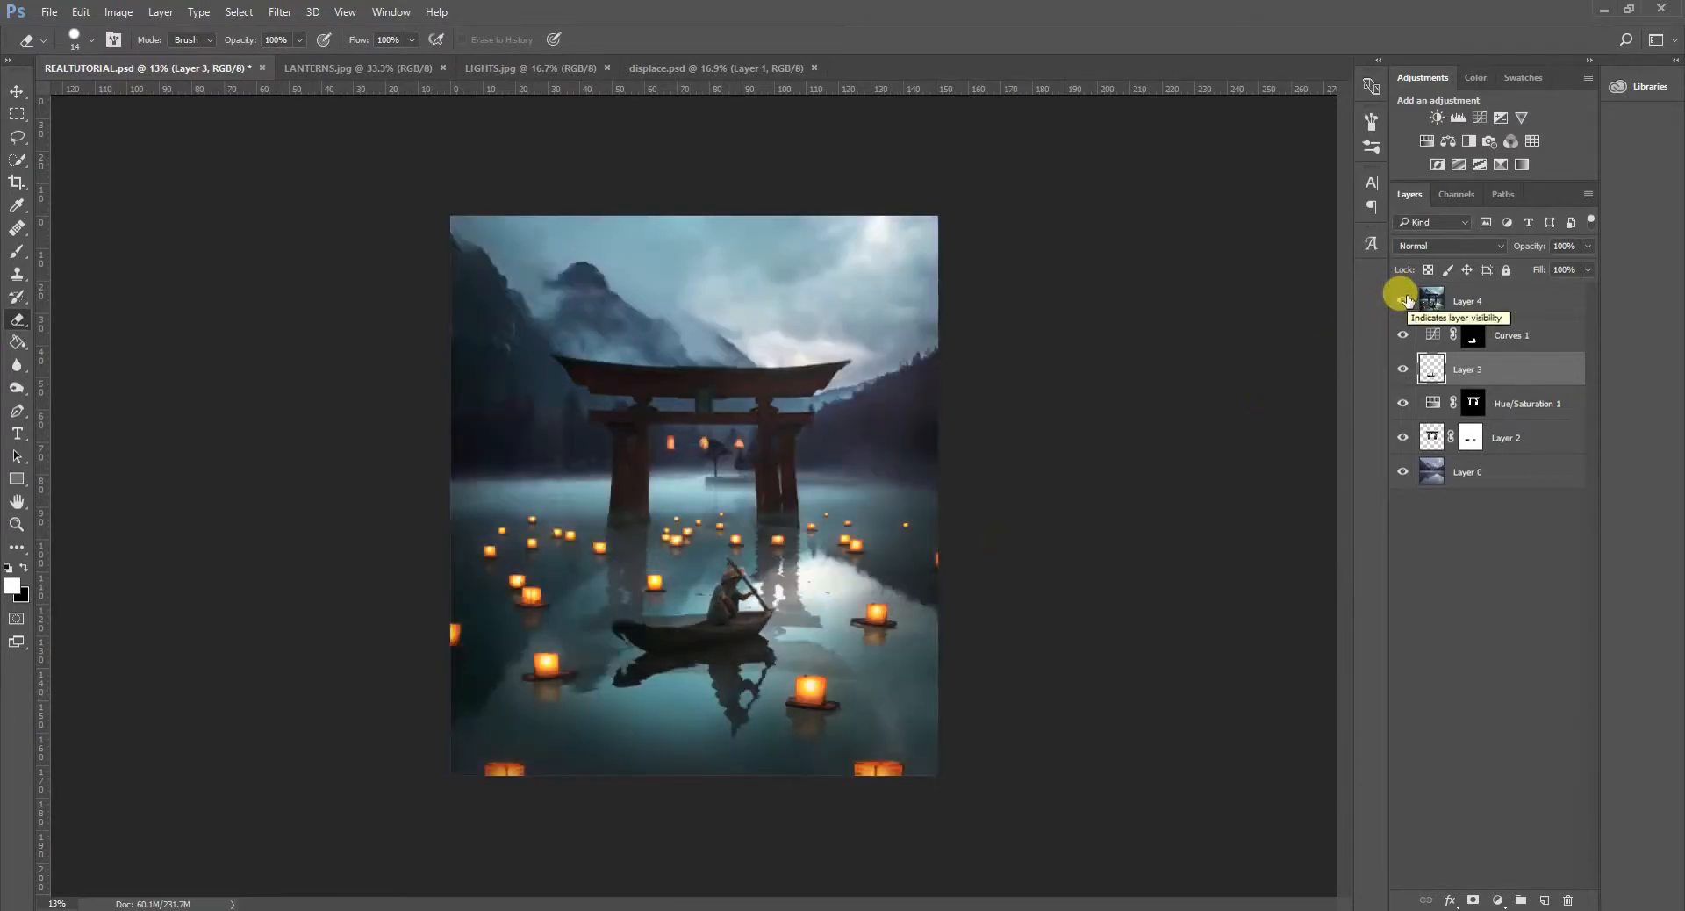
{"action": "left_click", "coordinate": [1404, 301]}
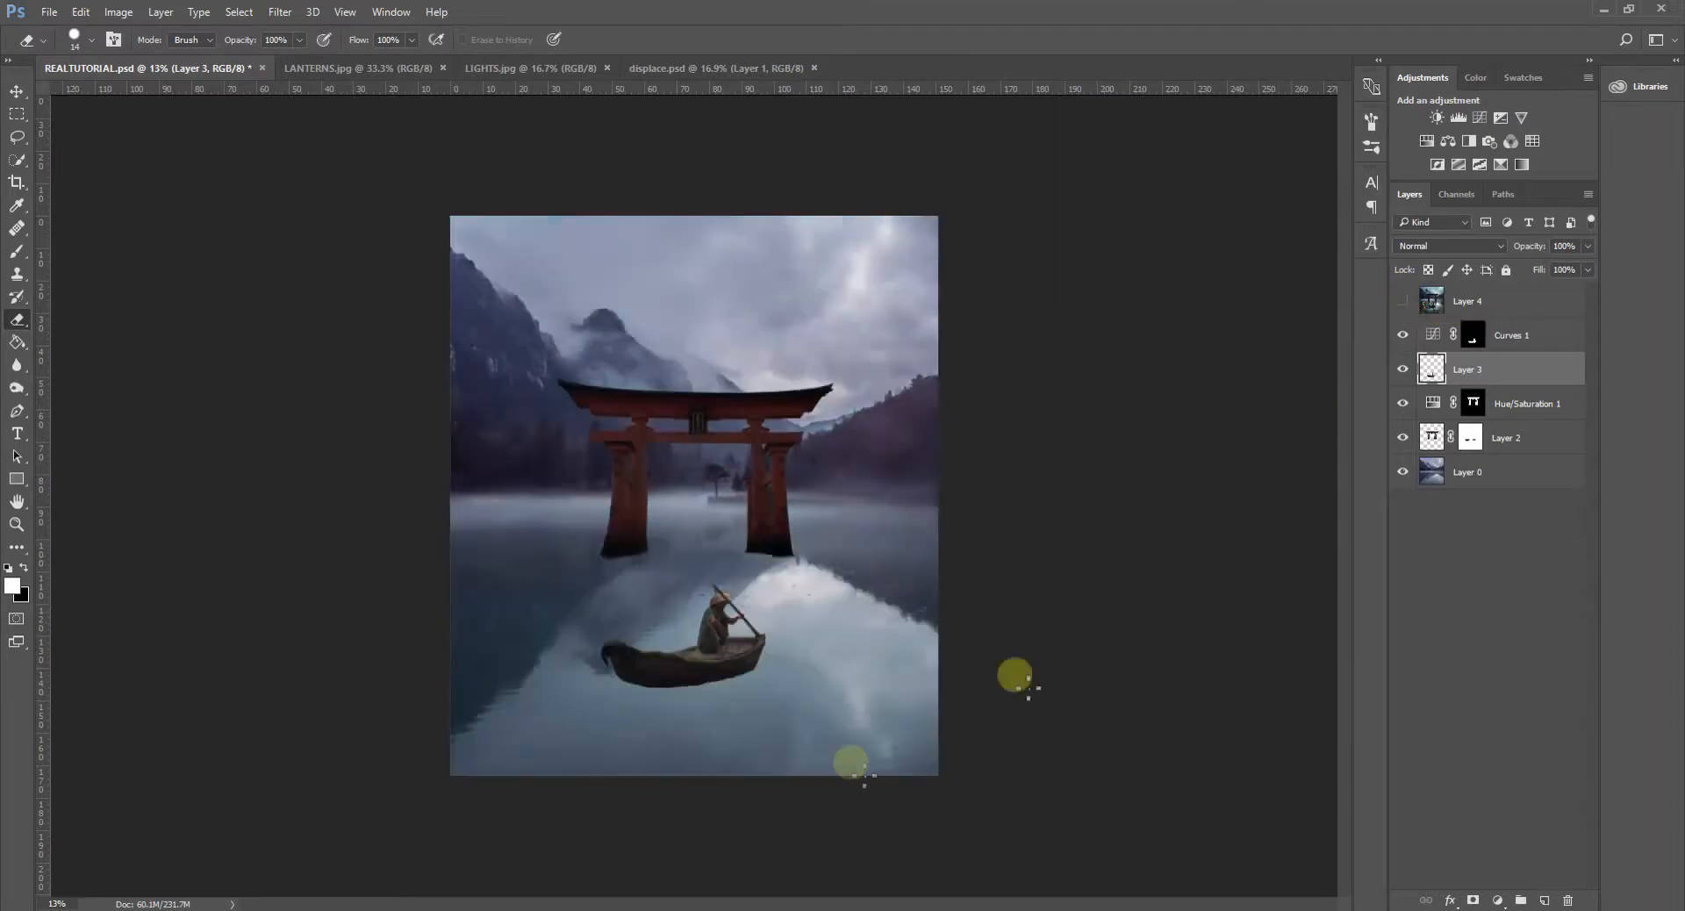
- Transform Layer 3 and Curves 1 together, widening the boat's upper side in perspective and rotating it by about -1.96°
{"action": "scroll", "coordinate": [693, 738], "scroll_direction": "up", "scroll_amount": 5}
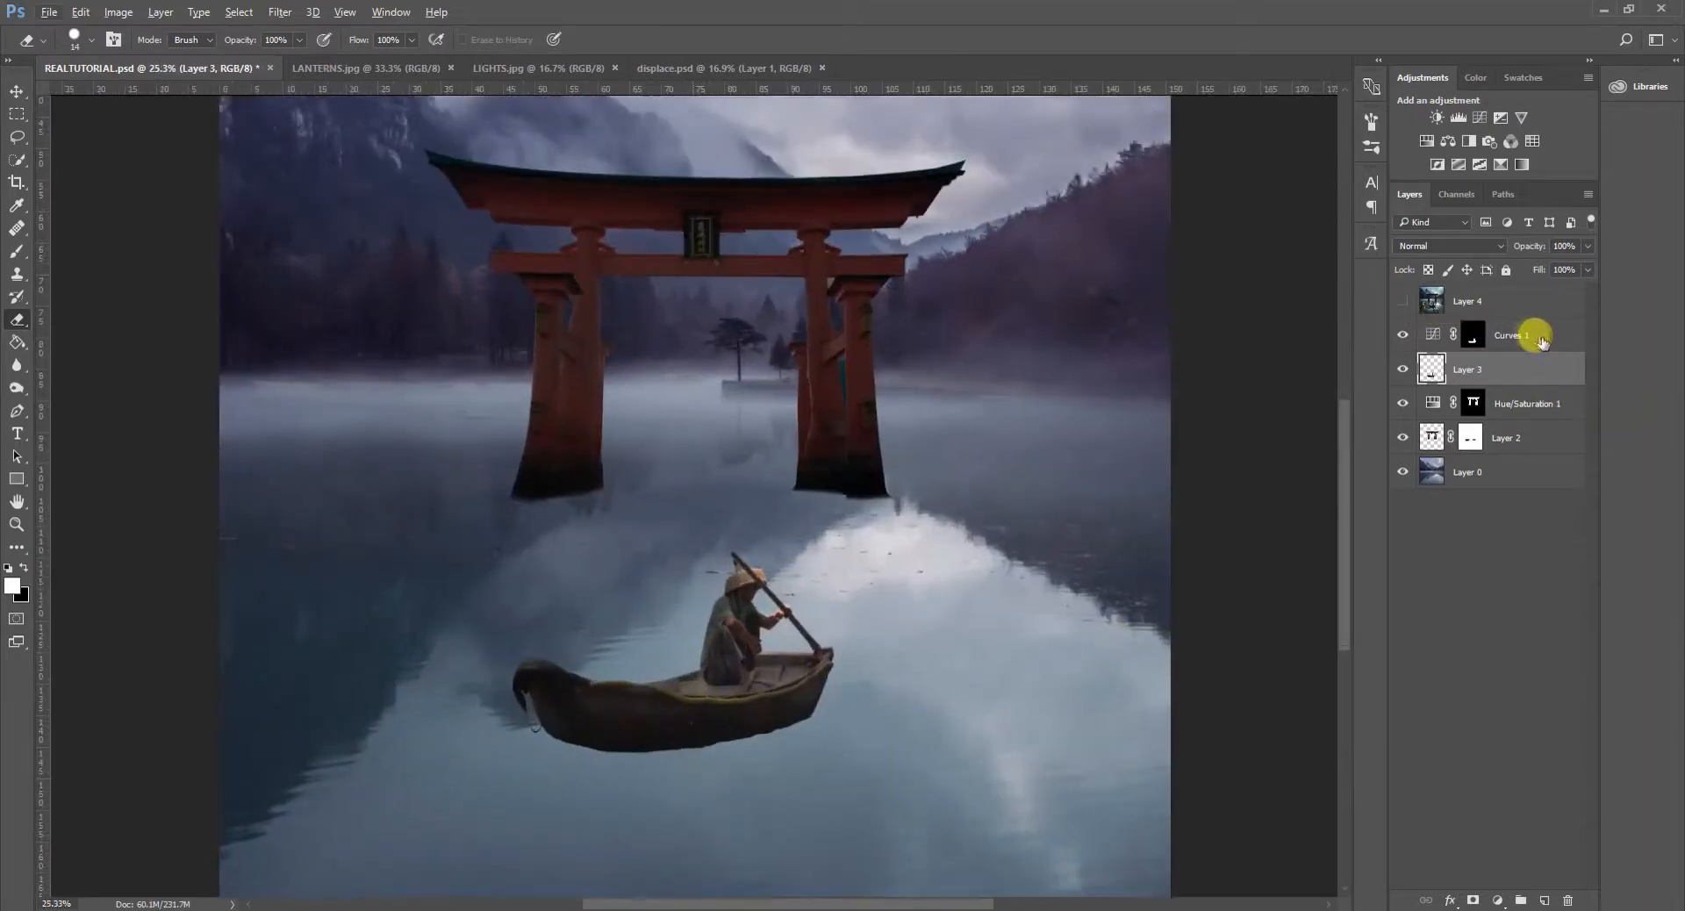
{"action": "left_click", "coordinate": [1531, 339], "text": "shift"}
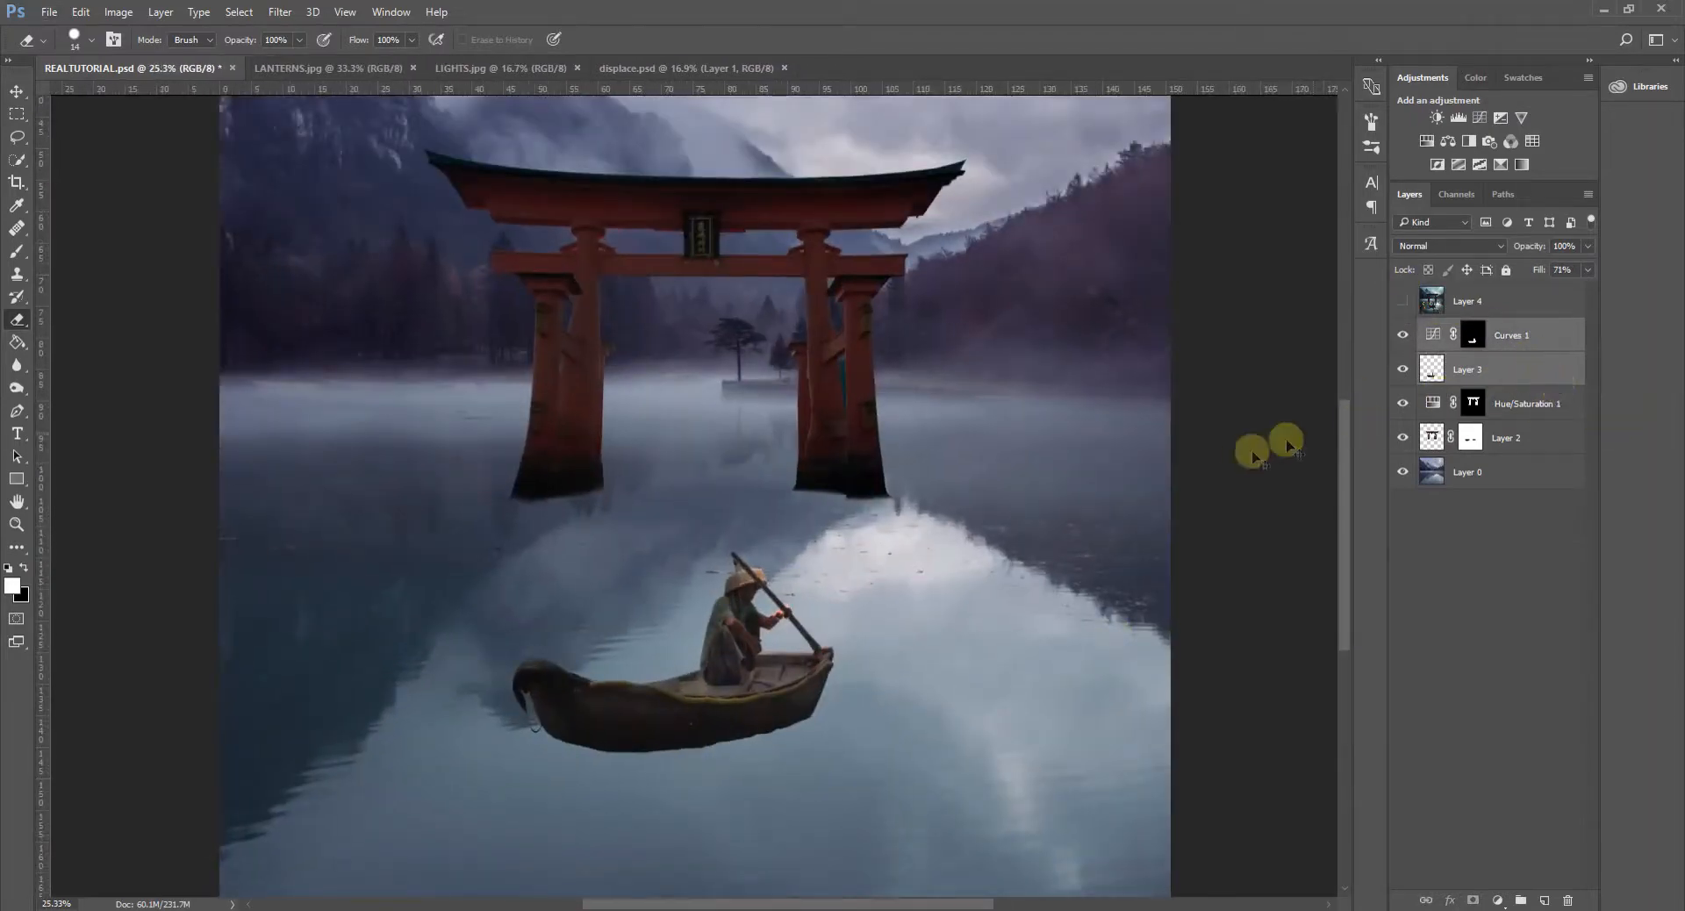
{"action": "key", "text": "ctrl+t"}
{"action": "right_click", "coordinate": [732, 621]}
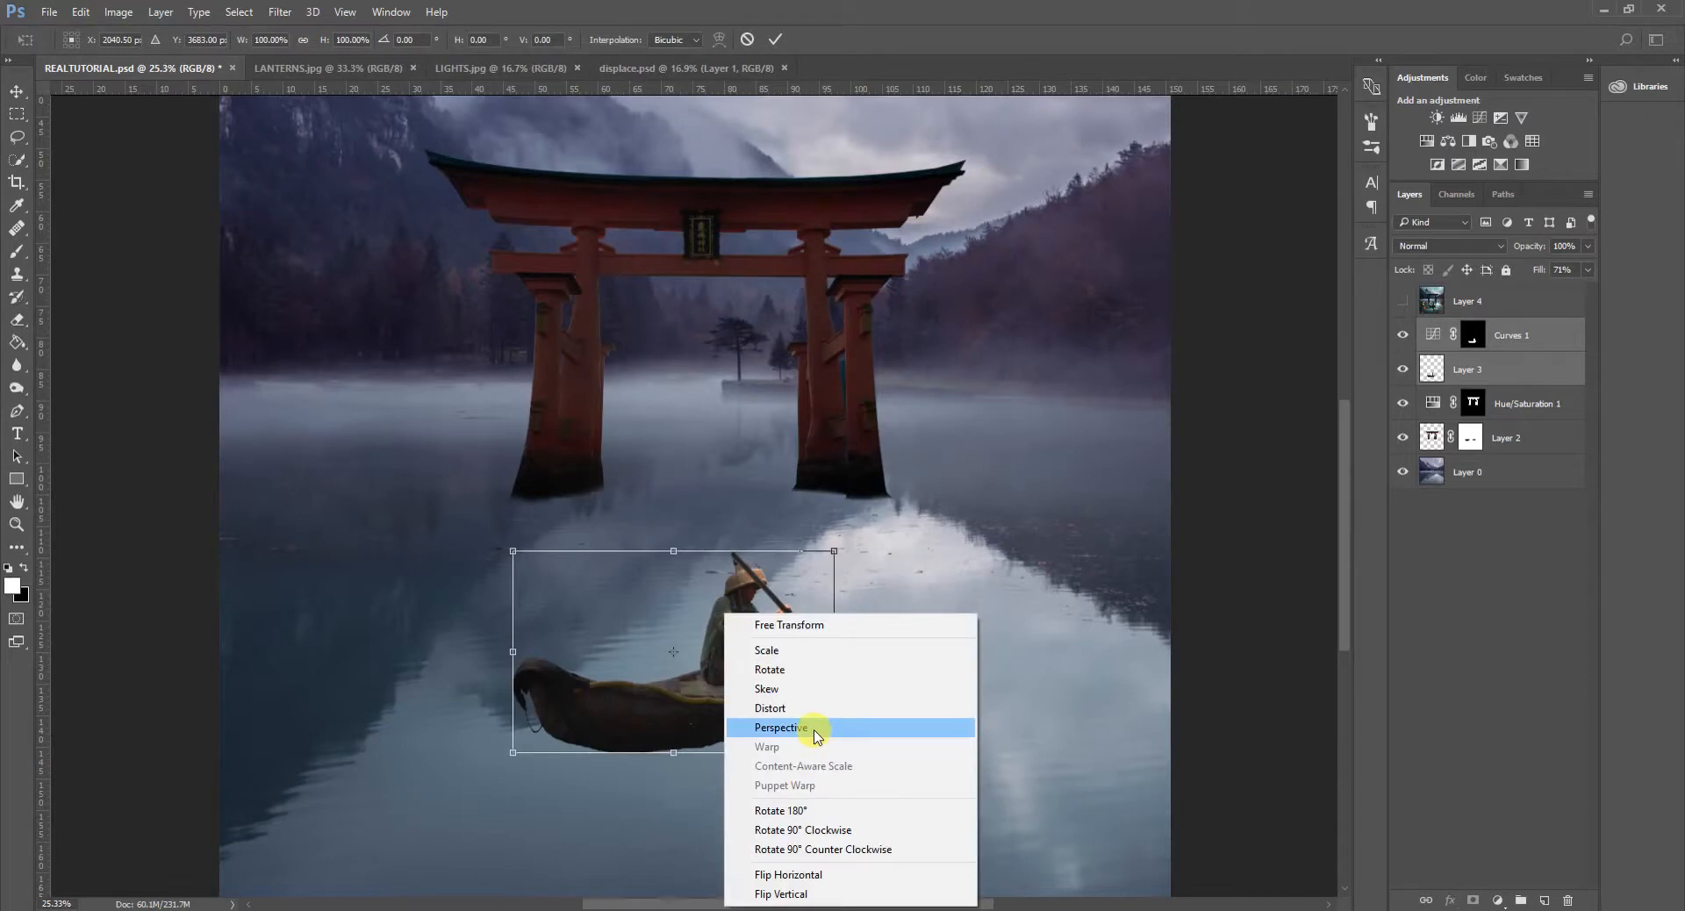
{"action": "left_click", "coordinate": [815, 730]}
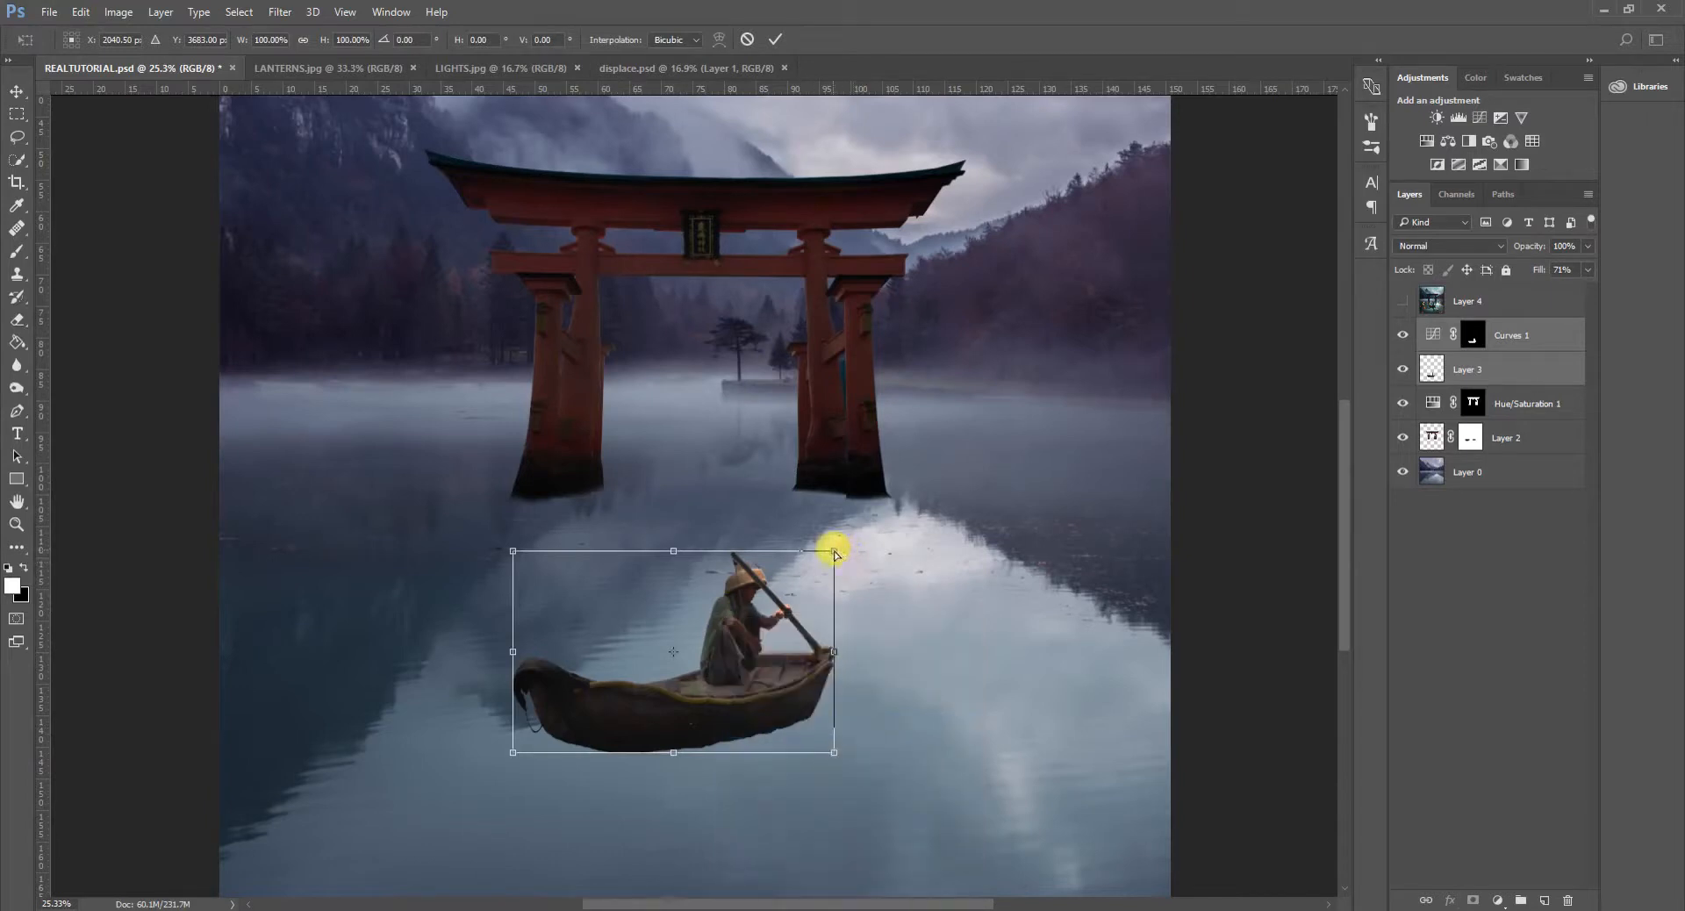
{"action": "left_click_drag", "start_coordinate": [836, 553], "coordinate": [865, 554]}
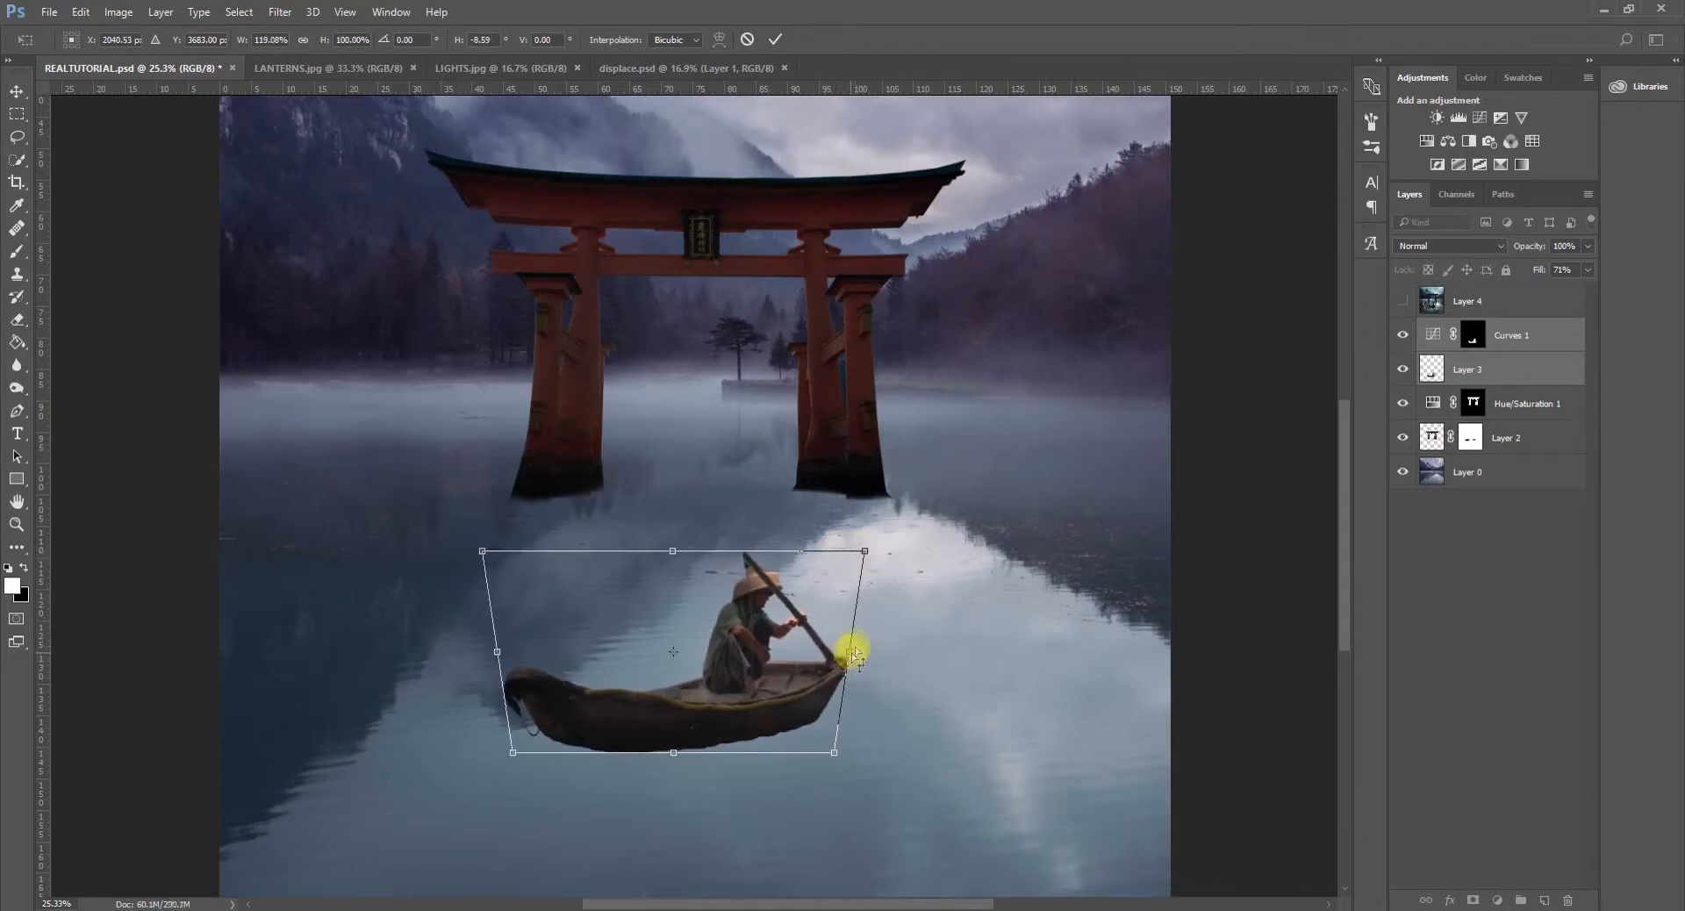
{"action": "left_click_drag", "start_coordinate": [853, 652], "coordinate": [853, 646]}
{"action": "left_click_drag", "start_coordinate": [496, 650], "coordinate": [497, 653]}
- Distort the boat by pulling its lower stern-side corner slightly outward and raising its upper edge a little
{"action": "right_click", "coordinate": [724, 653]}
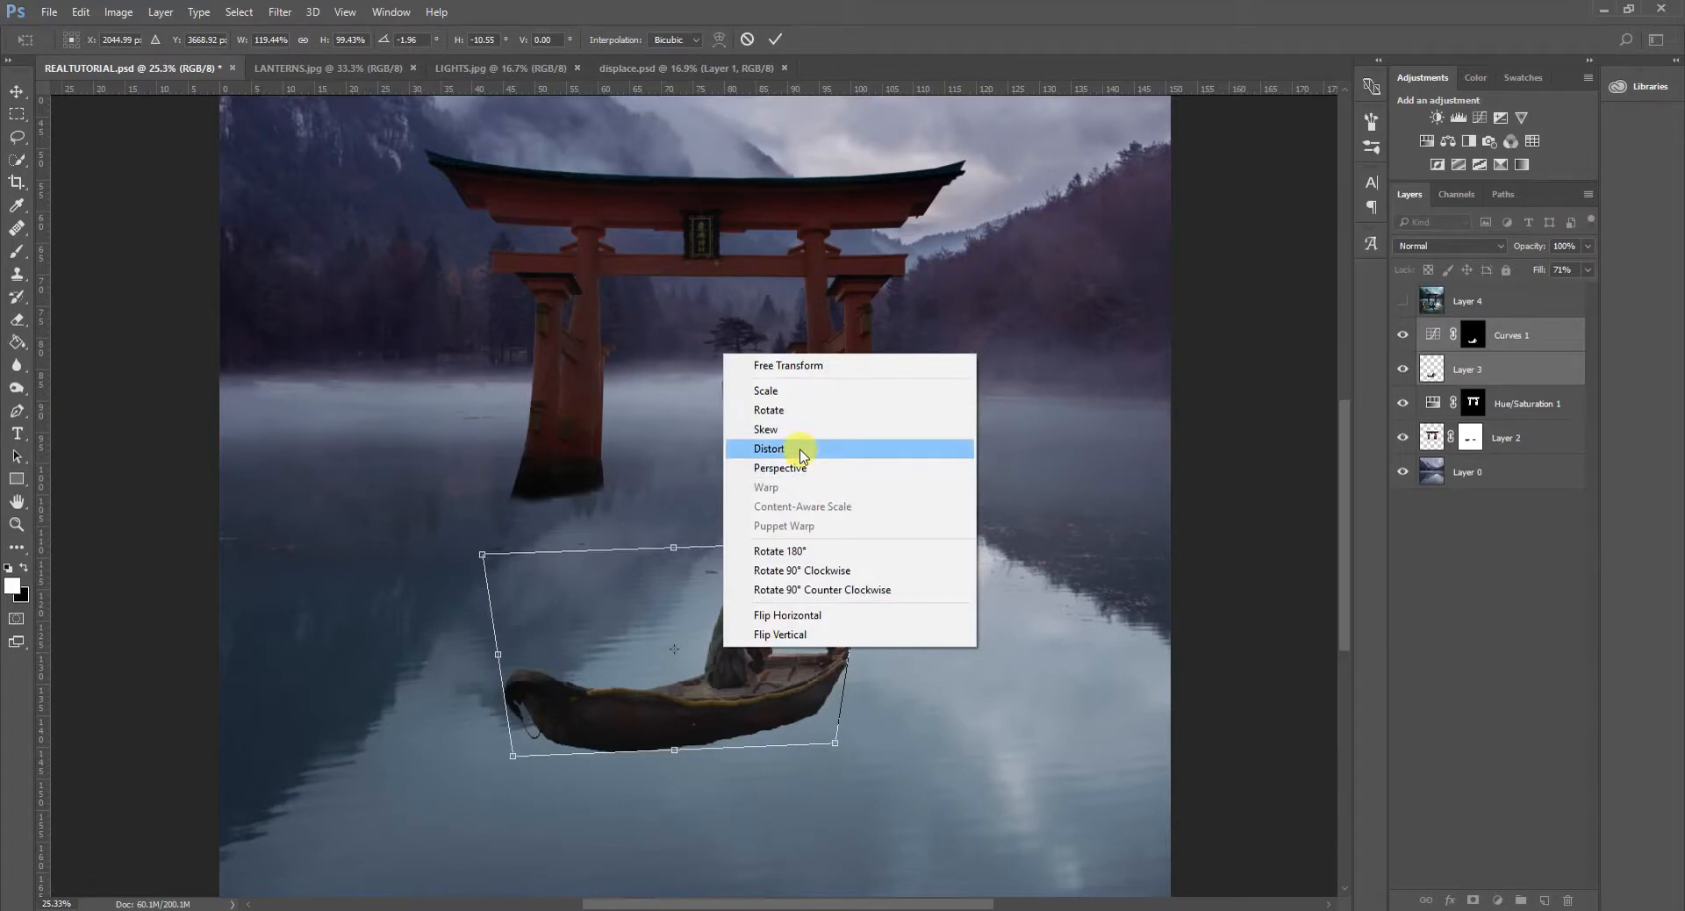
{"action": "left_click", "coordinate": [801, 451]}
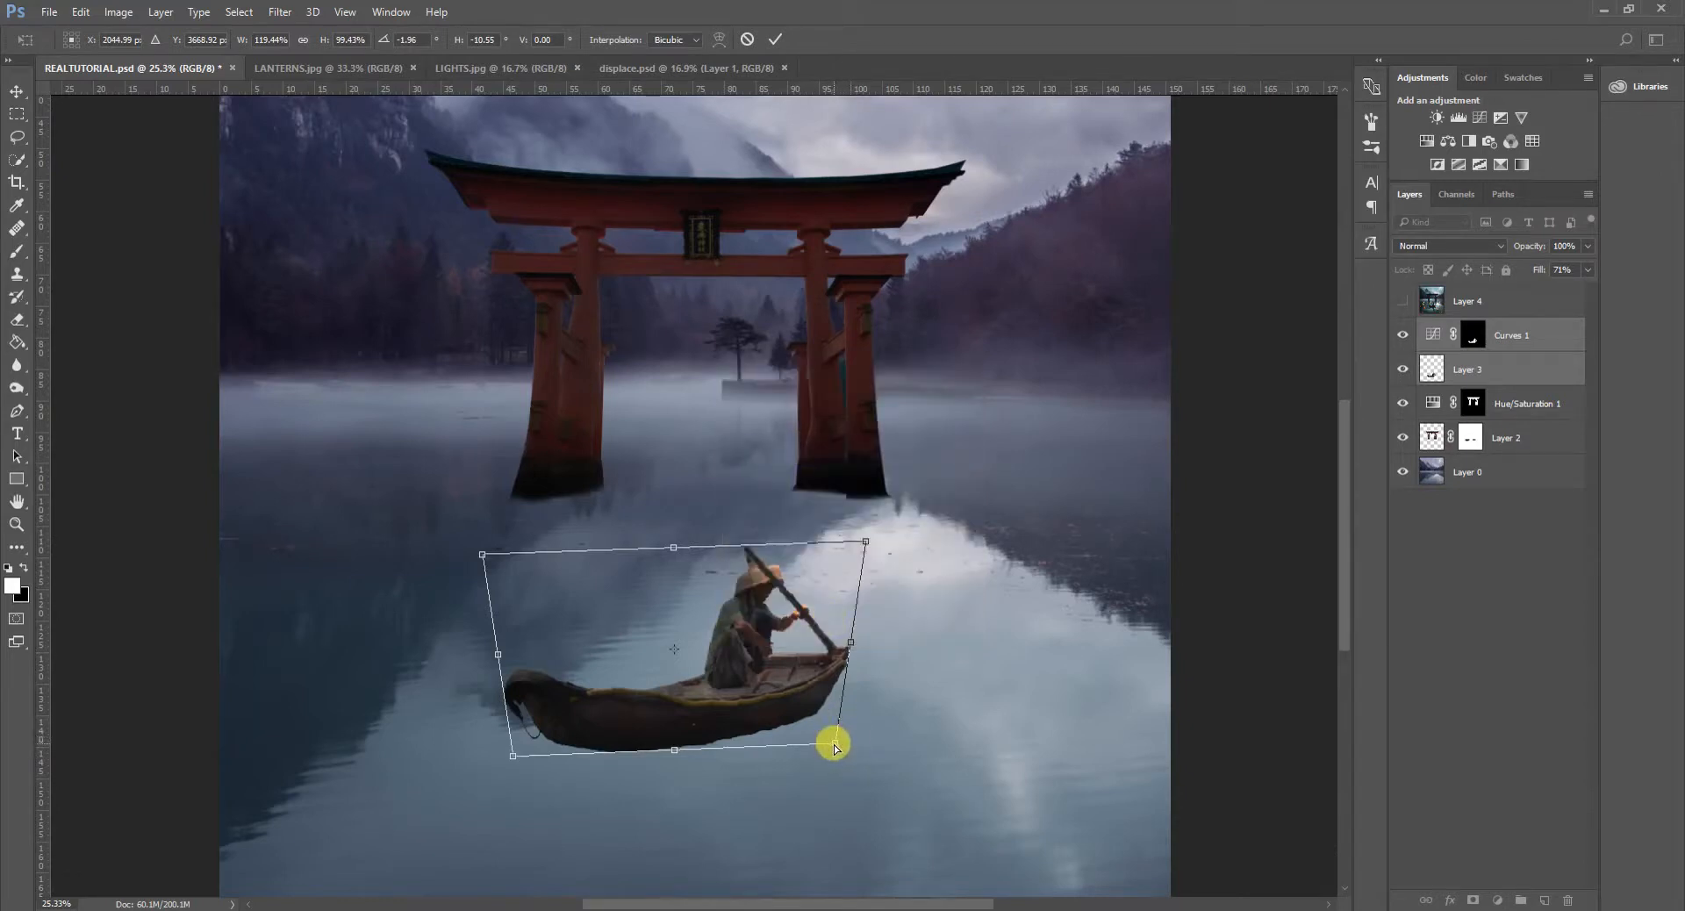
{"action": "left_click_drag", "start_coordinate": [838, 745], "coordinate": [843, 747]}
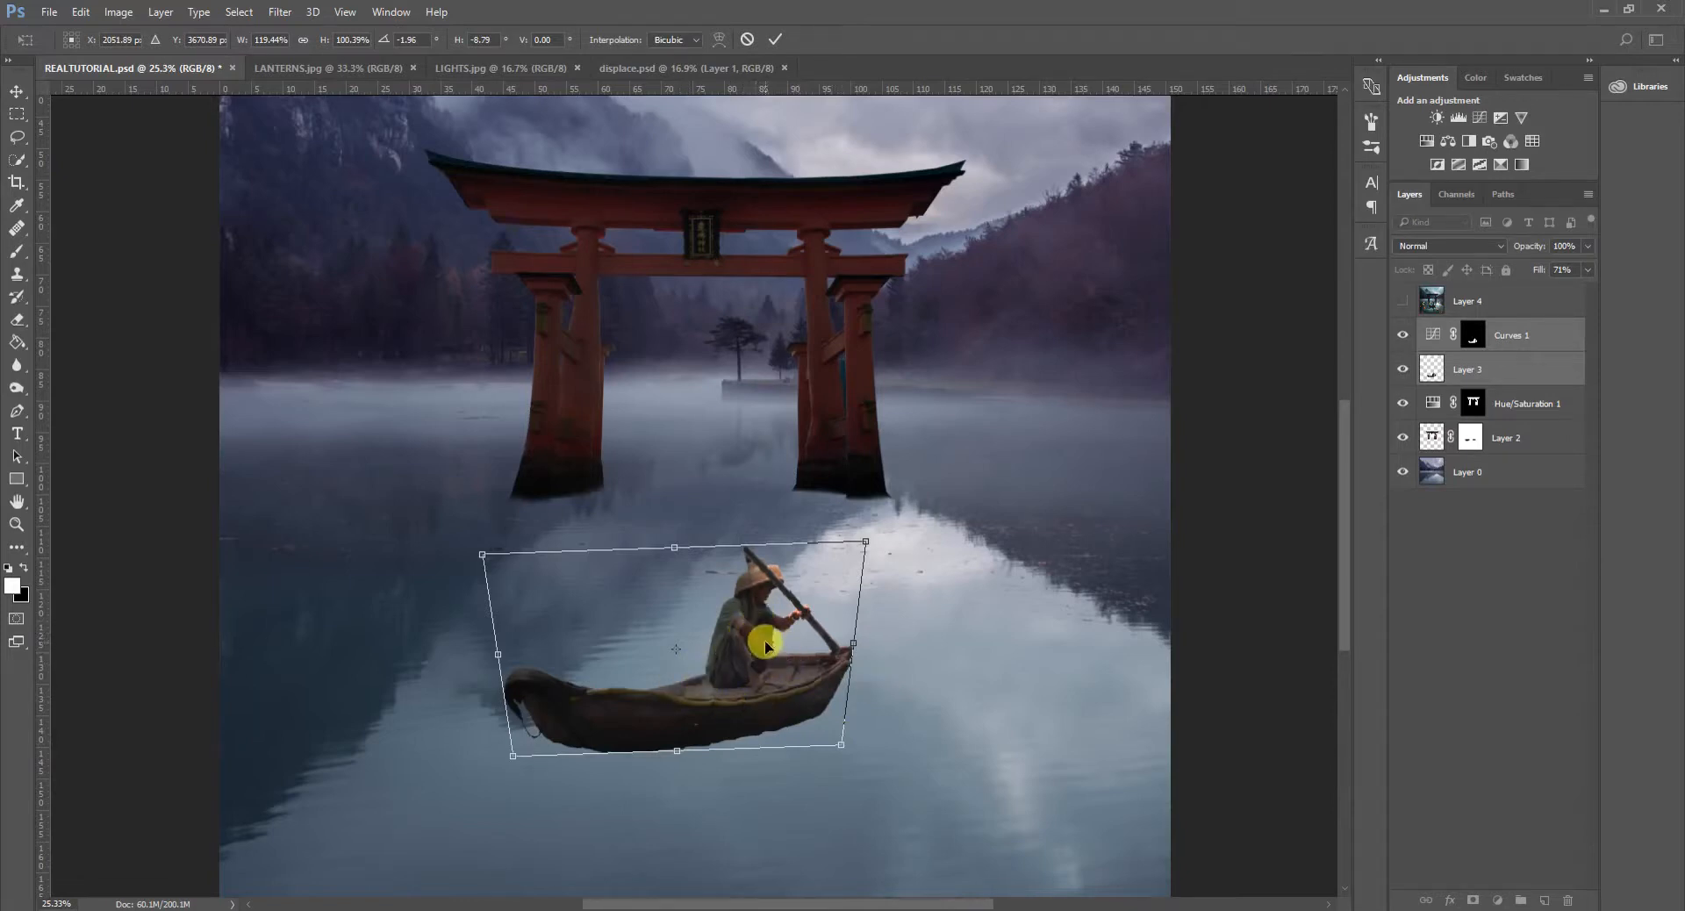
{"action": "right_click", "coordinate": [747, 661]}
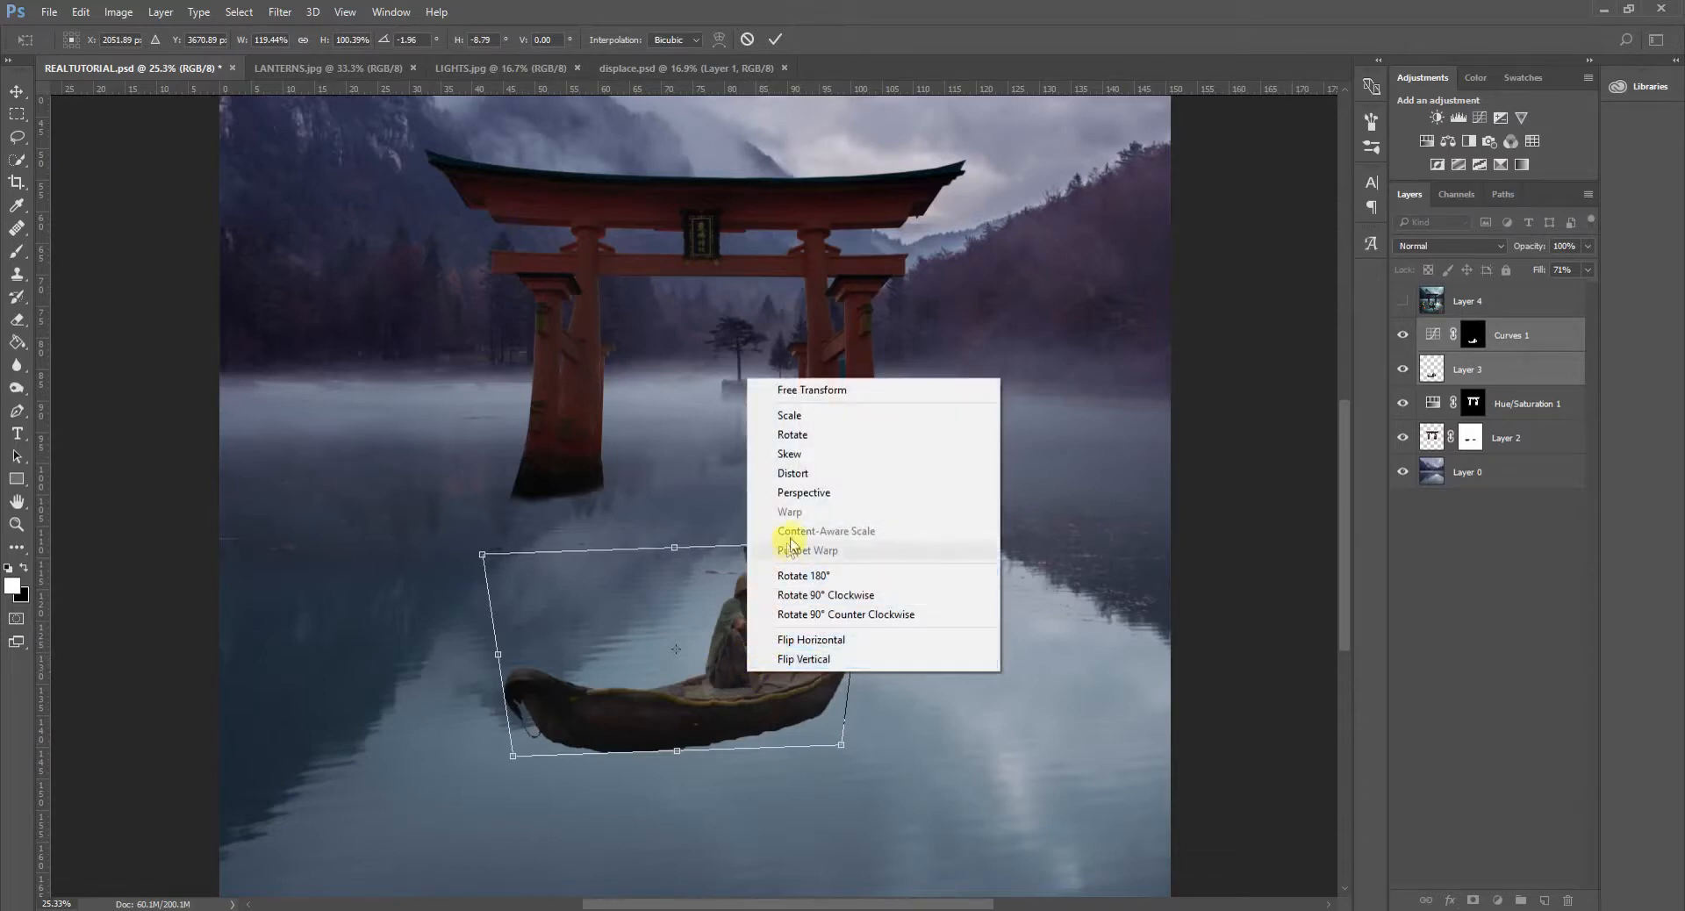
{"action": "left_click", "coordinate": [792, 473]}
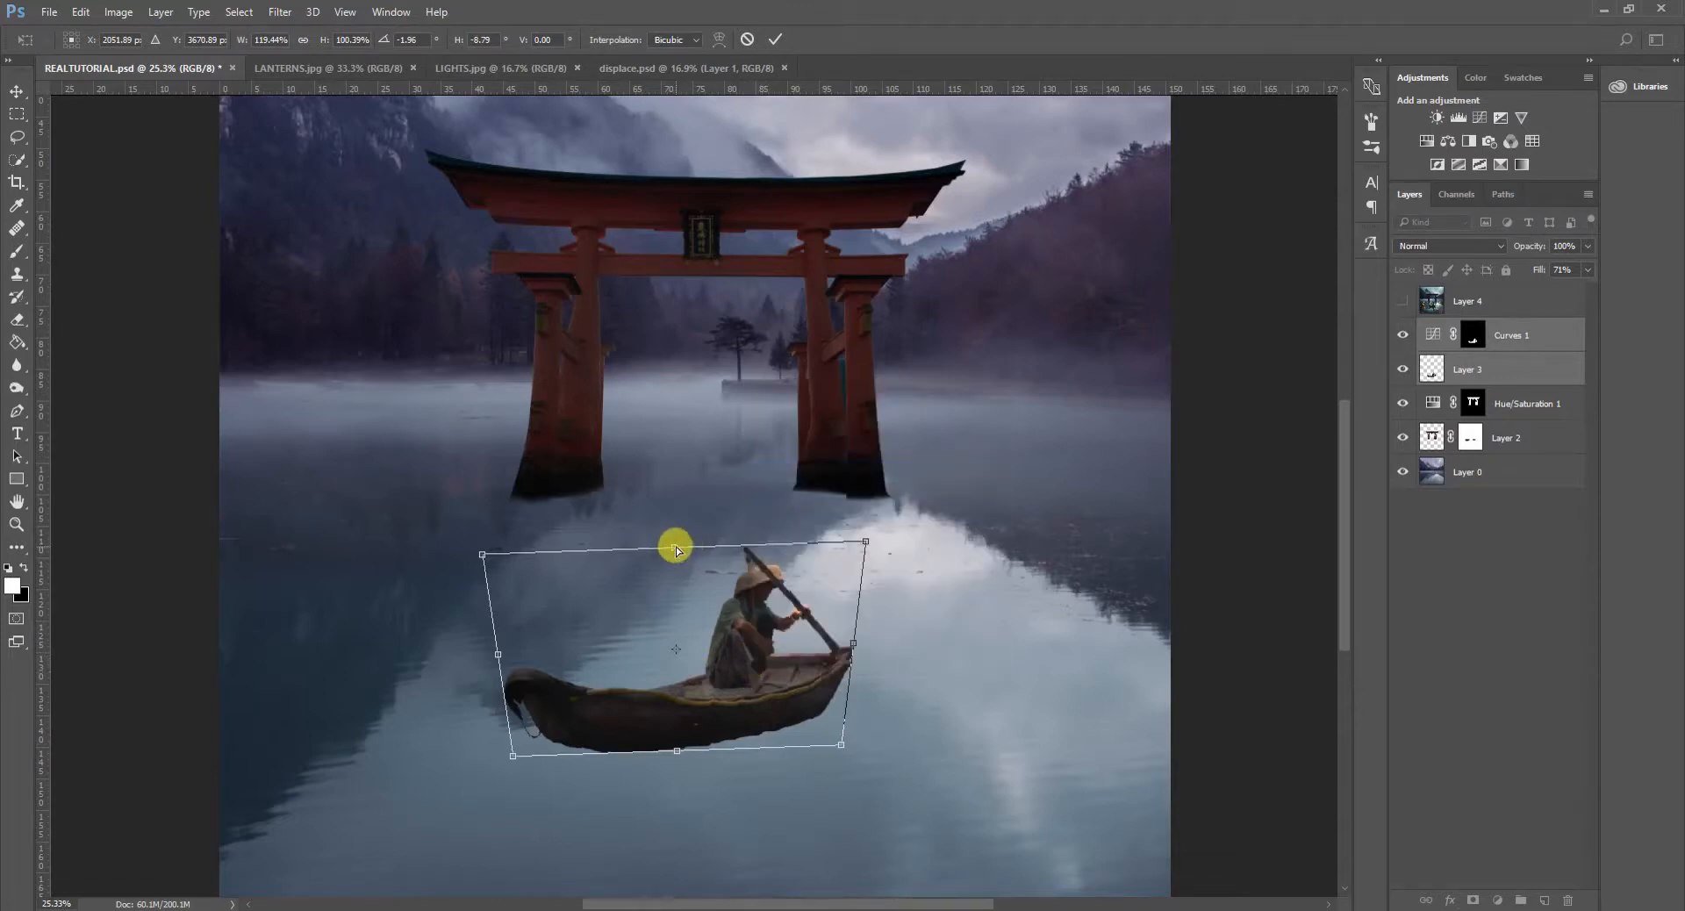
{"action": "left_click_drag", "start_coordinate": [677, 550], "coordinate": [674, 539]}
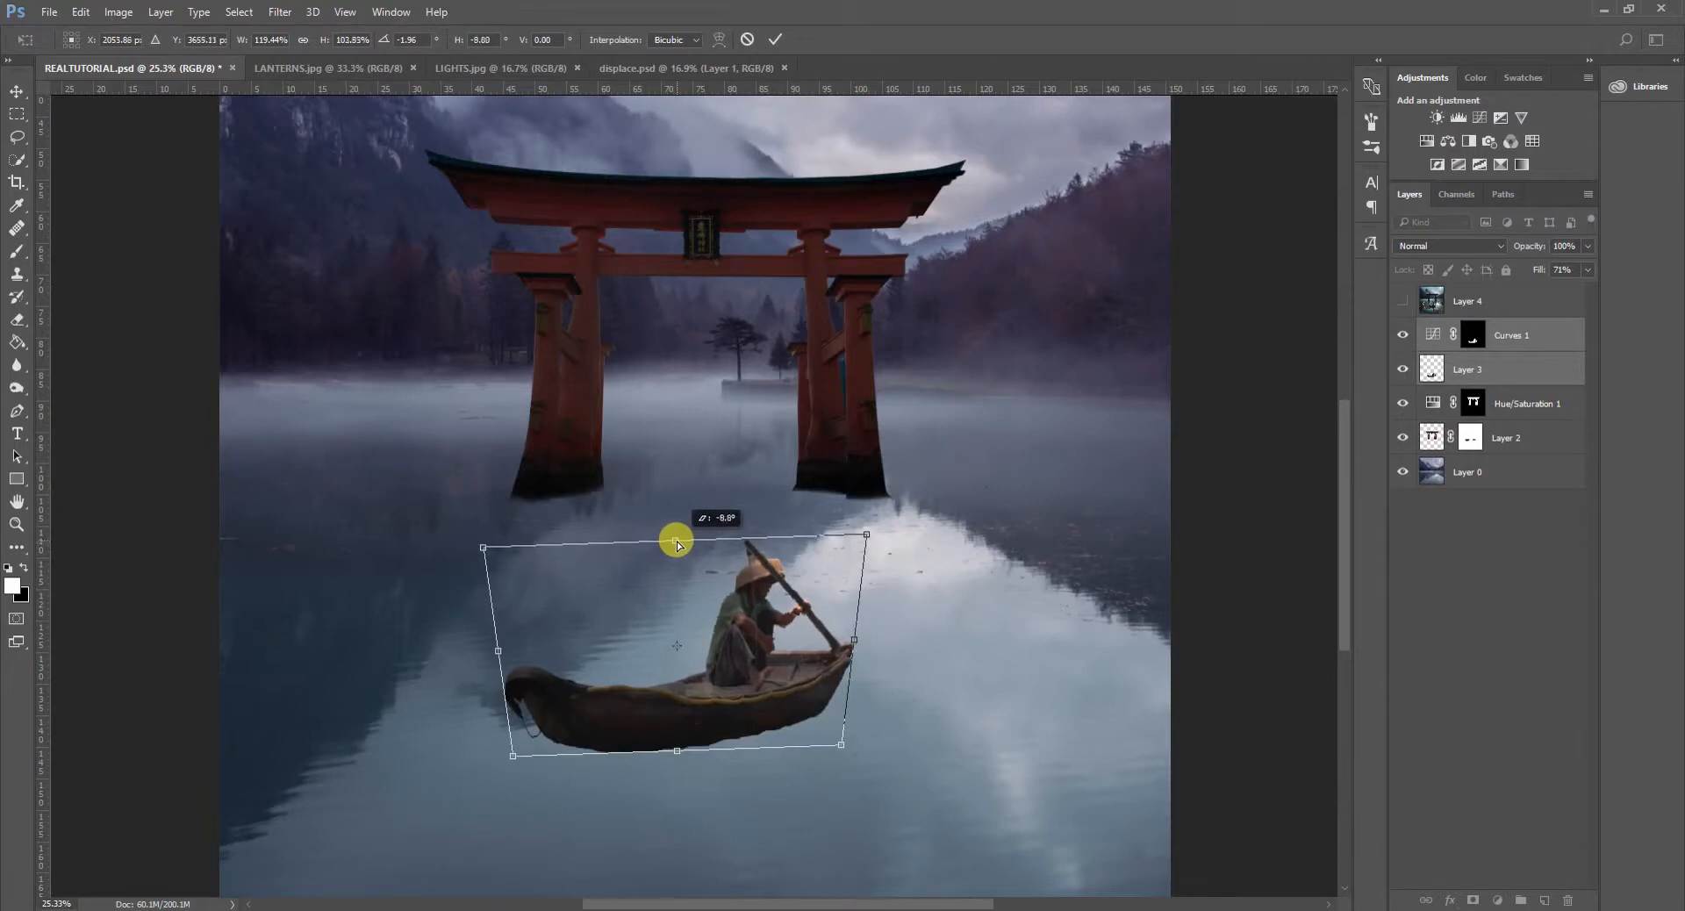
- Scale the boat down to about 51.65 × 28.38 cm and apply the transform
{"action": "right_click", "coordinate": [714, 577]}
{"action": "left_click", "coordinate": [803, 588]}
{"action": "left_click_drag", "start_coordinate": [866, 533], "coordinate": [790, 552]}
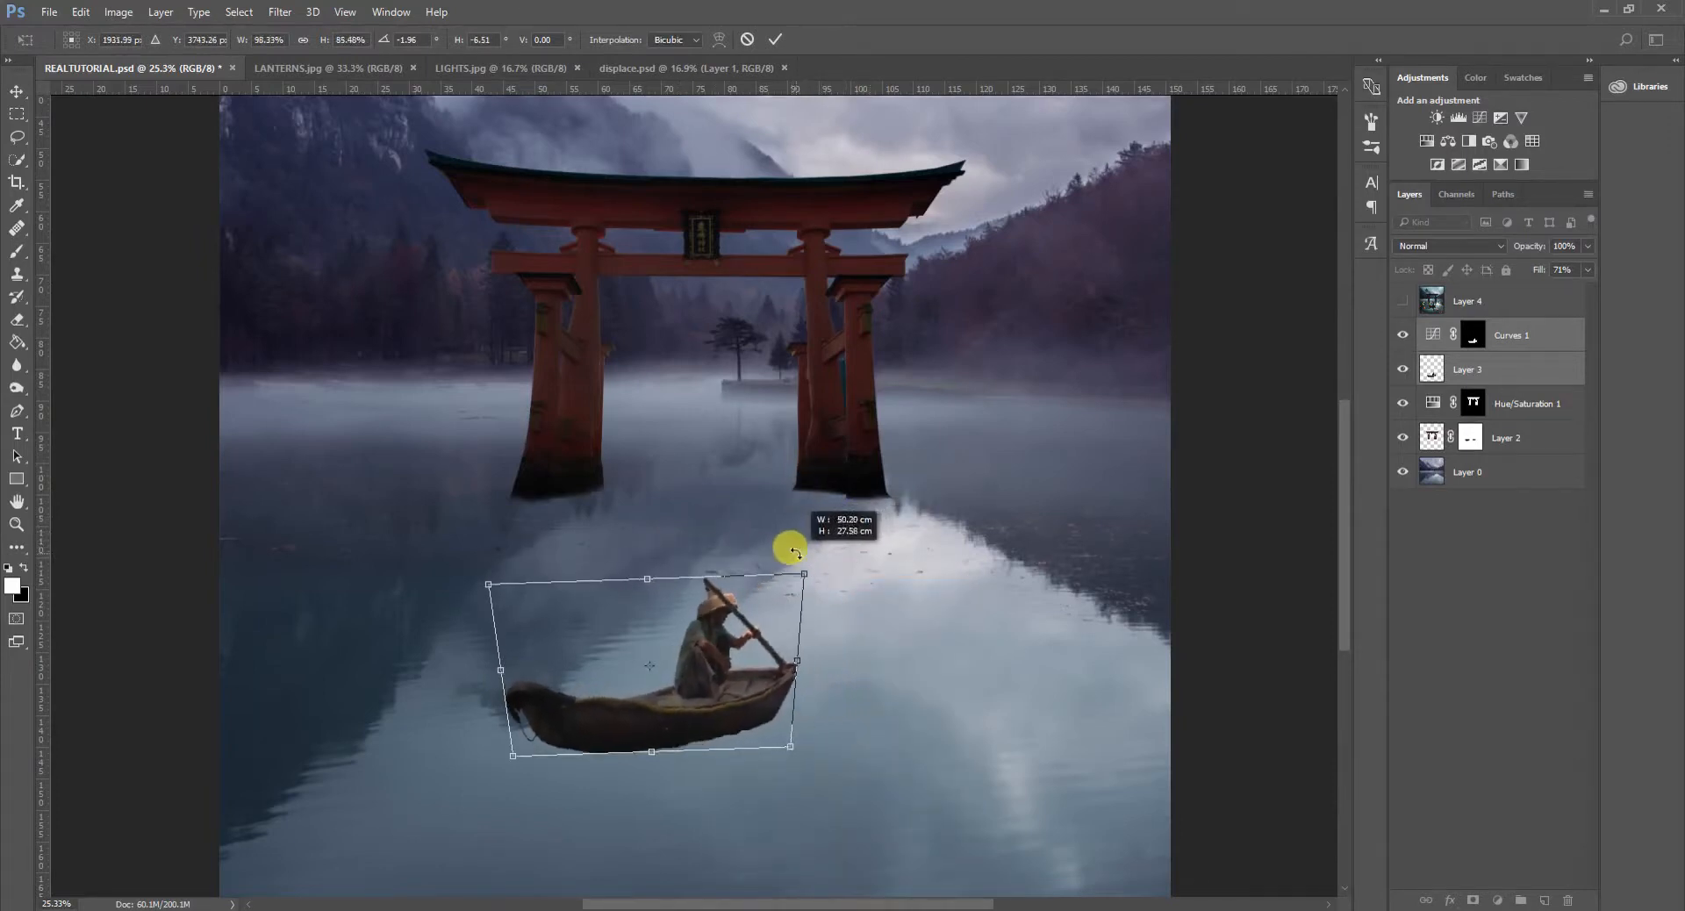
{"action": "scroll", "coordinate": [906, 582], "scroll_direction": "down", "scroll_amount": 4}
{"action": "scroll", "coordinate": [765, 607], "scroll_direction": "up", "scroll_amount": 2}
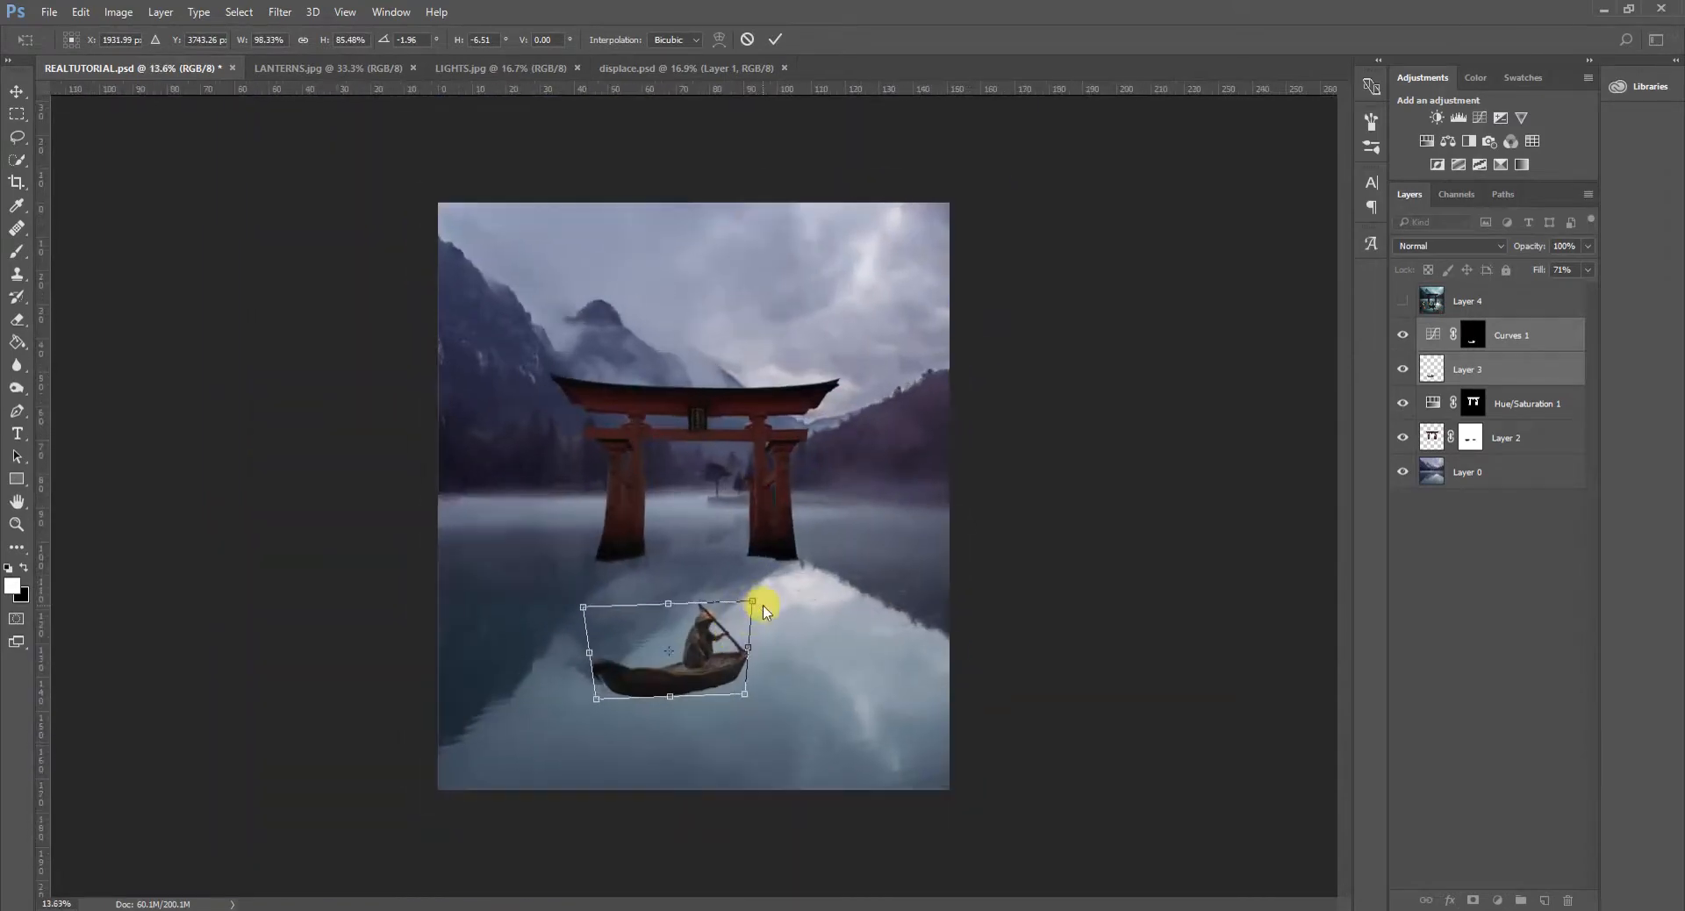
{"action": "left_click_drag", "start_coordinate": [753, 601], "coordinate": [758, 597]}
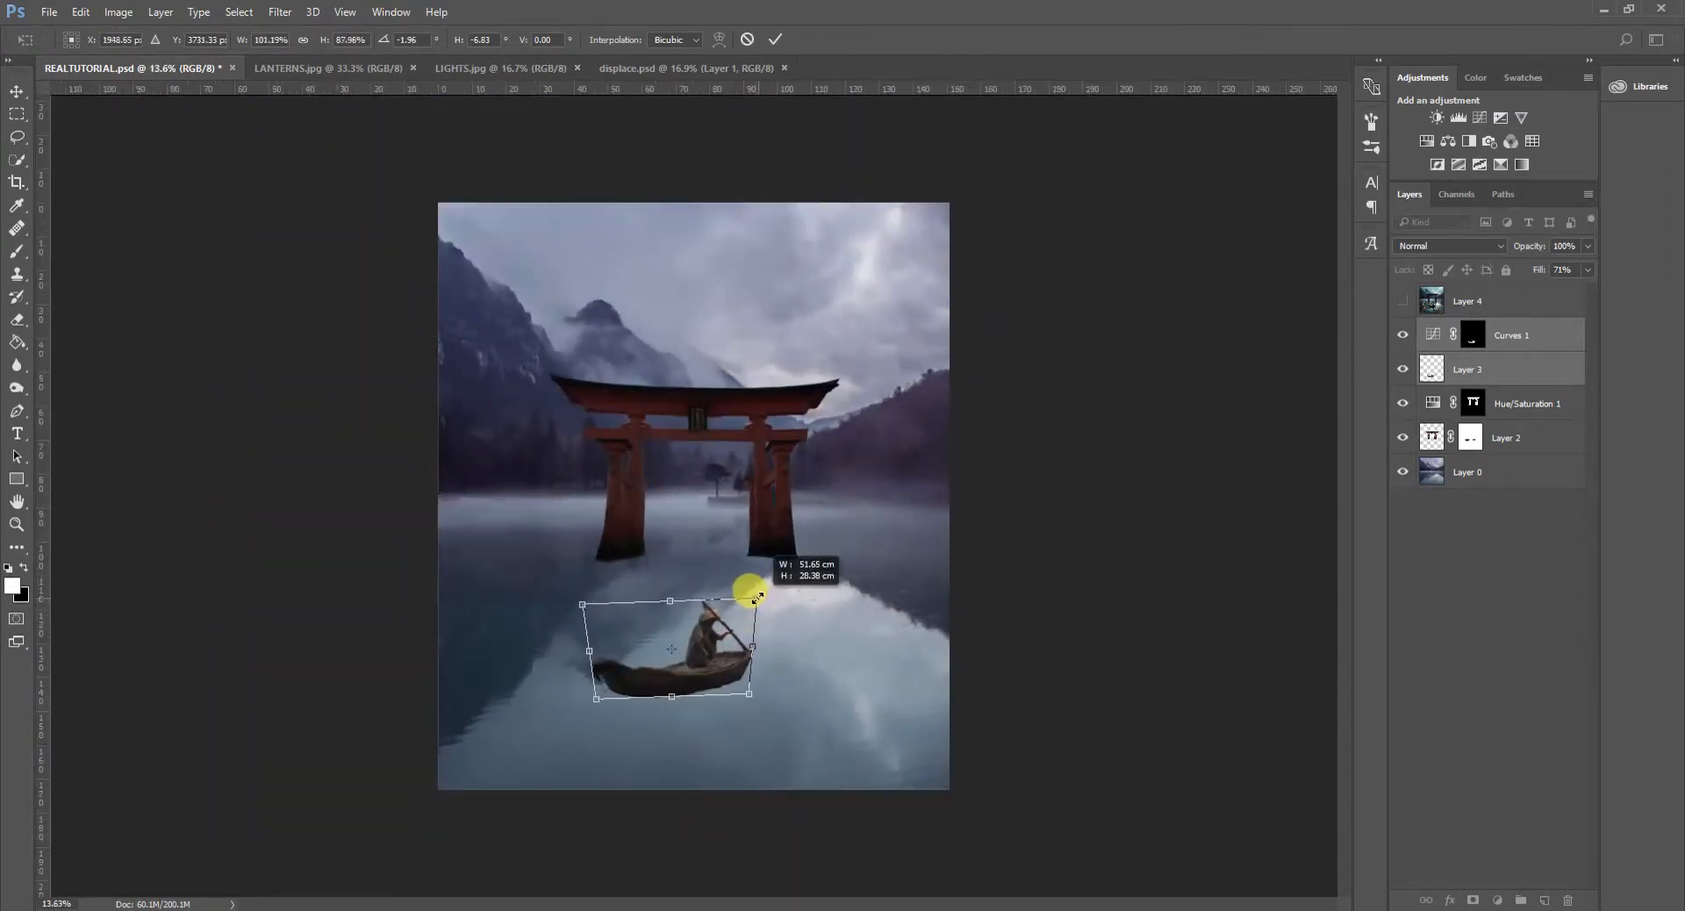
{"action": "left_click", "coordinate": [775, 38]}
{"action": "key", "text": "e"}
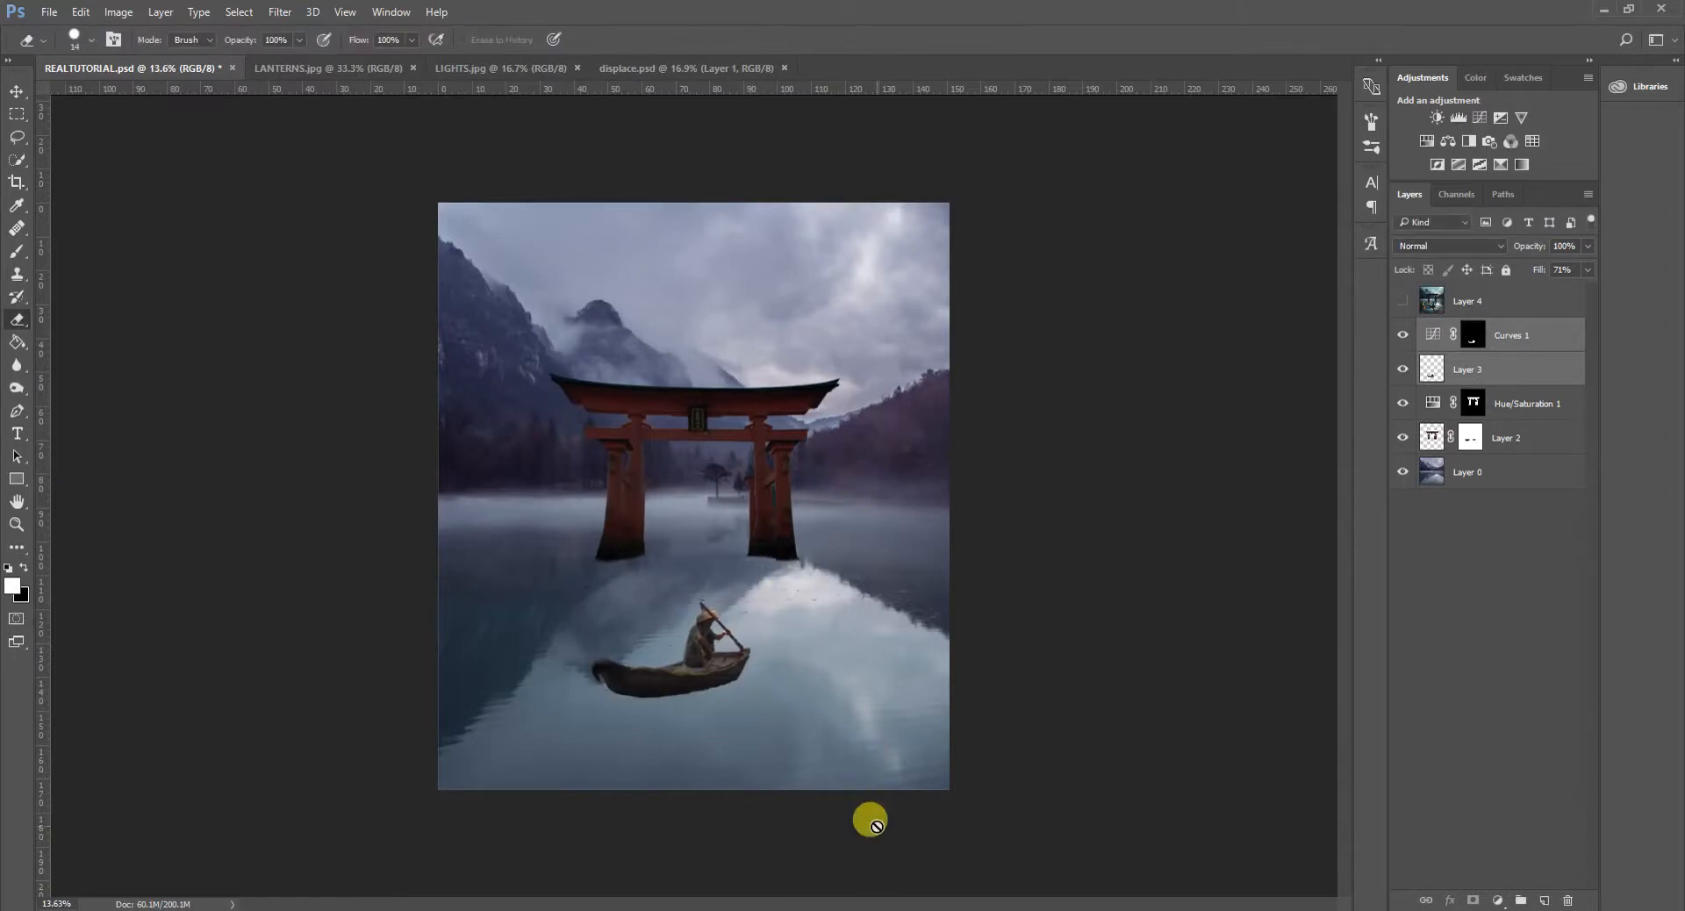
- Compare the resized boat with the reference composite on Layer 4, leaving that layer hidden
{"action": "left_click", "coordinate": [1401, 301]}
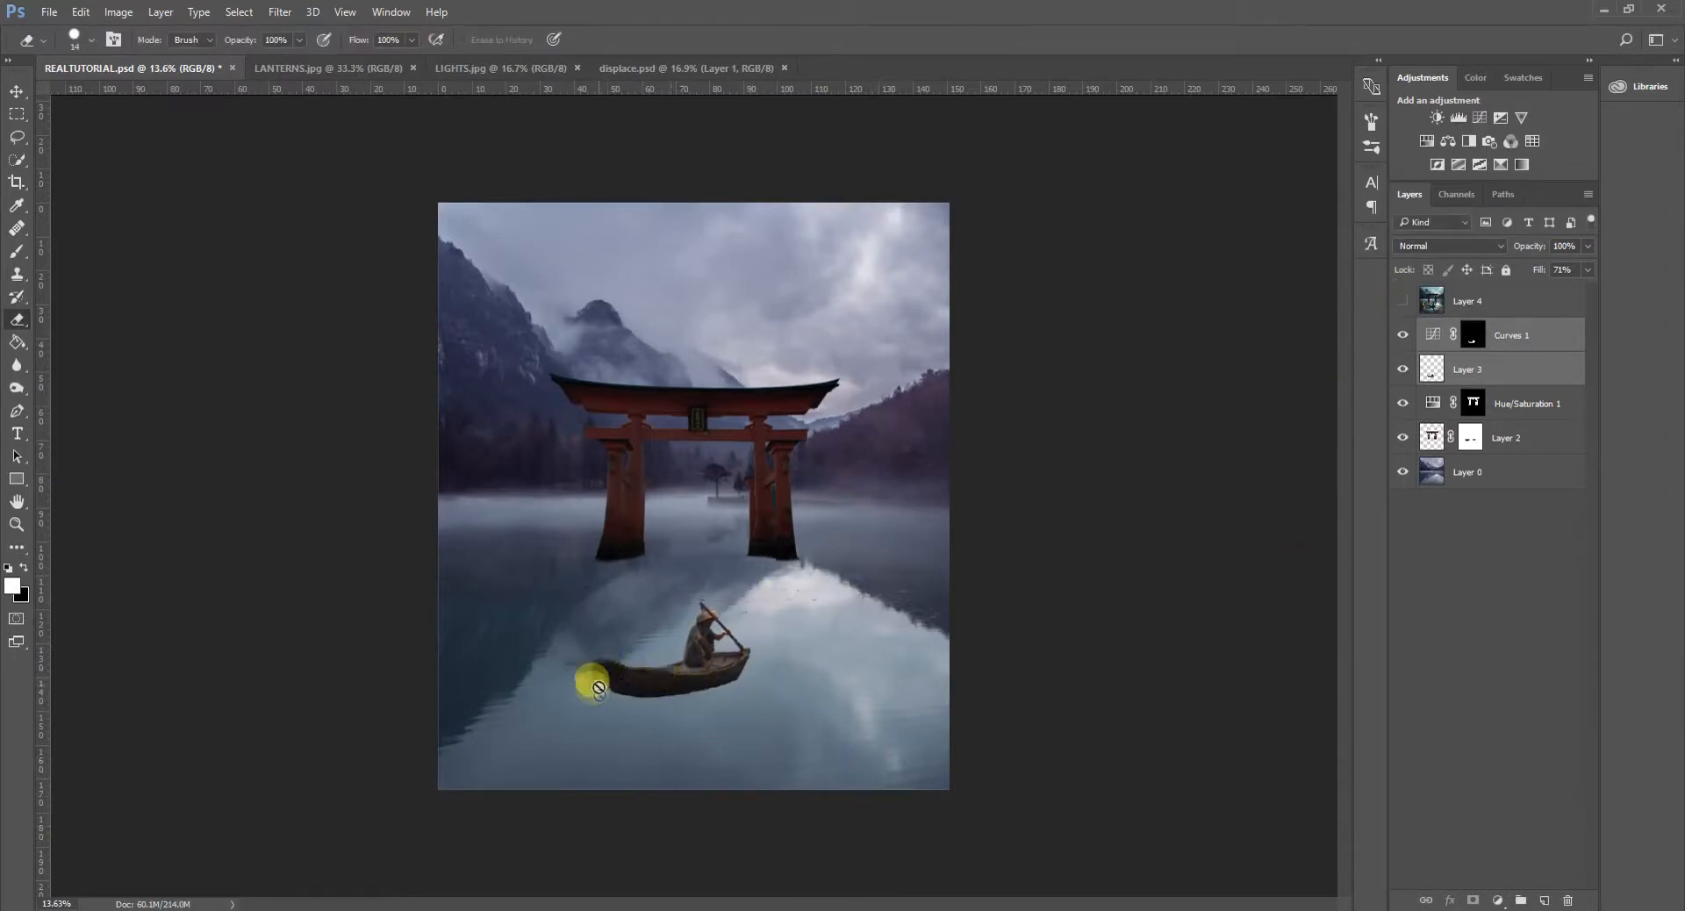
{"action": "left_click", "coordinate": [1401, 301]}
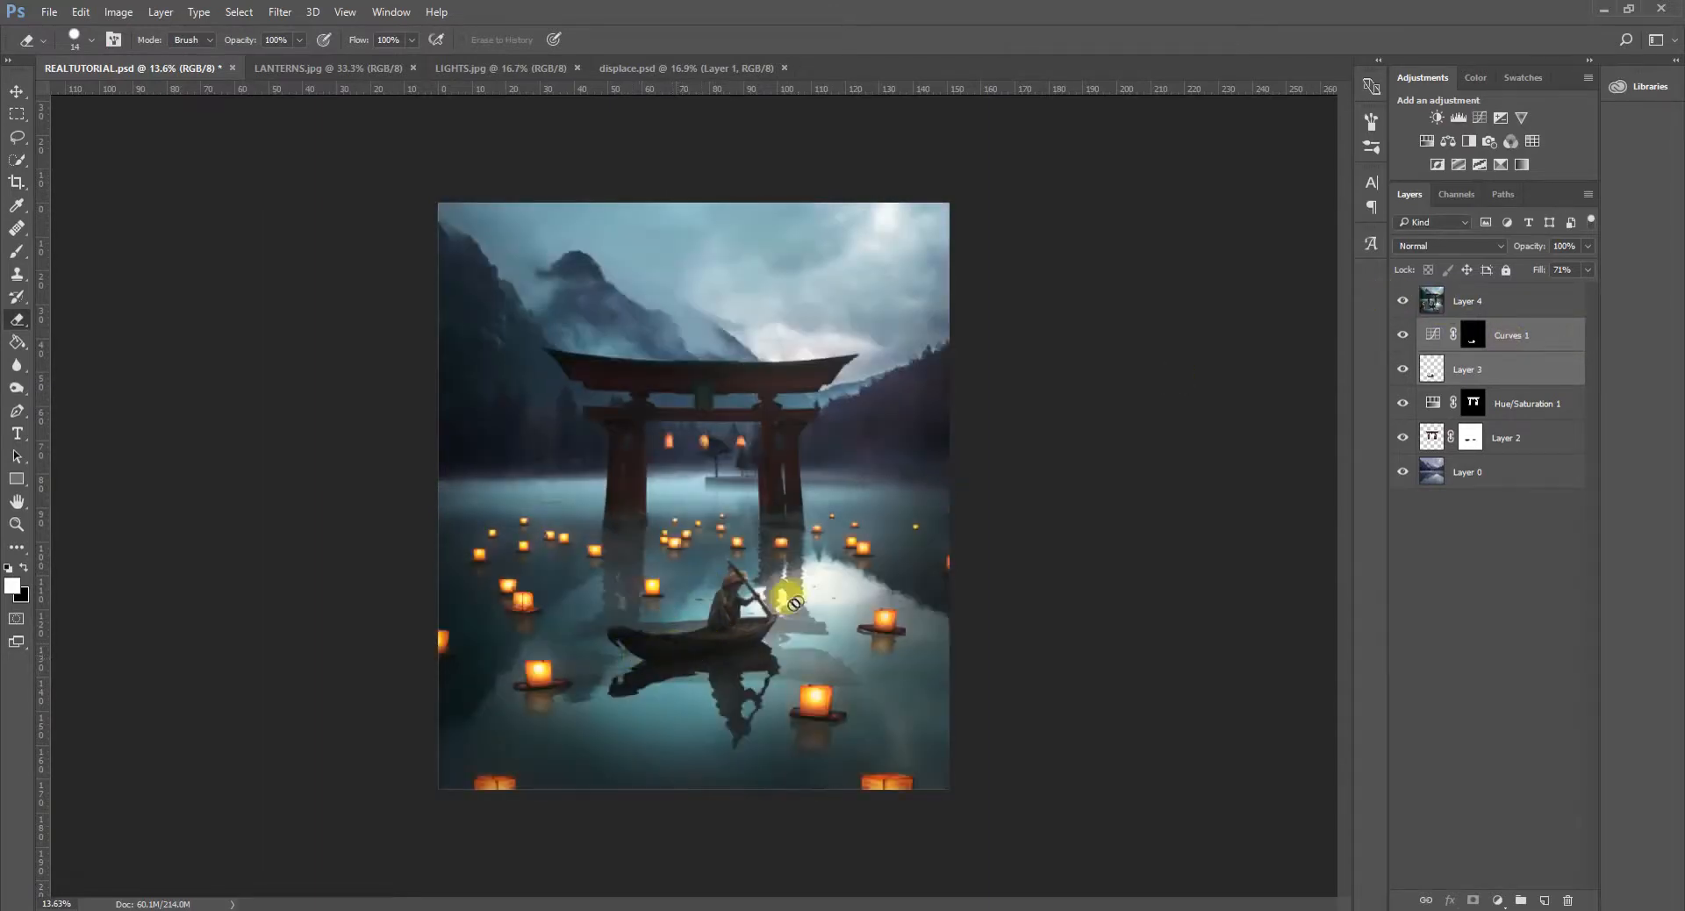
{"action": "left_click", "coordinate": [1401, 301]}
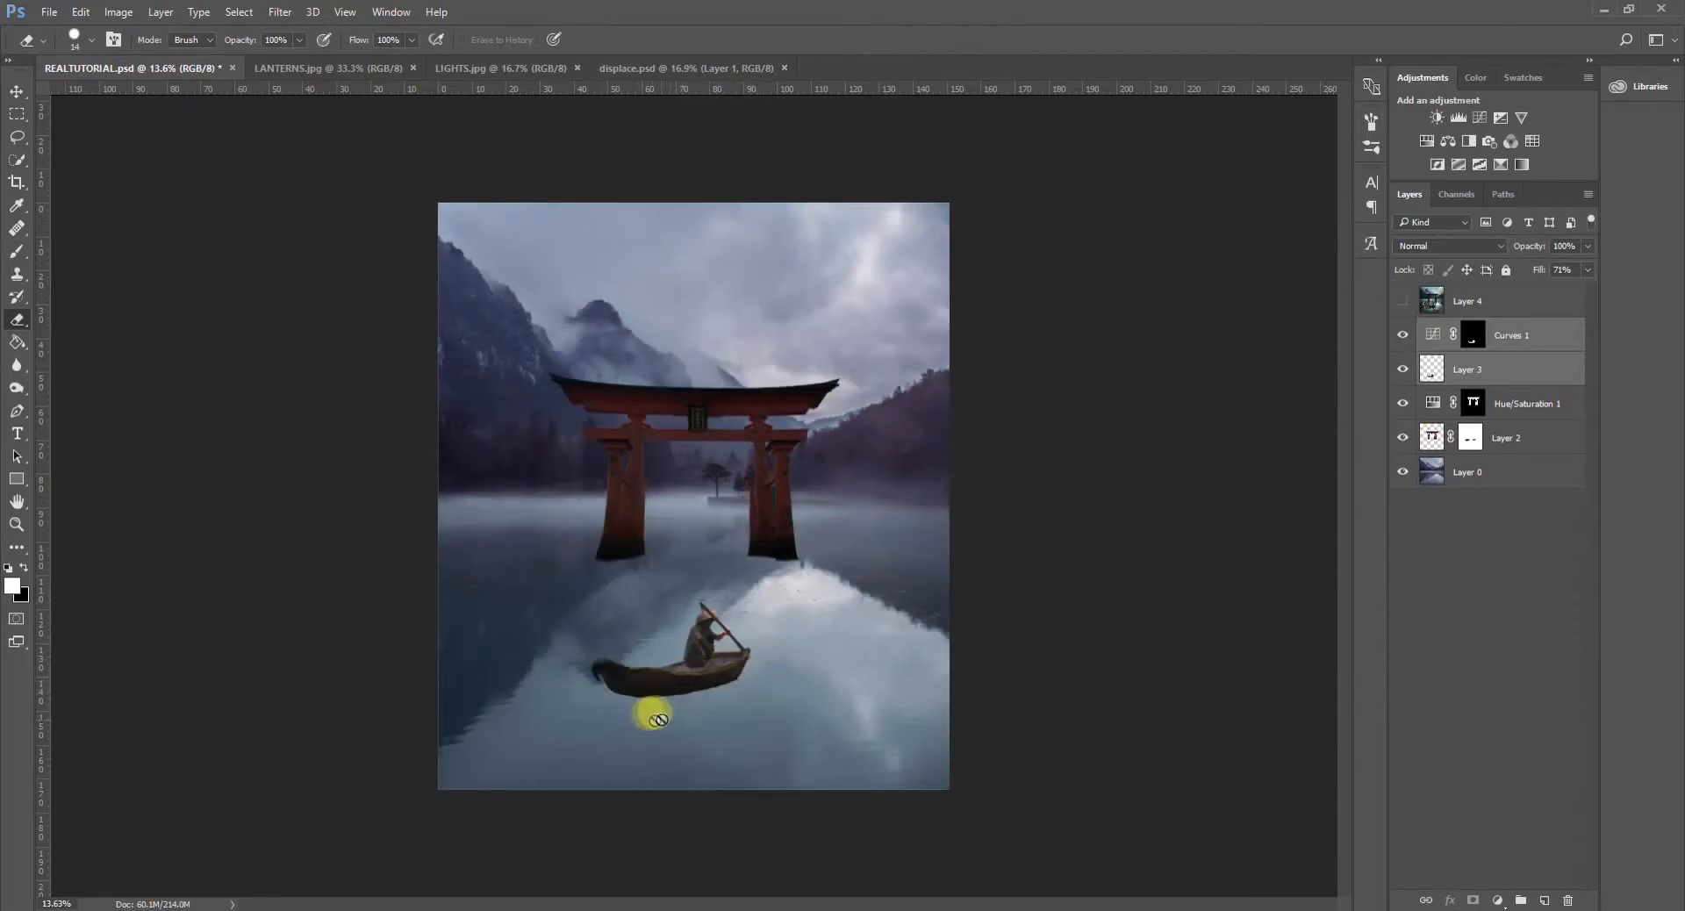
{"action": "scroll", "coordinate": [653, 719], "scroll_direction": "up", "scroll_amount": 5}
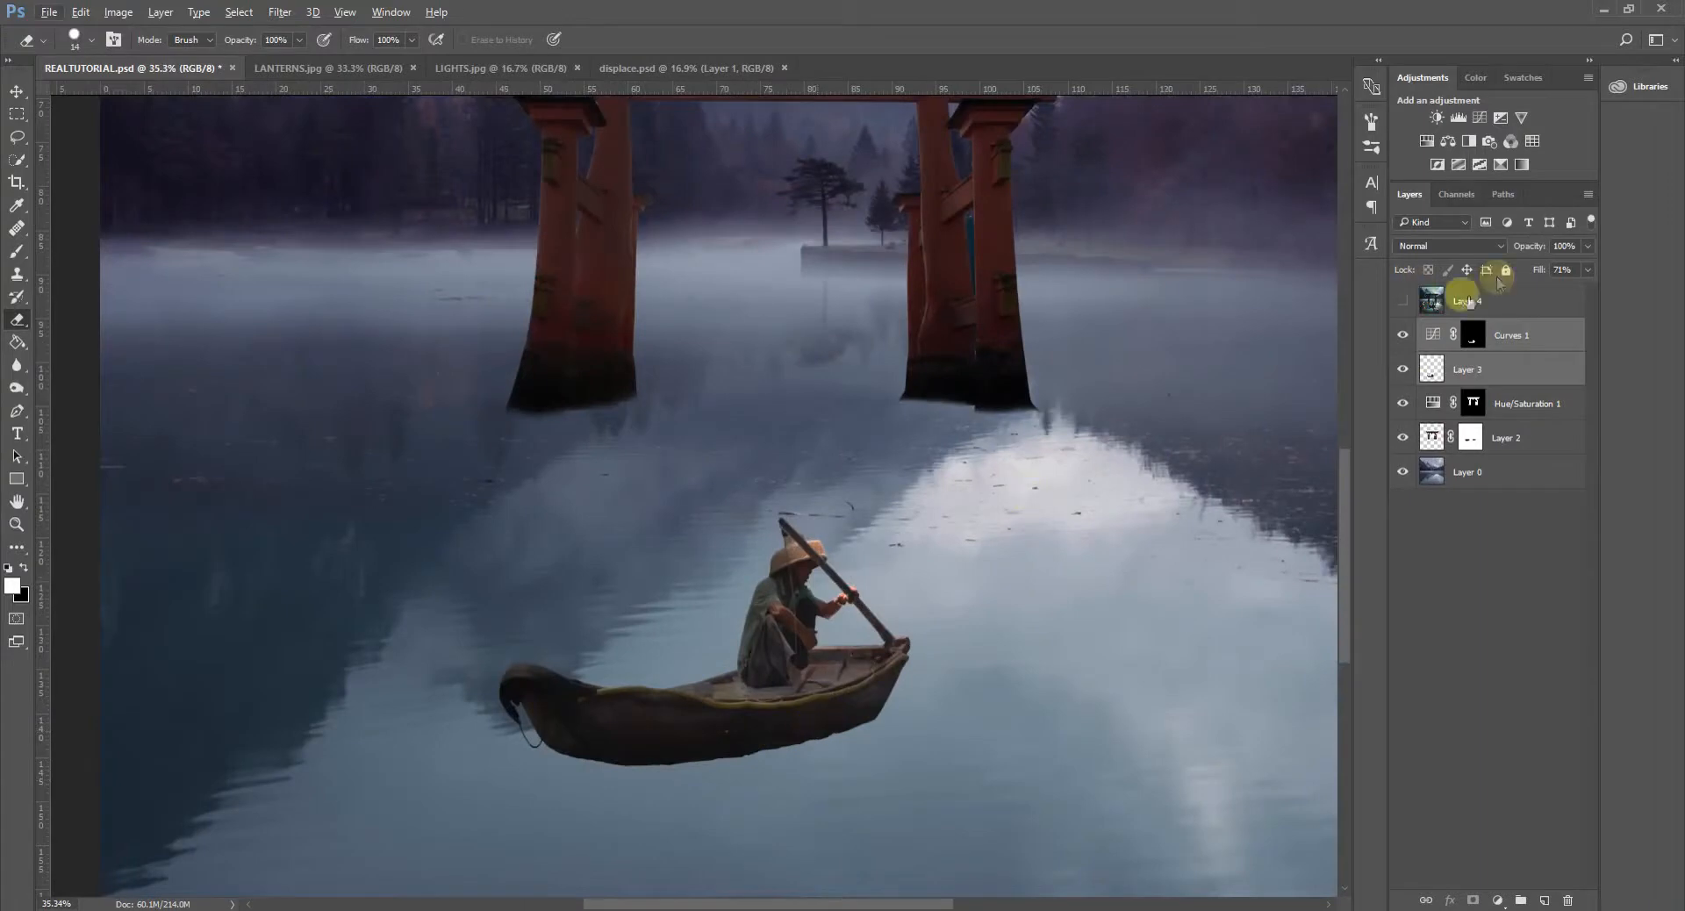
{"action": "key", "text": "ctrl+t"}
{"action": "right_click", "coordinate": [834, 593]}
{"action": "left_click", "coordinate": [1075, 328]}
{"action": "left_click", "coordinate": [775, 39]}
- Hide Curves 1 and warp the boat on Layer 3, raising the middle of its hull slightly
{"action": "left_click", "coordinate": [1402, 335]}
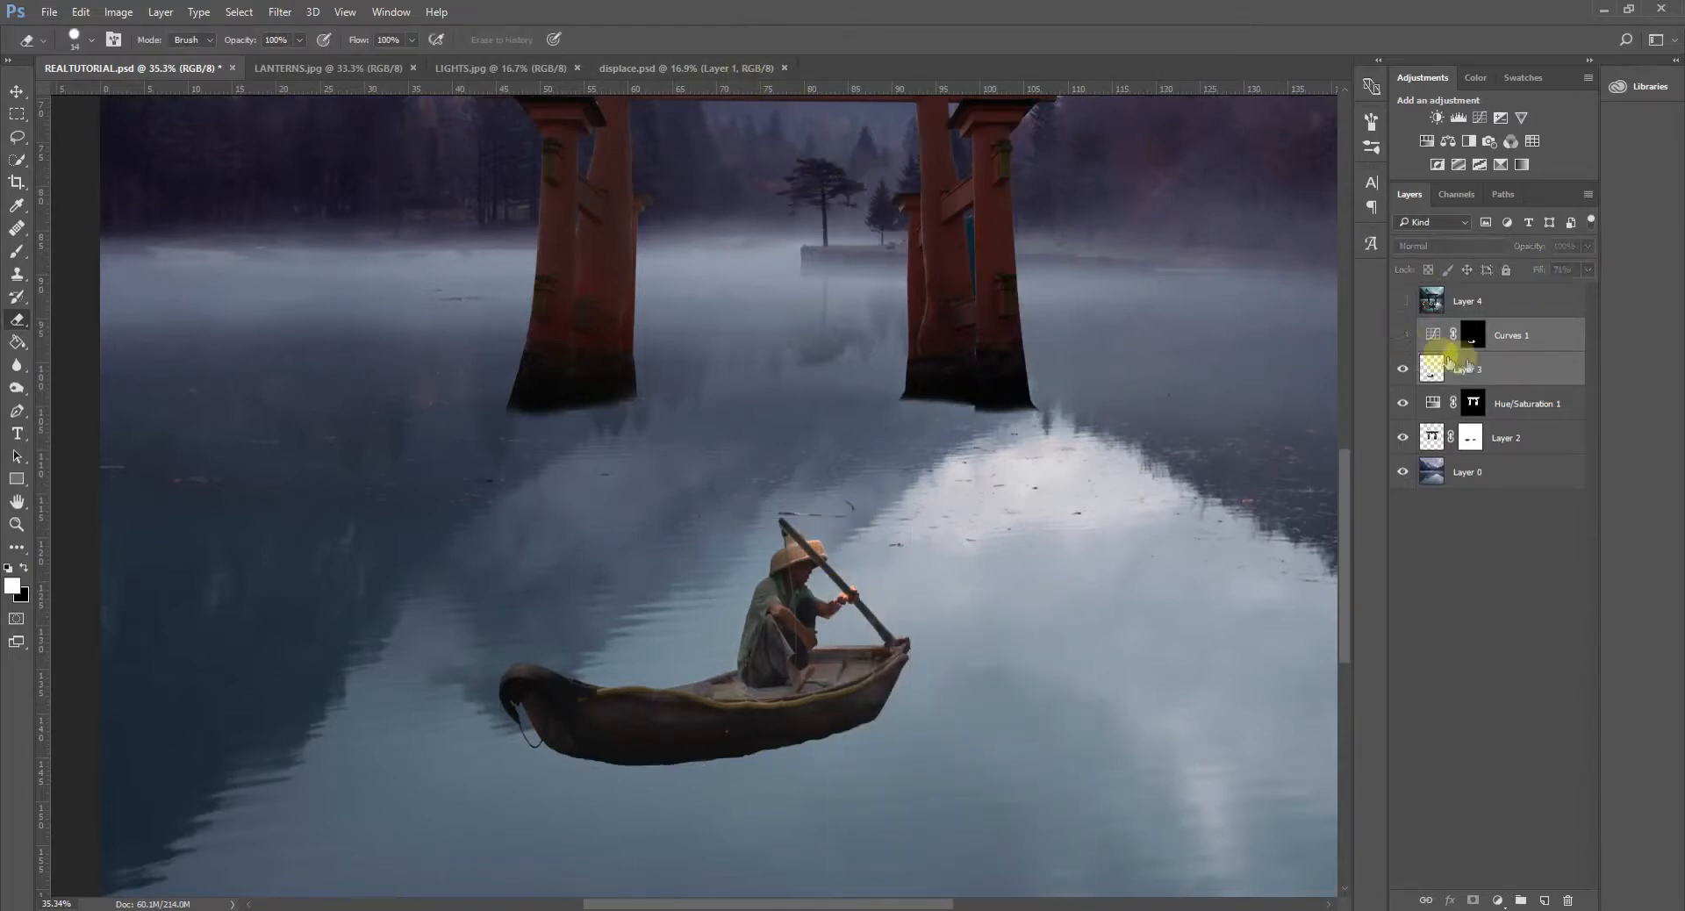
{"action": "left_click", "coordinate": [1481, 366]}
{"action": "key", "text": "ctrl+t"}
{"action": "right_click", "coordinate": [755, 656]}
{"action": "left_click", "coordinate": [812, 483]}
{"action": "mouse_move", "coordinate": [556, 673]}
{"action": "left_mouse_down"}
{"action": "mouse_move", "coordinate": [558, 691]}
{"action": "mouse_move", "coordinate": [557, 673]}
{"action": "left_mouse_up"}
{"action": "left_click_drag", "start_coordinate": [703, 766], "coordinate": [702, 756]}
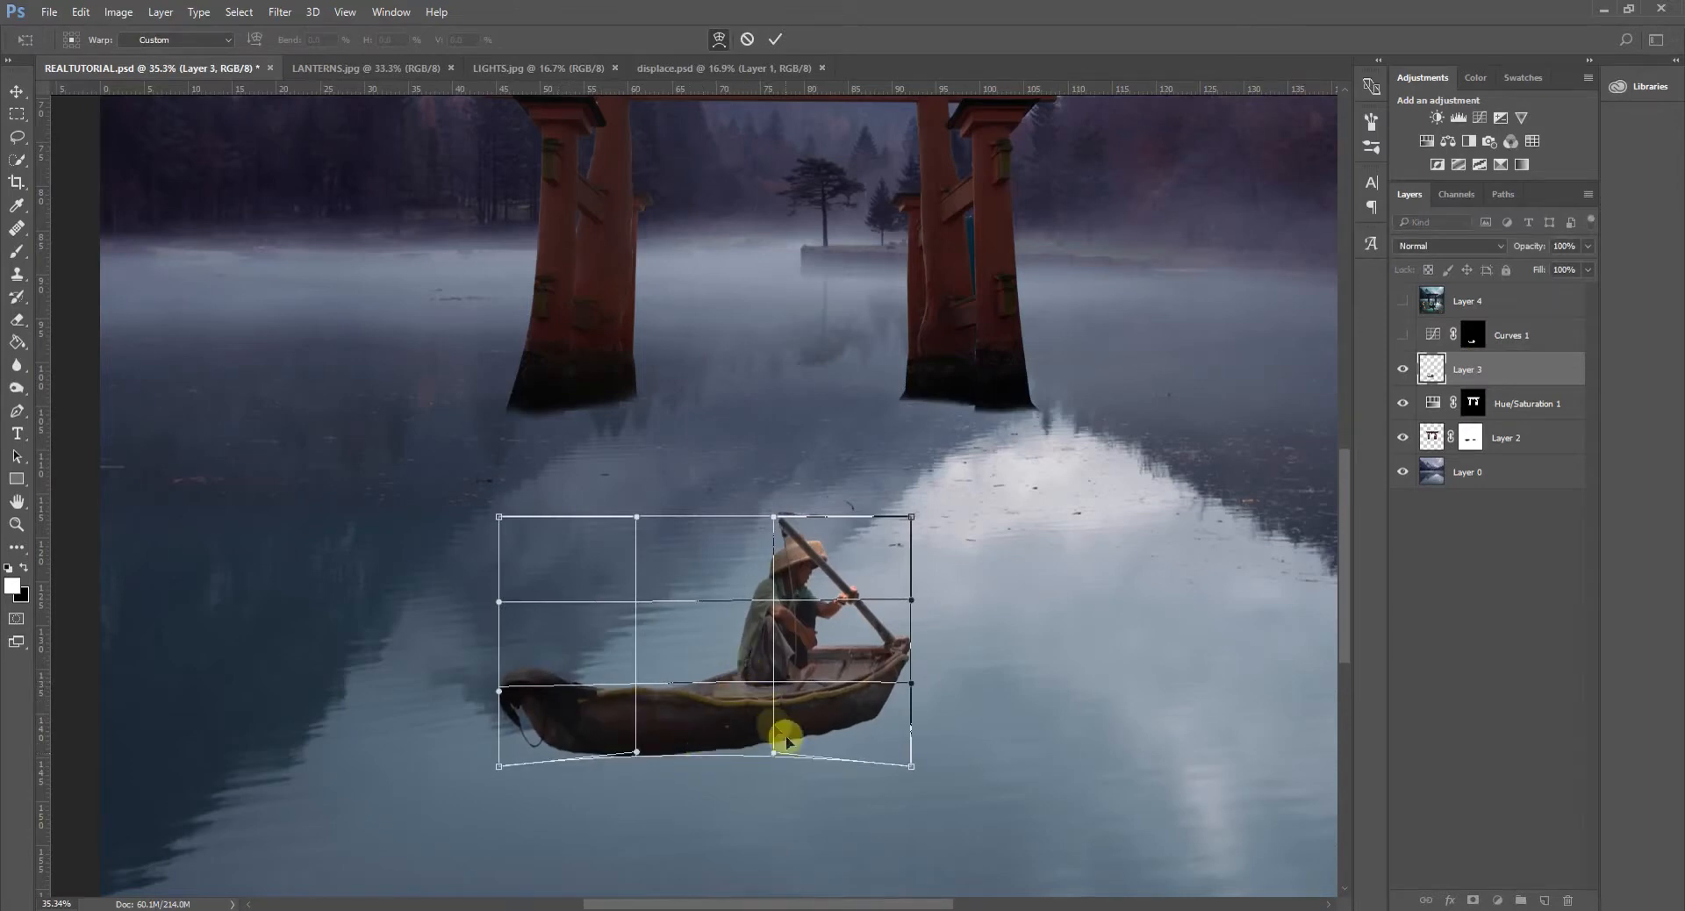
{"action": "left_click_drag", "start_coordinate": [666, 611], "coordinate": [666, 606]}
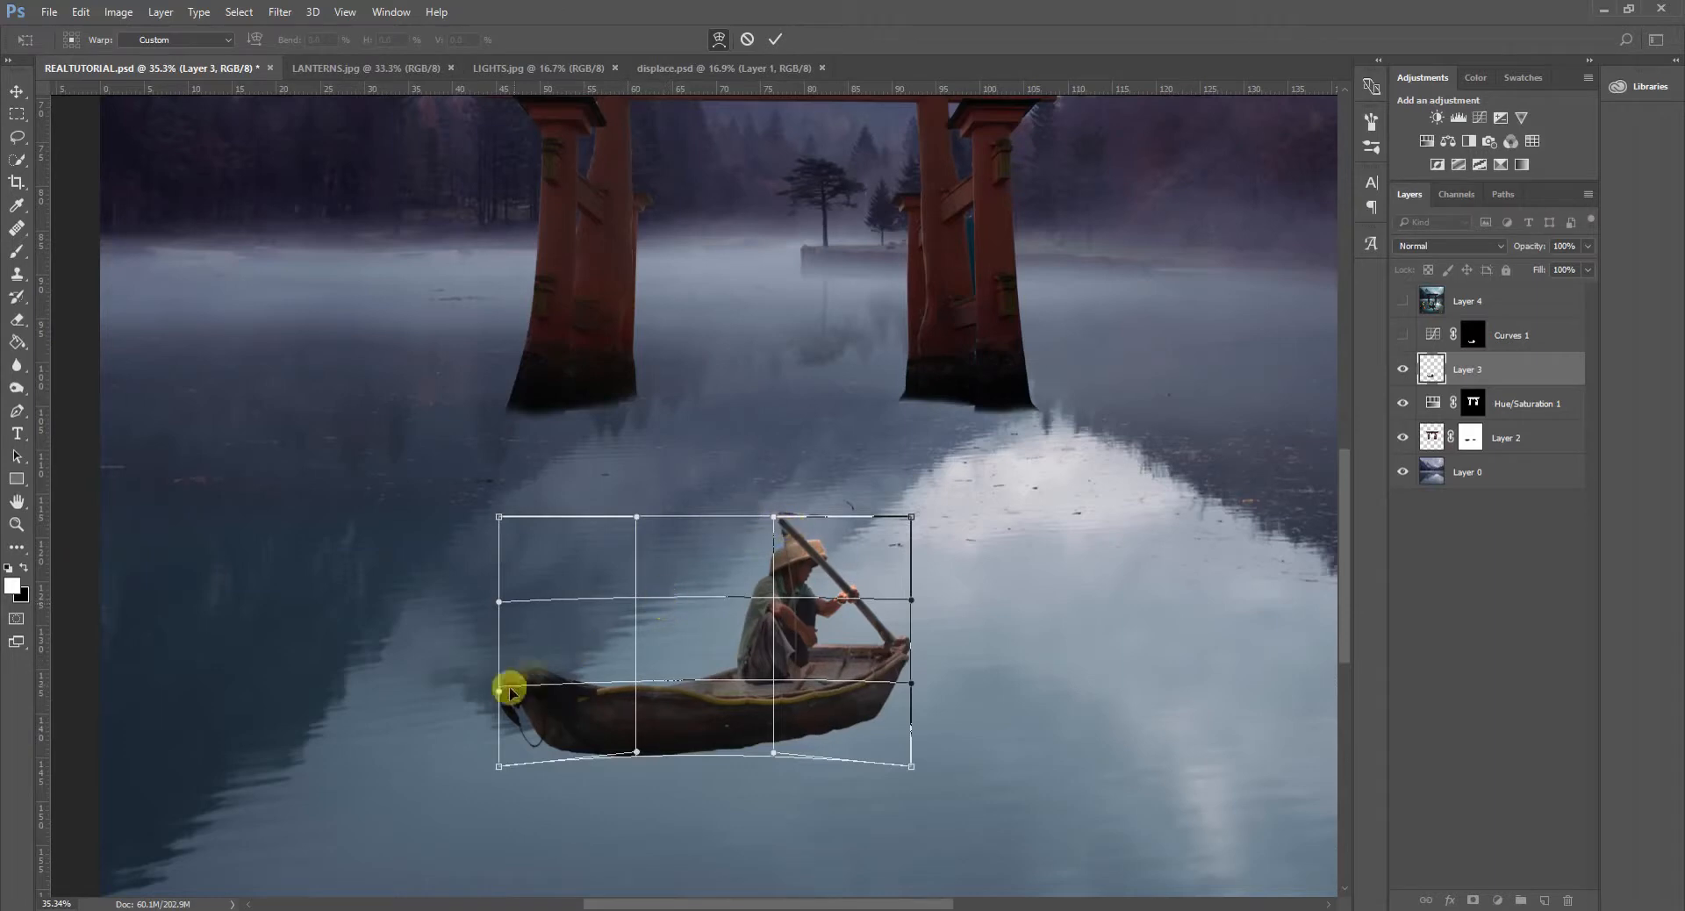
- Stretch the boat's bow outward and slightly down, nudge the warp handles at the stern, and apply the warp
{"action": "left_click_drag", "start_coordinate": [594, 722], "coordinate": [489, 714]}
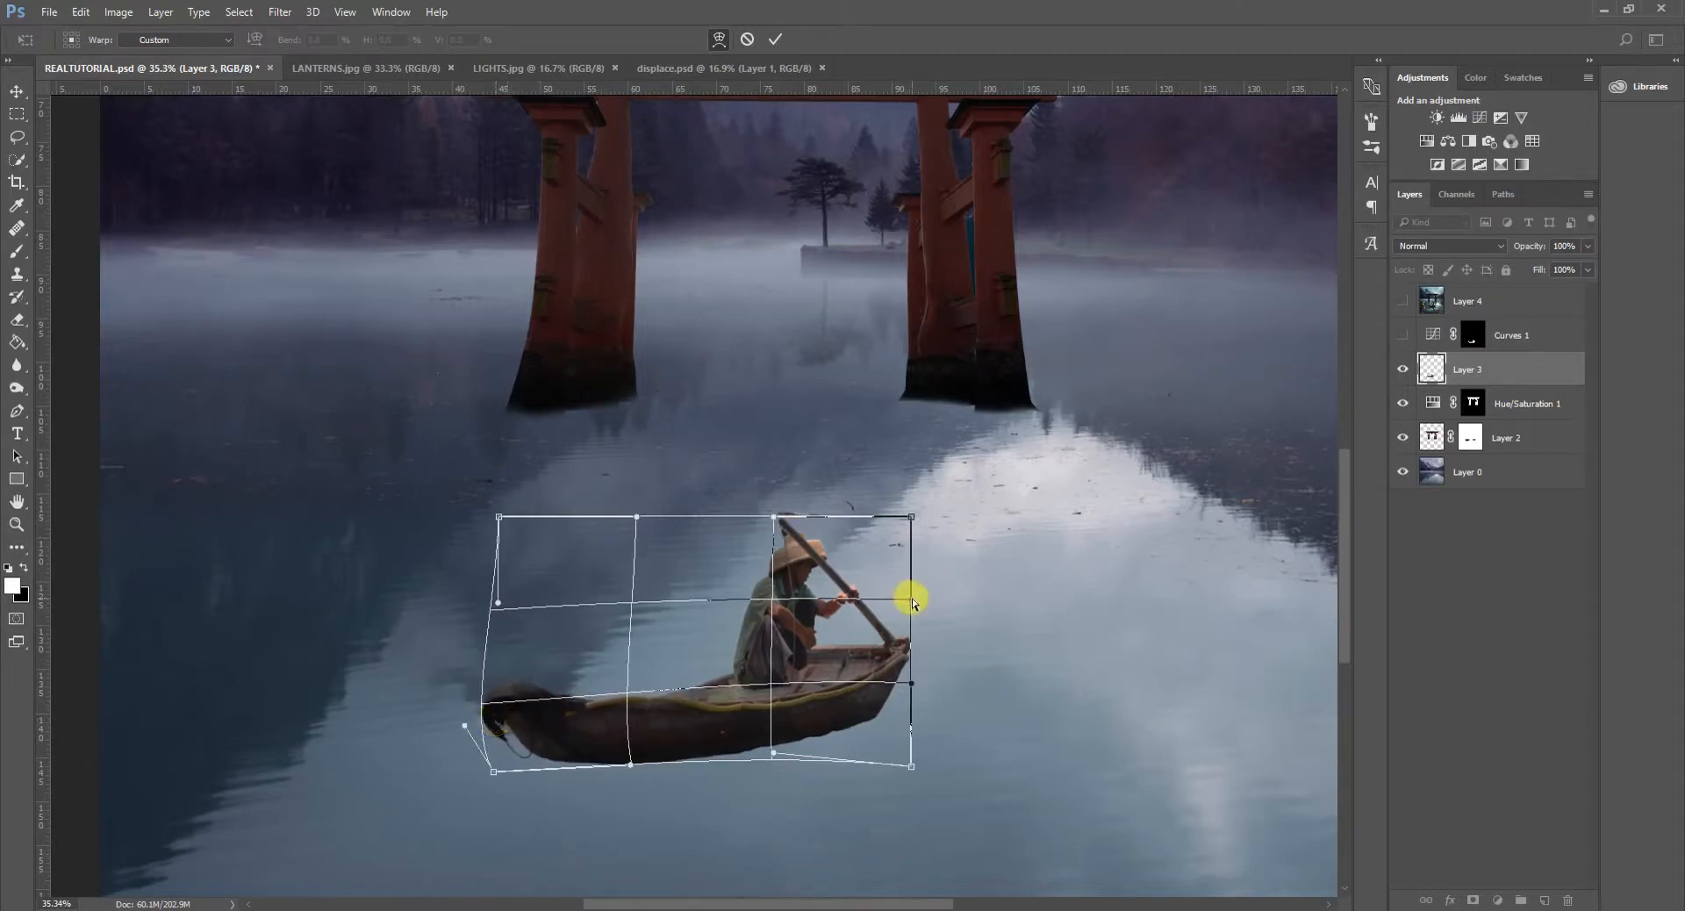
{"action": "left_click_drag", "start_coordinate": [912, 604], "coordinate": [911, 609]}
{"action": "left_click_drag", "start_coordinate": [912, 684], "coordinate": [918, 683]}
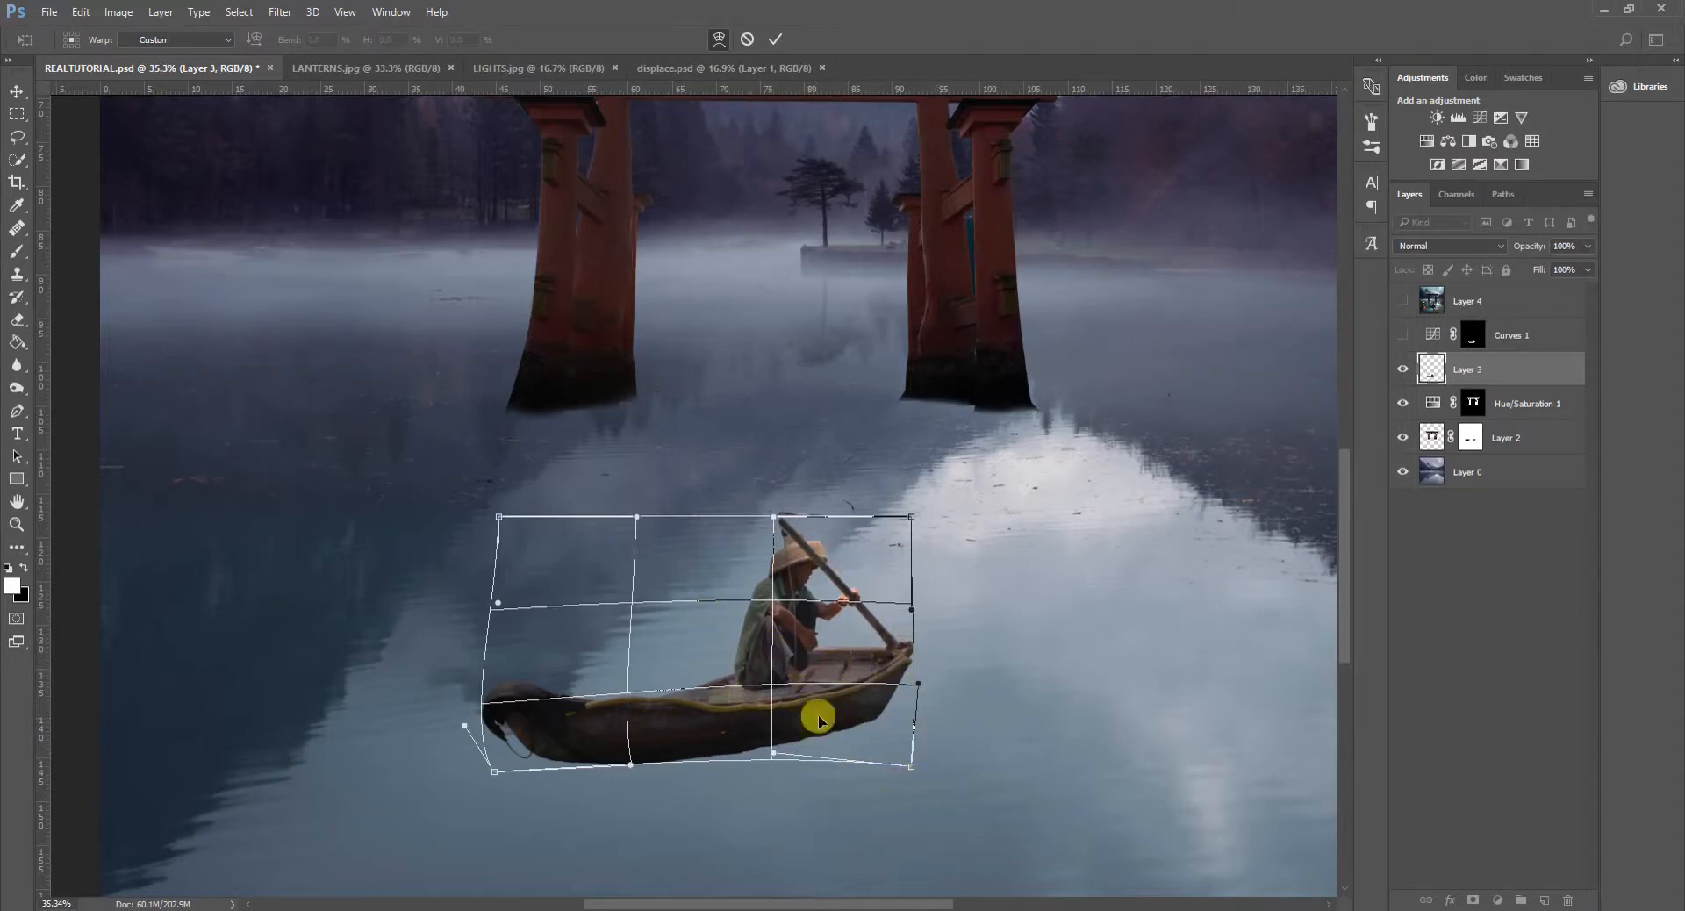
{"action": "left_click", "coordinate": [780, 36]}
{"action": "key", "text": "e"}
- Rotate the boat on Layer 3 by about 0.2° and apply the transform
{"action": "scroll", "coordinate": [877, 690], "scroll_direction": "down", "scroll_amount": 5}
{"action": "scroll", "coordinate": [764, 725], "scroll_direction": "up", "scroll_amount": 1}
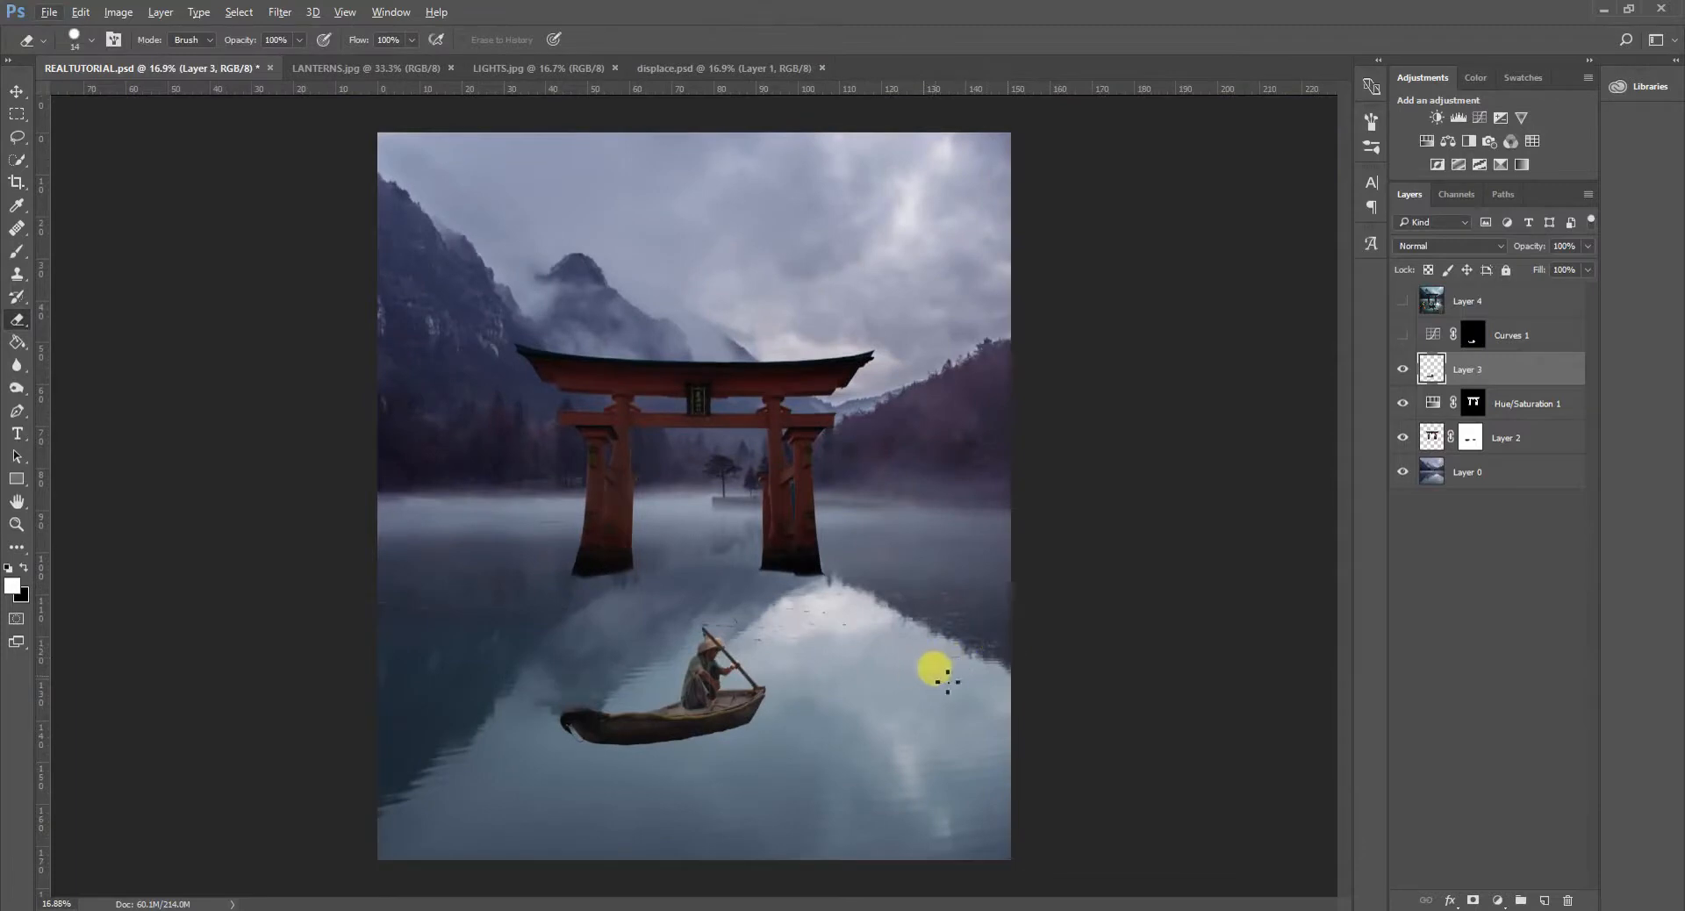
{"action": "key", "text": "ctrl+t"}
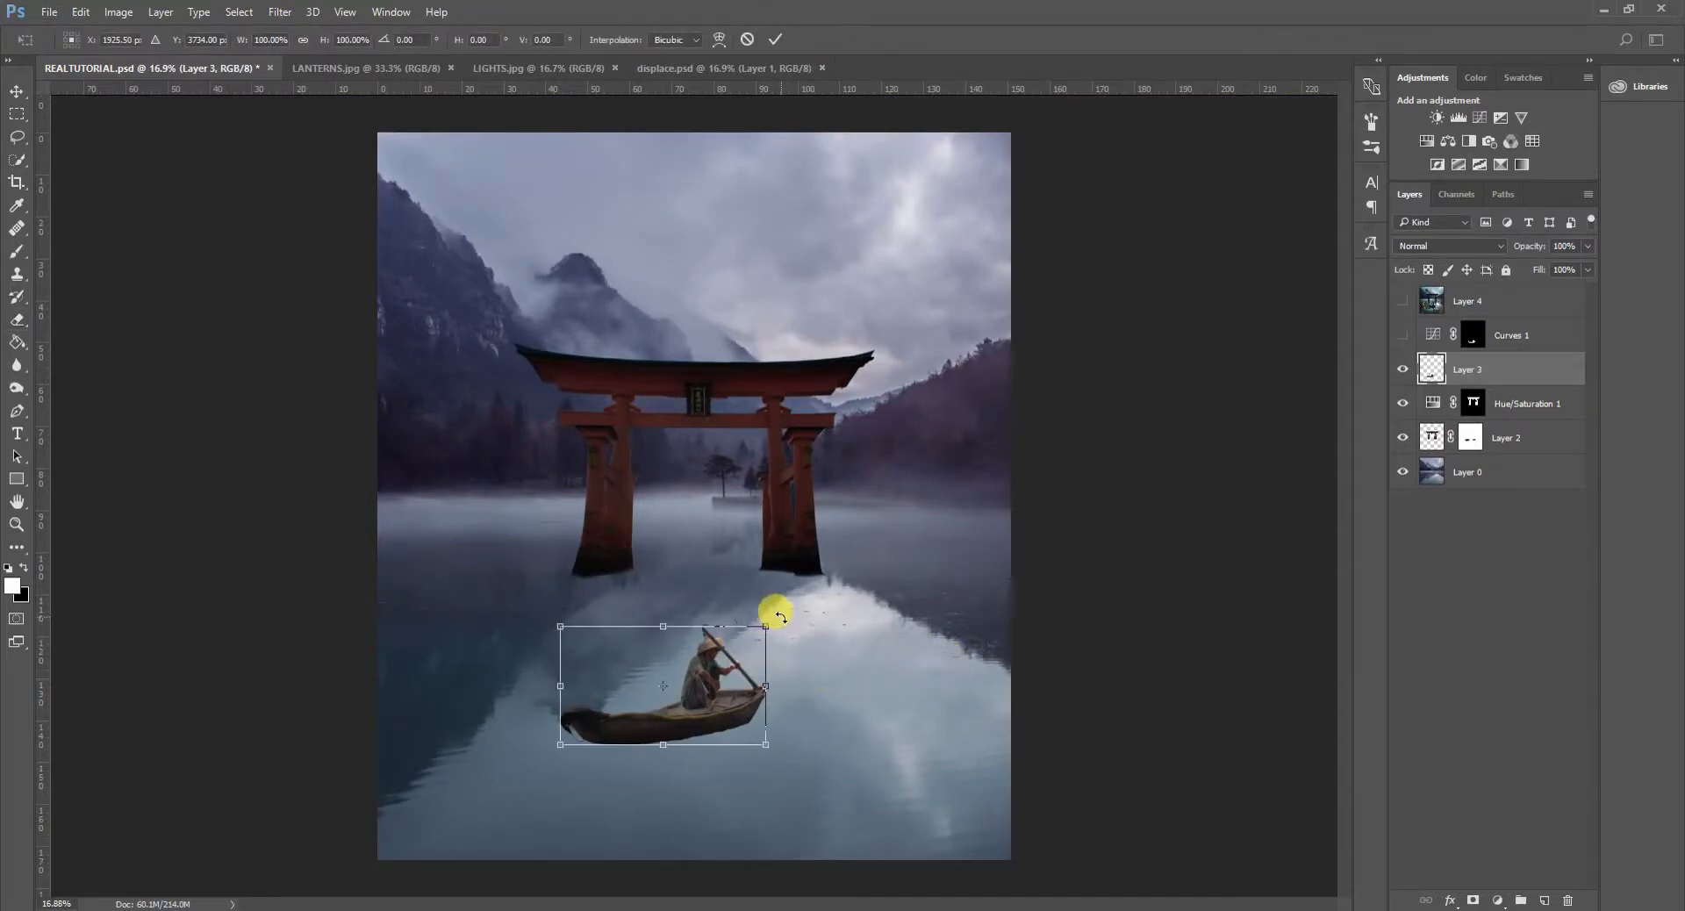
{"action": "left_click_drag", "start_coordinate": [779, 617], "coordinate": [778, 615]}
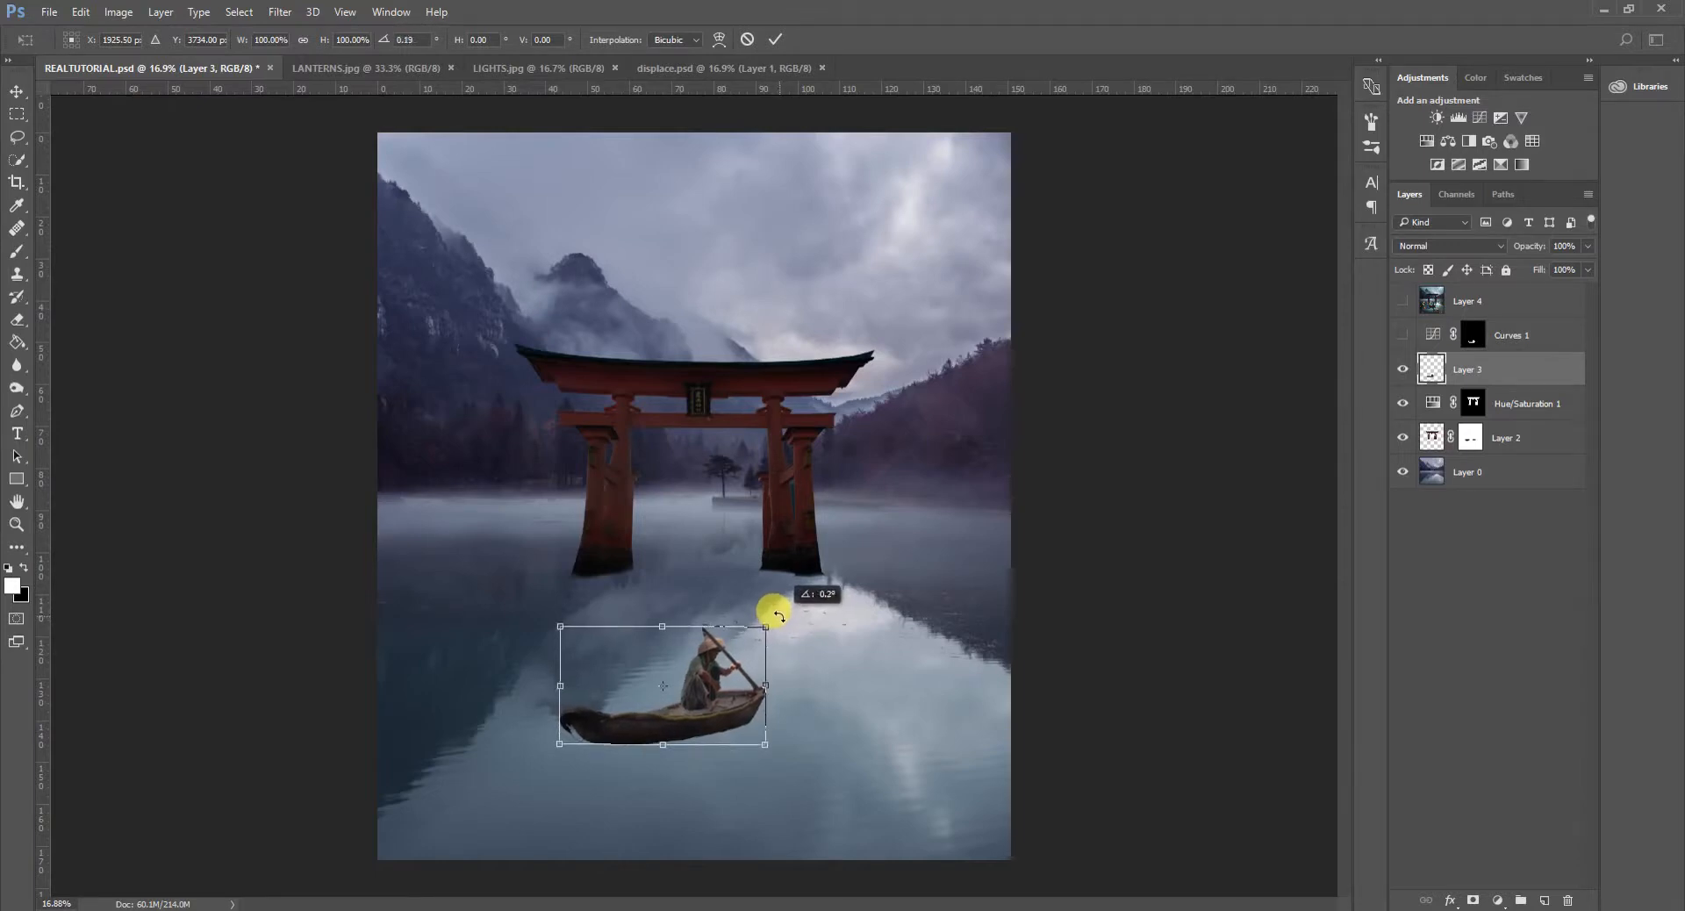
{"action": "left_click", "coordinate": [775, 39]}
{"action": "key", "text": "e"}
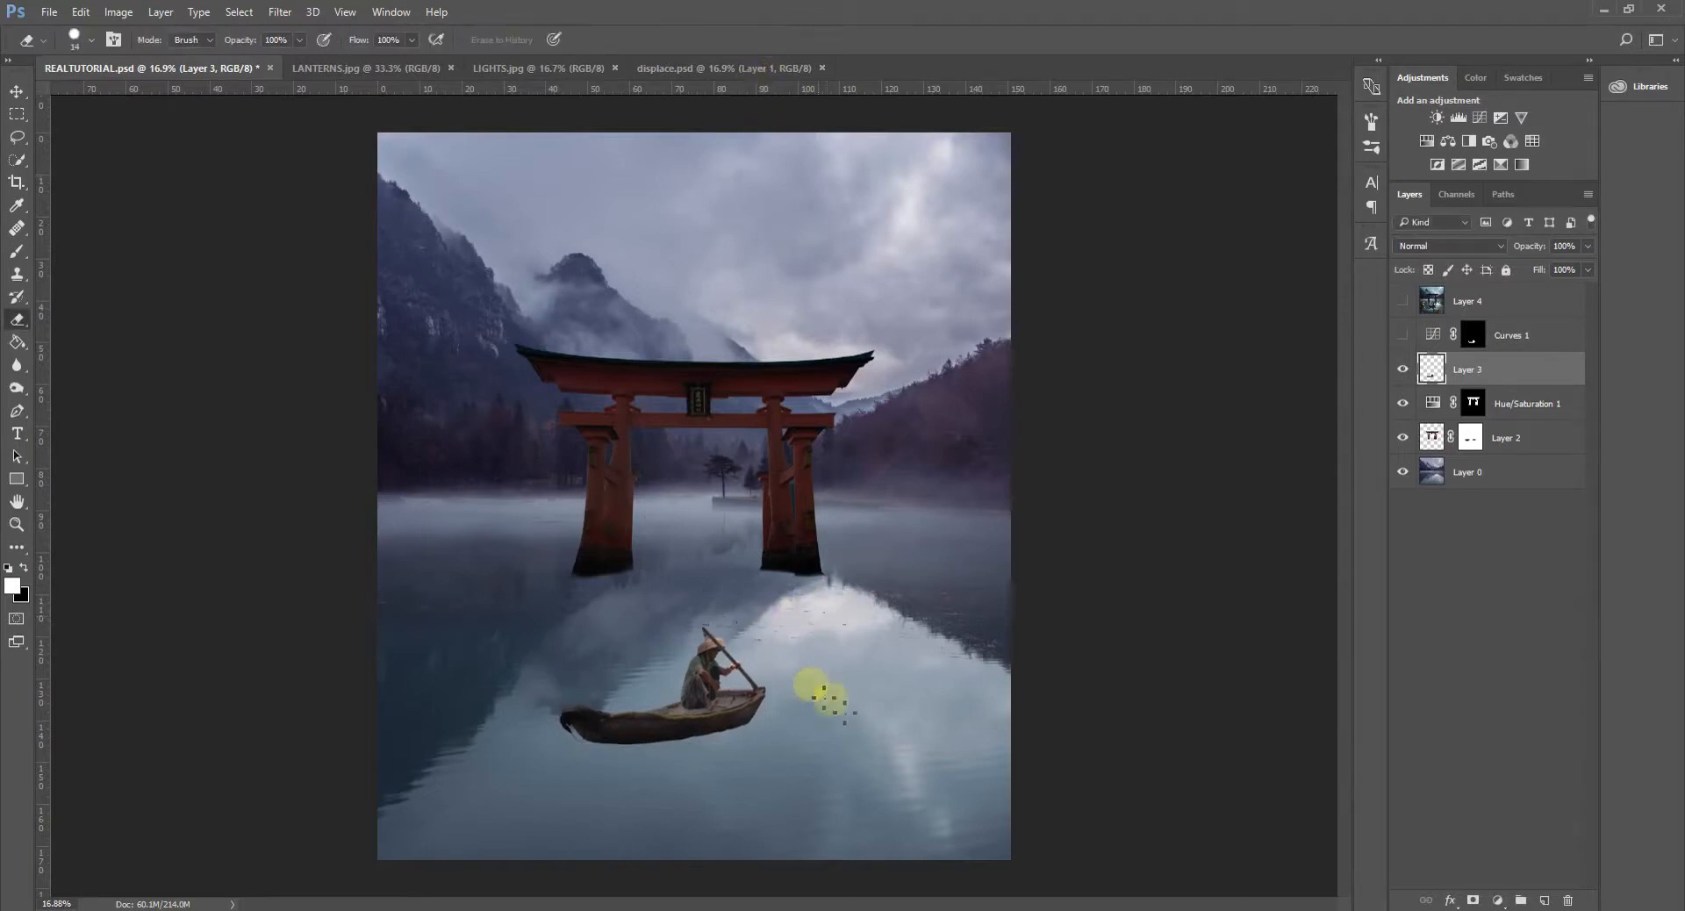
- Move the torii gate, Layer 2 with Hue/Saturation 1, slightly upward and scale it to about 97.3%
{"action": "scroll", "coordinate": [785, 778], "scroll_direction": "down", "scroll_amount": 2}
{"action": "scroll", "coordinate": [772, 781], "scroll_direction": "up", "scroll_amount": 2}
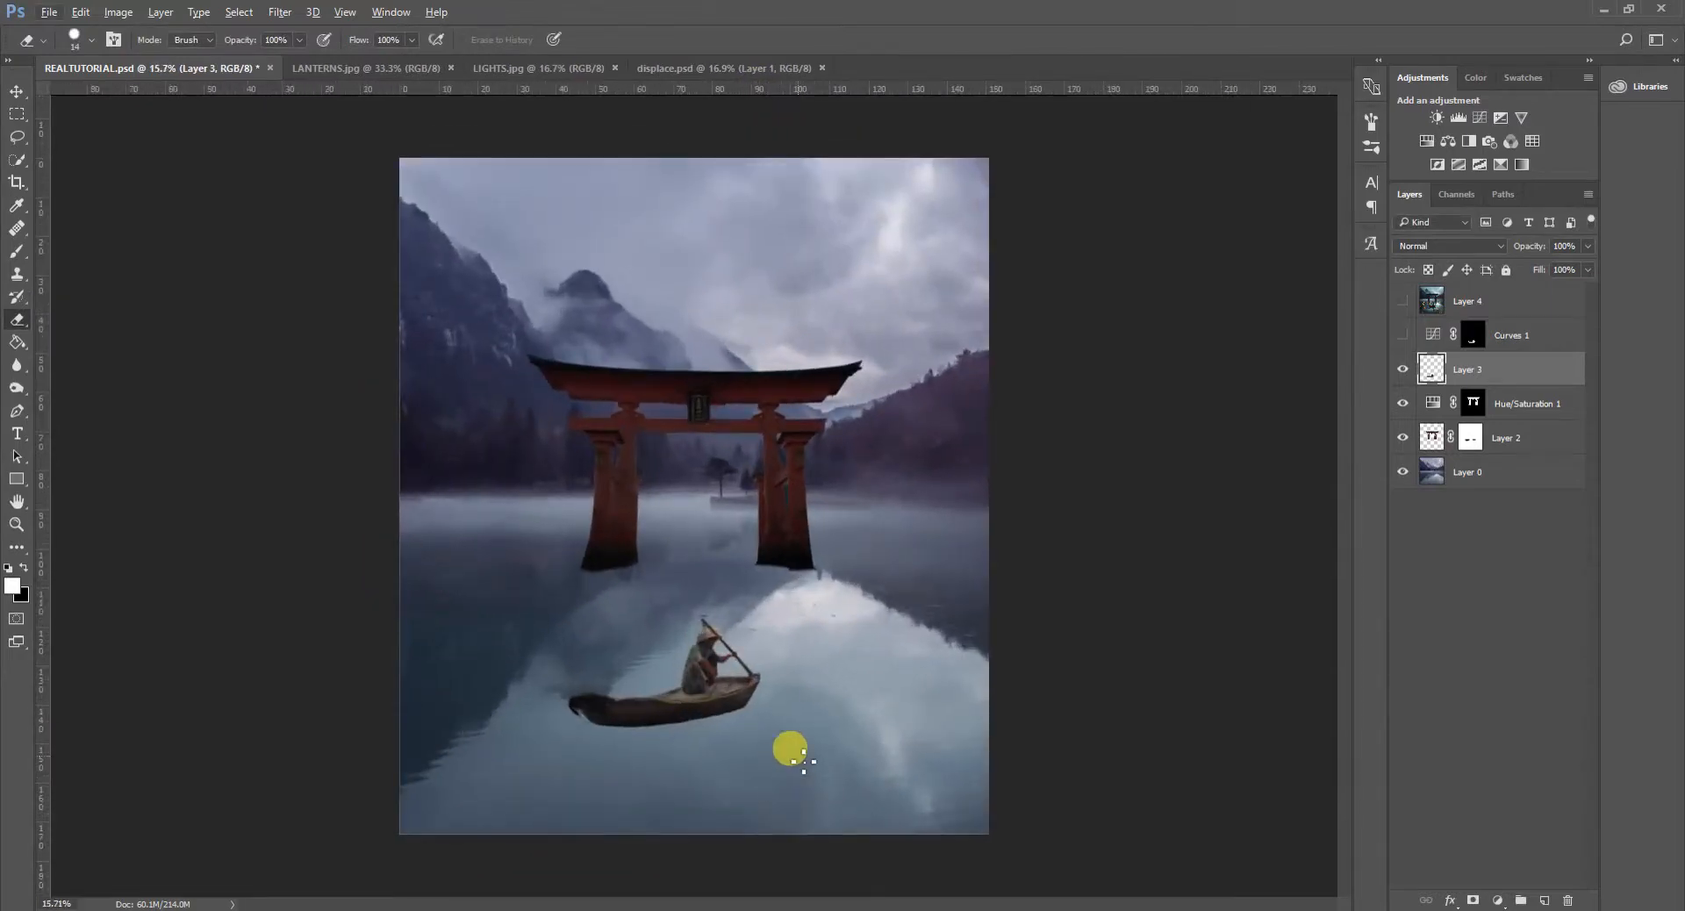
{"action": "left_click", "coordinate": [1525, 405]}
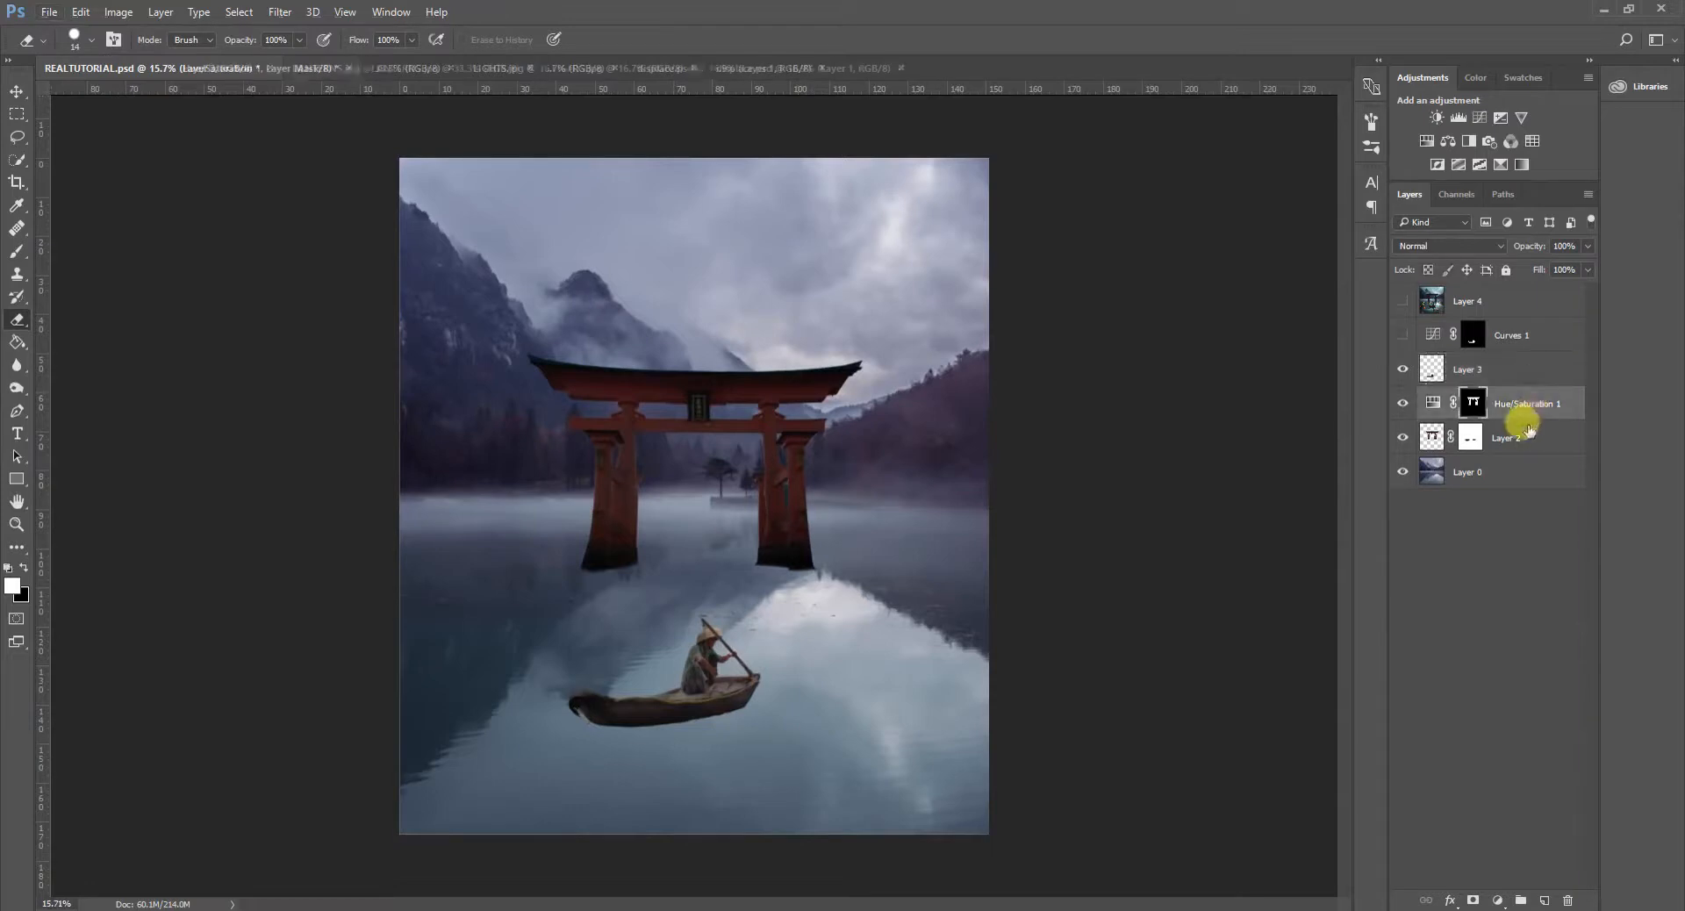
{"action": "left_click", "coordinate": [1510, 450], "text": "shift"}
{"action": "key", "text": "ctrl+t"}
{"action": "left_click_drag", "start_coordinate": [756, 449], "coordinate": [756, 480]}
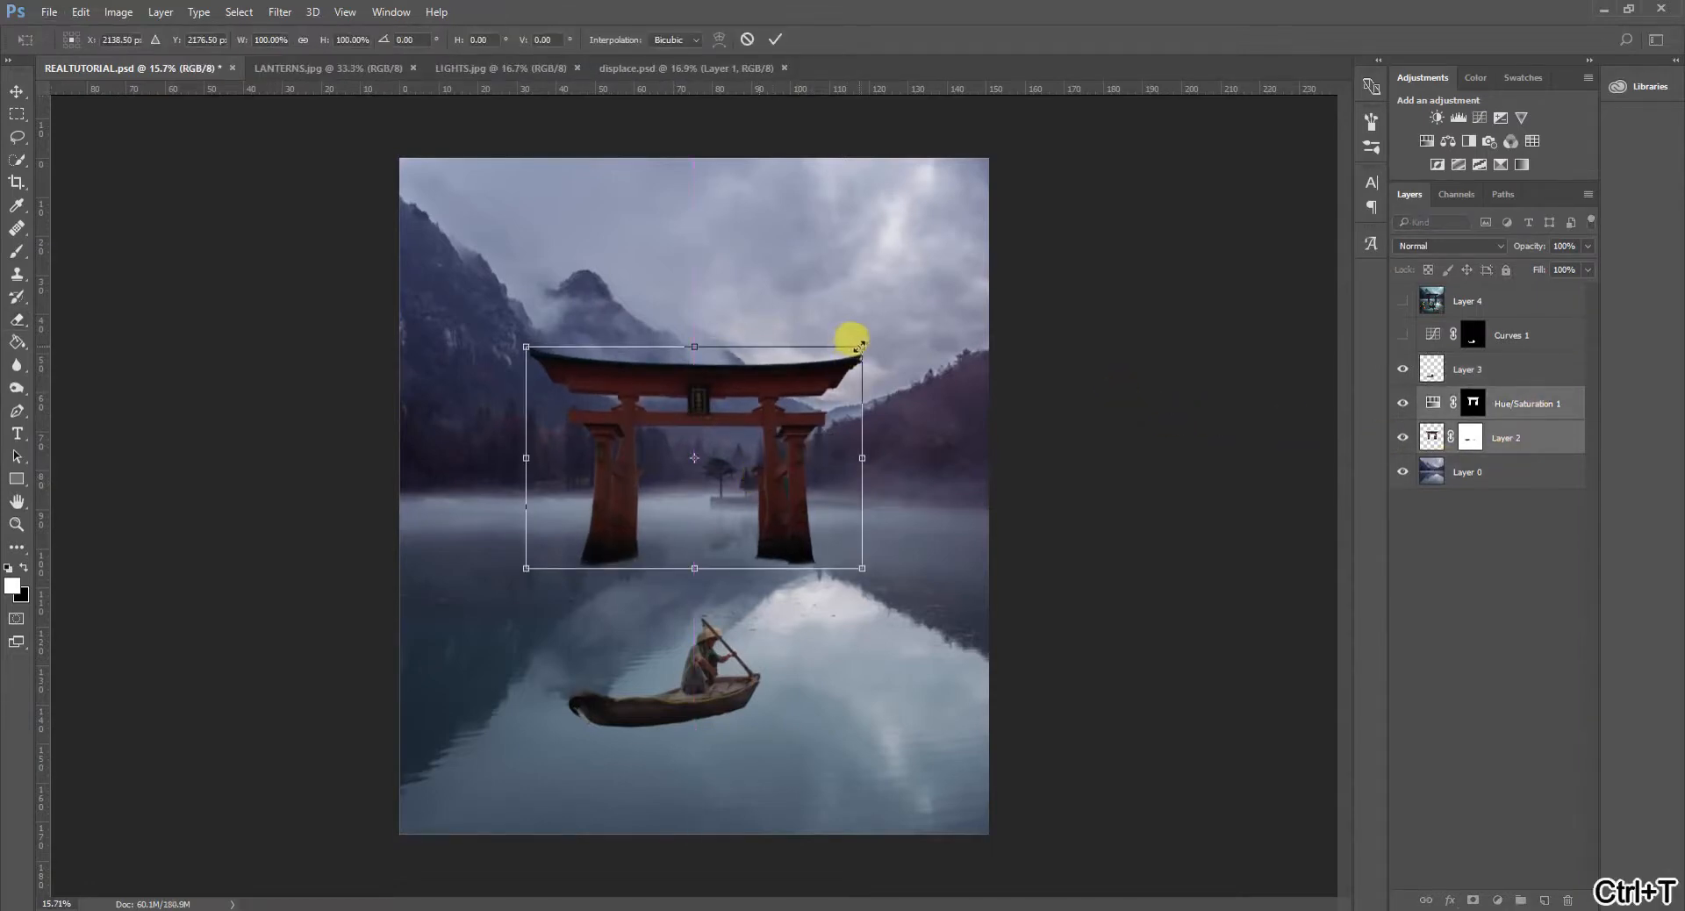
{"action": "left_click_drag", "start_coordinate": [861, 344], "coordinate": [849, 348]}
{"action": "left_click_drag", "start_coordinate": [772, 426], "coordinate": [790, 430]}
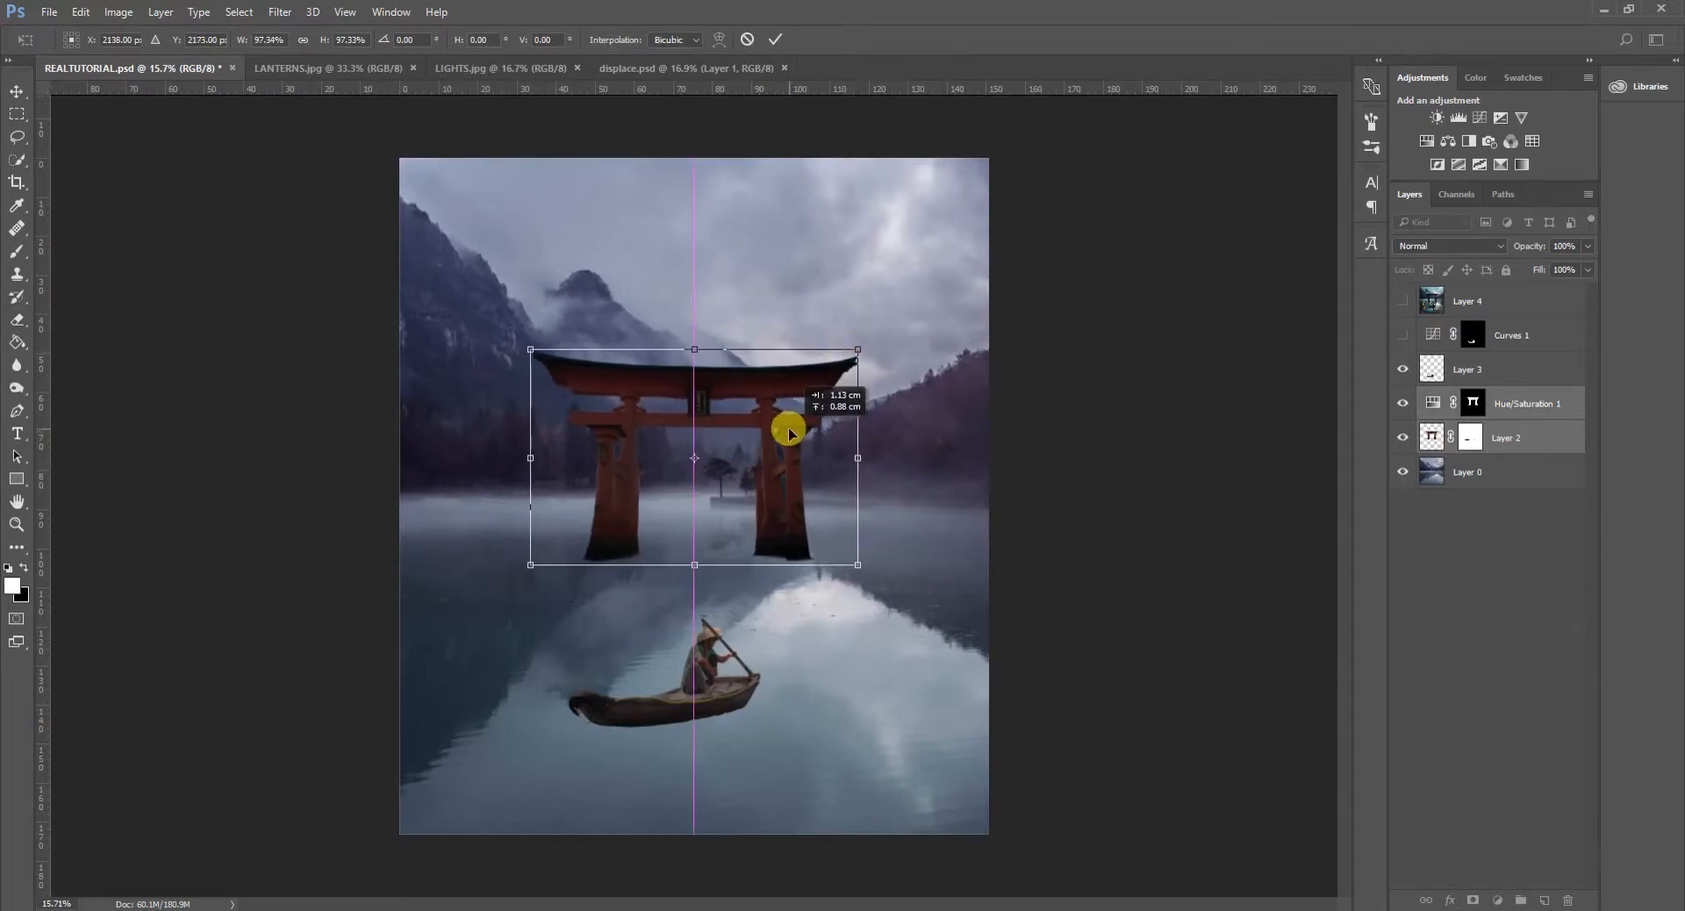
{"action": "left_click", "coordinate": [775, 39]}
{"action": "key", "text": "e"}
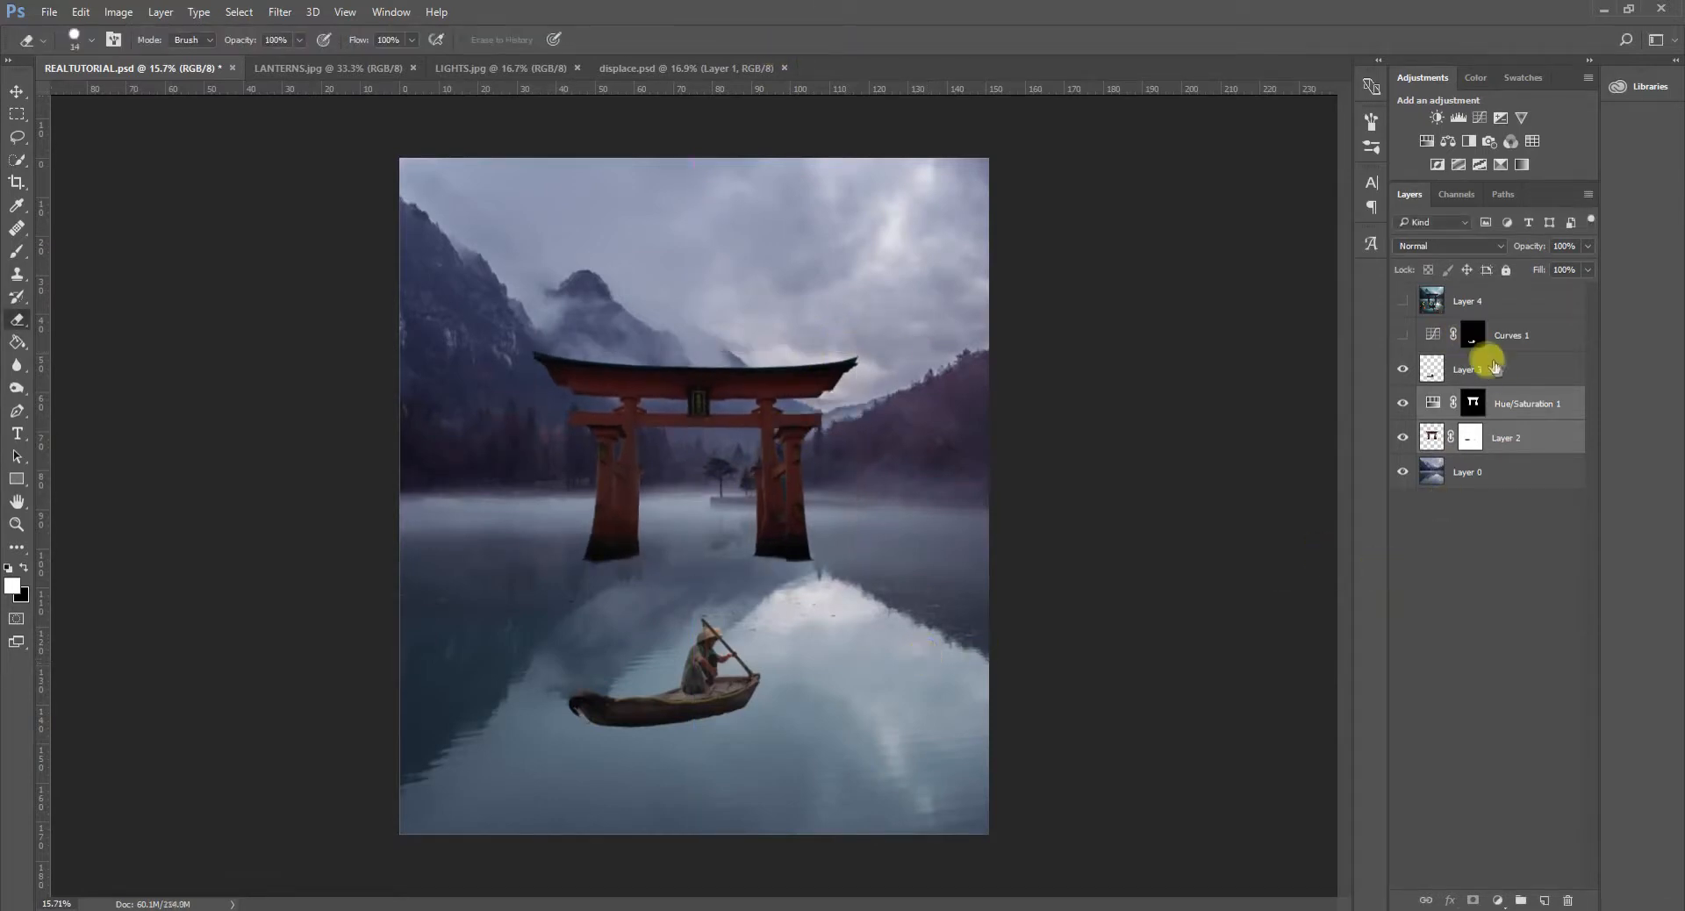
- Move the boat, Layer 3 together with Curves 1, about 2.7 cm to the right and apply the transform
{"action": "left_click", "coordinate": [1472, 359]}
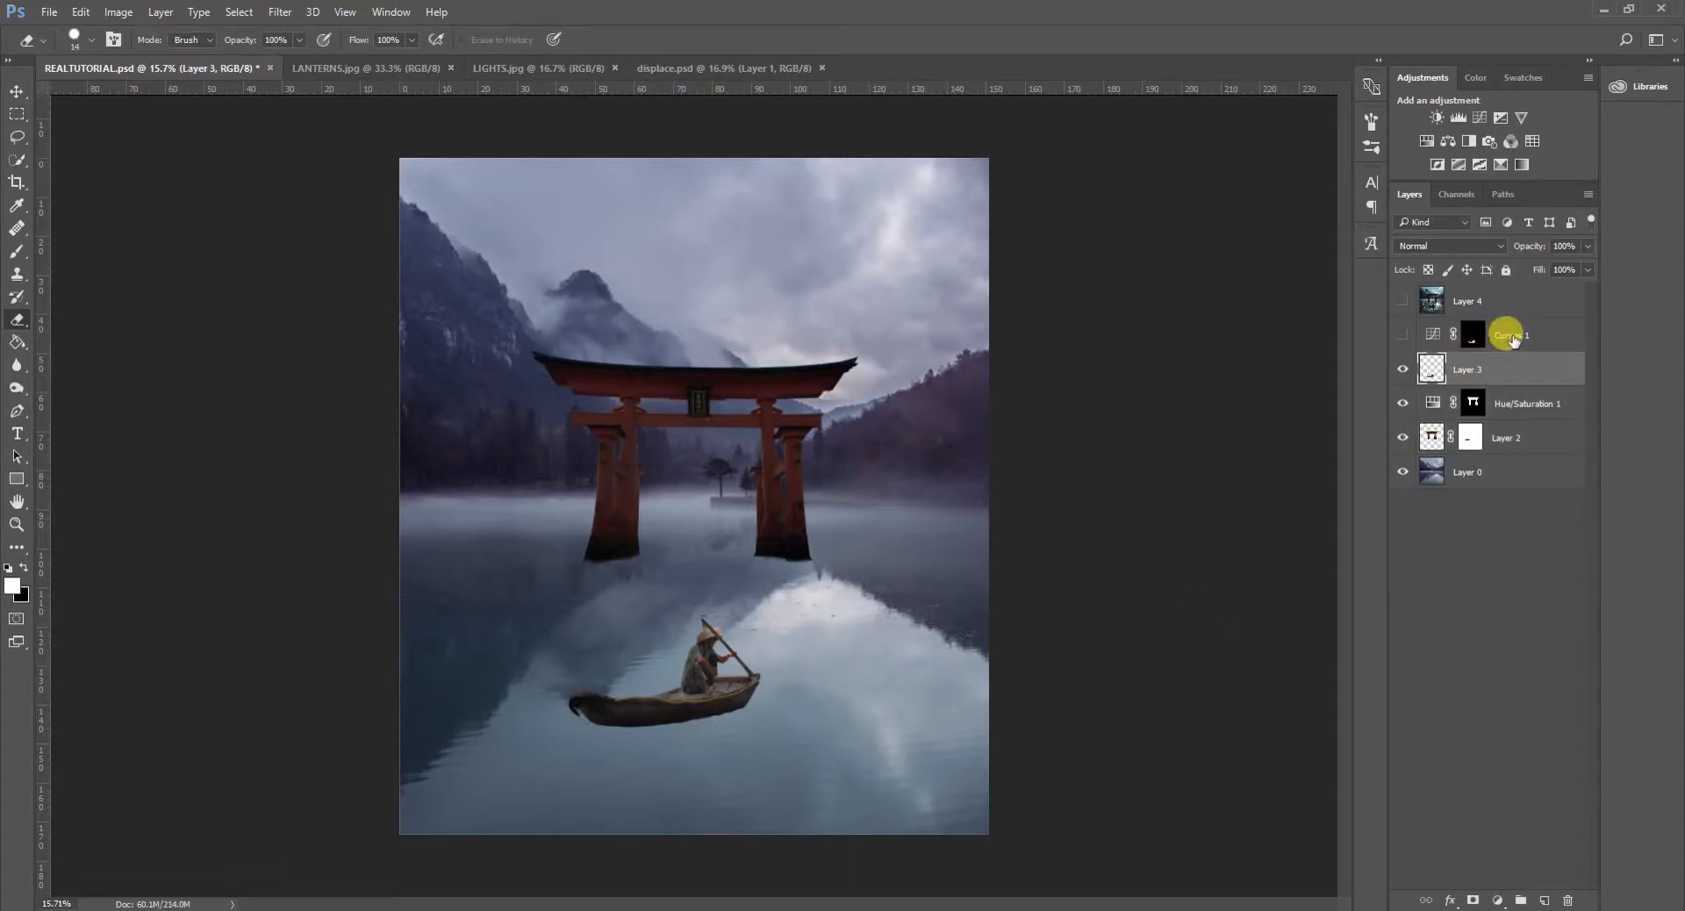
{"action": "left_click", "coordinate": [1513, 340], "text": "shift"}
{"action": "key", "text": "ctrl+t"}
{"action": "left_click_drag", "start_coordinate": [724, 664], "coordinate": [735, 666]}
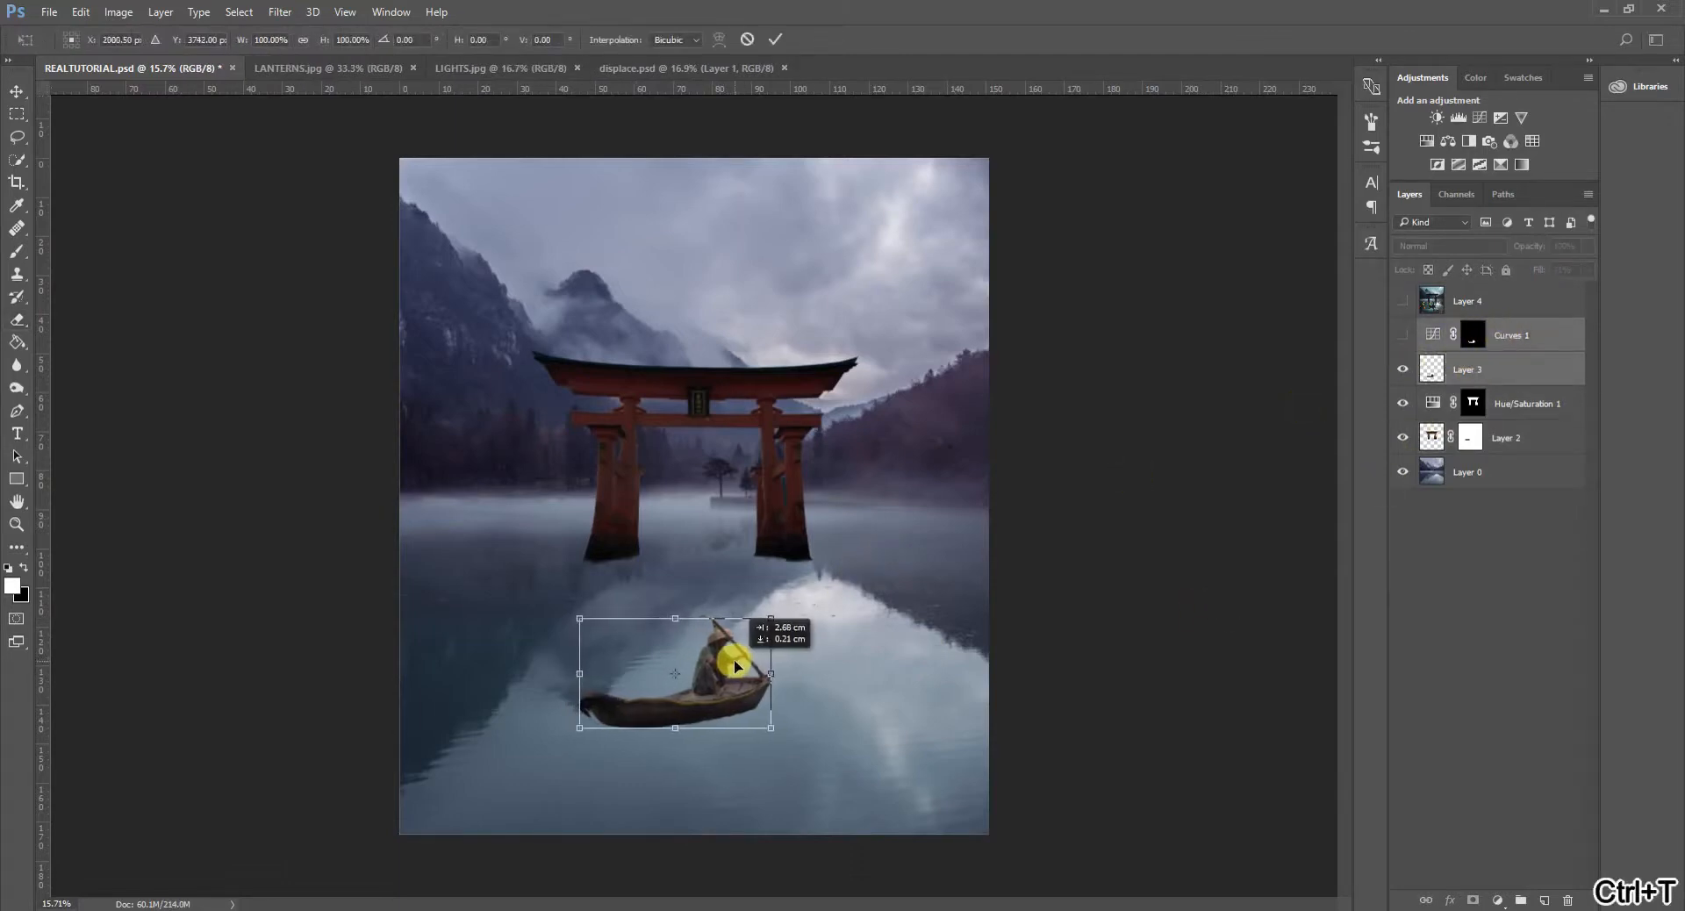
{"action": "left_click", "coordinate": [774, 38]}
{"action": "key", "text": "e"}
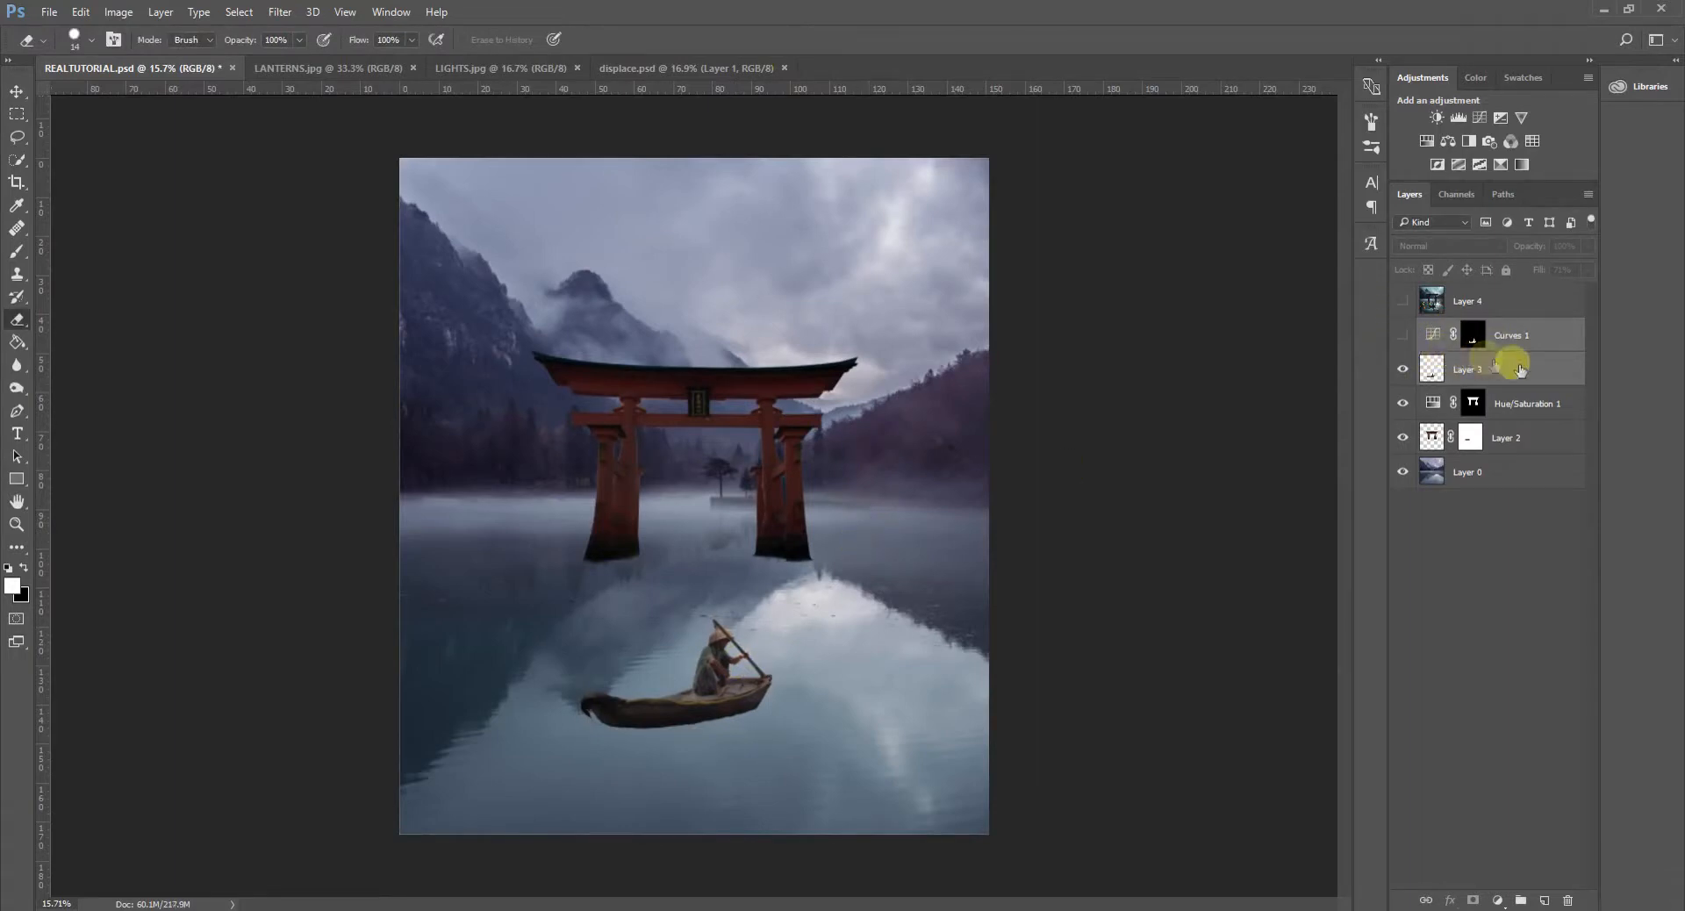
- Show Curves 1 and paint its mask black over the boat area with a large brush at 100% flow
{"action": "left_click", "coordinate": [1515, 333]}
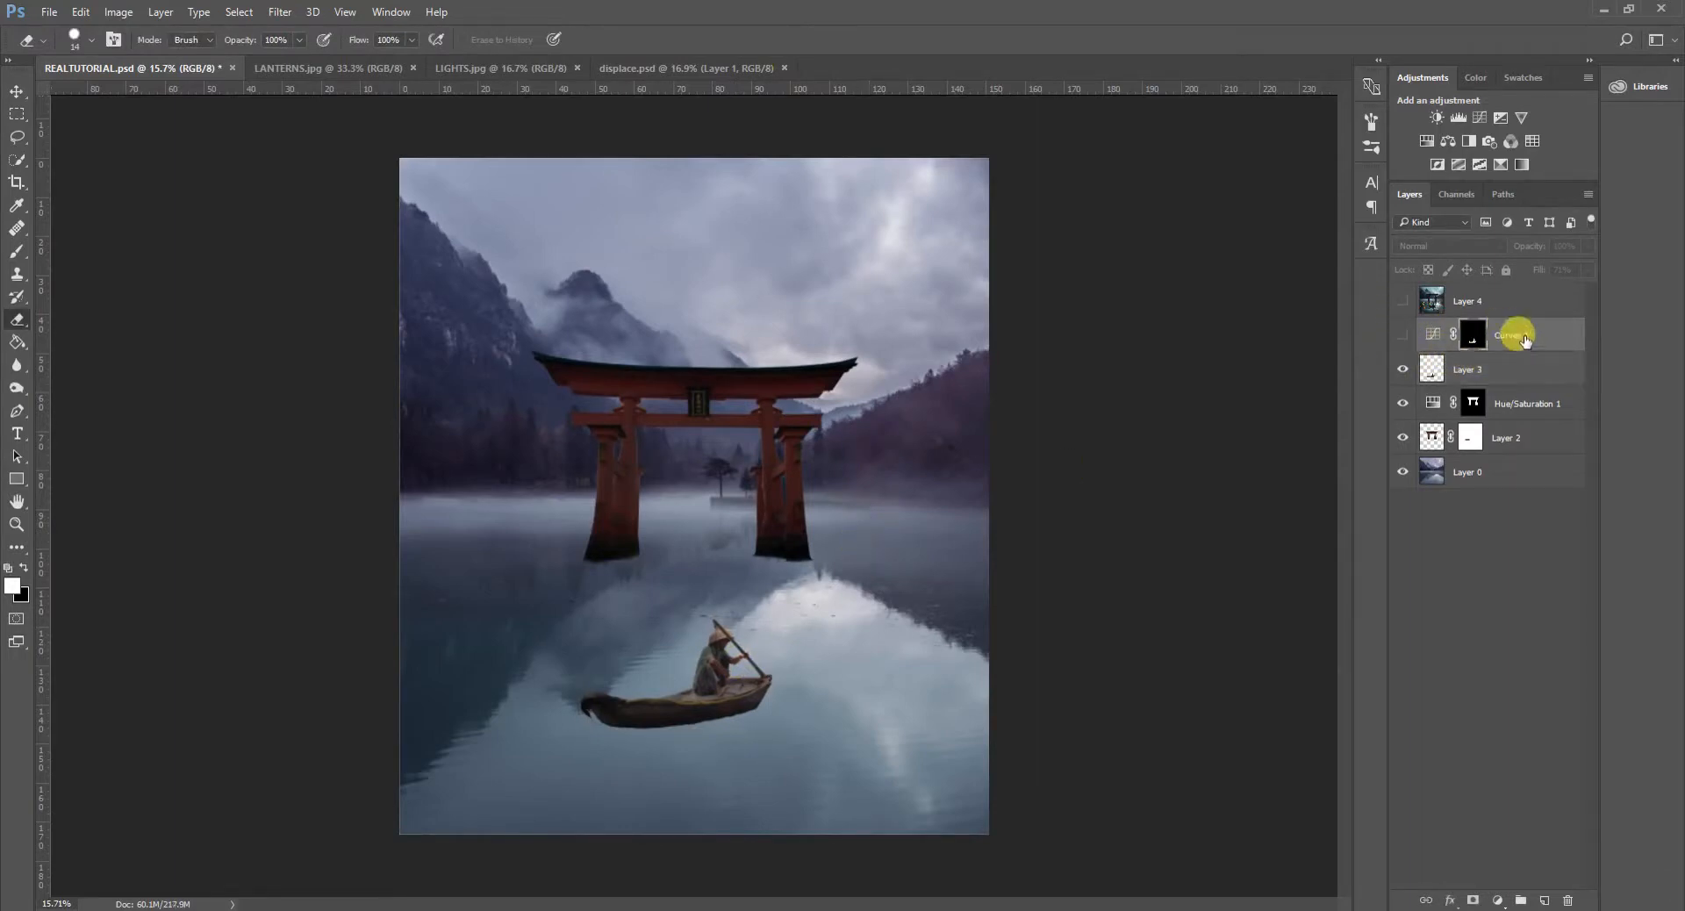
{"action": "left_click", "coordinate": [1402, 335]}
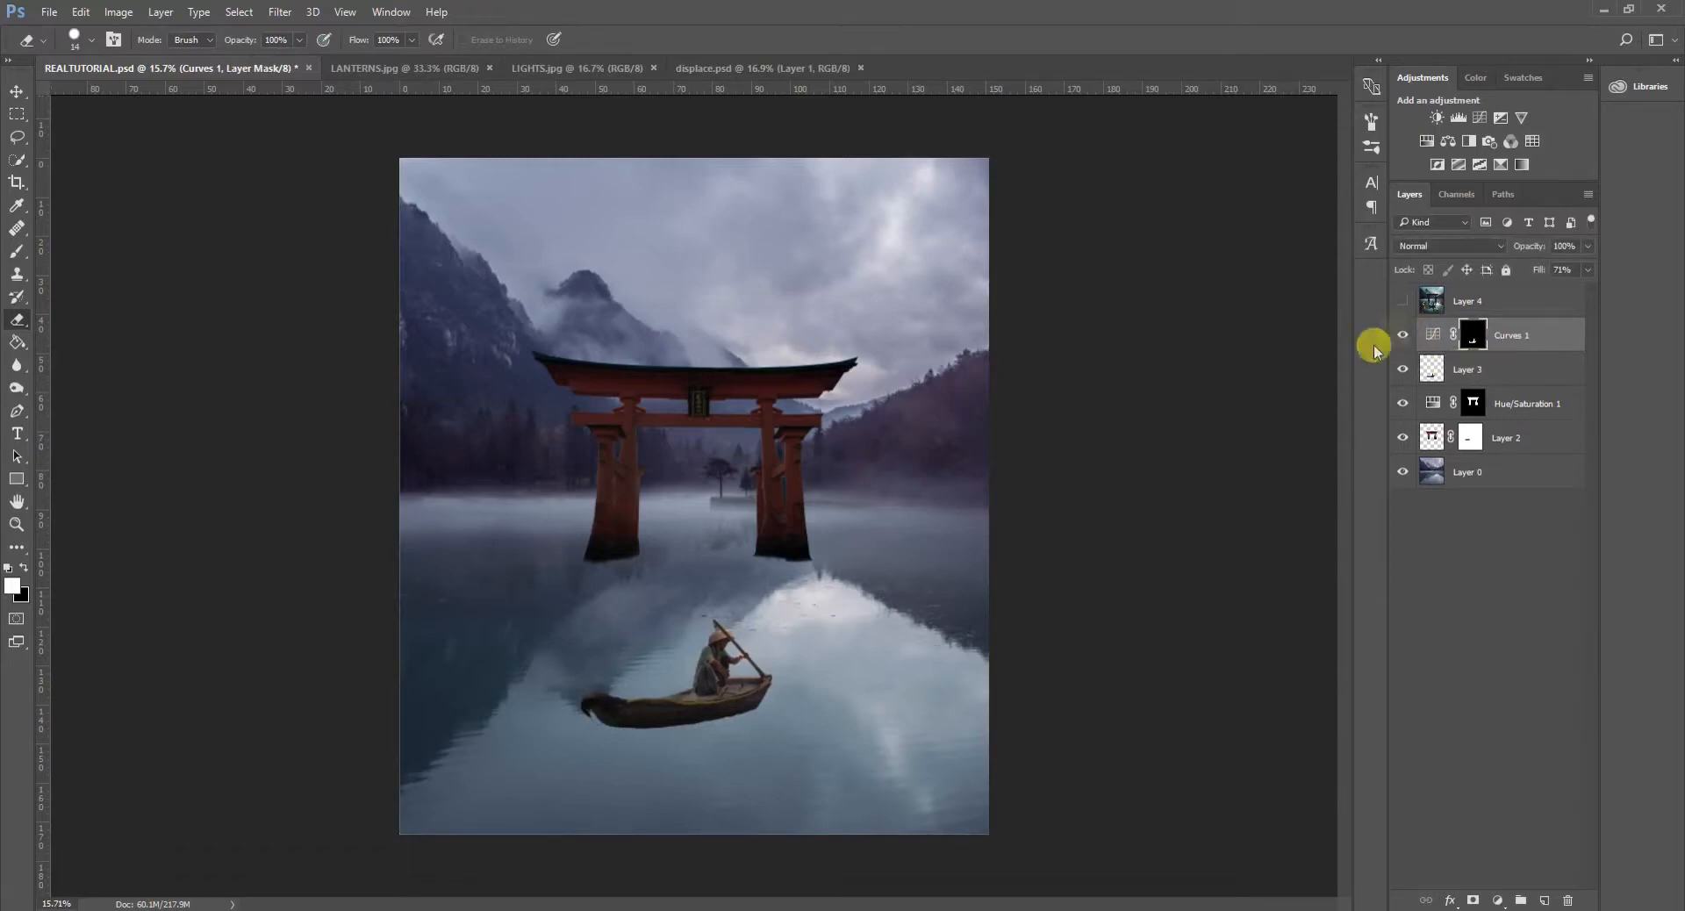
{"action": "scroll", "coordinate": [562, 773], "scroll_direction": "up", "scroll_amount": 5}
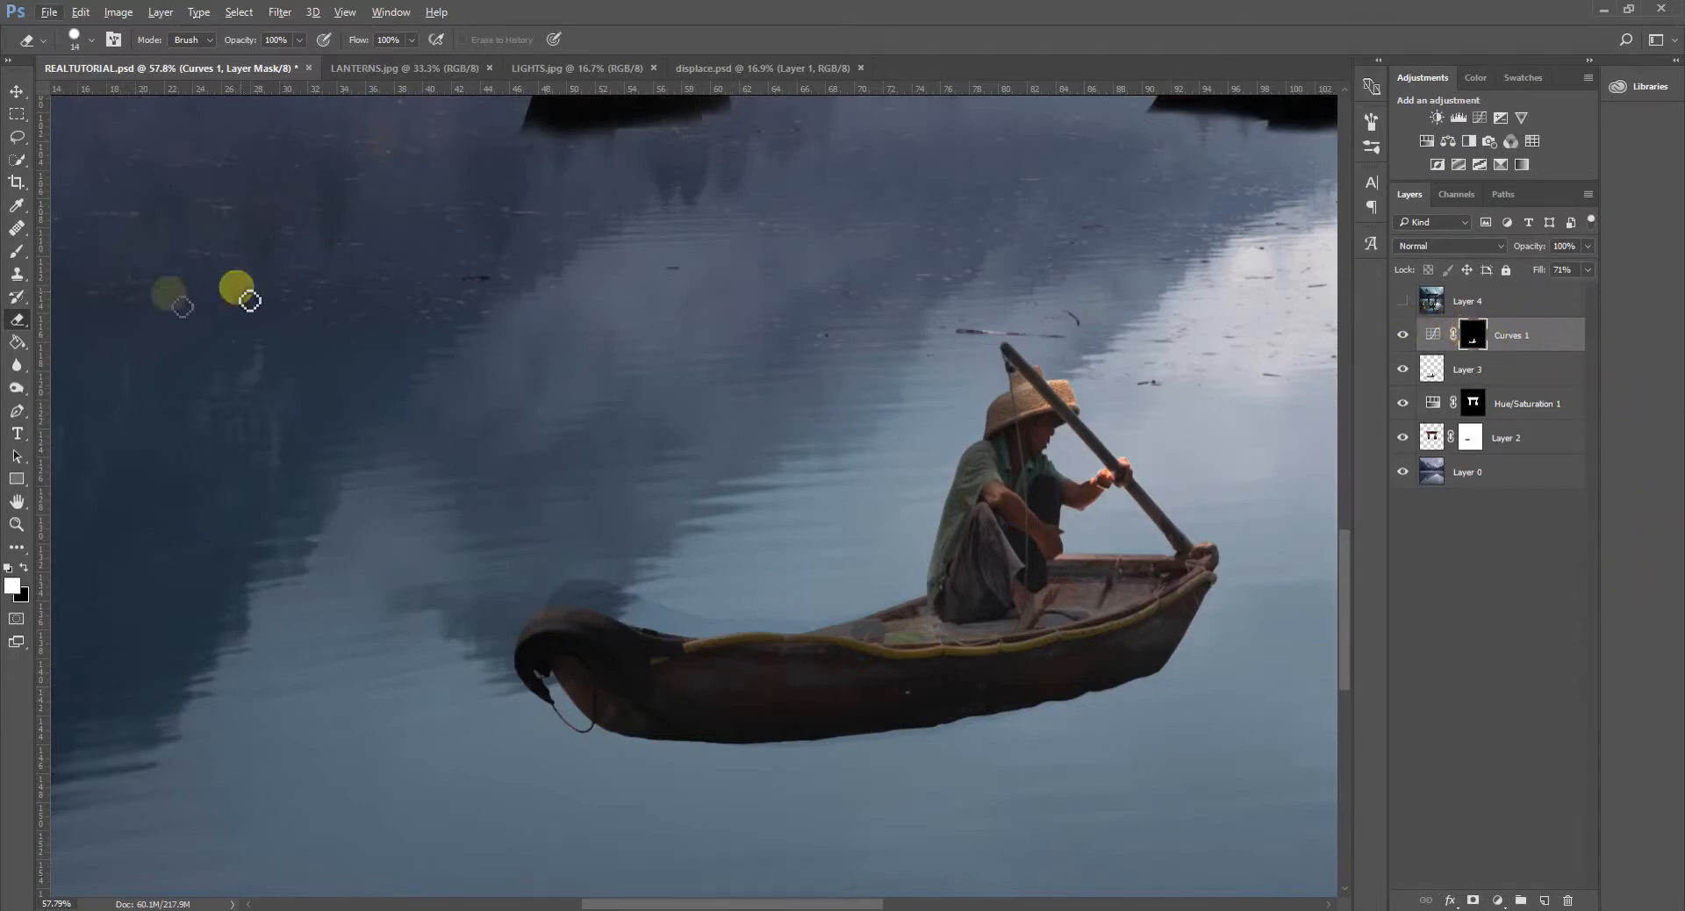
{"action": "left_click", "coordinate": [14, 254]}
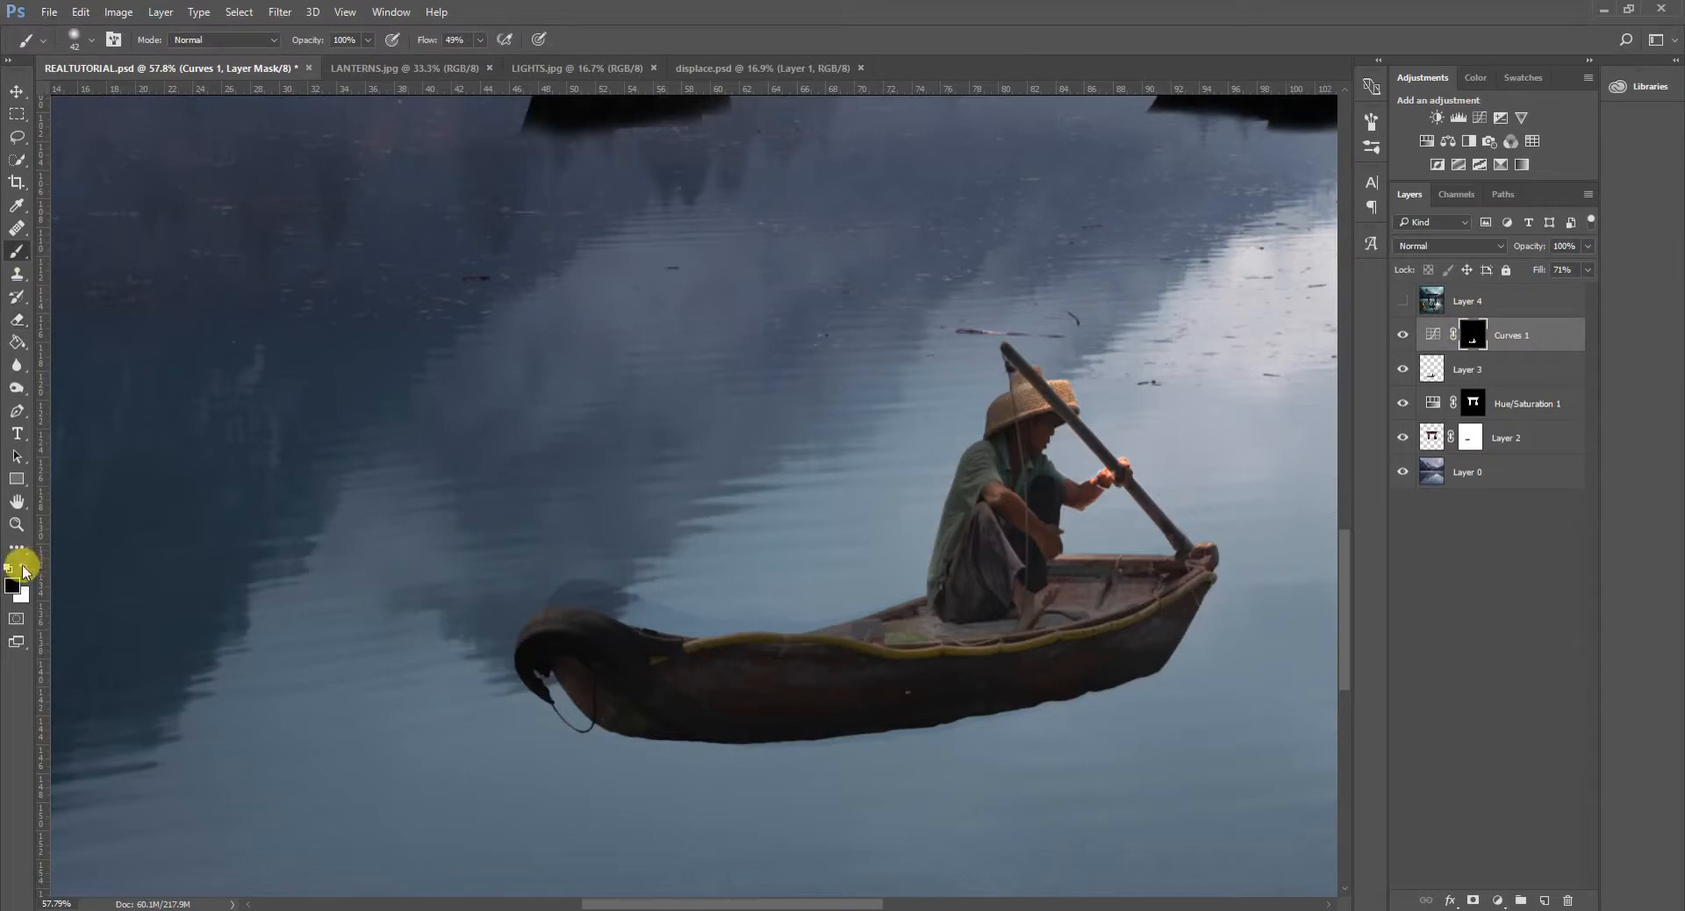
{"action": "left_click_drag", "start_coordinate": [724, 575], "coordinate": [864, 588]}
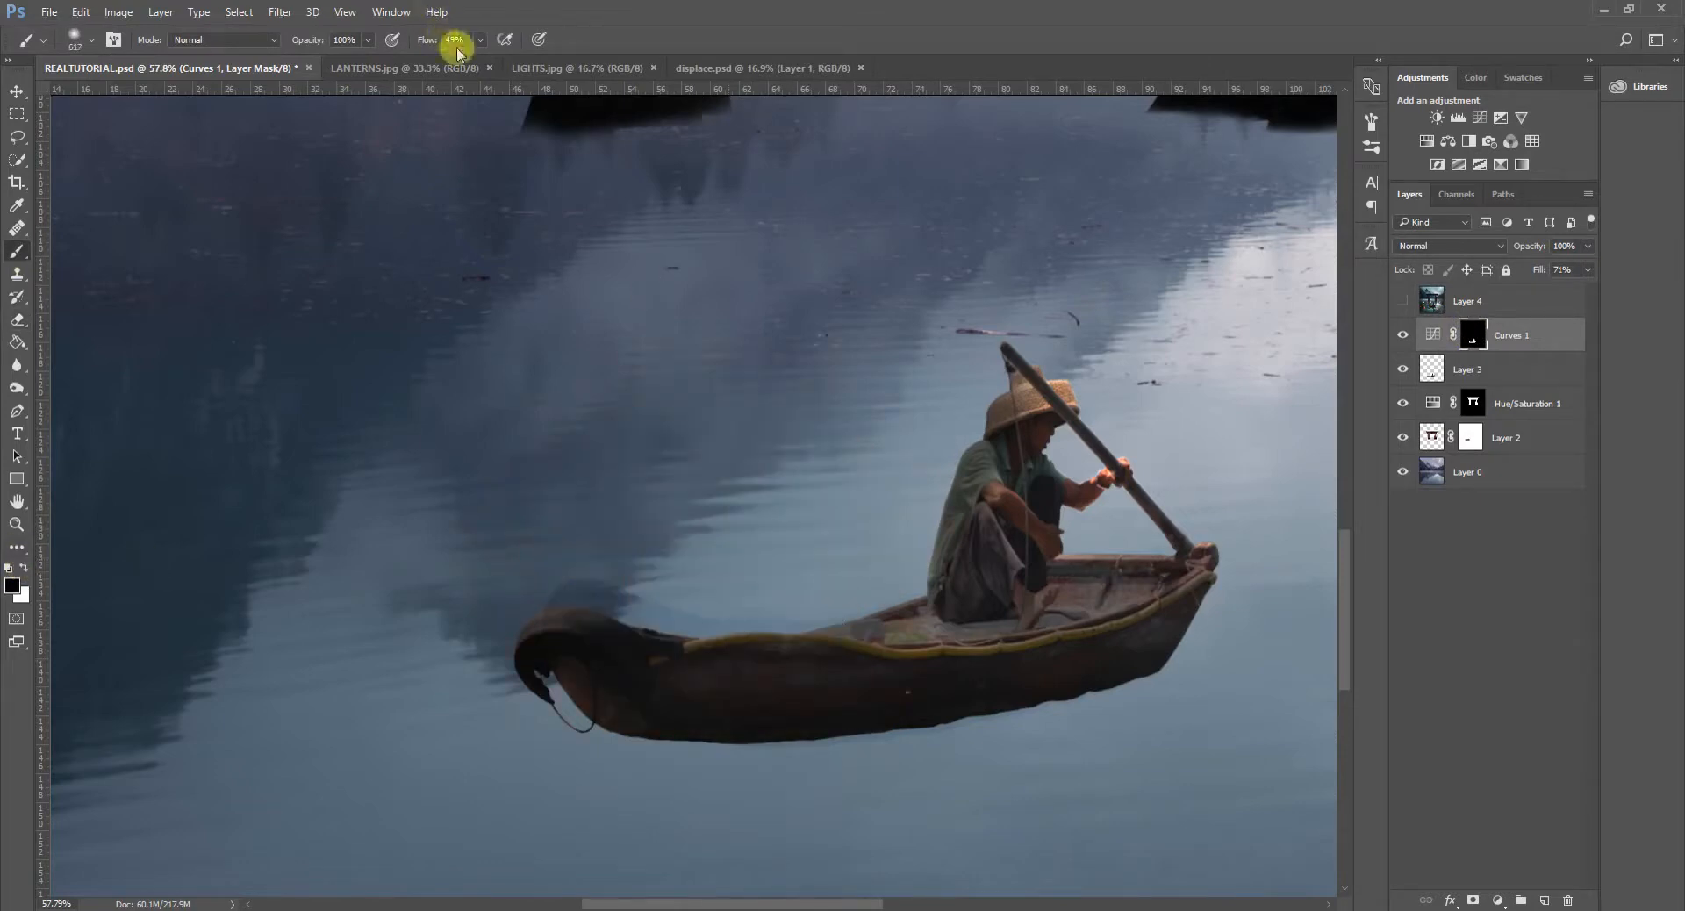
{"action": "left_click", "coordinate": [479, 42]}
{"action": "left_click_drag", "start_coordinate": [482, 58], "coordinate": [600, 82]}
{"action": "mouse_move", "coordinate": [876, 472]}
{"action": "left_mouse_down"}
{"action": "mouse_move", "coordinate": [848, 734]}
{"action": "mouse_move", "coordinate": [876, 769]}
{"action": "mouse_move", "coordinate": [876, 822]}
{"action": "left_mouse_up"}
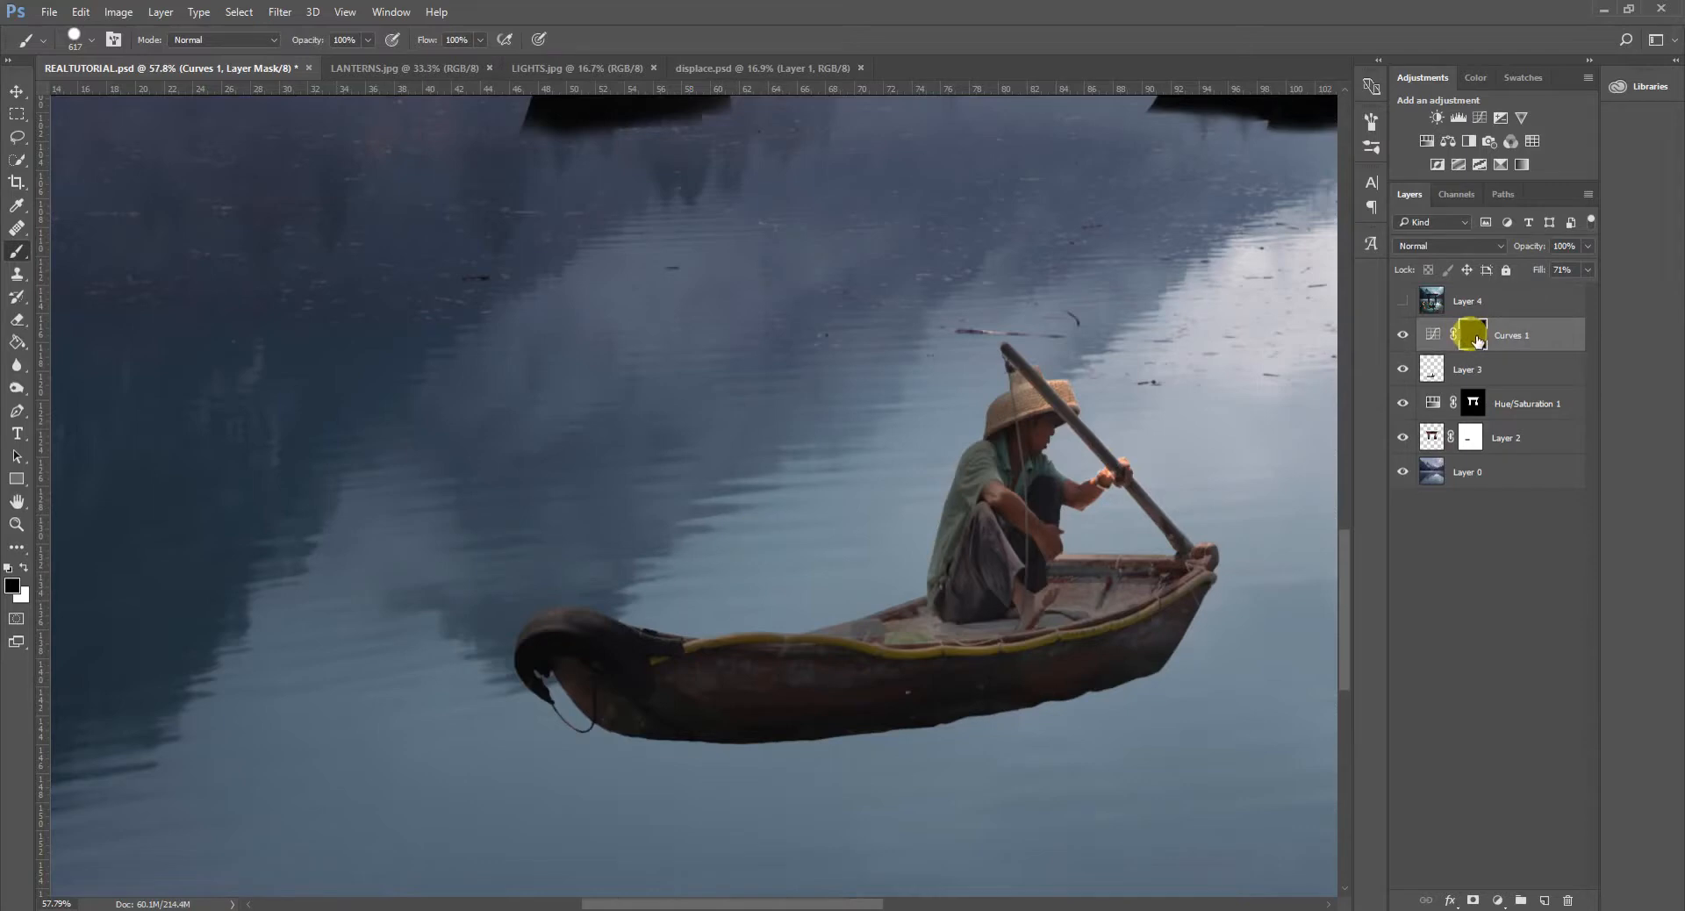
- Load the boat's outline from Layer 3 as a selection, paint it white on the Curves 1 mask, and deselect
{"action": "left_click", "coordinate": [1431, 369], "text": "ctrl"}
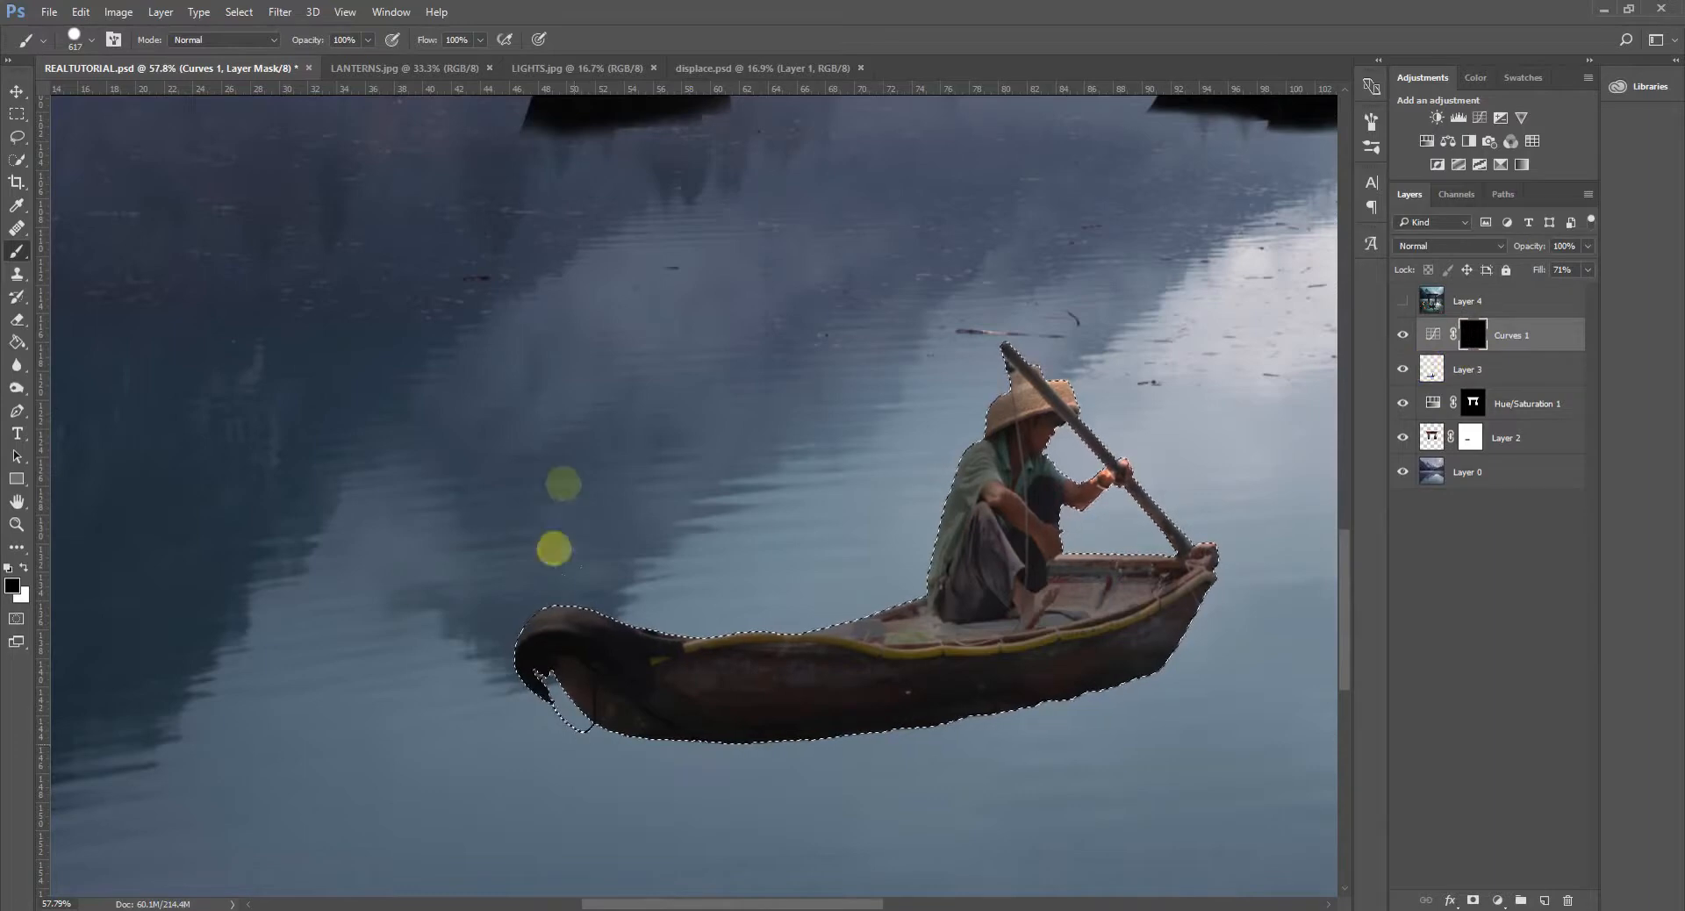
{"action": "left_click", "coordinate": [23, 569]}
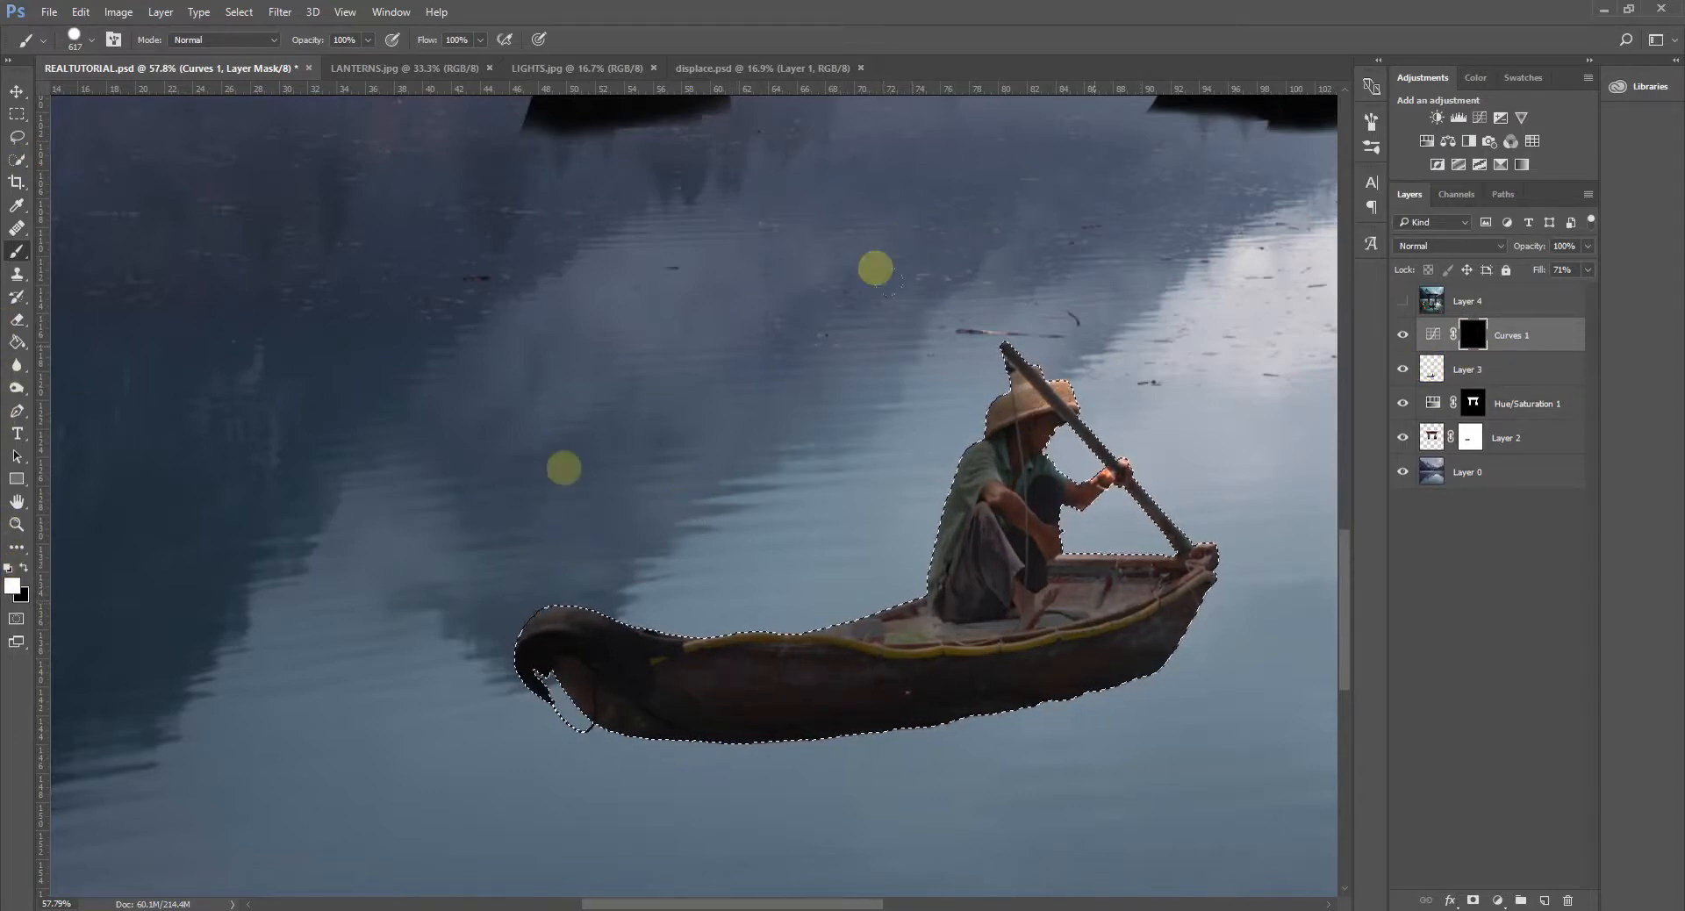
{"action": "left_click_drag", "start_coordinate": [947, 551], "coordinate": [961, 561]}
{"action": "left_click", "coordinate": [17, 137]}
{"action": "left_click", "coordinate": [579, 272]}
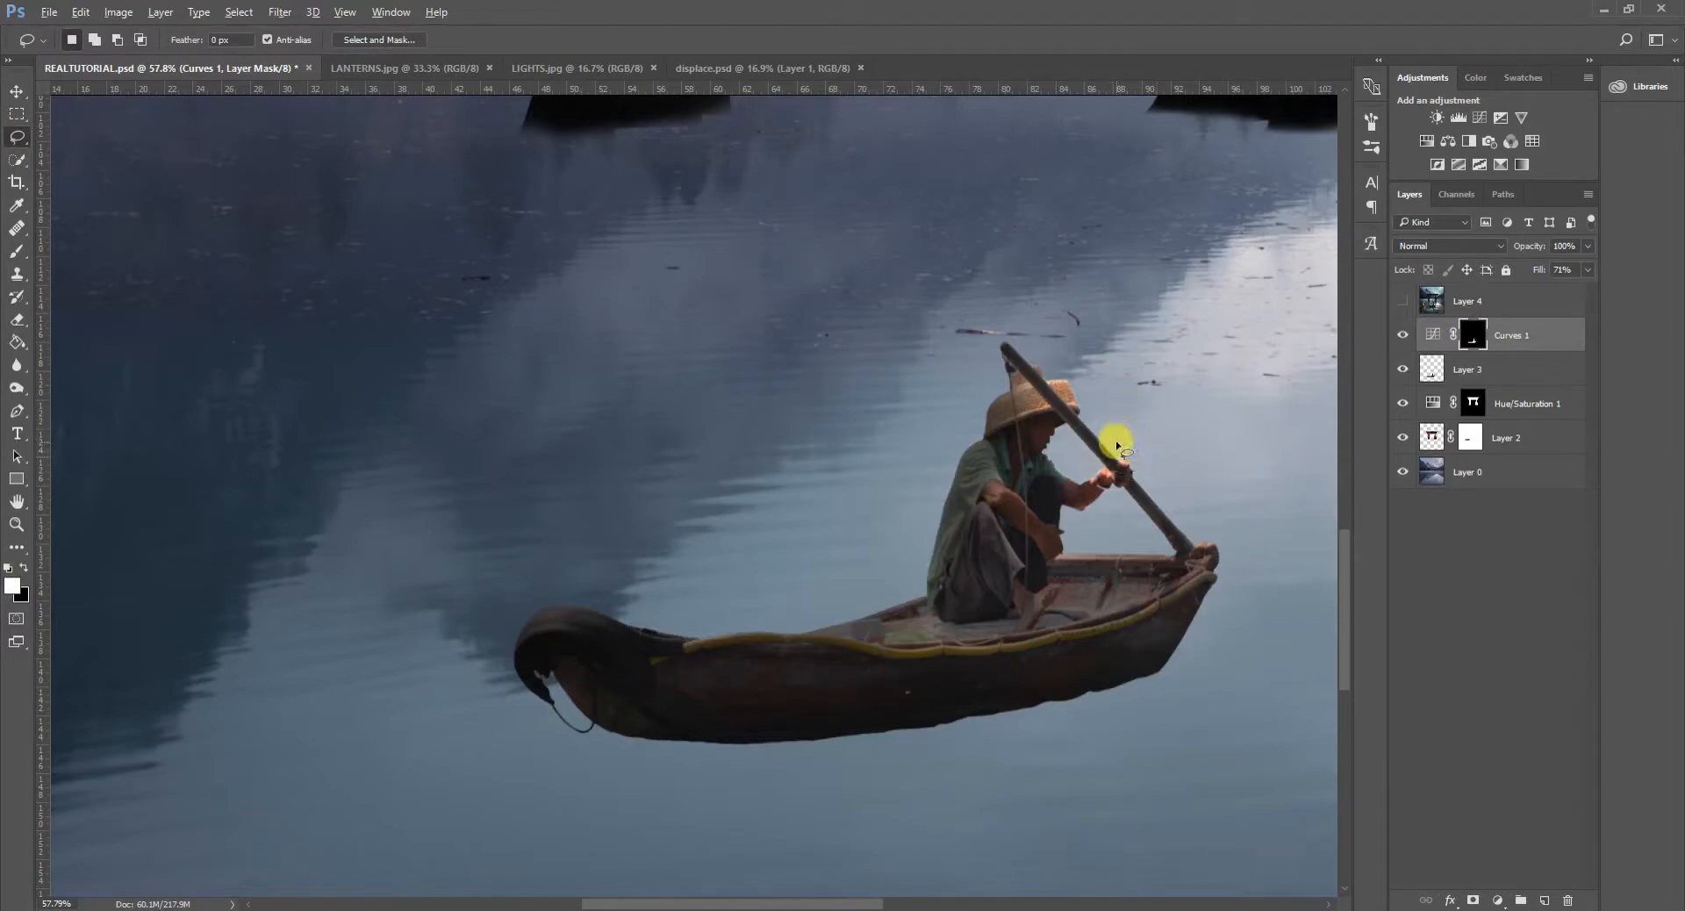
- Check the composite's pixel dimensions in Image Size without changing them
{"action": "scroll", "coordinate": [1121, 434], "scroll_direction": "down", "scroll_amount": 5}
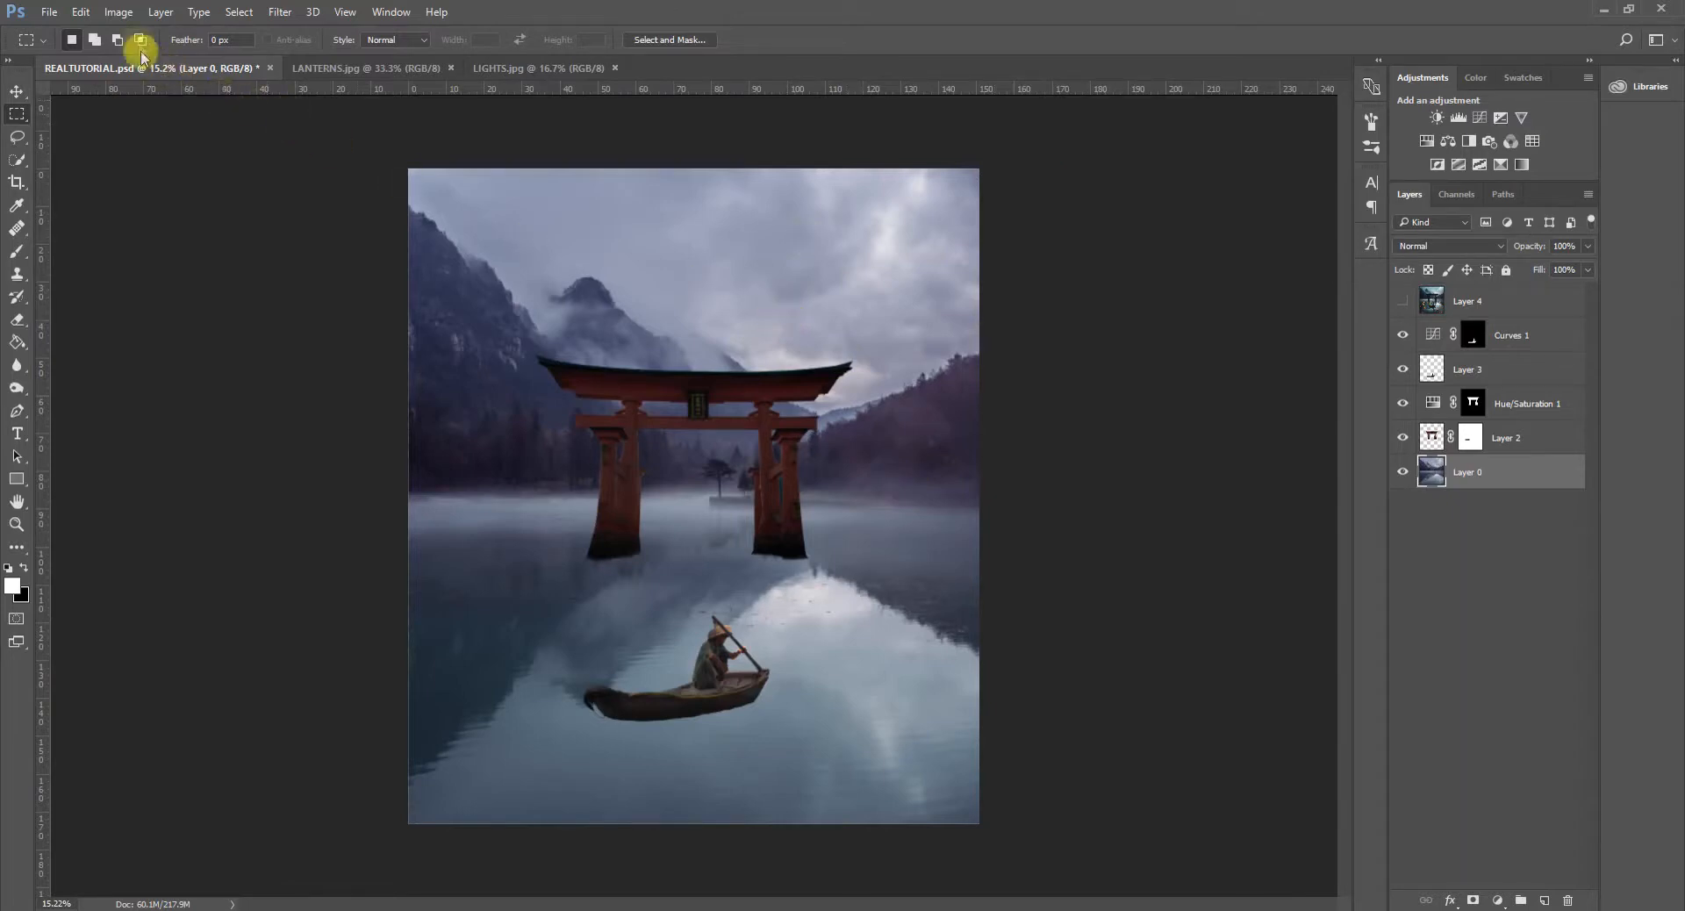
{"action": "left_click", "coordinate": [121, 12]}
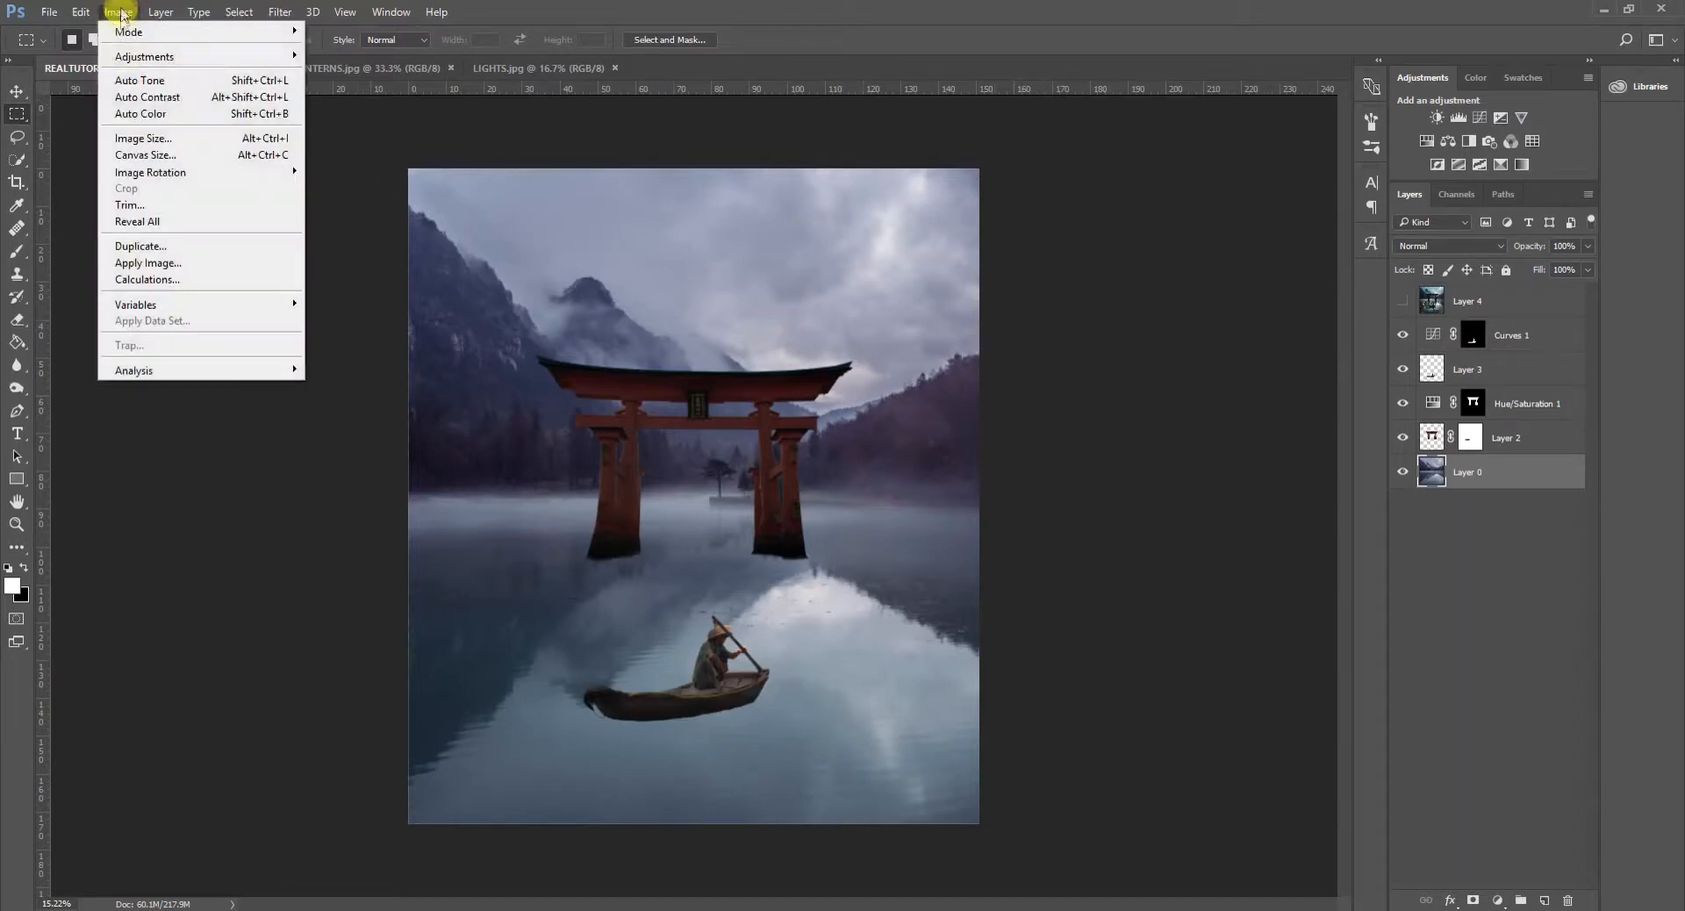
{"action": "left_click", "coordinate": [131, 143]}
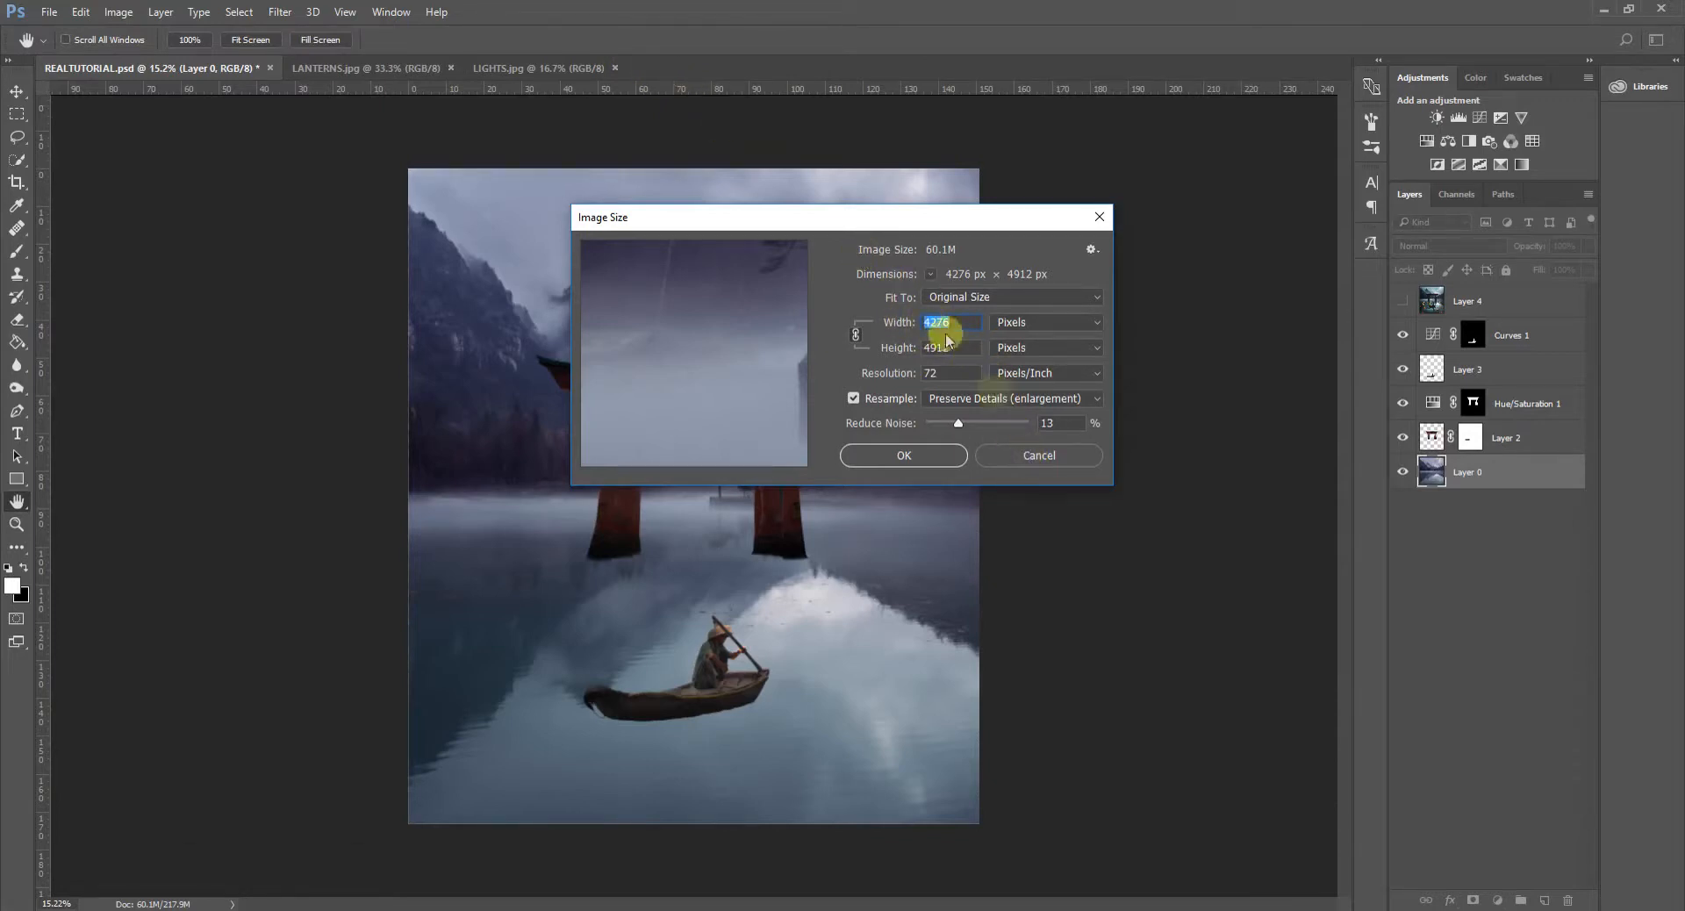
{"action": "left_click", "coordinate": [1035, 455]}
- Create a new RGB document 2140 px wide and 2500 px high at 150 pixels/inch with a white background
{"action": "left_click", "coordinate": [49, 12]}
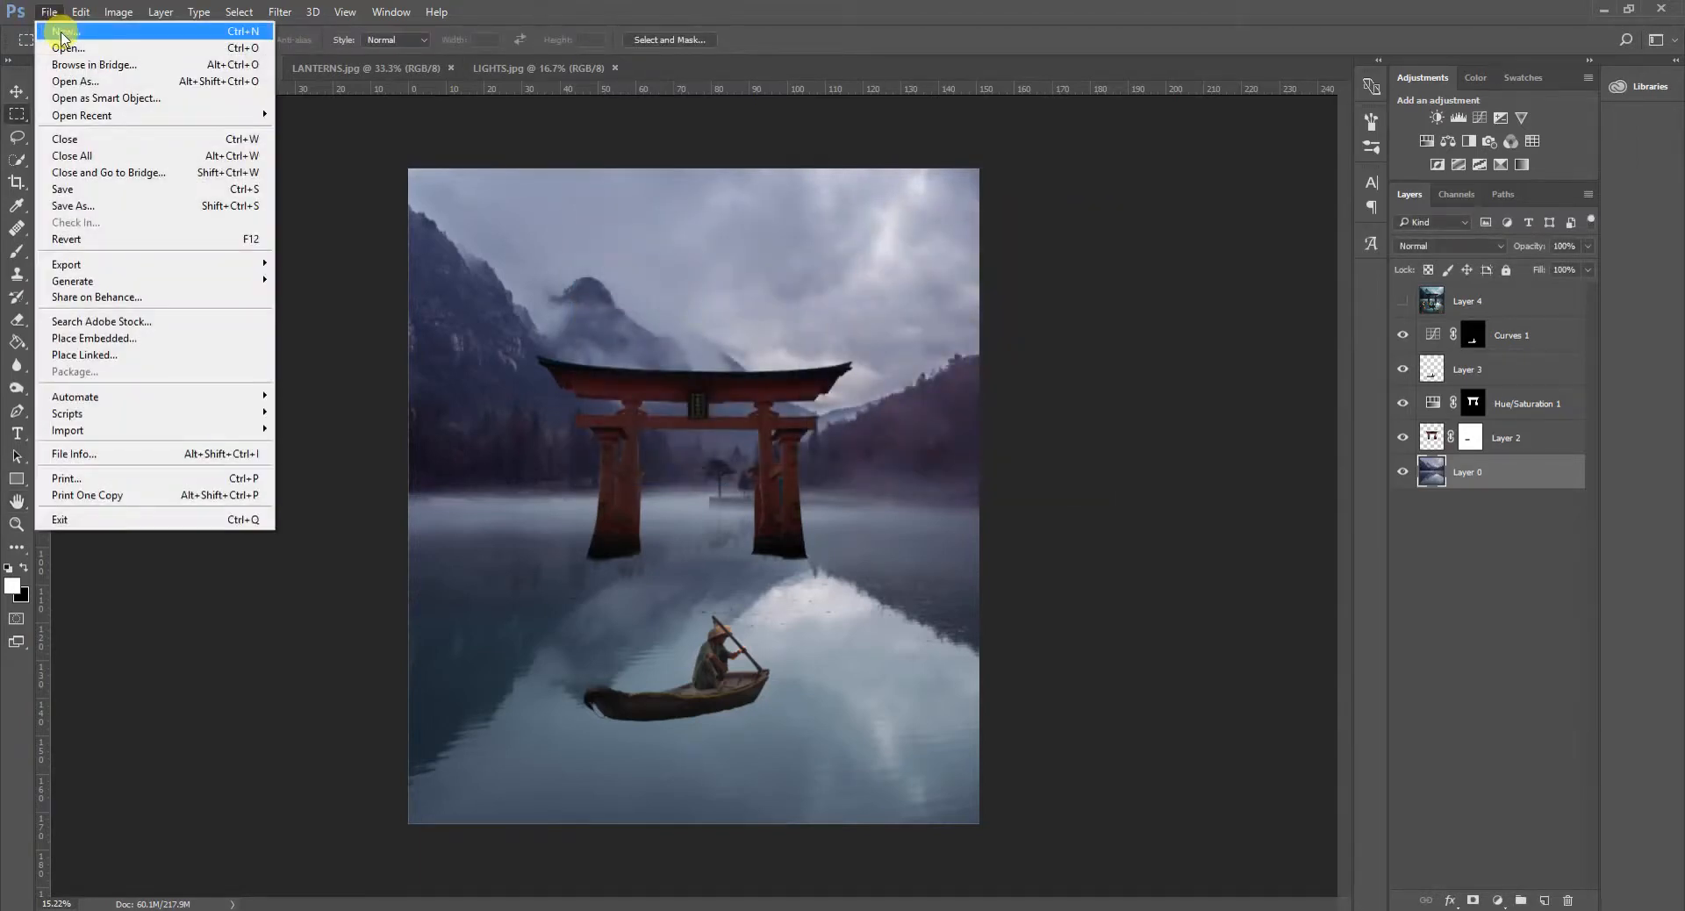
{"action": "left_click", "coordinate": [63, 35]}
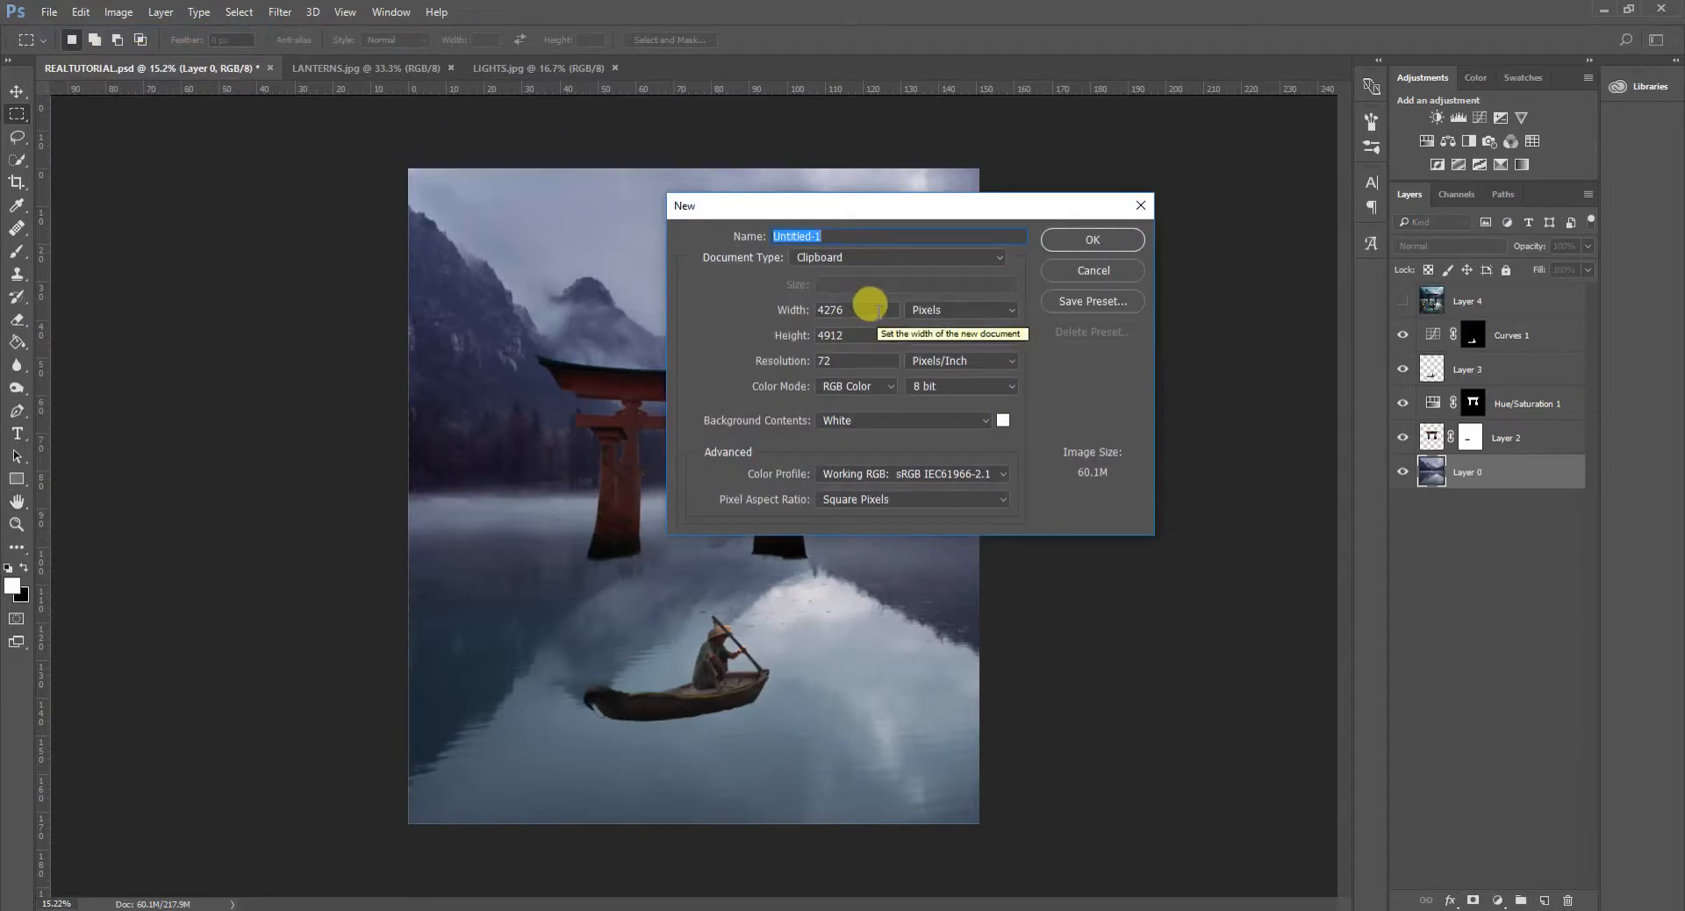
{"action": "double_click", "coordinate": [868, 304]}
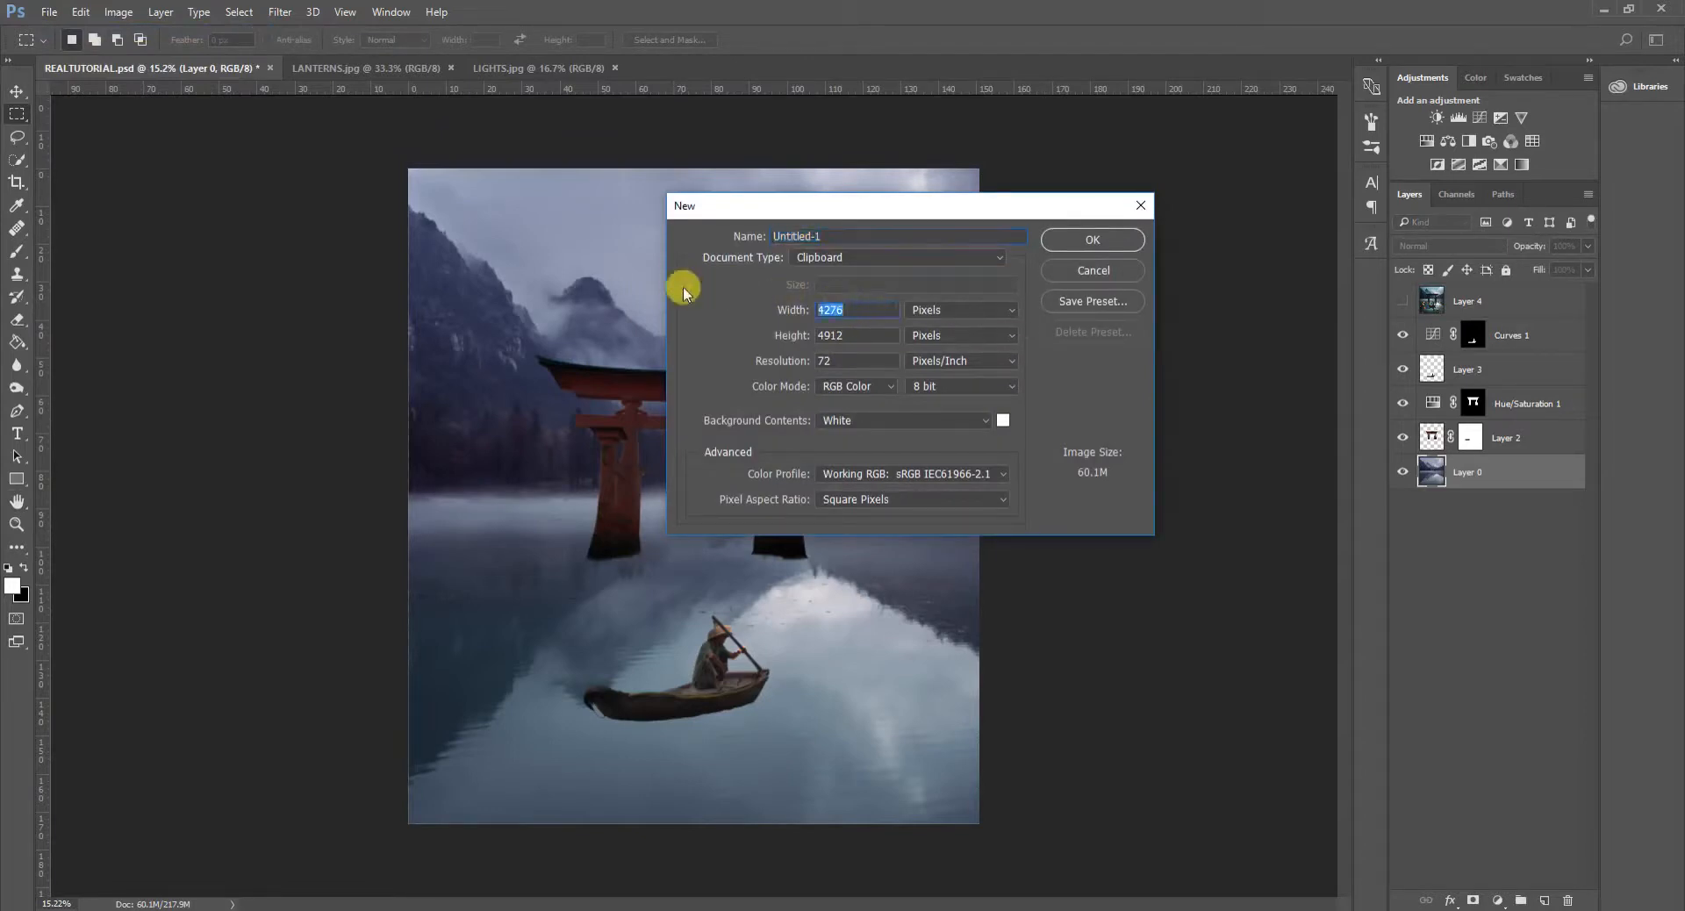
{"action": "type", "text": "2140"}
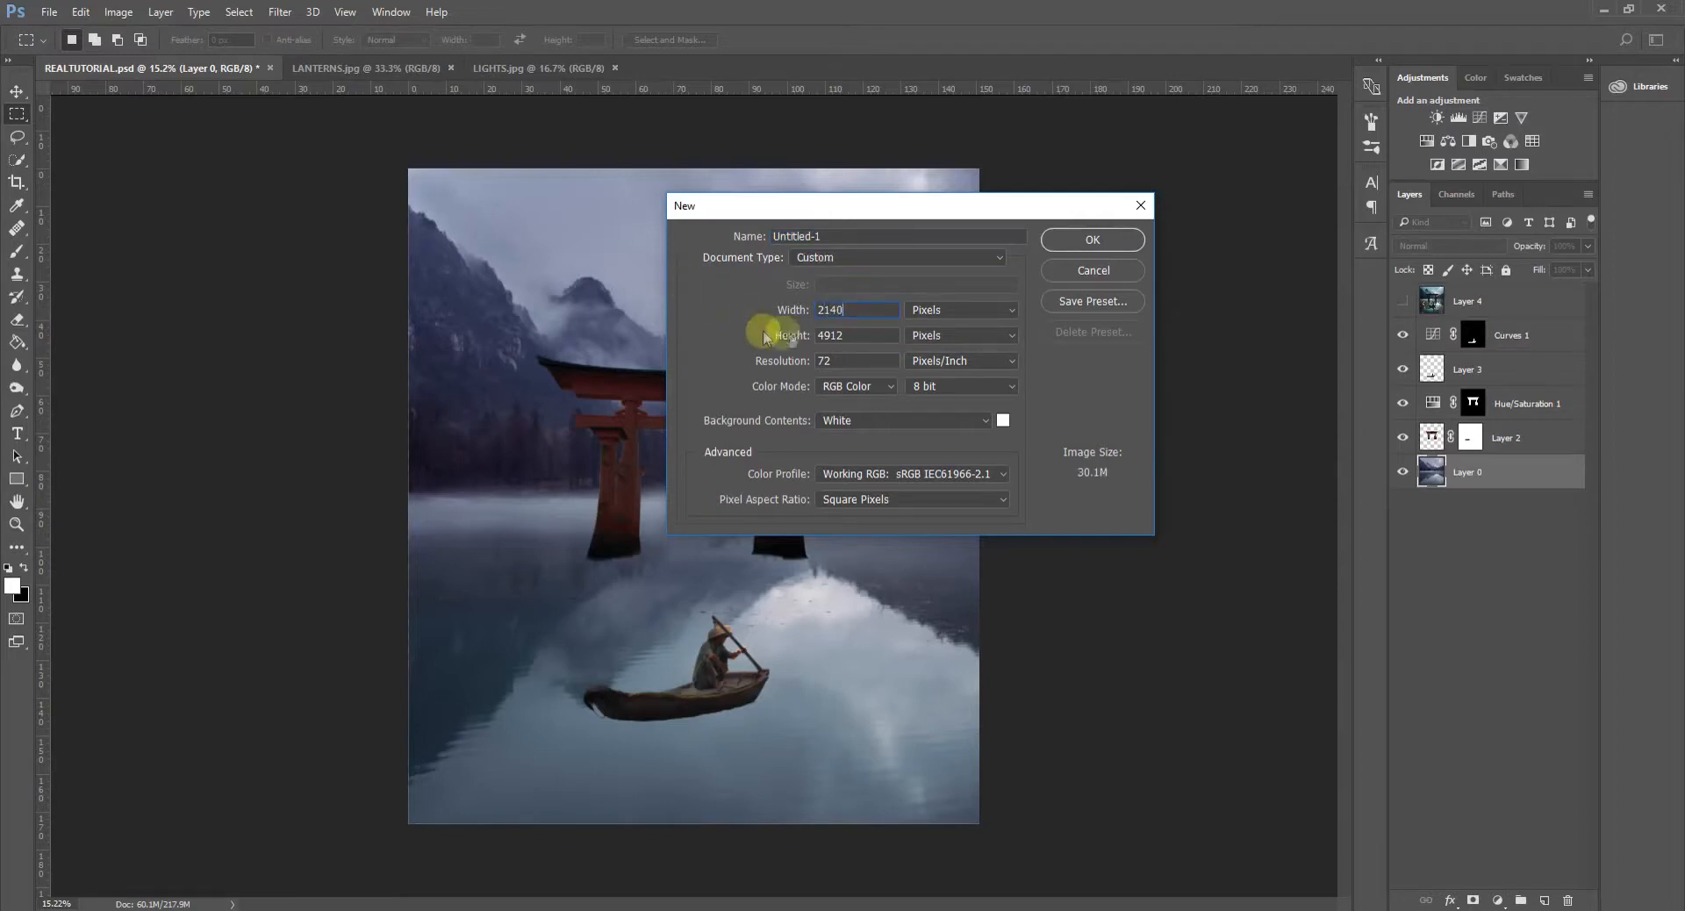
{"action": "double_click", "coordinate": [821, 331]}
{"action": "type", "text": "25"}
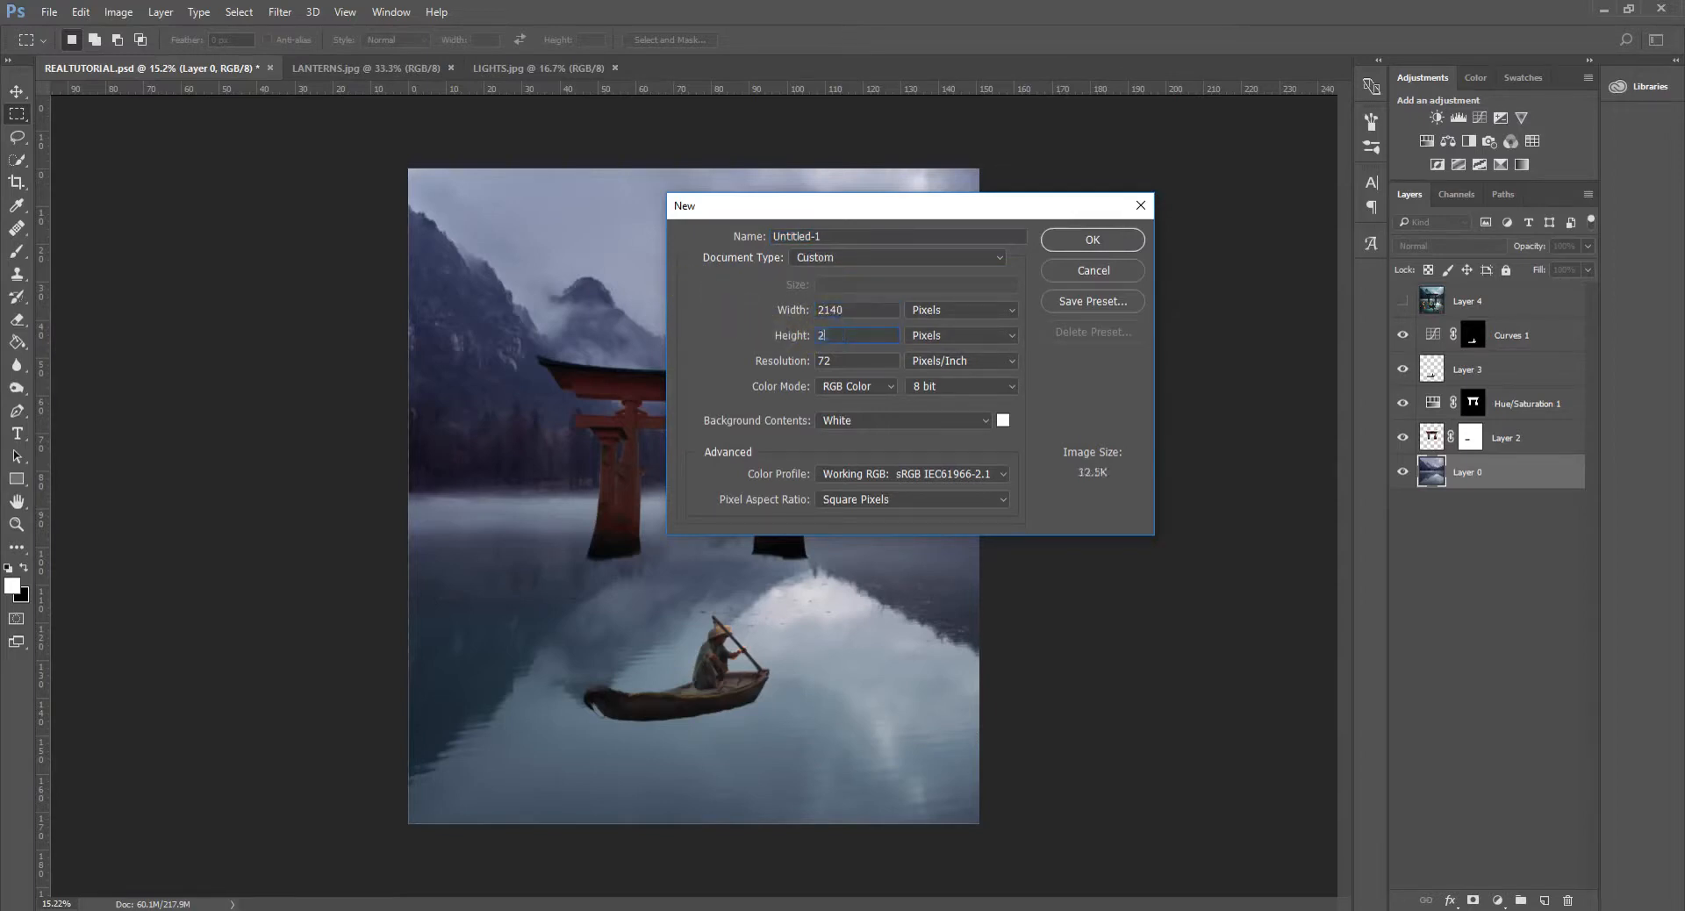
{"action": "type", "text": "00"}
{"action": "double_click", "coordinate": [855, 360]}
{"action": "type", "text": "150"}
{"action": "left_click", "coordinate": [1078, 249]}
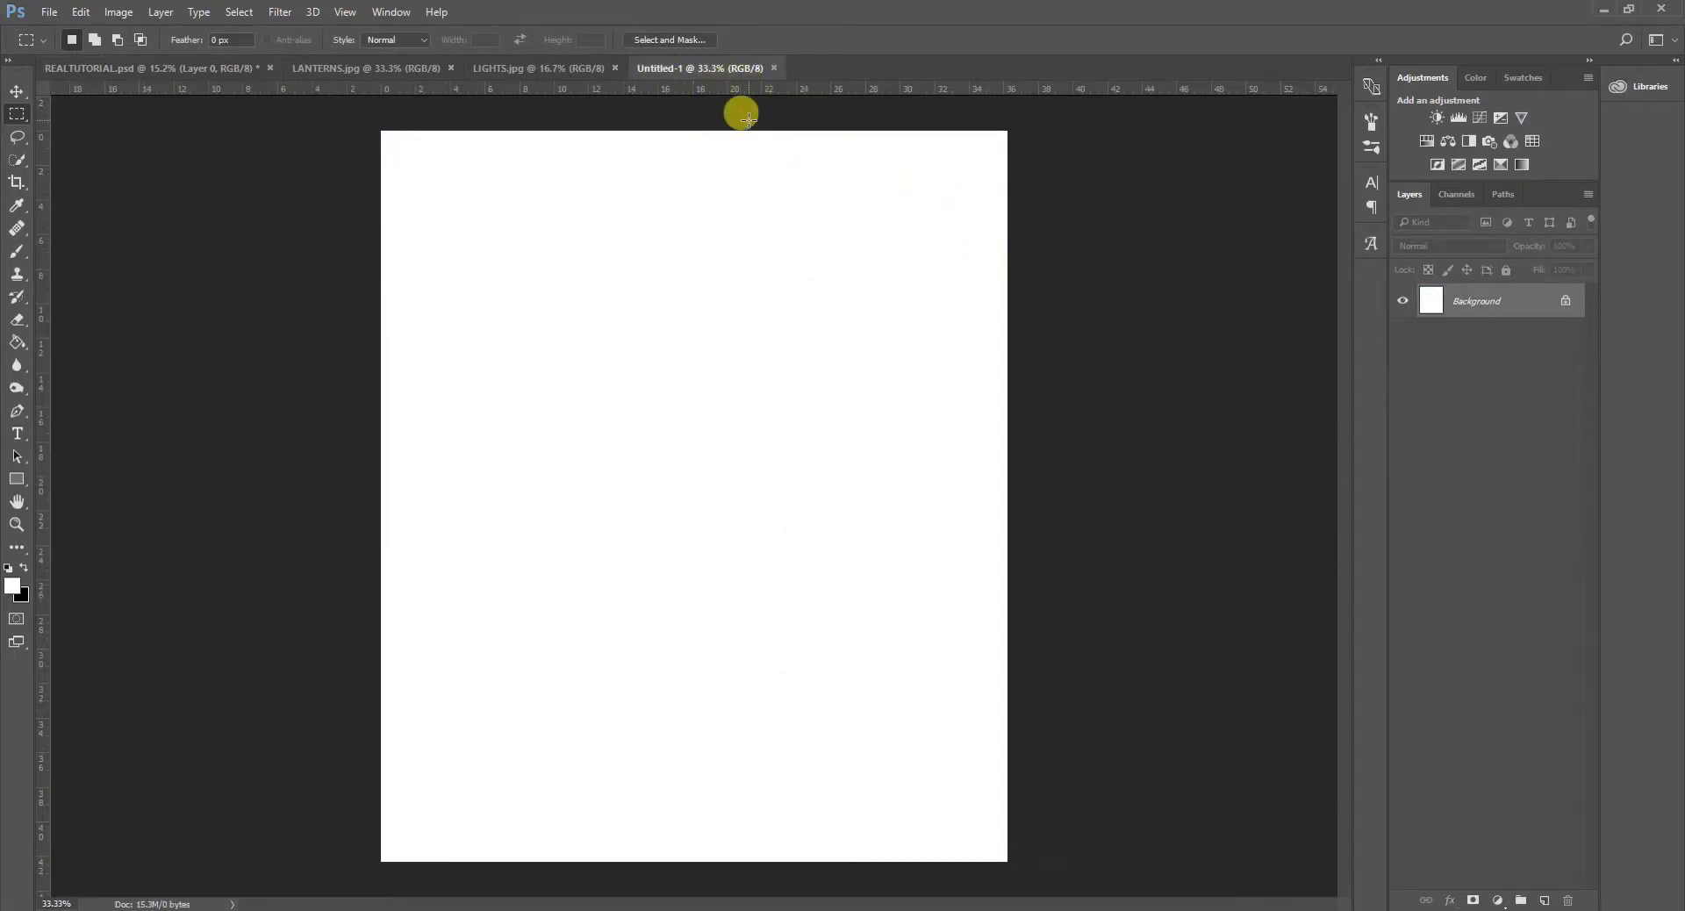
- Unlock the white background layer and add 400% monochromatic Gaussian noise to it
{"action": "left_click", "coordinate": [1565, 301]}
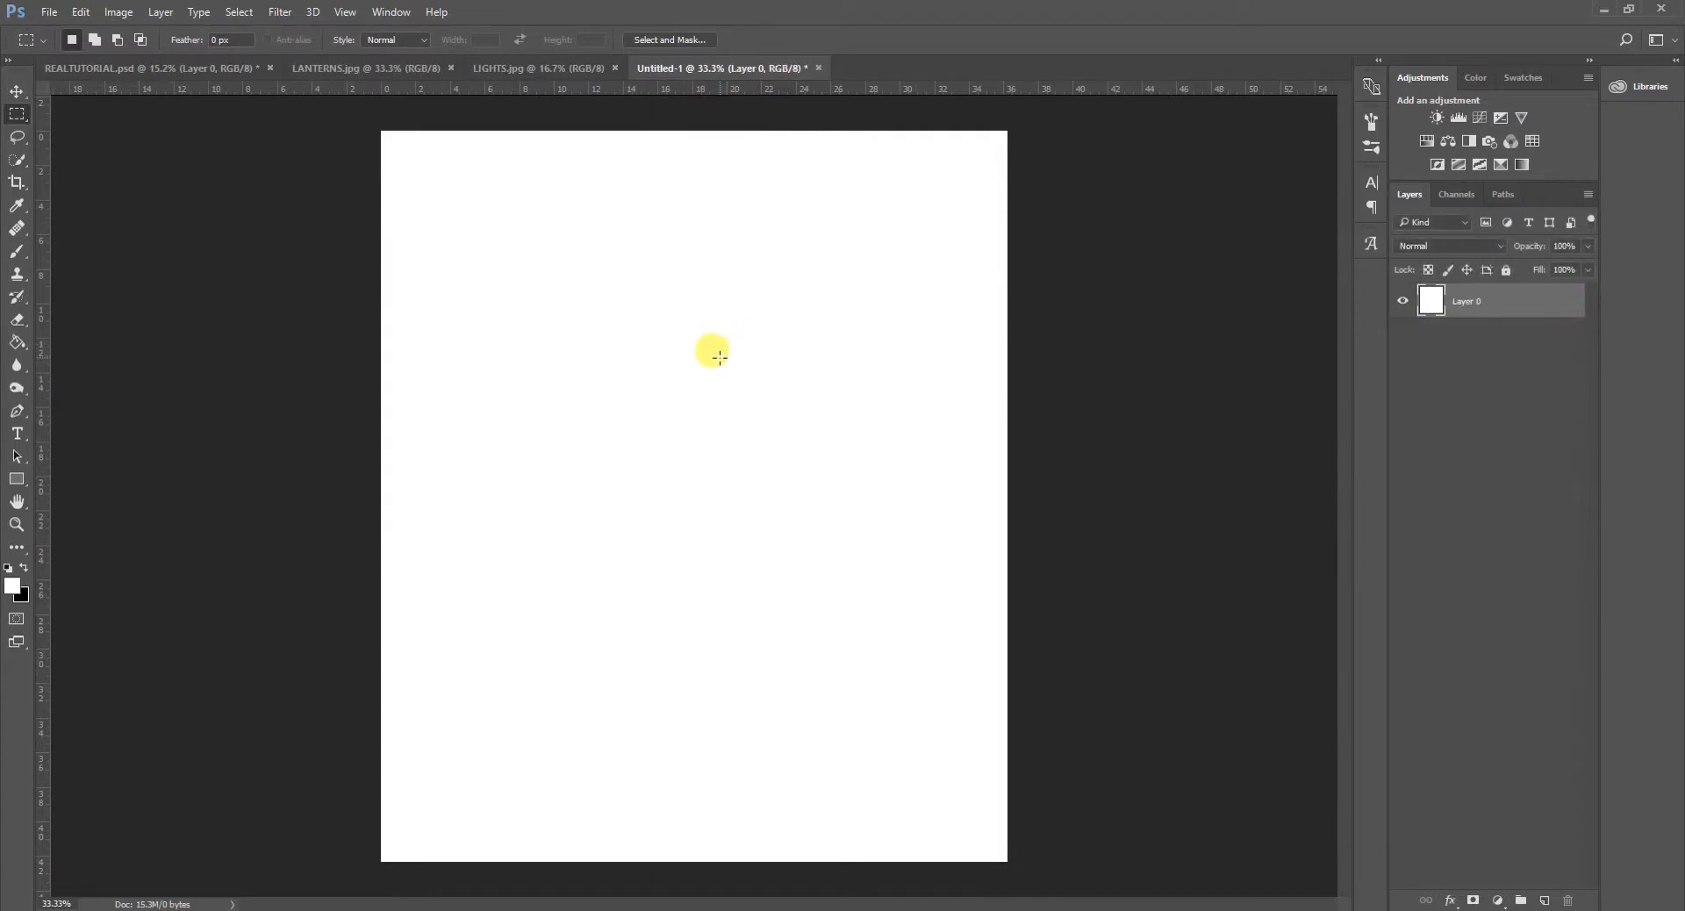
{"action": "left_click", "coordinate": [280, 13]}
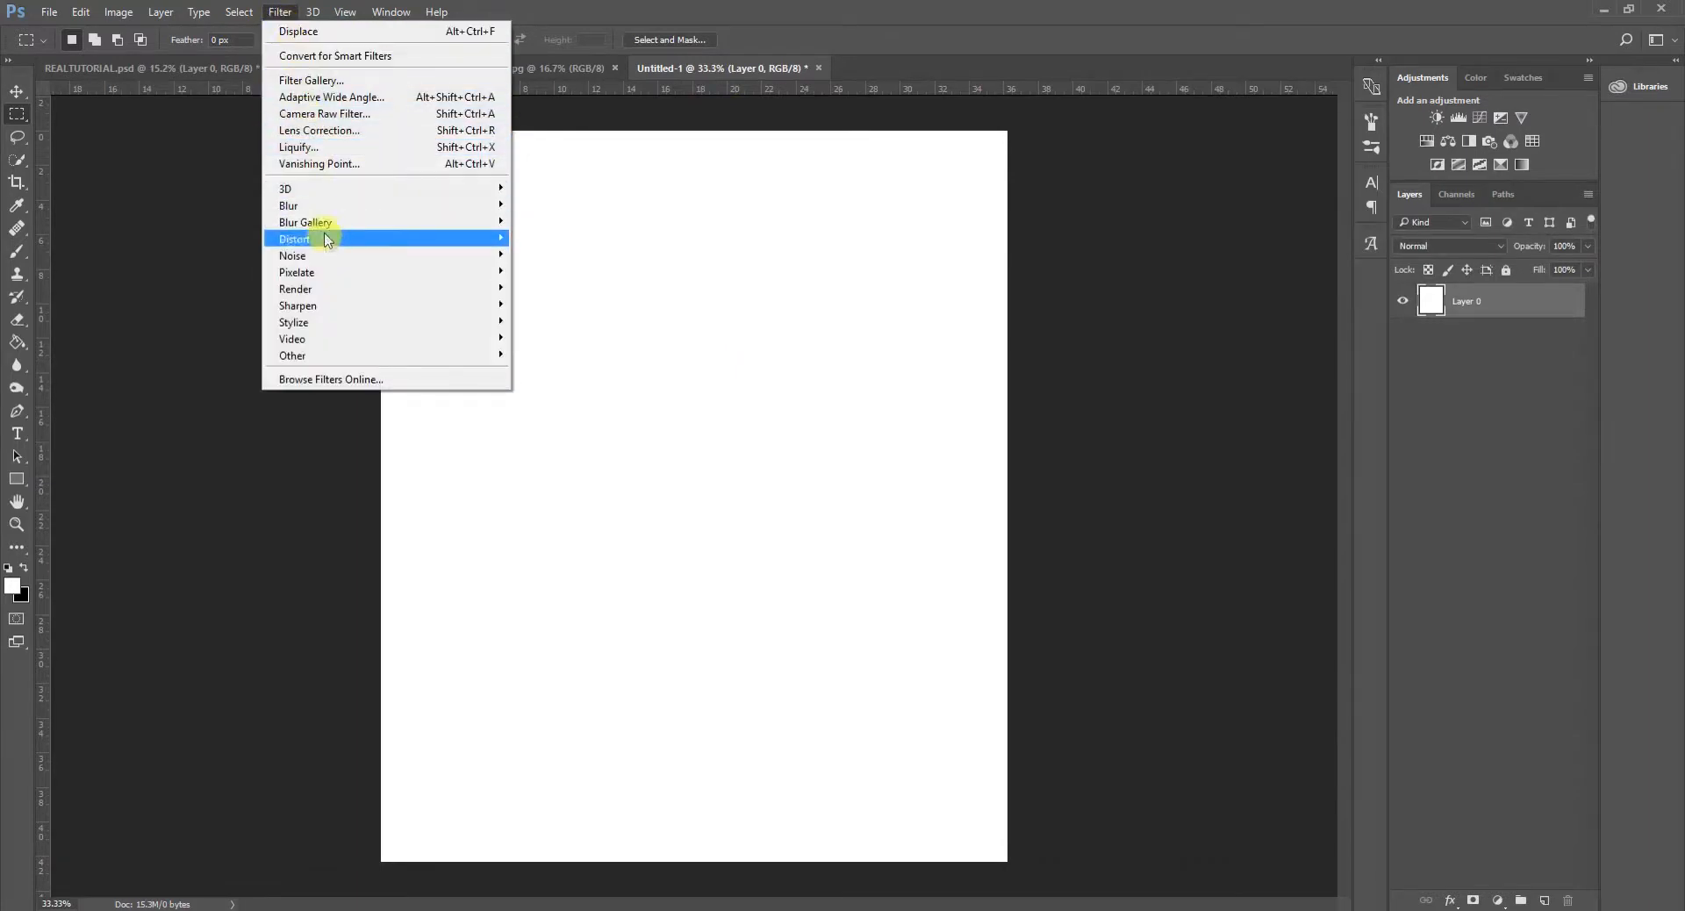
{"action": "mouse_move", "coordinate": [334, 268]}
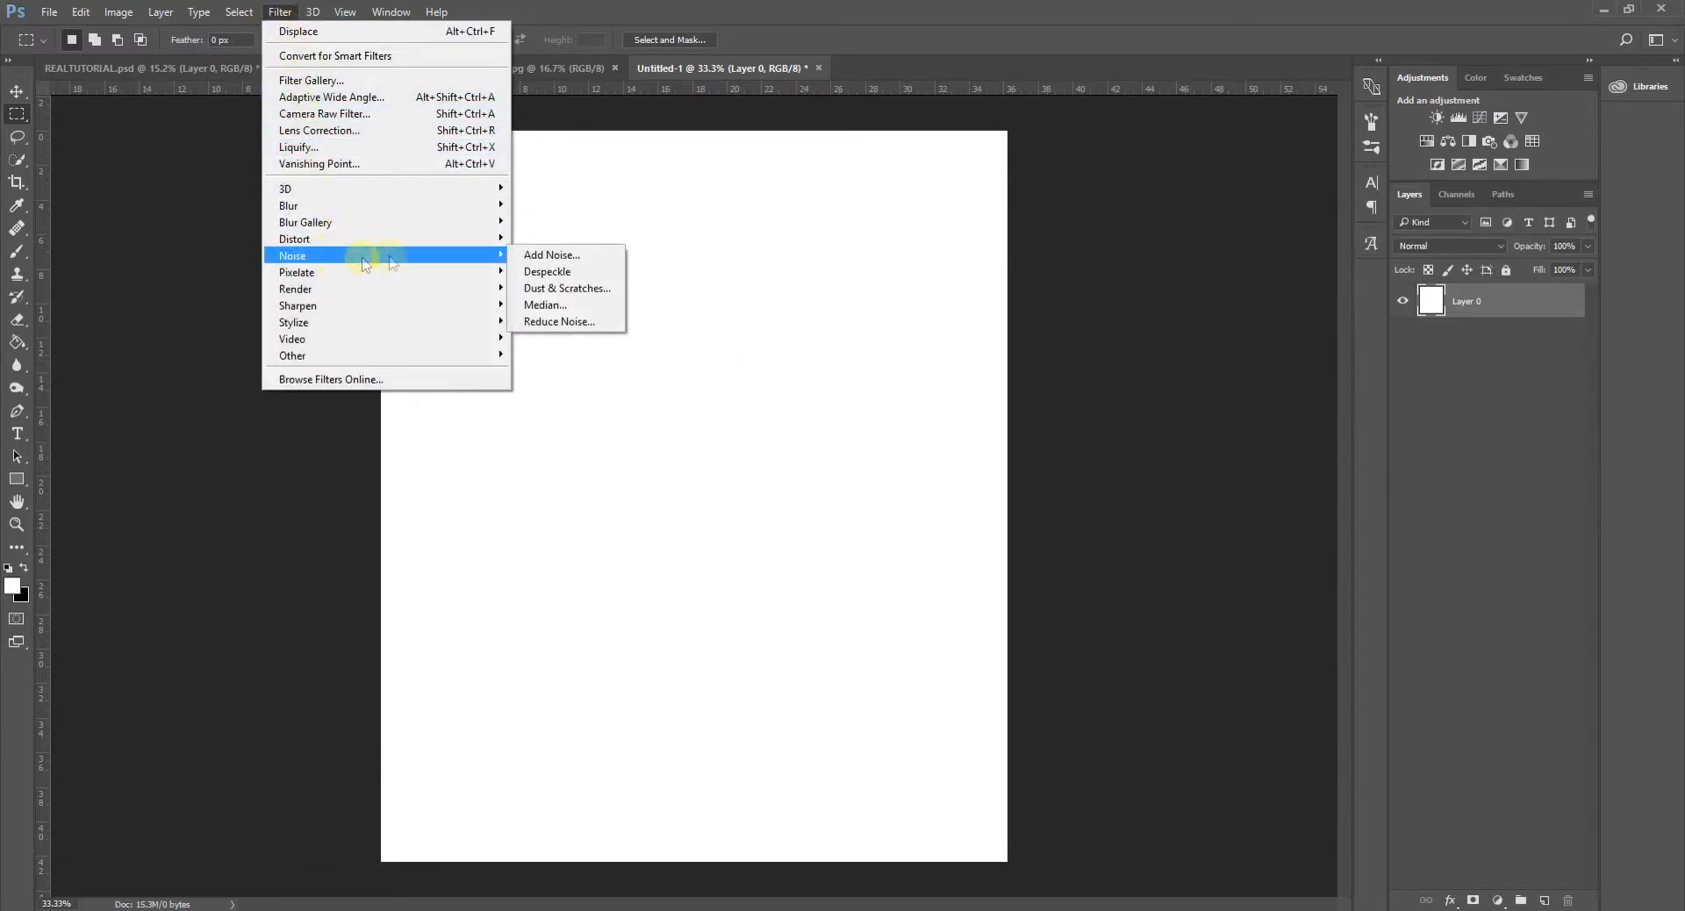
{"action": "left_click", "coordinate": [544, 255]}
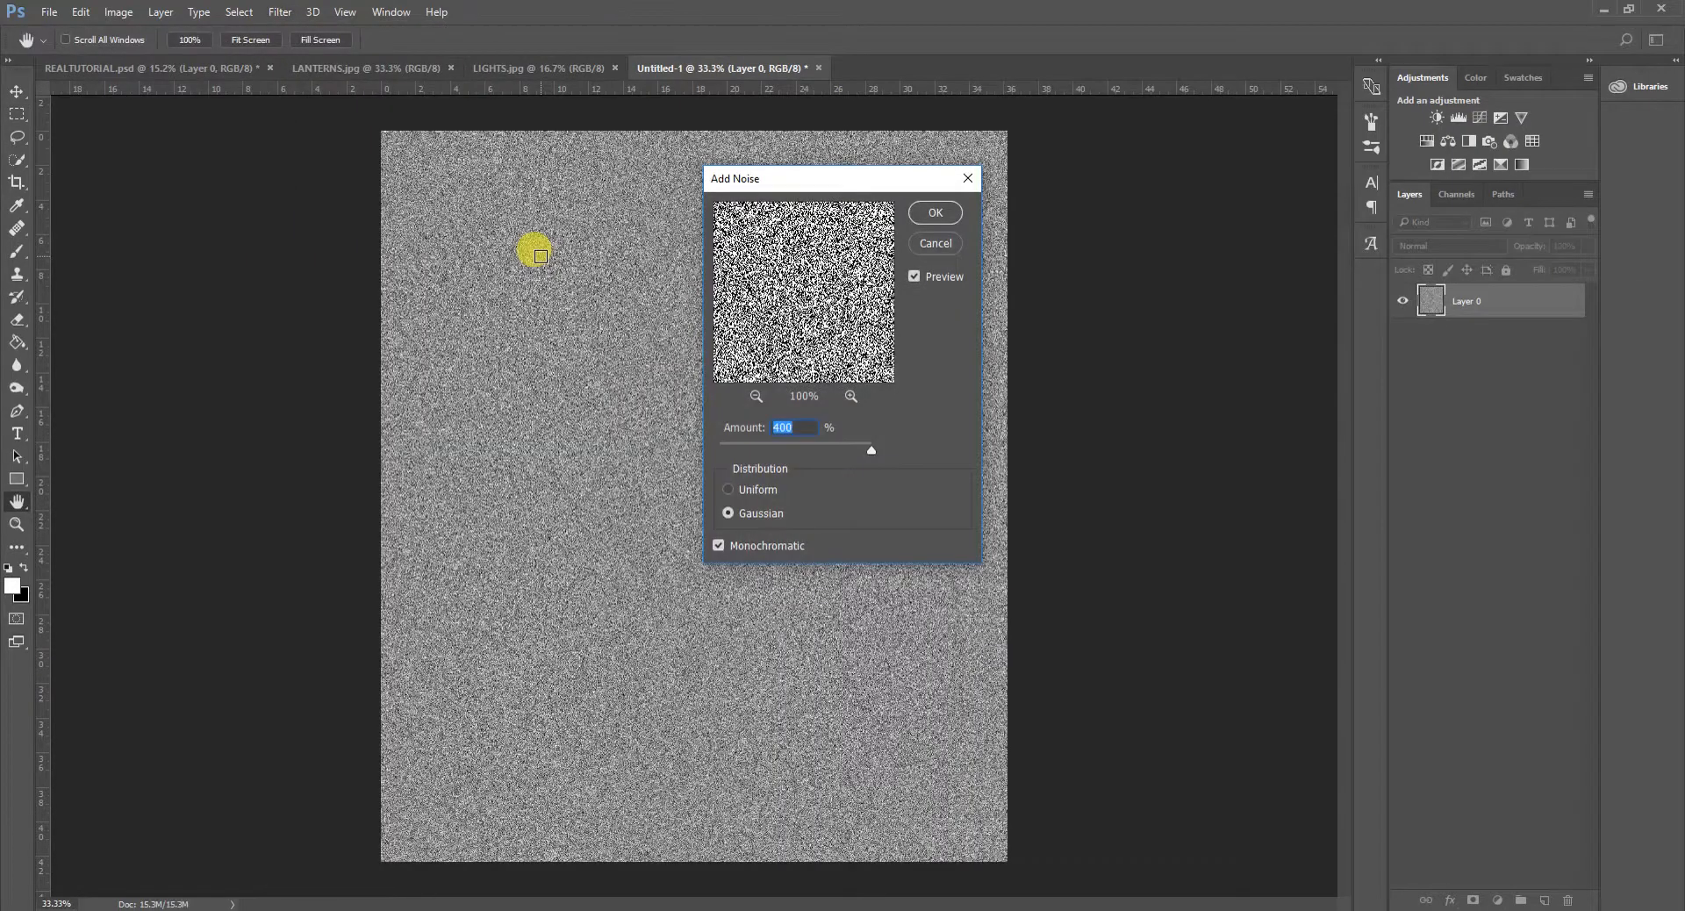
{"action": "left_click_drag", "start_coordinate": [873, 451], "coordinate": [987, 454]}
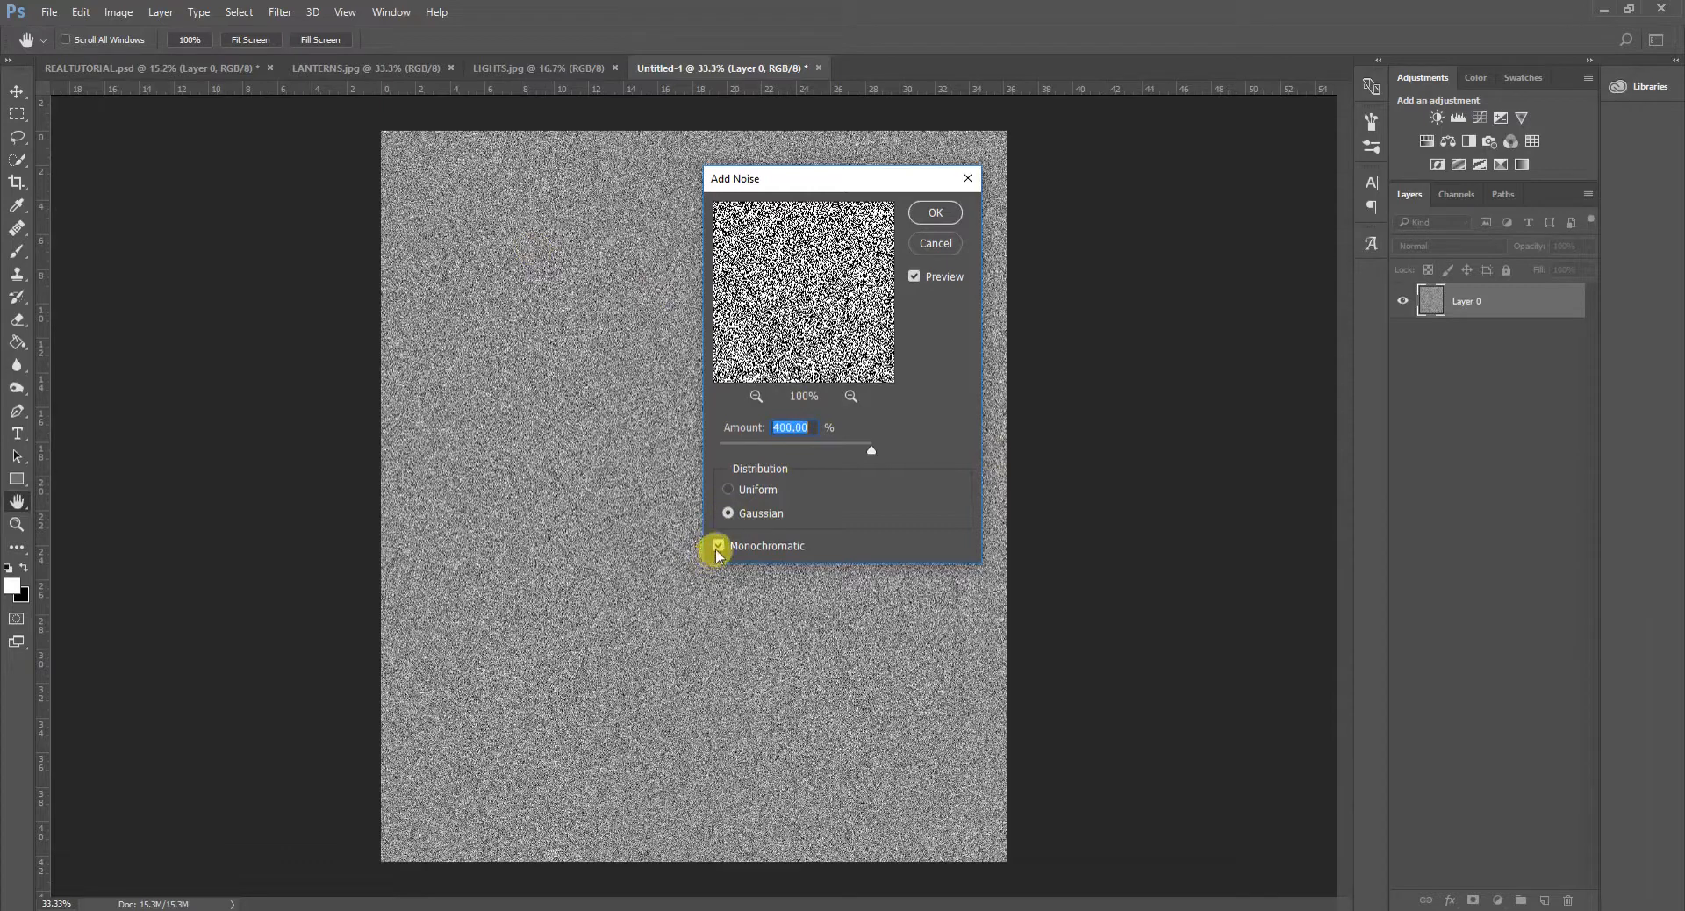
{"action": "left_click", "coordinate": [937, 213]}
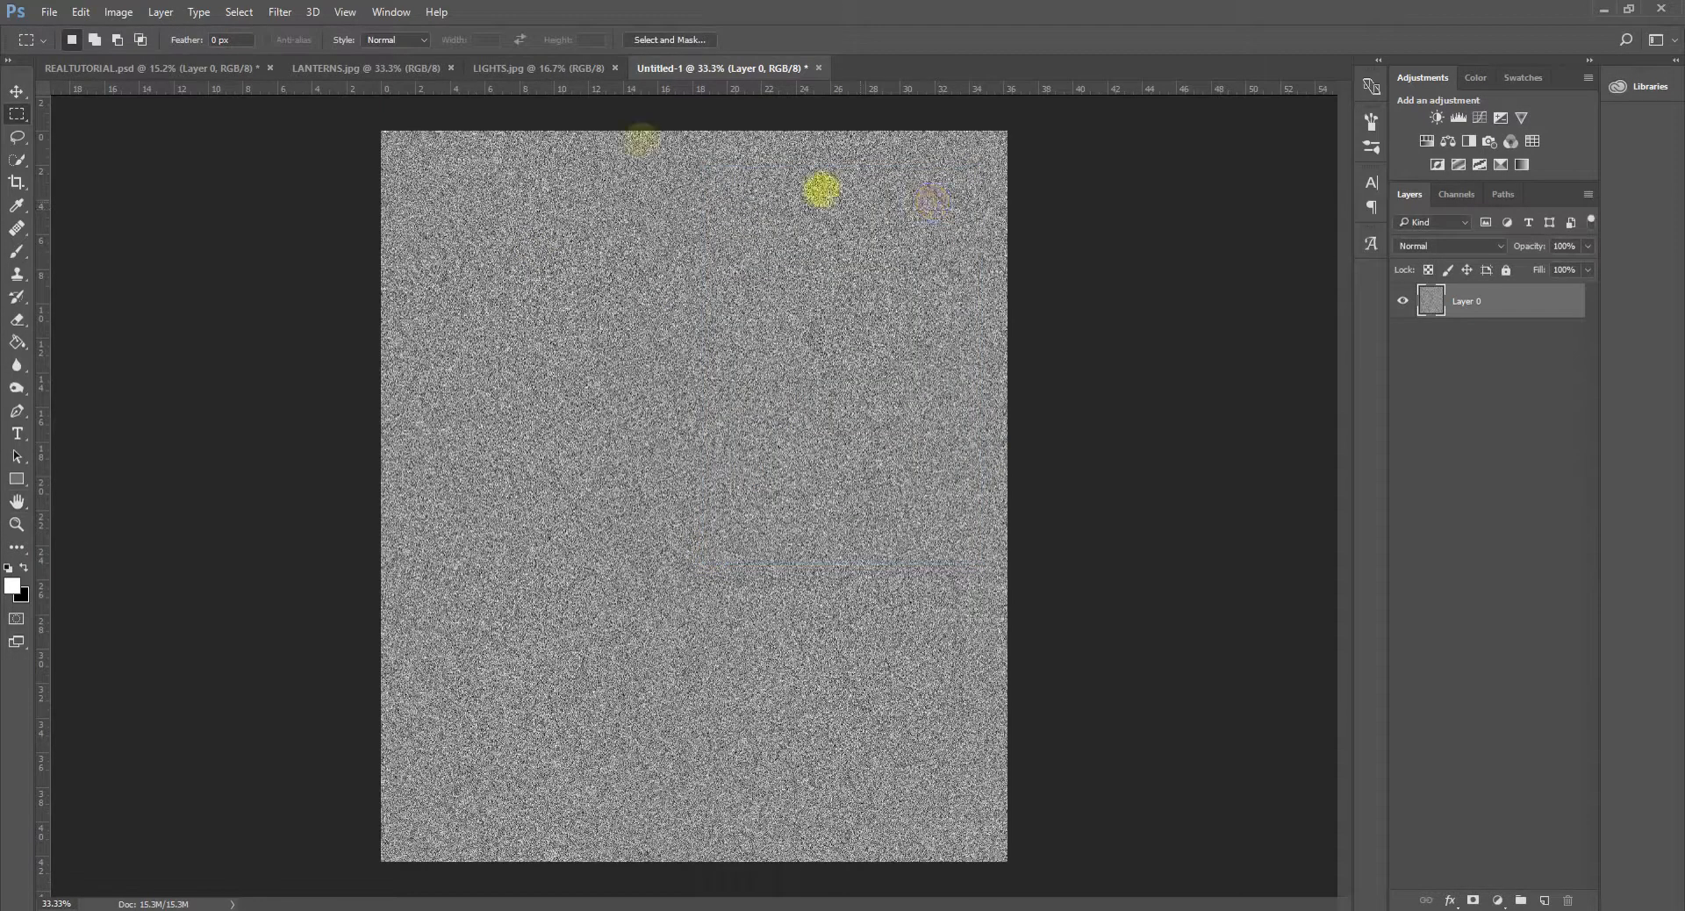
- Apply a Gaussian Blur with a 2-pixel radius to the noise layer
{"action": "left_click", "coordinate": [278, 12]}
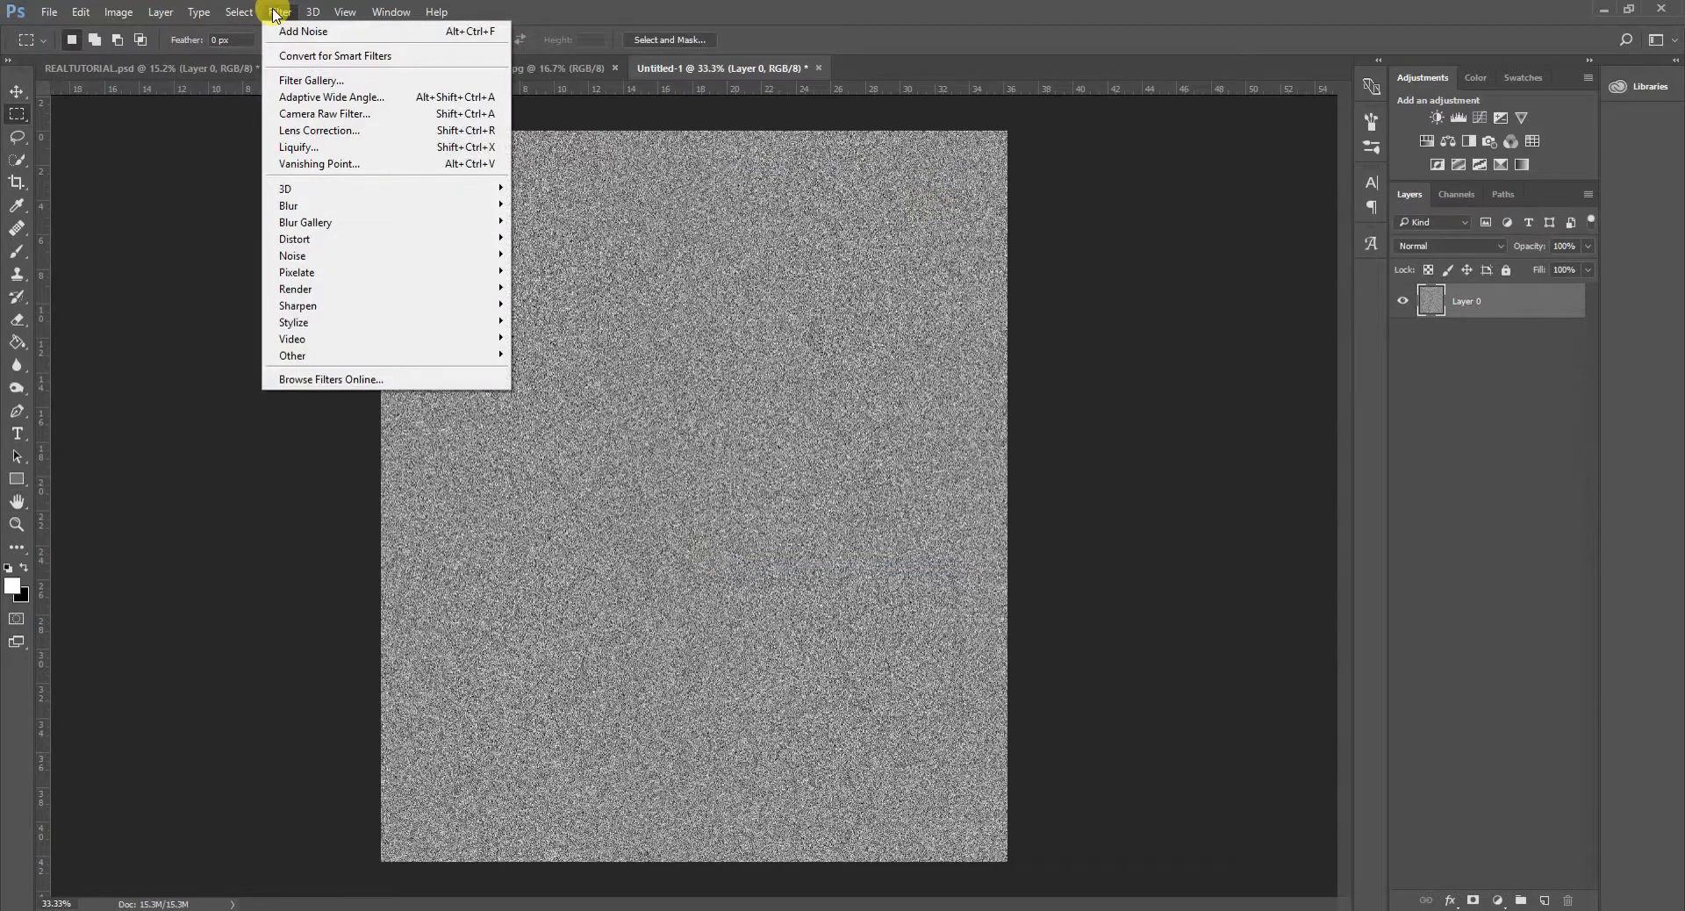
{"action": "mouse_move", "coordinate": [308, 207]}
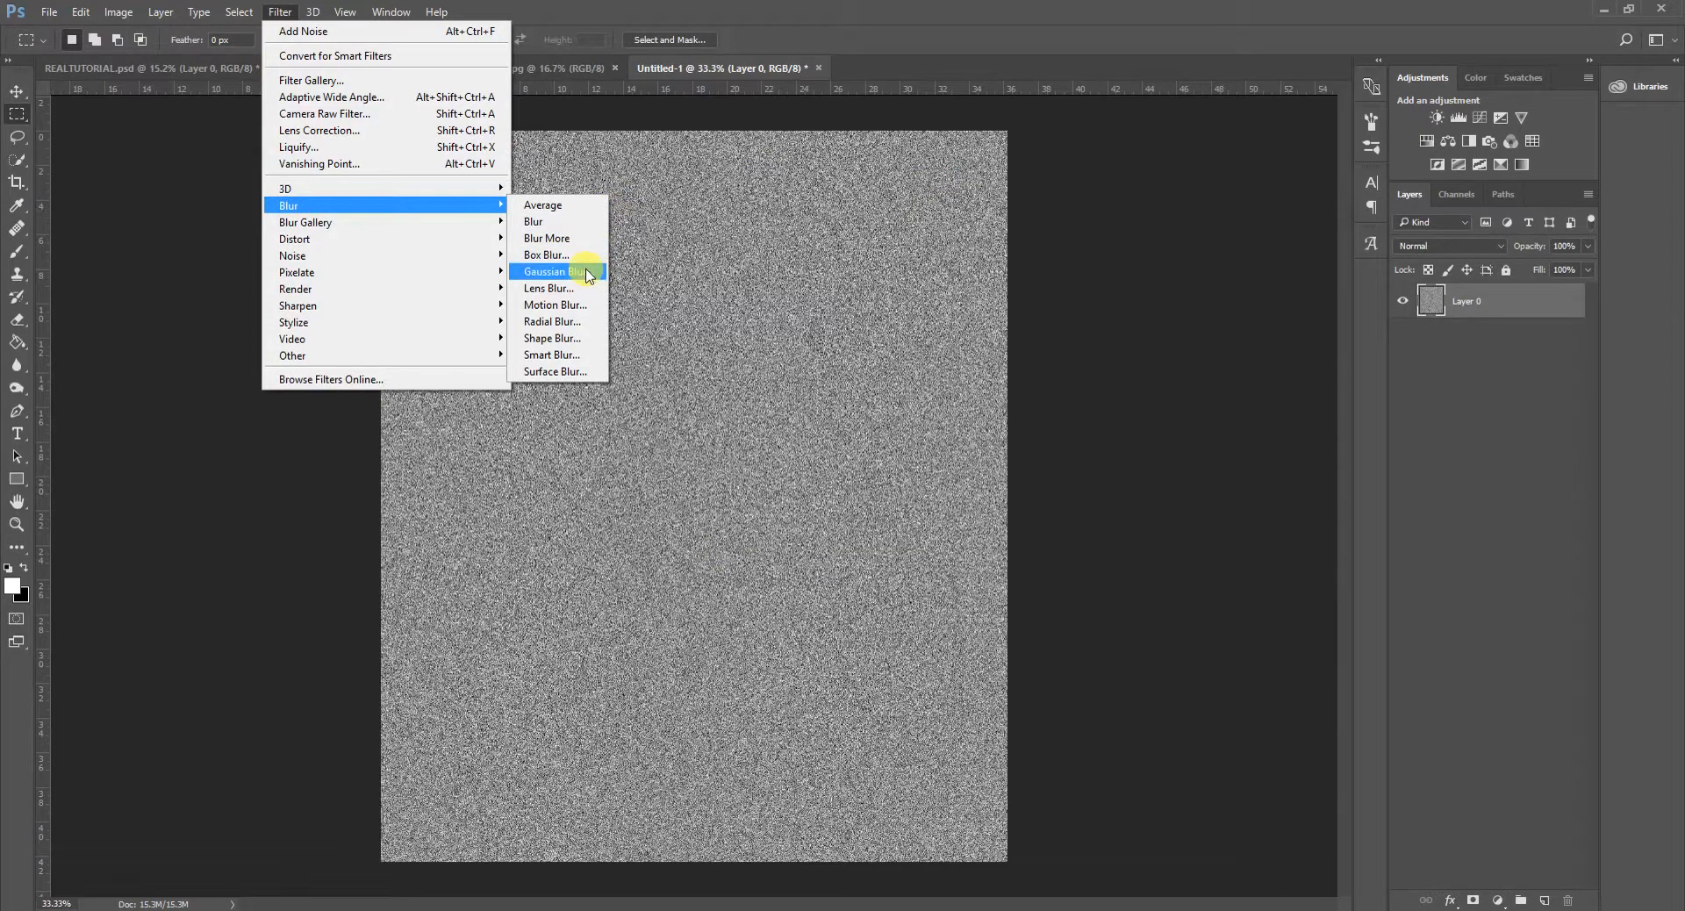
{"action": "left_click", "coordinate": [586, 274]}
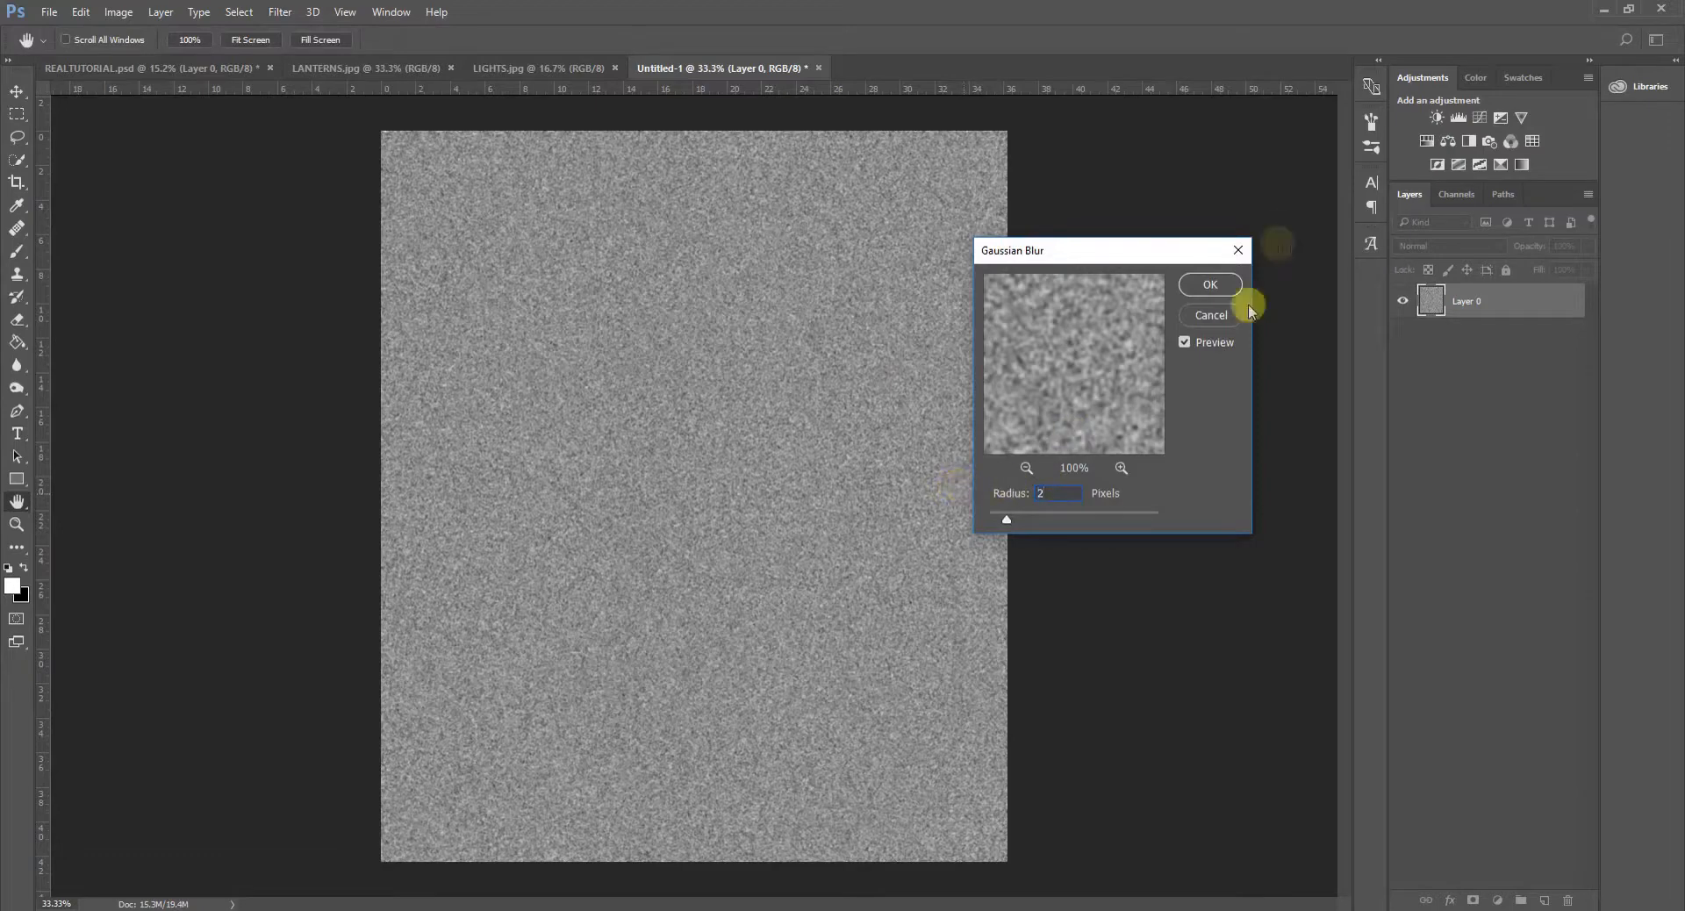
{"action": "left_click", "coordinate": [1210, 285]}
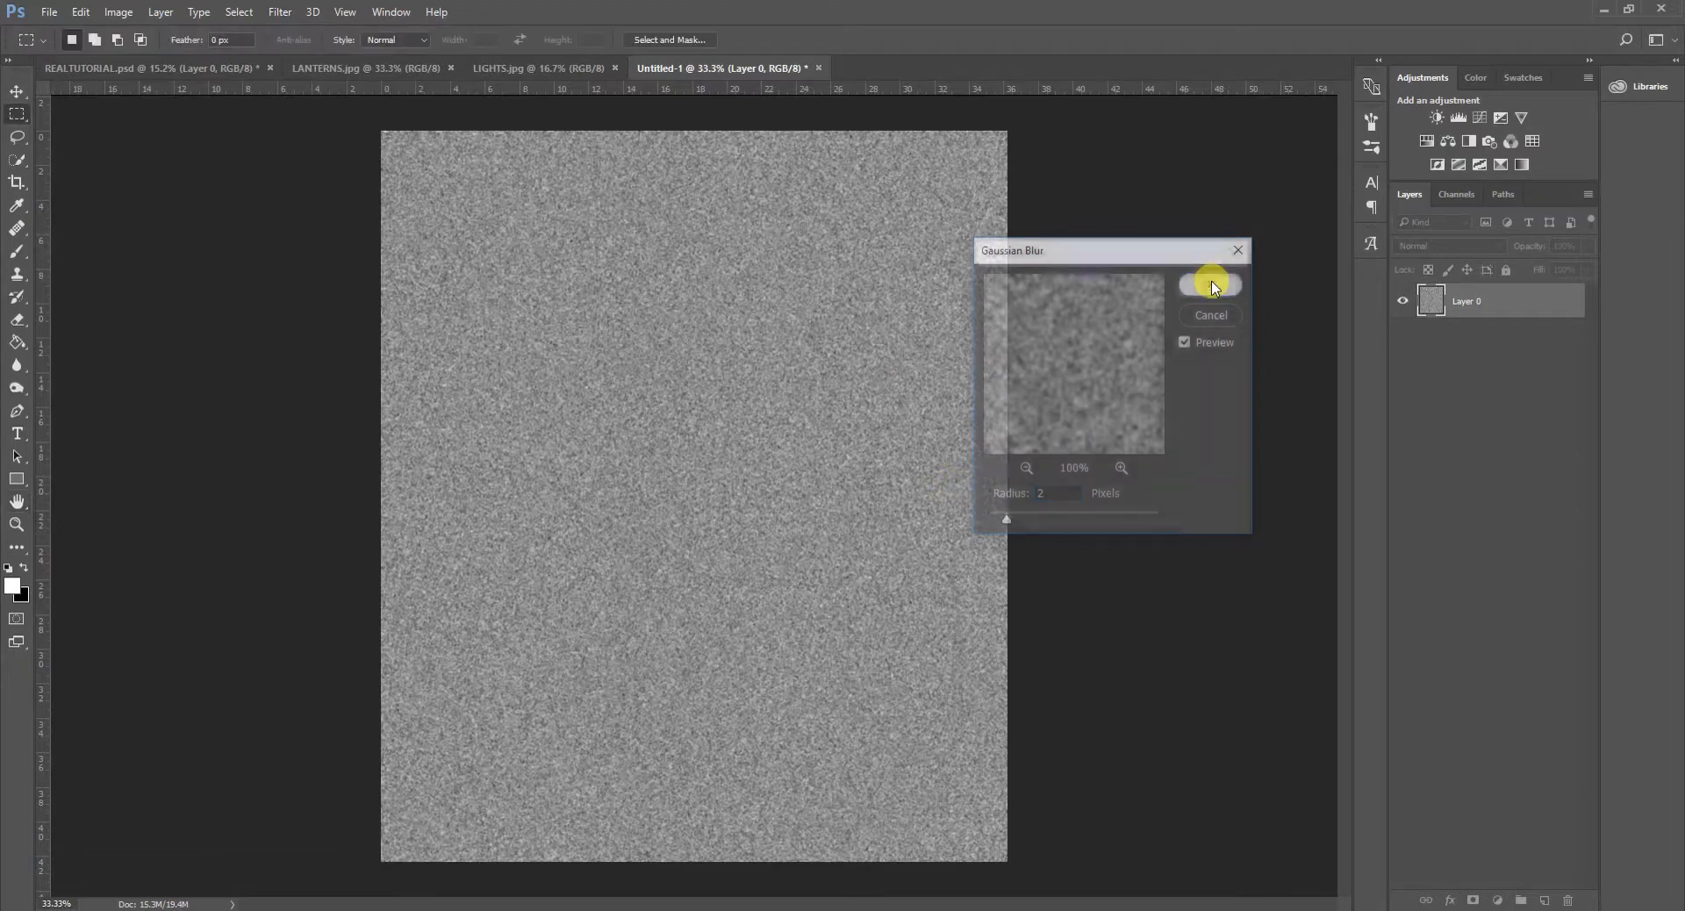
- Display the noise document's RGB, Red, Green and Blue channels for editing
{"action": "left_click", "coordinate": [1458, 194]}
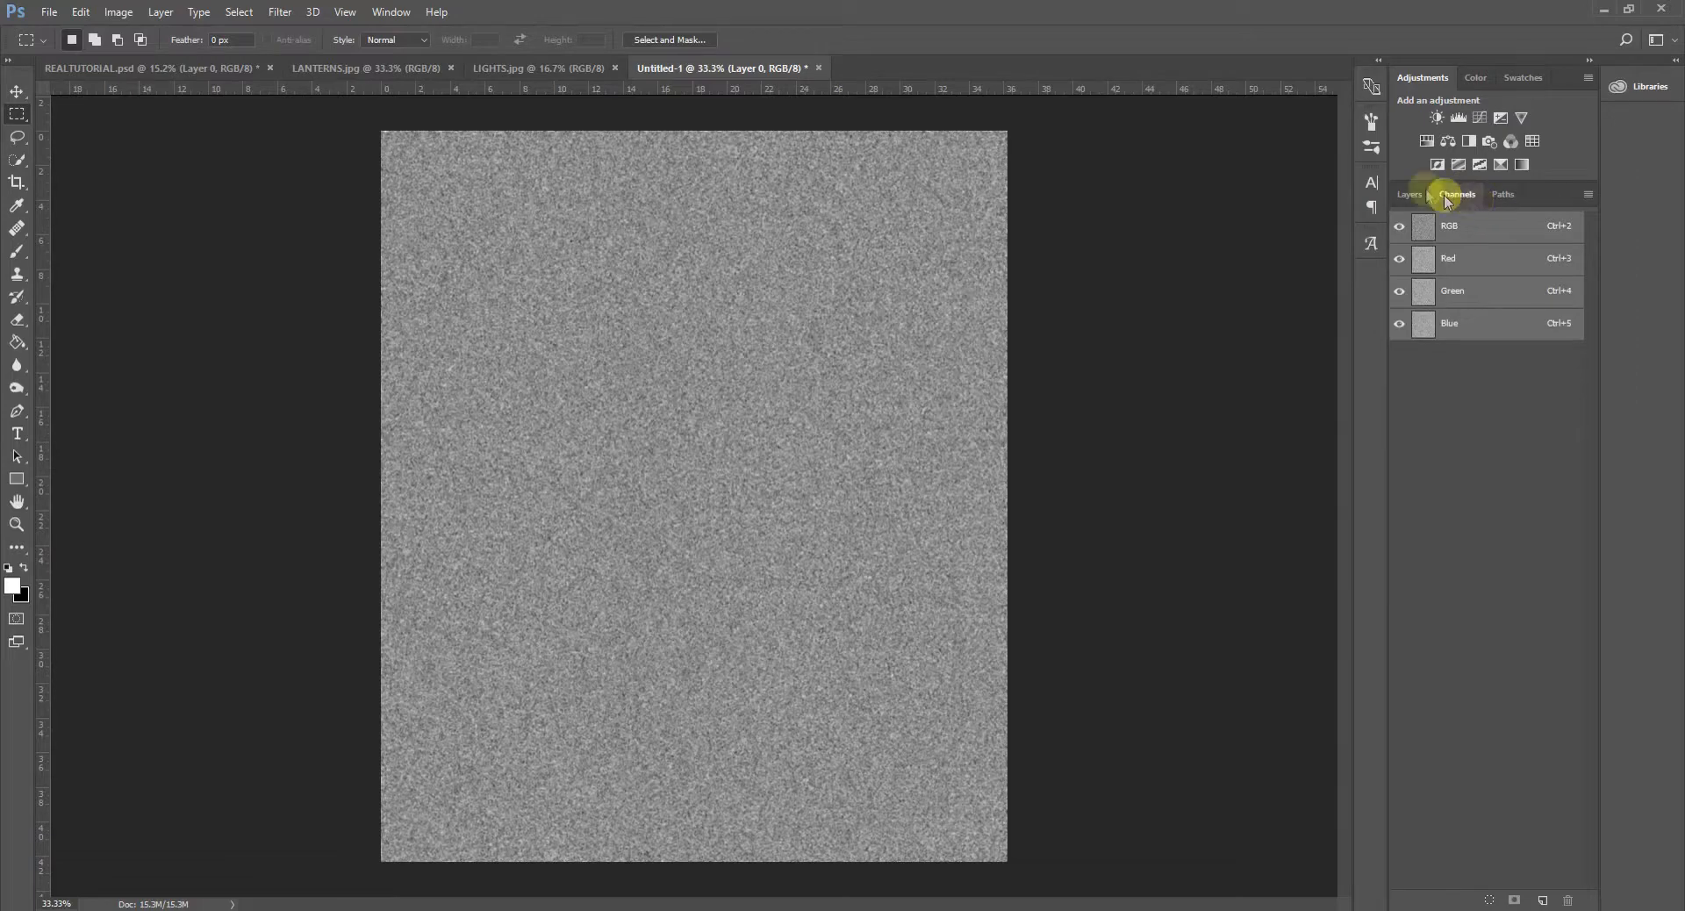
{"action": "left_click", "coordinate": [402, 12]}
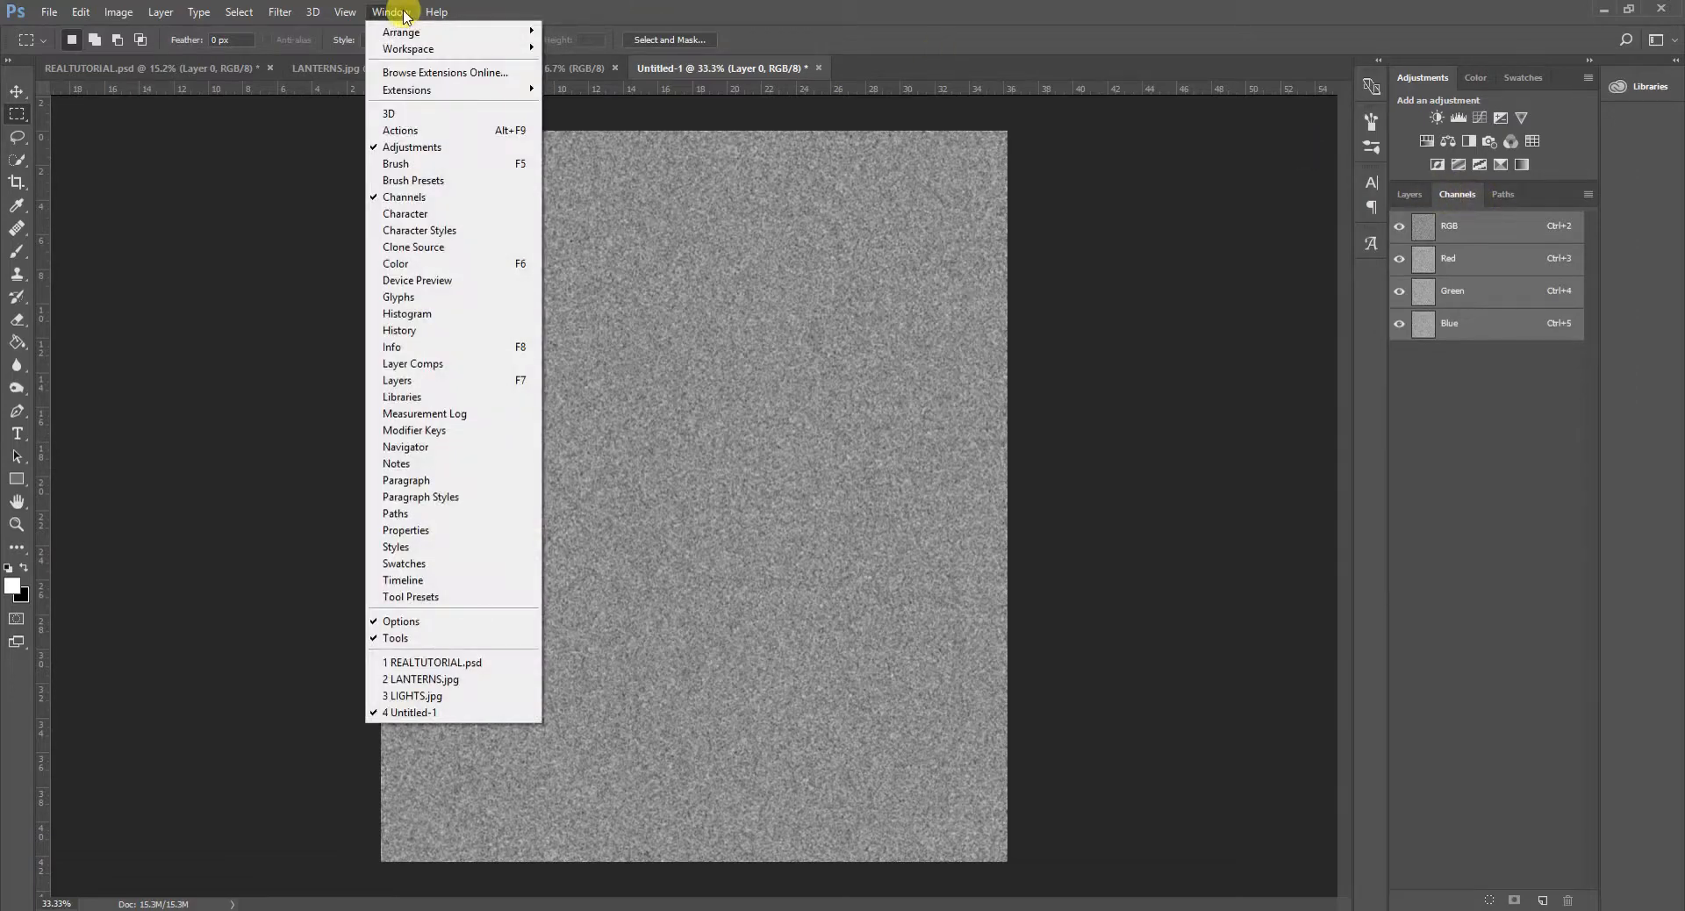
{"action": "left_click", "coordinate": [406, 196]}
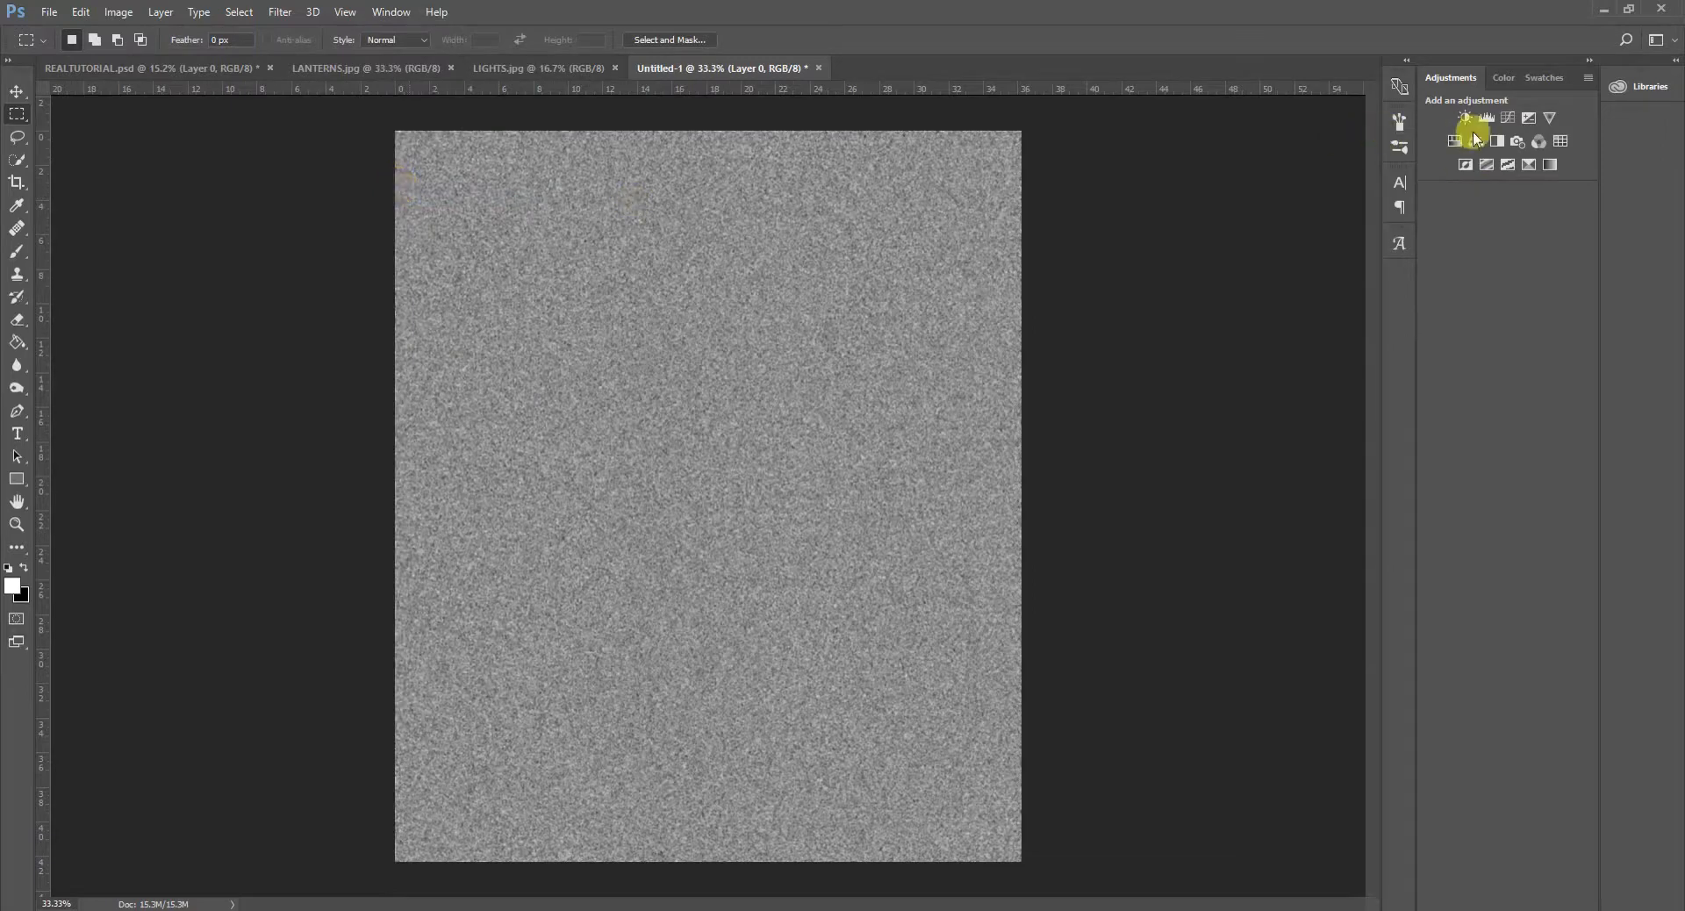
{"action": "left_click", "coordinate": [385, 12]}
{"action": "left_click", "coordinate": [414, 197]}
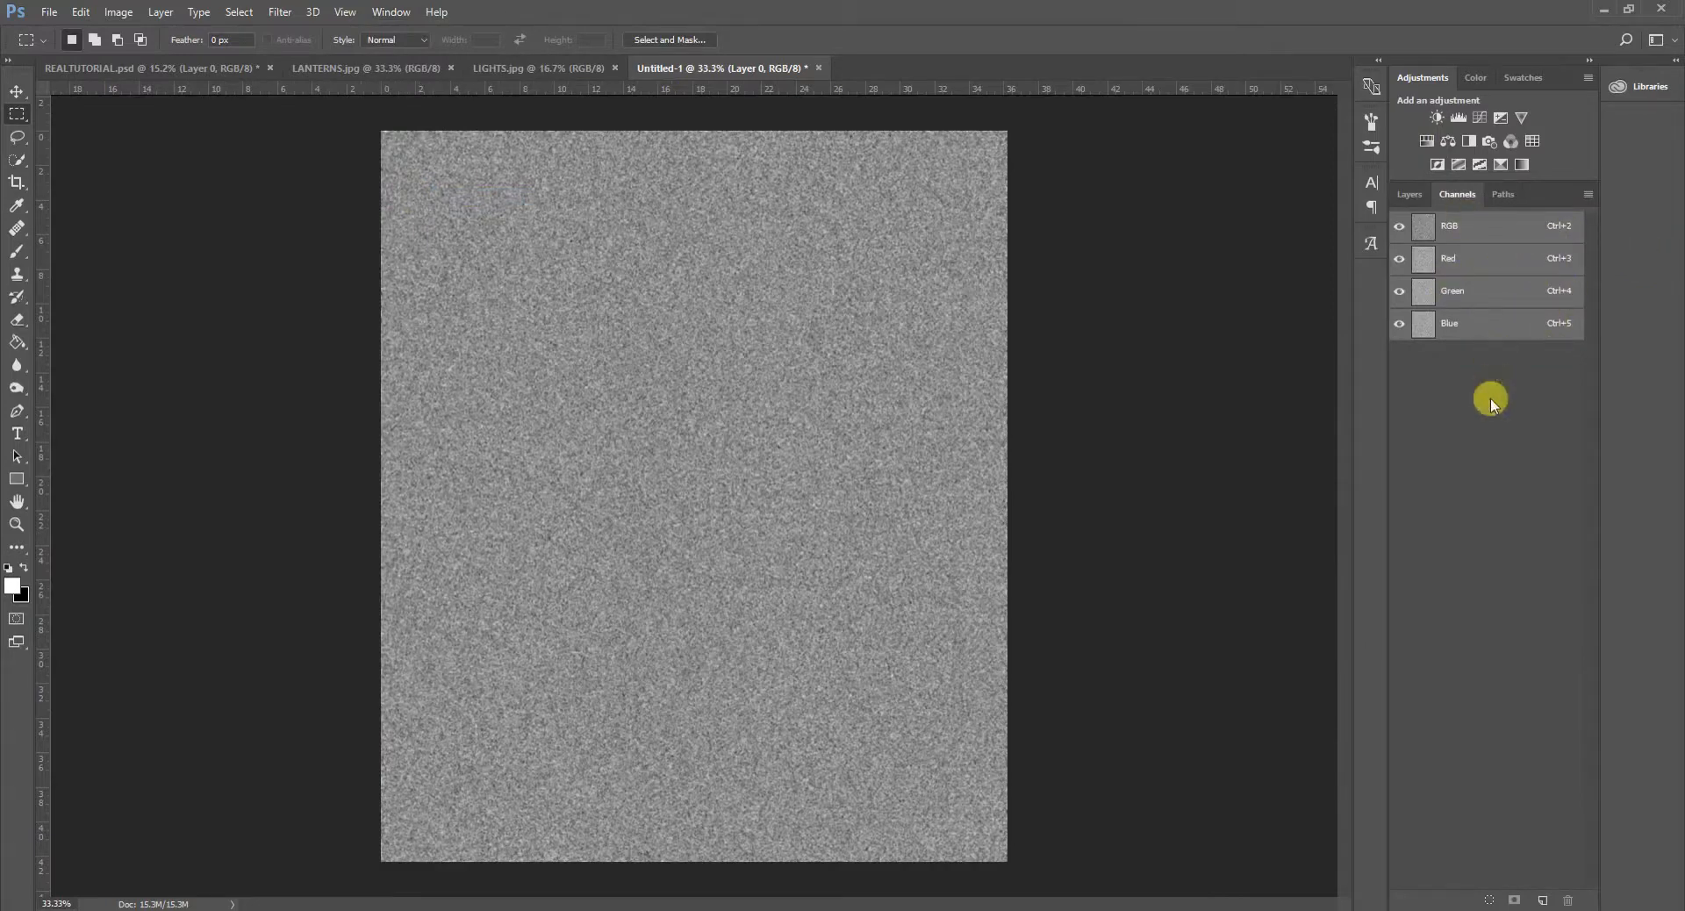
- Emboss only the Red channel of the noise layer with a 90° angle, 1-pixel height and 500% amount
{"action": "left_click", "coordinate": [1464, 268]}
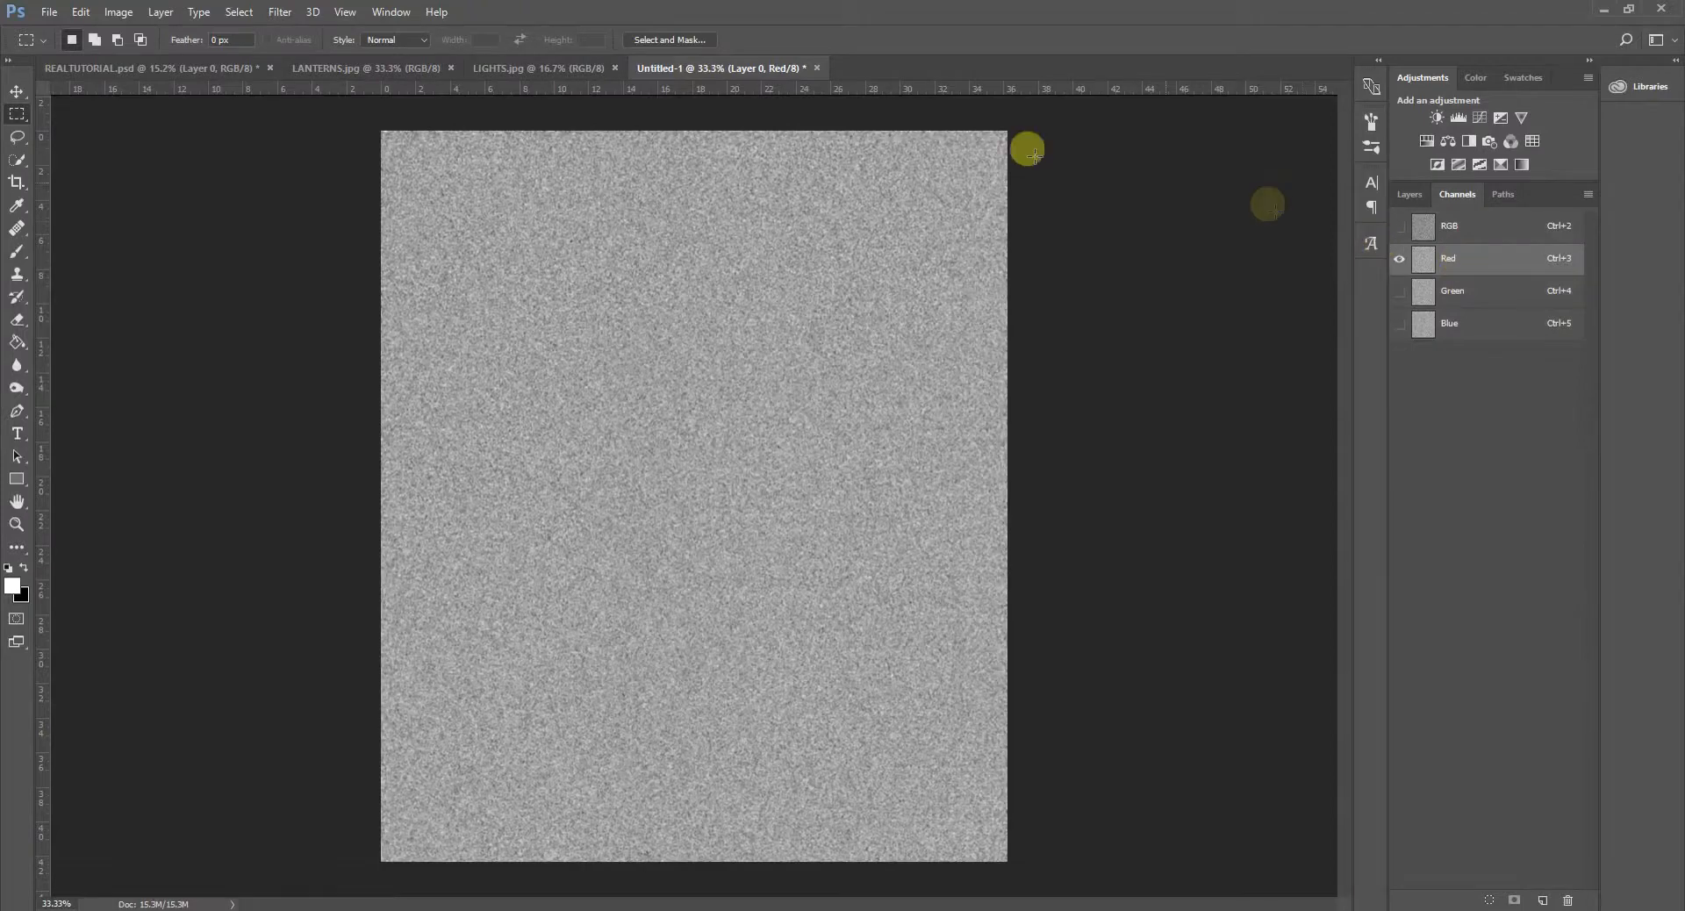
{"action": "left_click", "coordinate": [284, 12]}
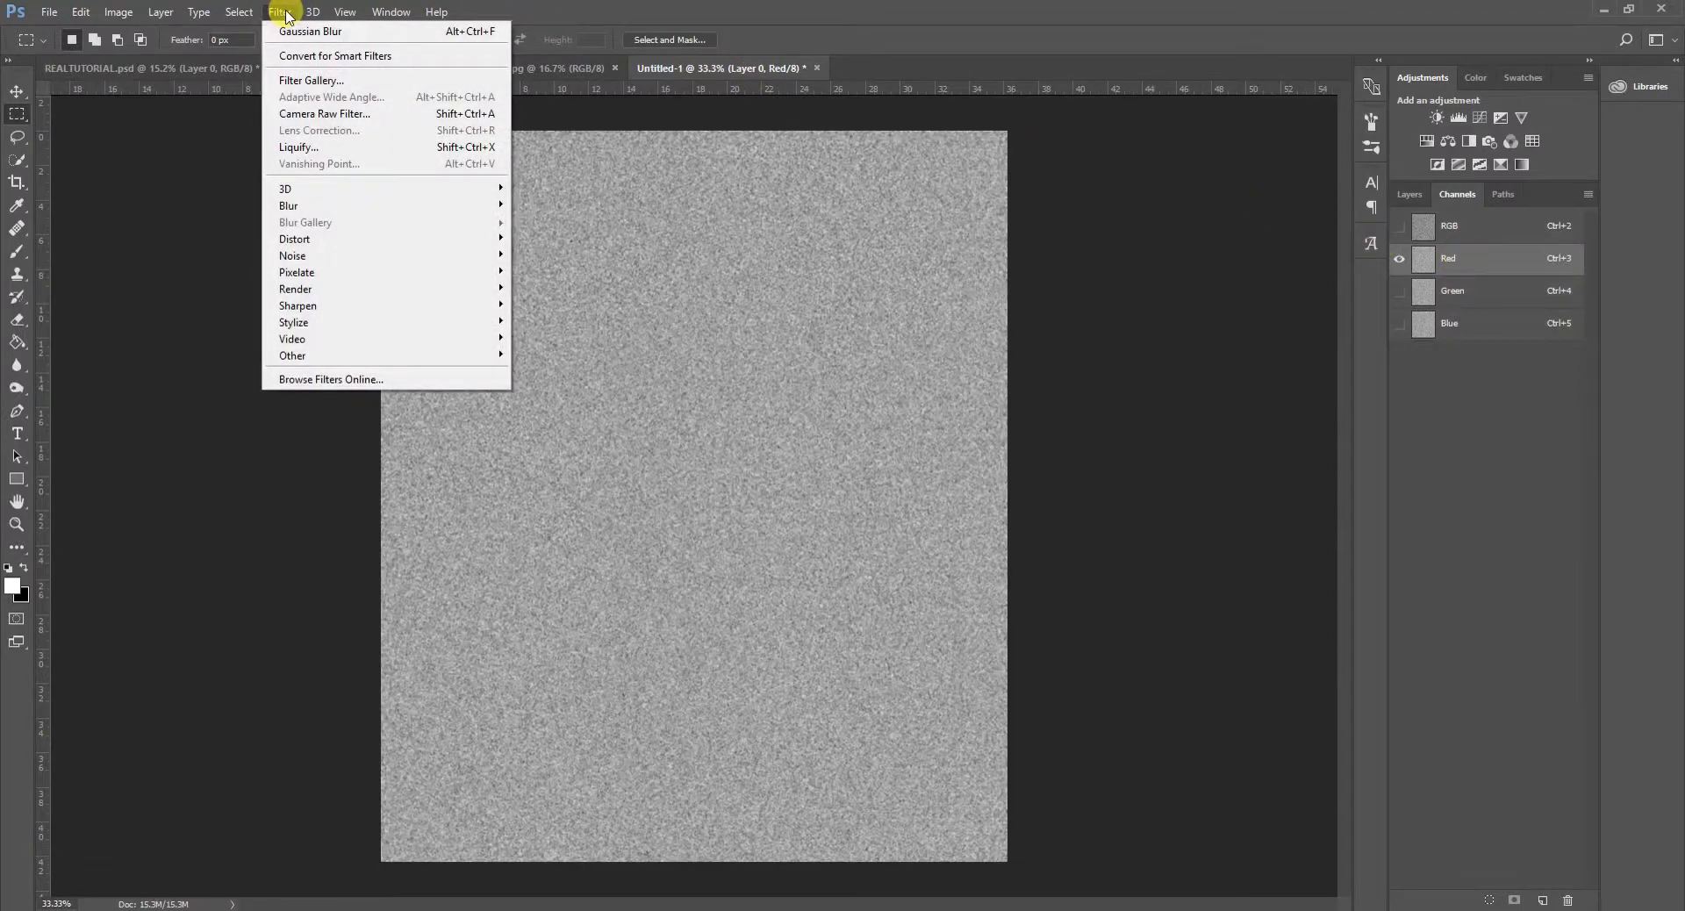
{"action": "mouse_move", "coordinate": [320, 323]}
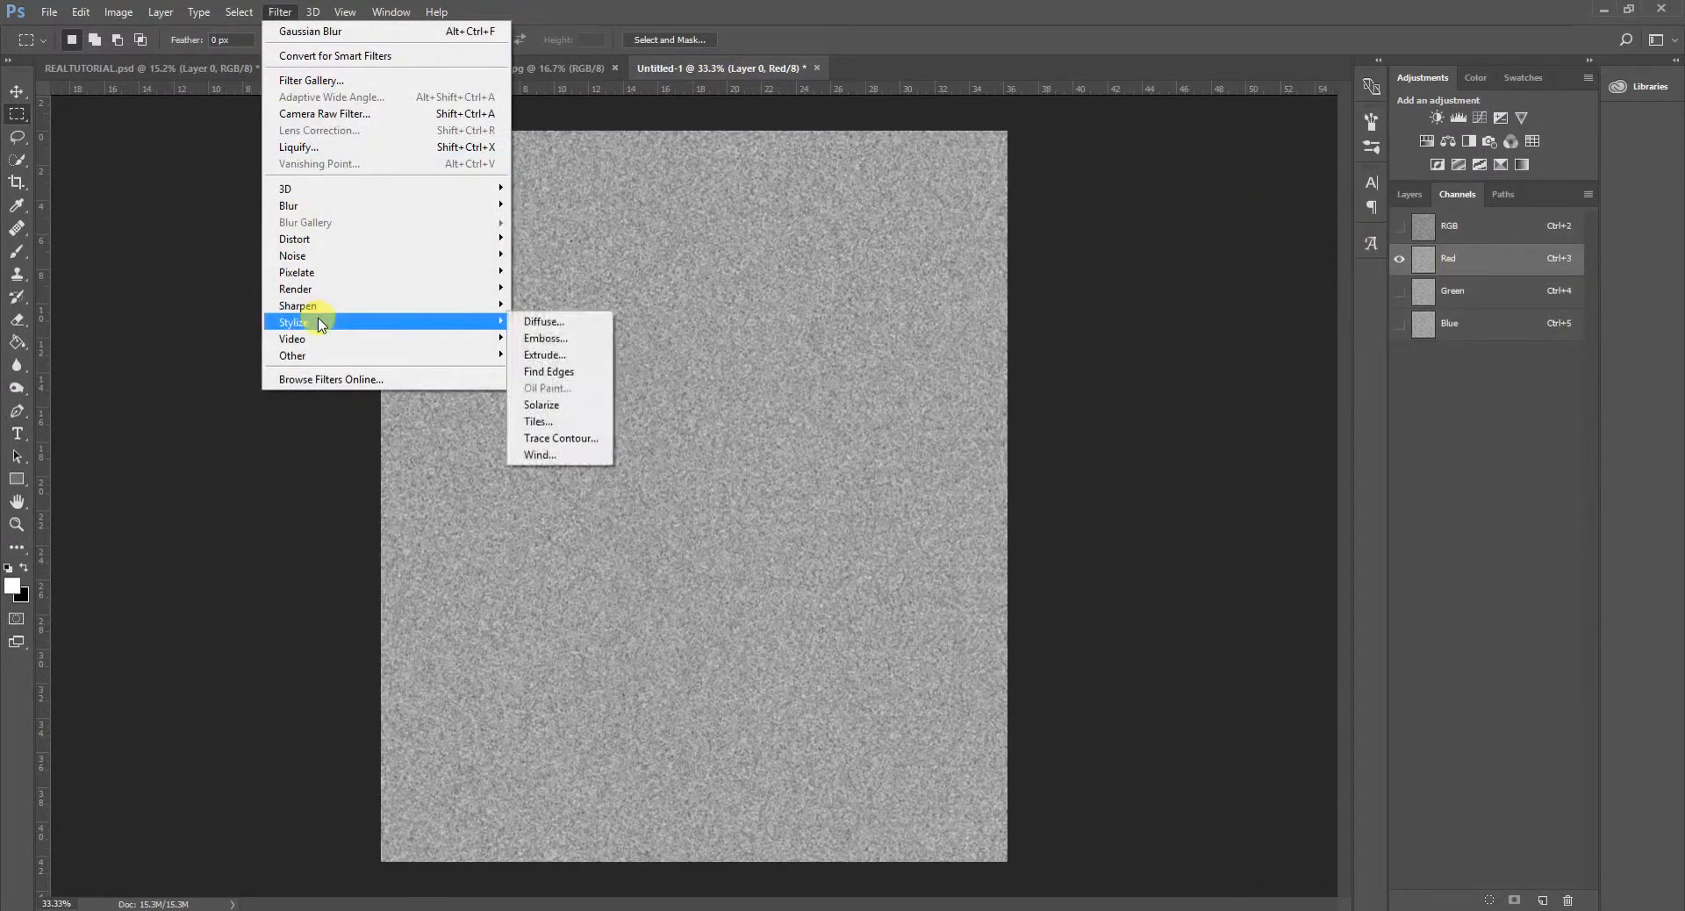
{"action": "left_click", "coordinate": [558, 346]}
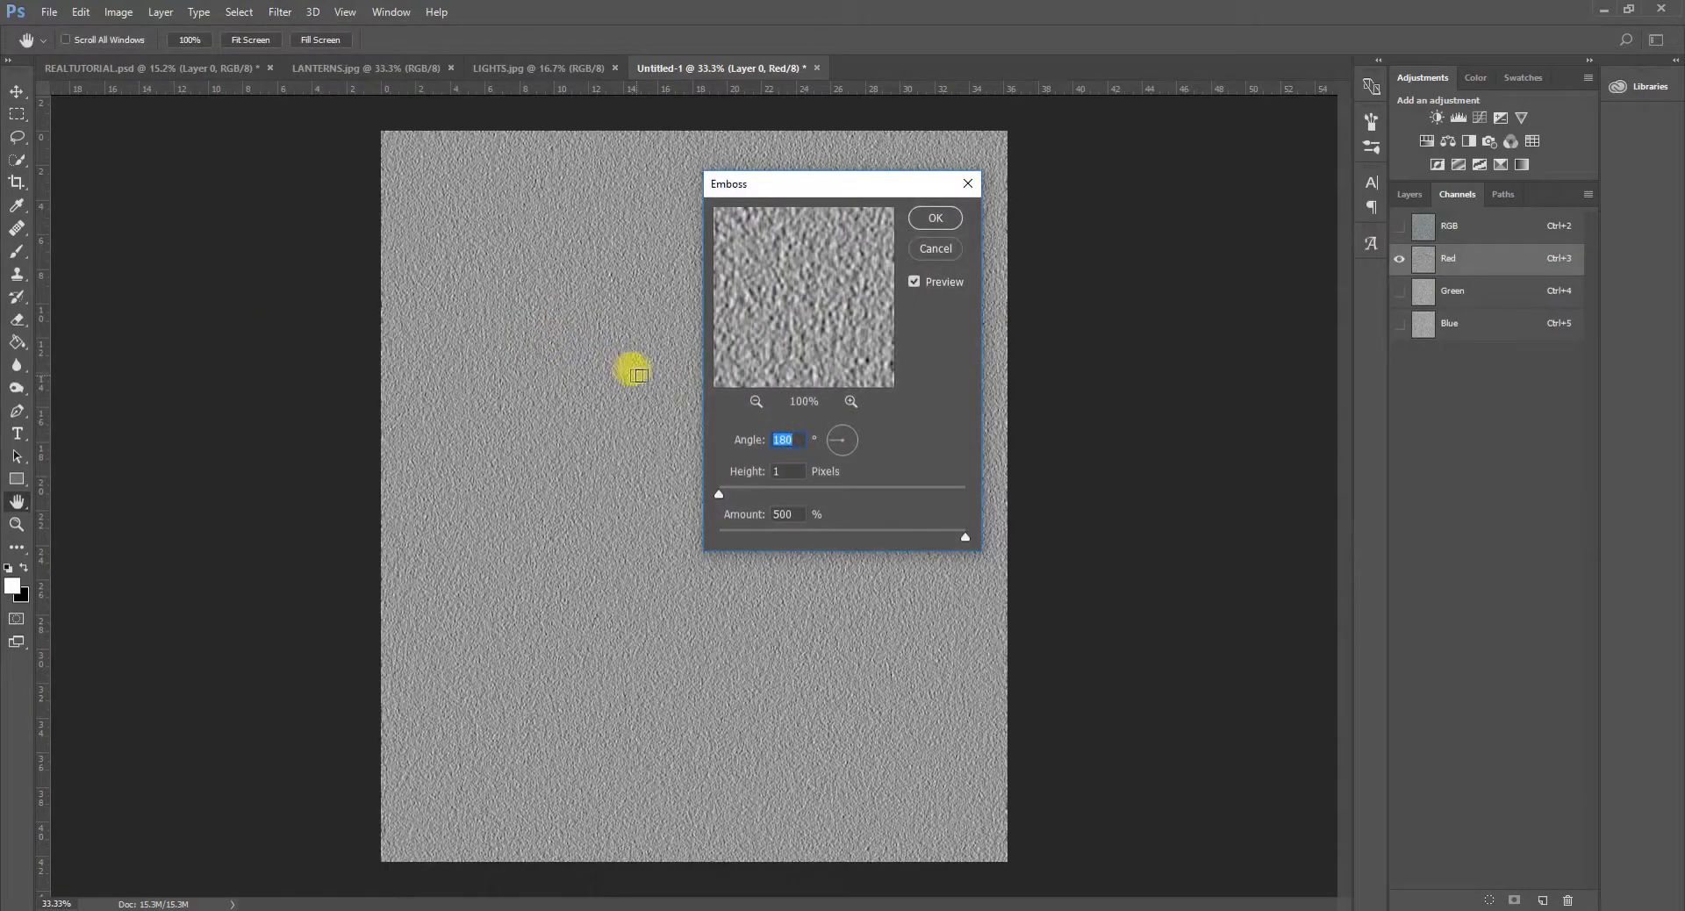
{"action": "type", "text": "90"}
{"action": "left_click", "coordinate": [794, 438]}
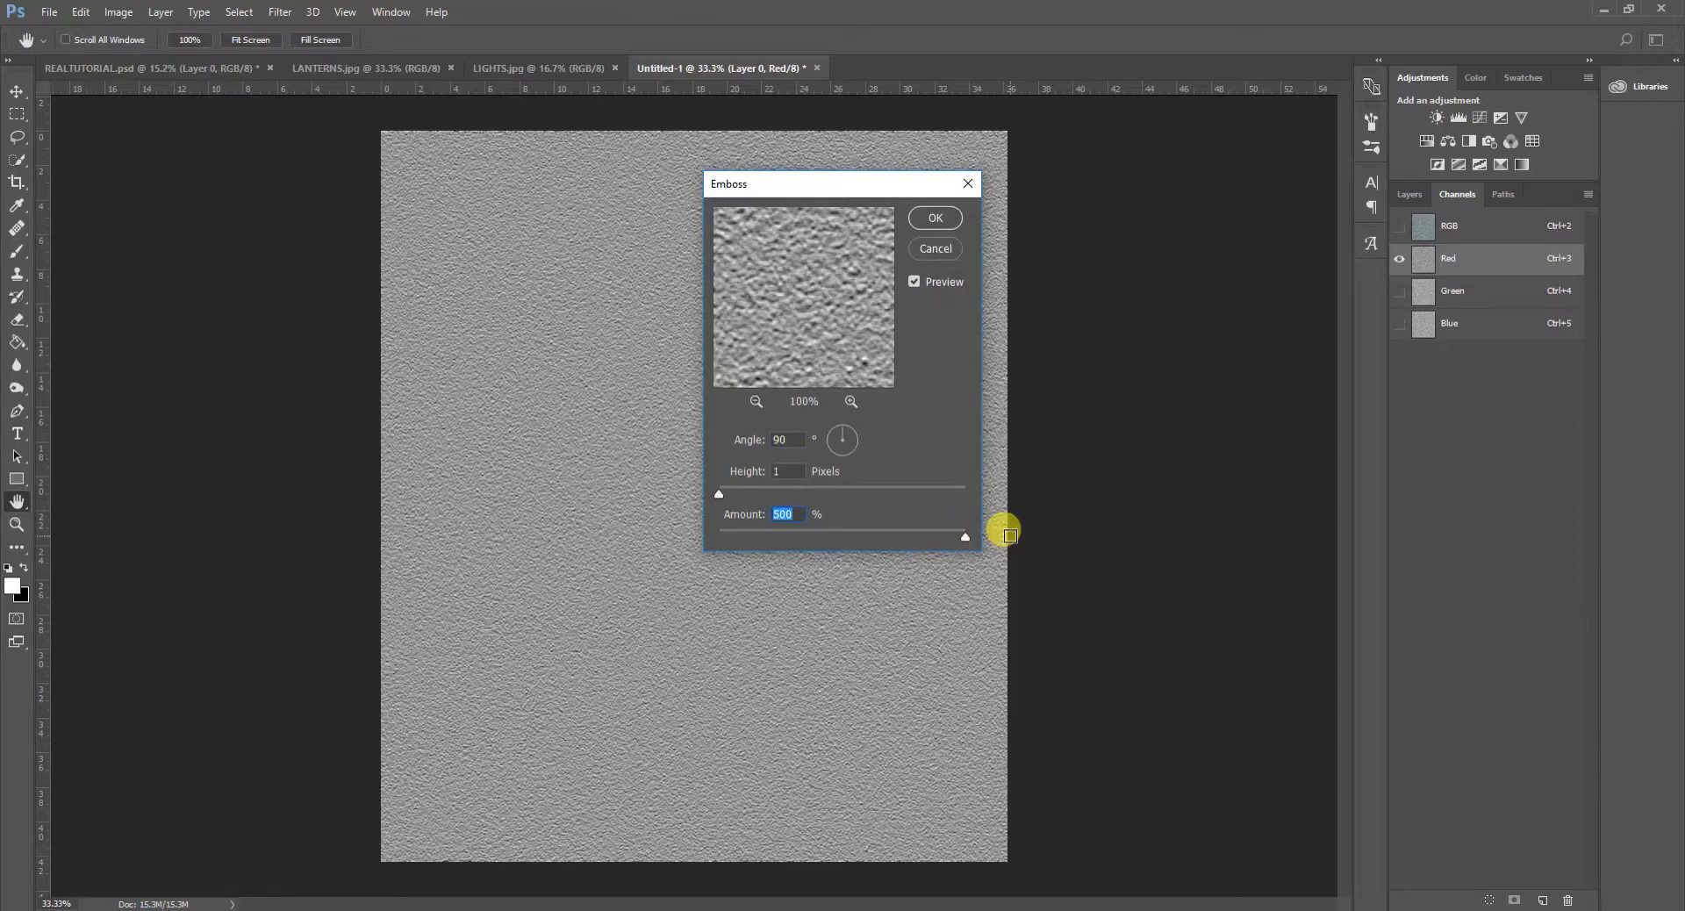
{"action": "left_click", "coordinate": [936, 218]}
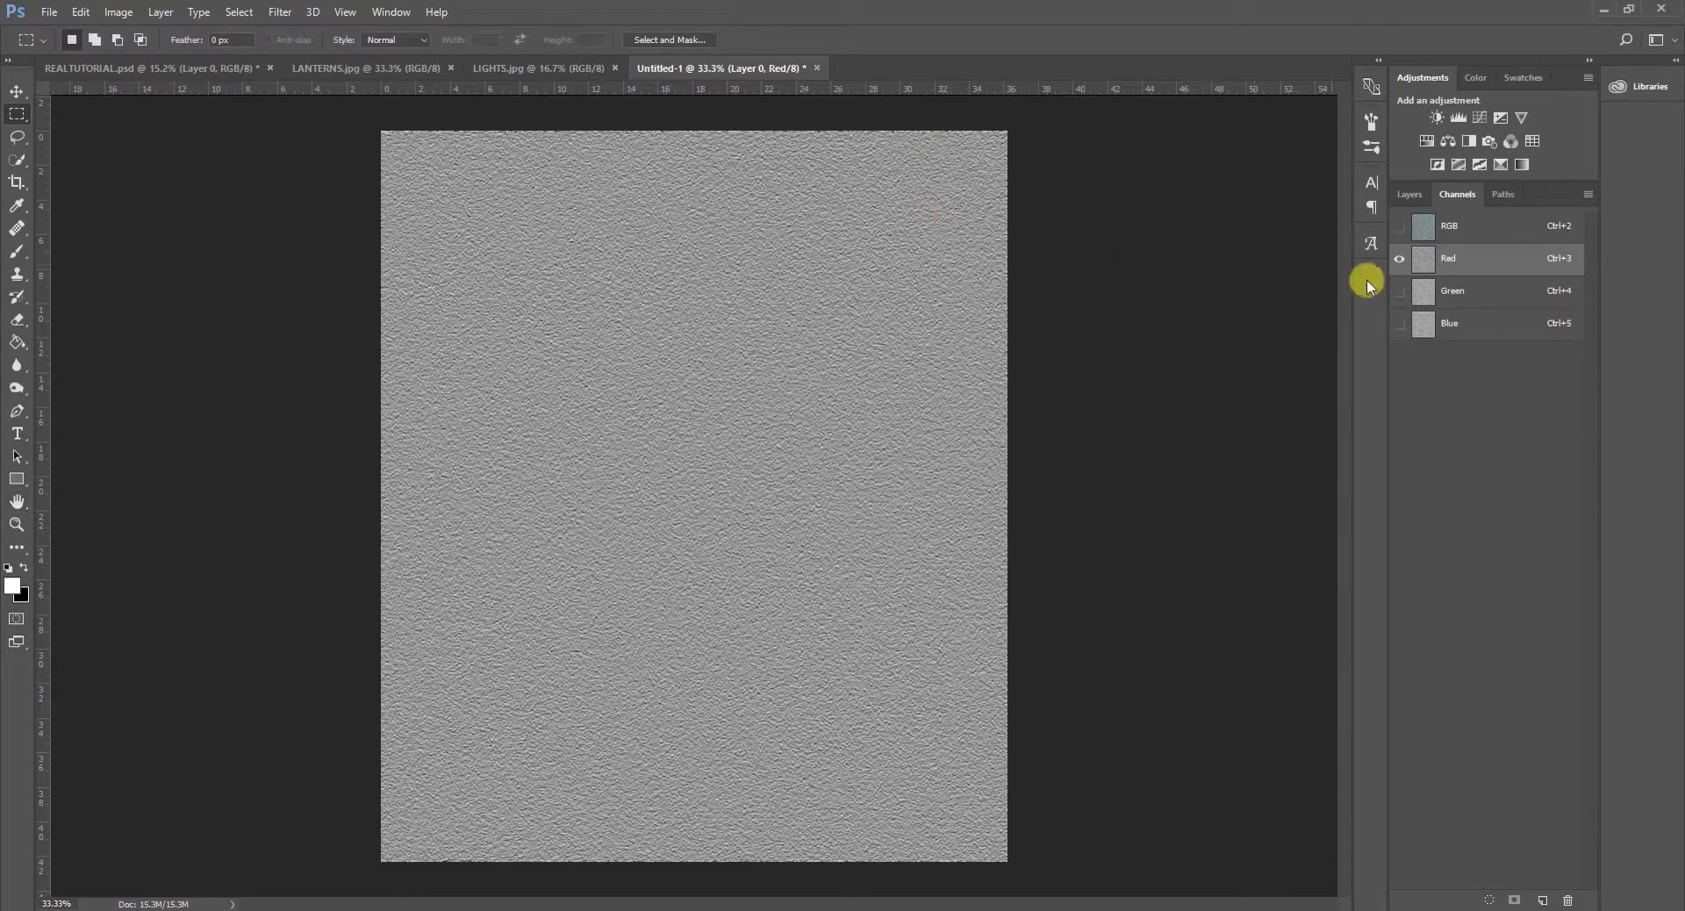
- Emboss only the Green channel at 180°, 1-pixel height and 500% amount, and return to the layer with all RGB channels active
{"action": "left_click", "coordinate": [1473, 300]}
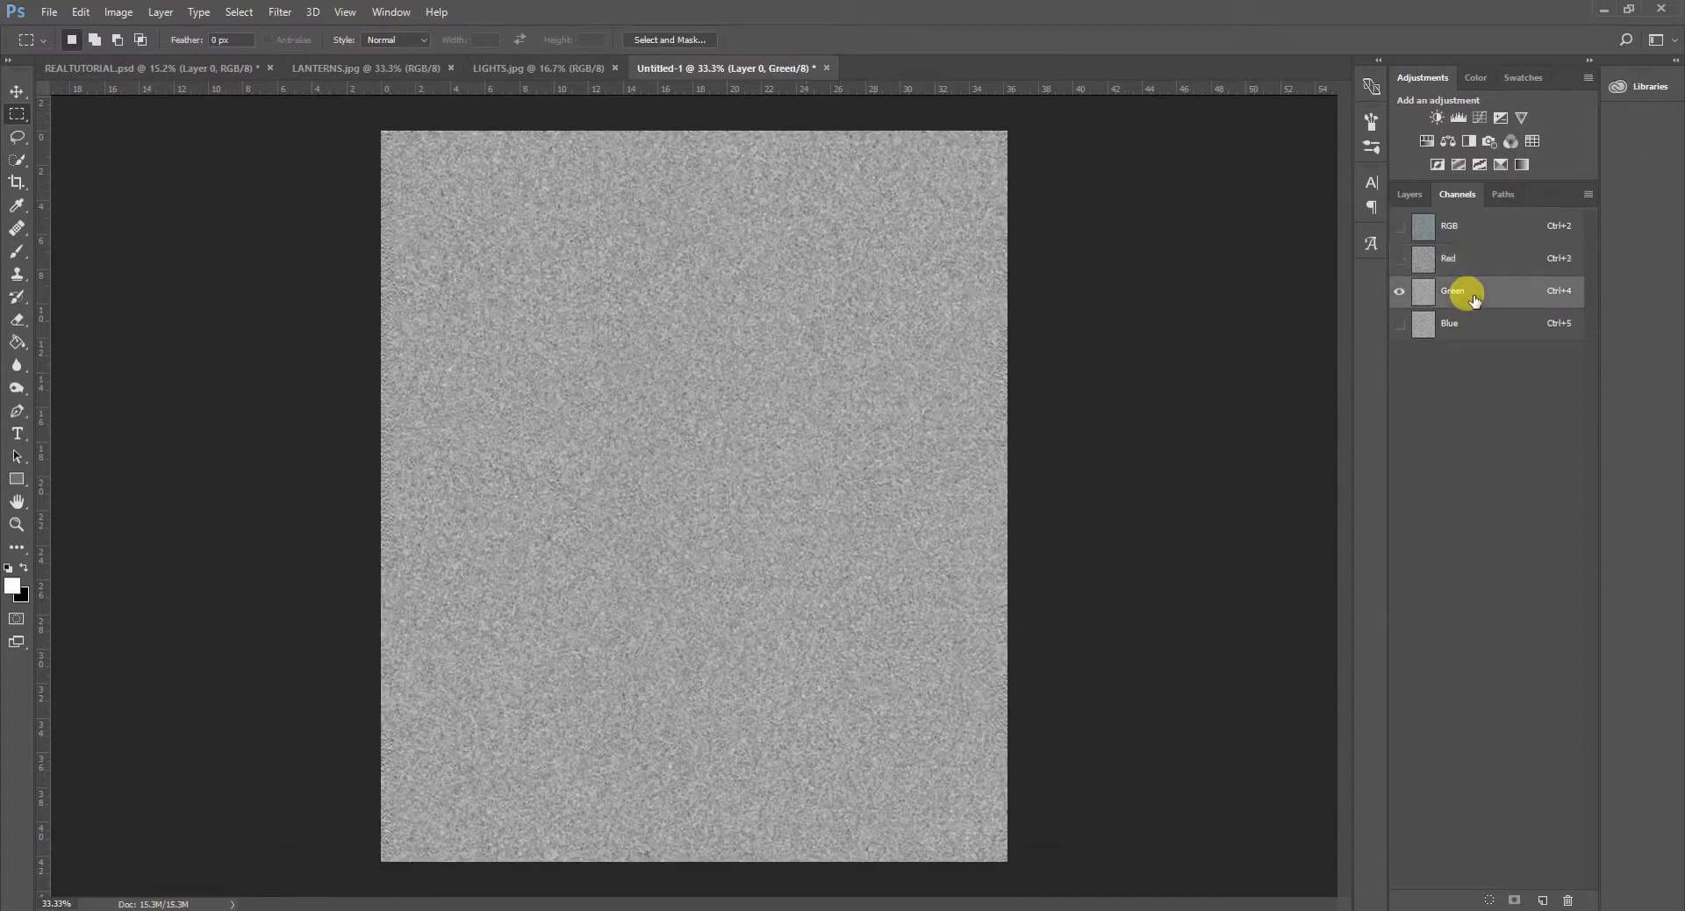
{"action": "left_click", "coordinate": [281, 12]}
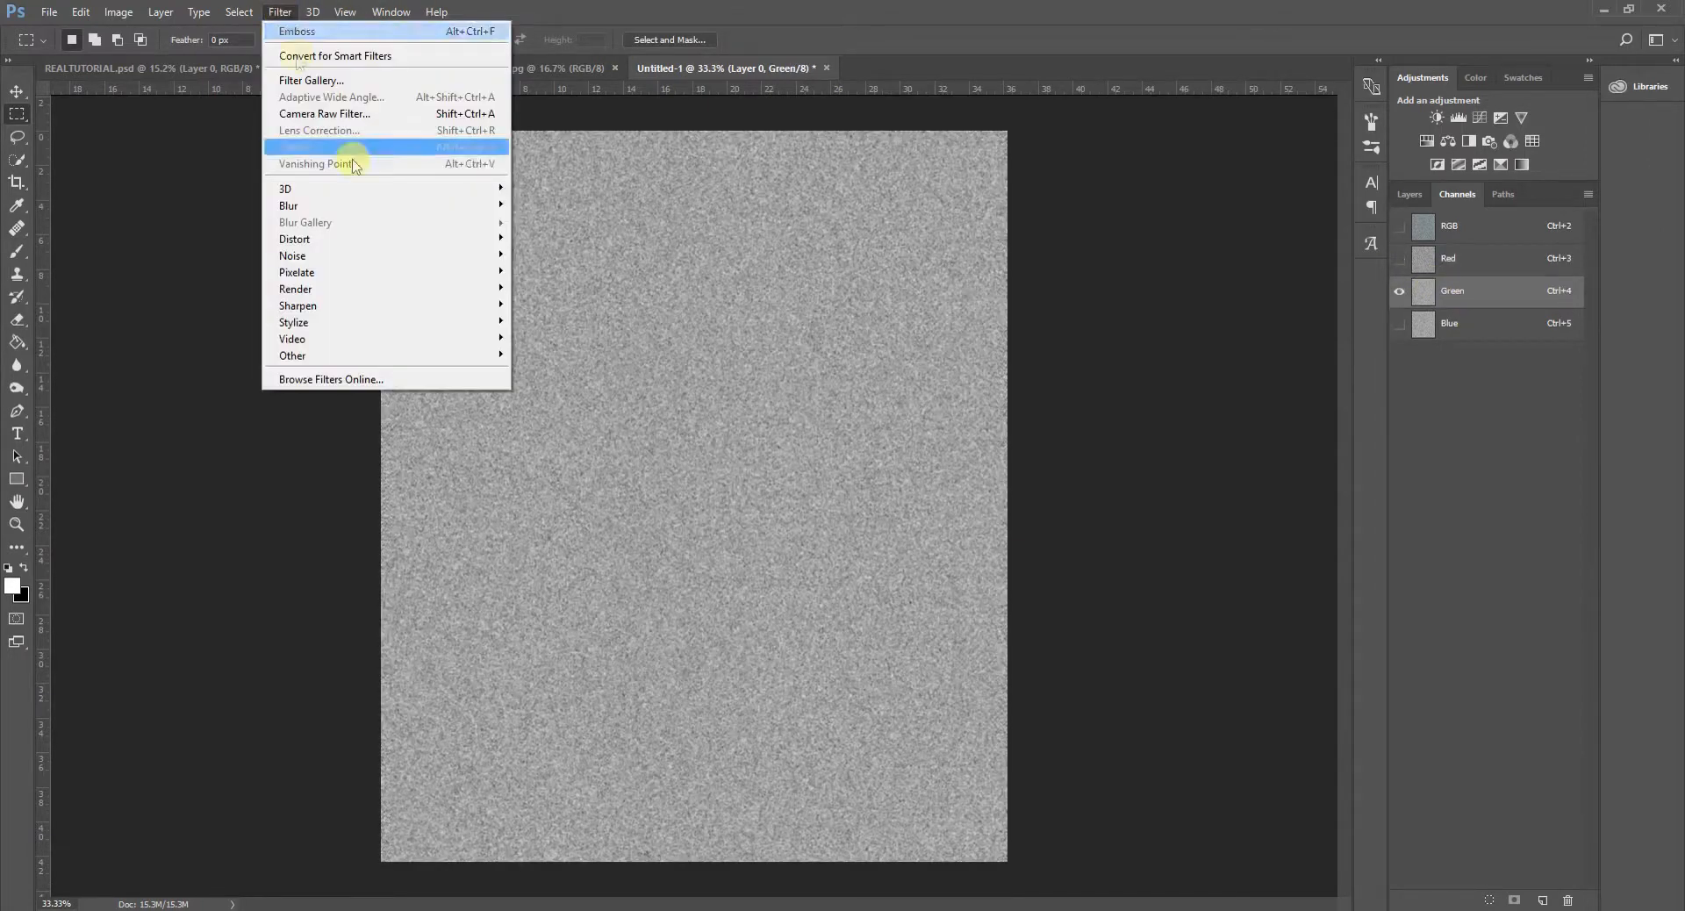
{"action": "mouse_move", "coordinate": [370, 325]}
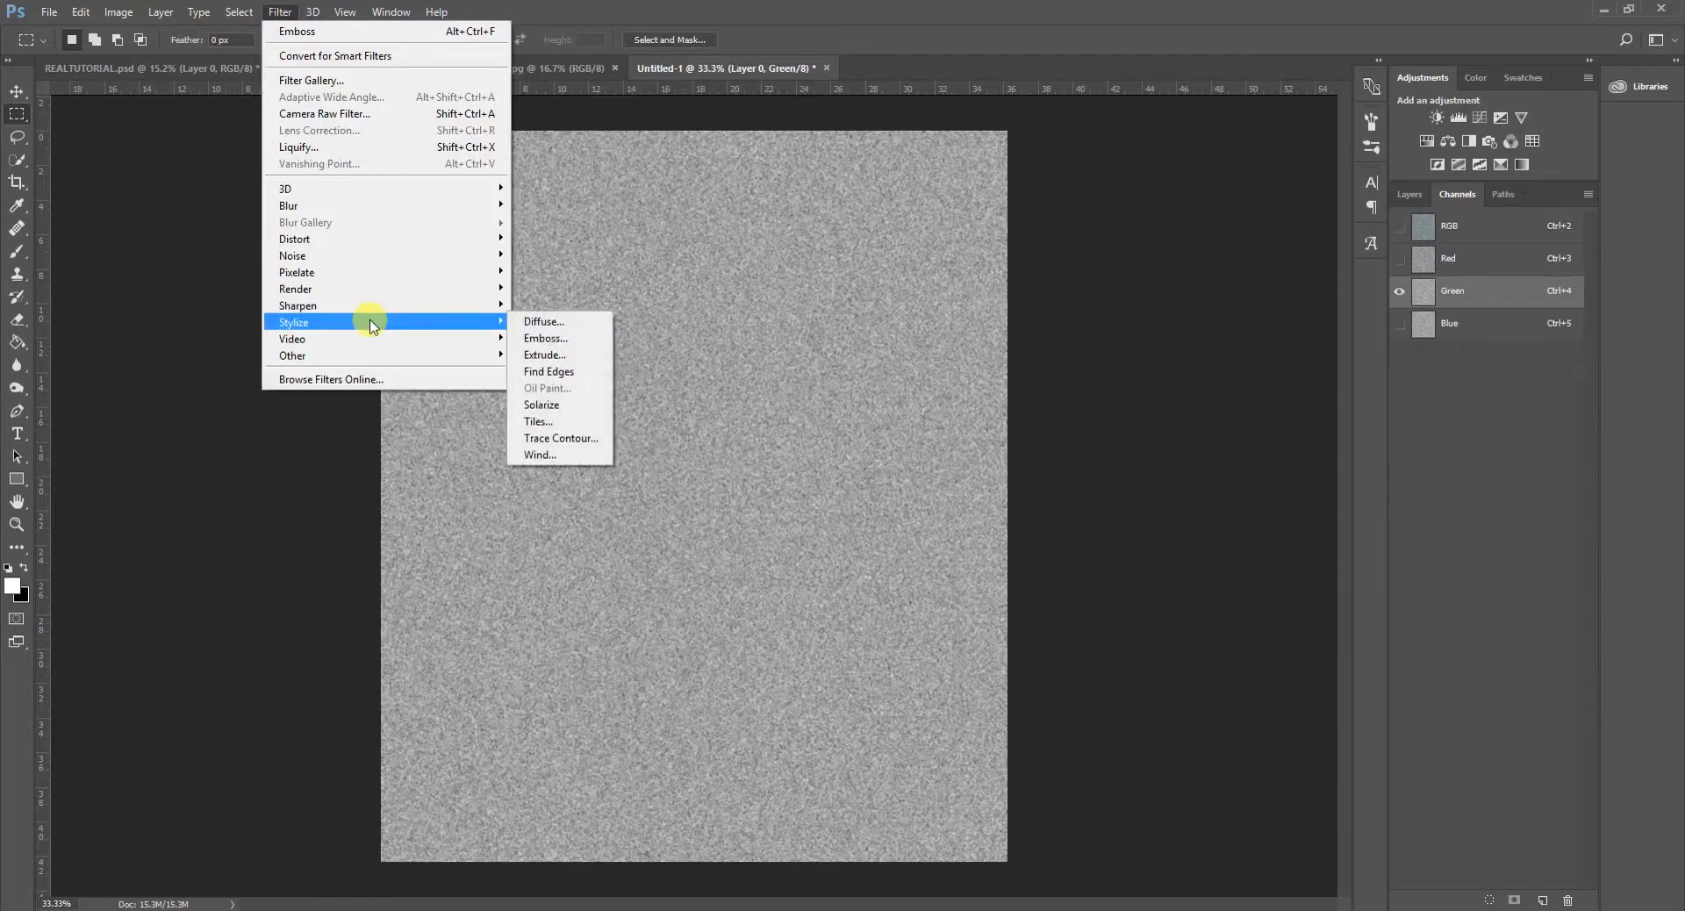
{"action": "left_click", "coordinate": [581, 337]}
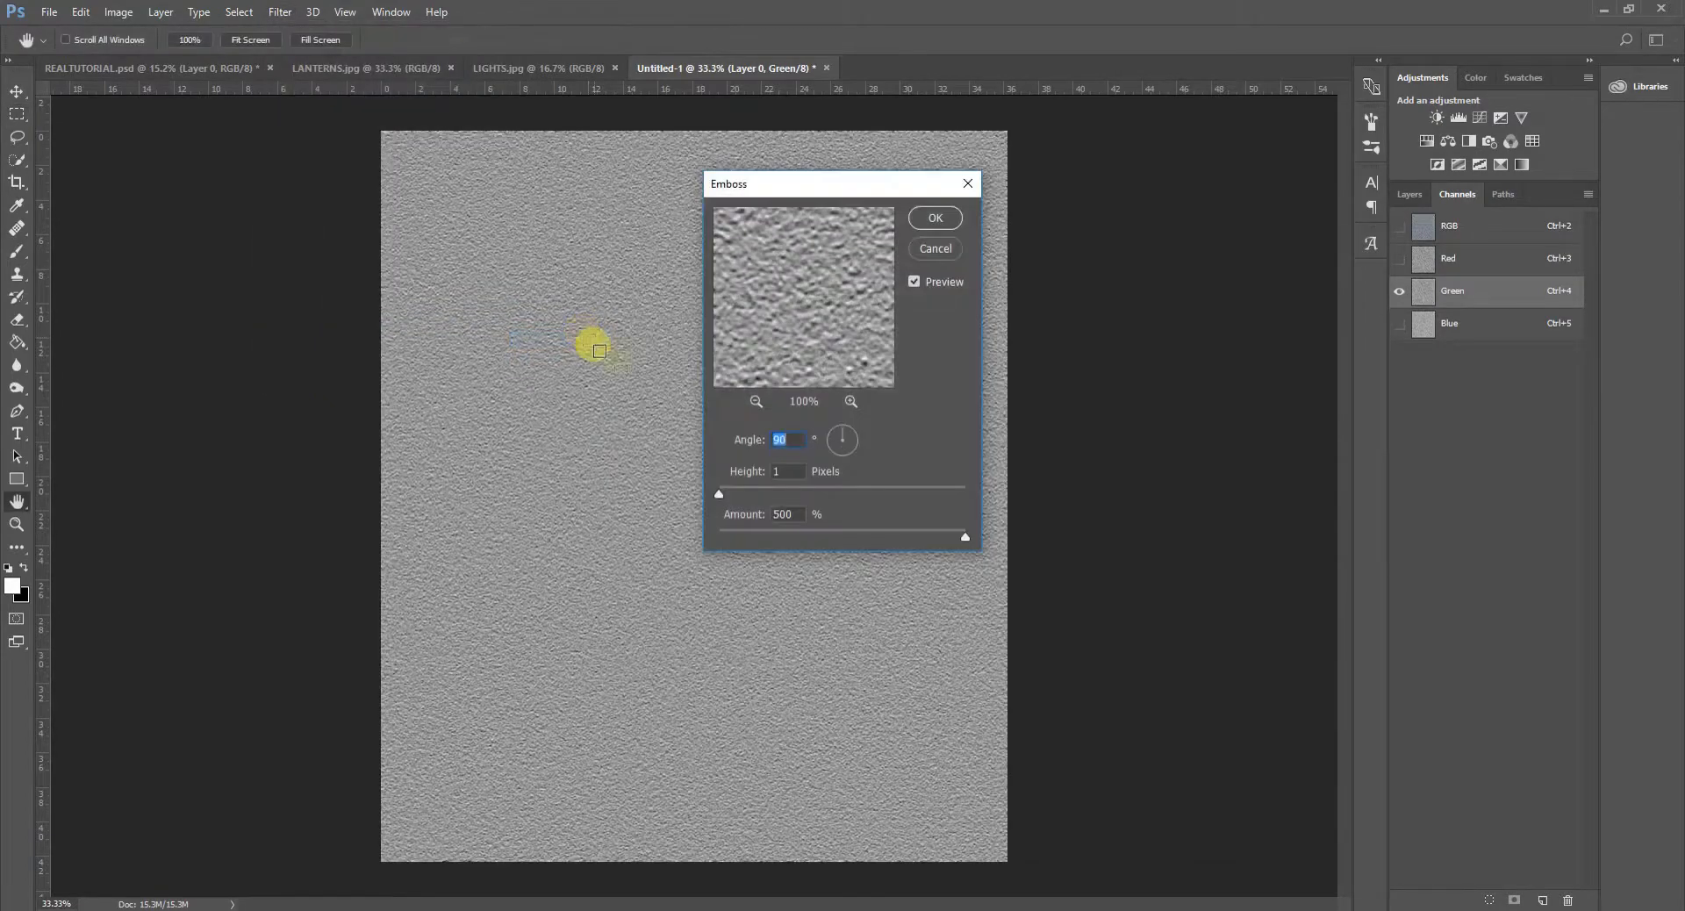
{"action": "double_click", "coordinate": [783, 435]}
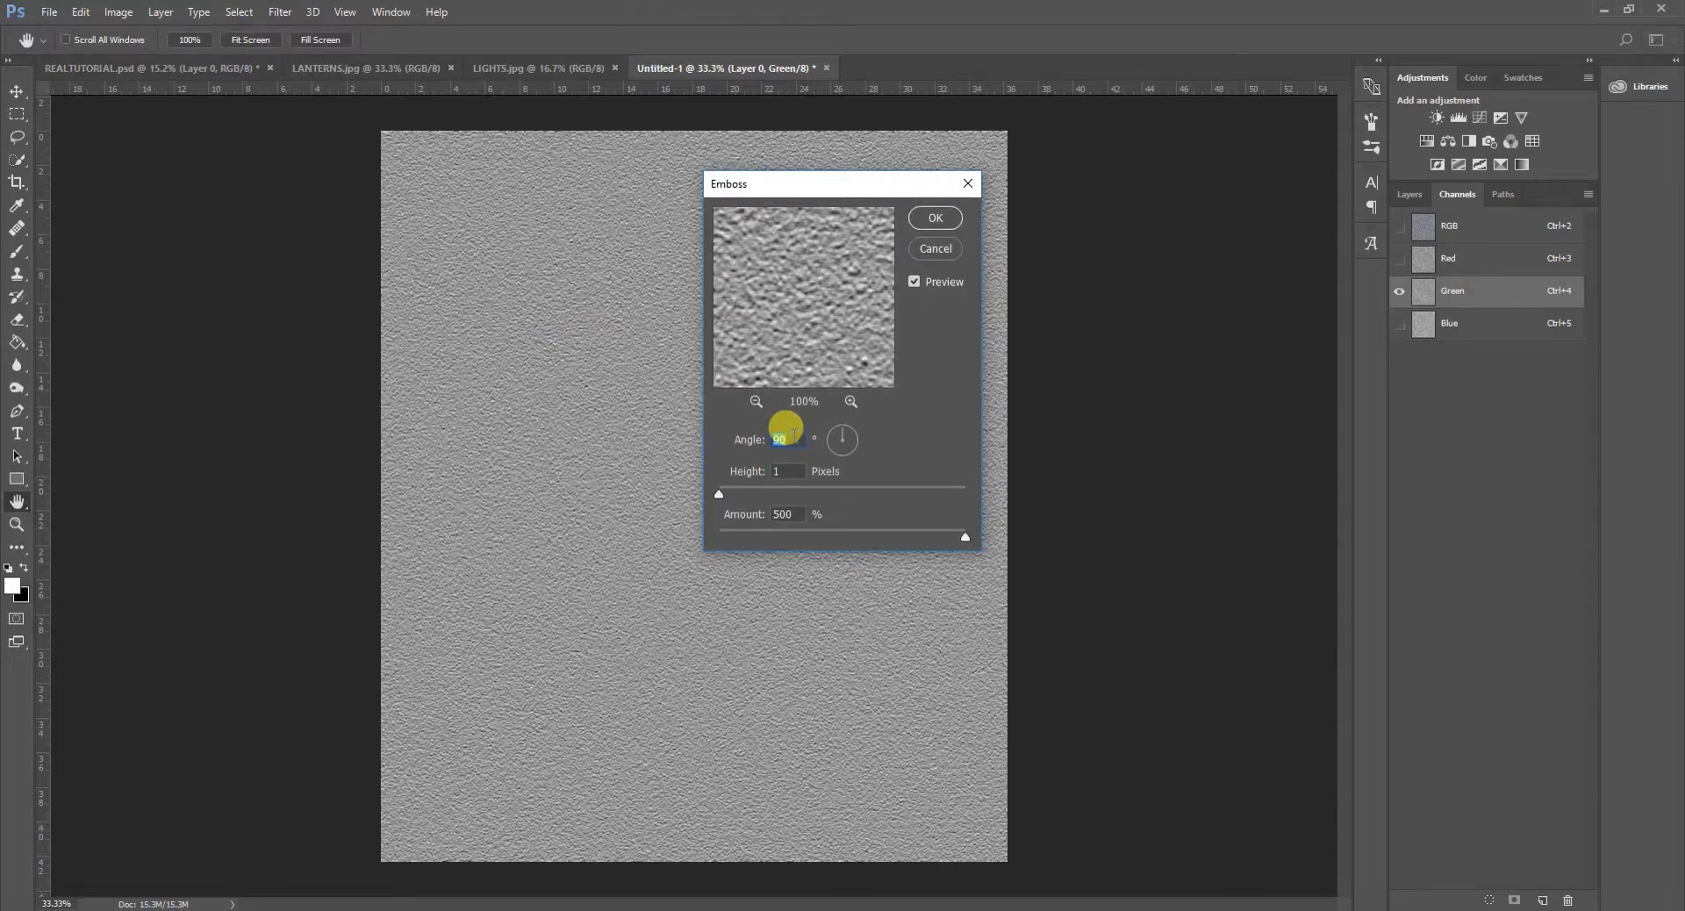
{"action": "type", "text": "180"}
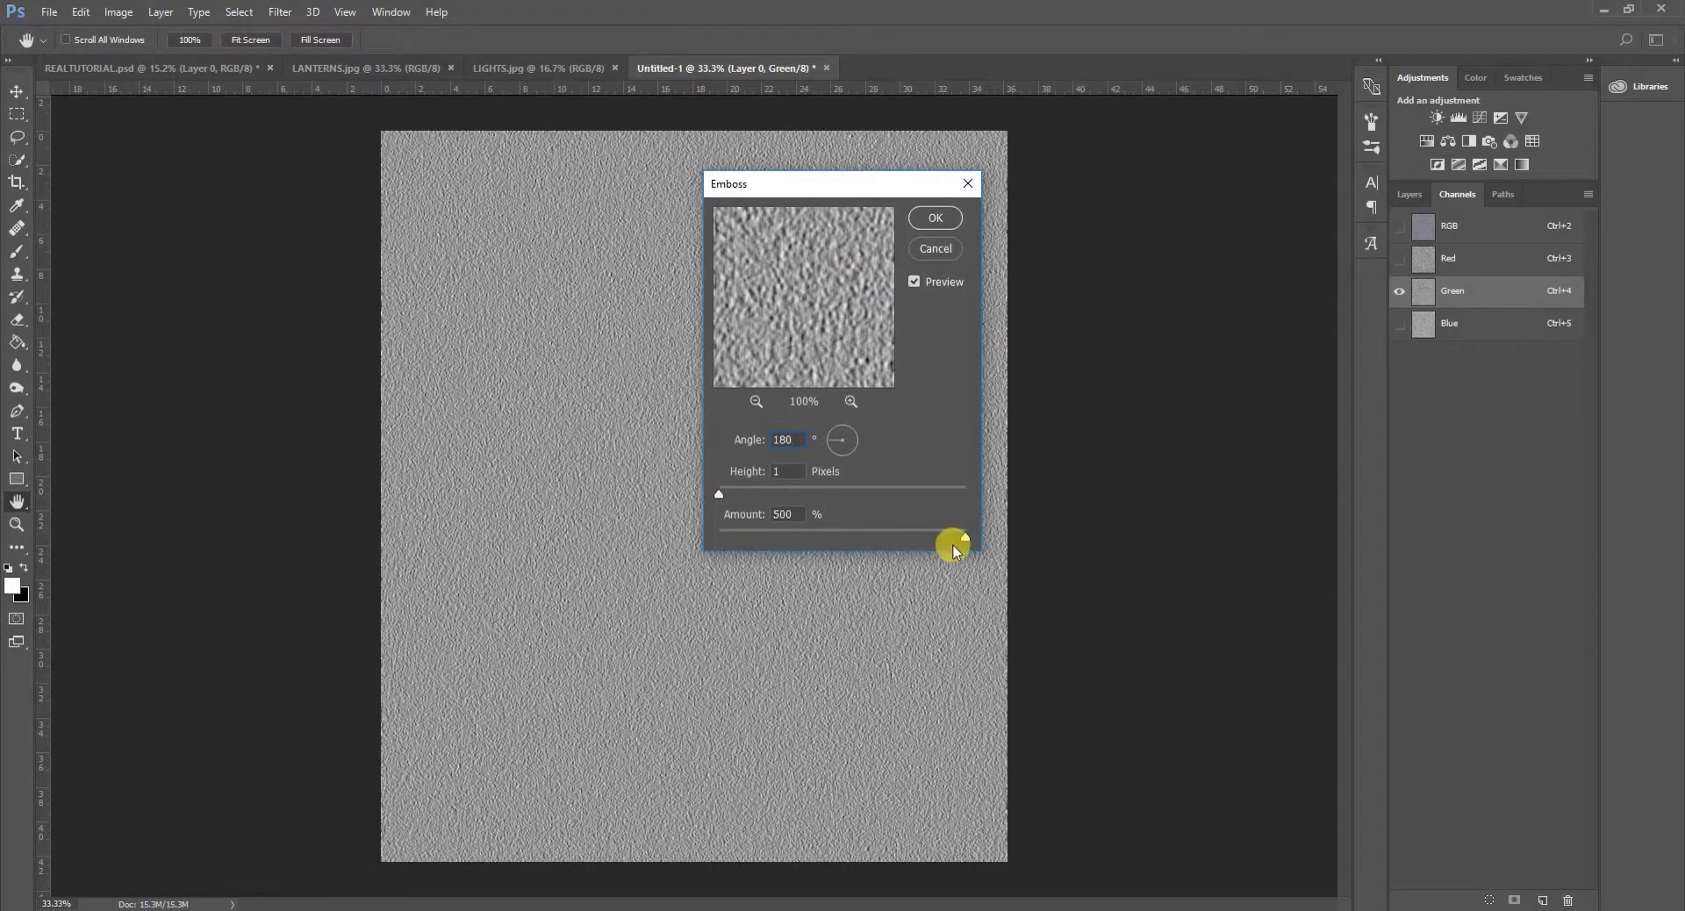
{"action": "left_click", "coordinate": [936, 219]}
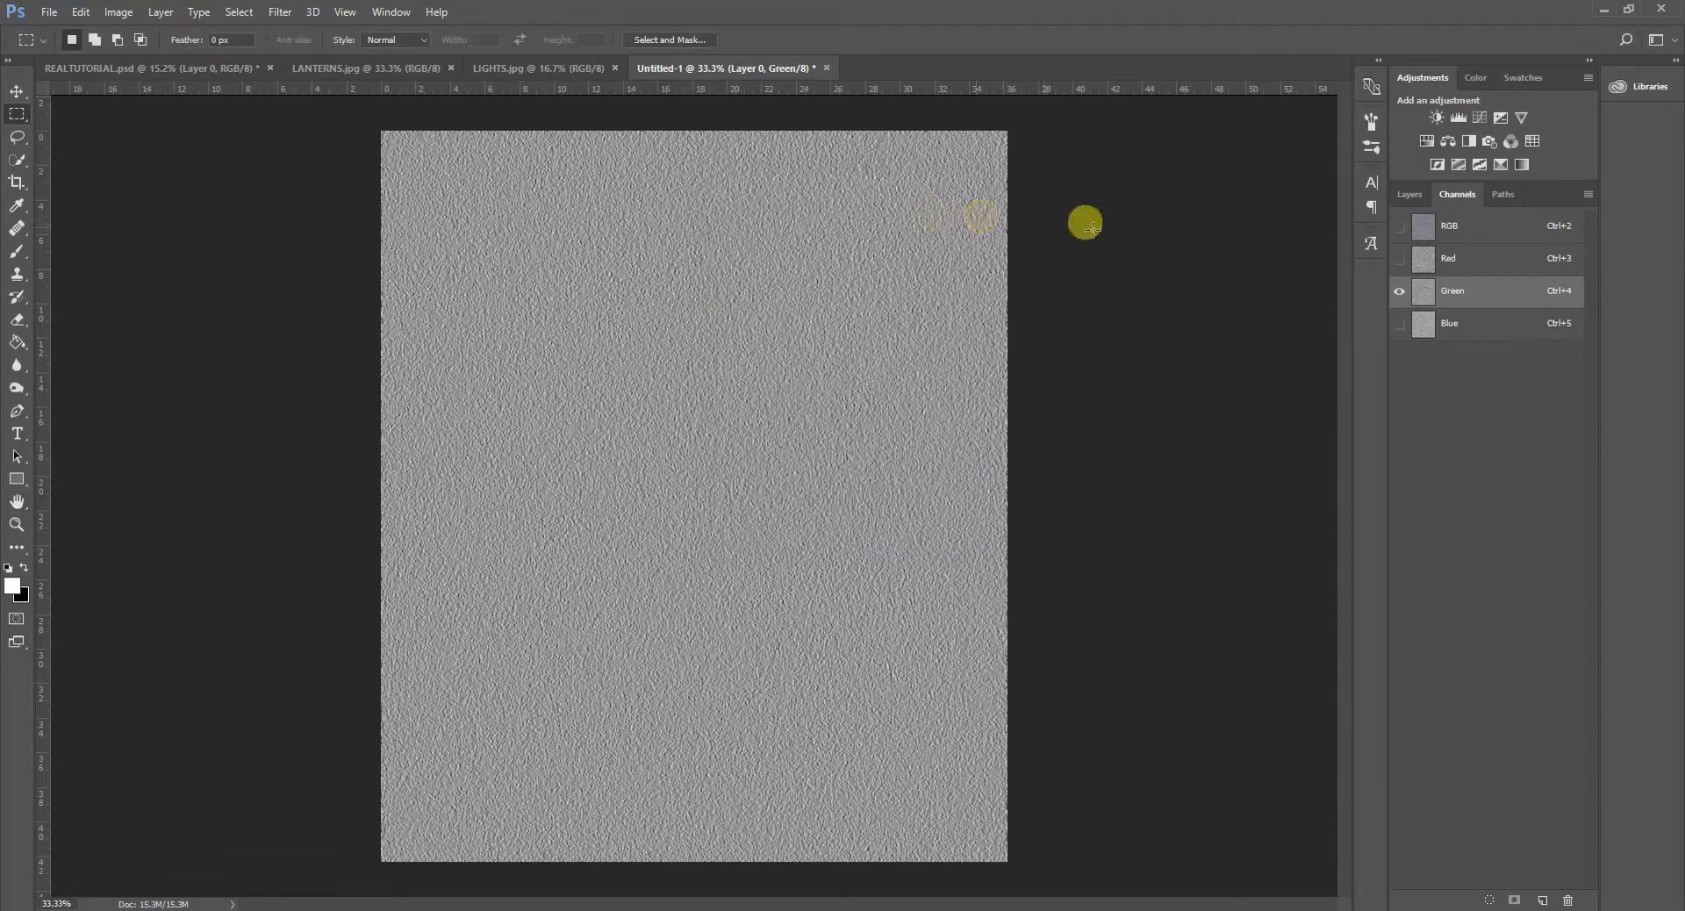
{"action": "left_click", "coordinate": [1485, 232]}
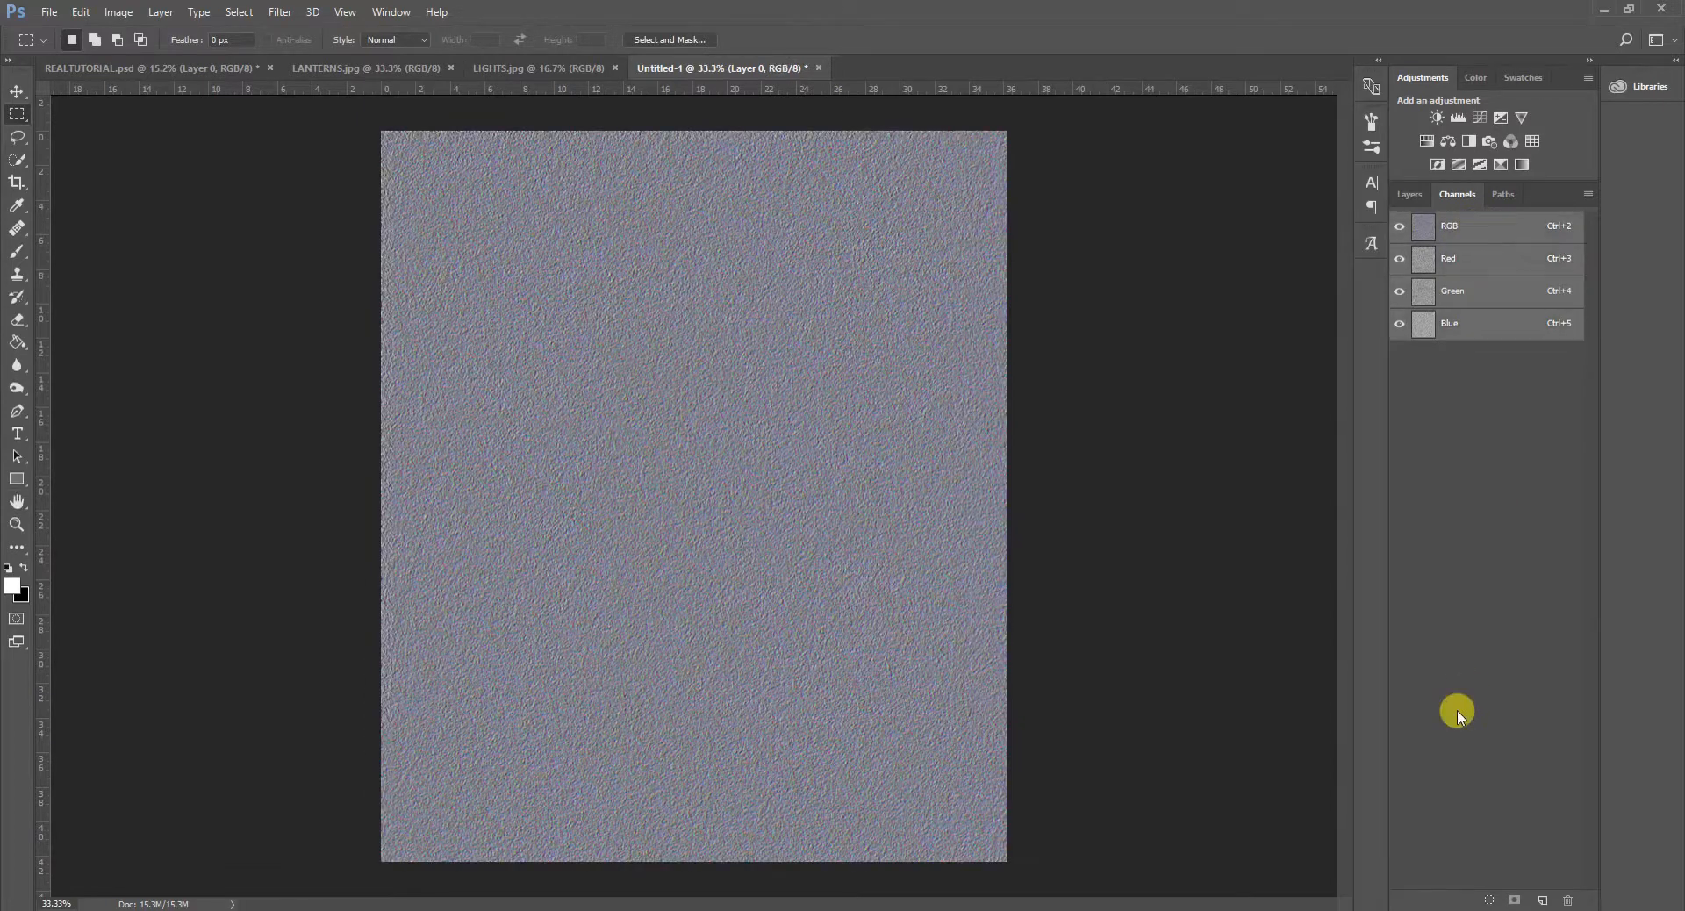
{"action": "left_click", "coordinate": [1411, 197]}
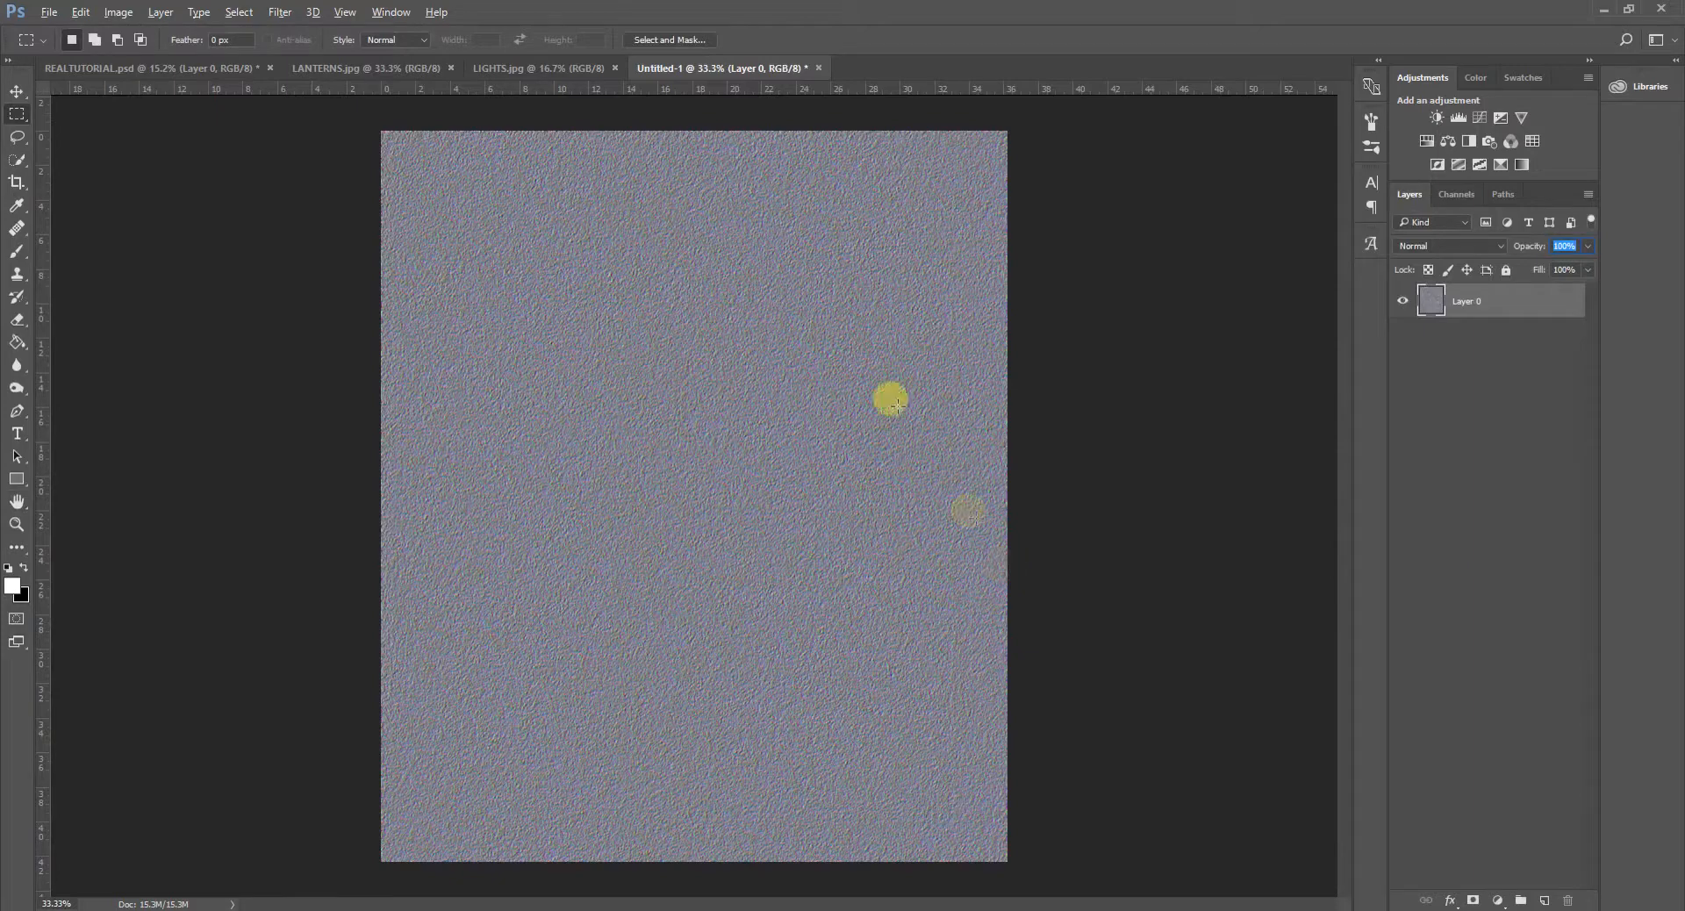
{"action": "left_click", "coordinate": [15, 133]}
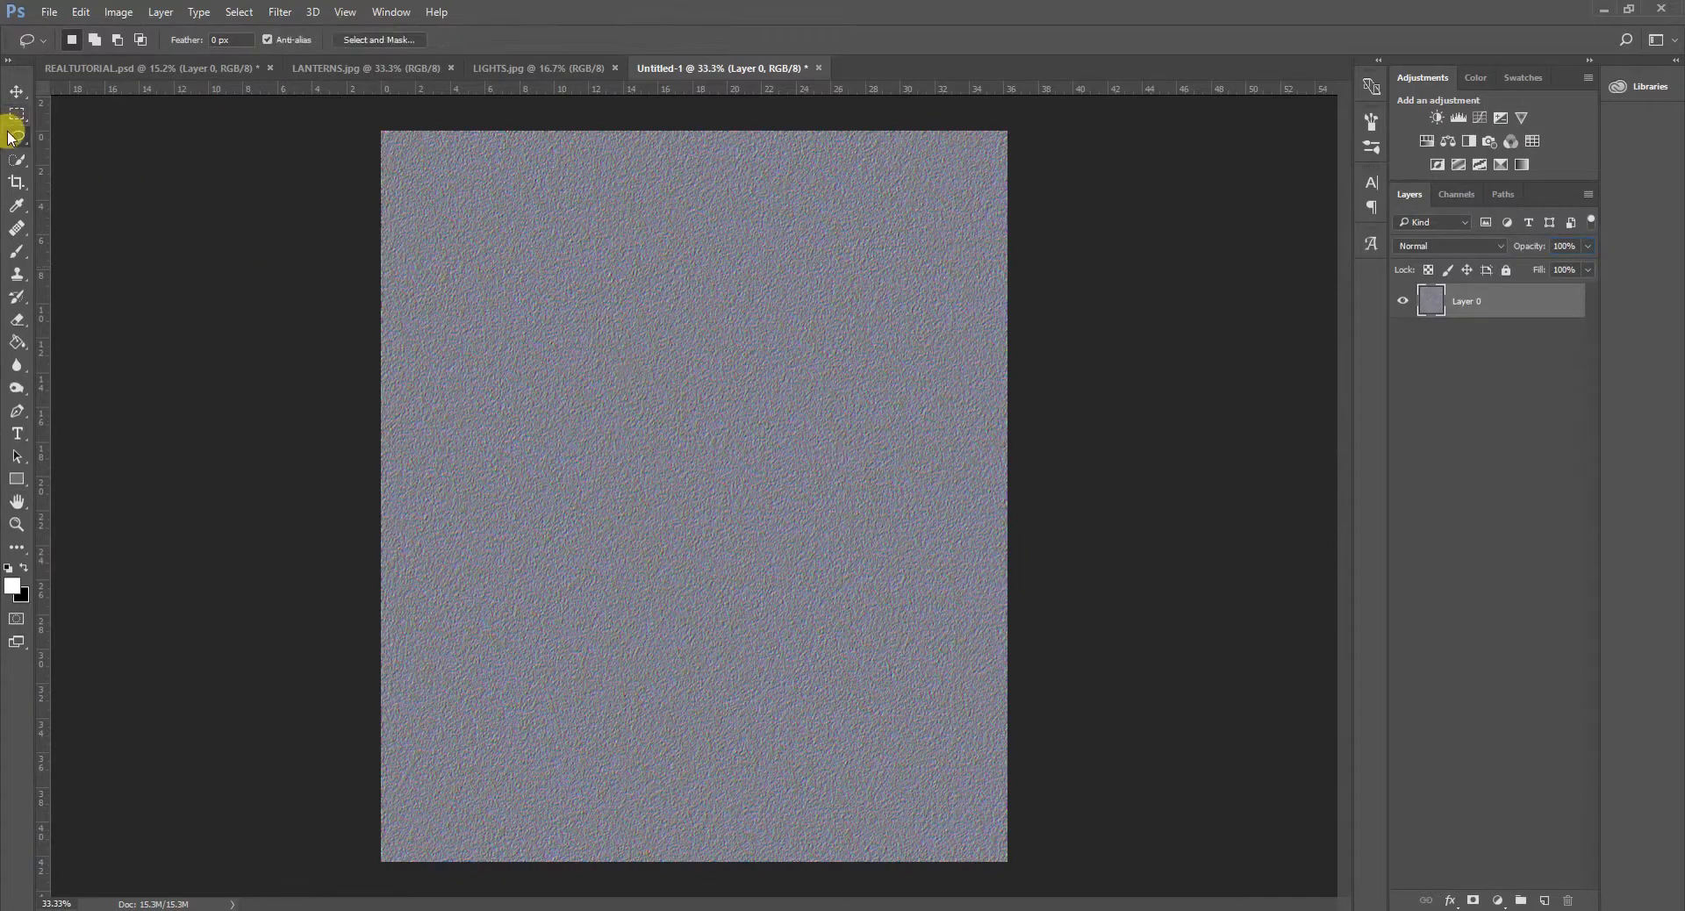
{"action": "key", "text": "ctrl+minus"}
{"action": "scroll", "coordinate": [755, 436], "scroll_direction": "up", "scroll_amount": 5}
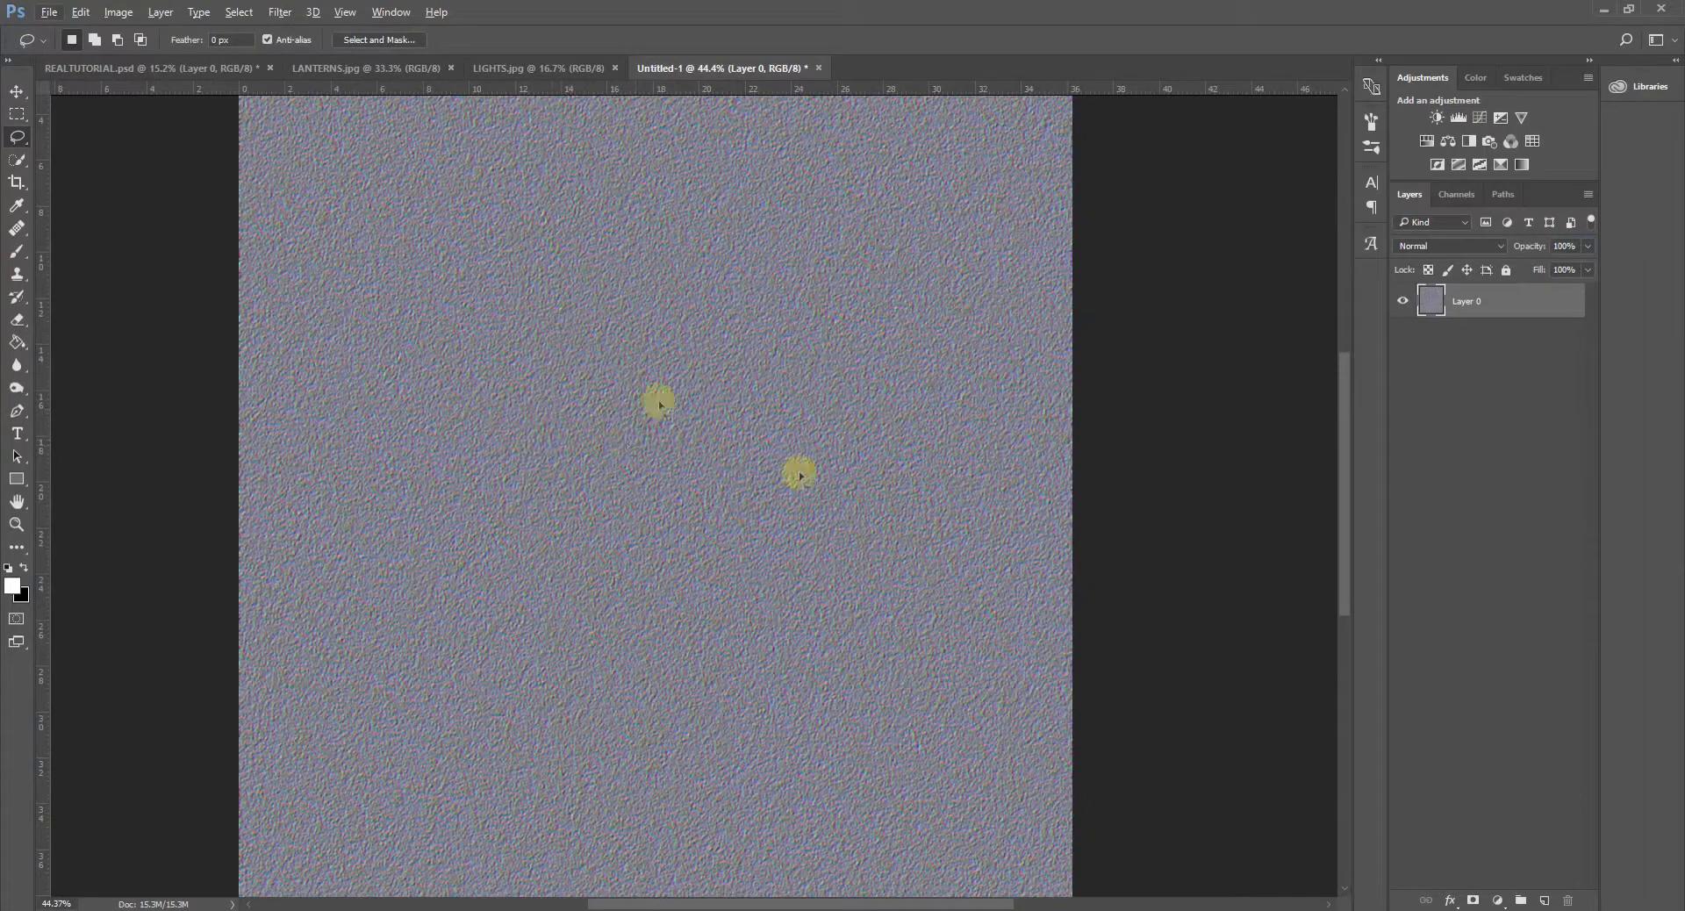
{"action": "key", "text": "ctrl+minus"}
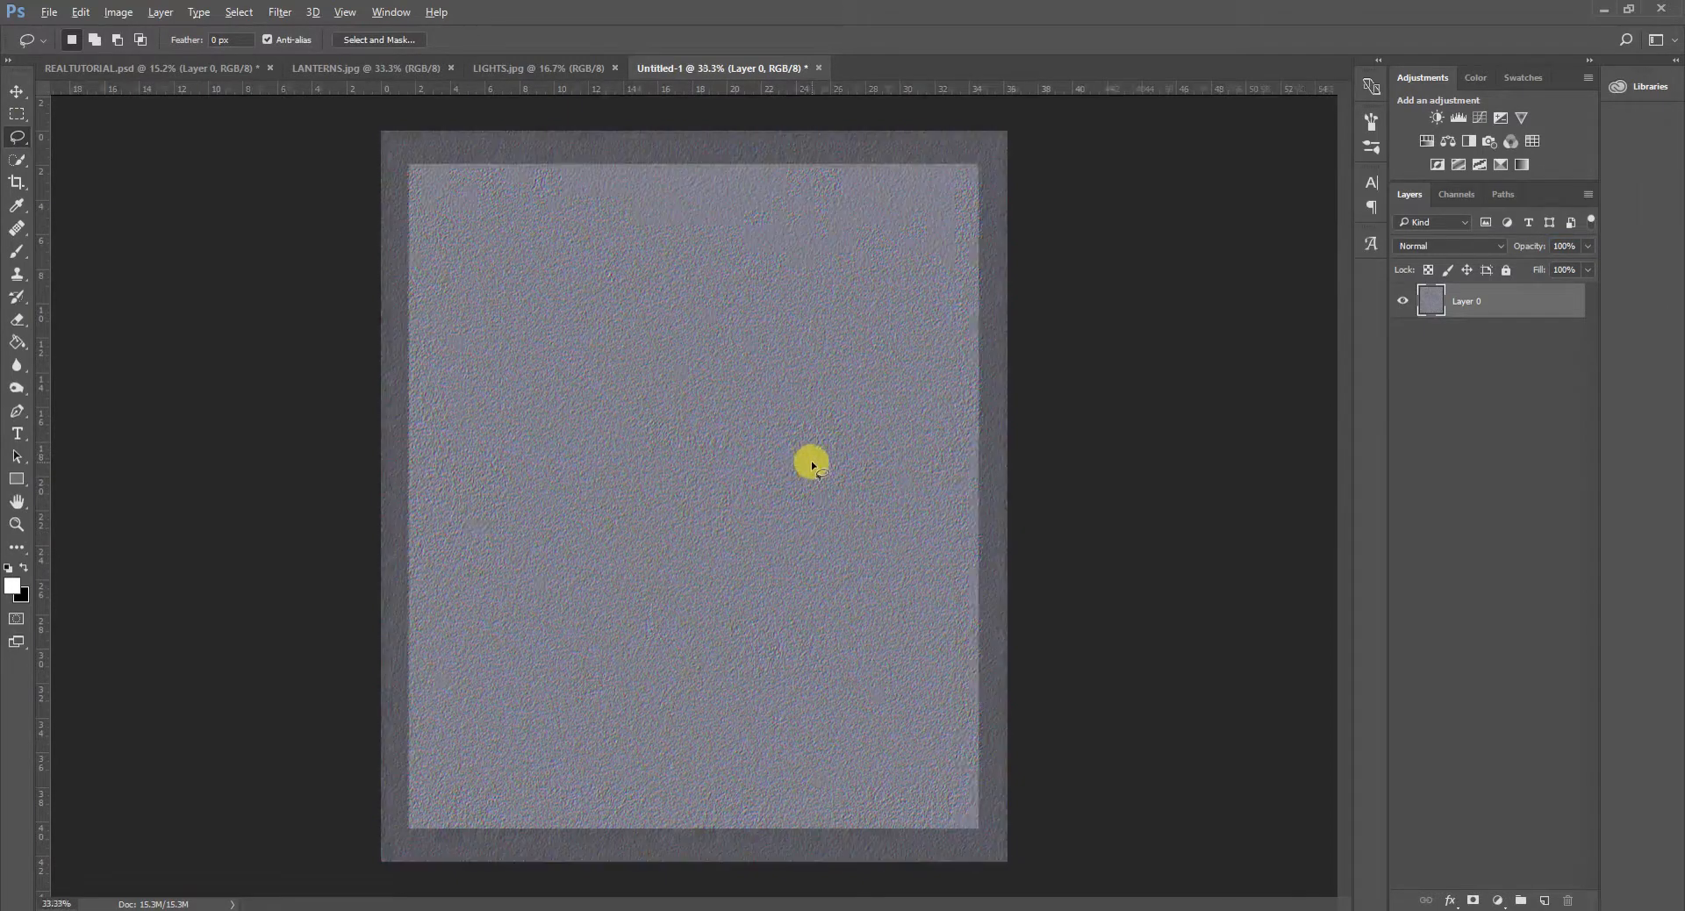
{"action": "scroll", "coordinate": [811, 469], "scroll_direction": "up", "scroll_amount": 1}
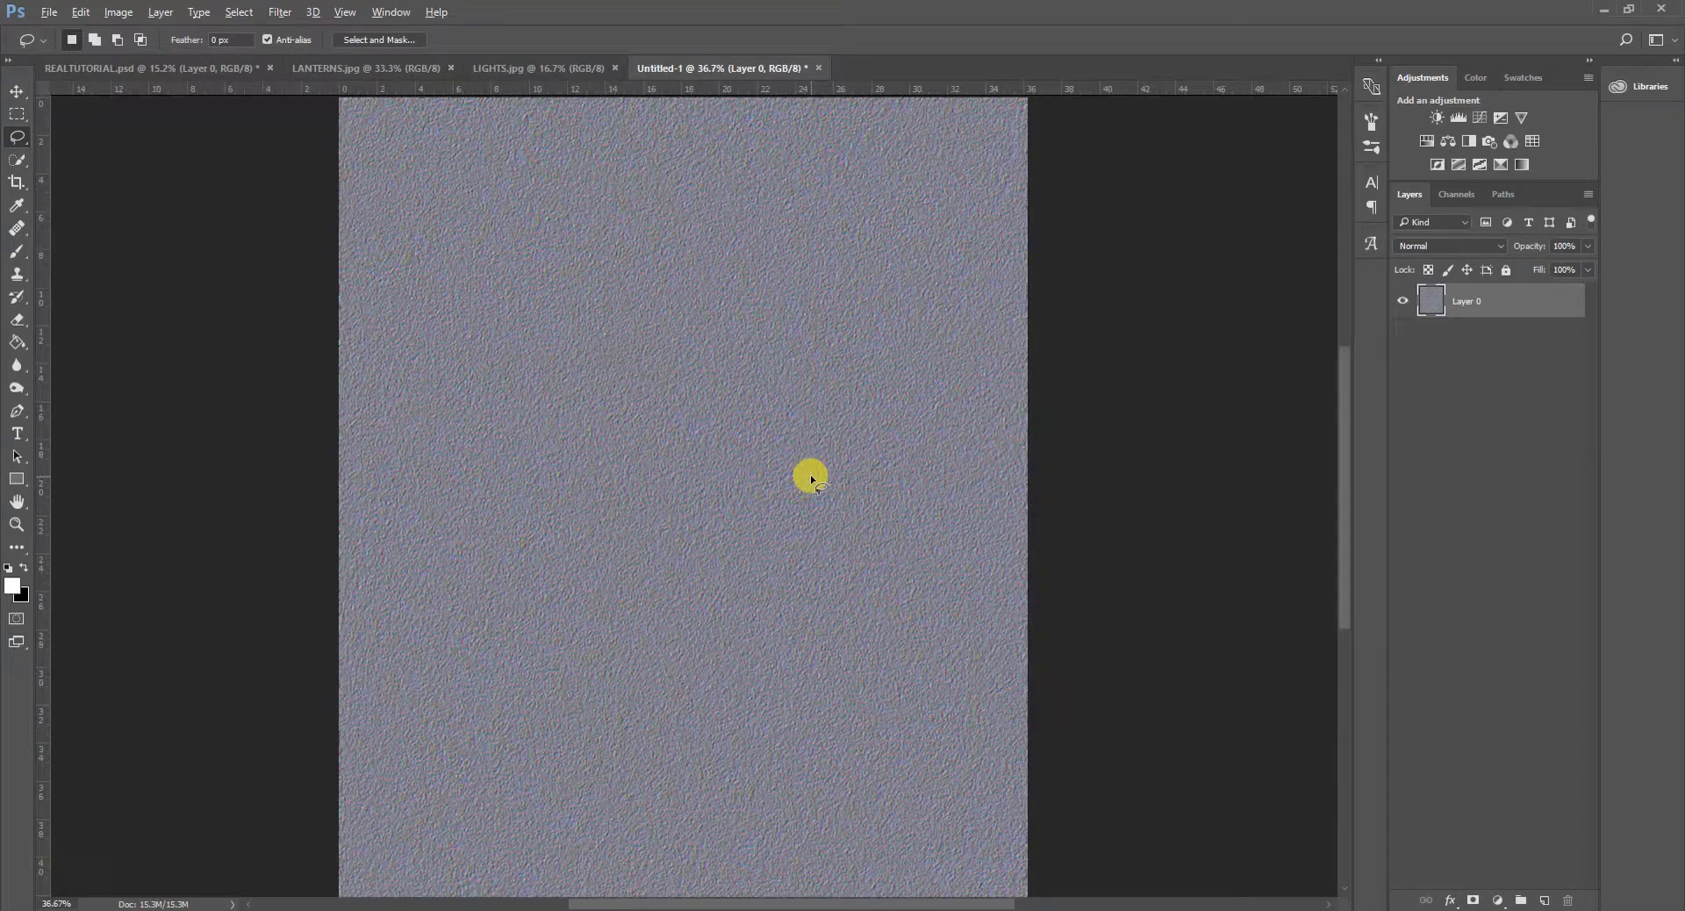
{"action": "scroll", "coordinate": [809, 474], "scroll_direction": "down", "scroll_amount": 1}
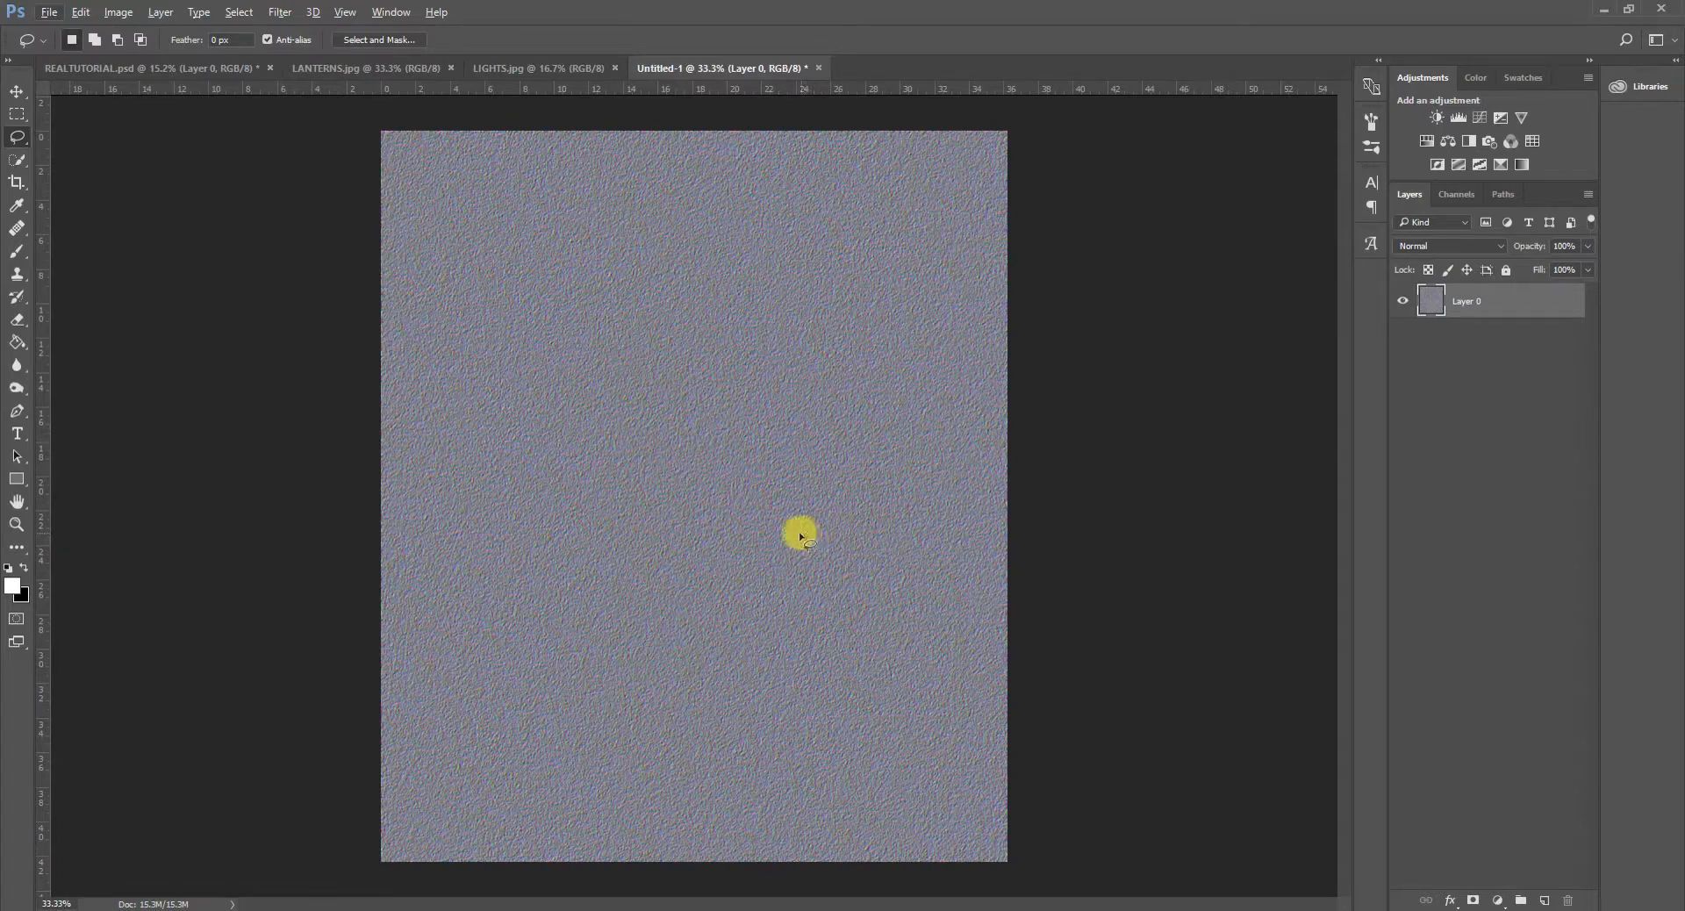
{"action": "scroll", "coordinate": [809, 538], "scroll_direction": "down", "scroll_amount": 2}
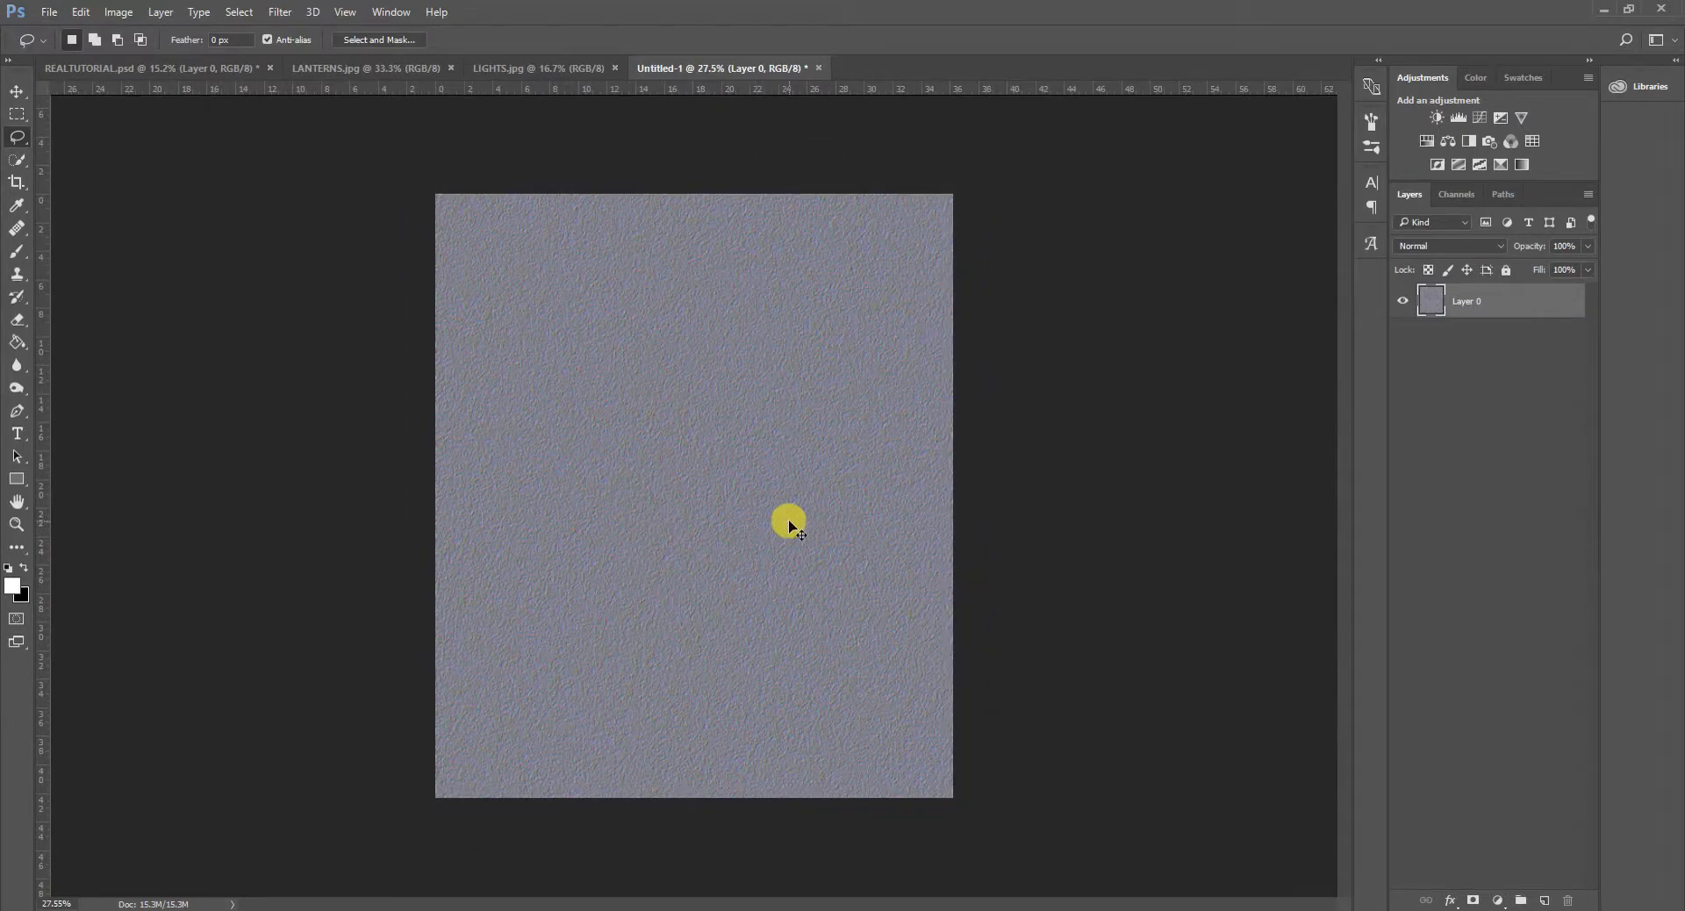
- Apply a Perspective transform to the embossed noise layer, stretching its bottom edge far beyond both sides of the canvas
{"action": "key", "text": "ctrl+t"}
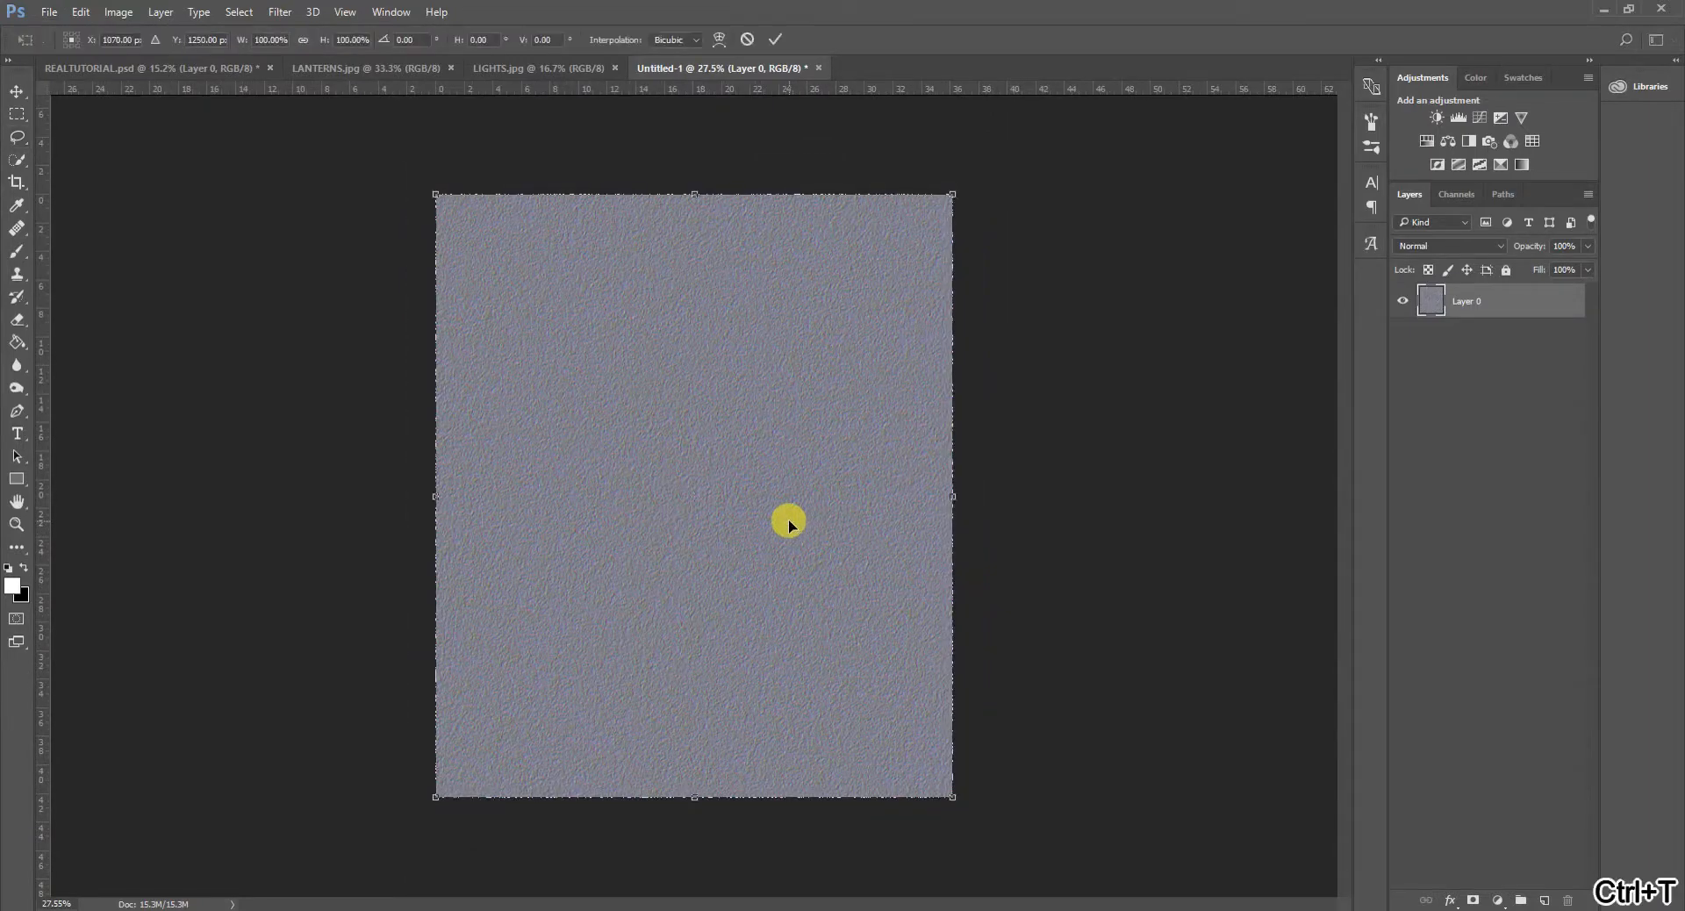
{"action": "right_click", "coordinate": [794, 429]}
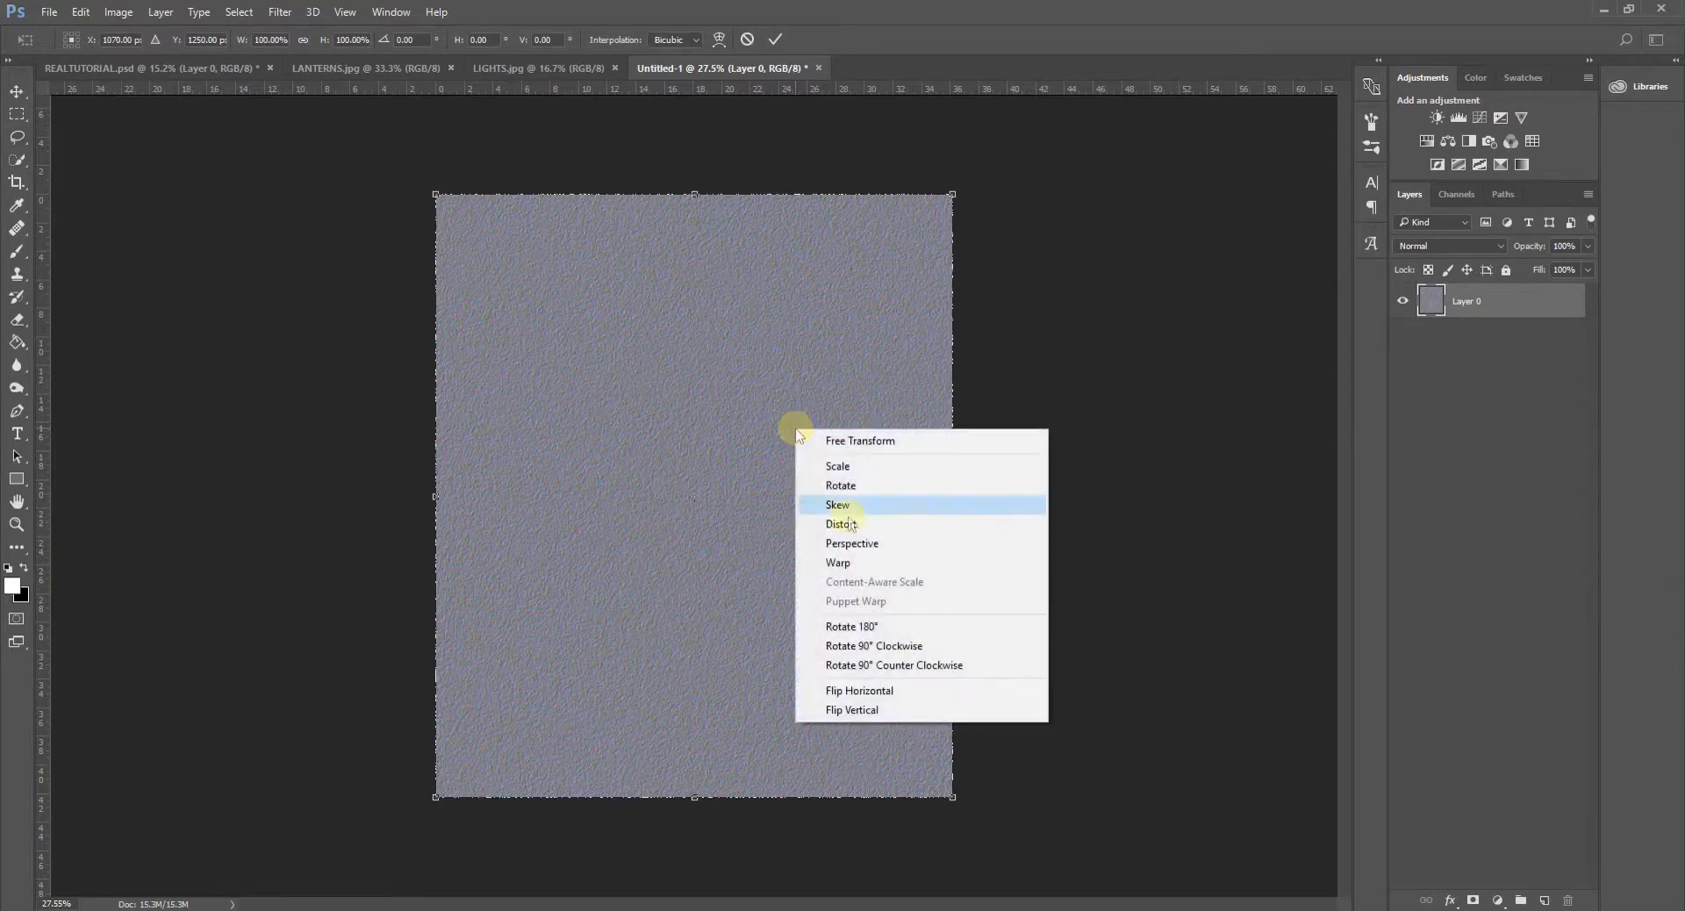
{"action": "left_click", "coordinate": [913, 544]}
{"action": "scroll", "coordinate": [834, 575], "scroll_direction": "down", "scroll_amount": 2}
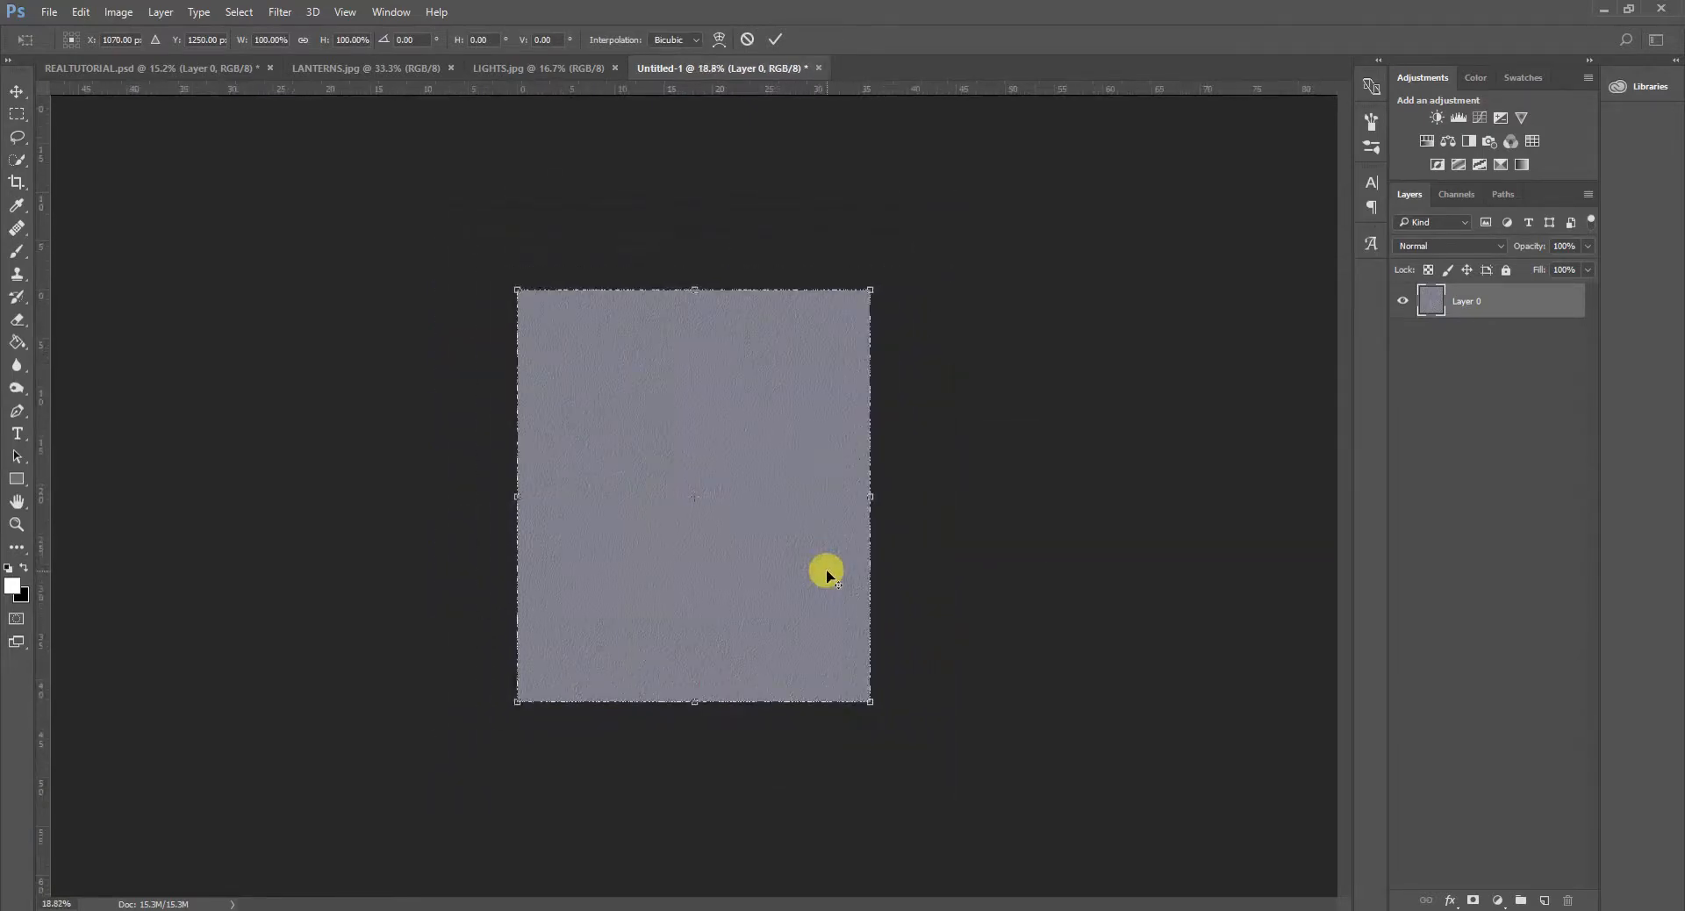
{"action": "scroll", "coordinate": [825, 575], "scroll_direction": "down", "scroll_amount": 4}
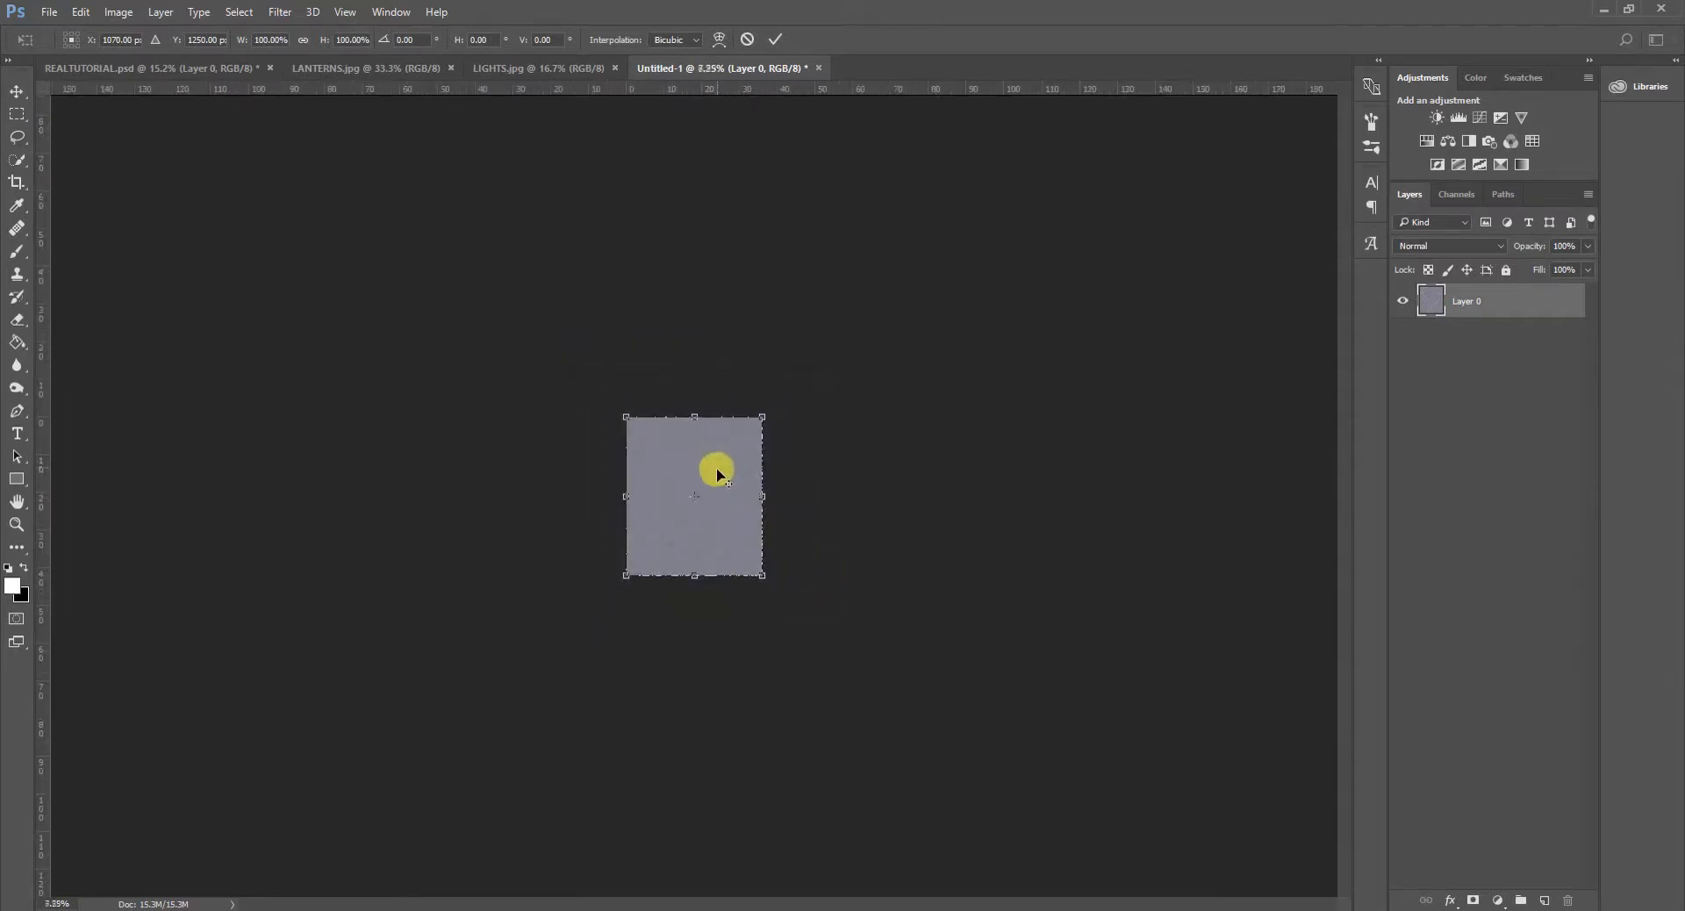
{"action": "scroll", "coordinate": [716, 471], "scroll_direction": "down", "scroll_amount": 4}
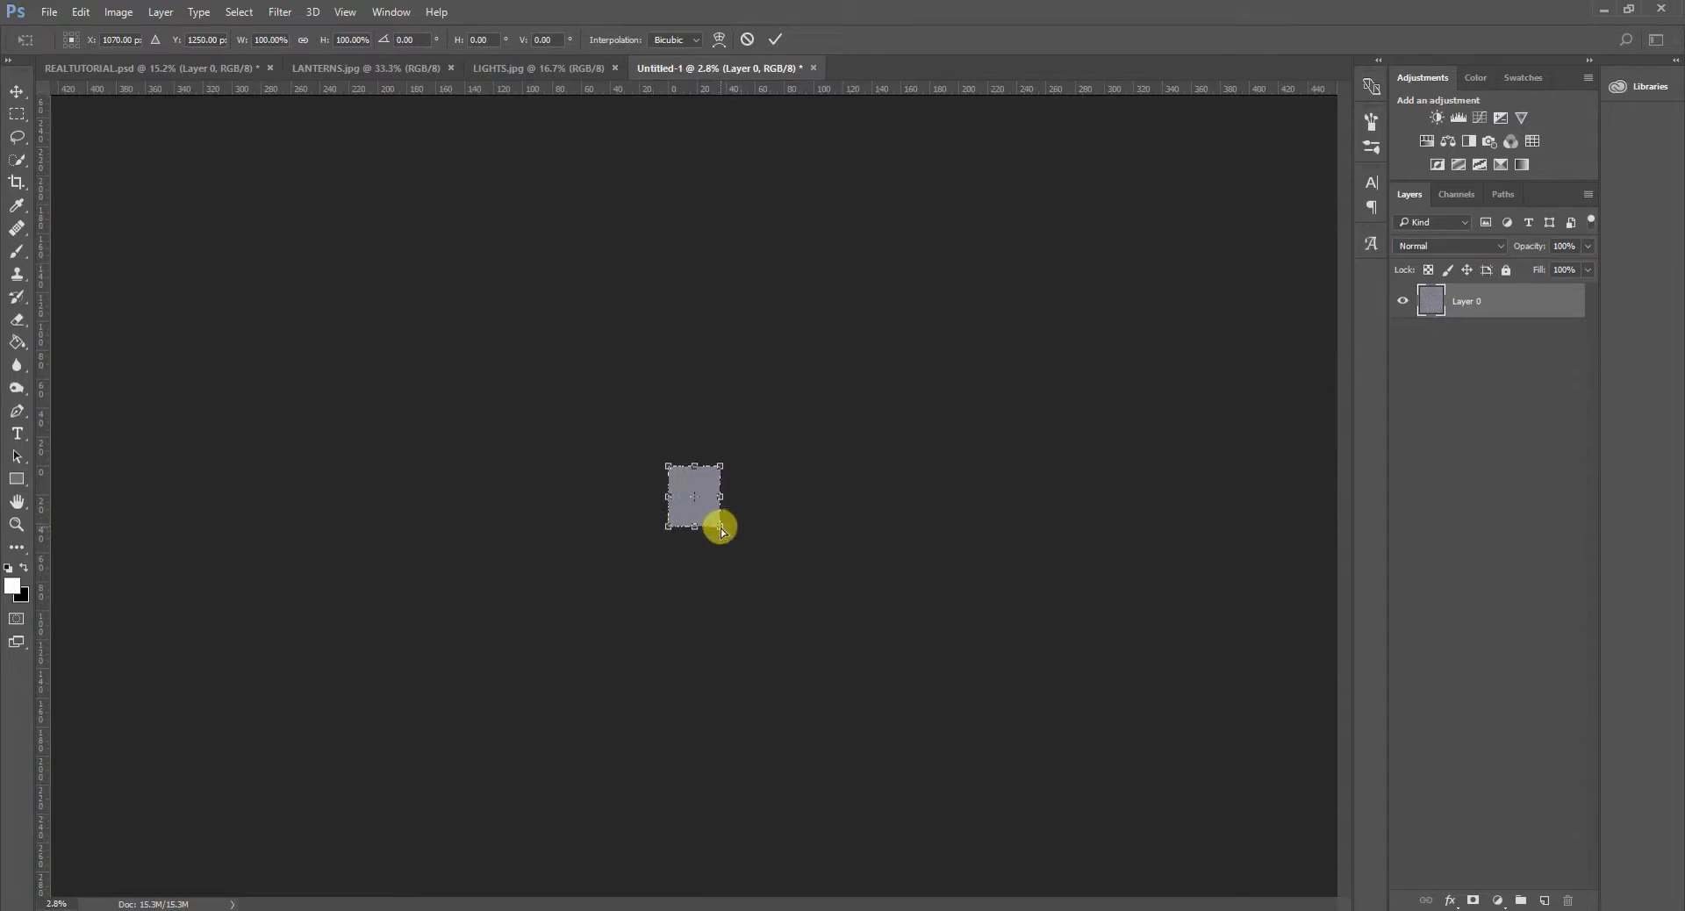
{"action": "left_click_drag", "start_coordinate": [722, 532], "coordinate": [1556, 546]}
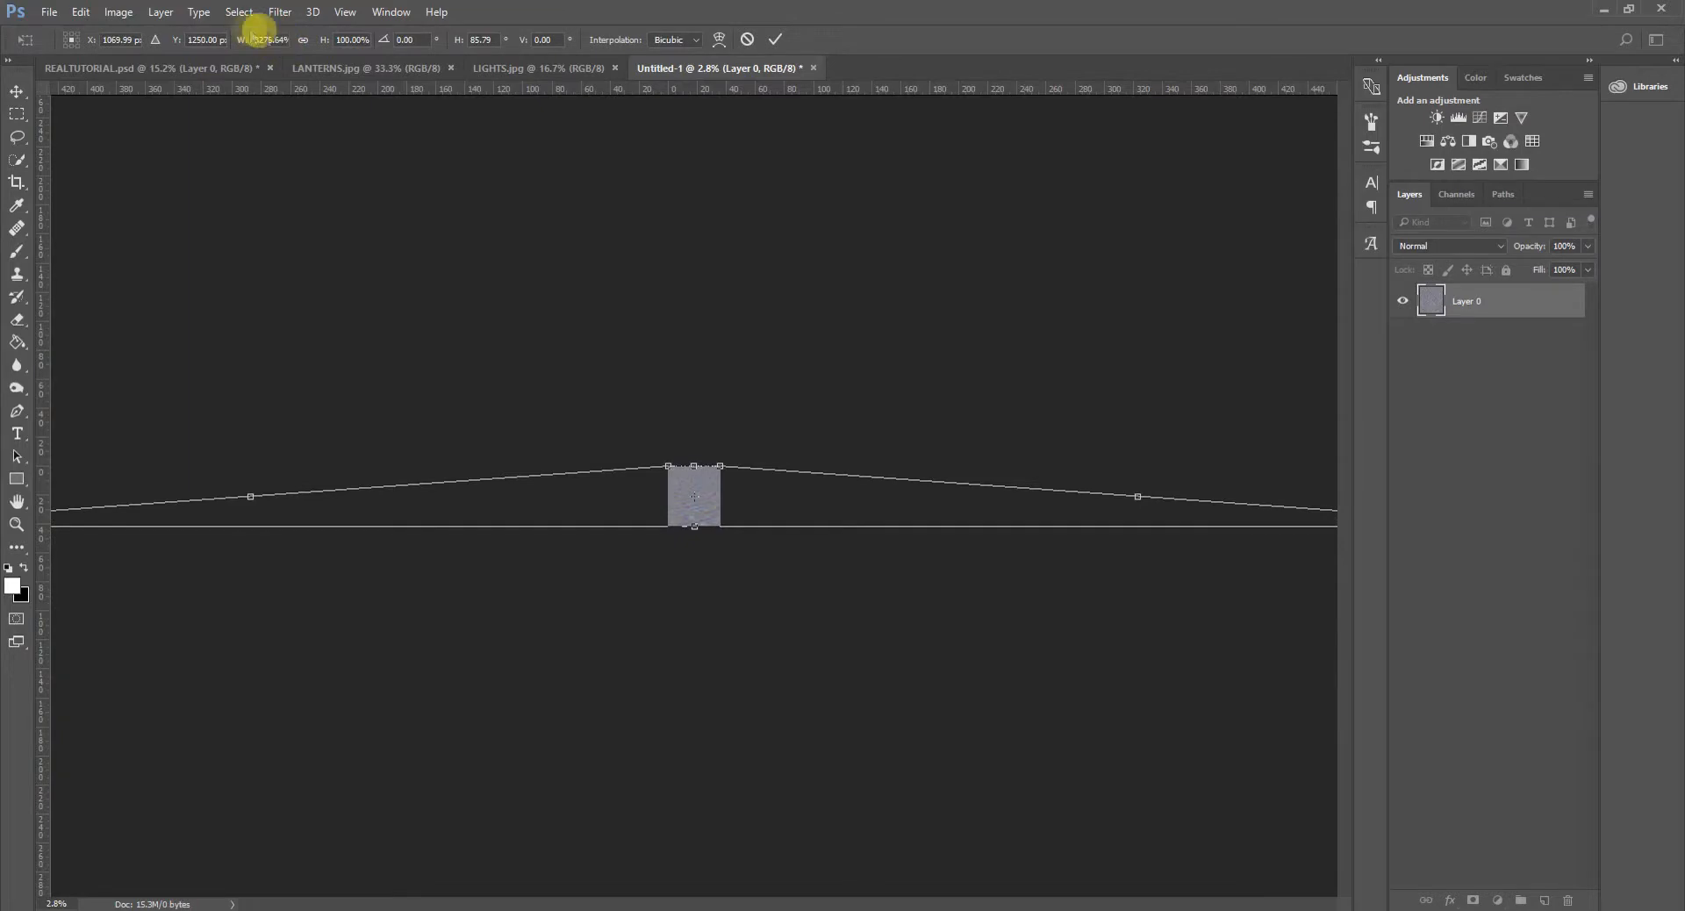
{"action": "left_click", "coordinate": [246, 40]}
{"action": "left_click", "coordinate": [696, 340]}
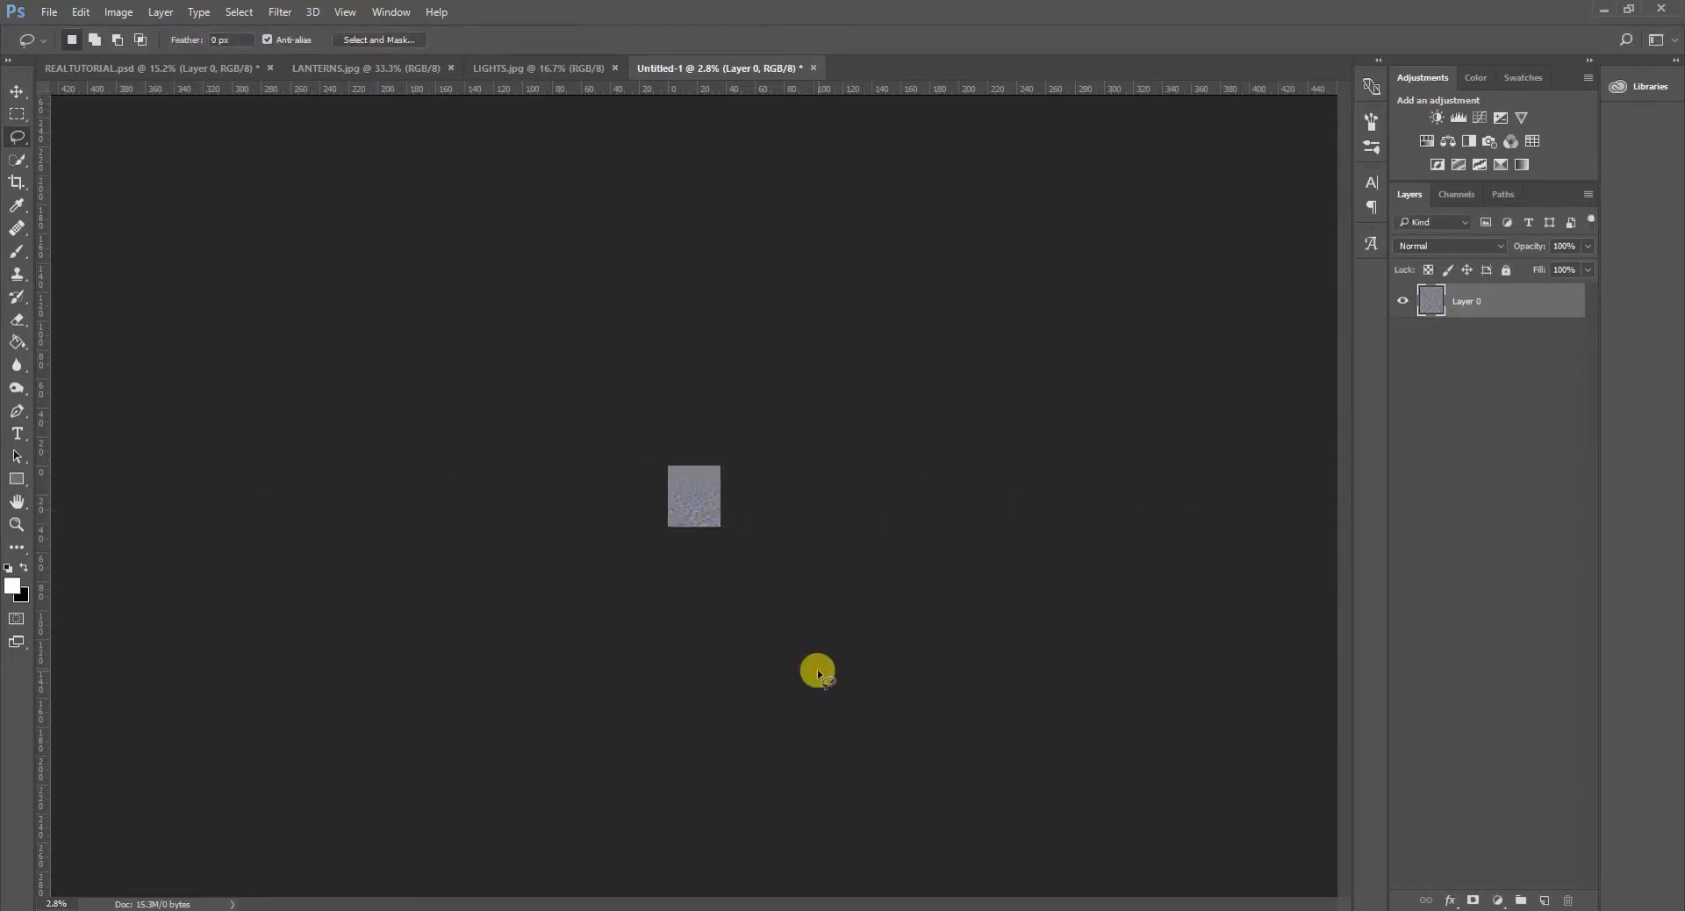
{"action": "scroll", "coordinate": [734, 599], "scroll_direction": "up", "scroll_amount": 1}
{"action": "scroll", "coordinate": [735, 598], "scroll_direction": "up", "scroll_amount": 4}
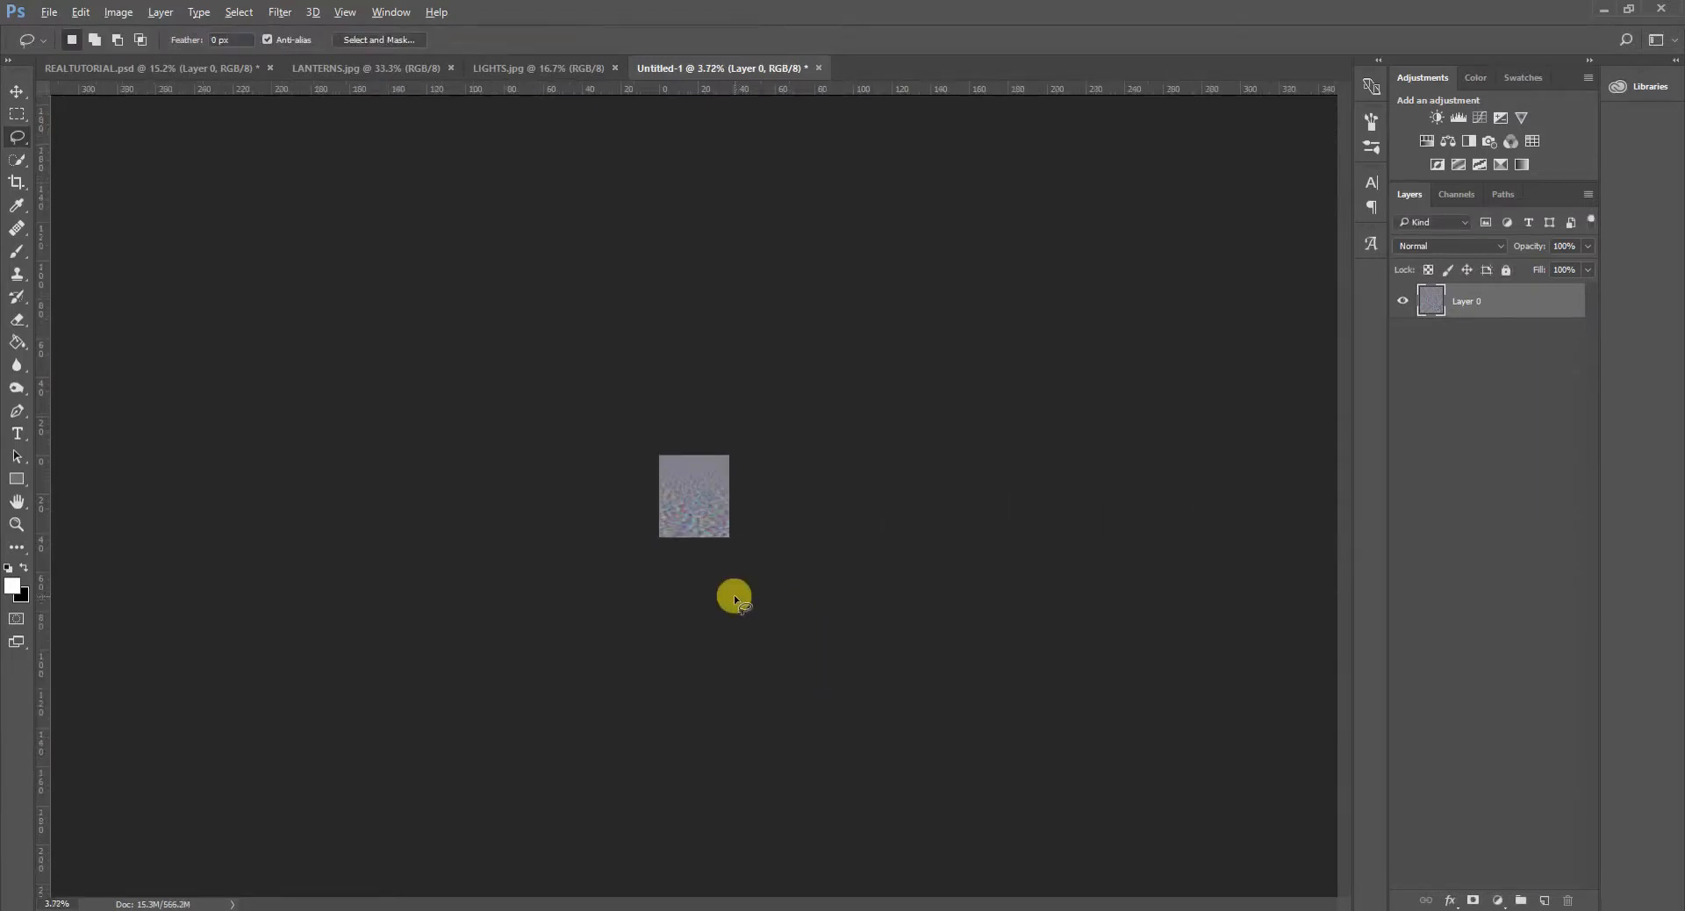
{"action": "scroll", "coordinate": [732, 618], "scroll_direction": "up", "scroll_amount": 4}
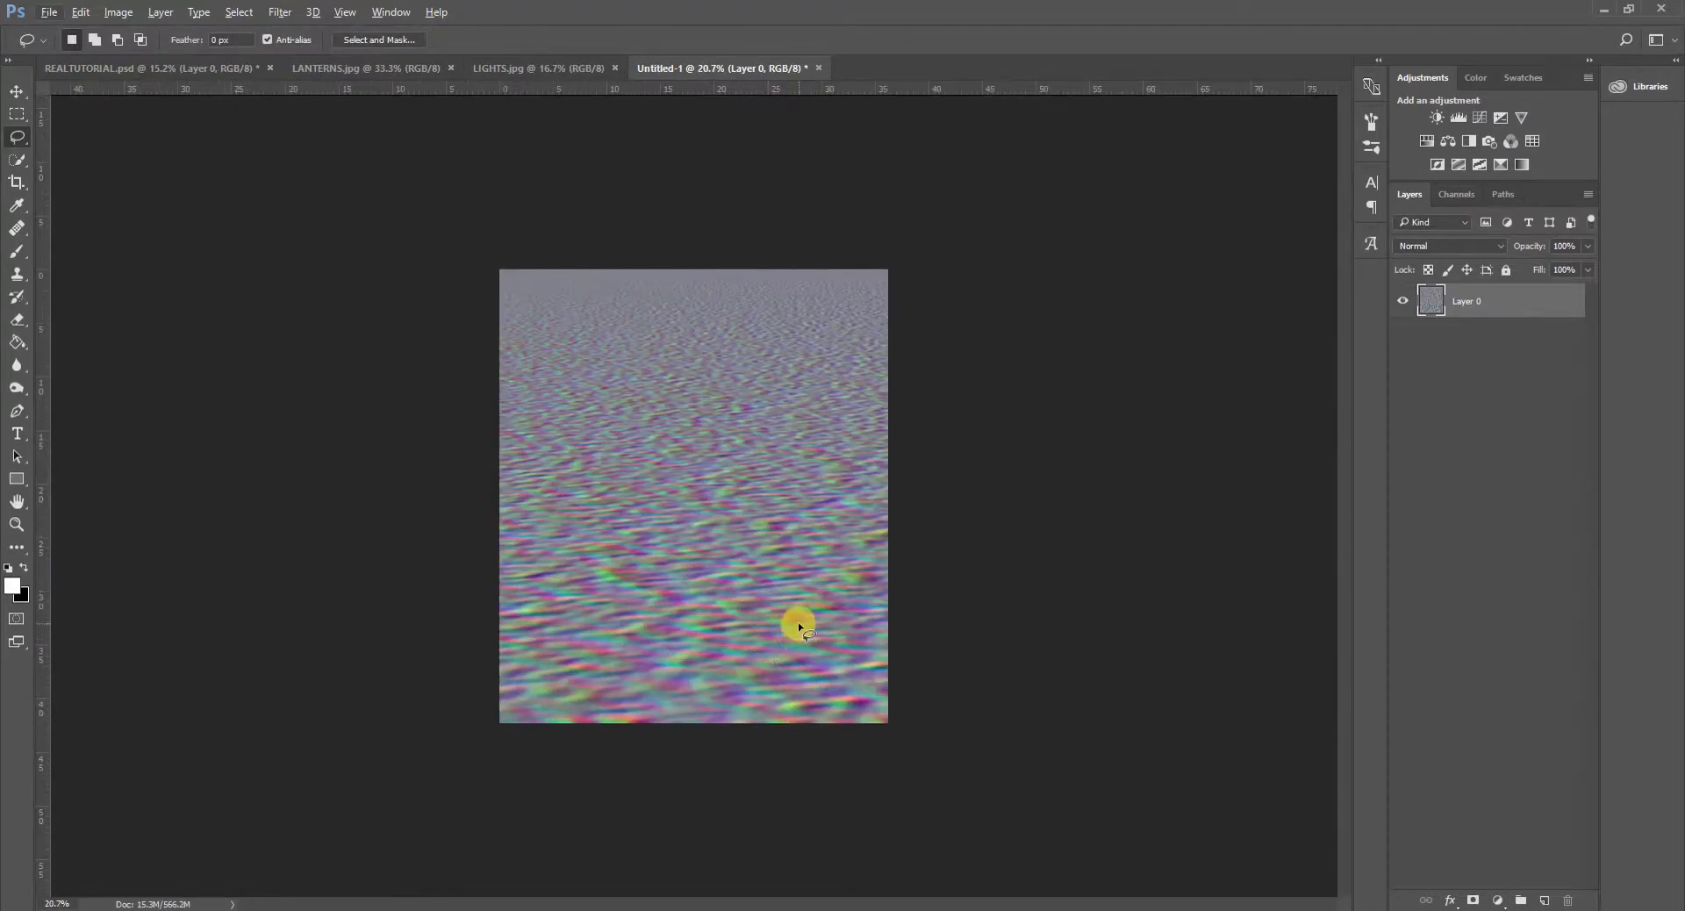
- Examine where the lake's horizon lies in REALTUTORIAL.psd and return to the noise document
{"action": "left_click", "coordinate": [123, 70]}
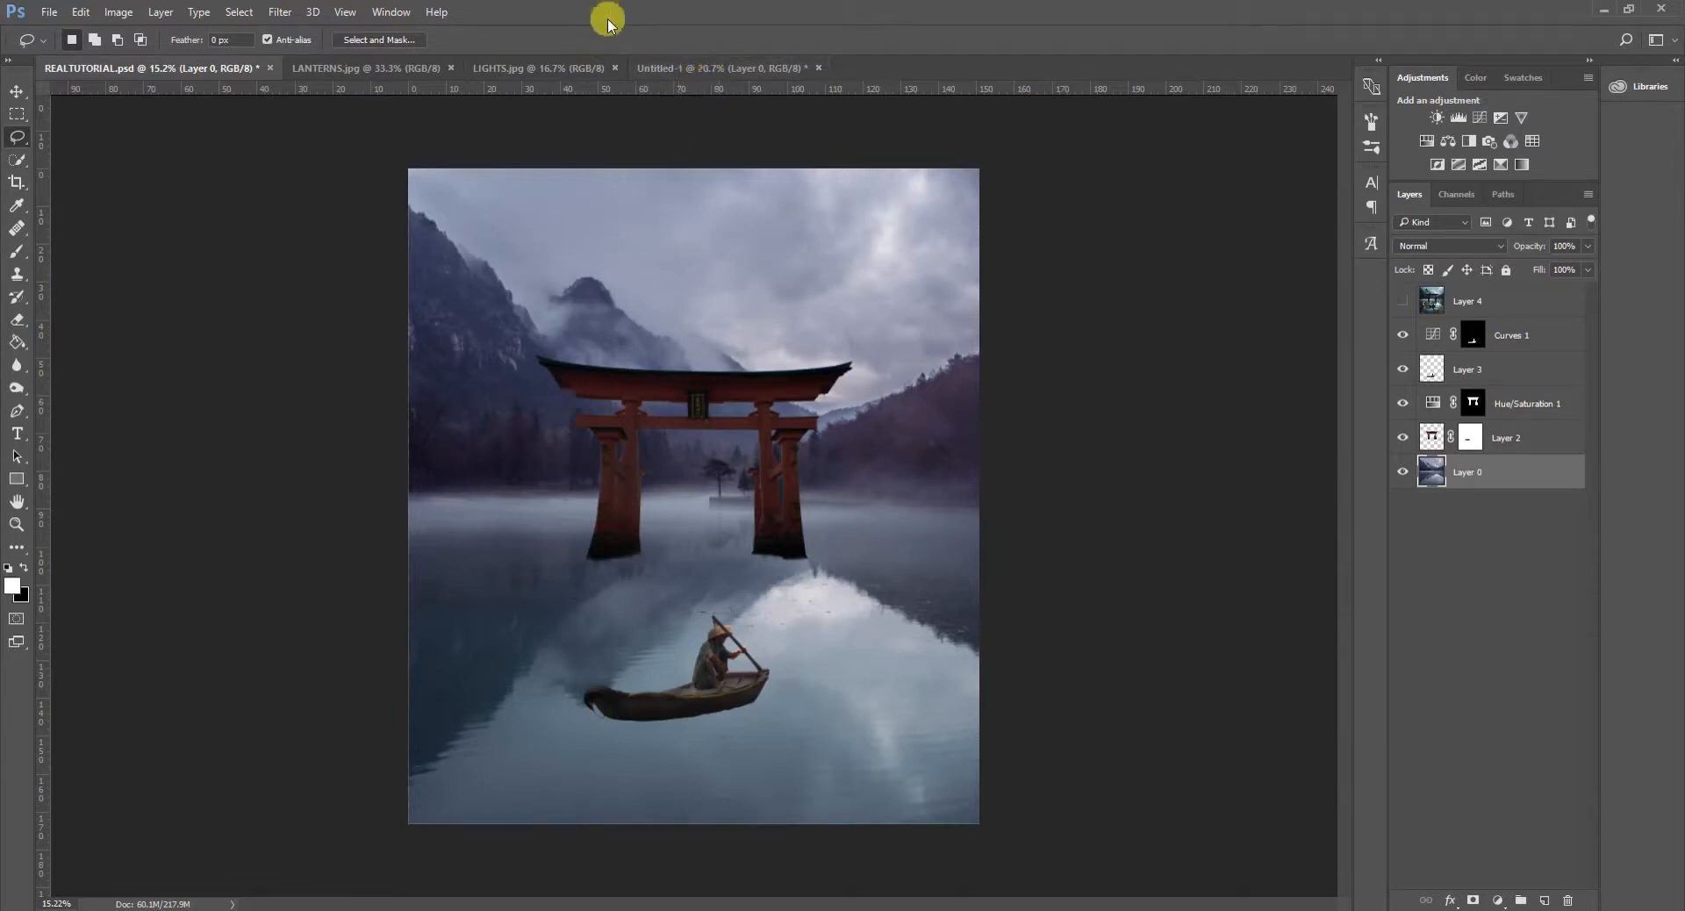
{"action": "left_click_drag", "start_coordinate": [377, 497], "coordinate": [581, 484]}
{"action": "left_click", "coordinate": [301, 461]}
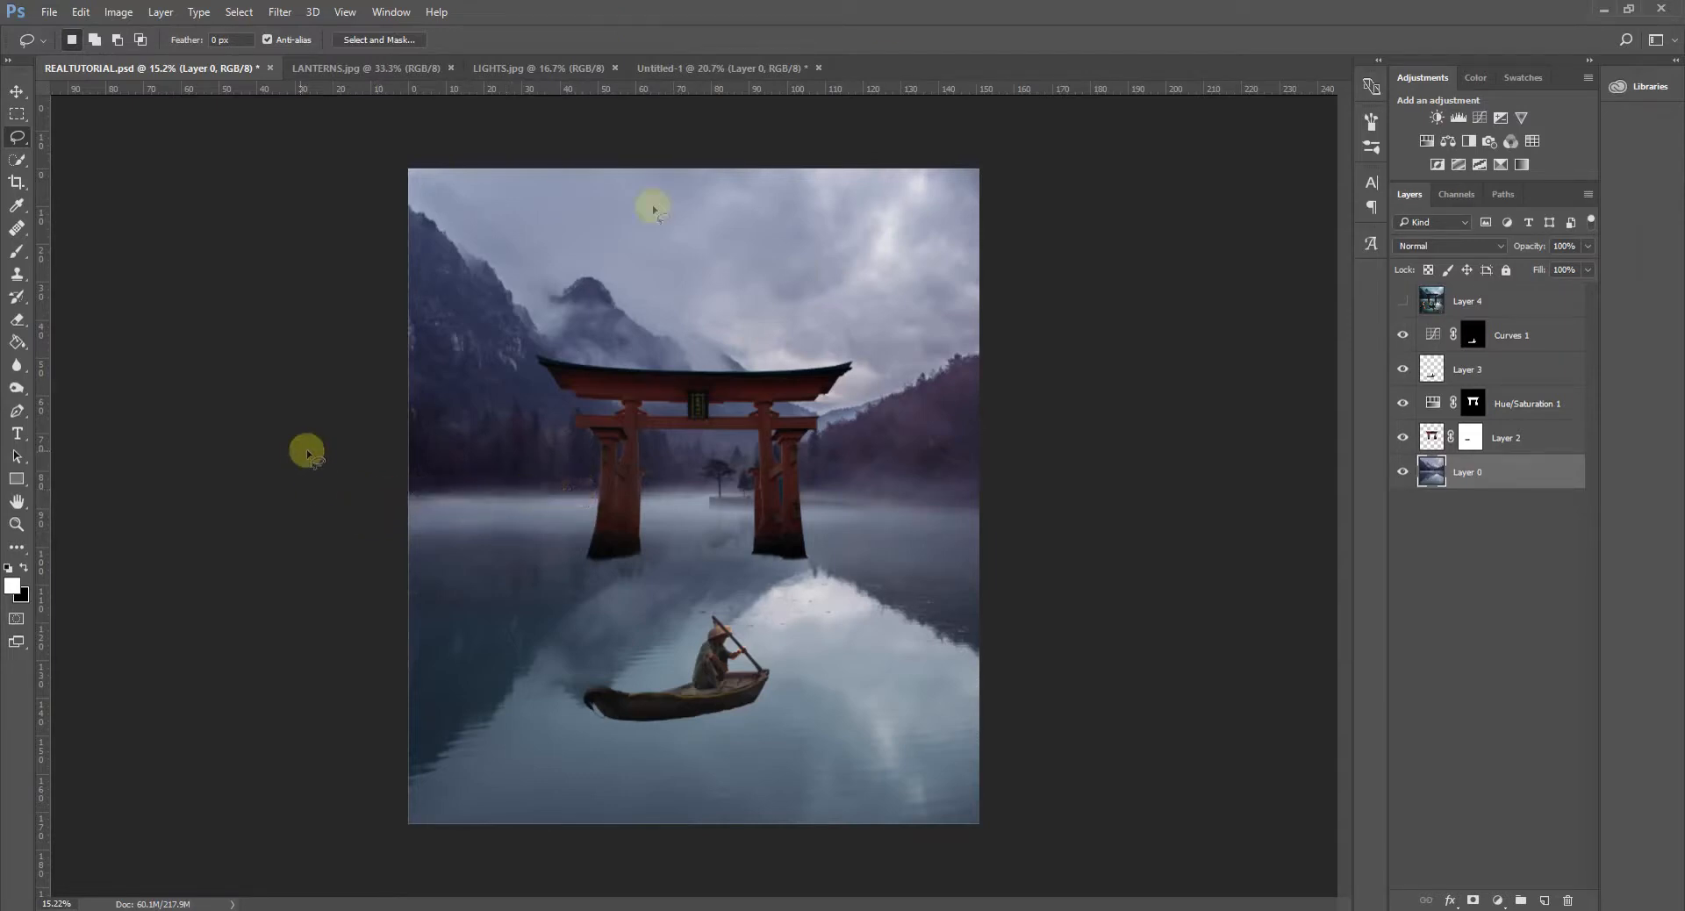
{"action": "left_click", "coordinate": [716, 69]}
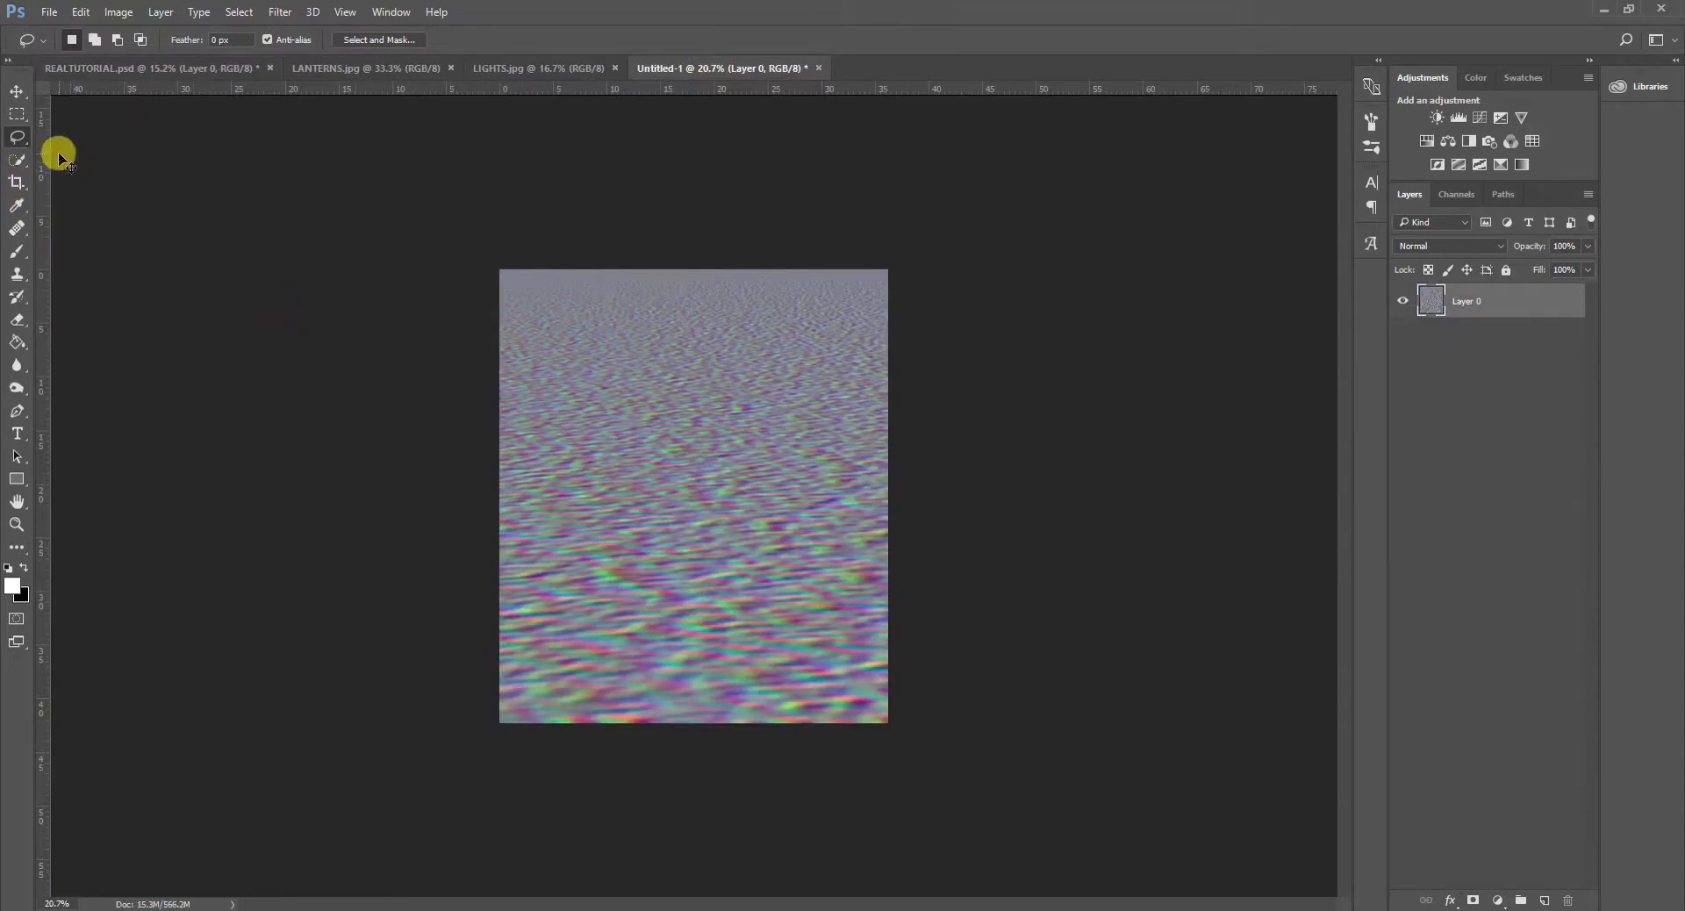
{"action": "key", "text": "ctrl+t"}
{"action": "right_click", "coordinate": [776, 381]}
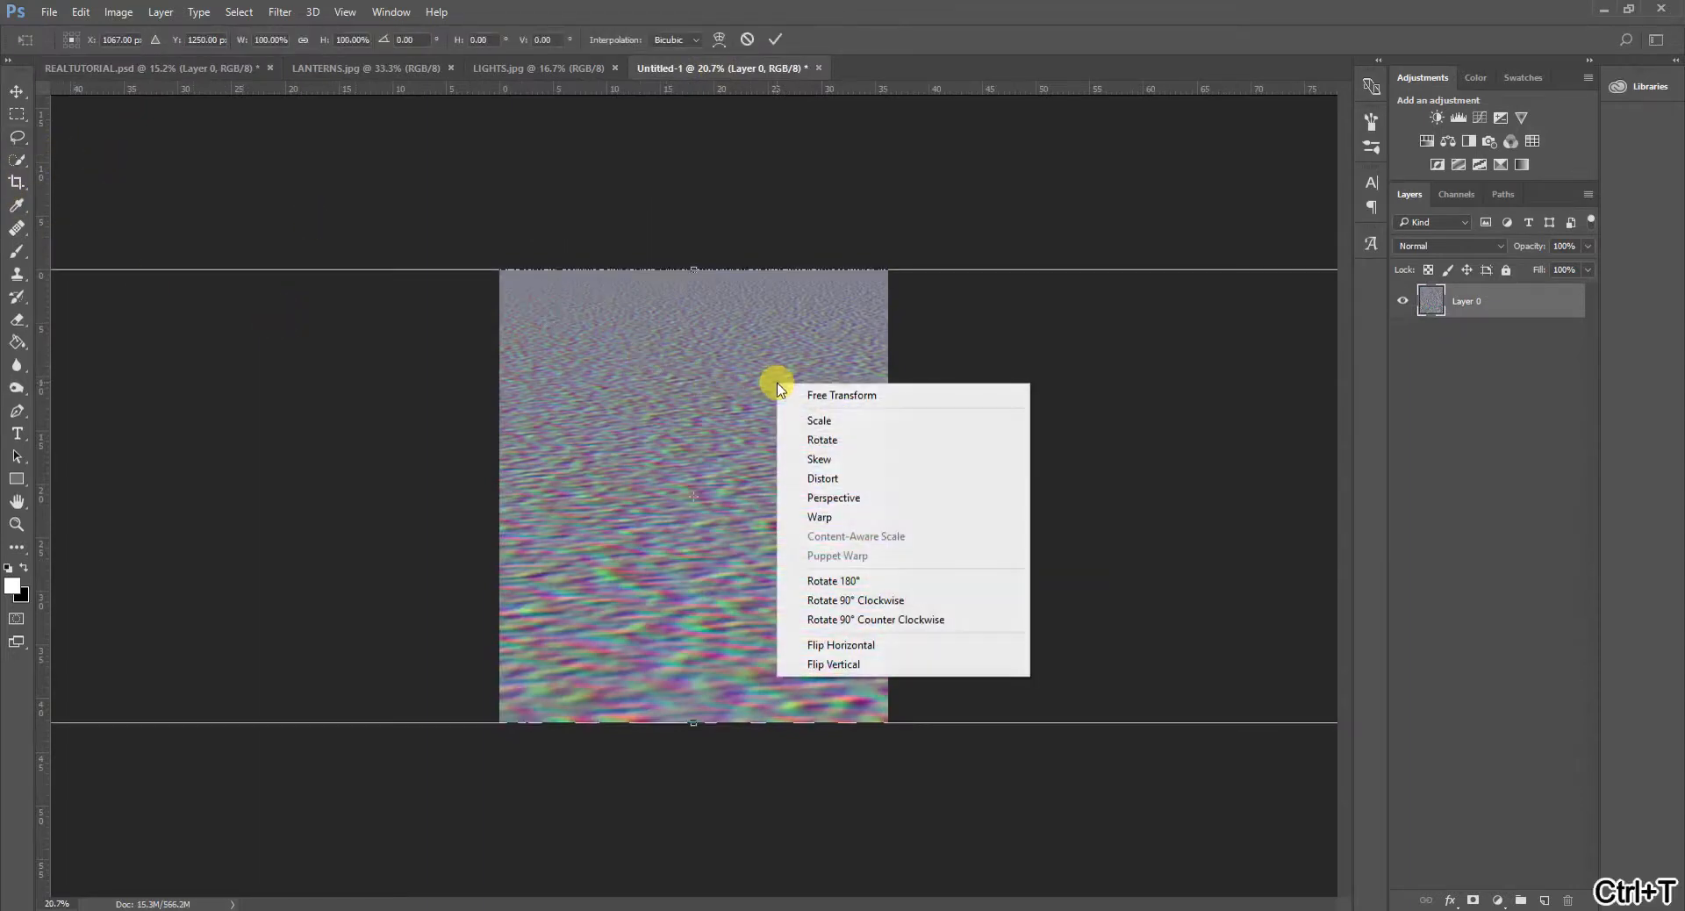
{"action": "left_click", "coordinate": [846, 478]}
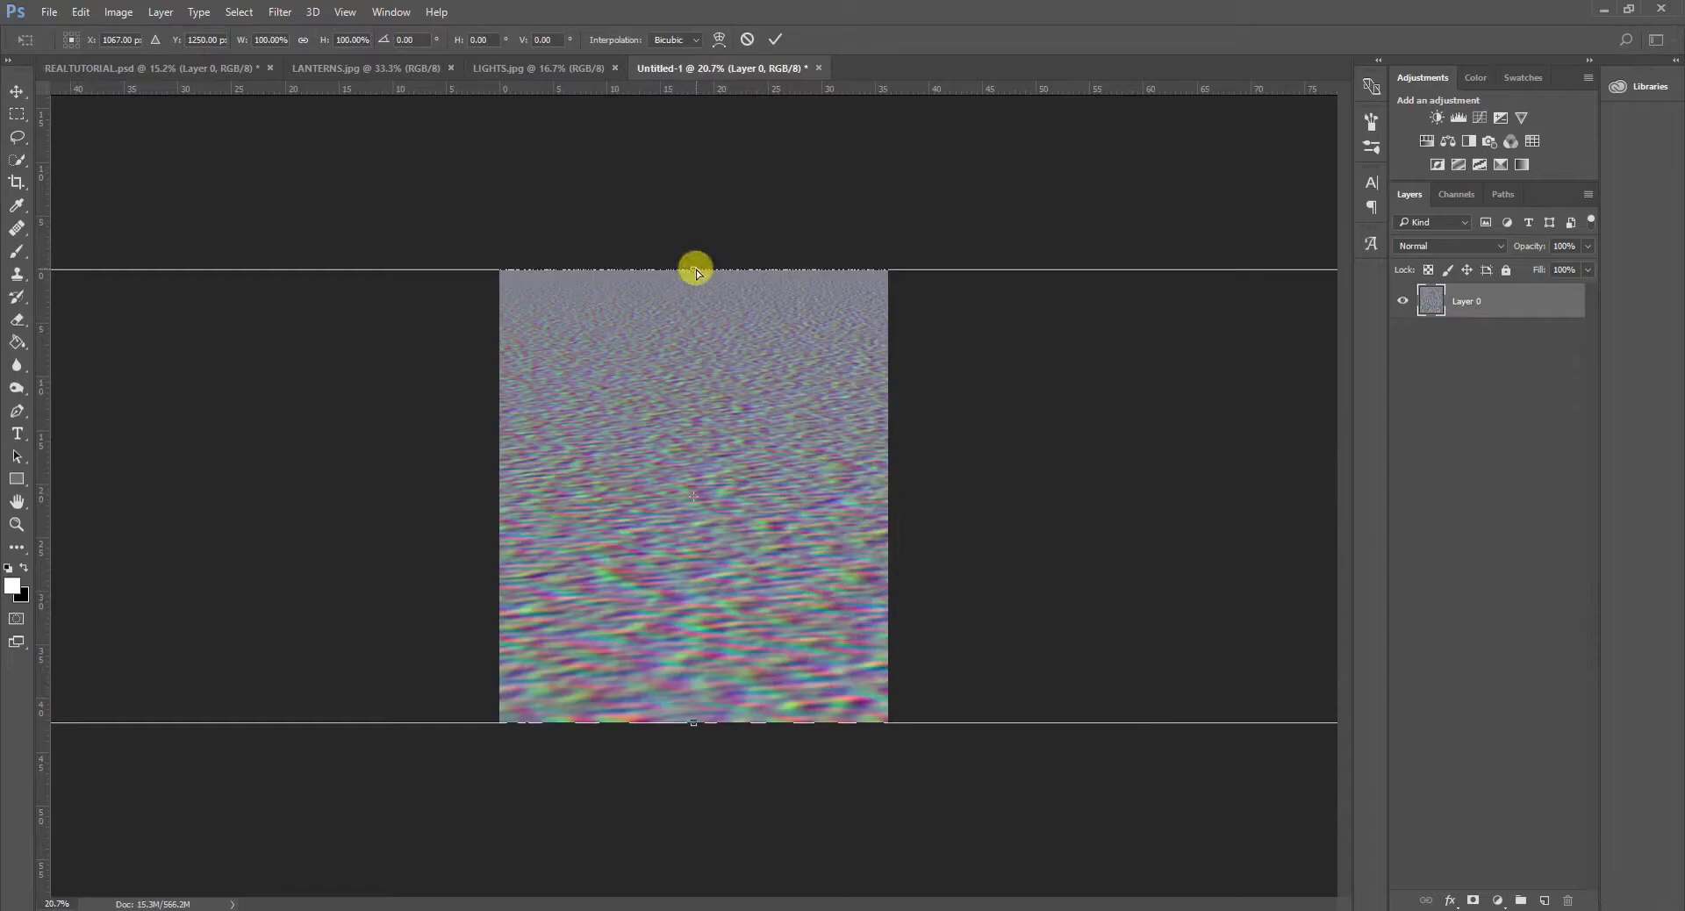
{"action": "left_click", "coordinate": [175, 69]}
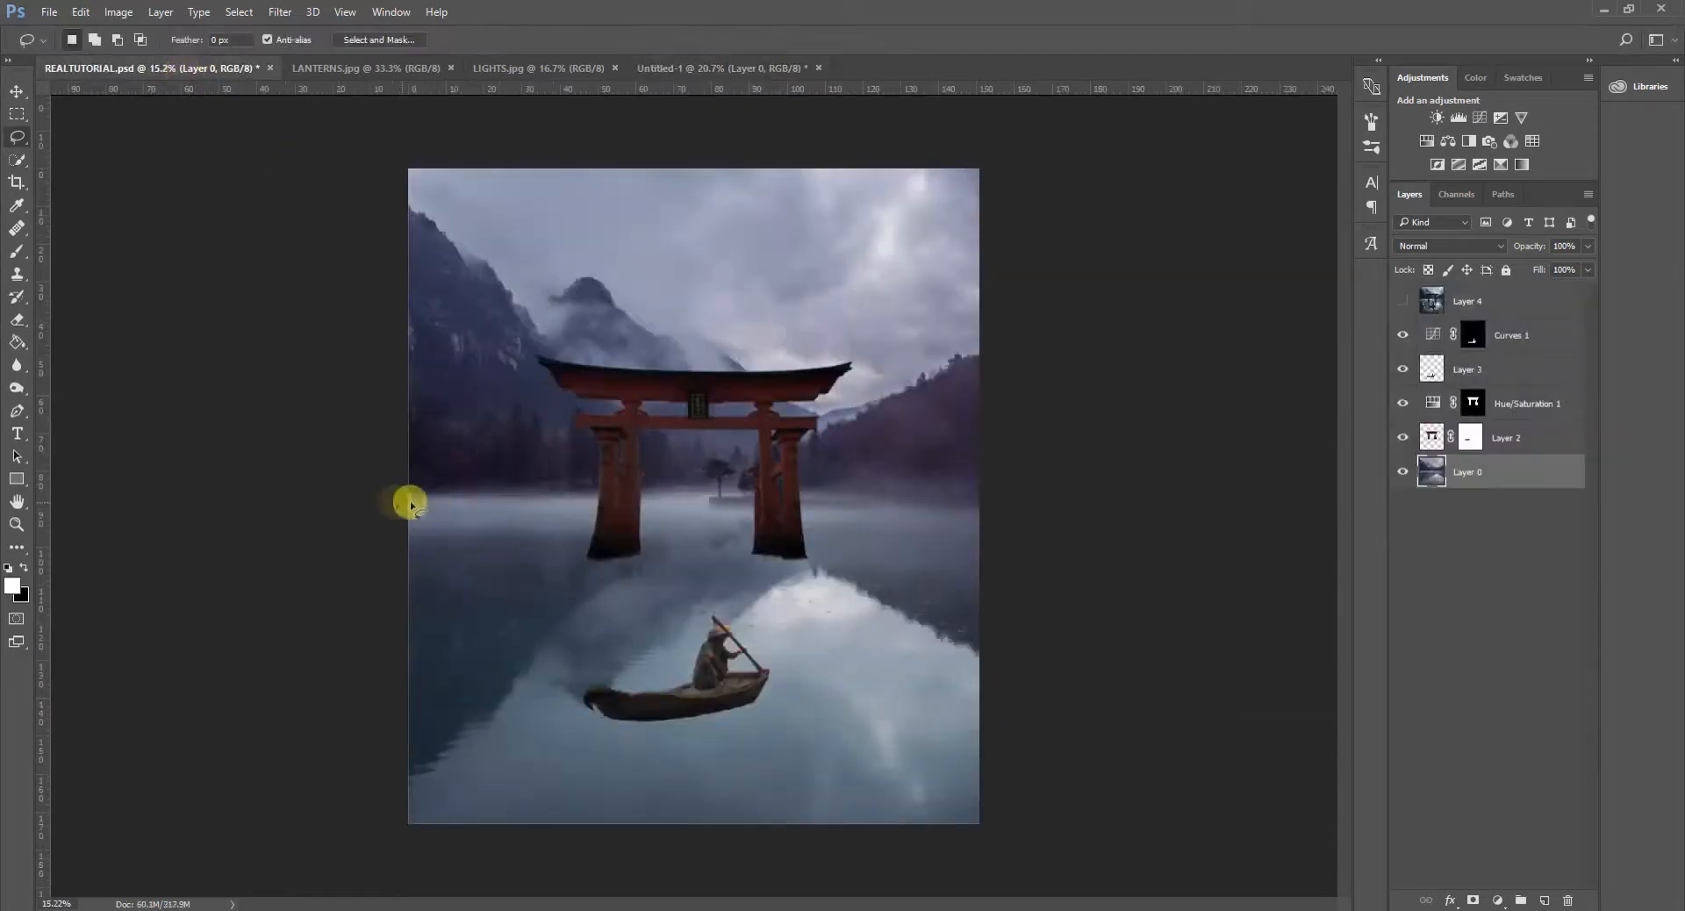
{"action": "left_click", "coordinate": [715, 67]}
- Scale the noise layer's height to about 53.67% by lowering its top edge to the lake's horizon level, keeping the bottom edge in place
{"action": "key", "text": "ctrl+t"}
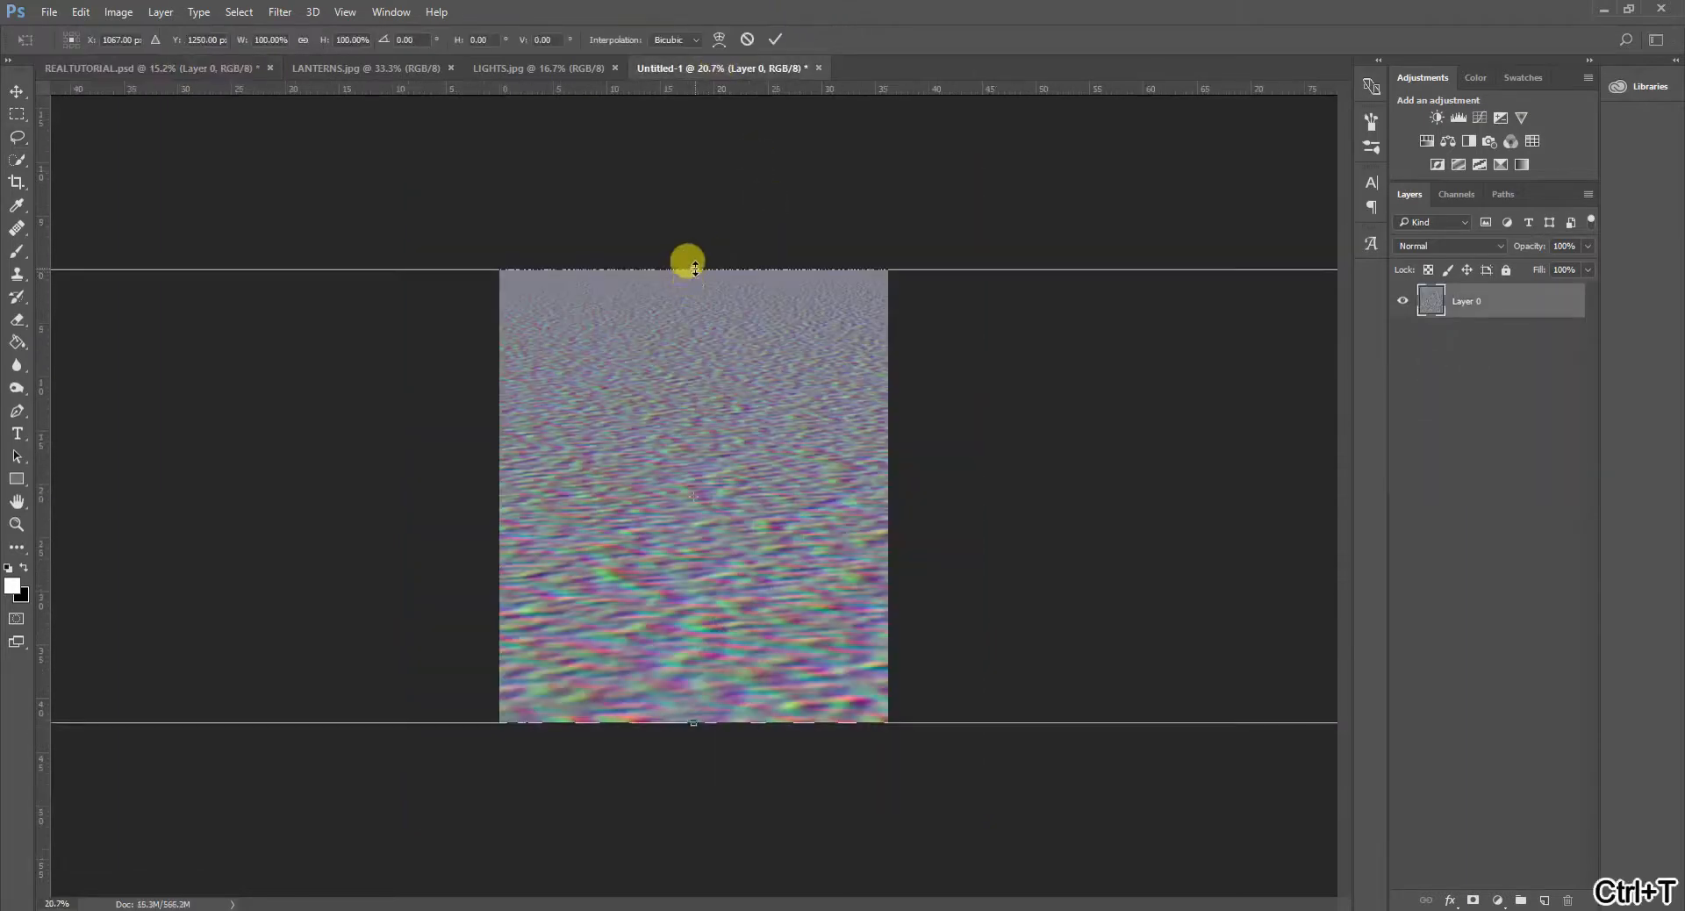
{"action": "right_click", "coordinate": [680, 291]}
{"action": "left_click", "coordinate": [741, 398]}
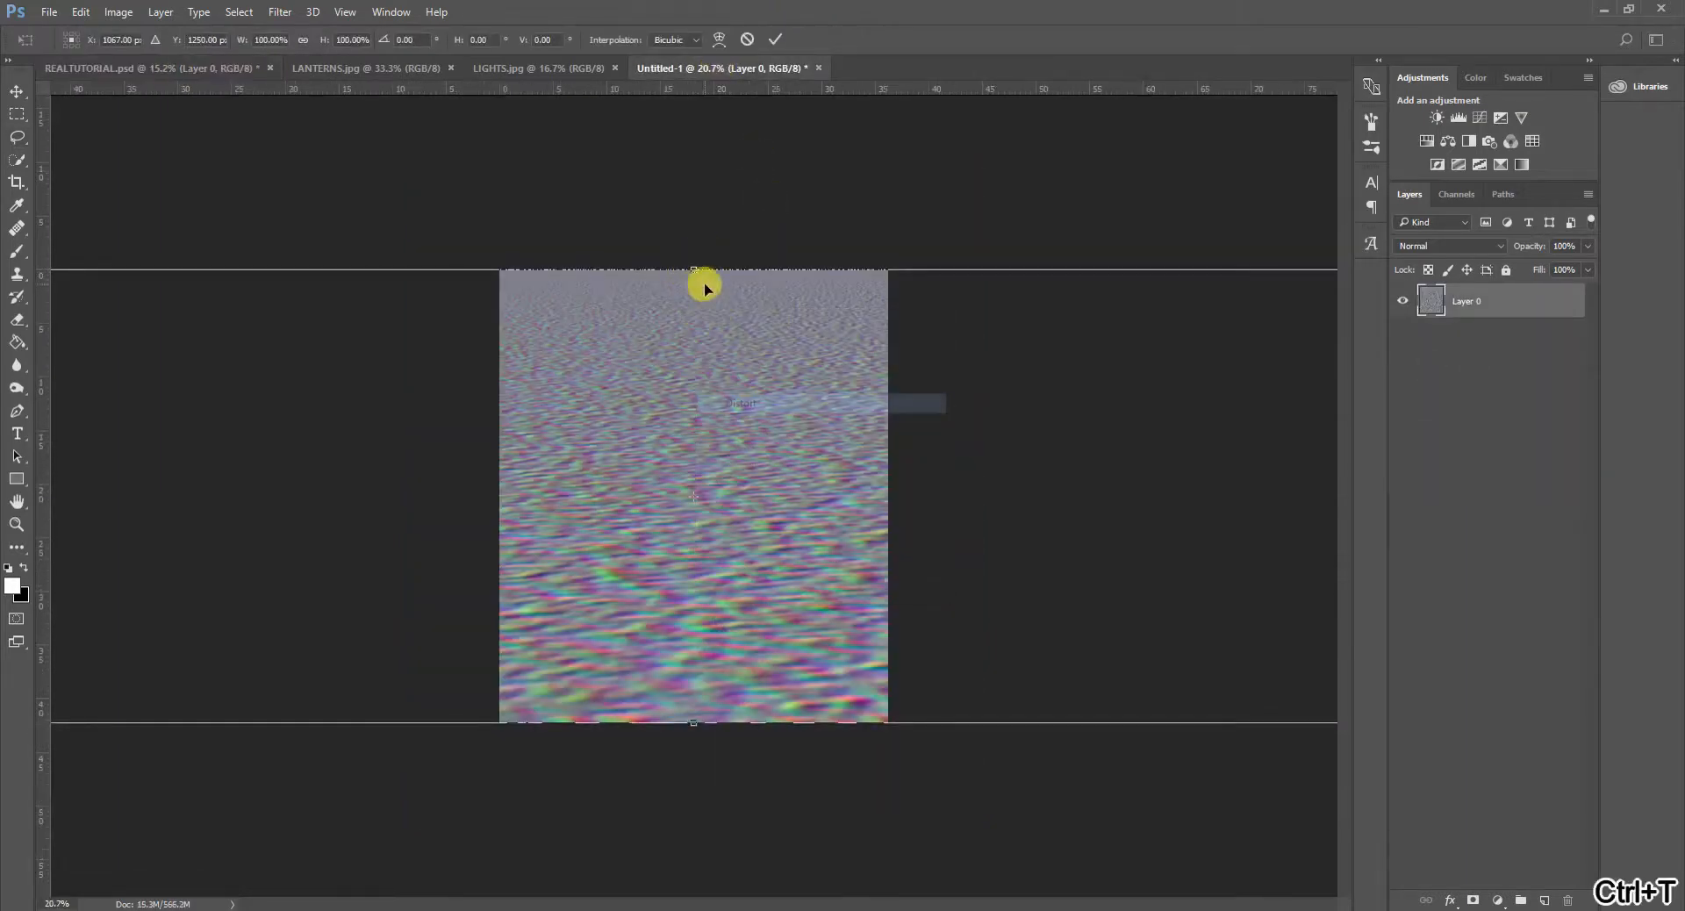
{"action": "left_click_drag", "start_coordinate": [694, 277], "coordinate": [696, 483]}
{"action": "key", "text": "l"}
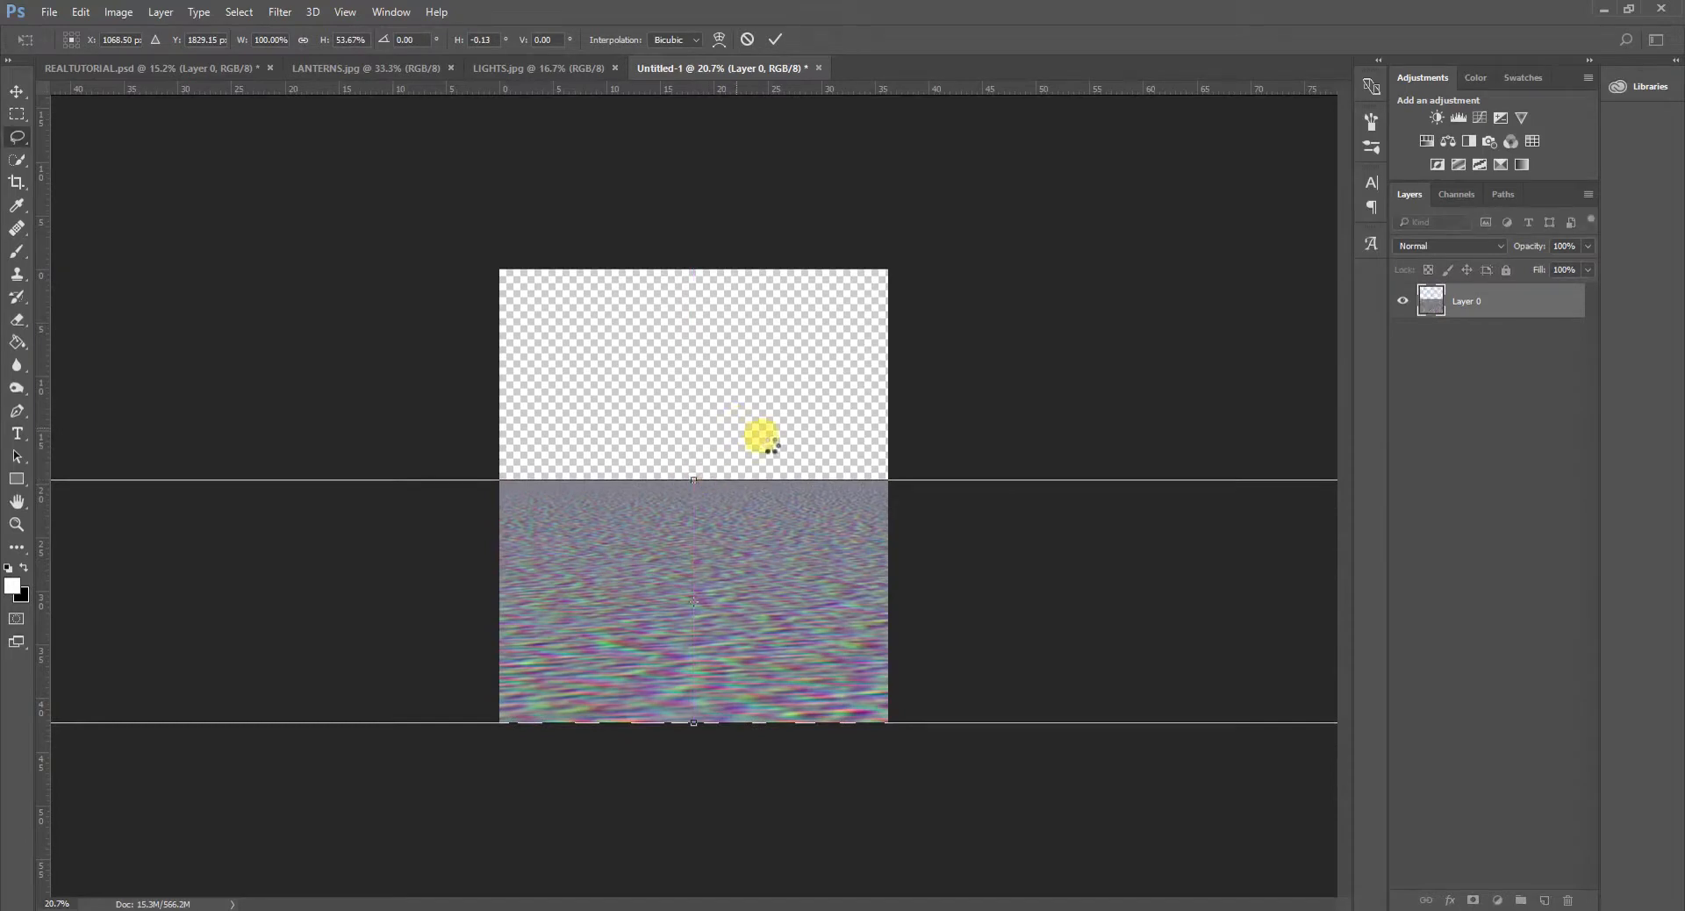
{"action": "key", "text": "Return"}
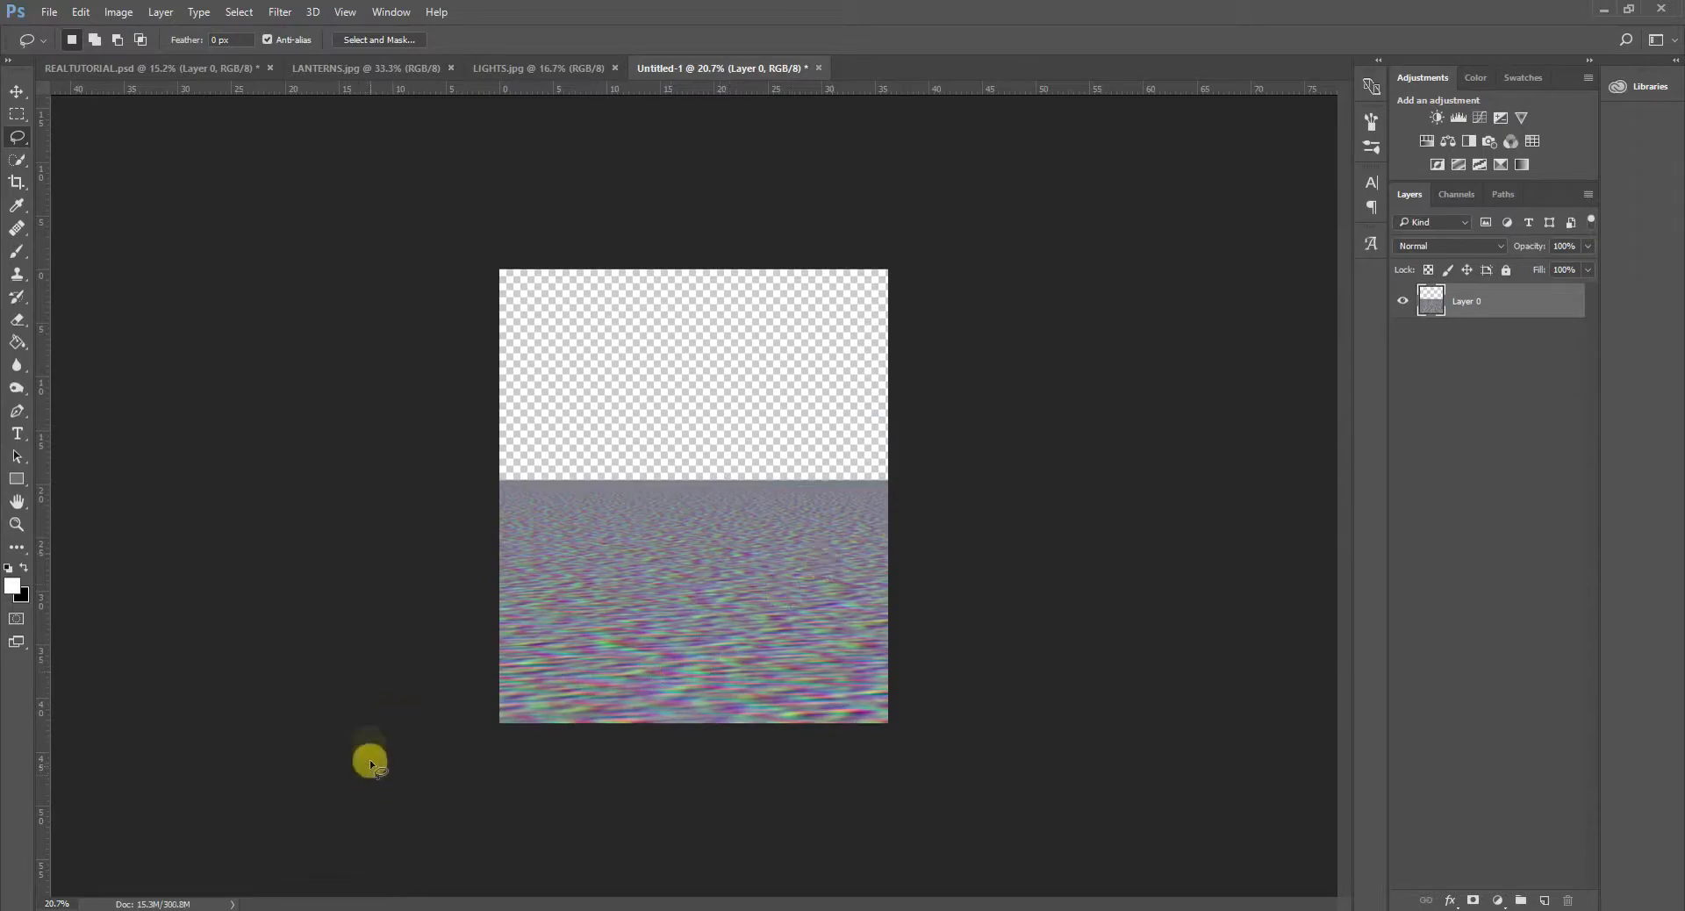
- Try to save the noise document as DISPLACEMENT MAP.psd in the Tutoriaali folder
{"action": "scroll", "coordinate": [421, 735], "scroll_direction": "down", "scroll_amount": 2}
{"action": "scroll", "coordinate": [430, 741], "scroll_direction": "up", "scroll_amount": 3}
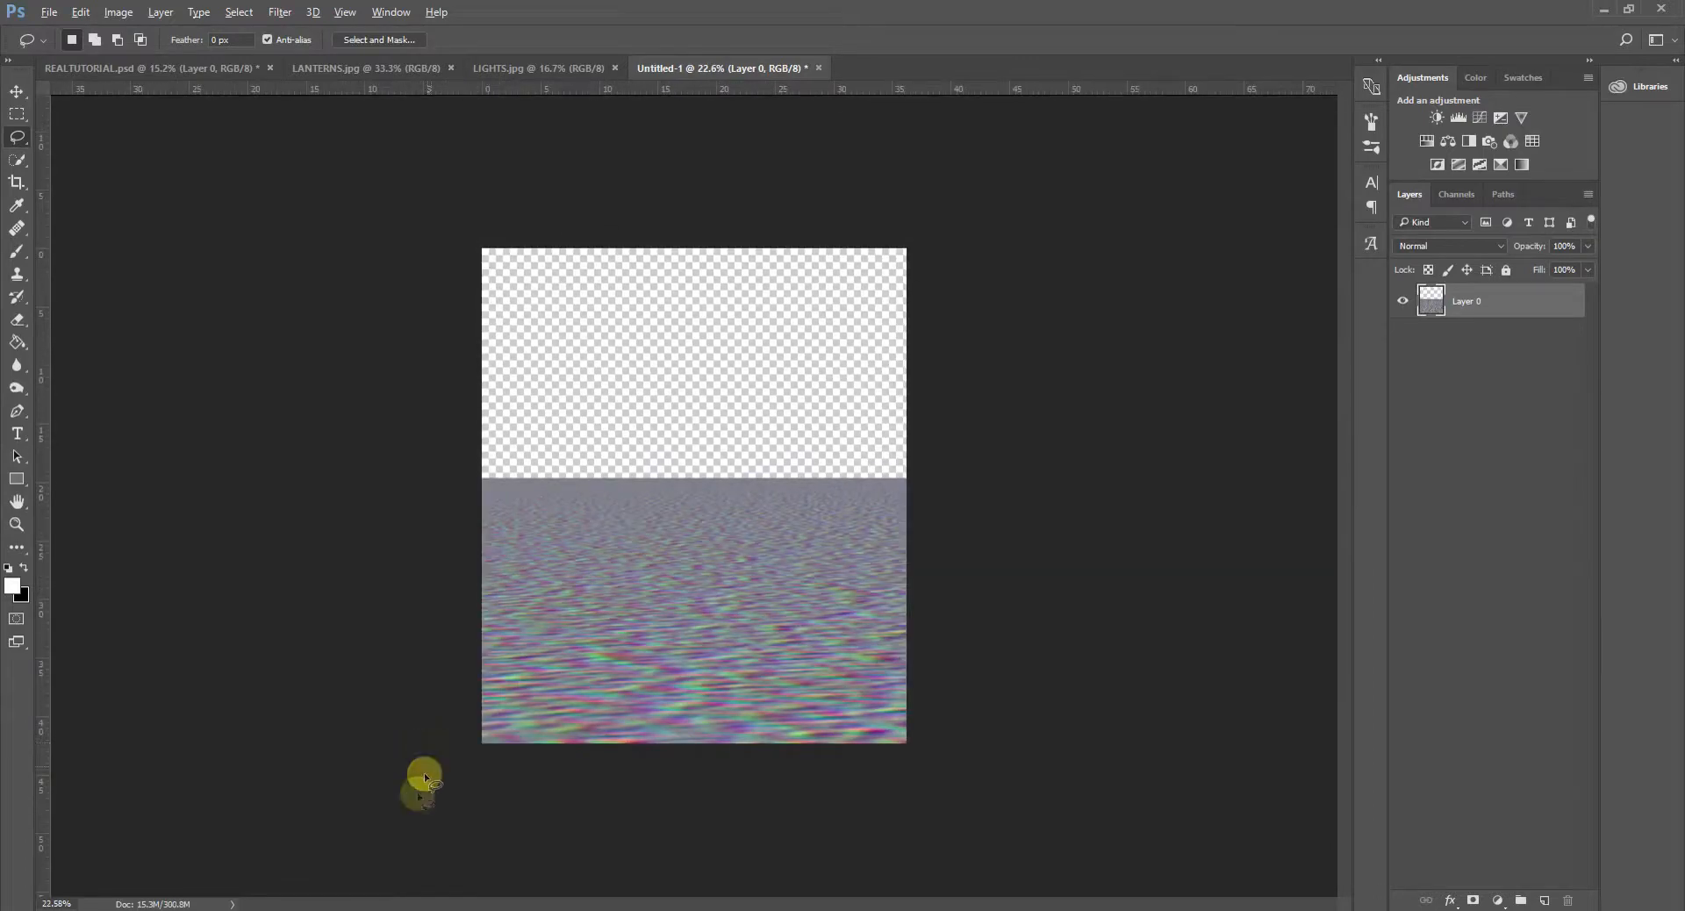
{"action": "left_click", "coordinate": [48, 14]}
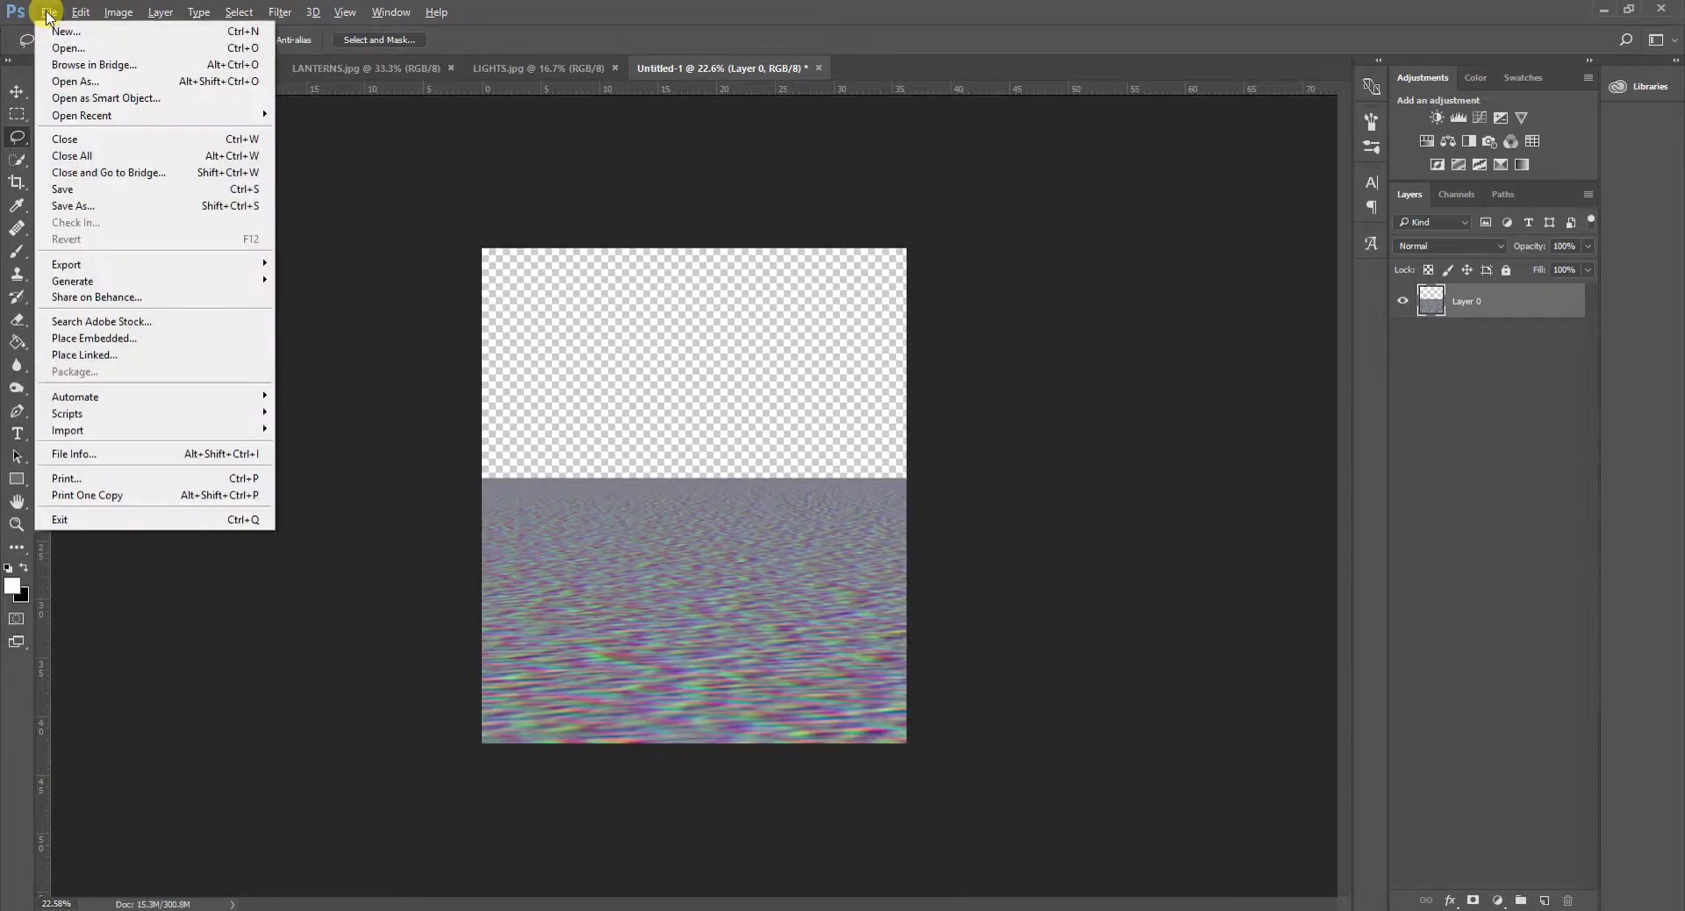
{"action": "left_click", "coordinate": [97, 207]}
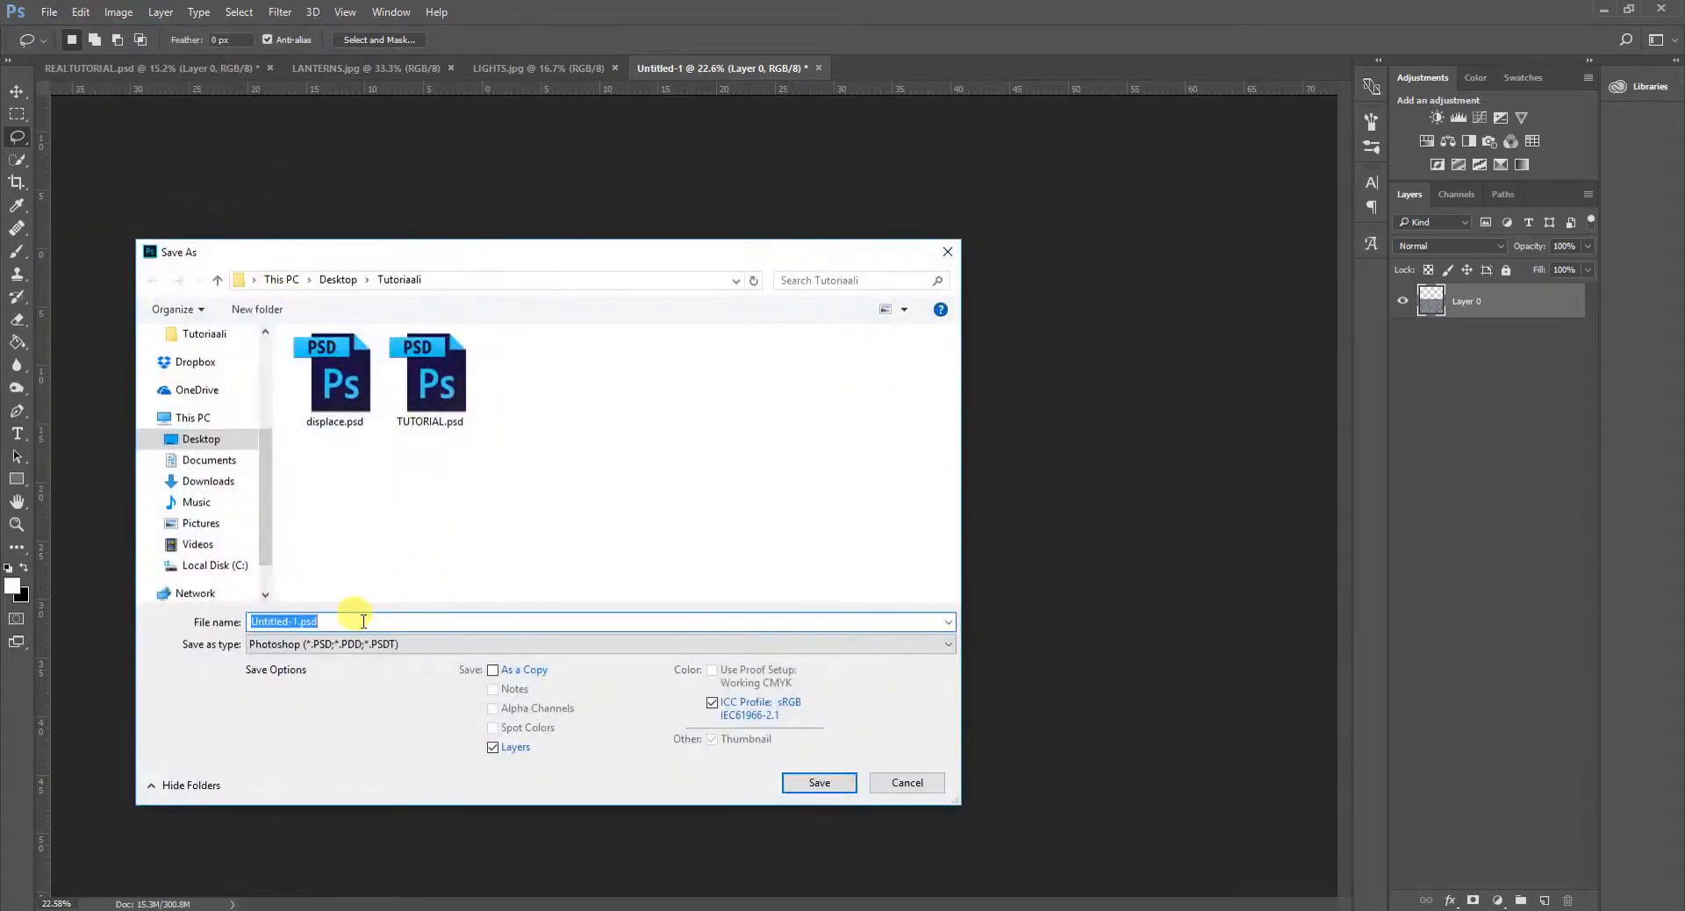
{"action": "type", "text": "DiSPLACEMTN"}
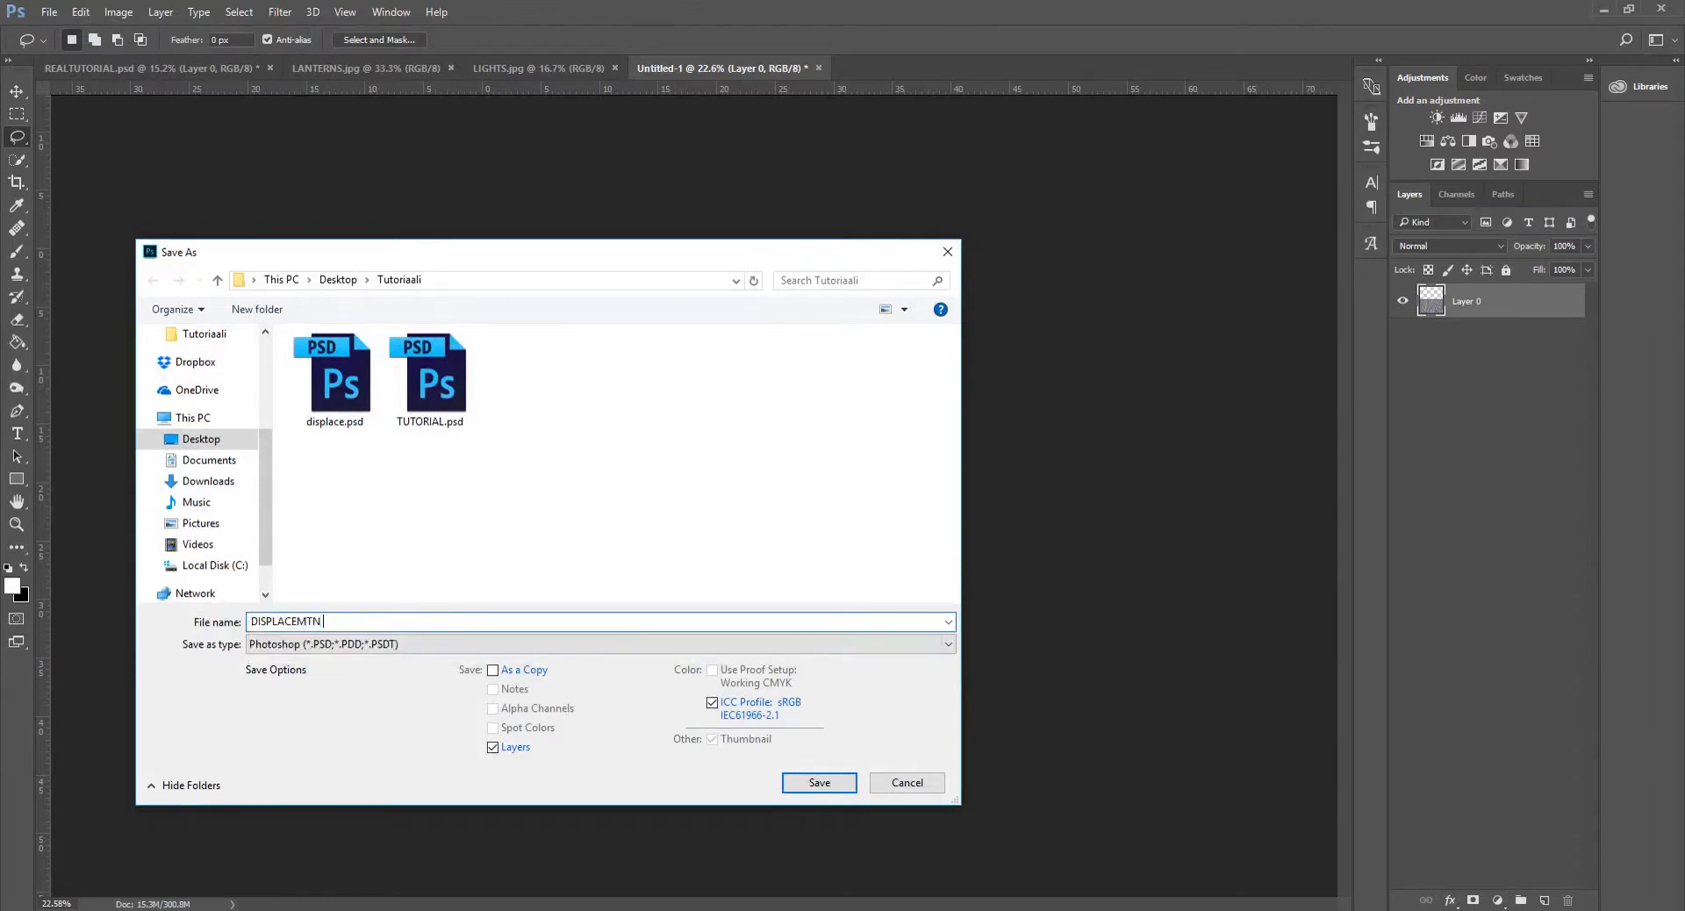
{"action": "key", "text": "BackSpace"}
{"action": "type", "text": "MENT MAP"}
{"action": "left_click", "coordinate": [808, 784]}
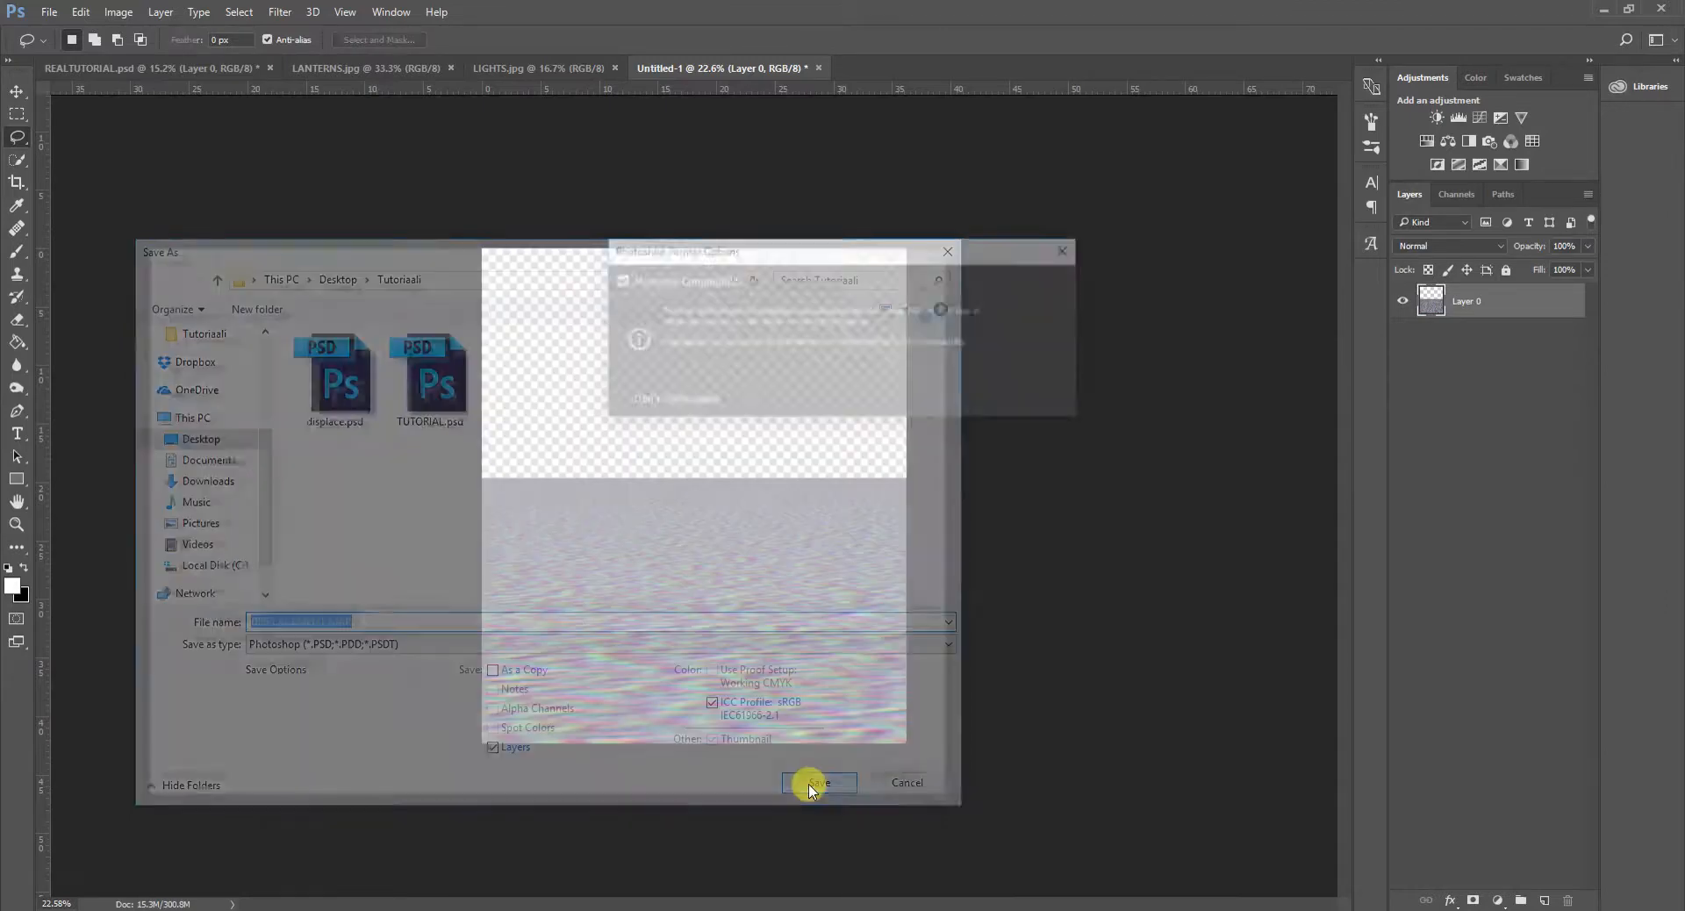
{"action": "left_click", "coordinate": [1055, 283]}
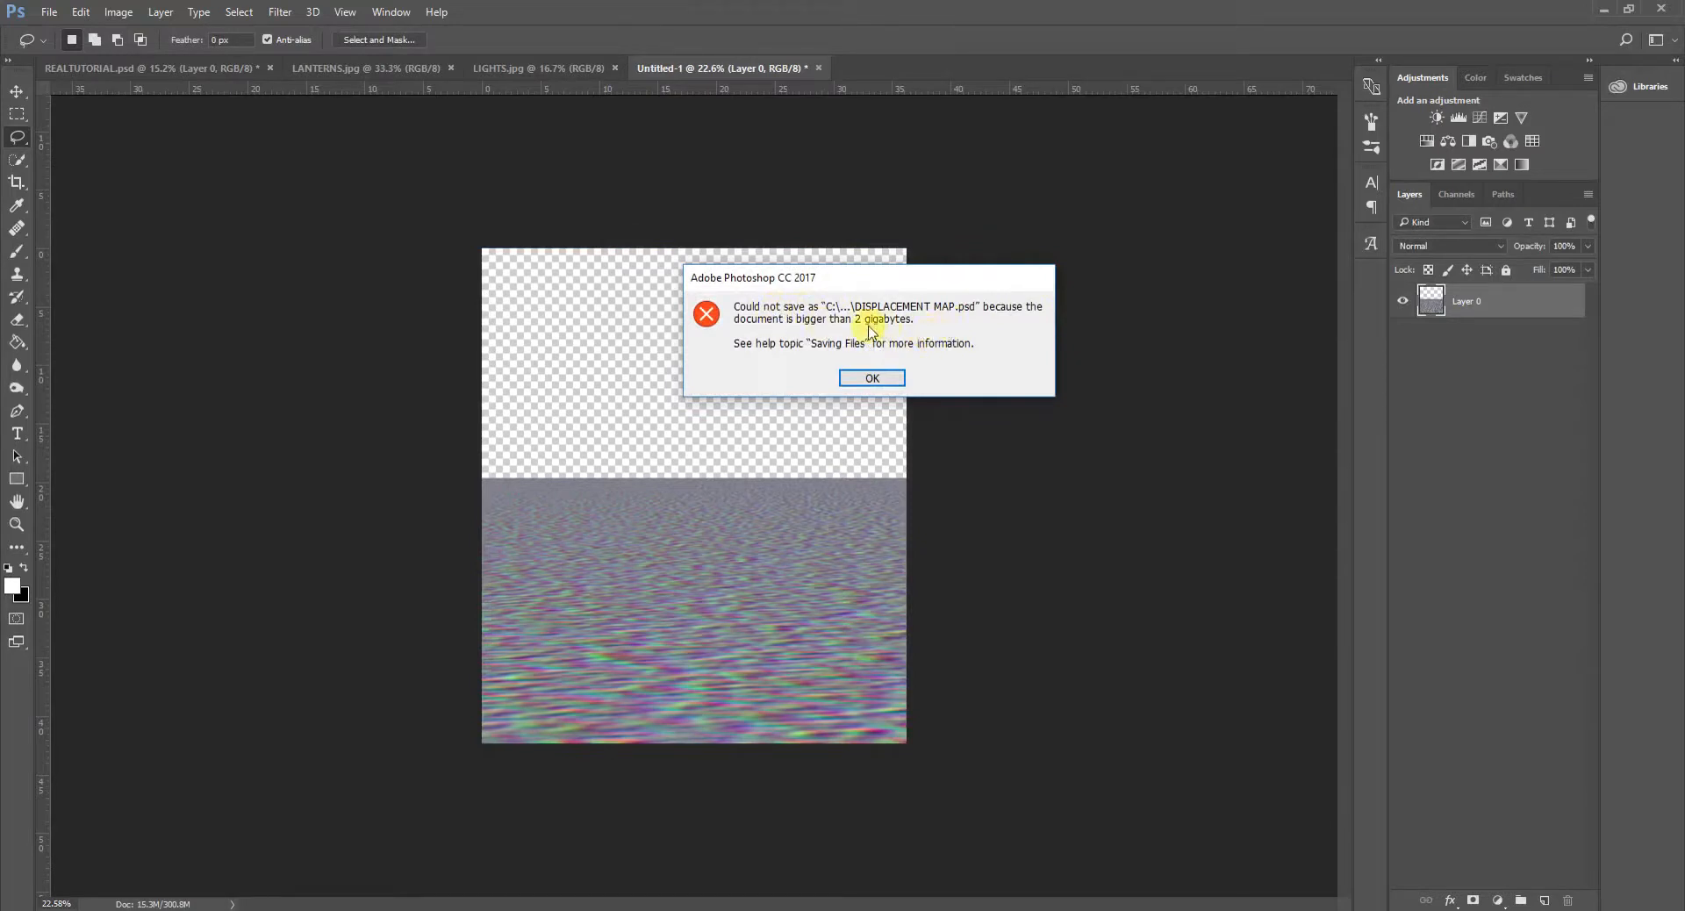
{"action": "left_click", "coordinate": [872, 378]}
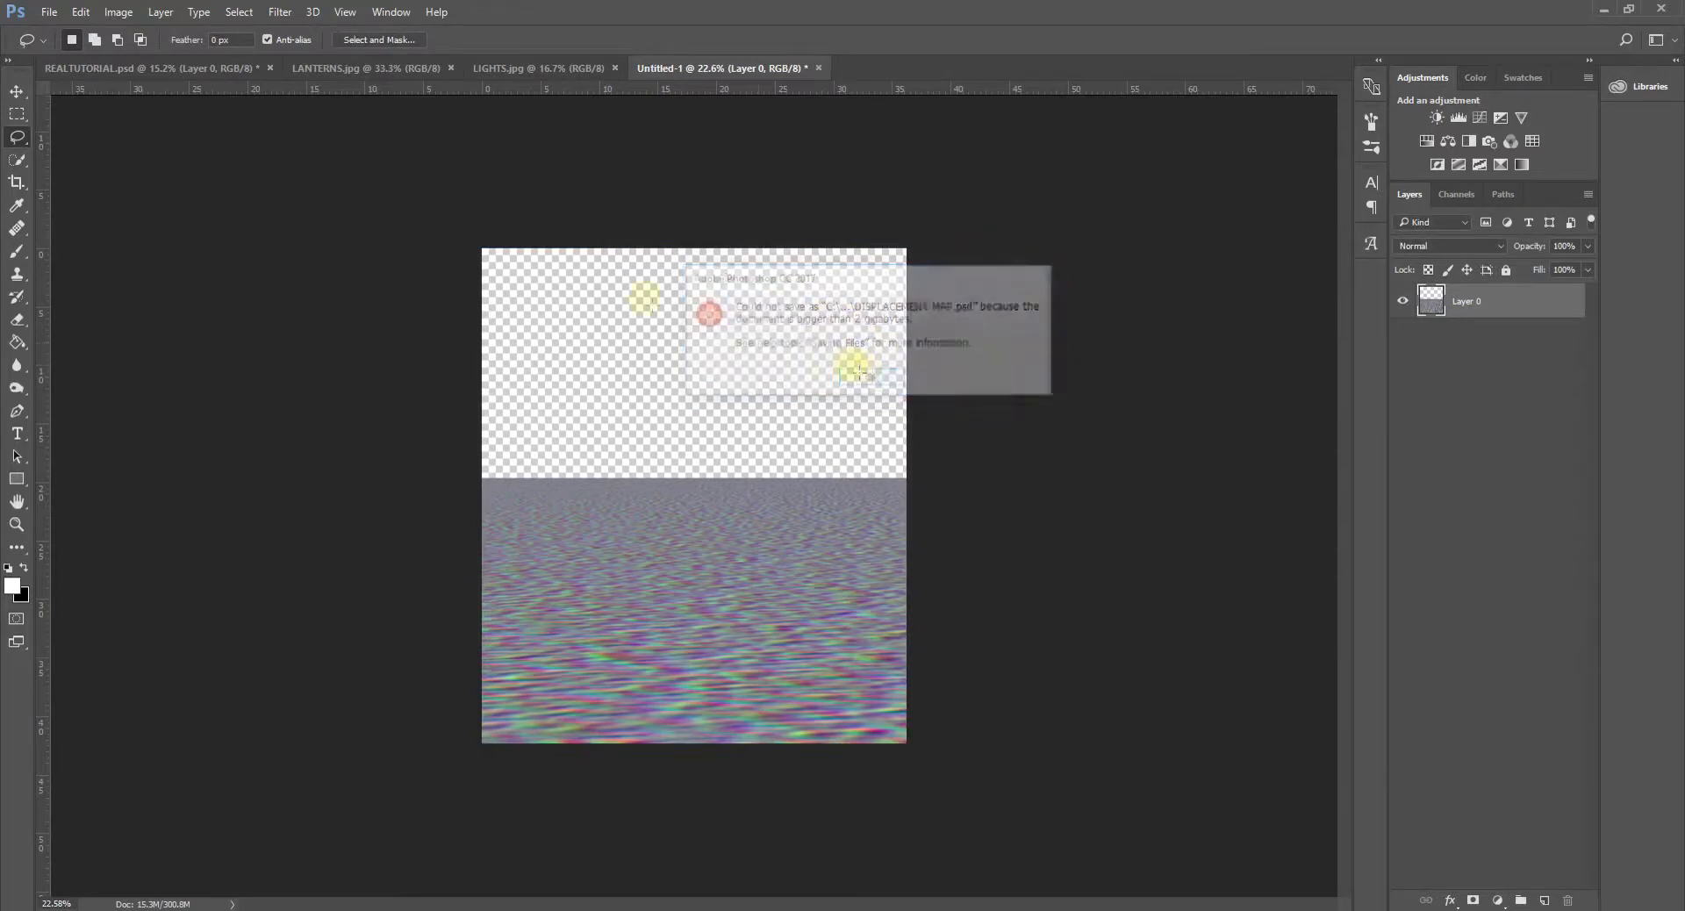
- Copy the noise area within the canvas to a new layer using a rectangular selection, and delete the oversized original Layer 0
{"action": "left_click", "coordinate": [17, 114]}
{"action": "left_click_drag", "start_coordinate": [439, 444], "coordinate": [1053, 800]}
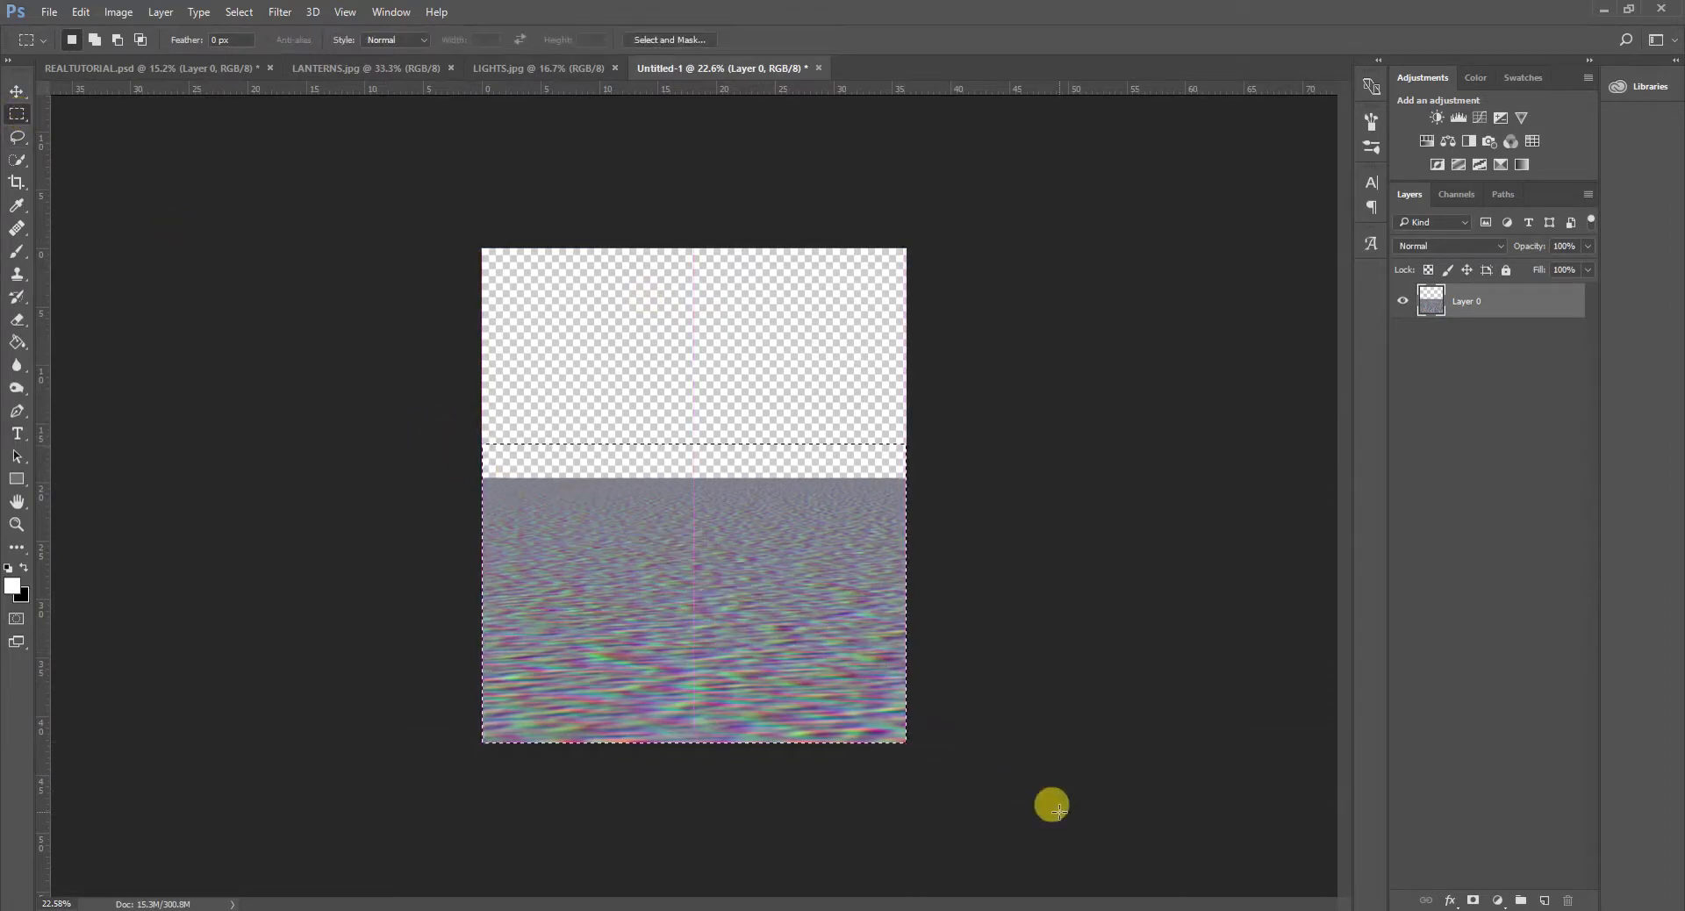
{"action": "key", "text": "ctrl+c"}
{"action": "key", "text": "ctrl+v"}
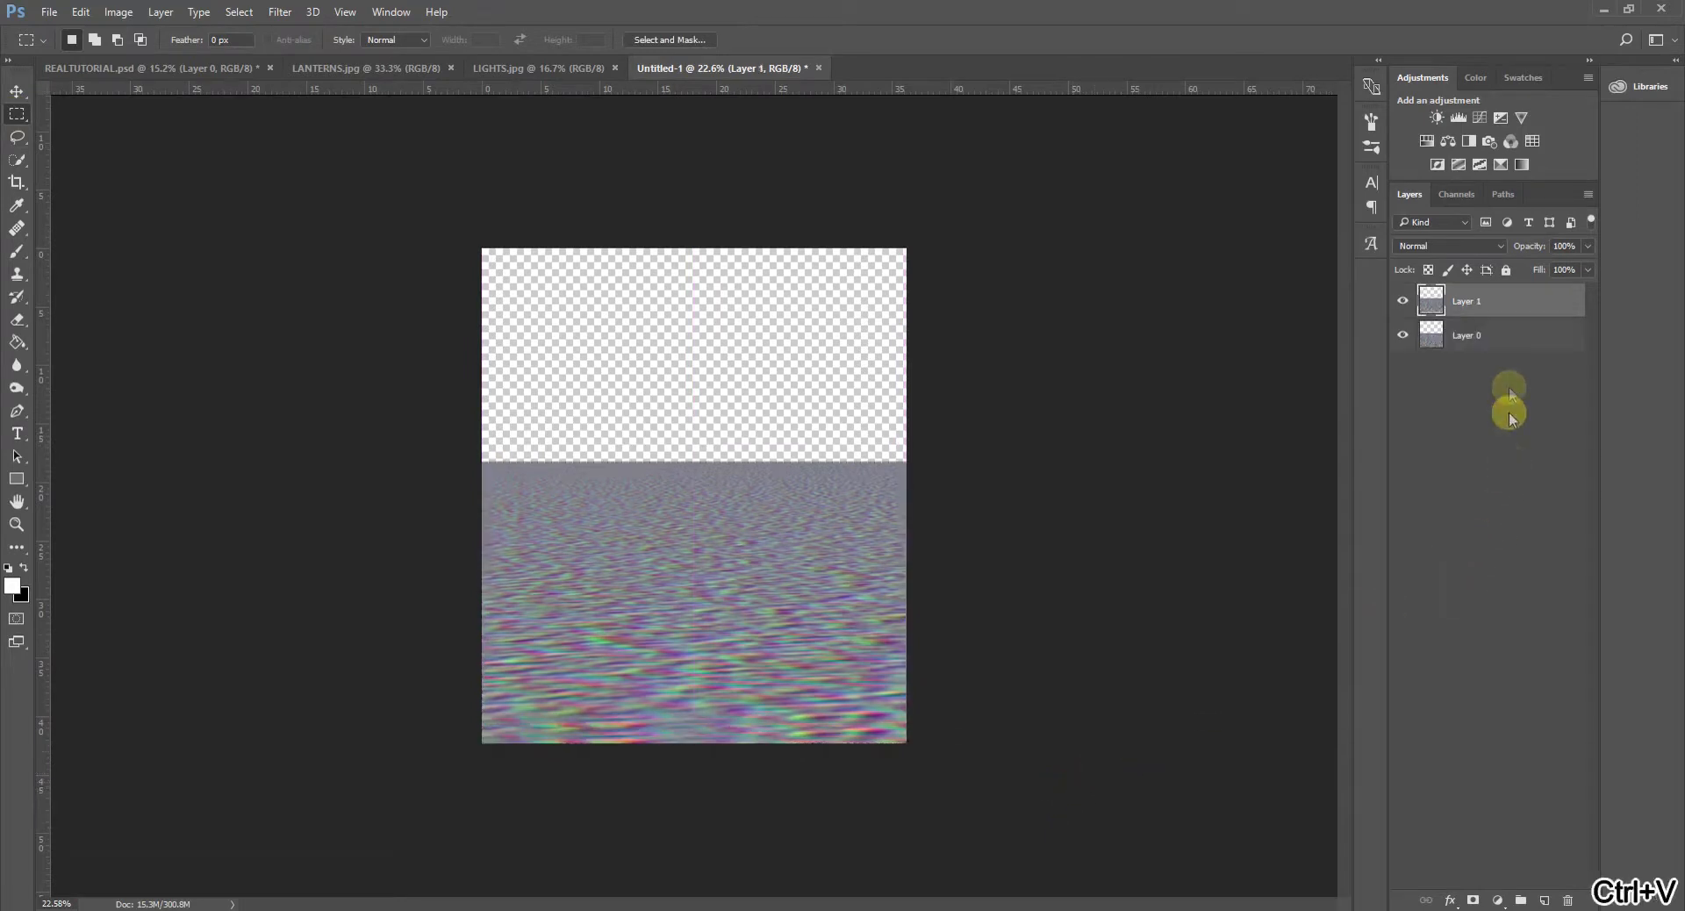
{"action": "left_click", "coordinate": [1511, 340]}
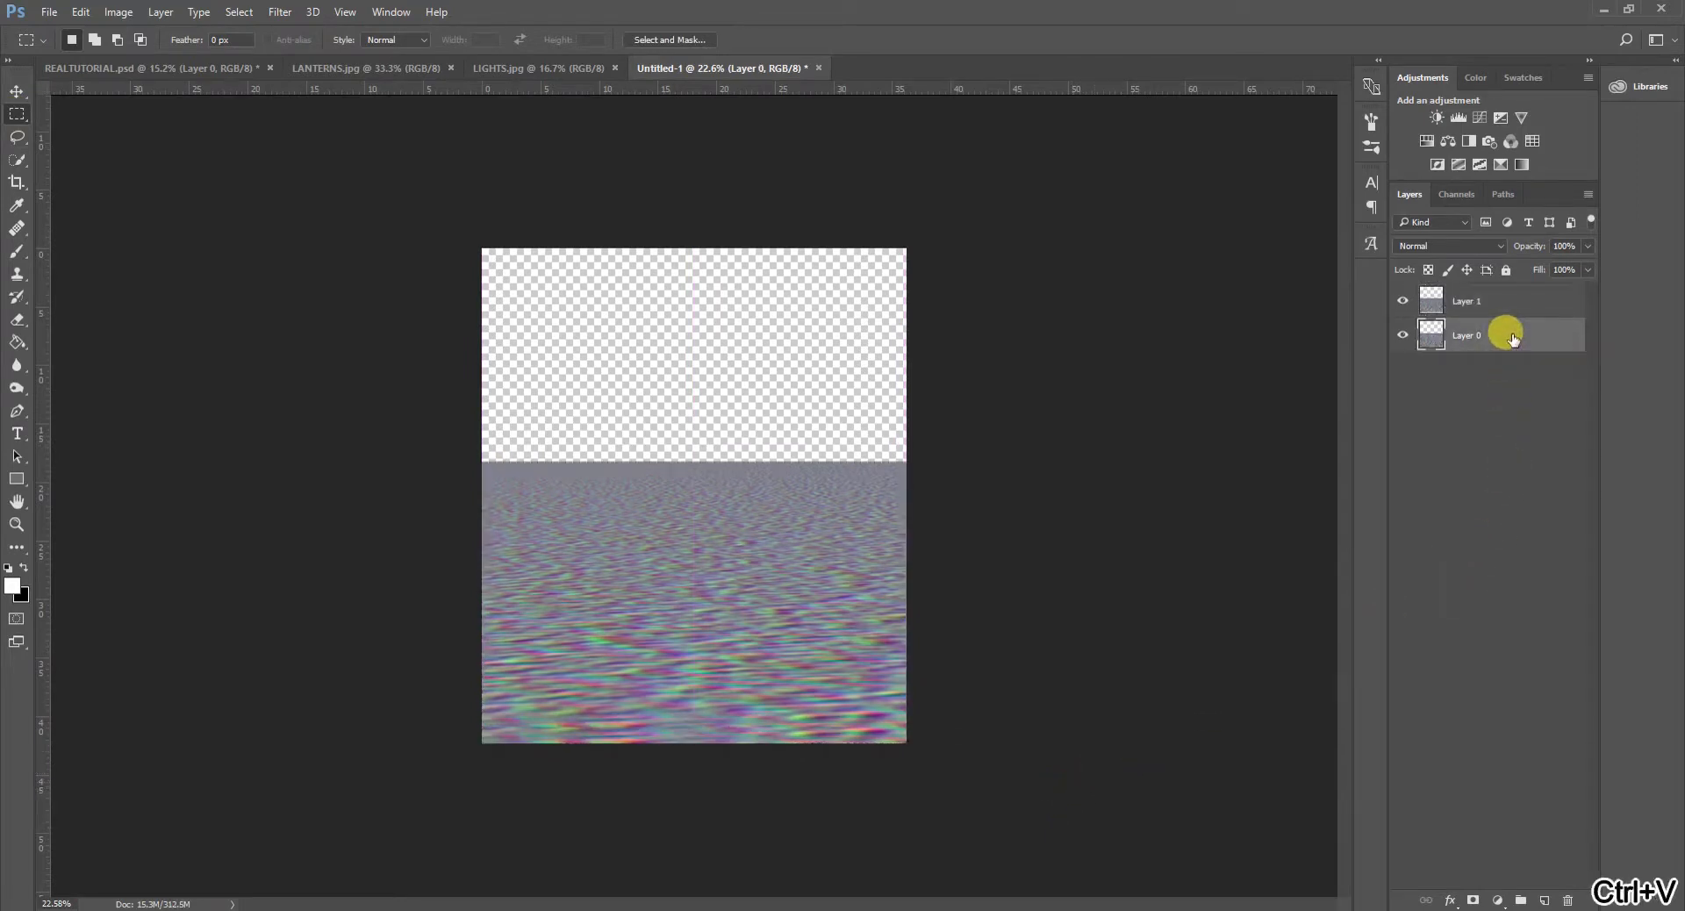
{"action": "key", "text": "Delete"}
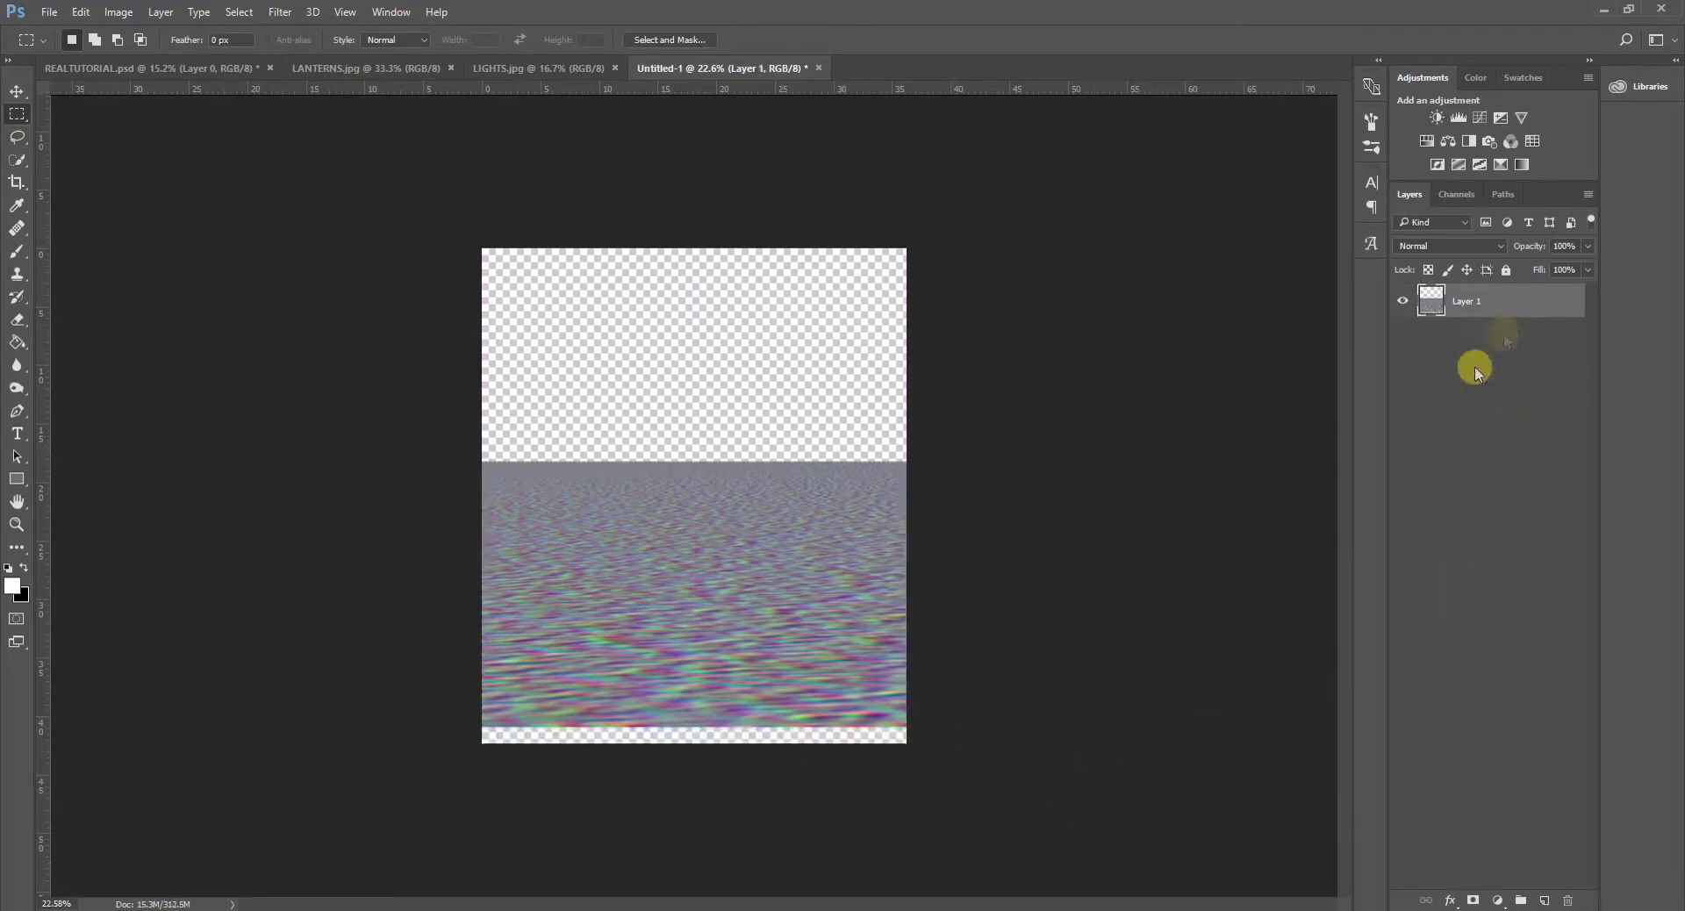
- Move the pasted noise layer straight down about 1.42 cm so it meets the canvas's bottom edge
{"action": "key", "text": "ctrl+t"}
{"action": "left_click_drag", "start_coordinate": [823, 526], "coordinate": [823, 550]}
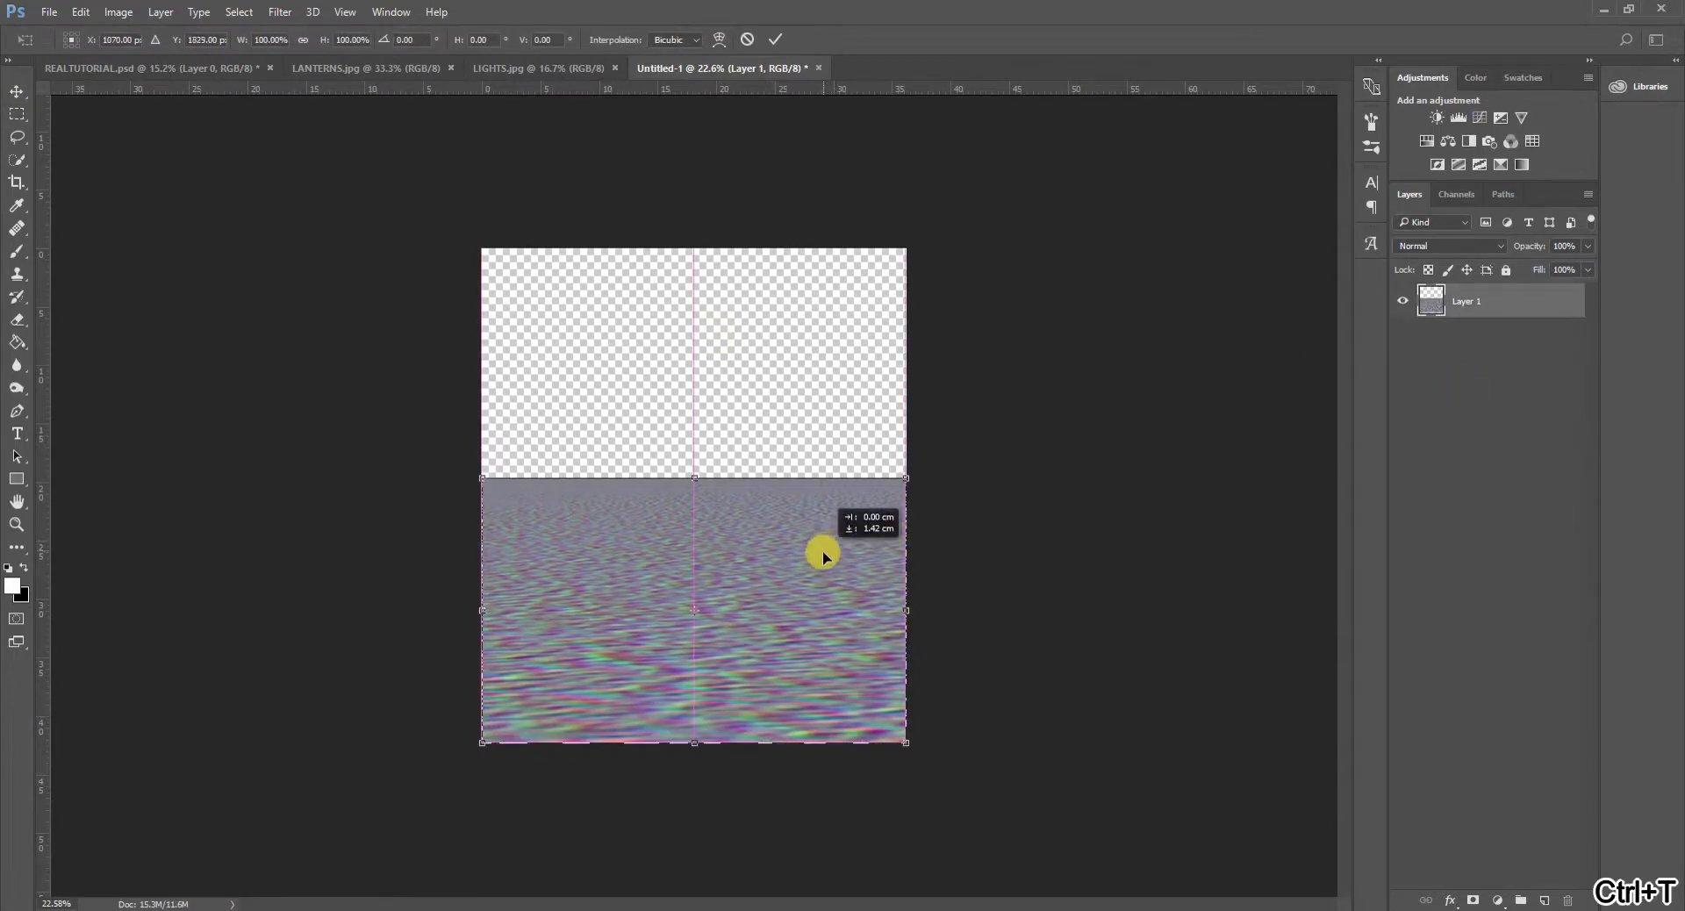
{"action": "left_click", "coordinate": [775, 38]}
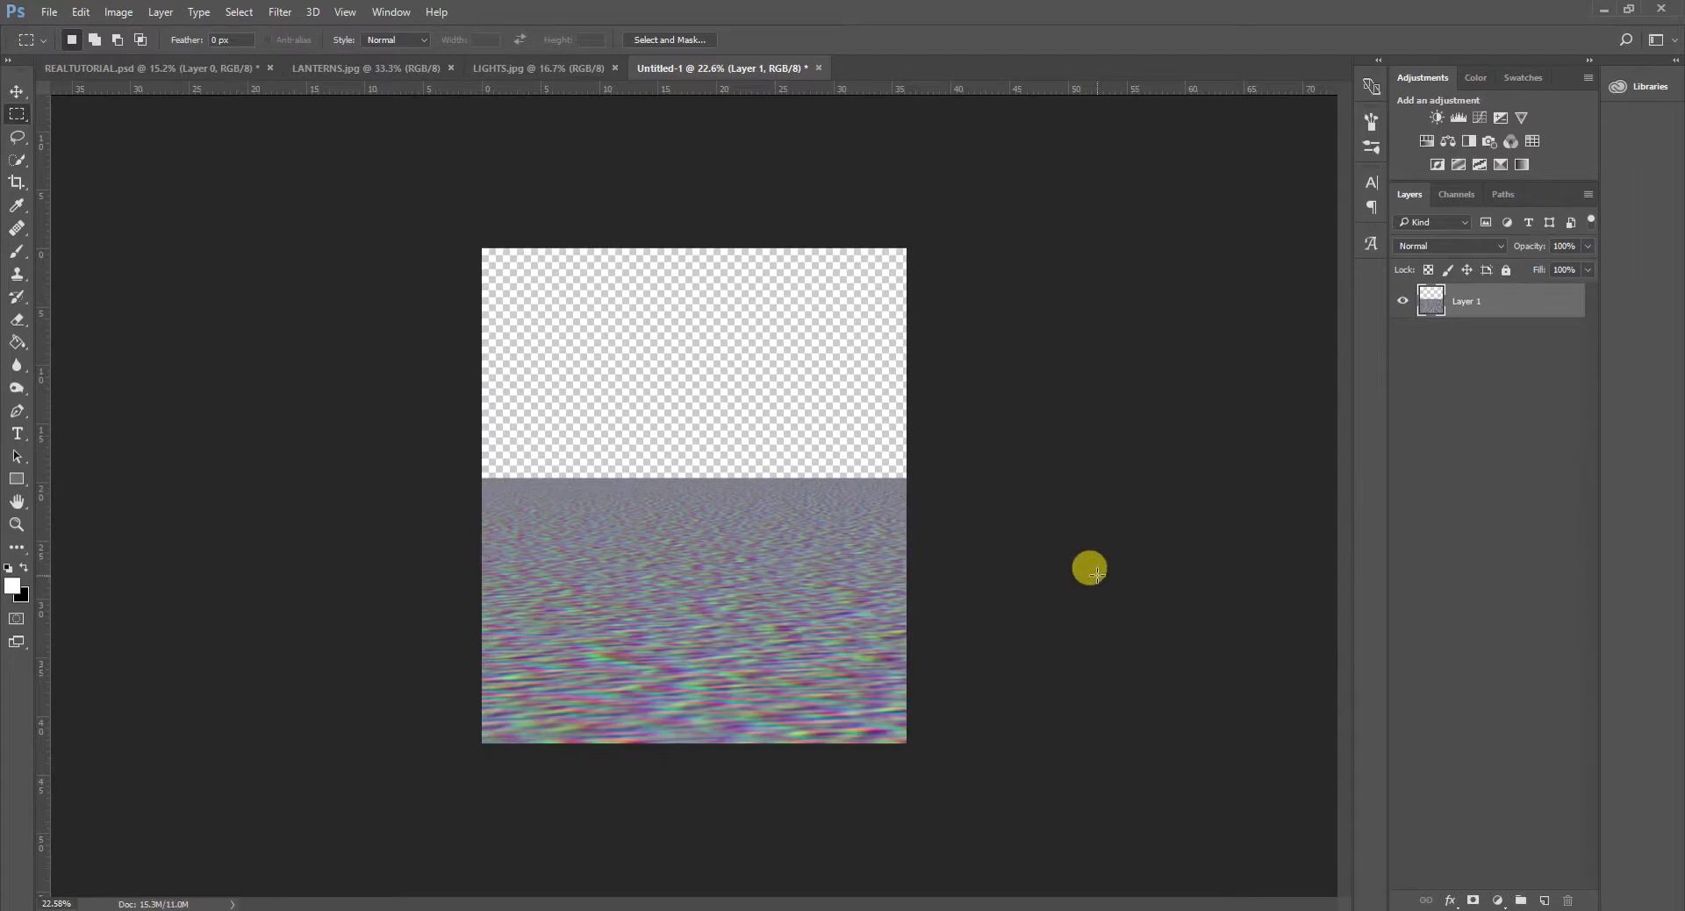
{"action": "scroll", "coordinate": [978, 660], "scroll_direction": "down", "scroll_amount": 5}
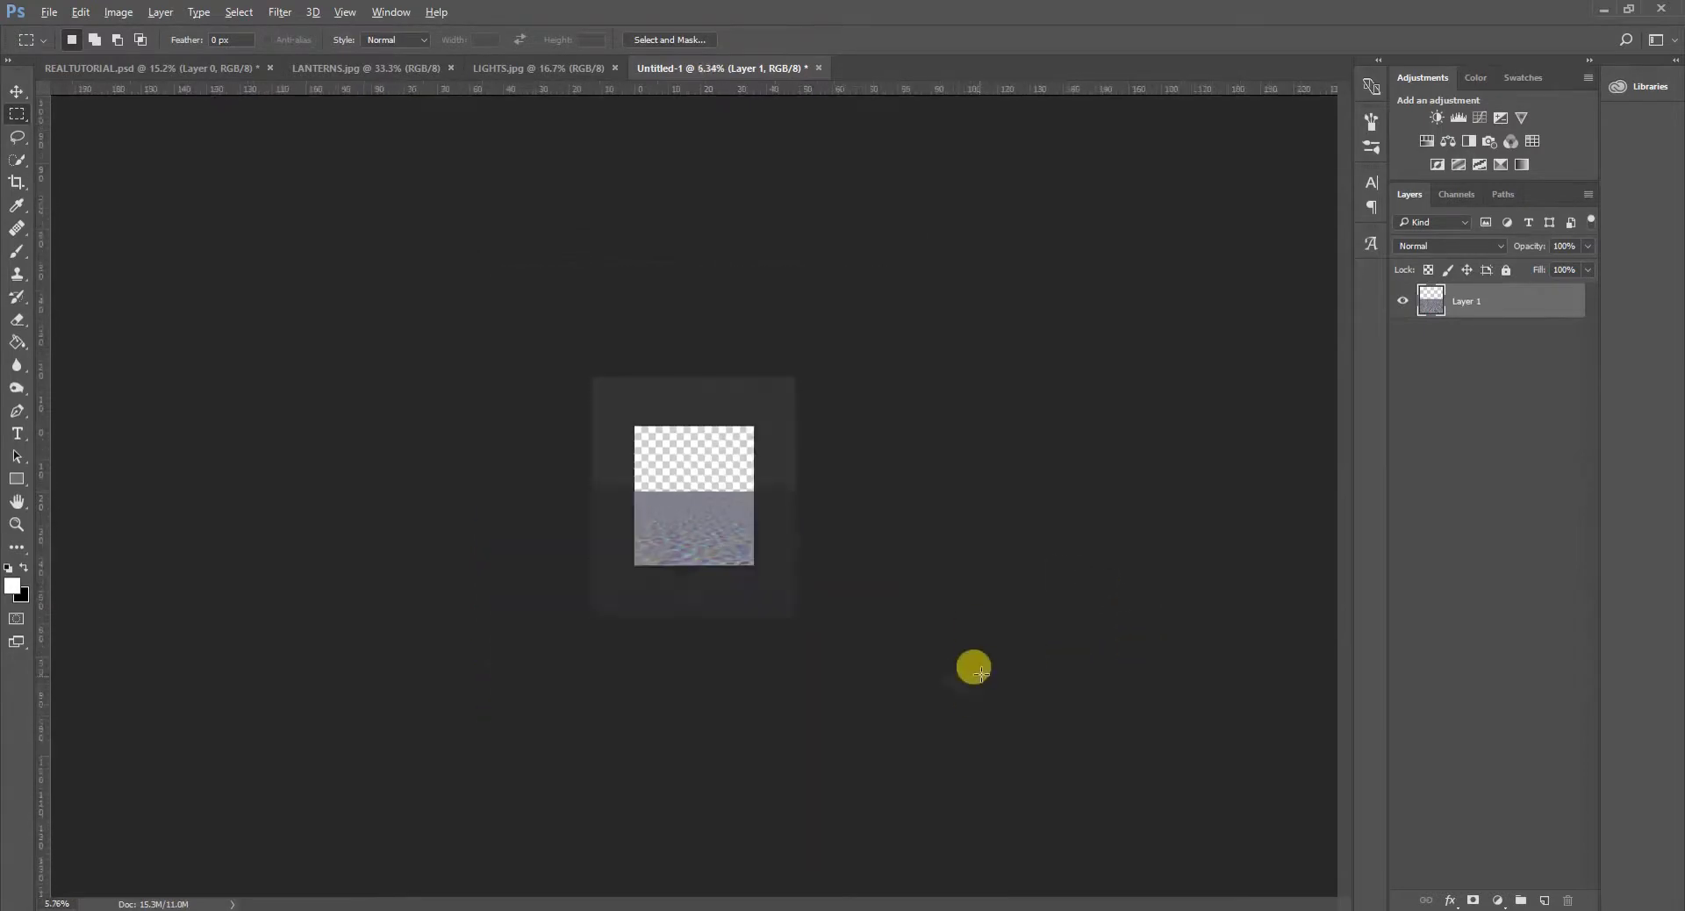
{"action": "scroll", "coordinate": [981, 617], "scroll_direction": "down", "scroll_amount": 1}
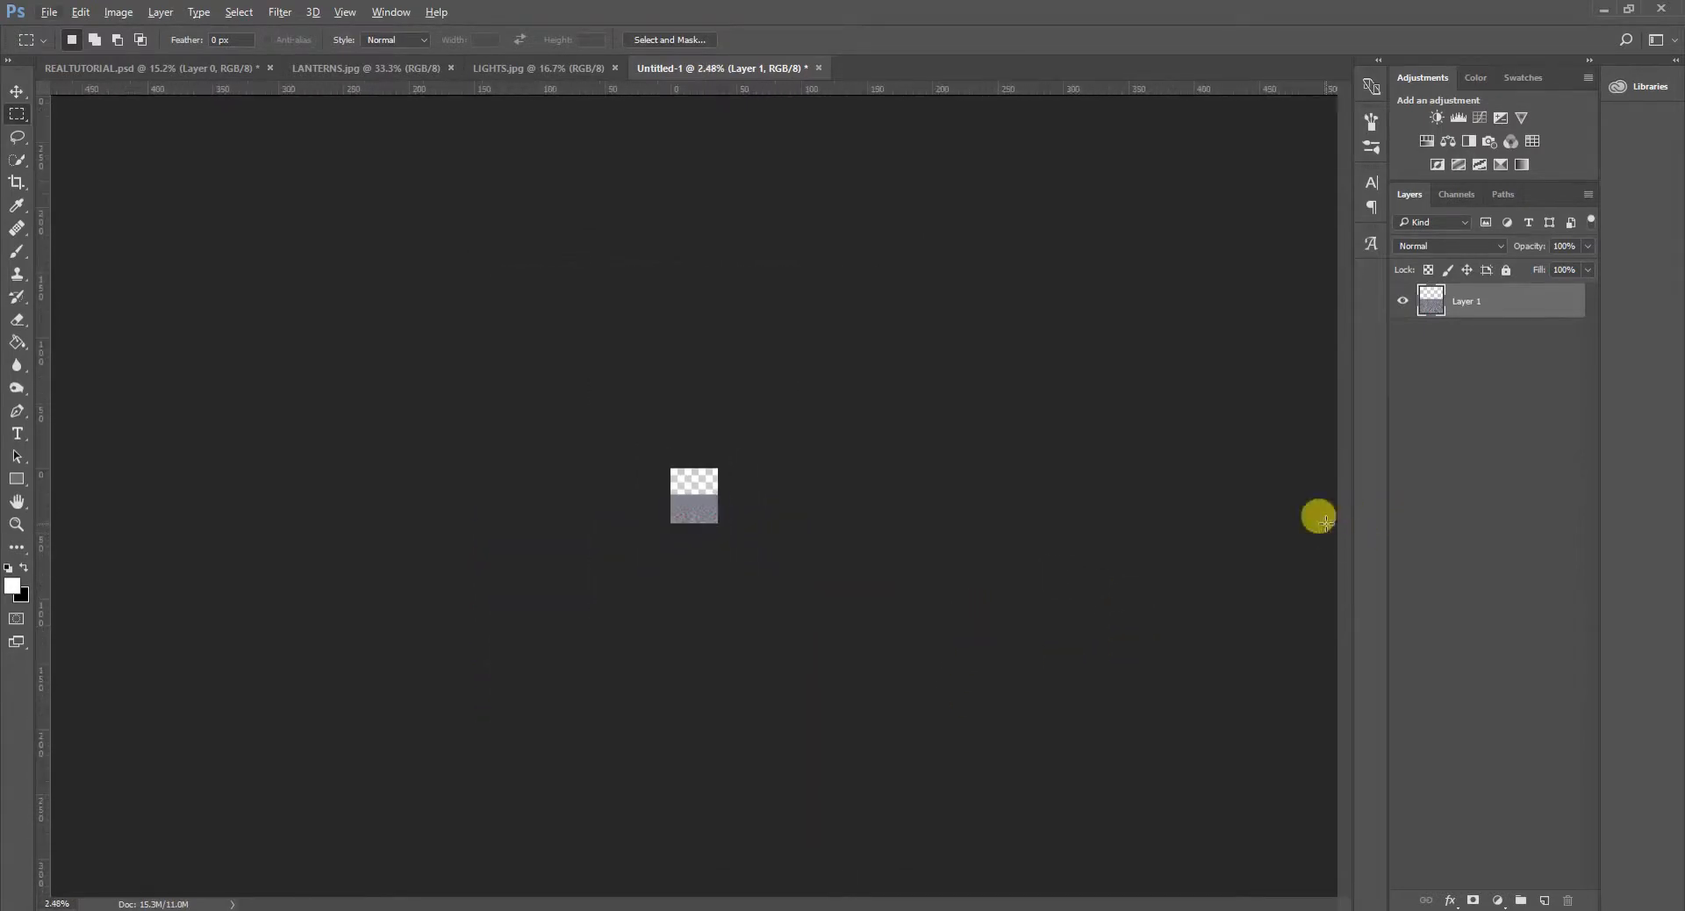
{"action": "scroll", "coordinate": [655, 530], "scroll_direction": "up", "scroll_amount": 4}
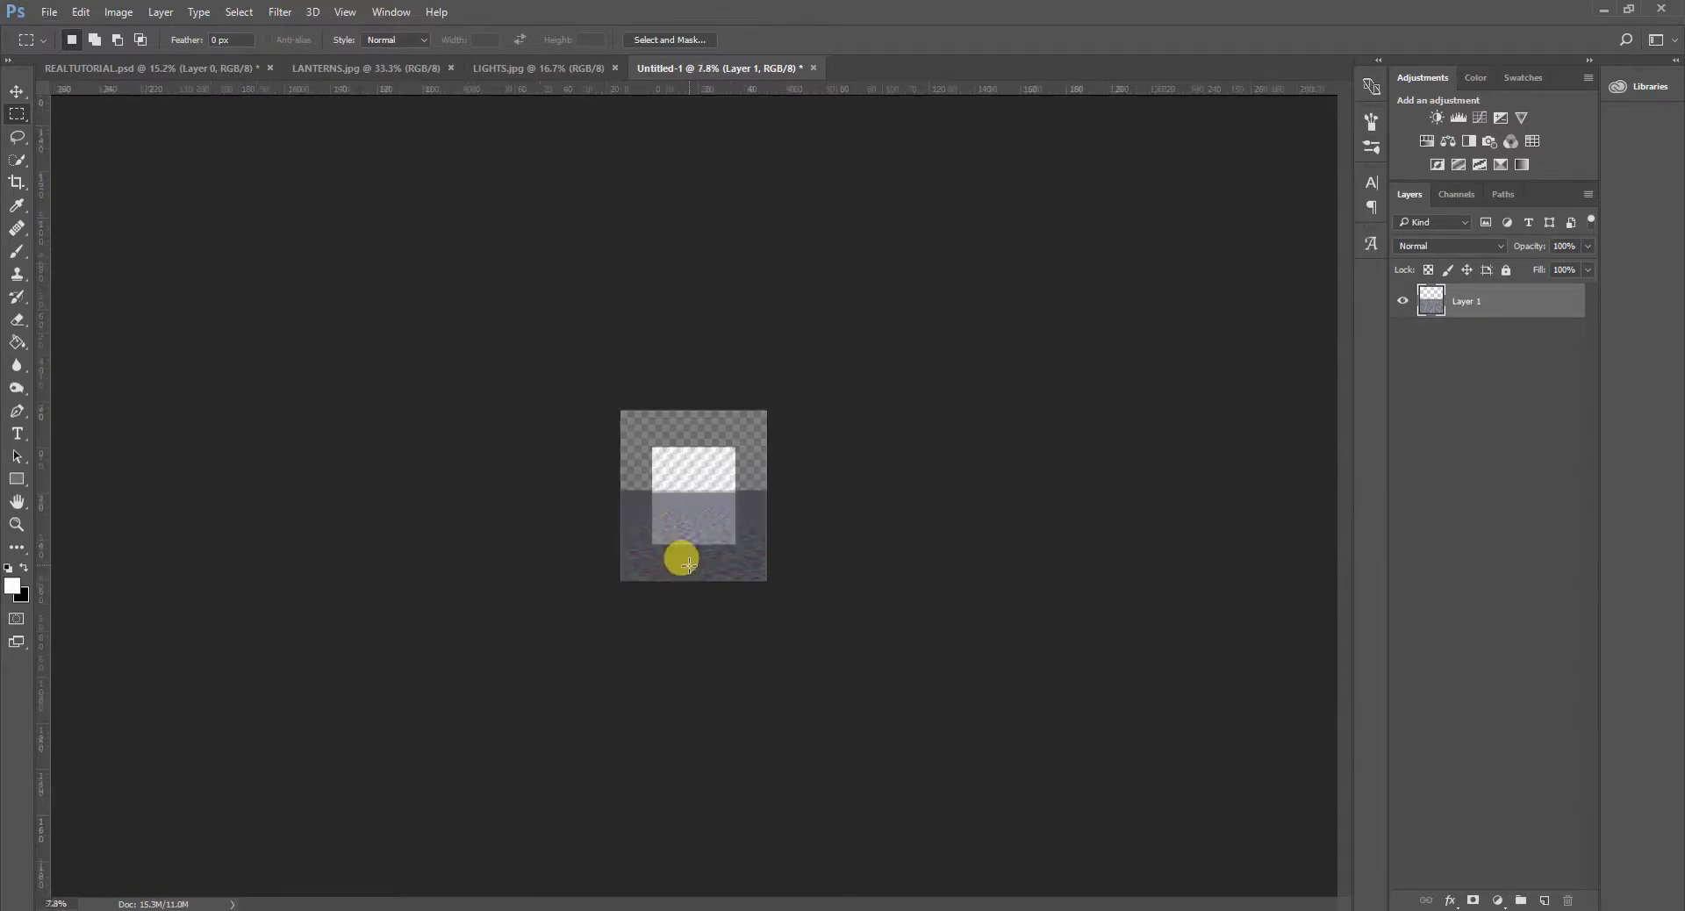
{"action": "scroll", "coordinate": [700, 586], "scroll_direction": "up", "scroll_amount": 2}
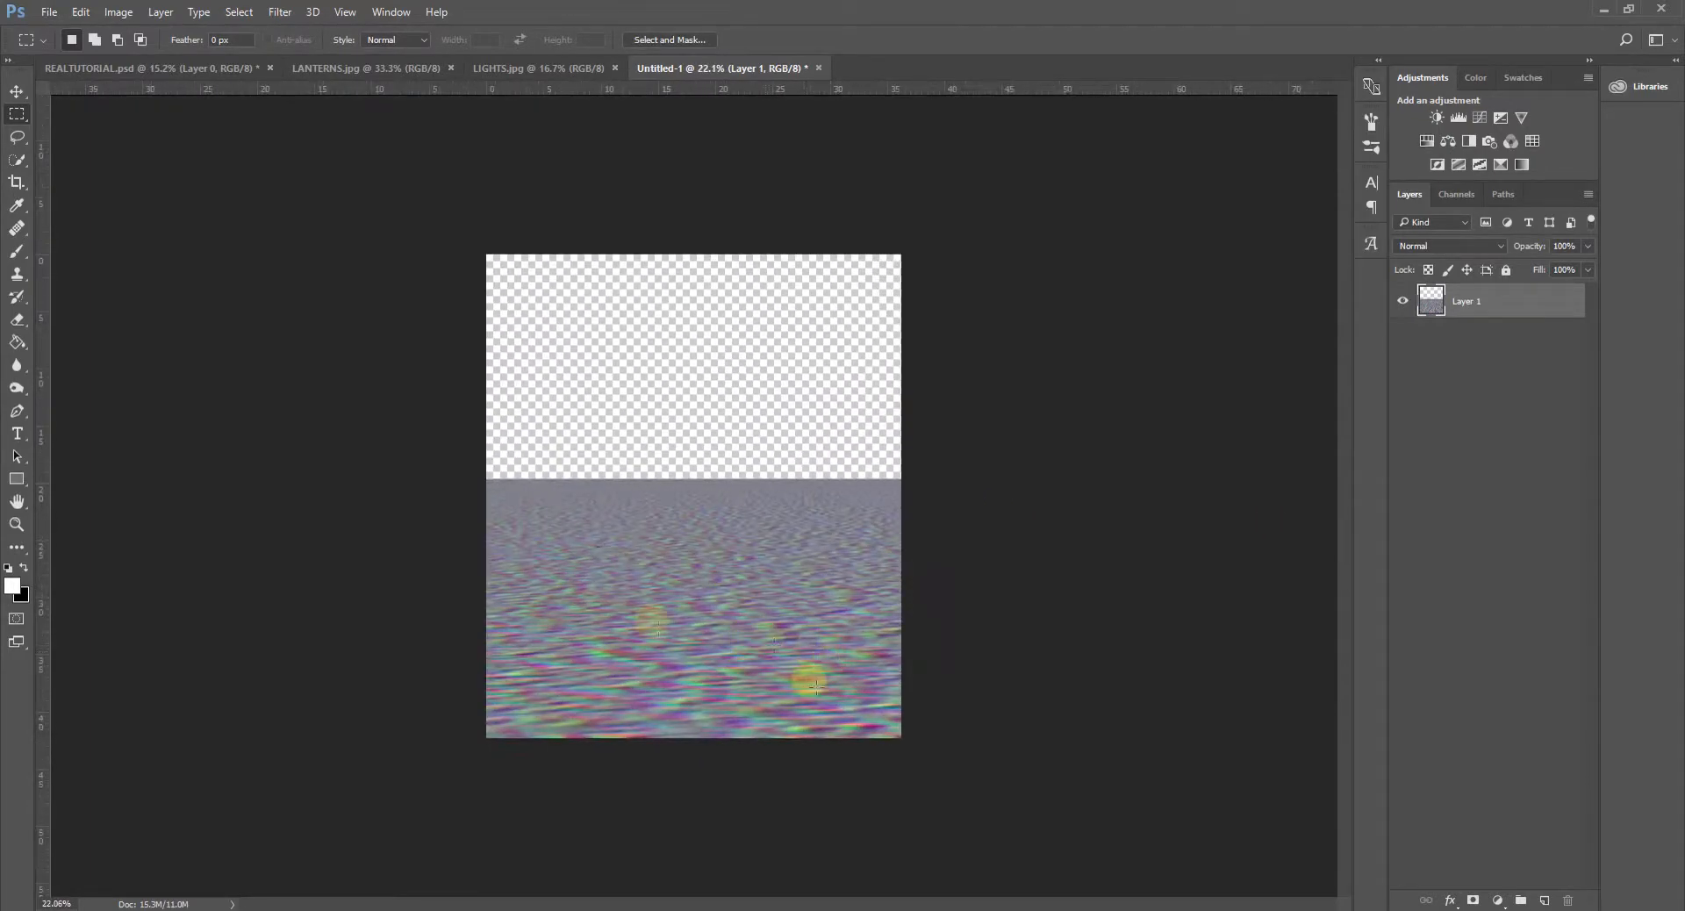
- Save the cropped noise document in Photoshop format as DISPLACEMENT MAP in the Tutoriaali folder
{"action": "left_click", "coordinate": [45, 13]}
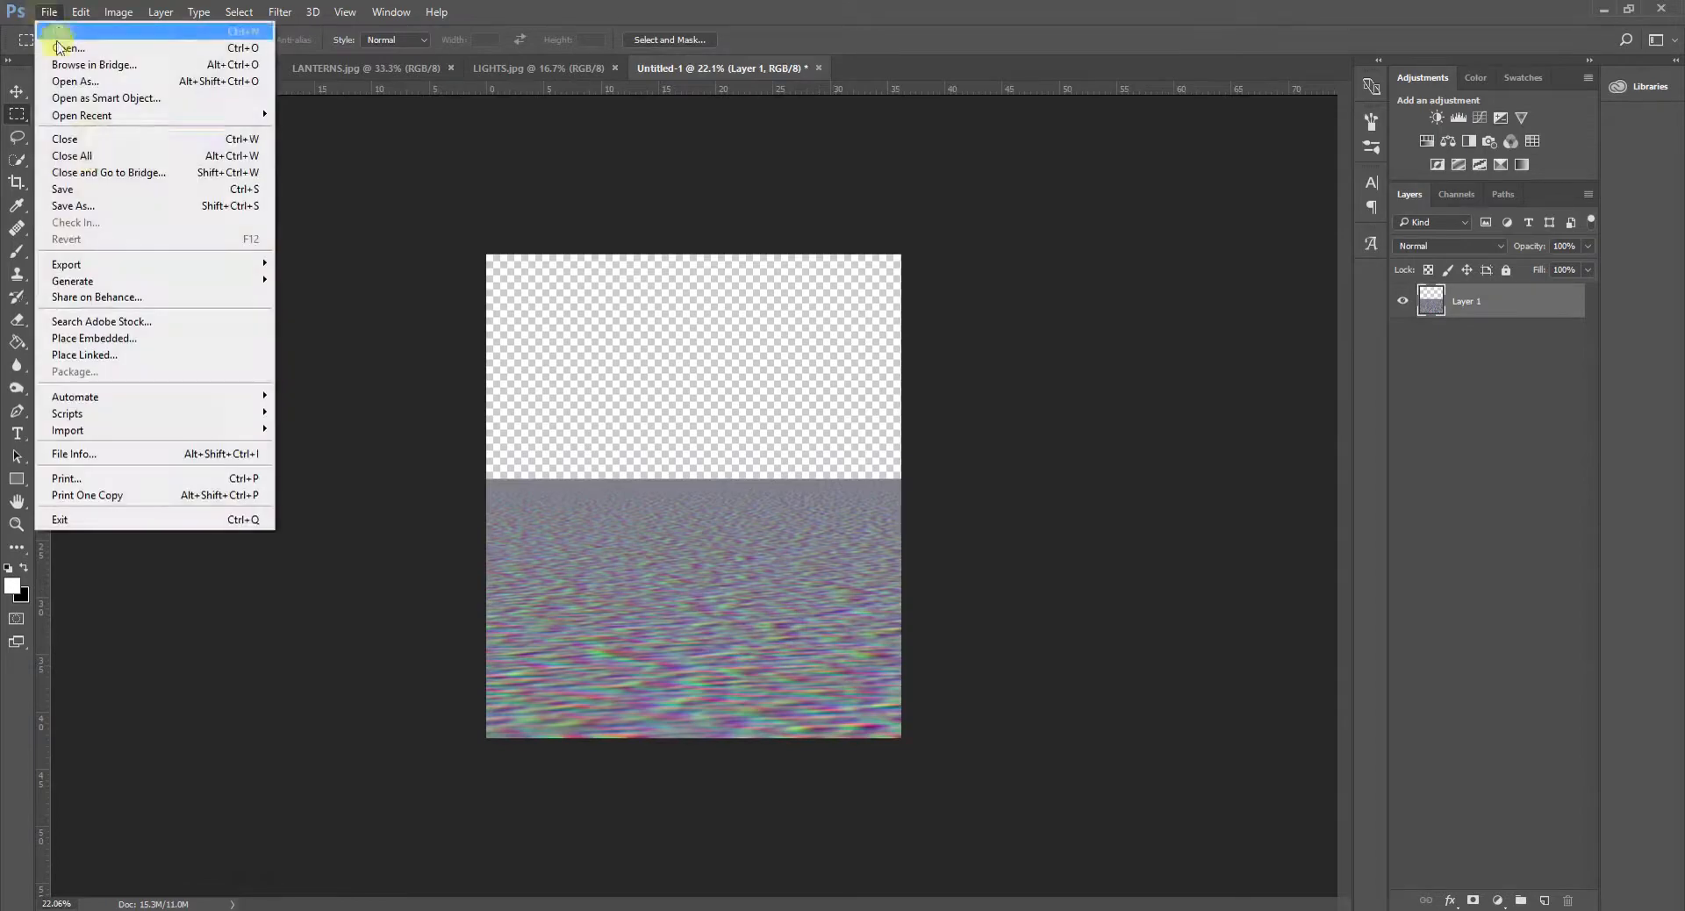
{"action": "left_click", "coordinate": [90, 208]}
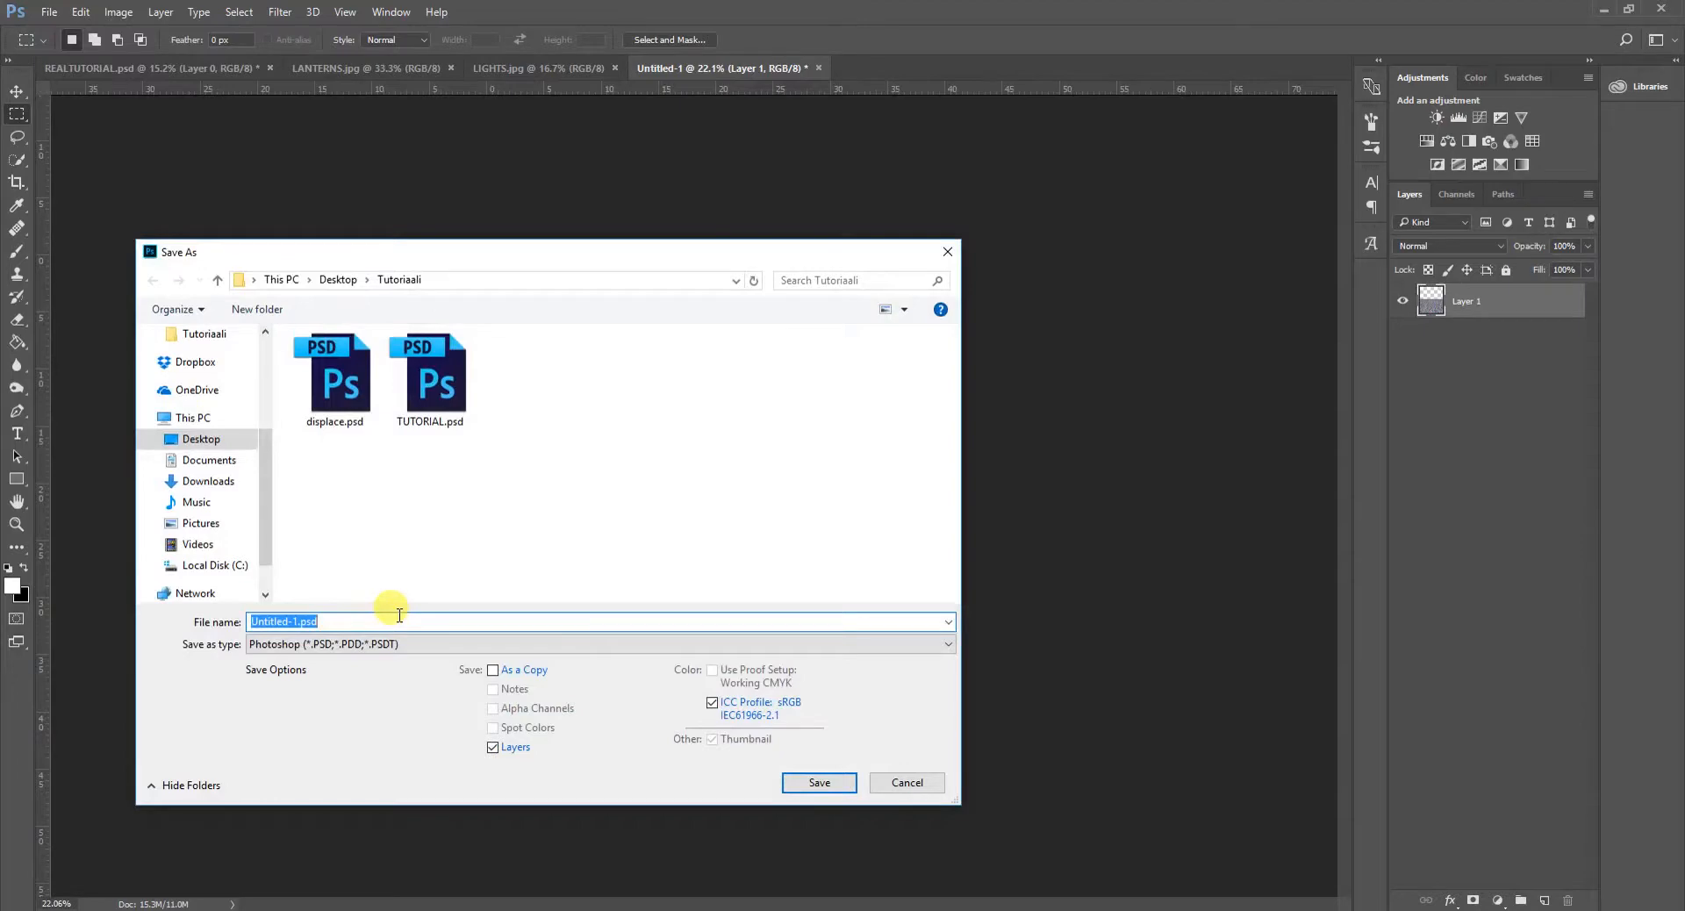
{"action": "left_click", "coordinate": [381, 644]}
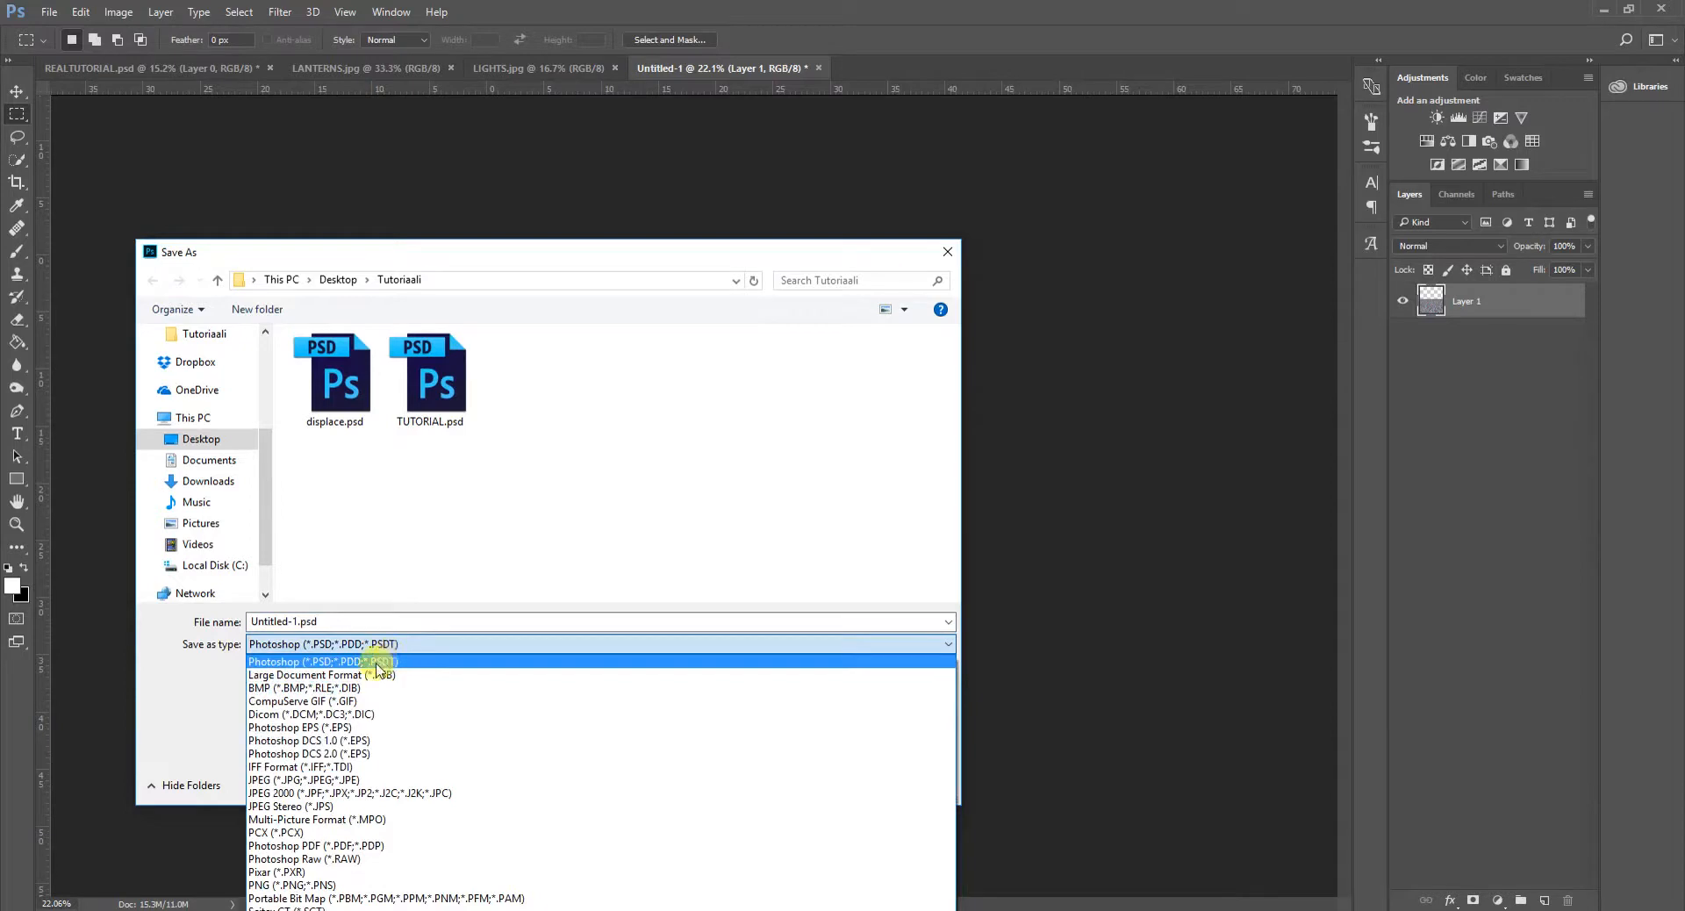
{"action": "left_click", "coordinate": [342, 621]}
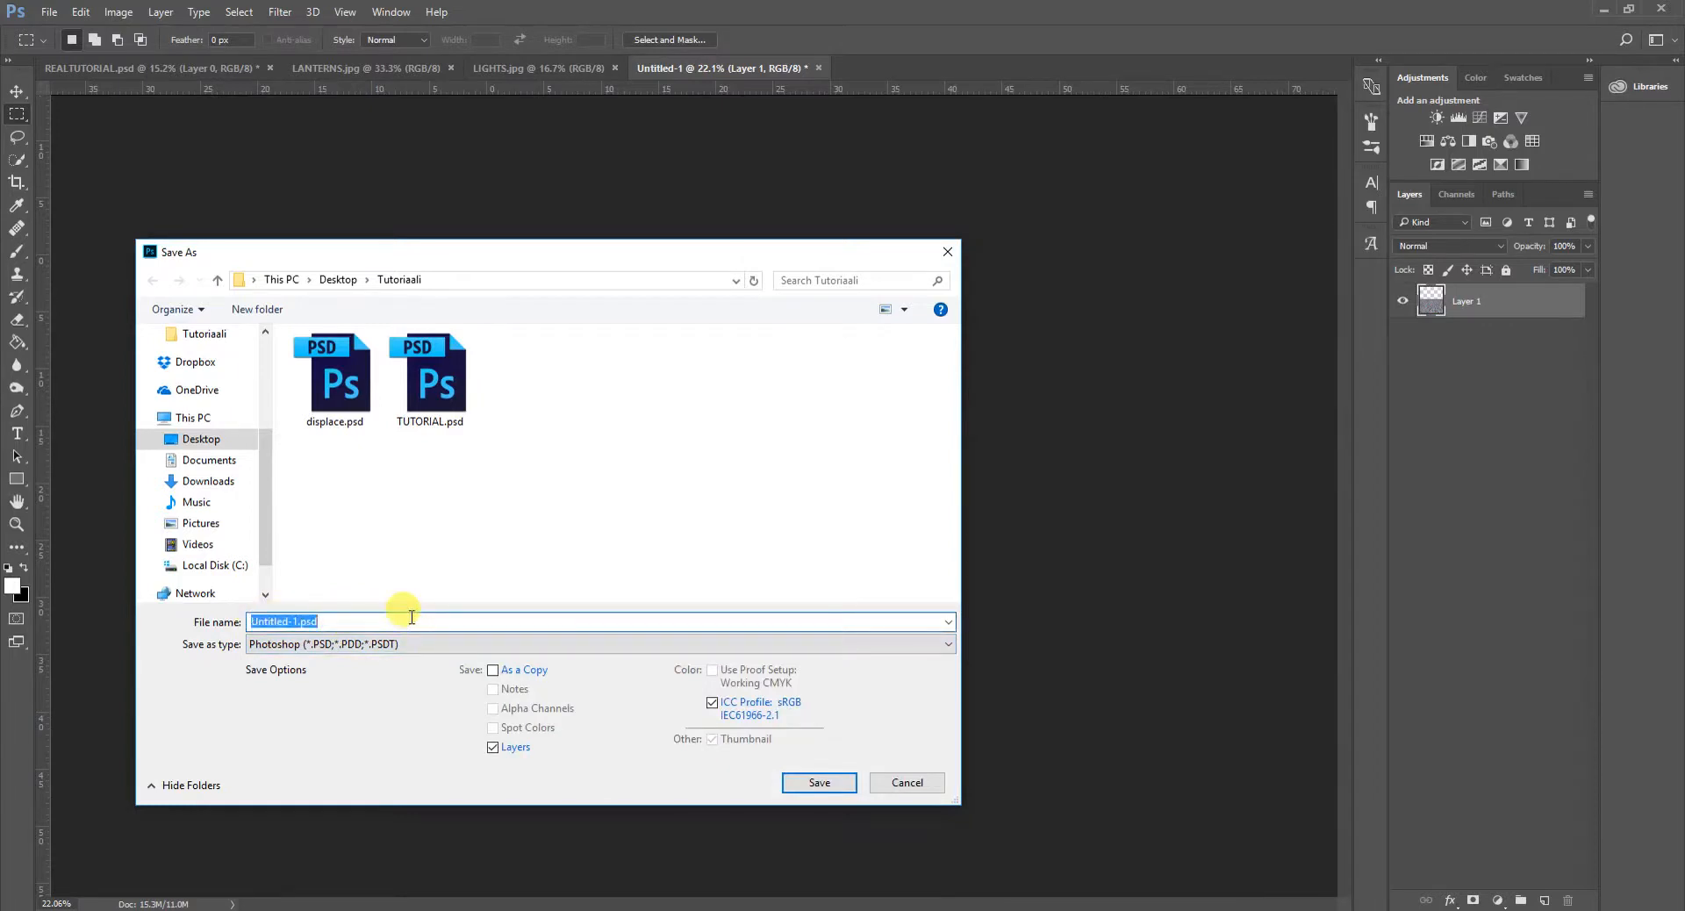
{"action": "type", "text": "DiSPLACEMENT MAP"}
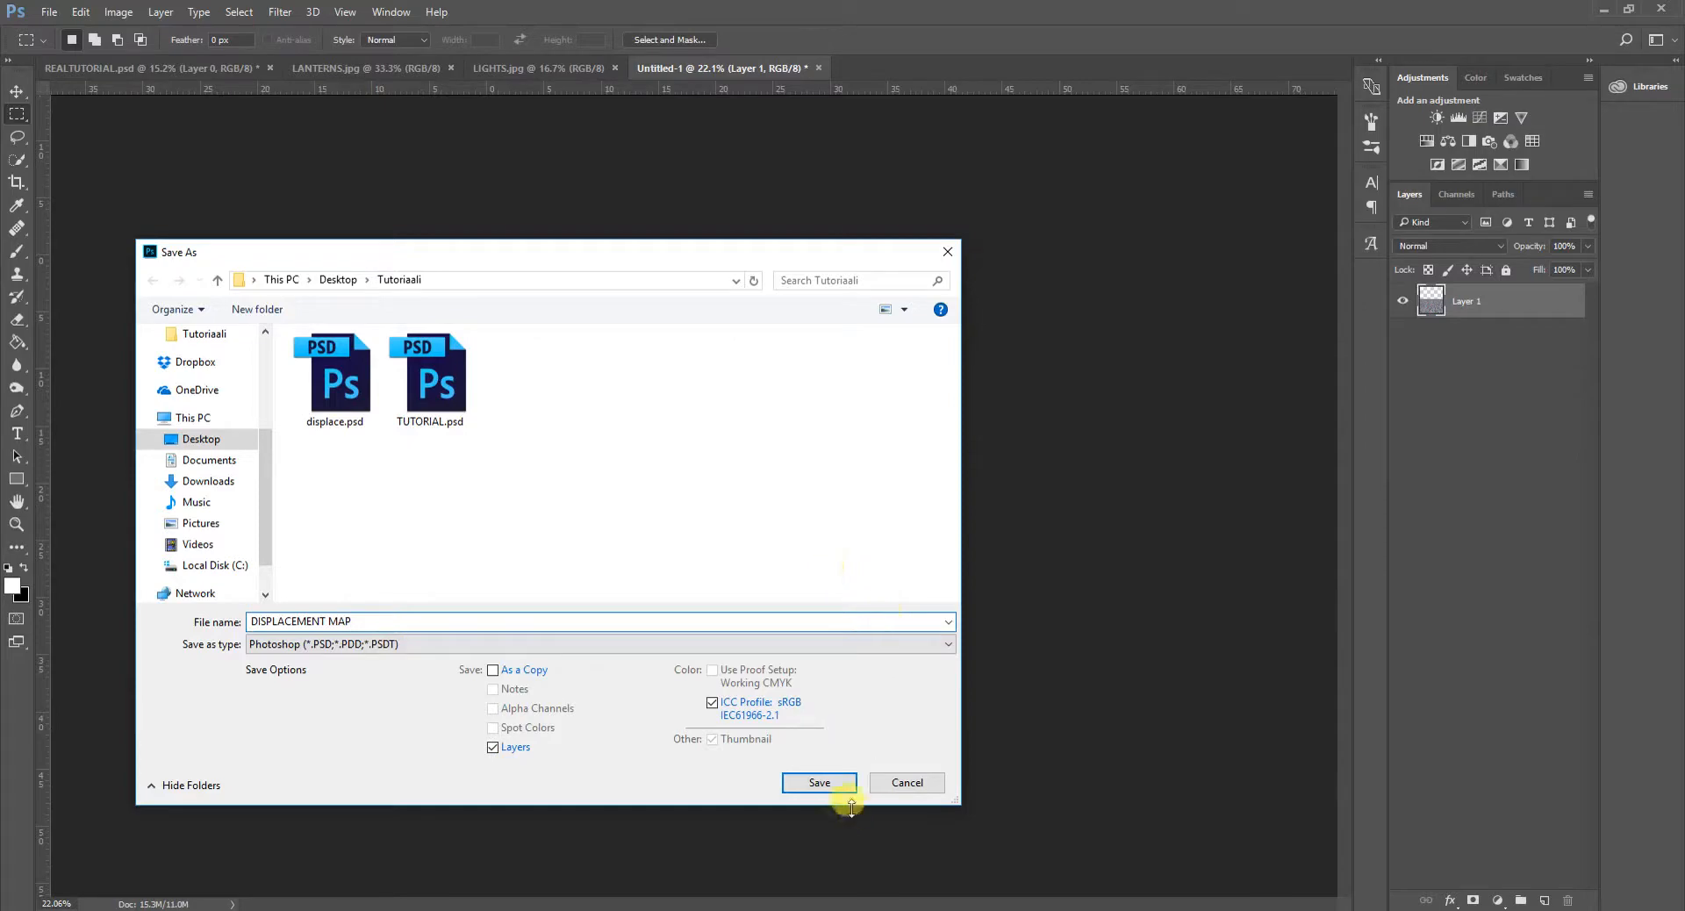
{"action": "left_click", "coordinate": [820, 785]}
{"action": "left_click", "coordinate": [1029, 288]}
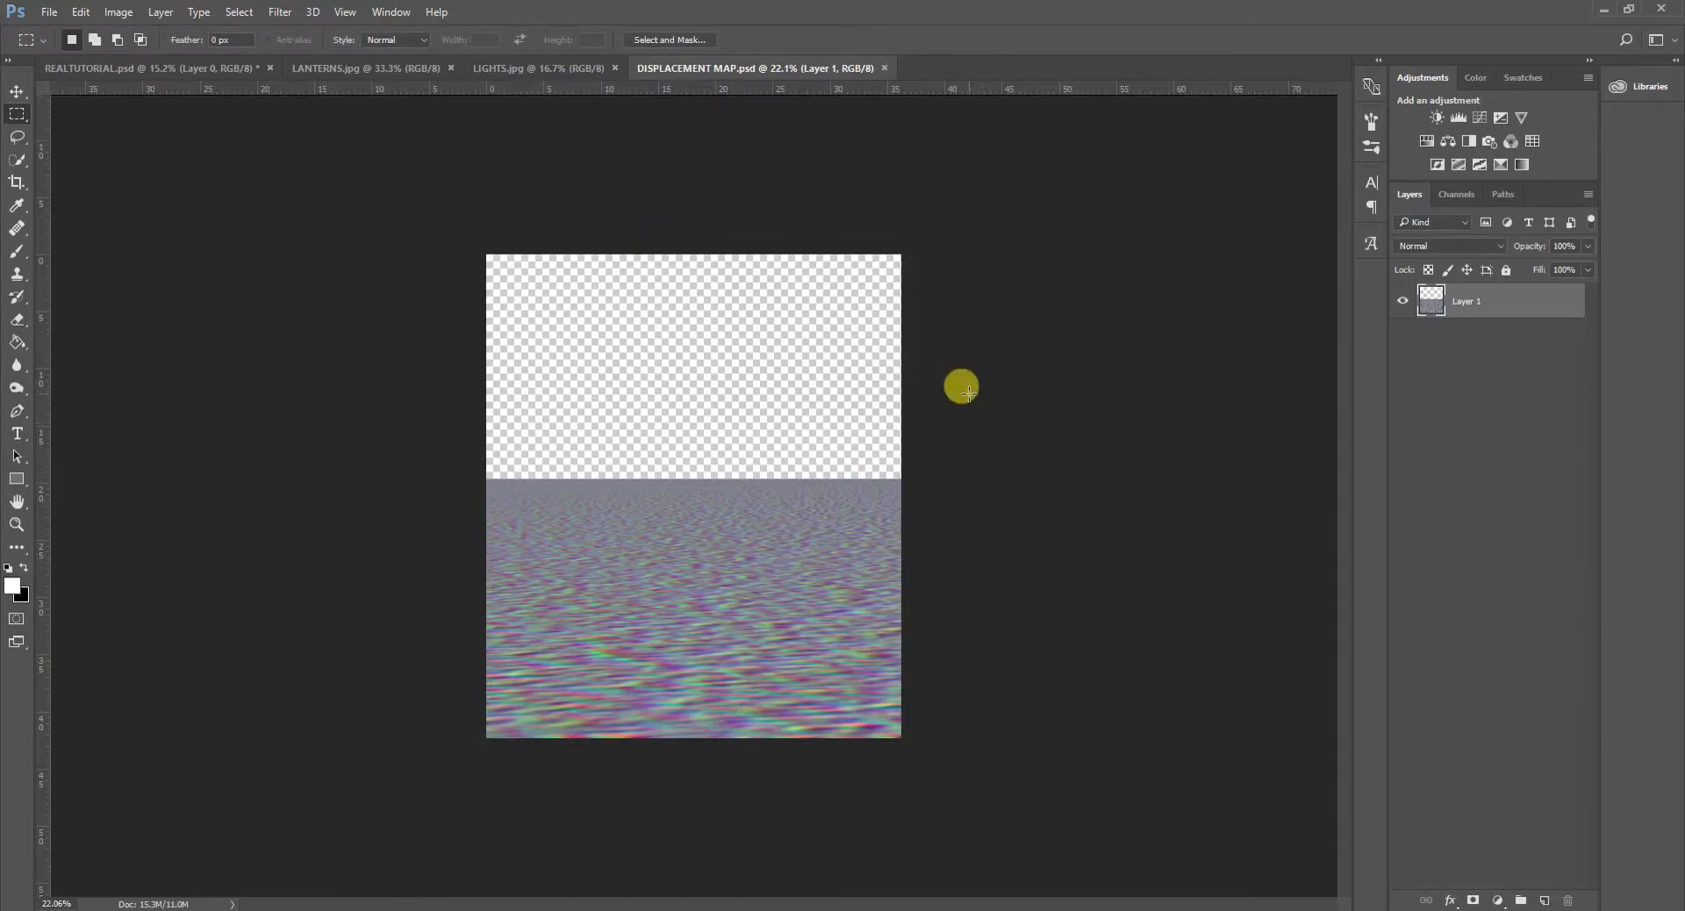
- Check the displacement map's color mode and bit depth, and close the DISPLACEMENT MAP.psd document
{"action": "left_click", "coordinate": [115, 13]}
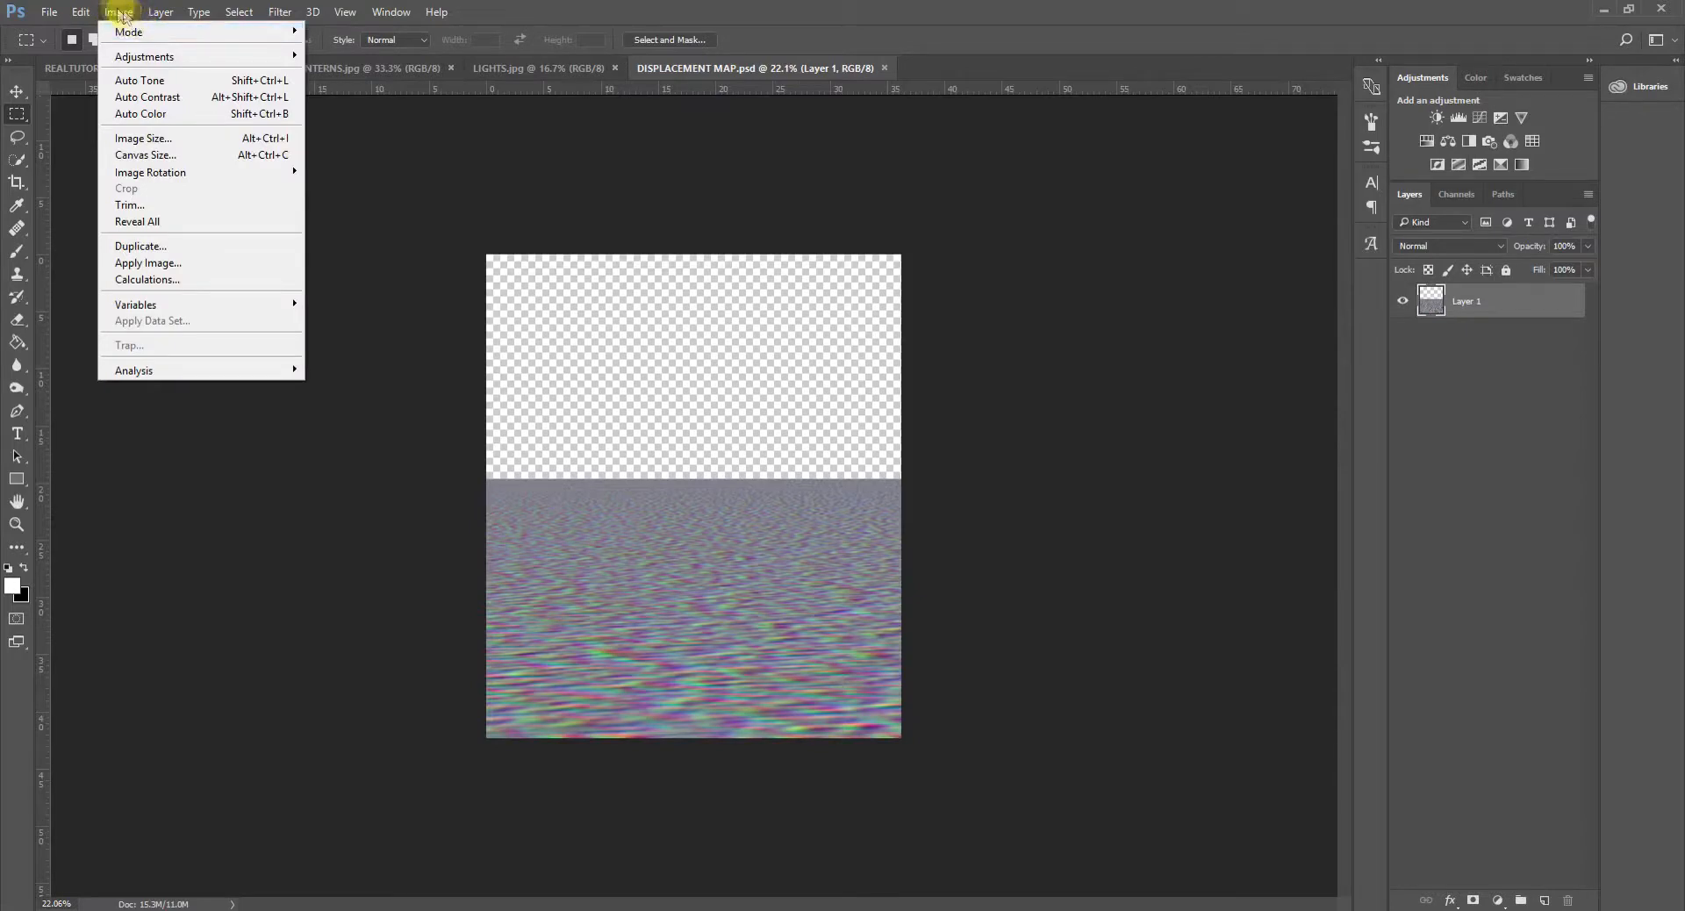
{"action": "mouse_move", "coordinate": [138, 31]}
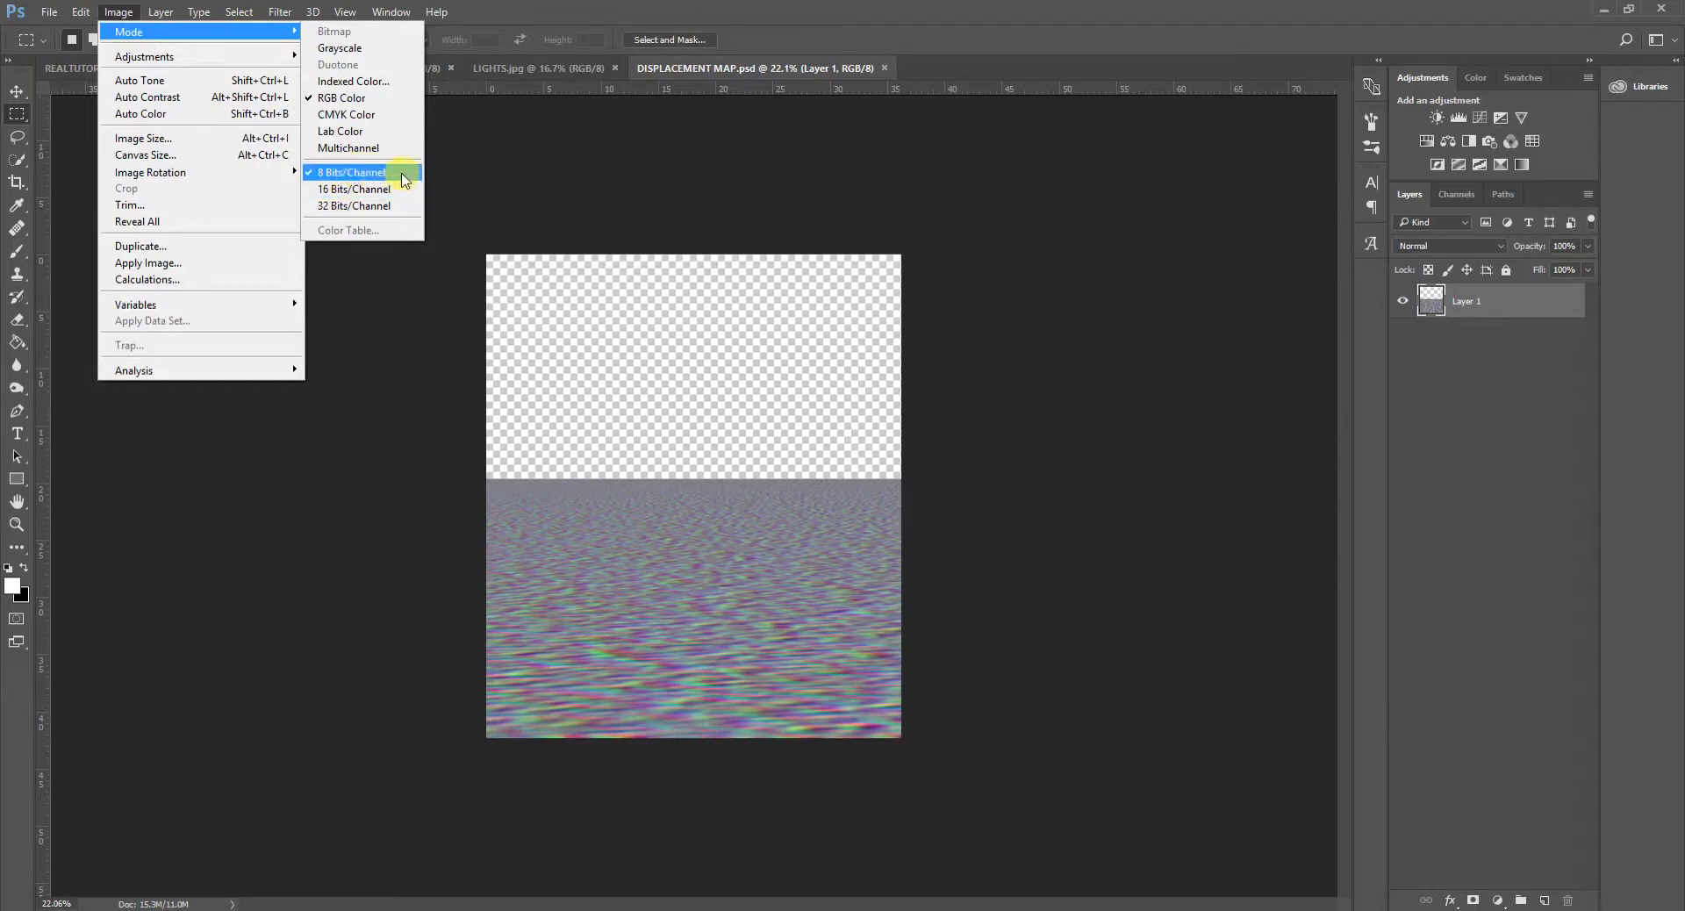
{"action": "left_click", "coordinate": [582, 185]}
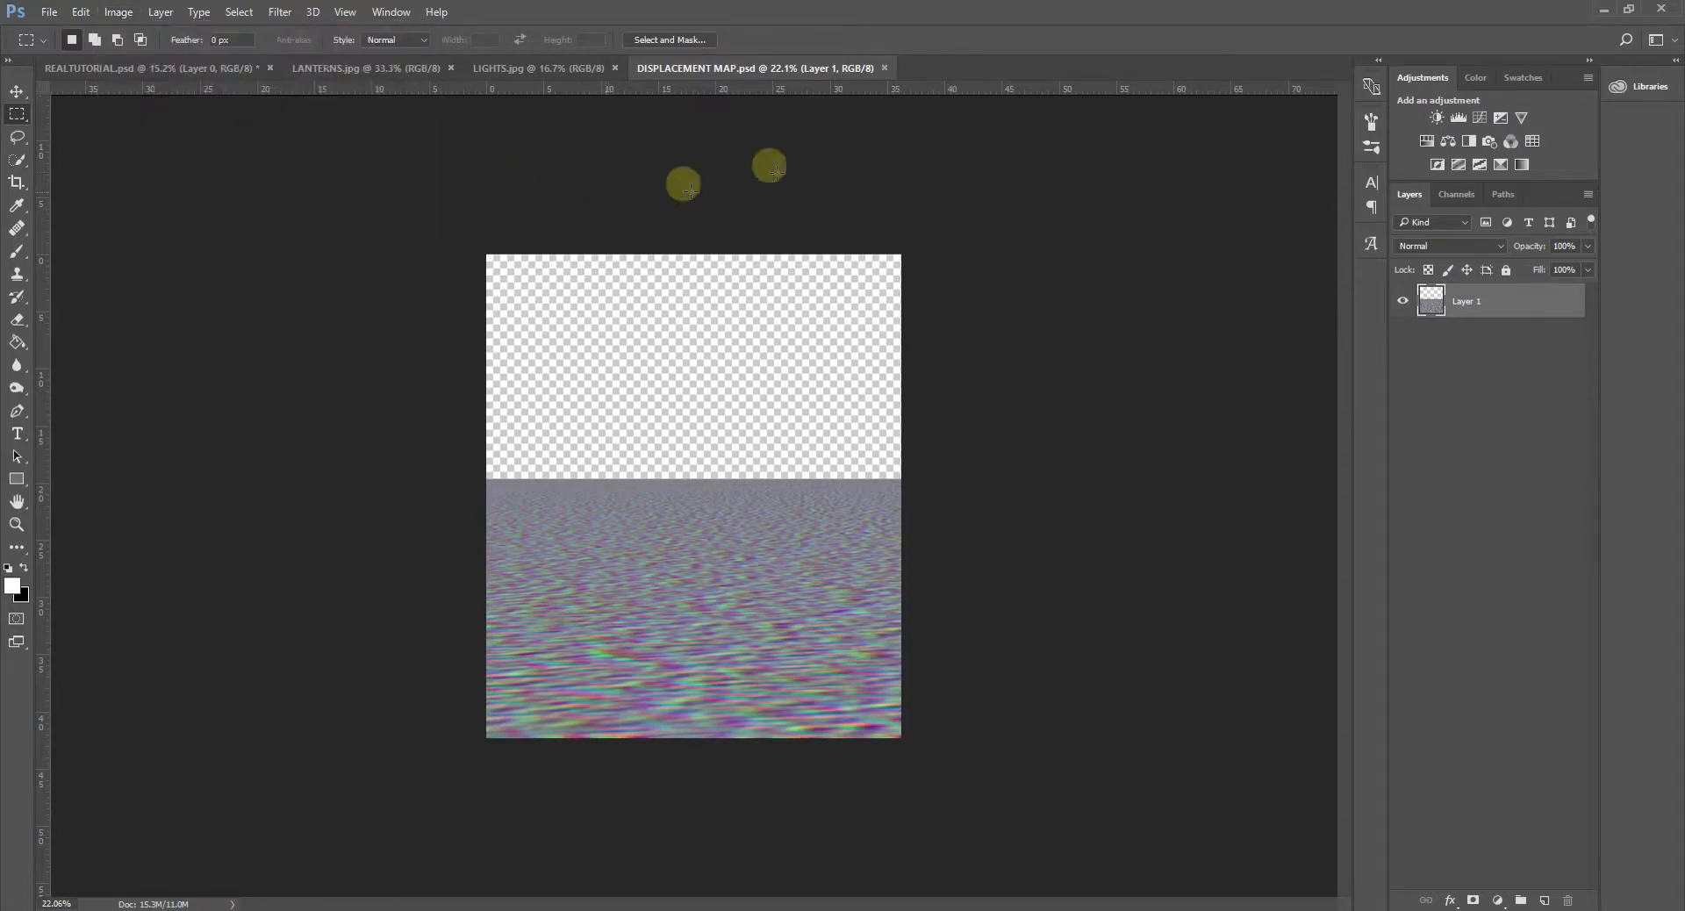
{"action": "left_click", "coordinate": [885, 67]}
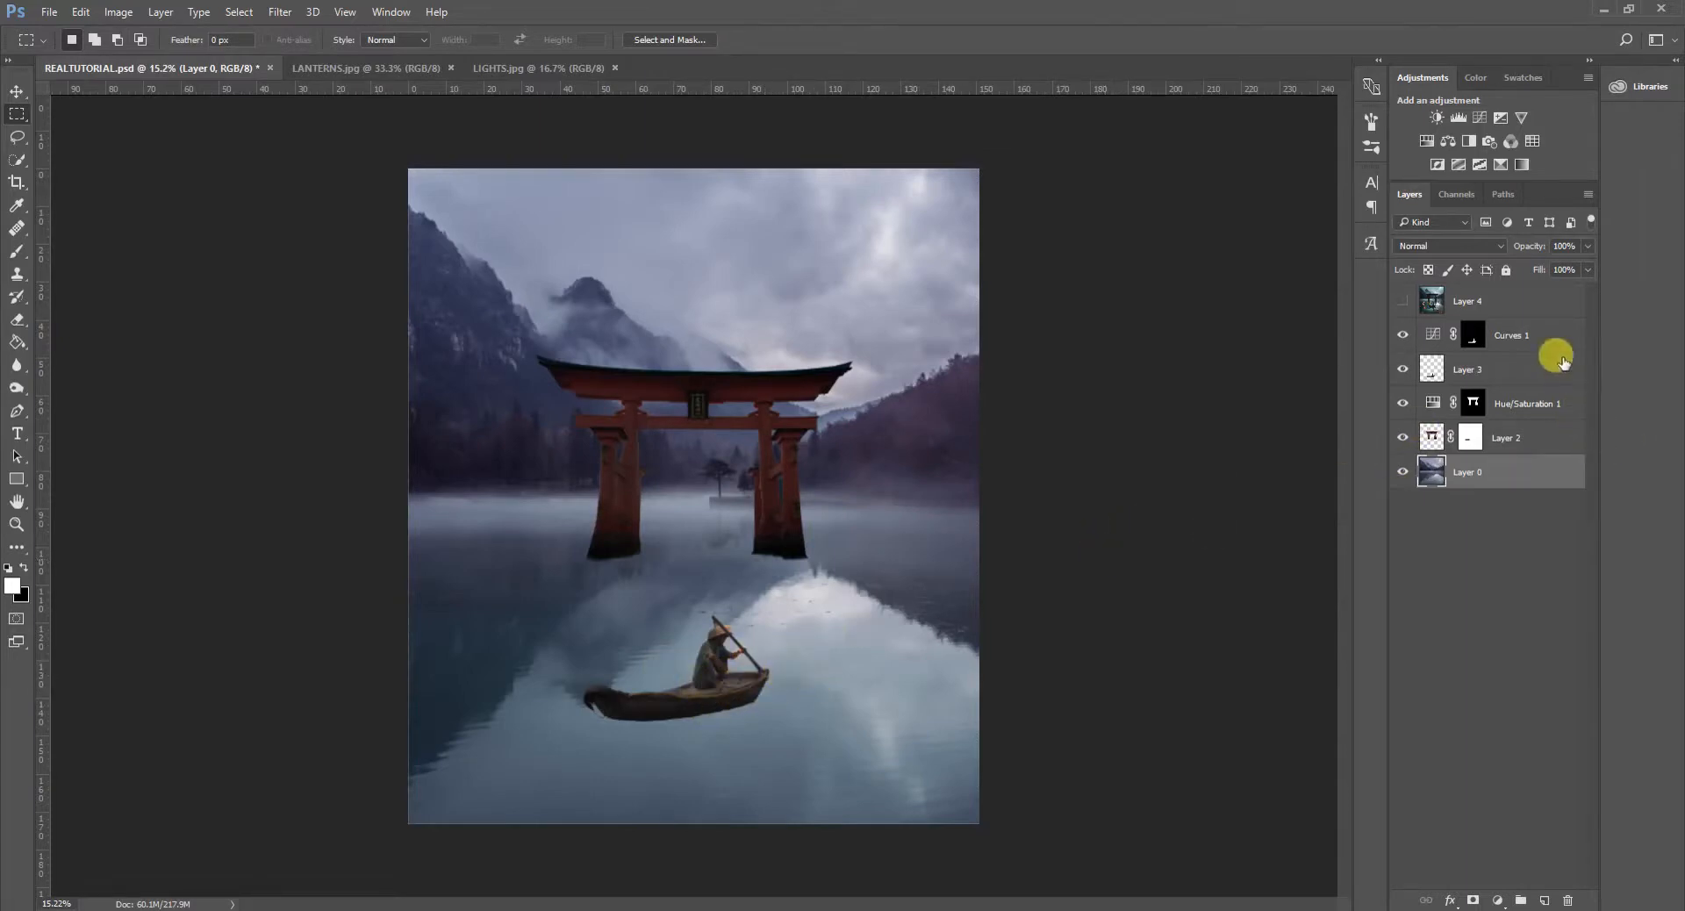
- Duplicate the boat's Layer 3 together with its Curves 1 adjustment layer in REALTUTORIAL.psd
{"action": "left_click", "coordinate": [1518, 372]}
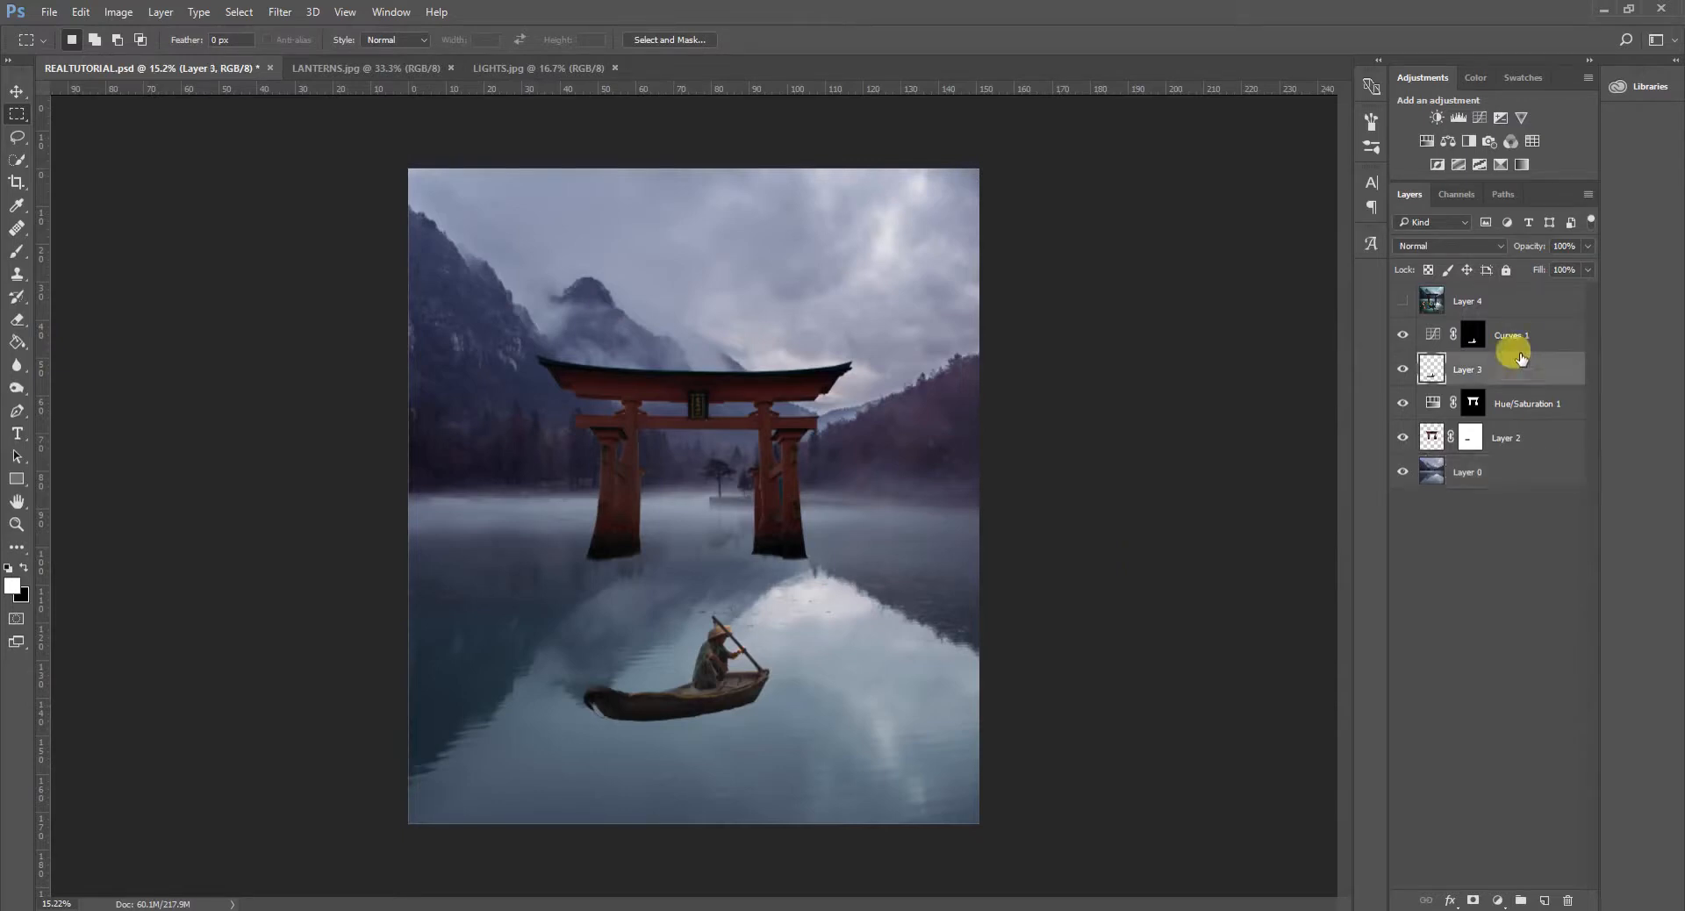
{"action": "left_click", "coordinate": [1525, 333], "text": "shift"}
{"action": "right_click", "coordinate": [1525, 337]}
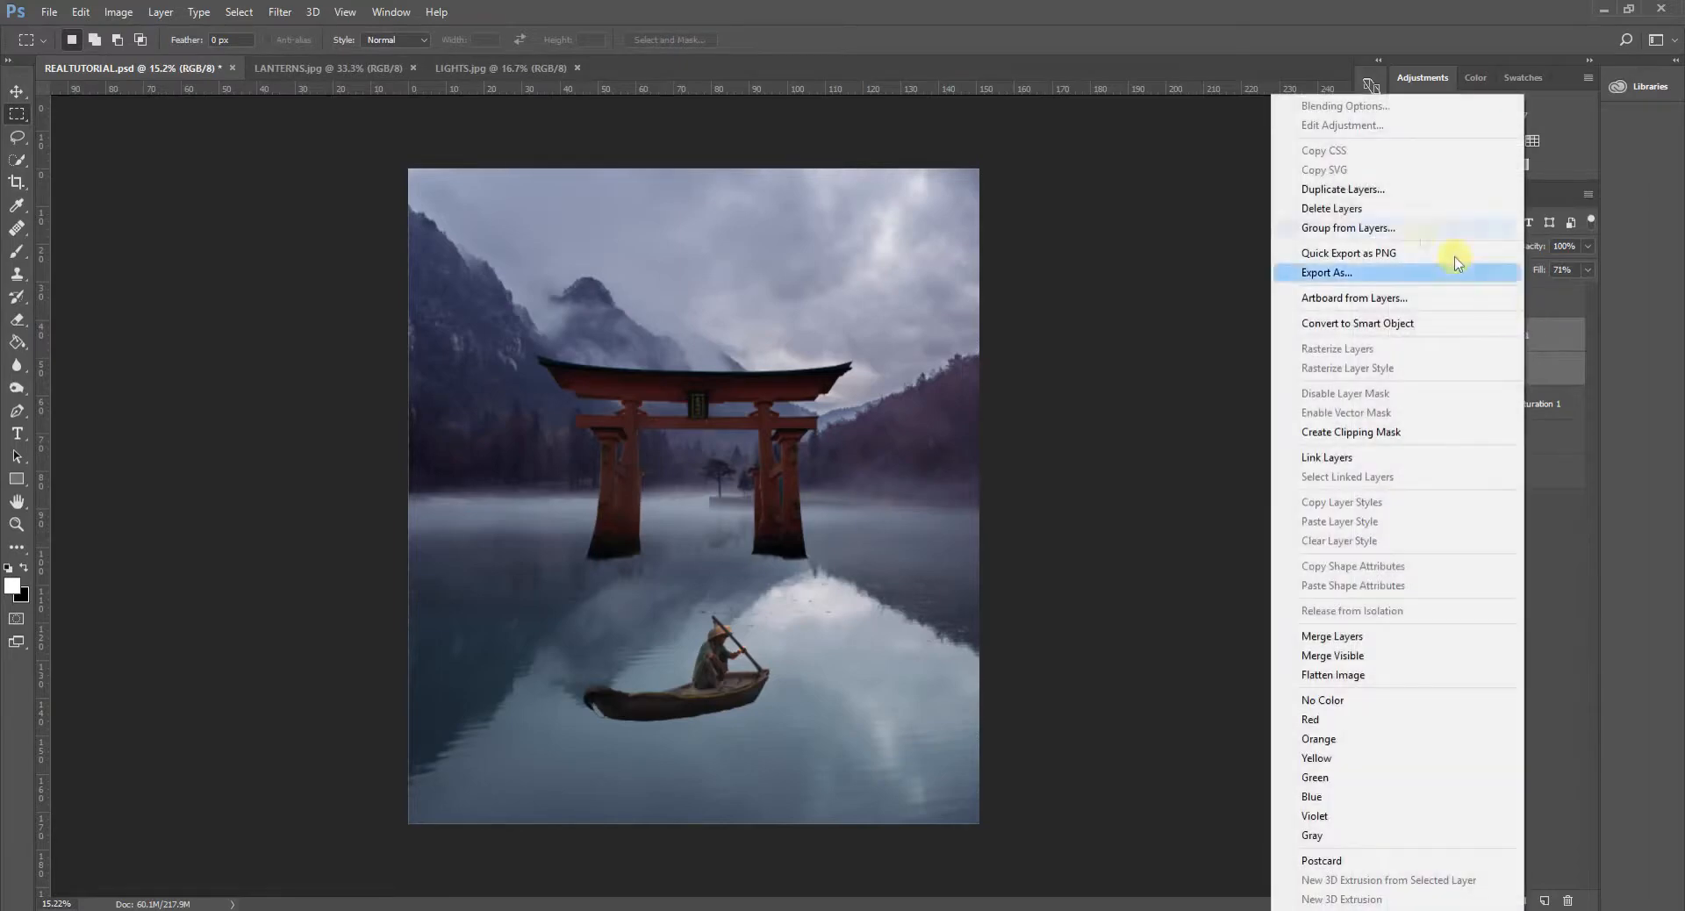
{"action": "left_click", "coordinate": [1384, 181]}
{"action": "left_click", "coordinate": [993, 285]}
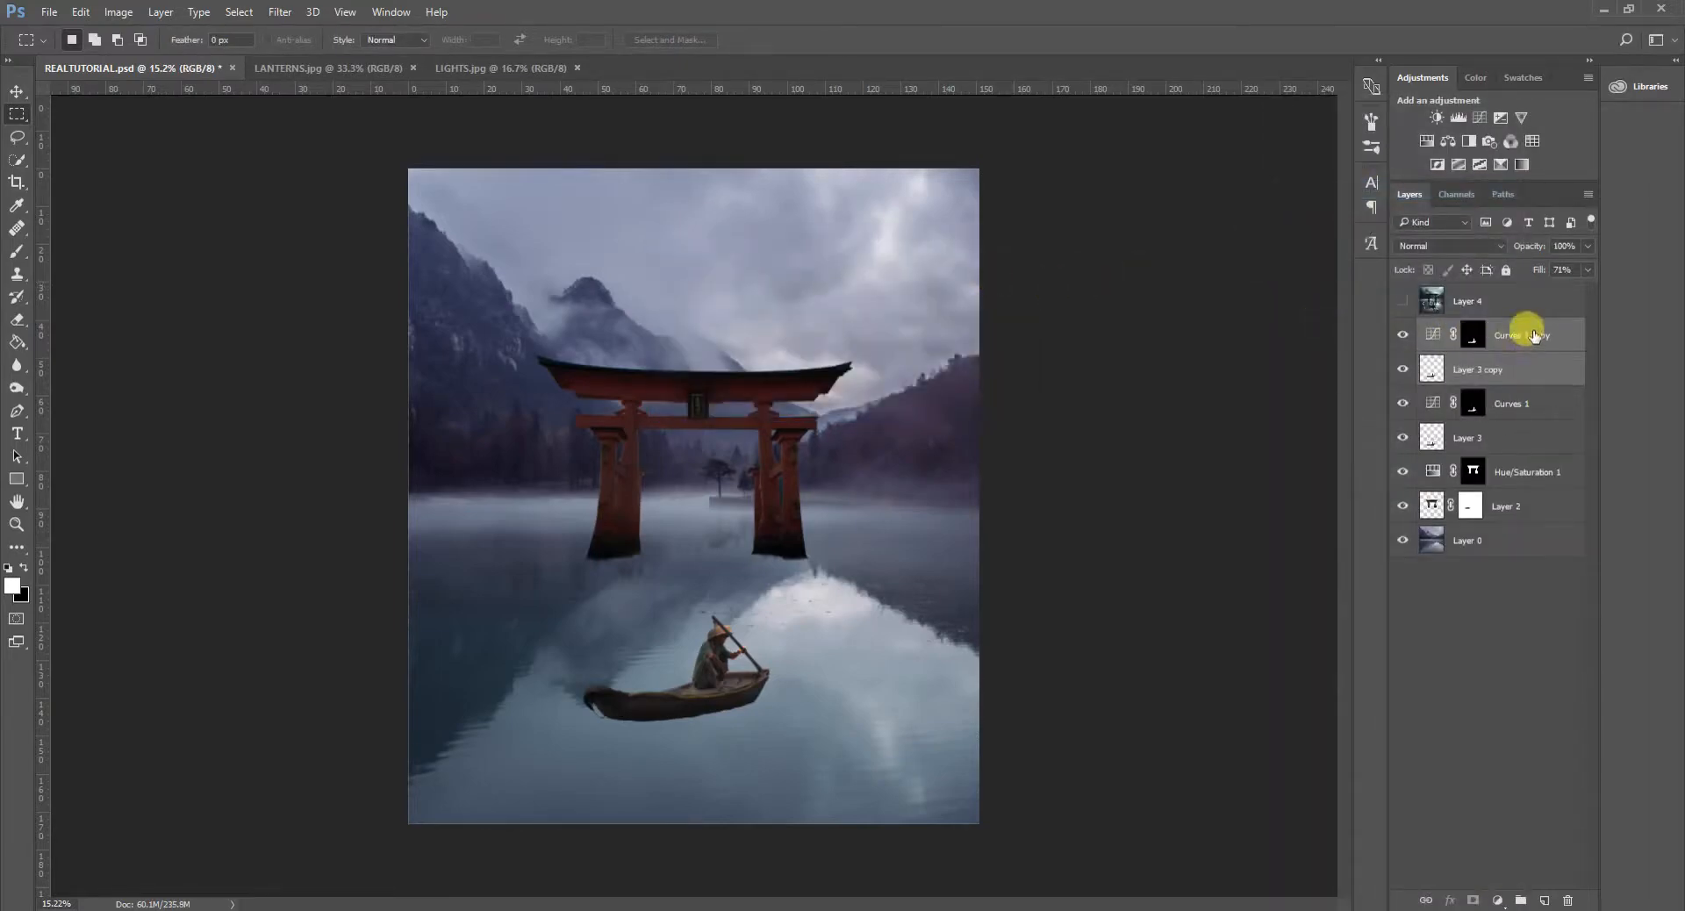
- Try to merge the duplicated boat layer and its curves adjustment into one layer
{"action": "right_click", "coordinate": [1534, 332]}
{"action": "left_click", "coordinate": [1551, 334]}
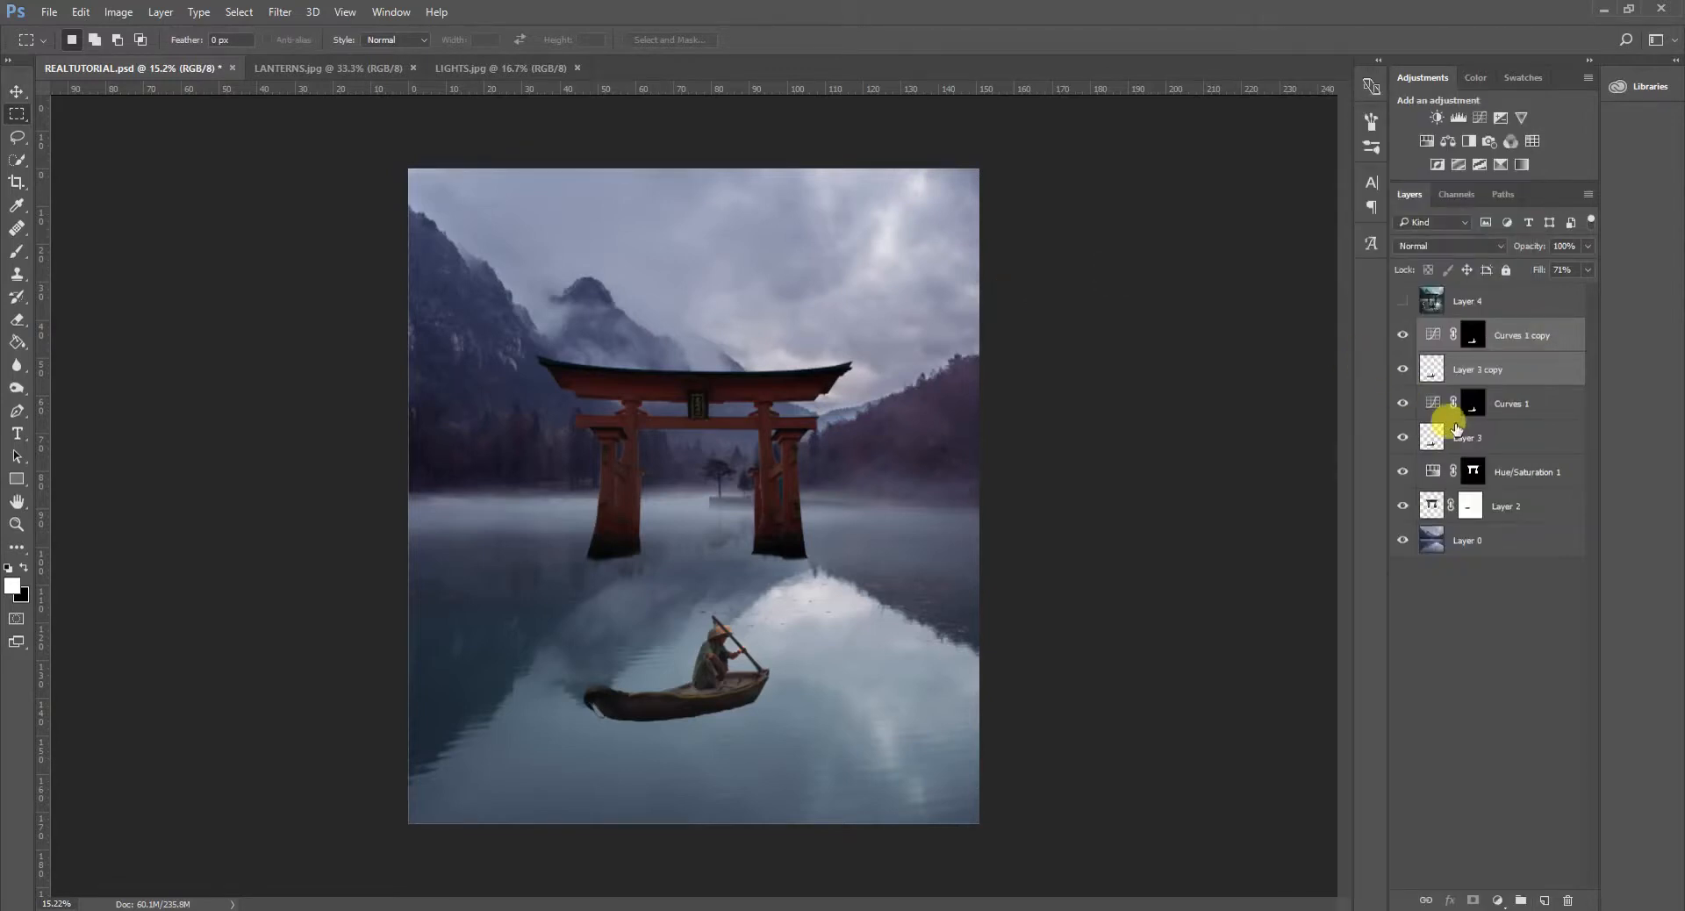
{"action": "key", "text": "ctrl+e"}
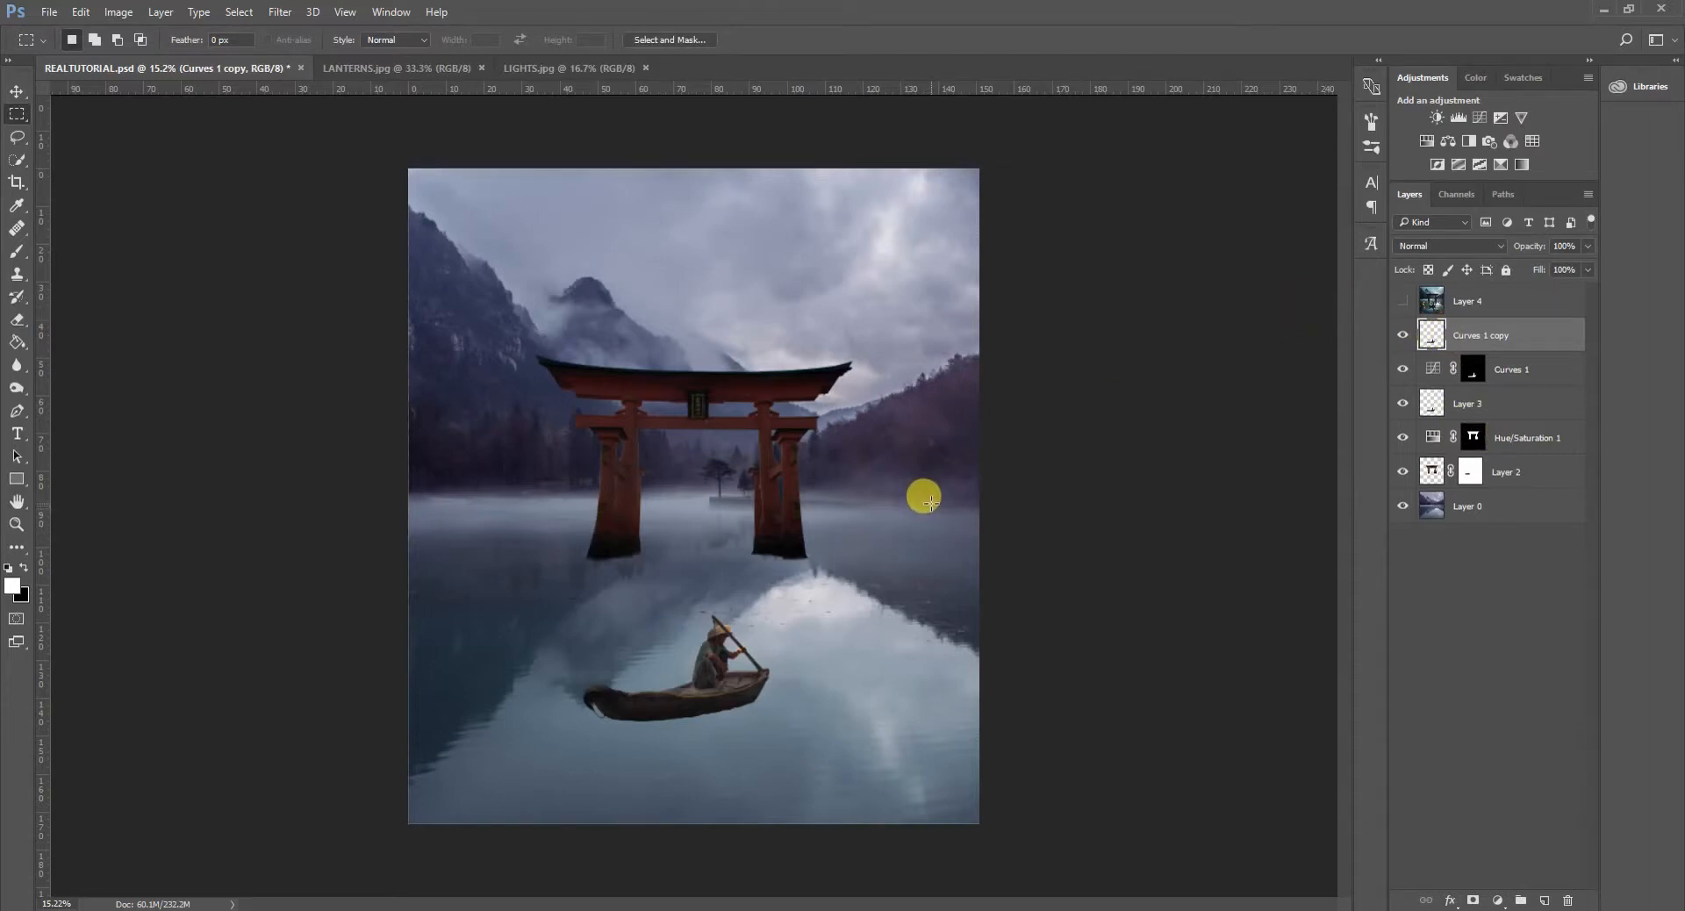
{"action": "left_click", "coordinate": [1452, 404], "text": "shift"}
- Convert the duplicated boat and curves layers to a single smart object, and rasterize it
{"action": "right_click", "coordinate": [1522, 333]}
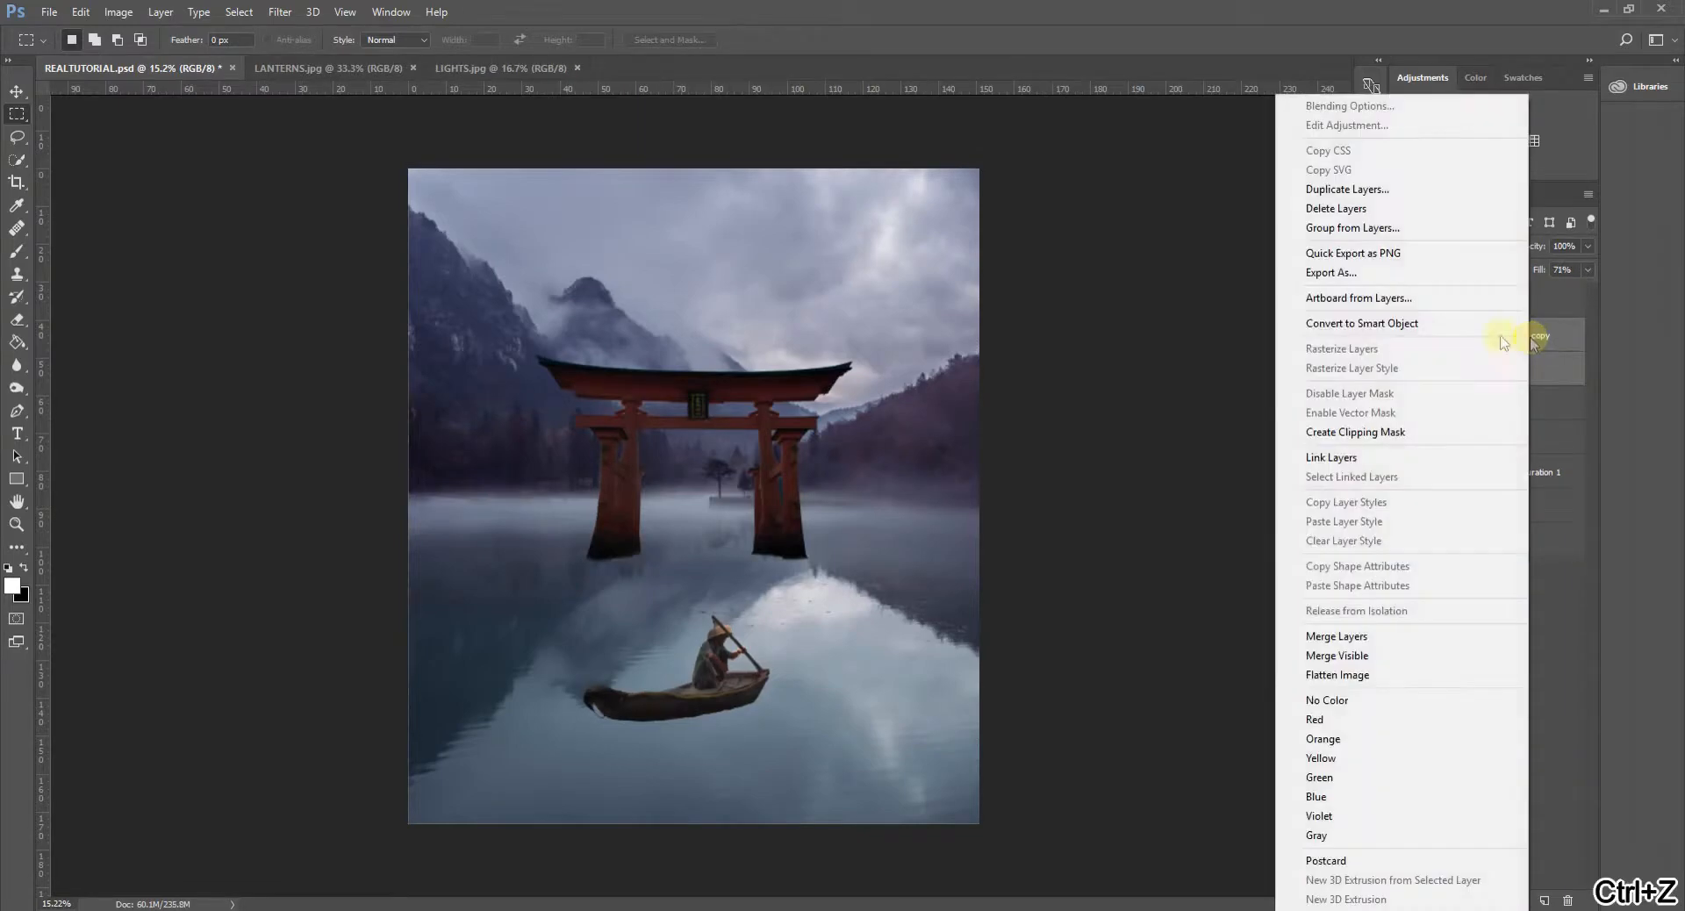
{"action": "left_click", "coordinate": [1452, 324]}
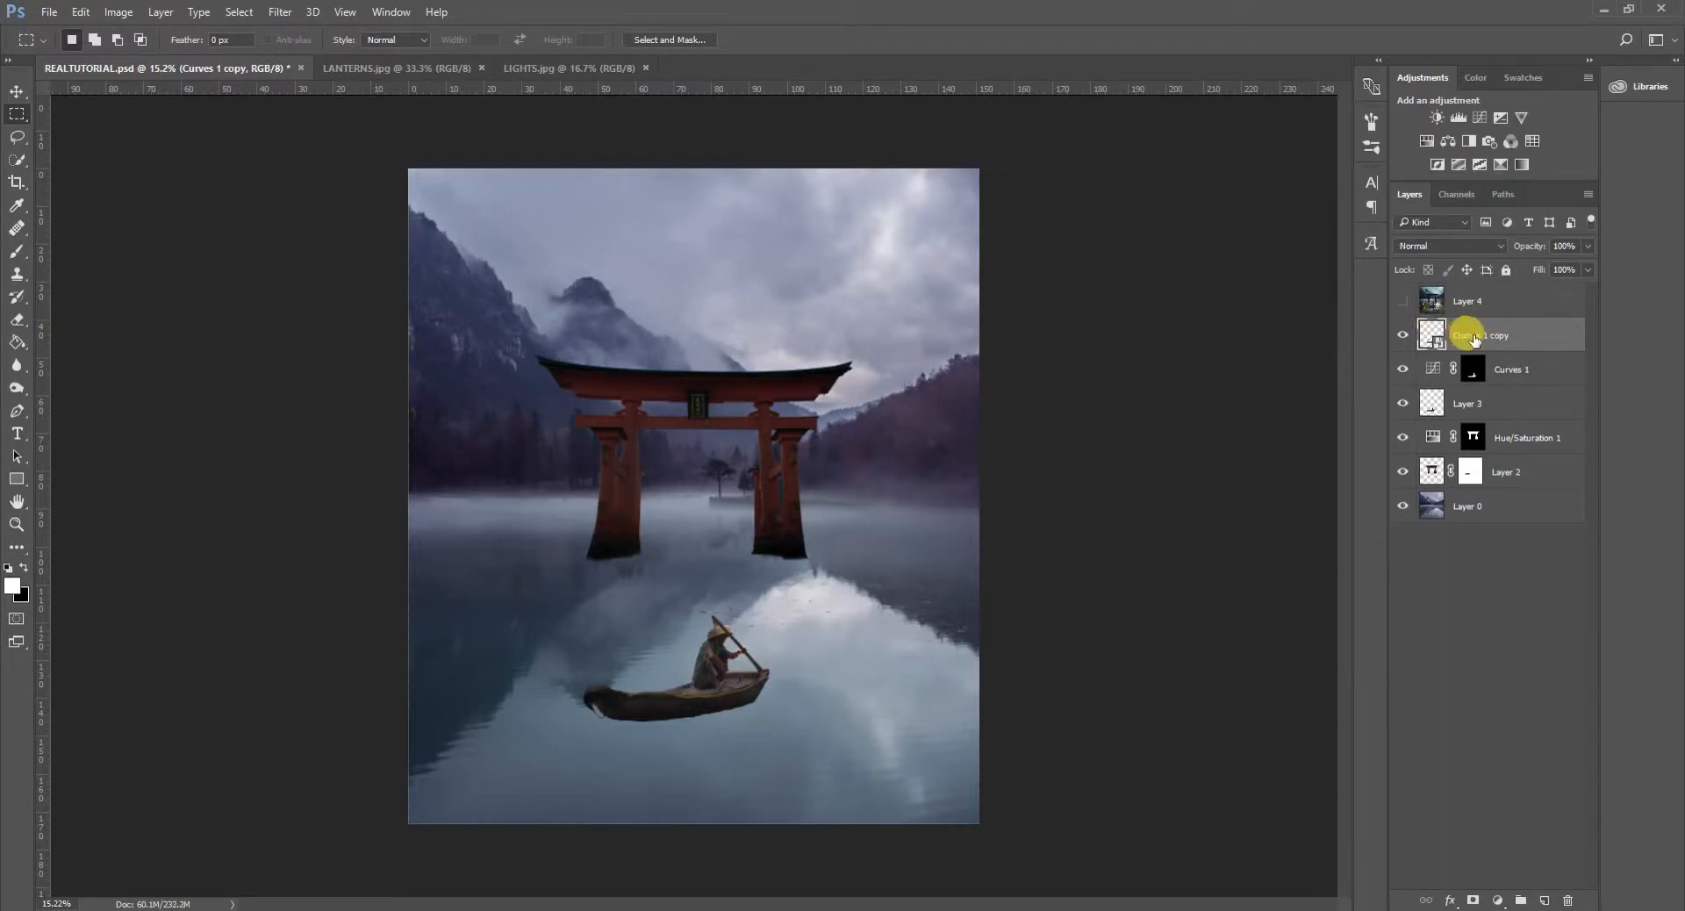
{"action": "left_click", "coordinate": [17, 251]}
{"action": "left_click", "coordinate": [851, 392]}
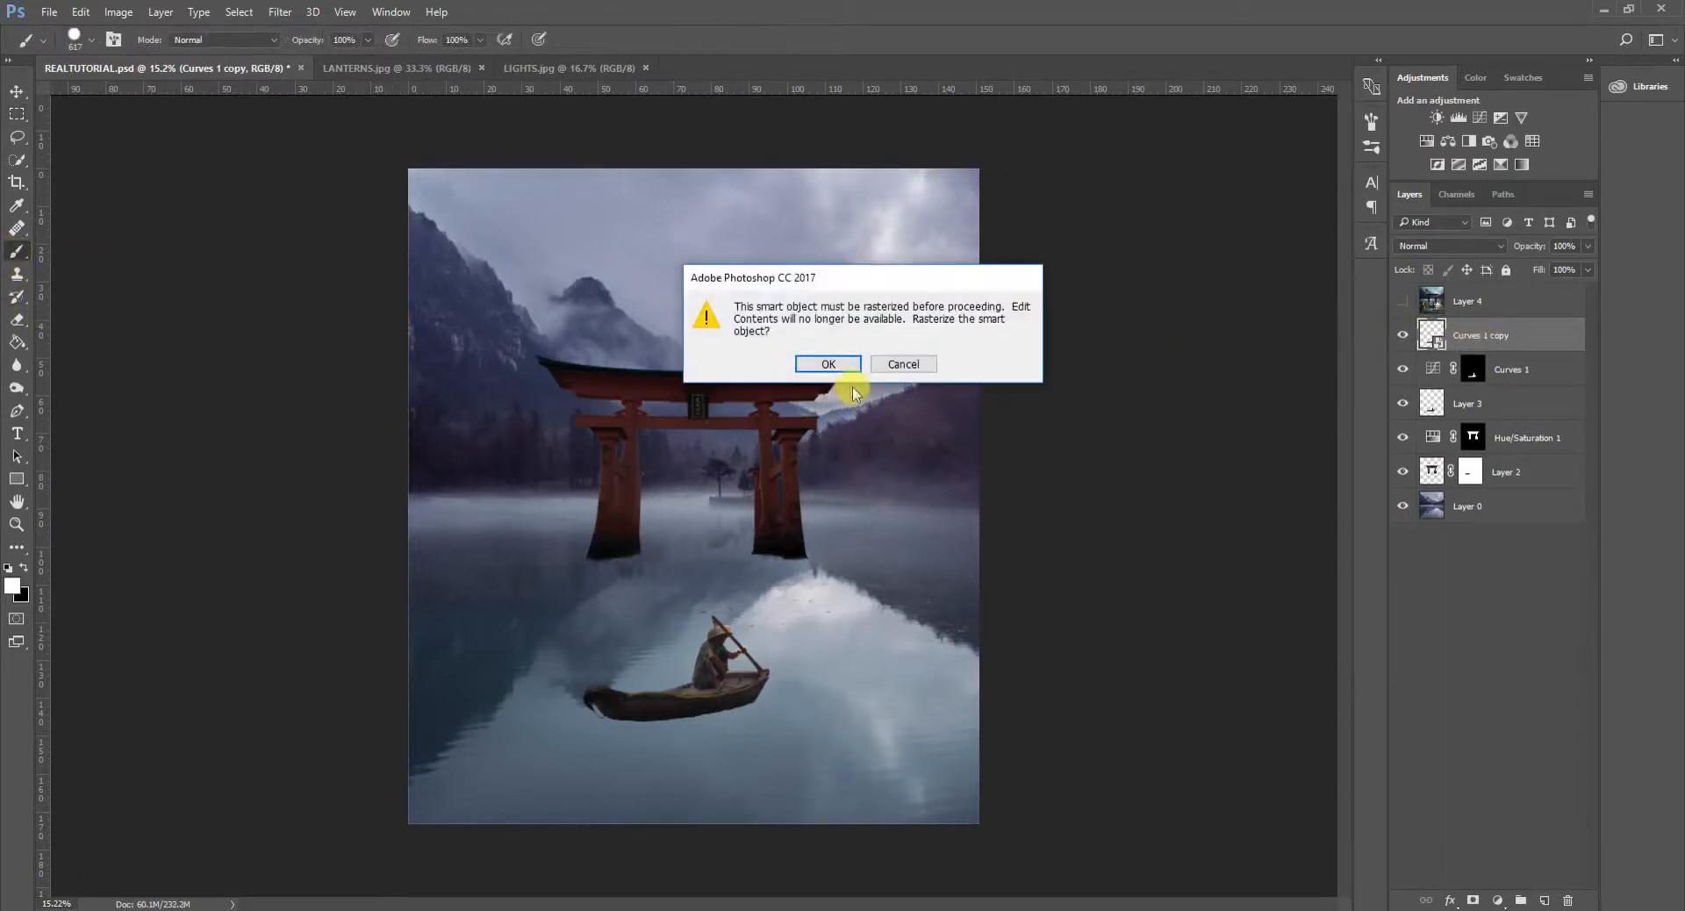
{"action": "left_click", "coordinate": [840, 363]}
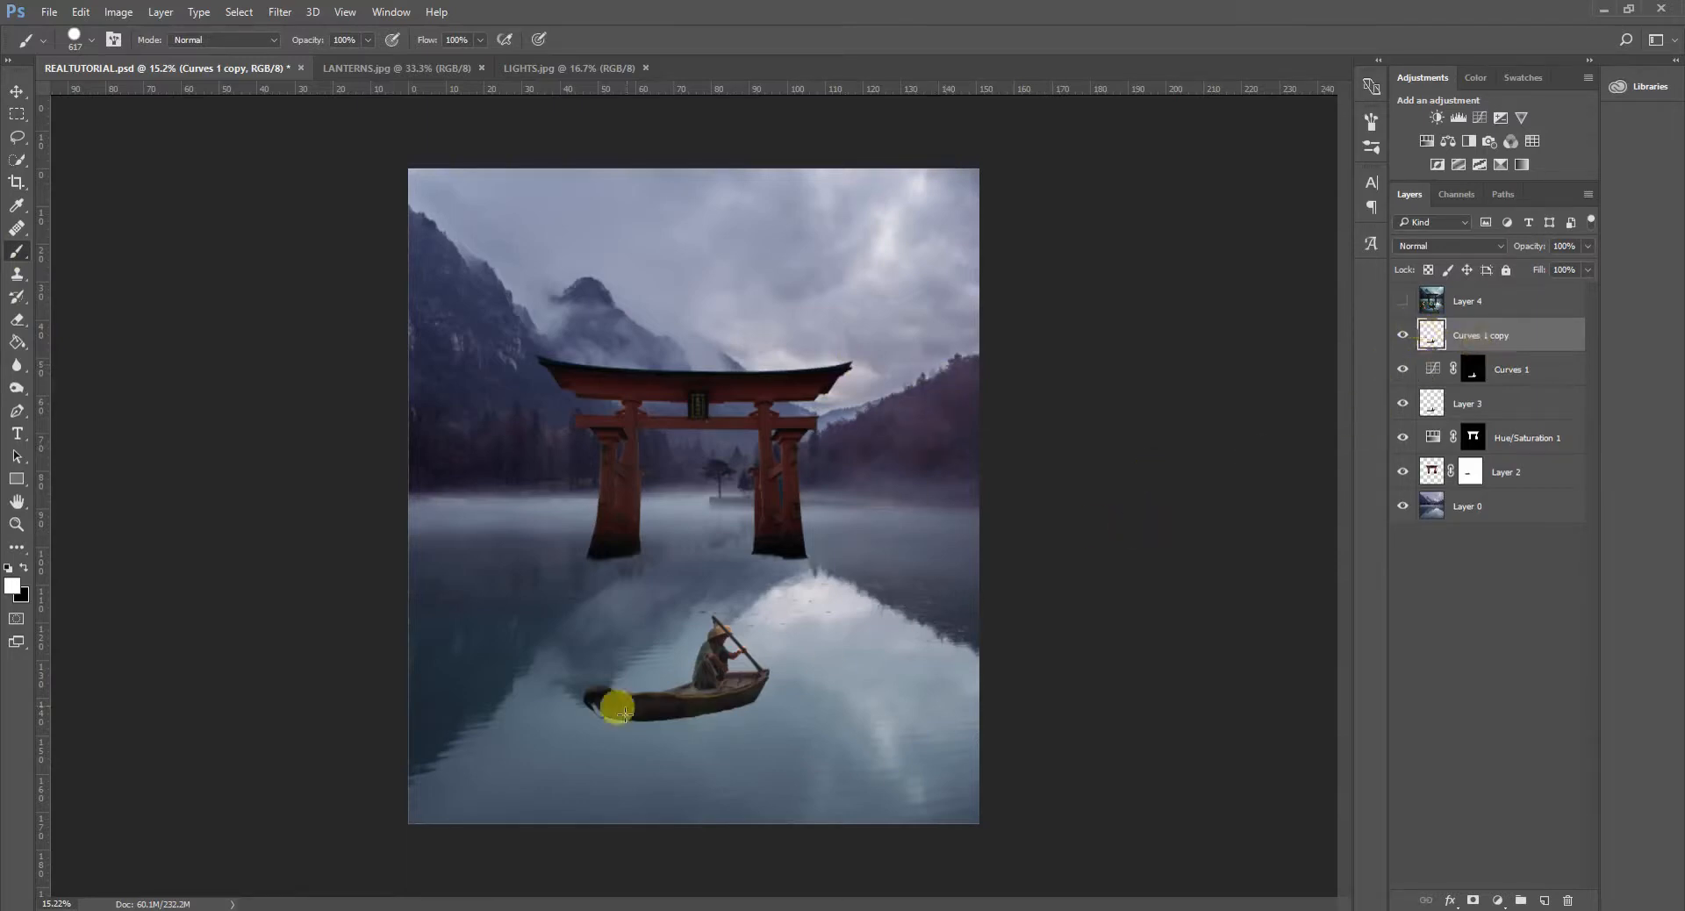
- Flip the rasterized boat copy vertically and move it straight down about 773 px to sit directly beneath the boat
{"action": "left_click", "coordinate": [1516, 379]}
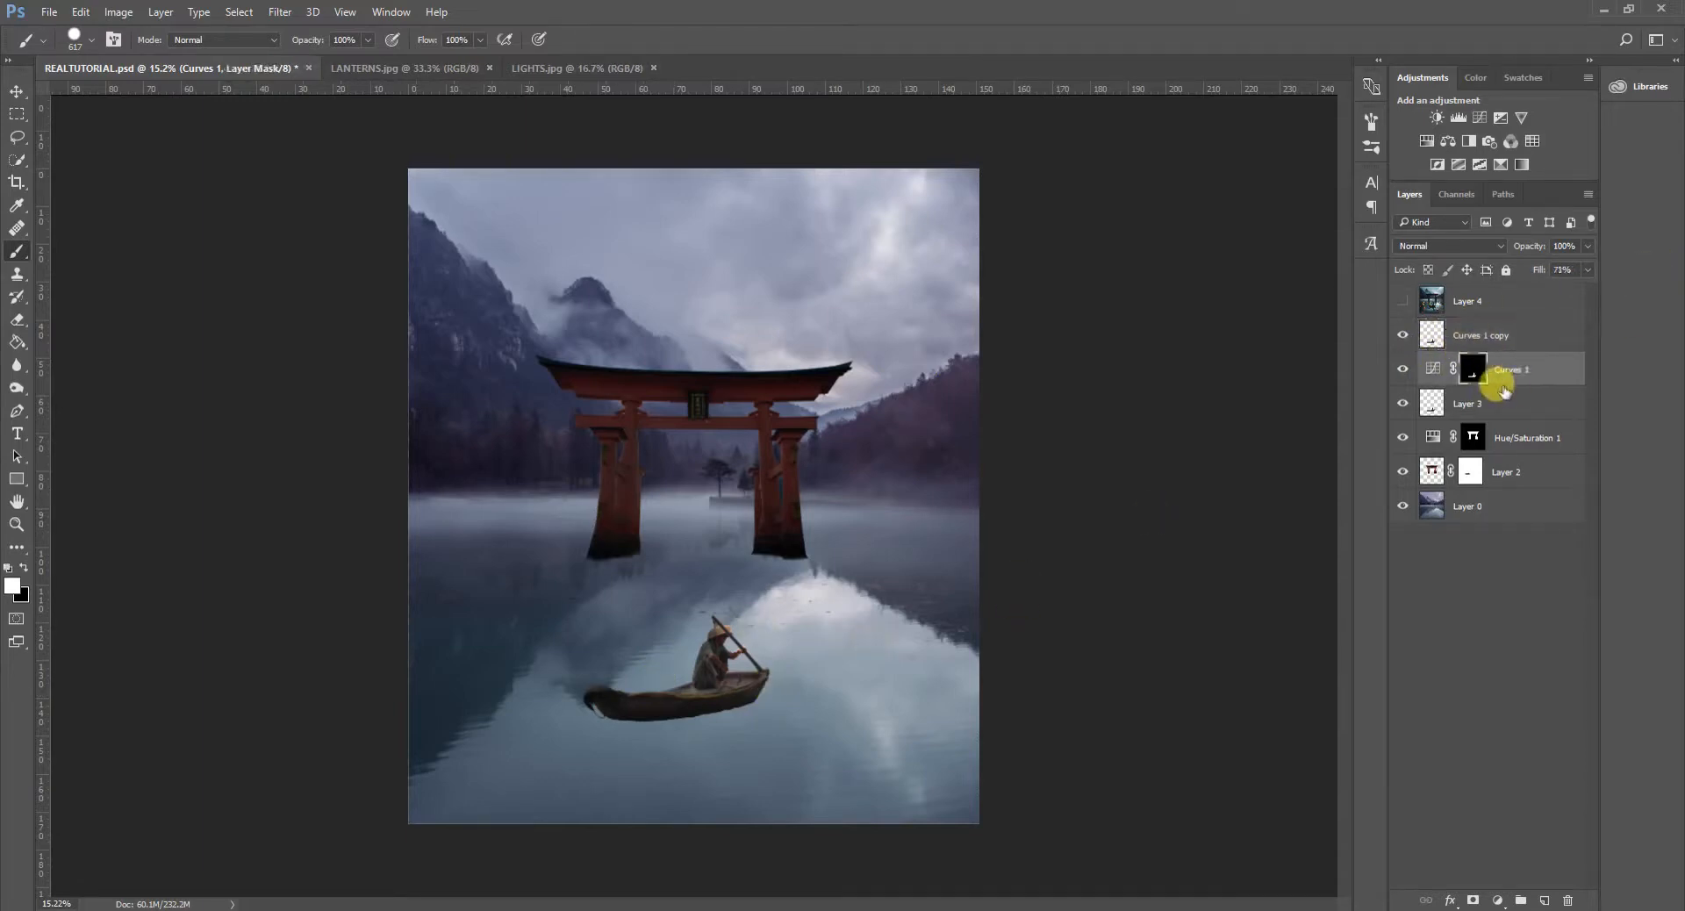
{"action": "left_click", "coordinate": [1515, 338]}
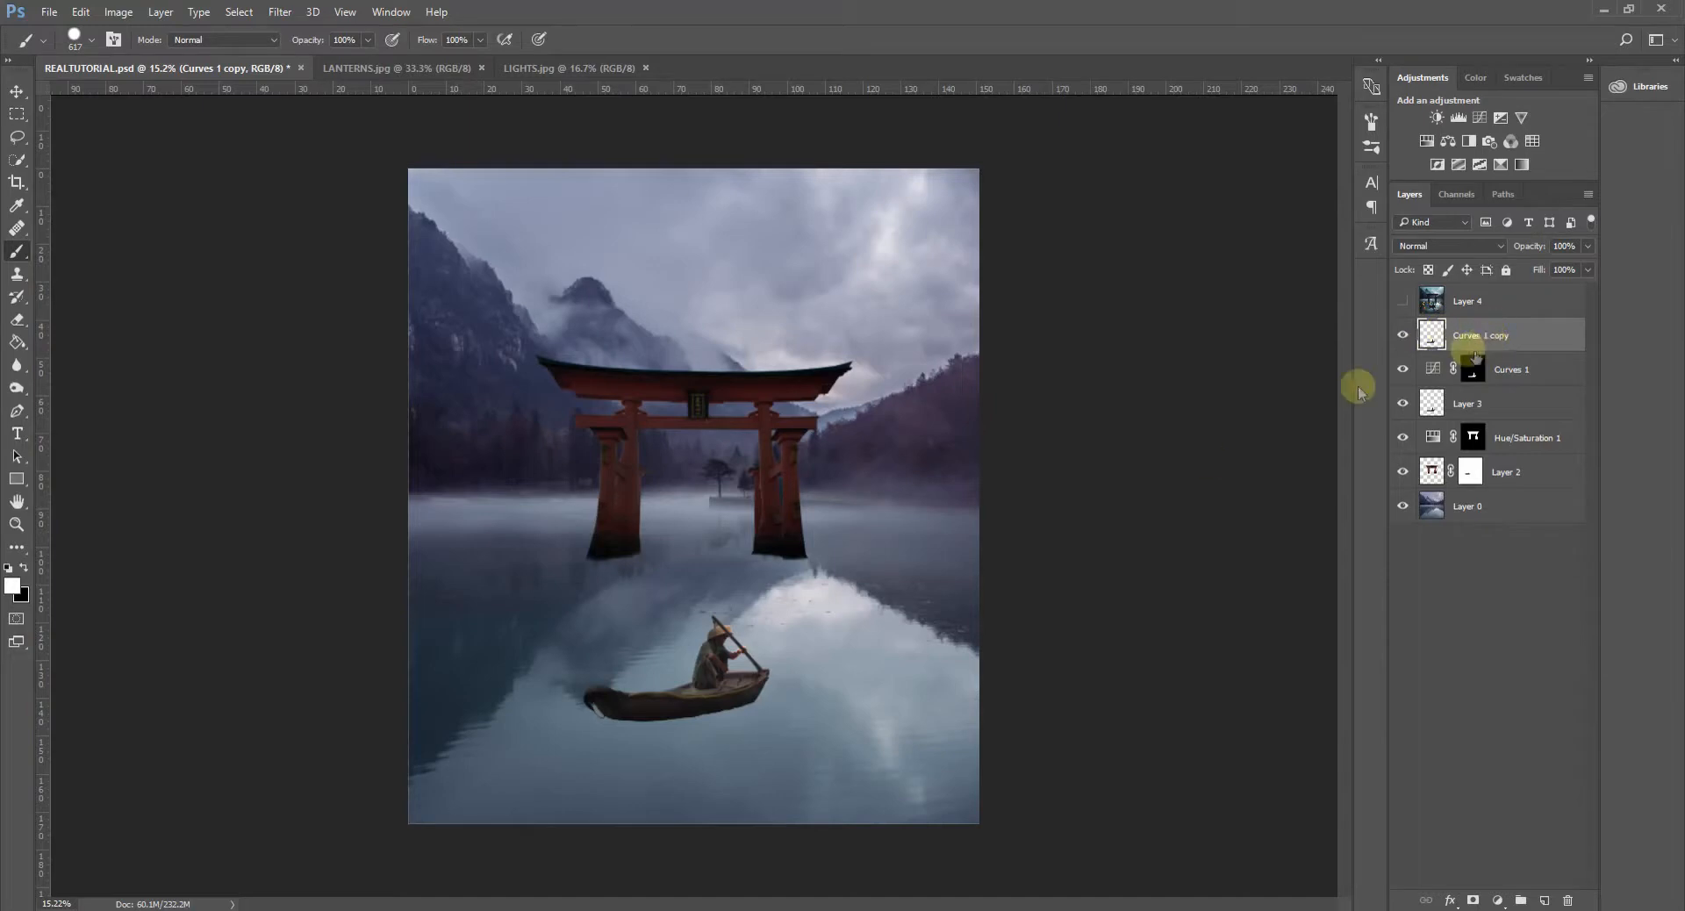
{"action": "key", "text": "ctrl+t"}
{"action": "right_click", "coordinate": [727, 673]}
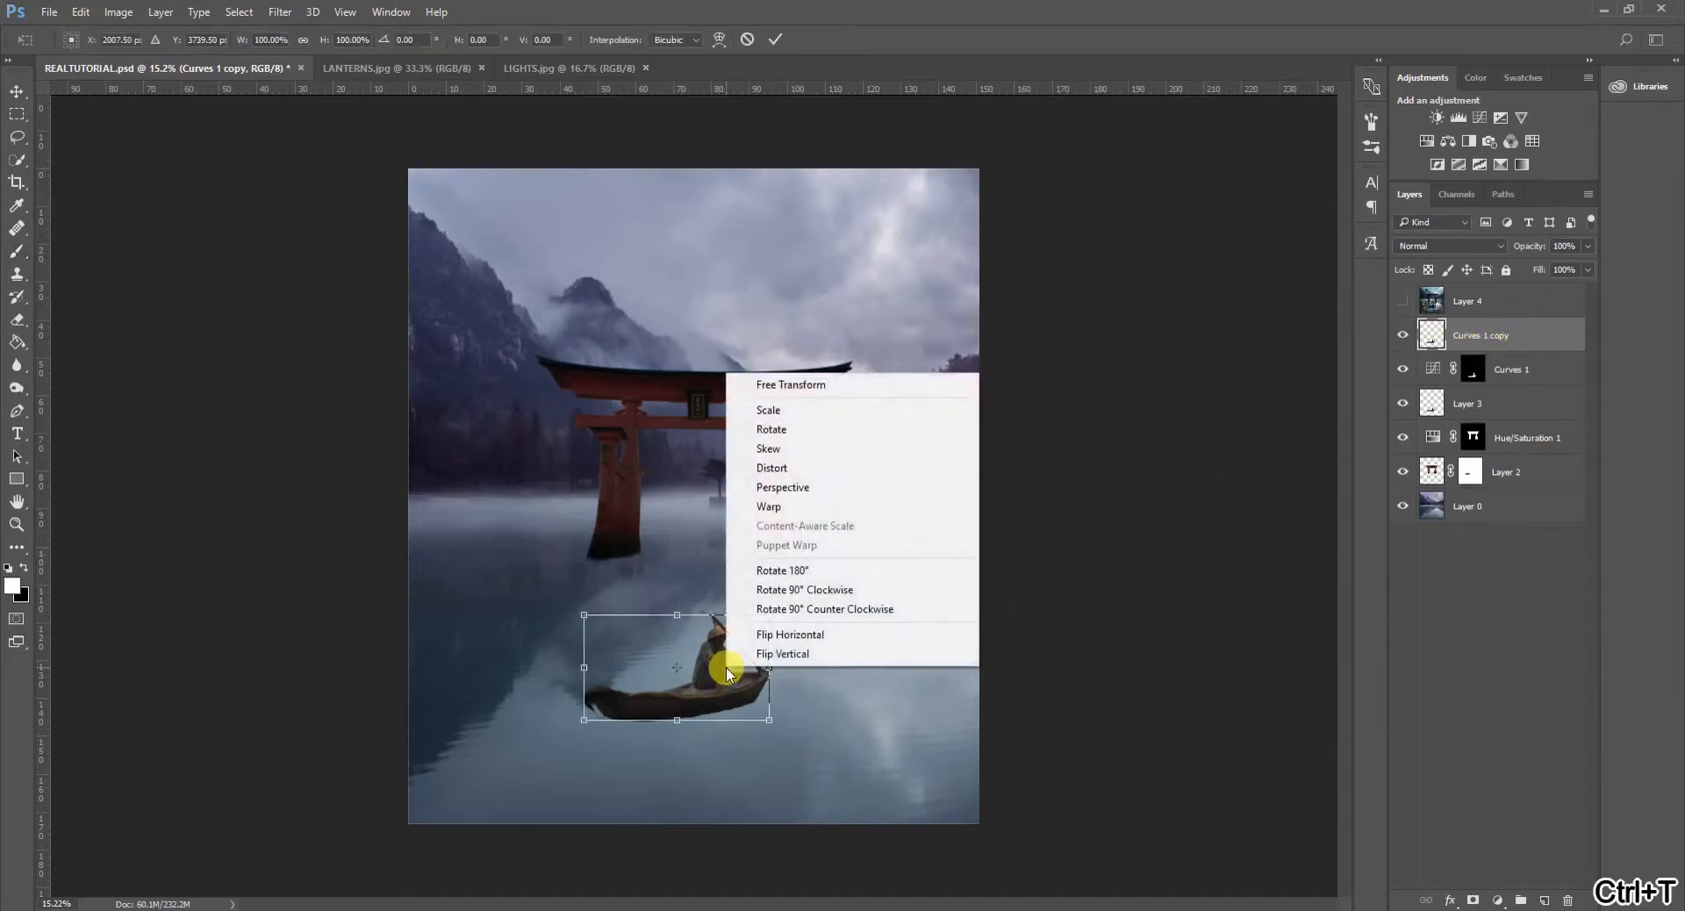
{"action": "left_click", "coordinate": [805, 656]}
{"action": "left_click_drag", "start_coordinate": [724, 647], "coordinate": [722, 747]}
- Warp the flipped boat copy, raising its bow end so the reflected hull meets the real hull along the waterline
{"action": "scroll", "coordinate": [602, 741], "scroll_direction": "up", "scroll_amount": 5}
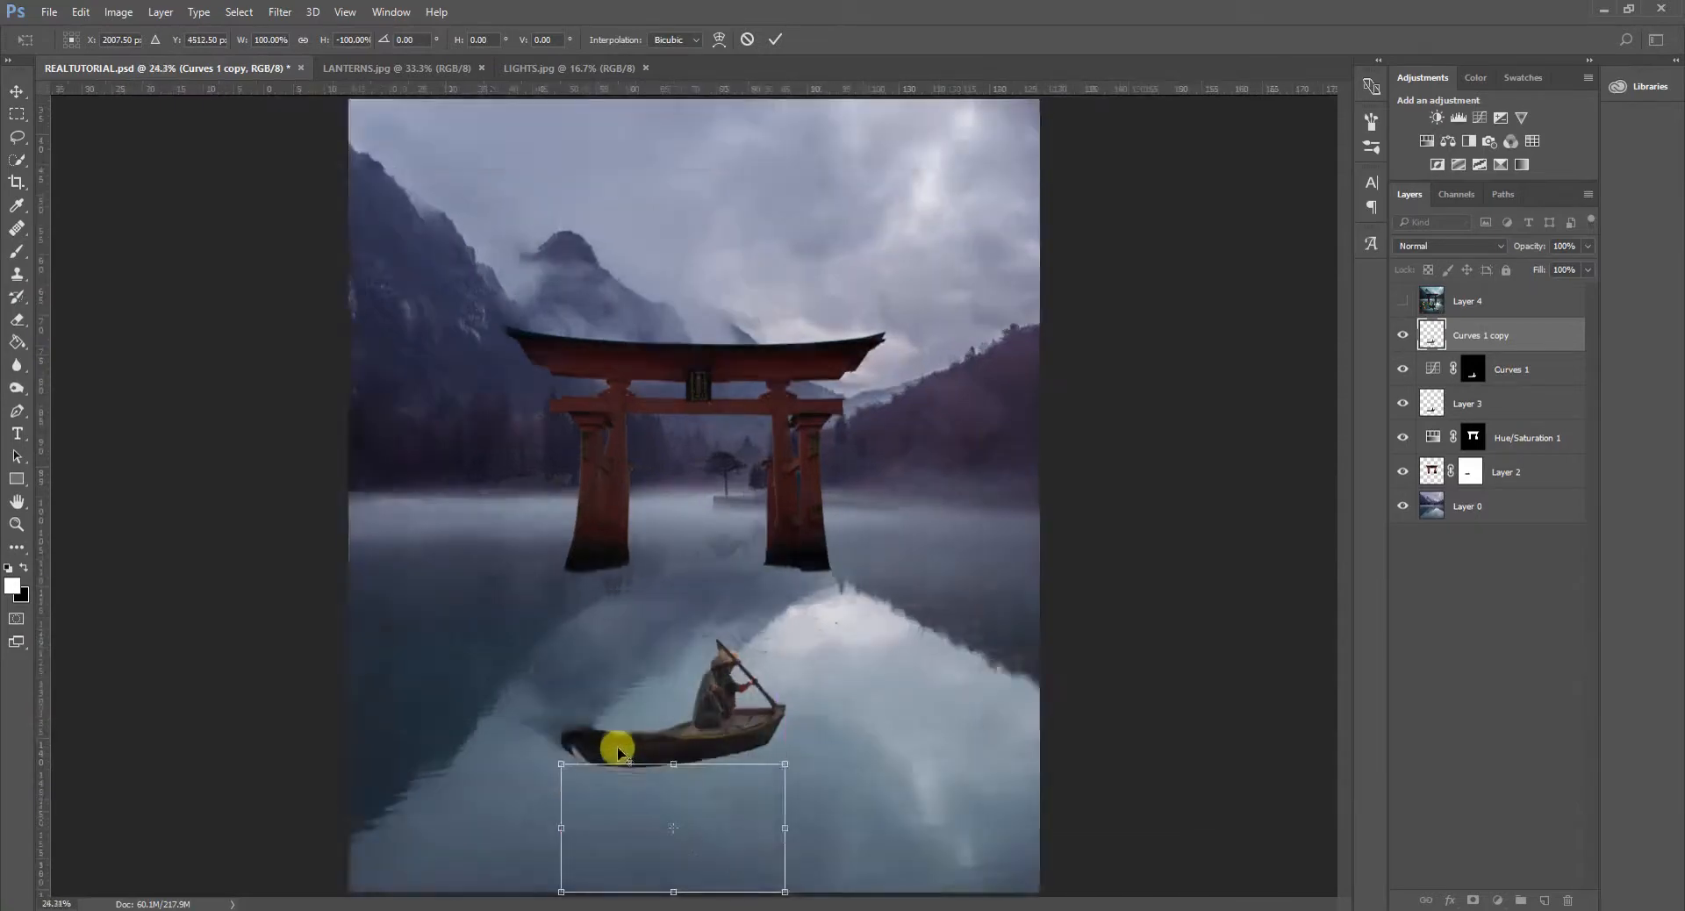
{"action": "scroll", "coordinate": [601, 796], "scroll_direction": "up", "scroll_amount": 4}
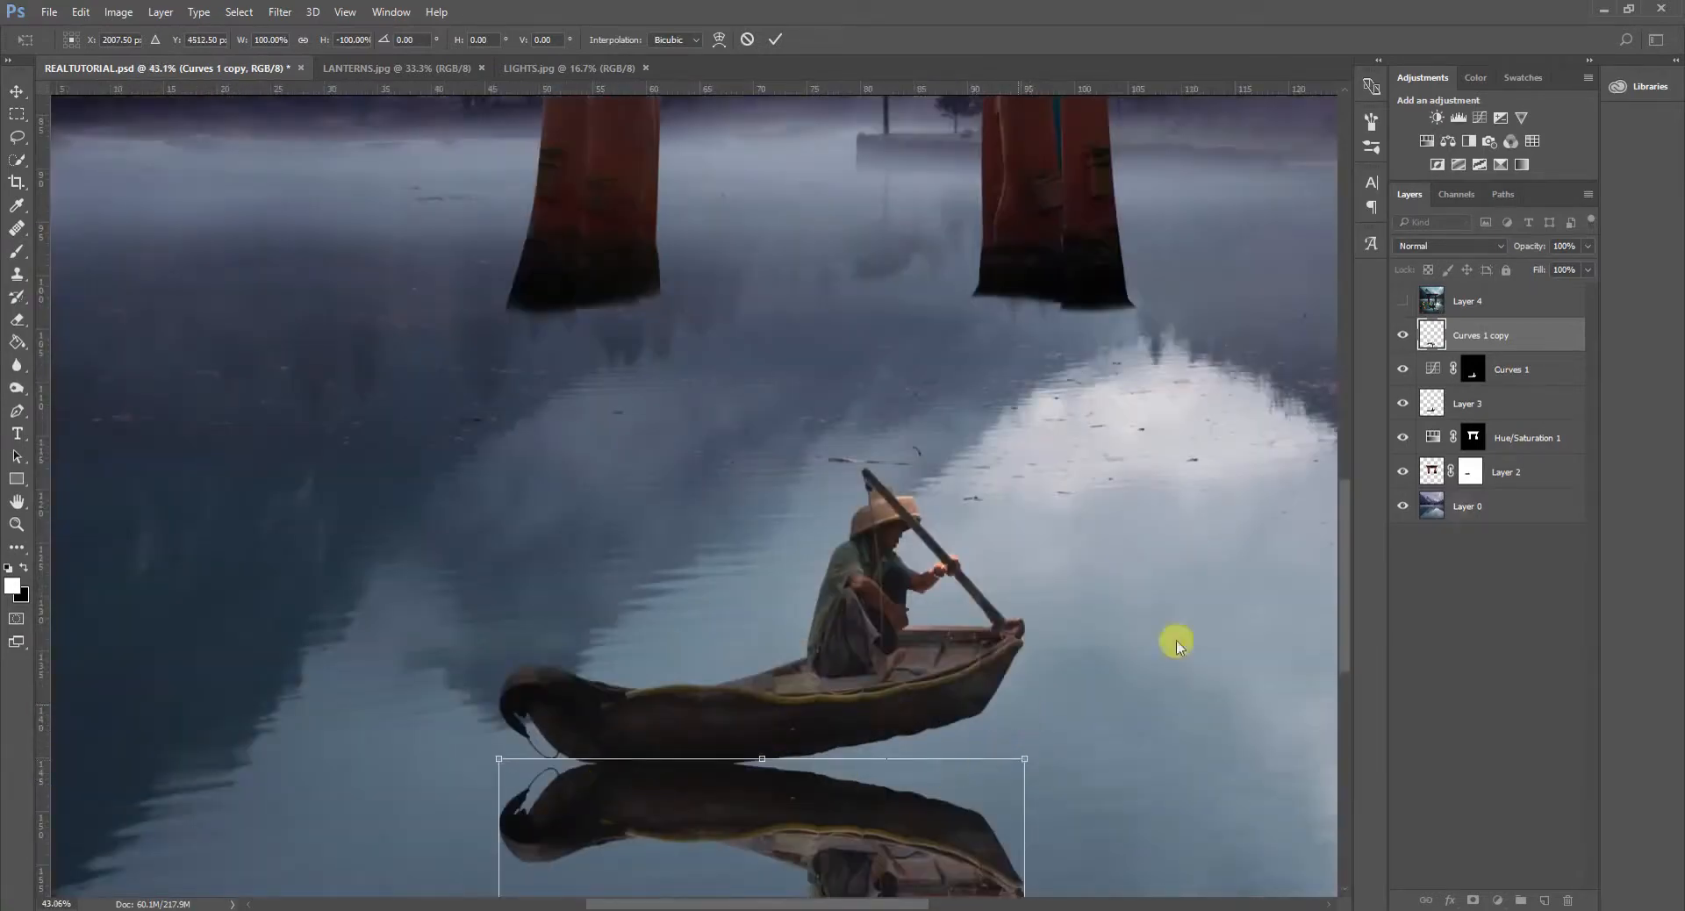
{"action": "left_click_drag", "start_coordinate": [1339, 569], "coordinate": [1331, 614]}
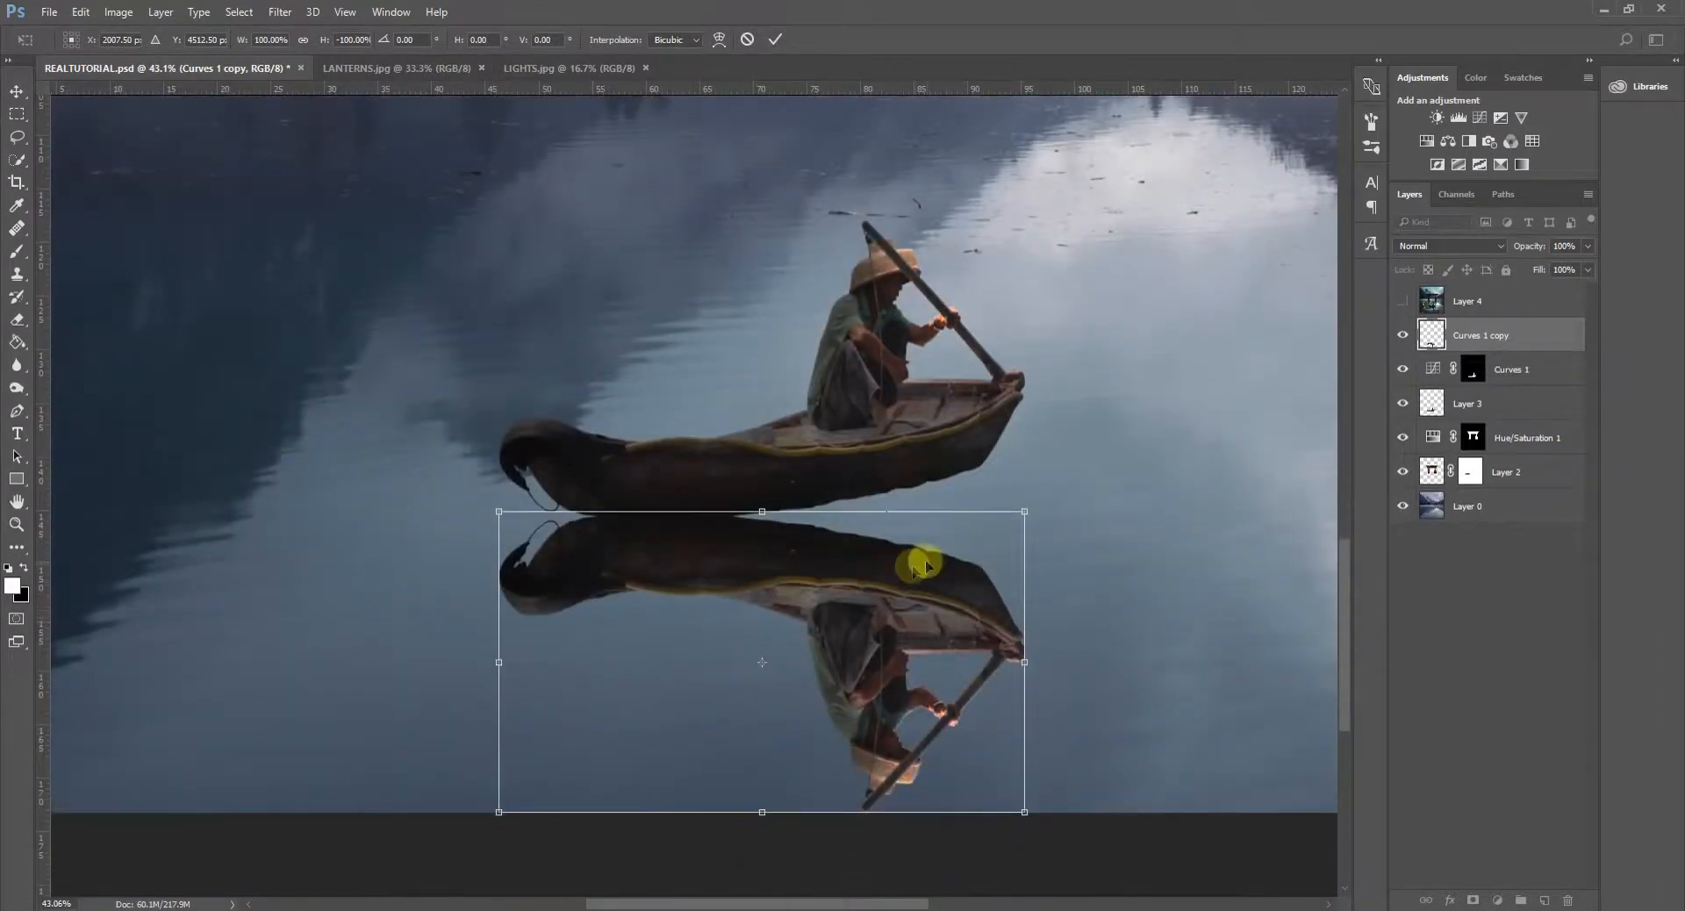
{"action": "right_click", "coordinate": [903, 595]}
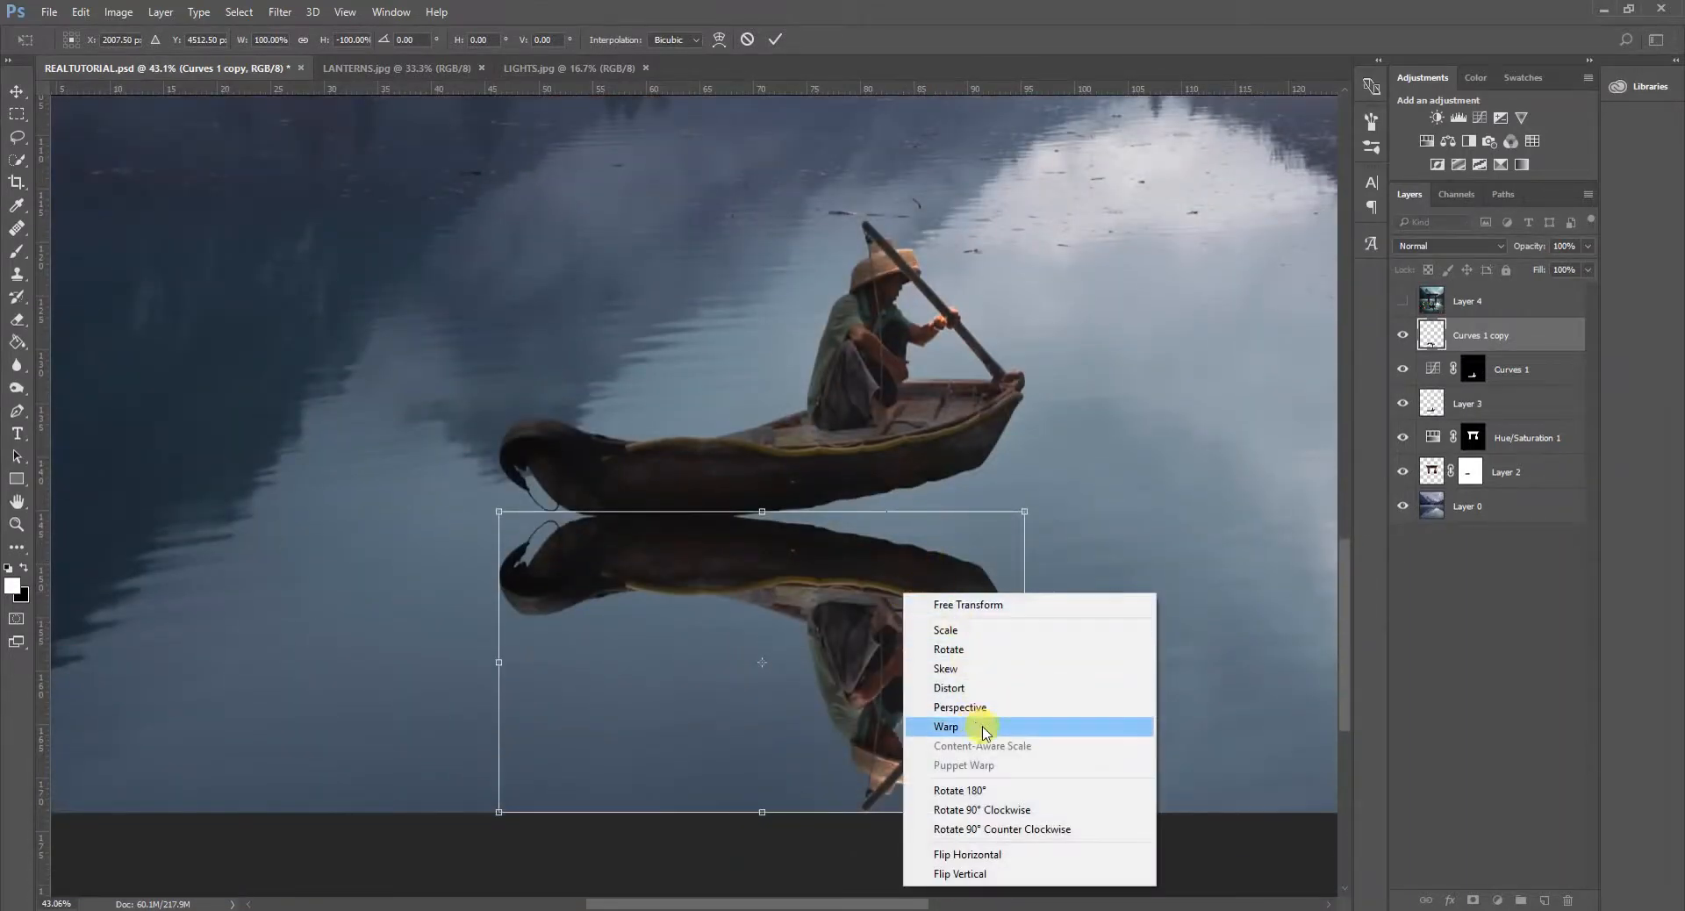
{"action": "left_click", "coordinate": [985, 731]}
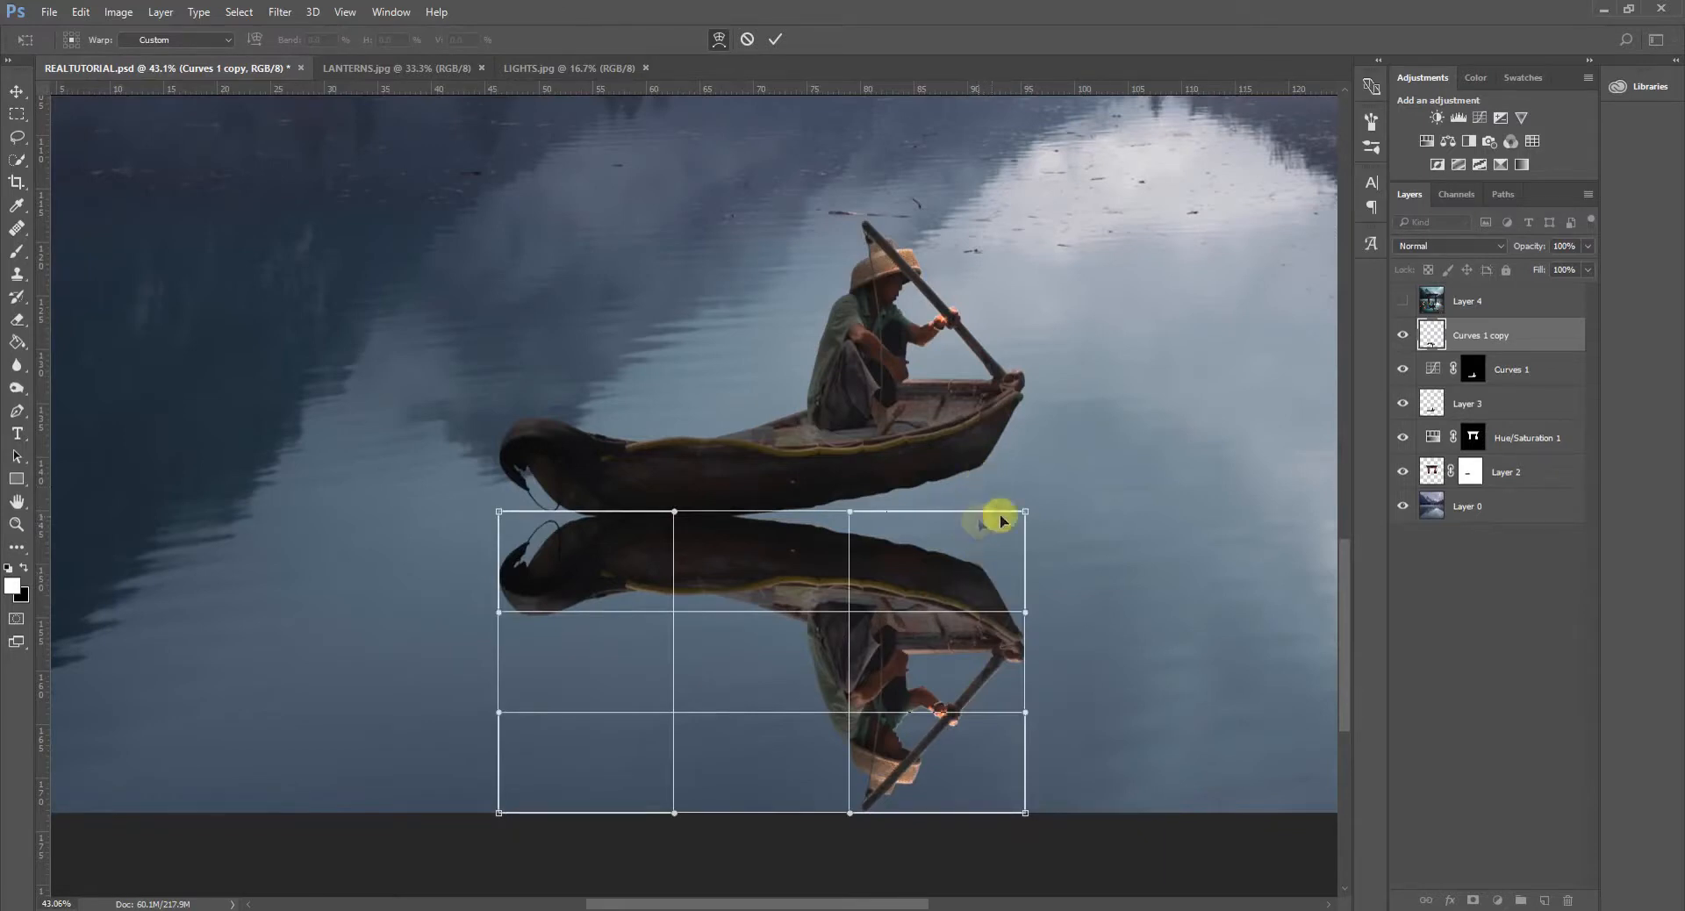
{"action": "left_click_drag", "start_coordinate": [976, 532], "coordinate": [1012, 334]}
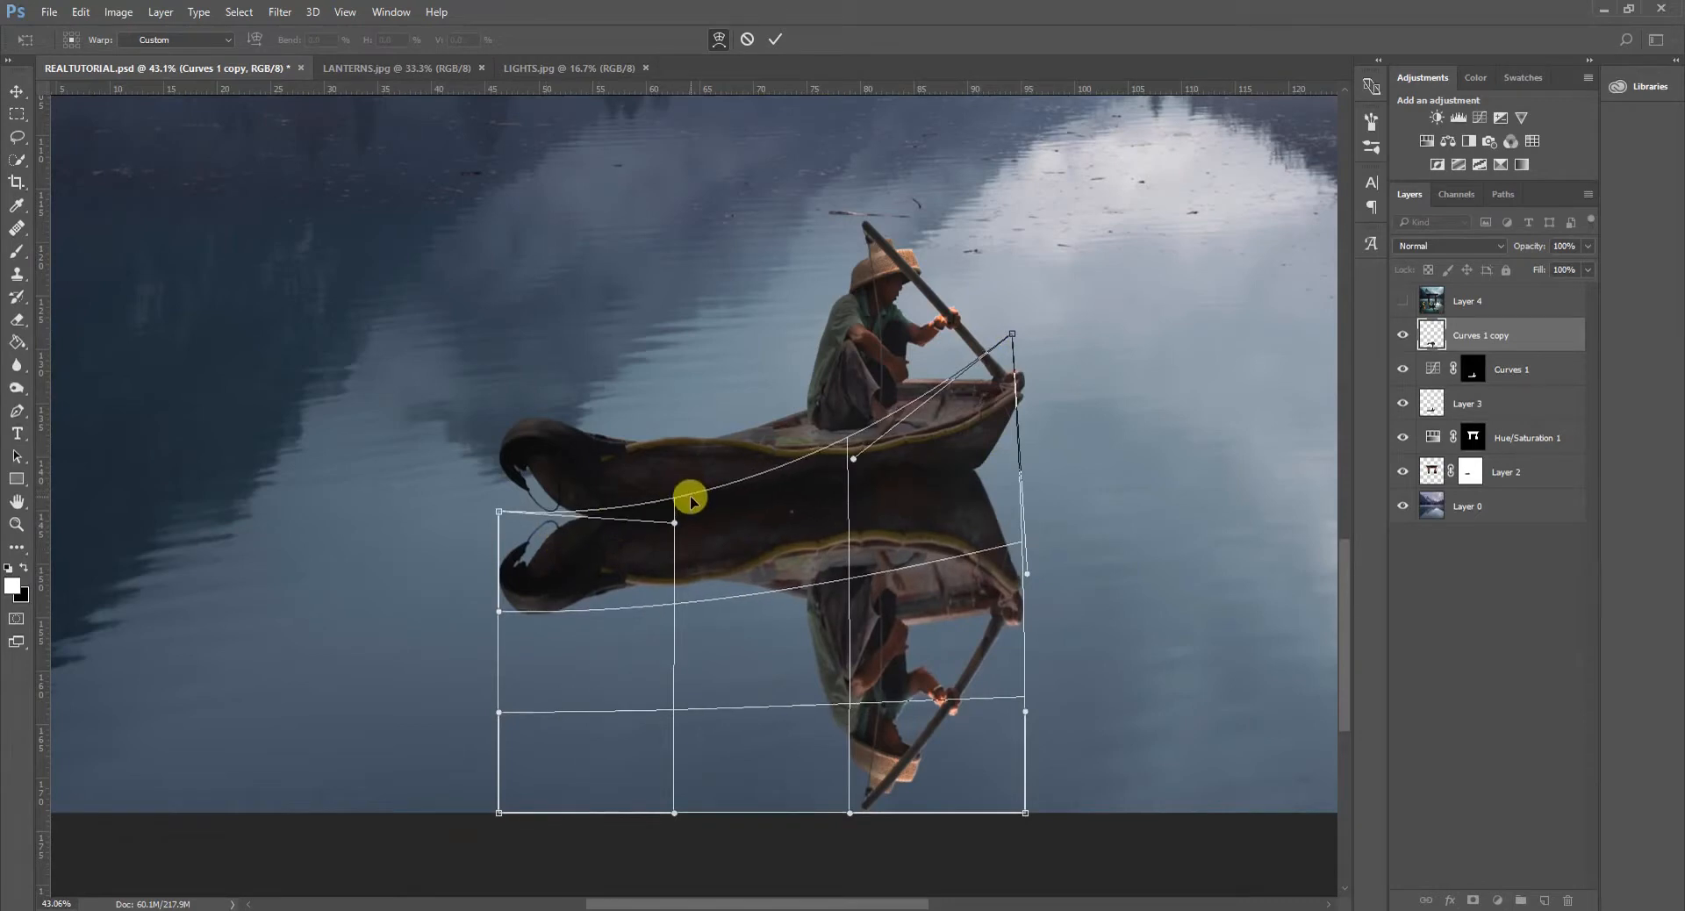
{"action": "mouse_move", "coordinate": [779, 477]}
{"action": "left_mouse_down"}
{"action": "mouse_move", "coordinate": [812, 488]}
{"action": "mouse_move", "coordinate": [808, 474]}
{"action": "left_mouse_up"}
{"action": "left_click_drag", "start_coordinate": [1013, 487], "coordinate": [1016, 479]}
{"action": "left_click_drag", "start_coordinate": [988, 630], "coordinate": [970, 702]}
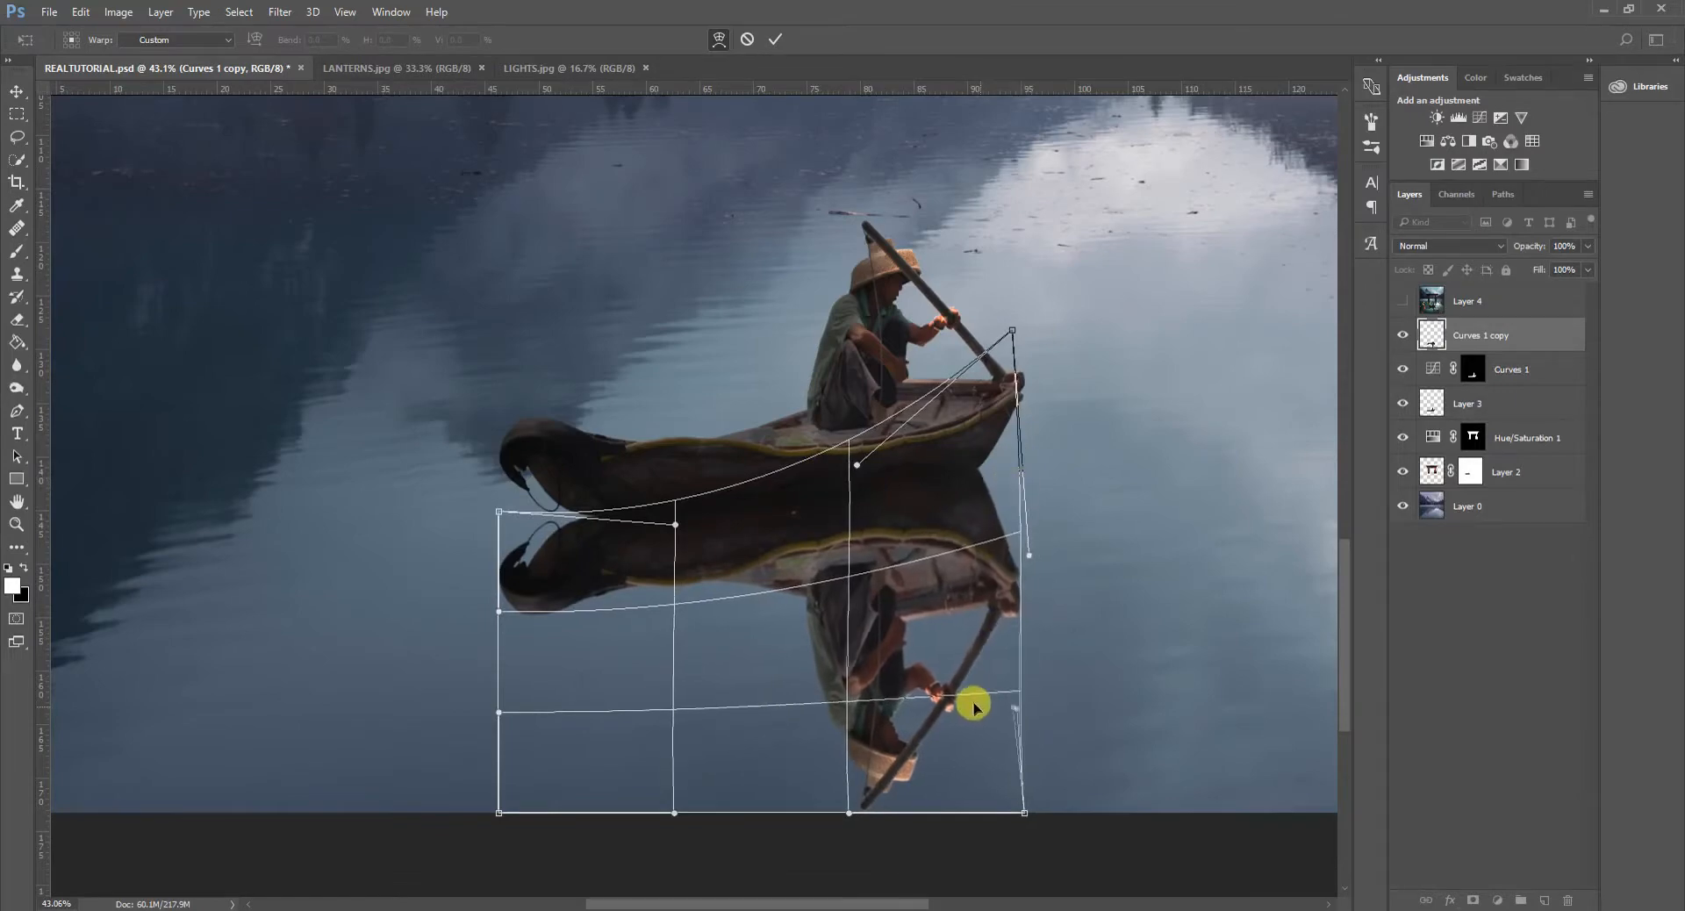
{"action": "left_click", "coordinate": [775, 39]}
{"action": "key", "text": "b"}
- Set up the Displace filter on the boat reflection with horizontal scale 40 and vertical scale 60
{"action": "scroll", "coordinate": [1018, 678], "scroll_direction": "down", "scroll_amount": 1}
{"action": "scroll", "coordinate": [1018, 678], "scroll_direction": "down", "scroll_amount": 5}
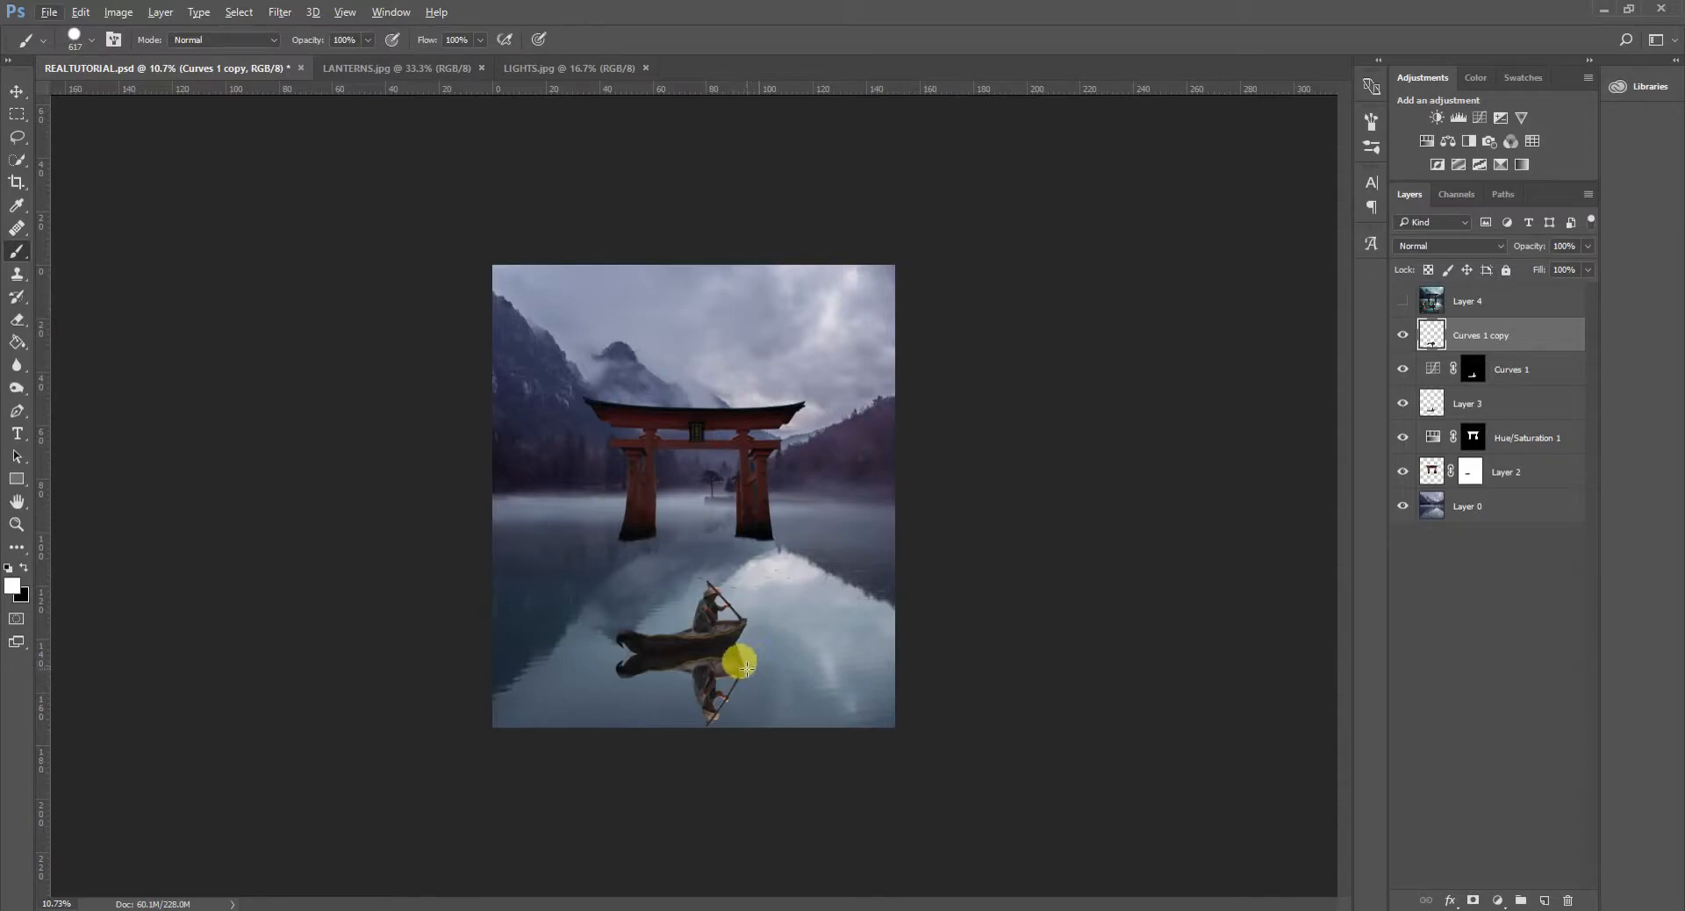
{"action": "scroll", "coordinate": [752, 703], "scroll_direction": "up", "scroll_amount": 3}
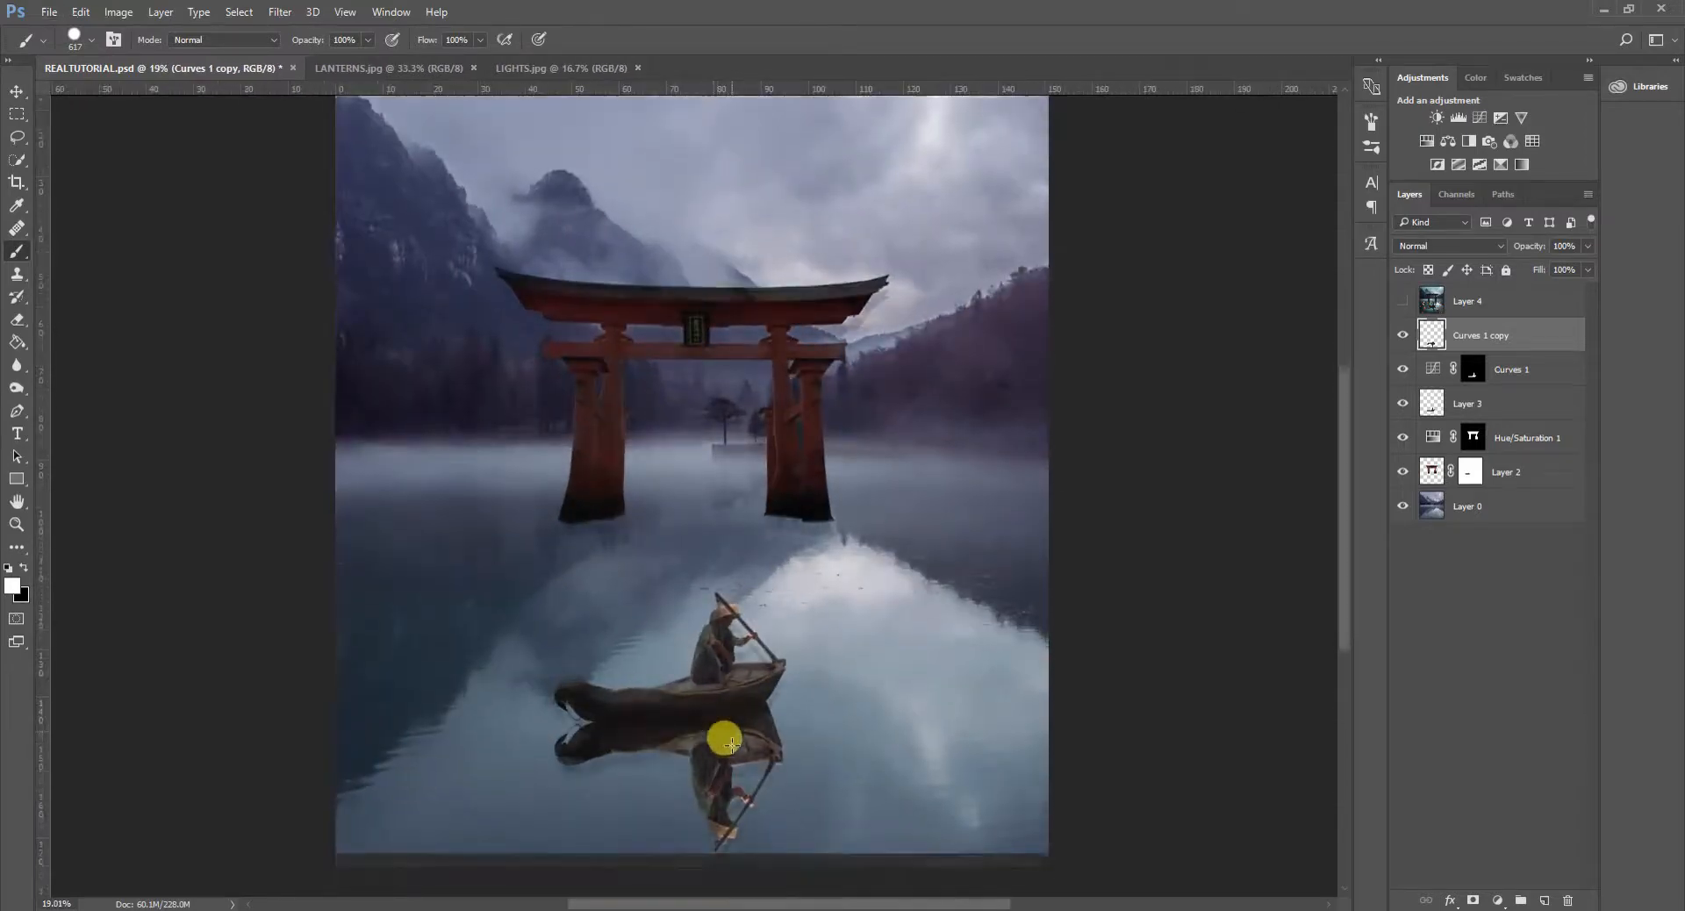
{"action": "scroll", "coordinate": [702, 759], "scroll_direction": "up", "scroll_amount": 2}
{"action": "scroll", "coordinate": [712, 772], "scroll_direction": "up", "scroll_amount": 1}
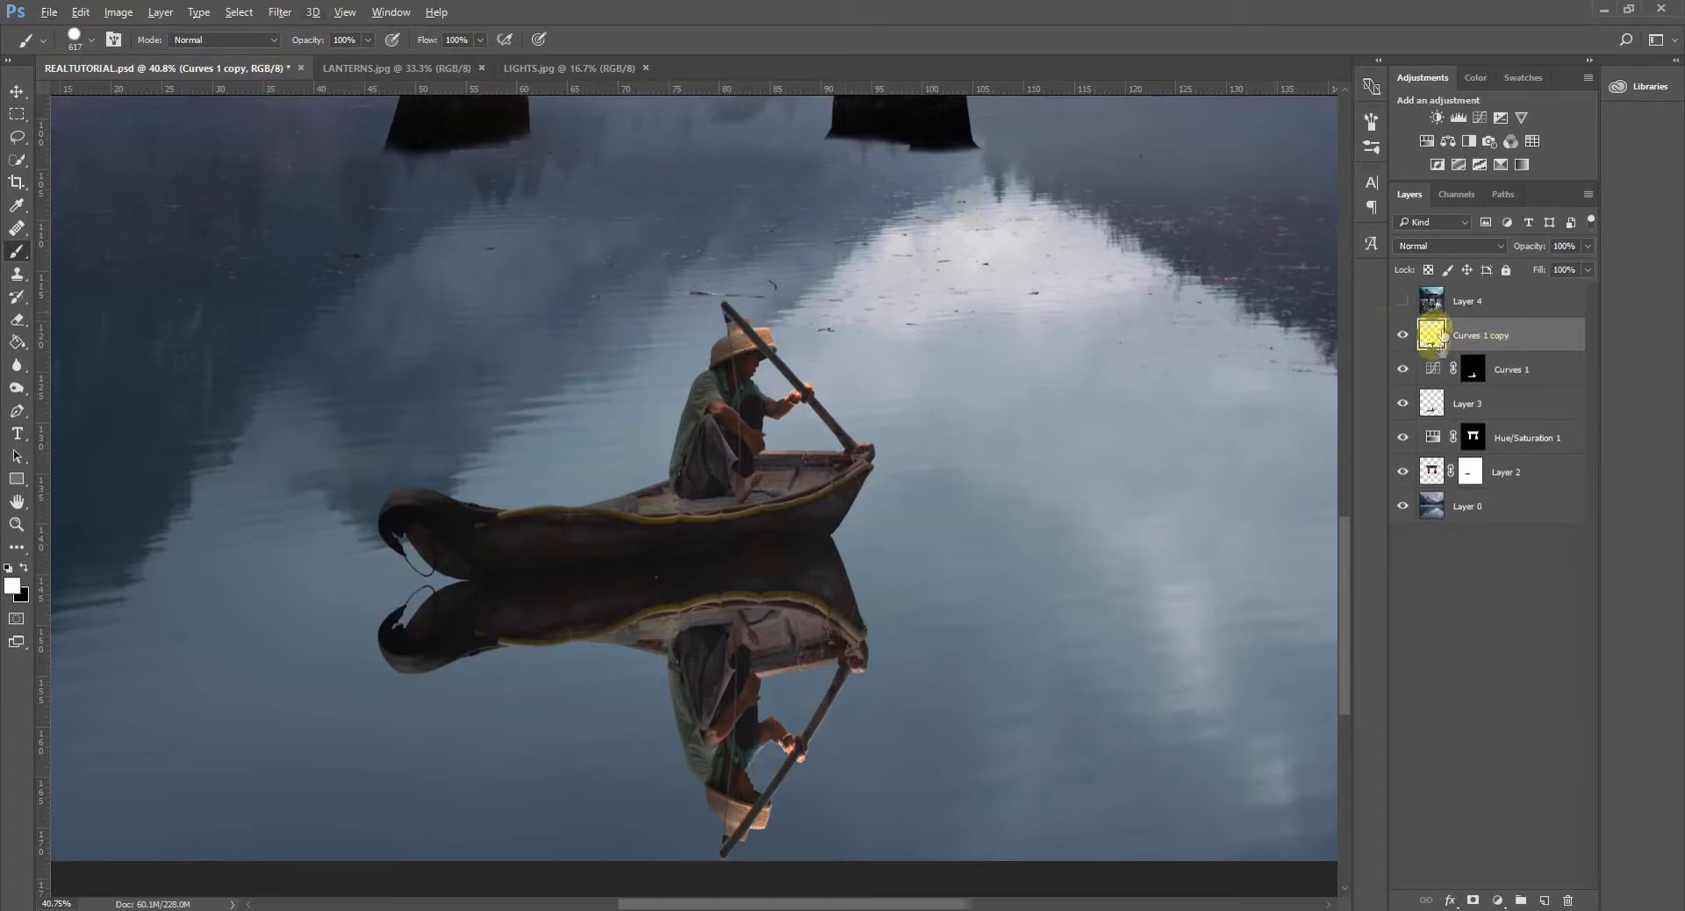
{"action": "left_click", "coordinate": [281, 12]}
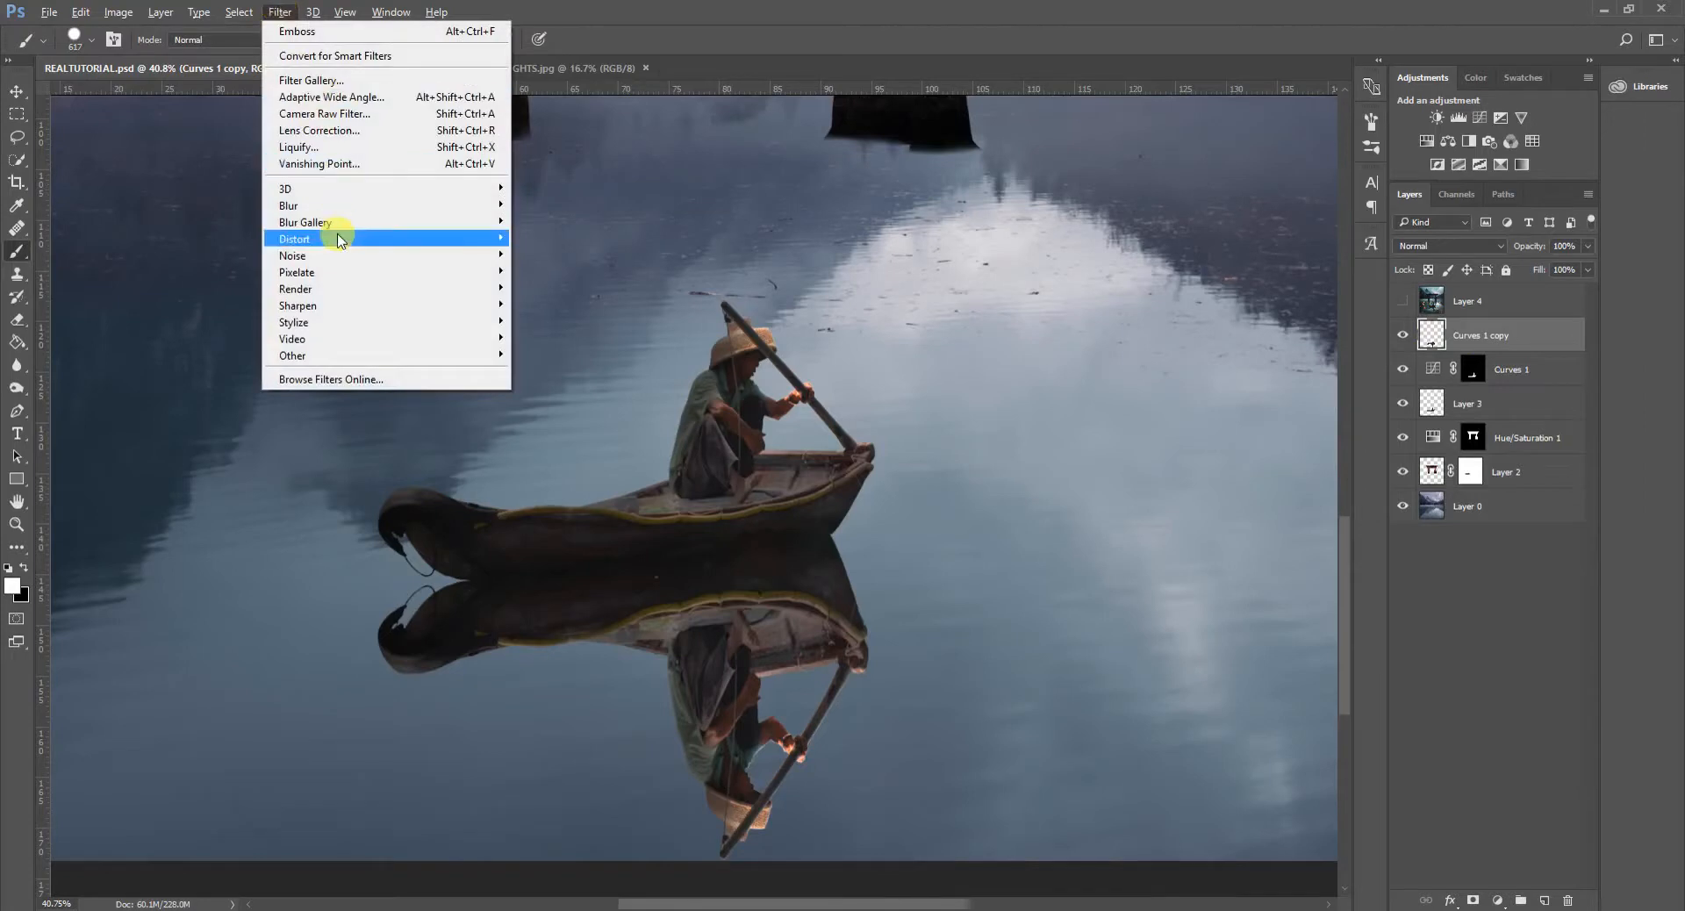
{"action": "mouse_move", "coordinate": [338, 240]}
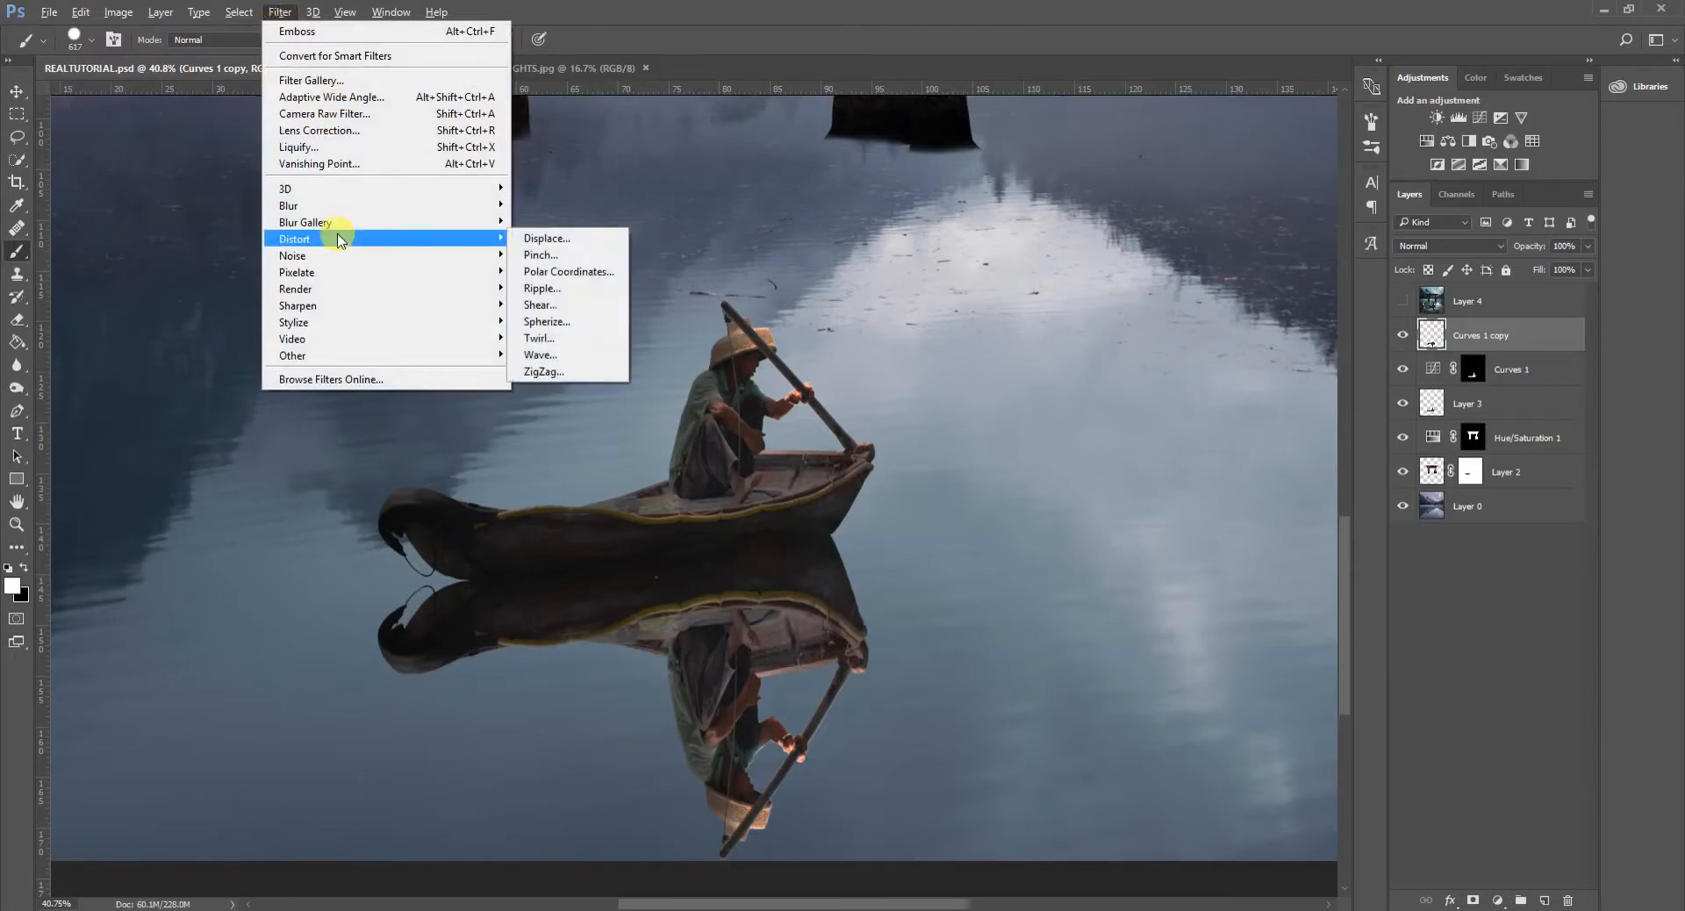
{"action": "left_click", "coordinate": [572, 245]}
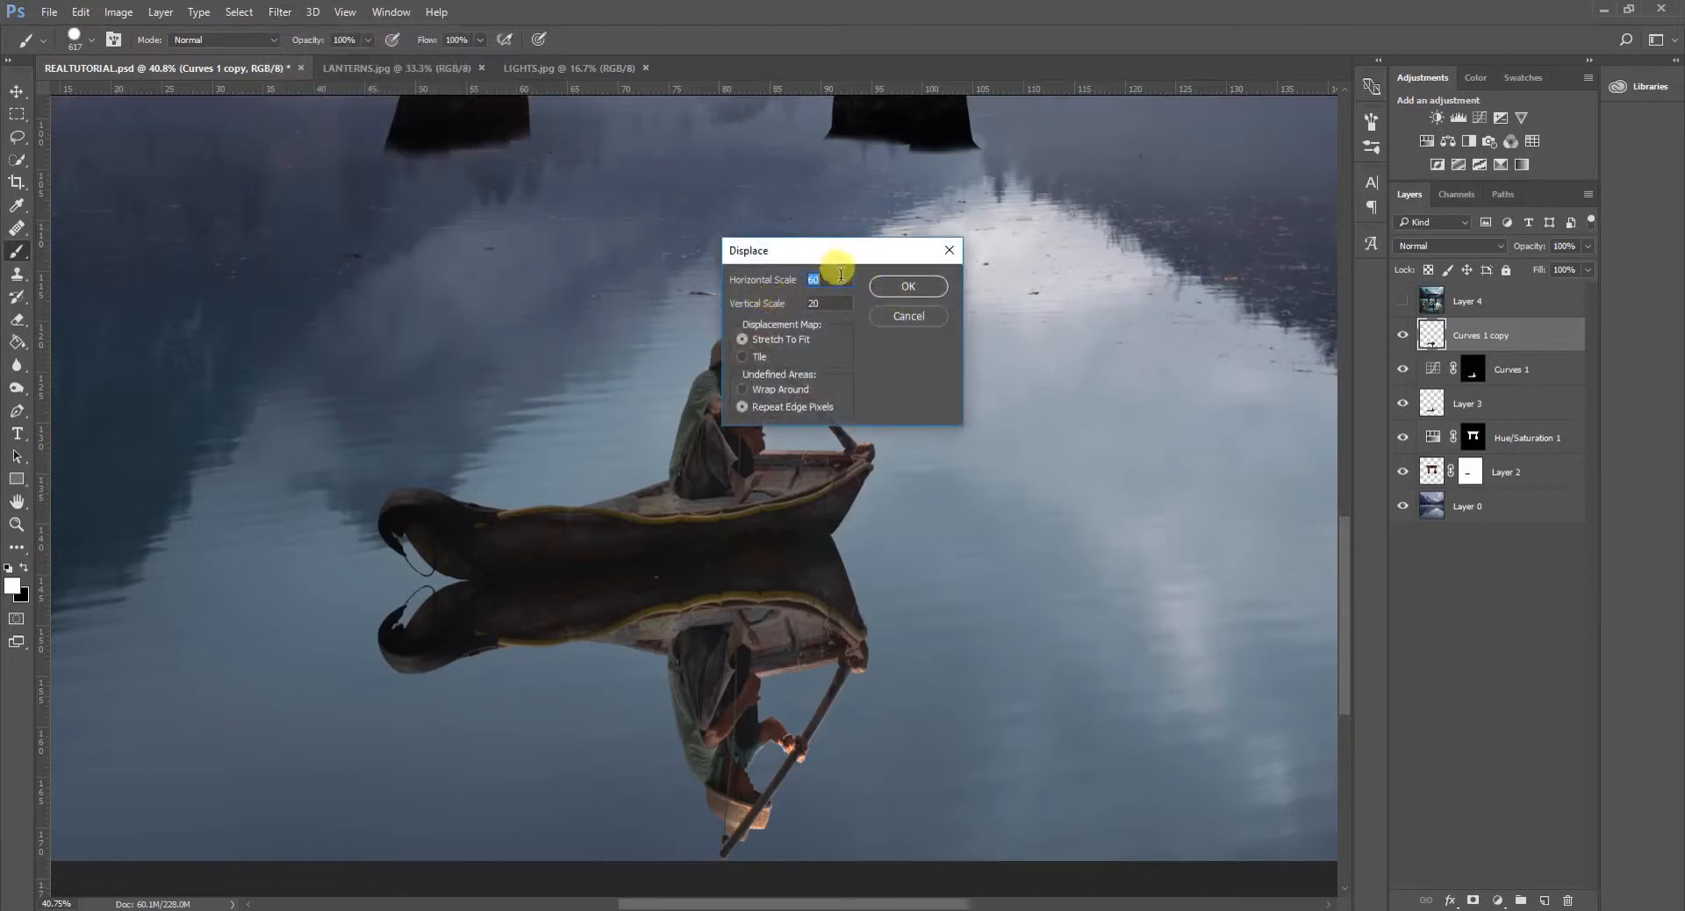
{"action": "left_click_drag", "start_coordinate": [844, 279], "coordinate": [717, 284]}
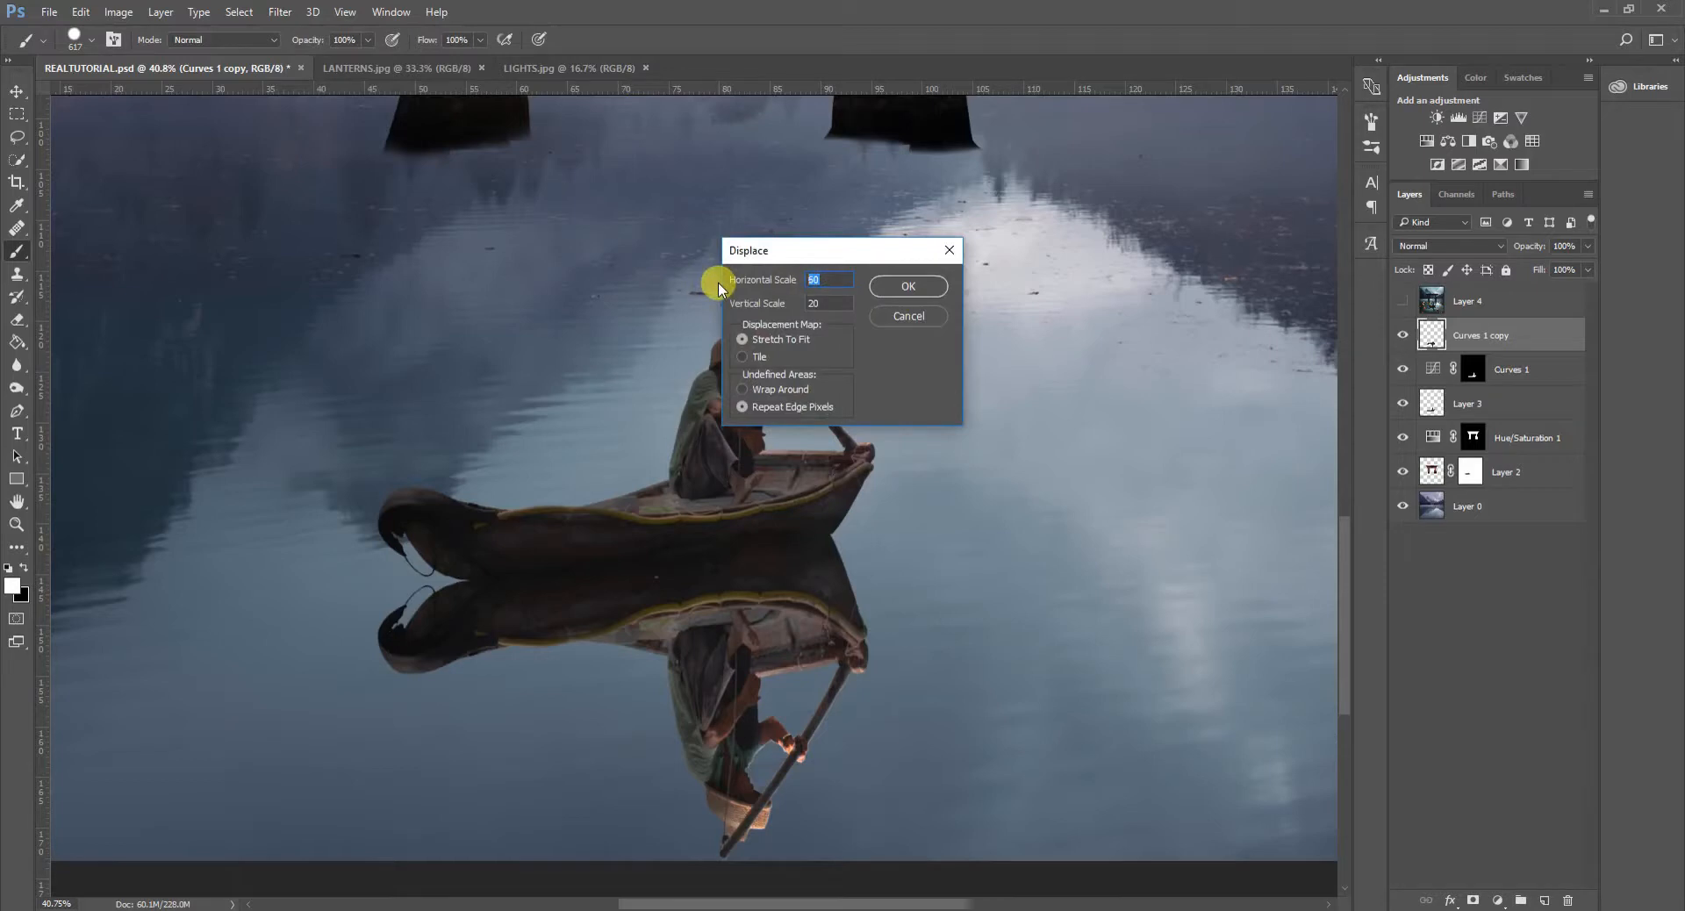
{"action": "type", "text": "40"}
{"action": "key", "text": "Tab"}
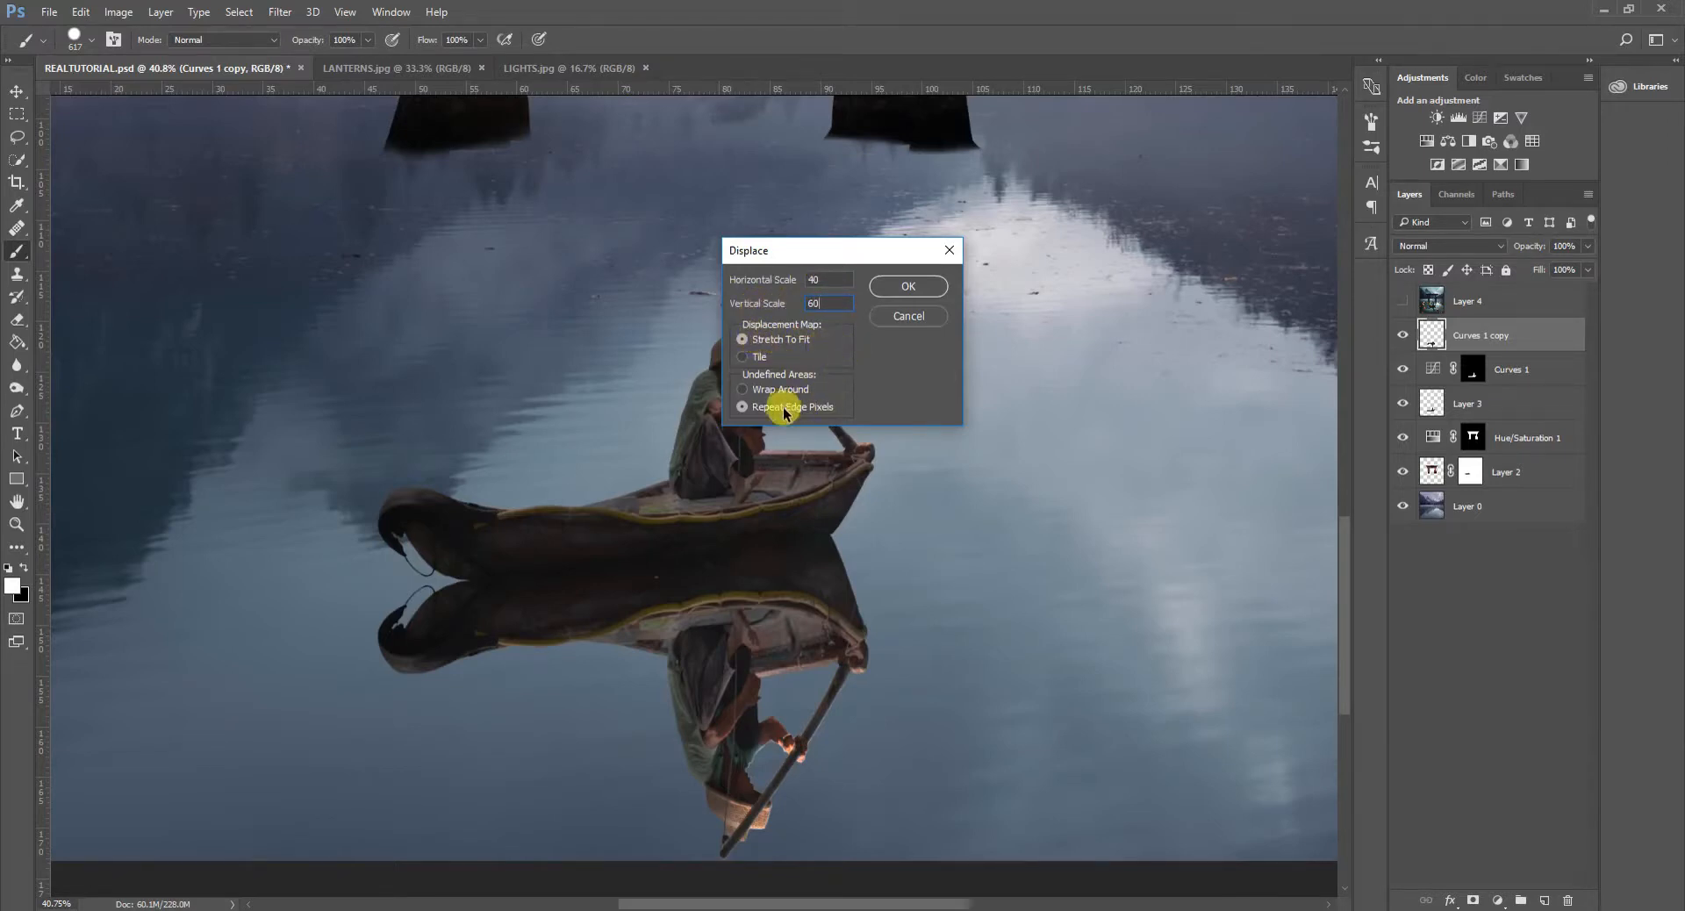
{"action": "left_click", "coordinate": [909, 287]}
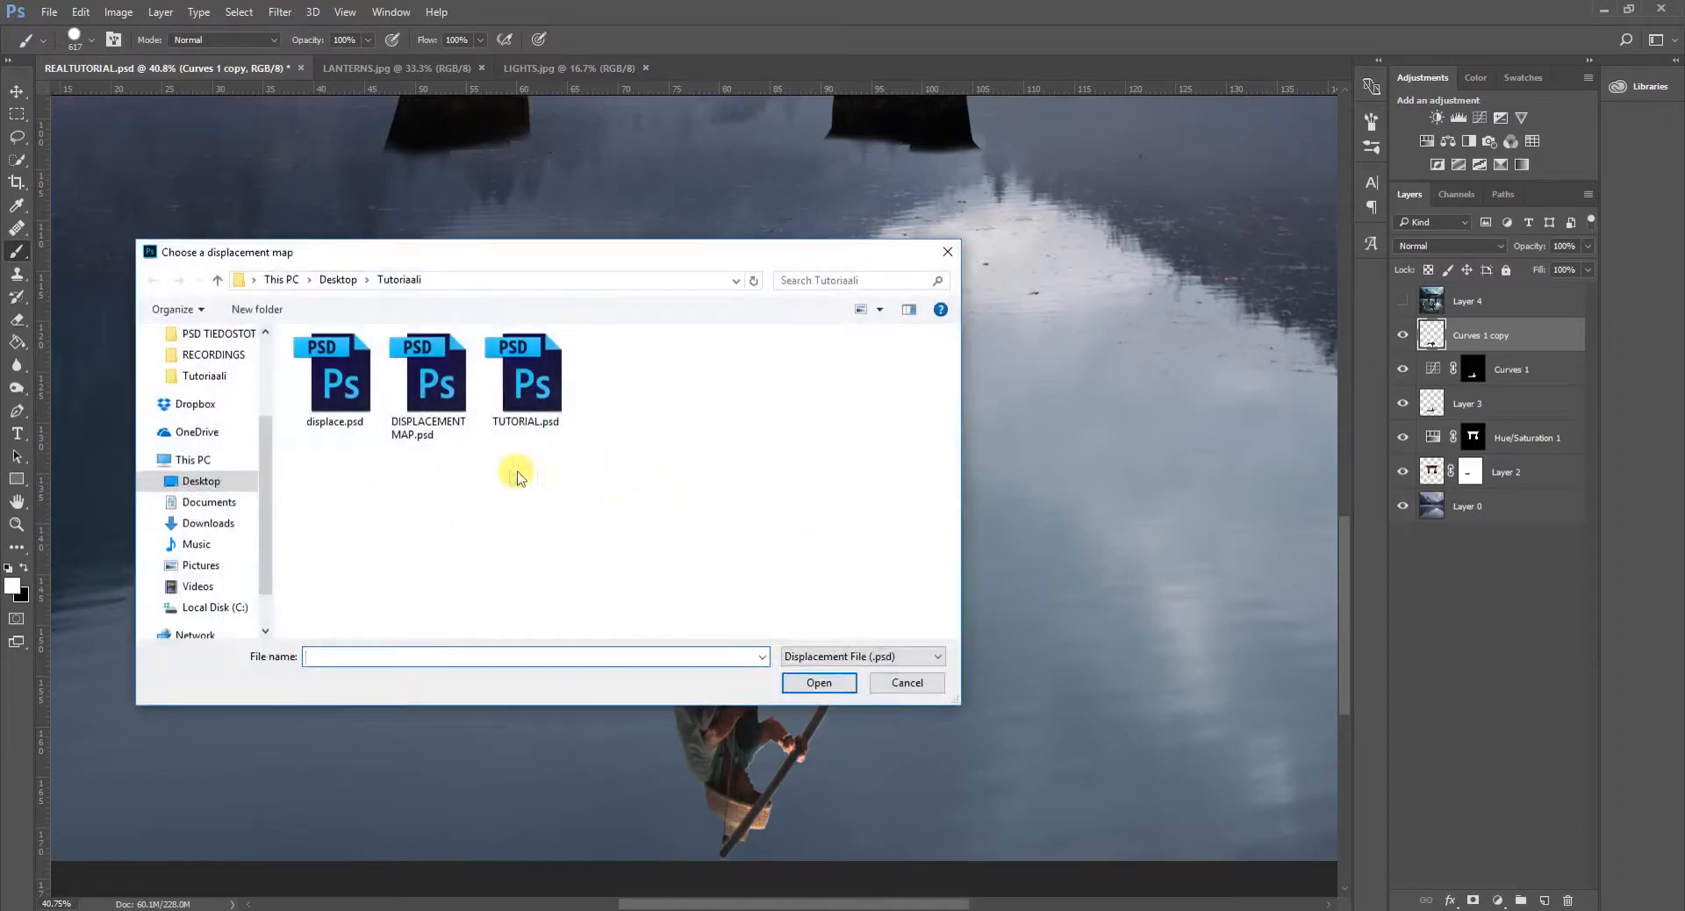
- Use DISPLACEMENT MAP.psd from the Tutoriaali folder as the displacement map for the boat reflection, and check the rippled result
{"action": "left_click", "coordinate": [433, 393]}
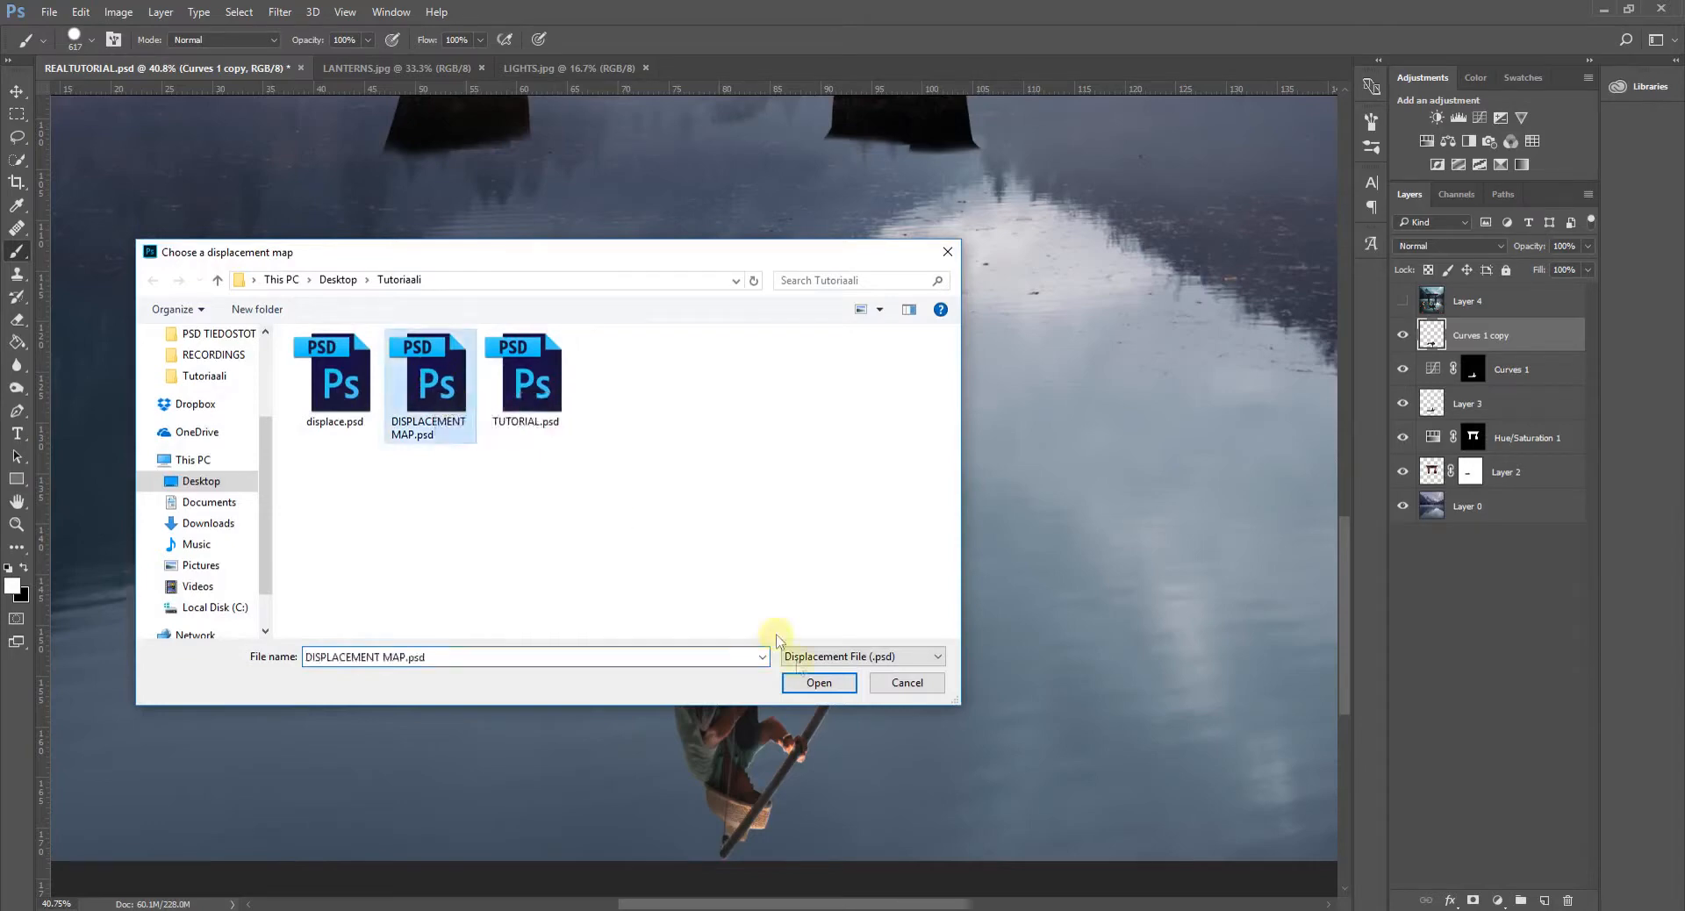
{"action": "left_click", "coordinate": [812, 685]}
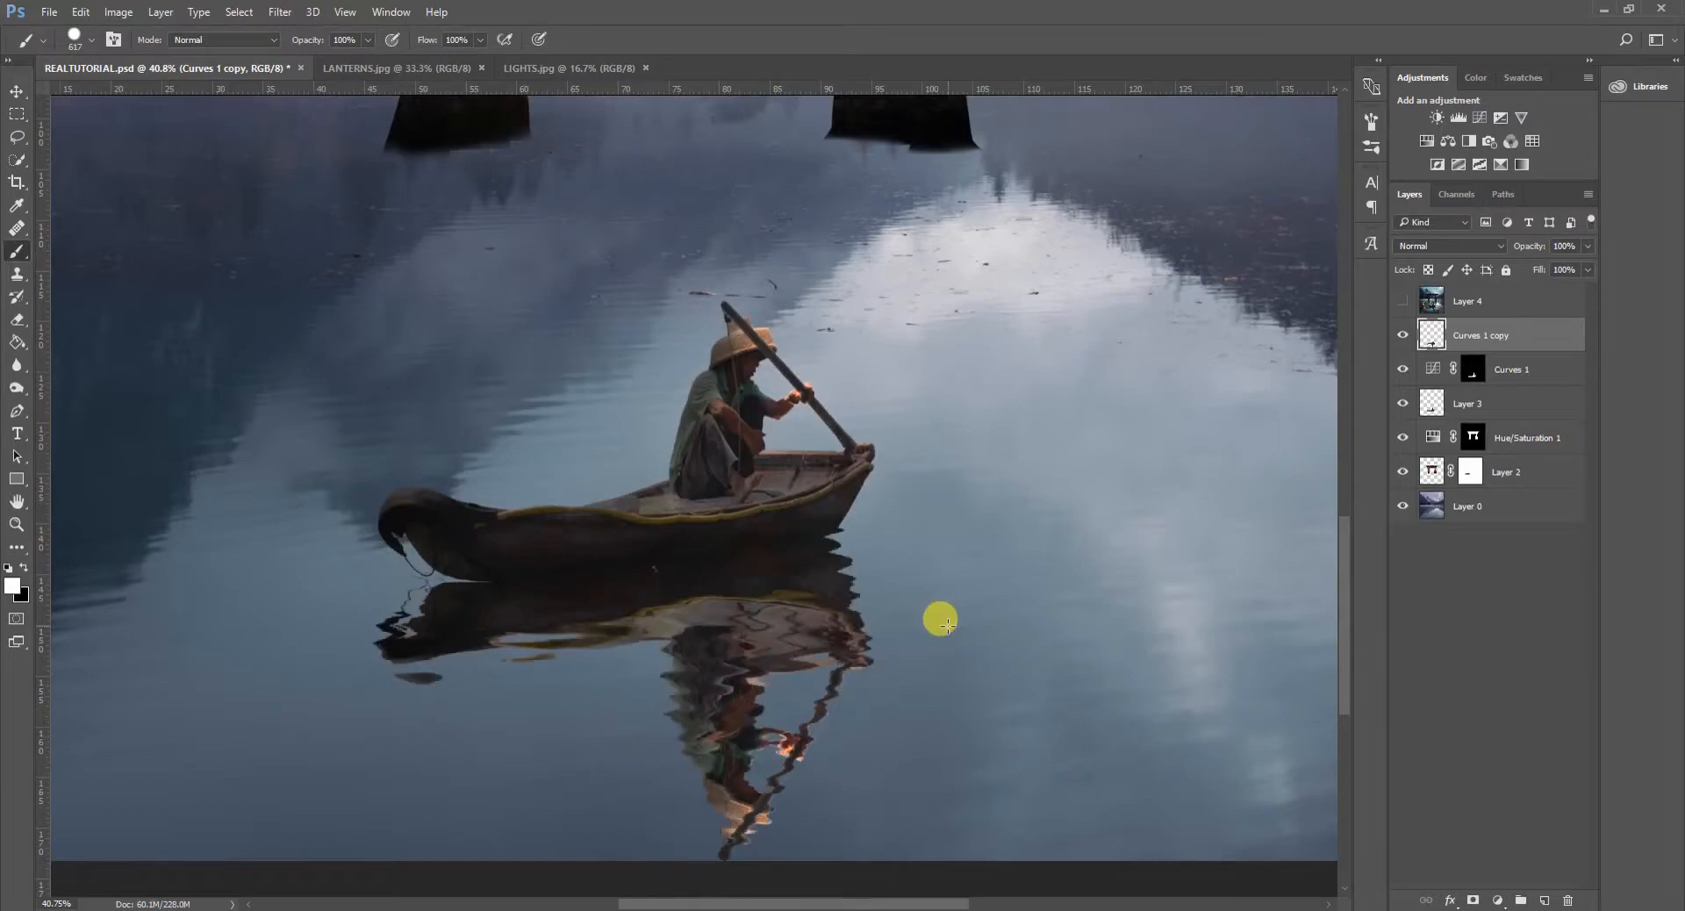
{"action": "scroll", "coordinate": [876, 647], "scroll_direction": "down", "scroll_amount": 5}
{"action": "scroll", "coordinate": [824, 704], "scroll_direction": "up", "scroll_amount": 2}
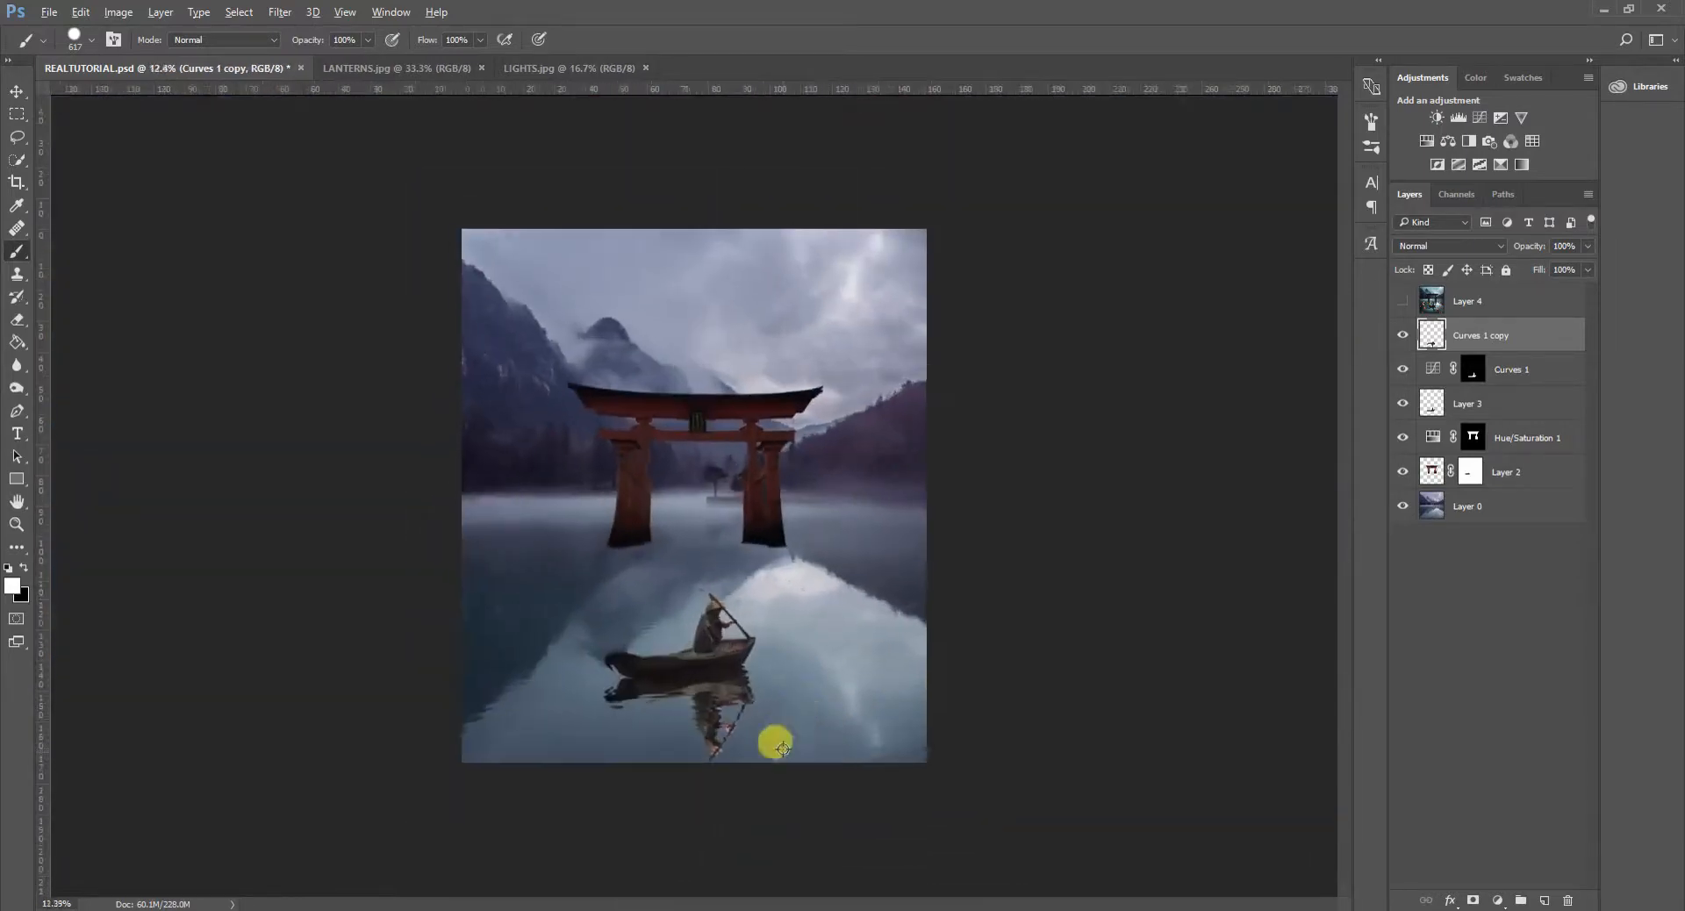
- Undo the displacement on the boat reflection and convert its layer, Curves 1 copy, to a smart object
{"action": "scroll", "coordinate": [760, 788], "scroll_direction": "up", "scroll_amount": 3}
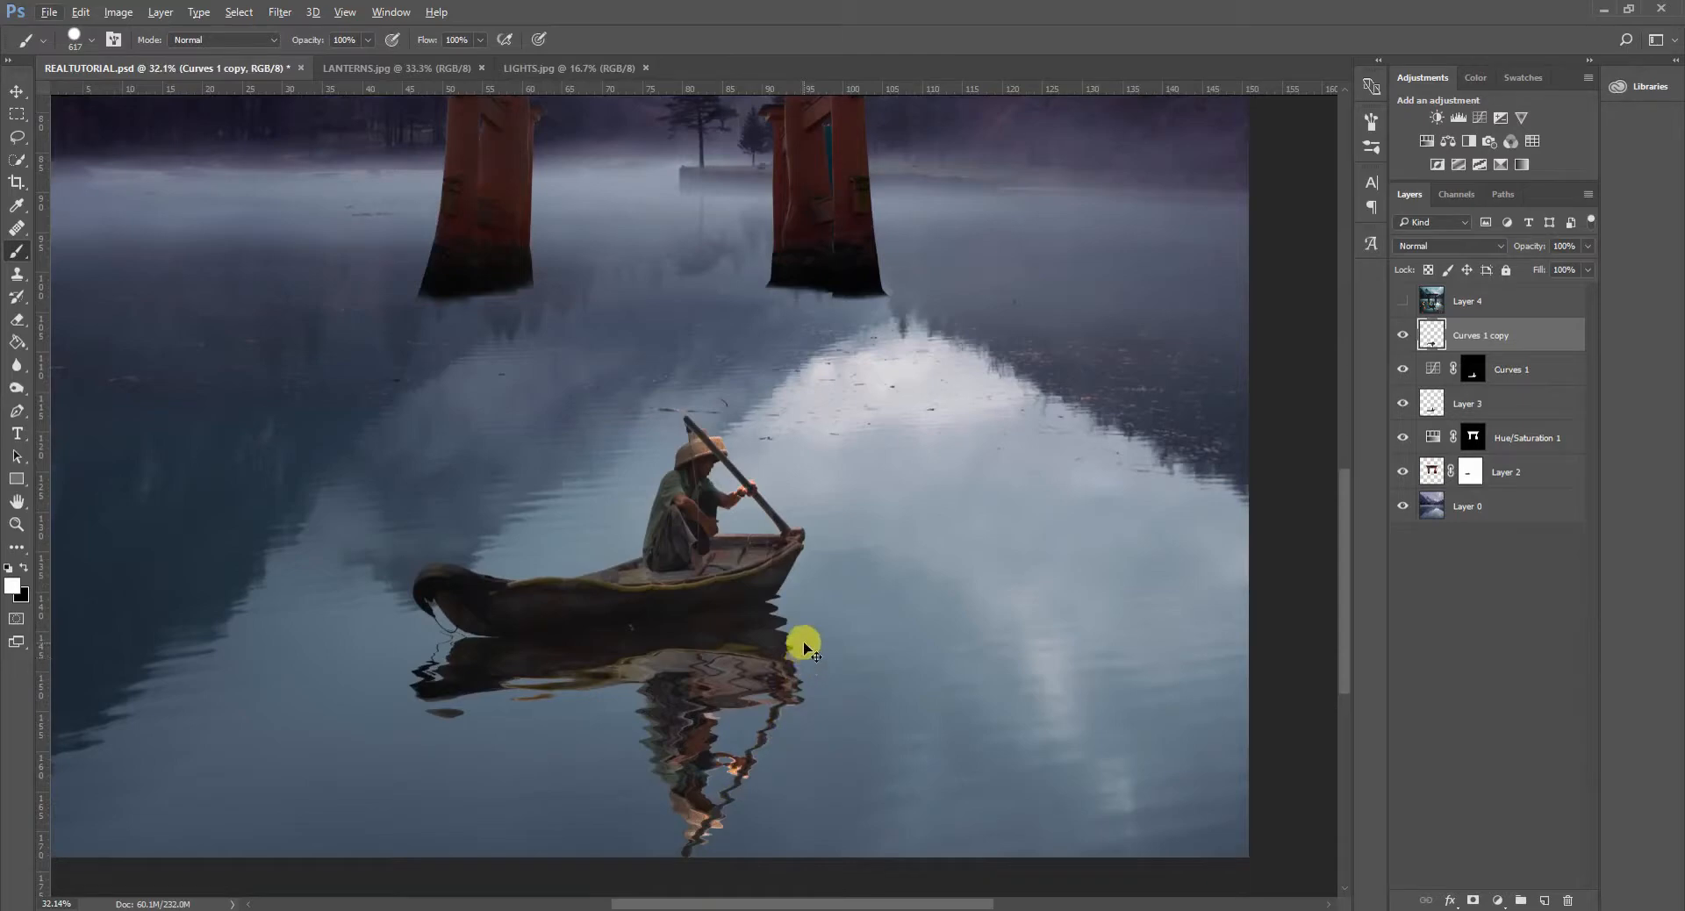
{"action": "key", "text": "ctrl+z"}
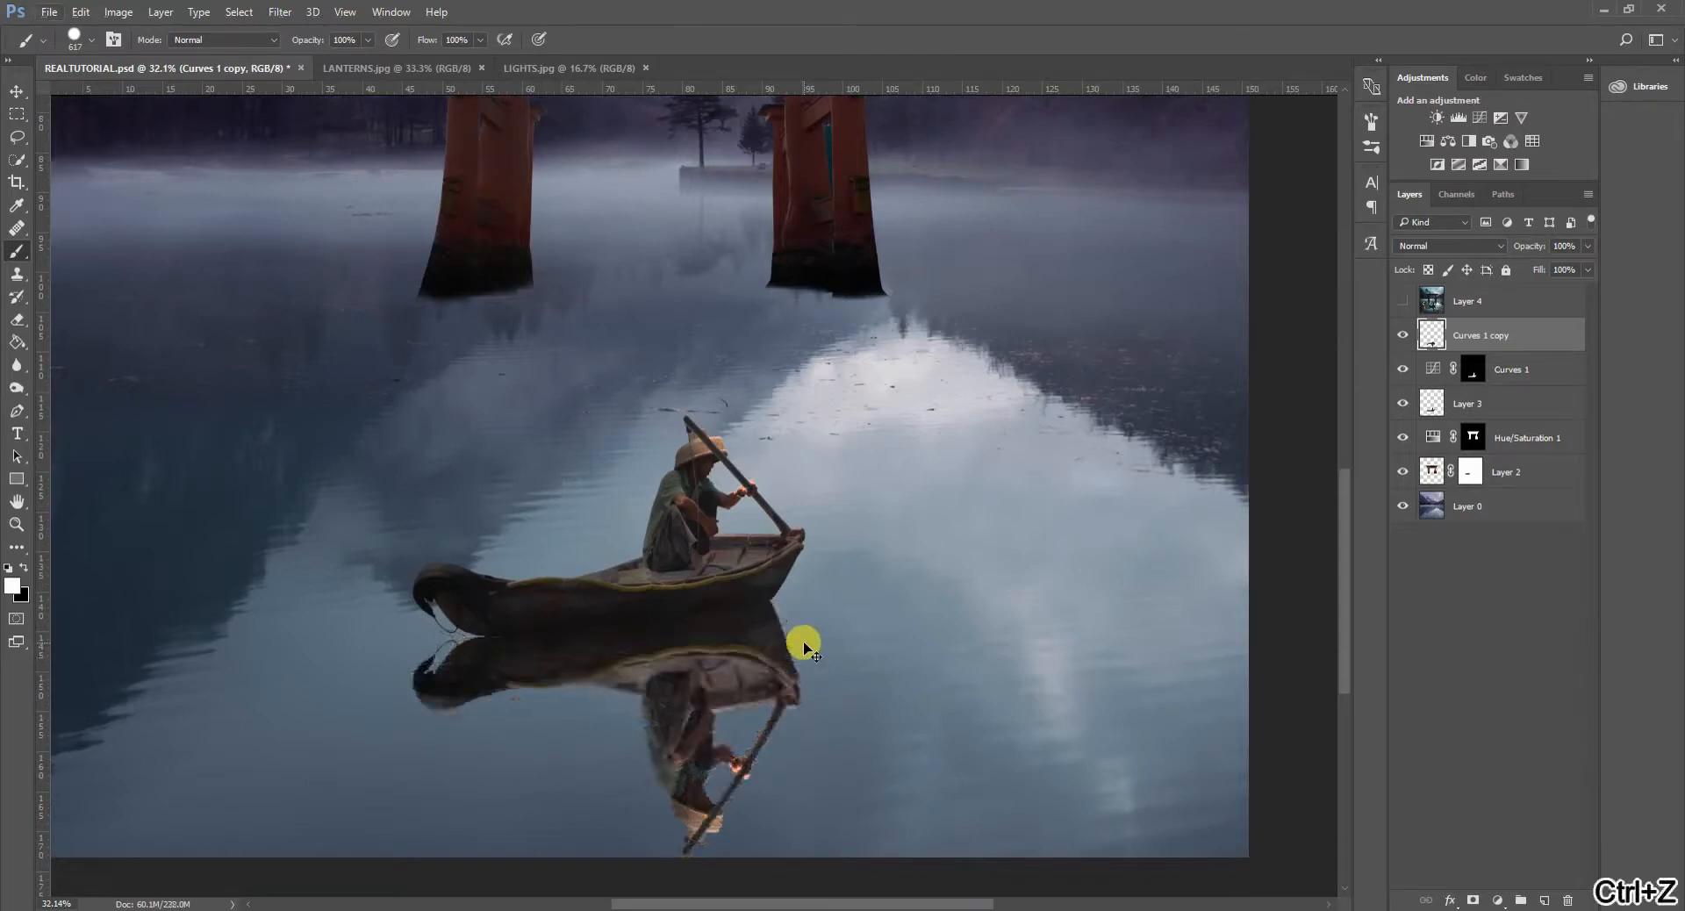
{"action": "right_click", "coordinate": [1495, 329]}
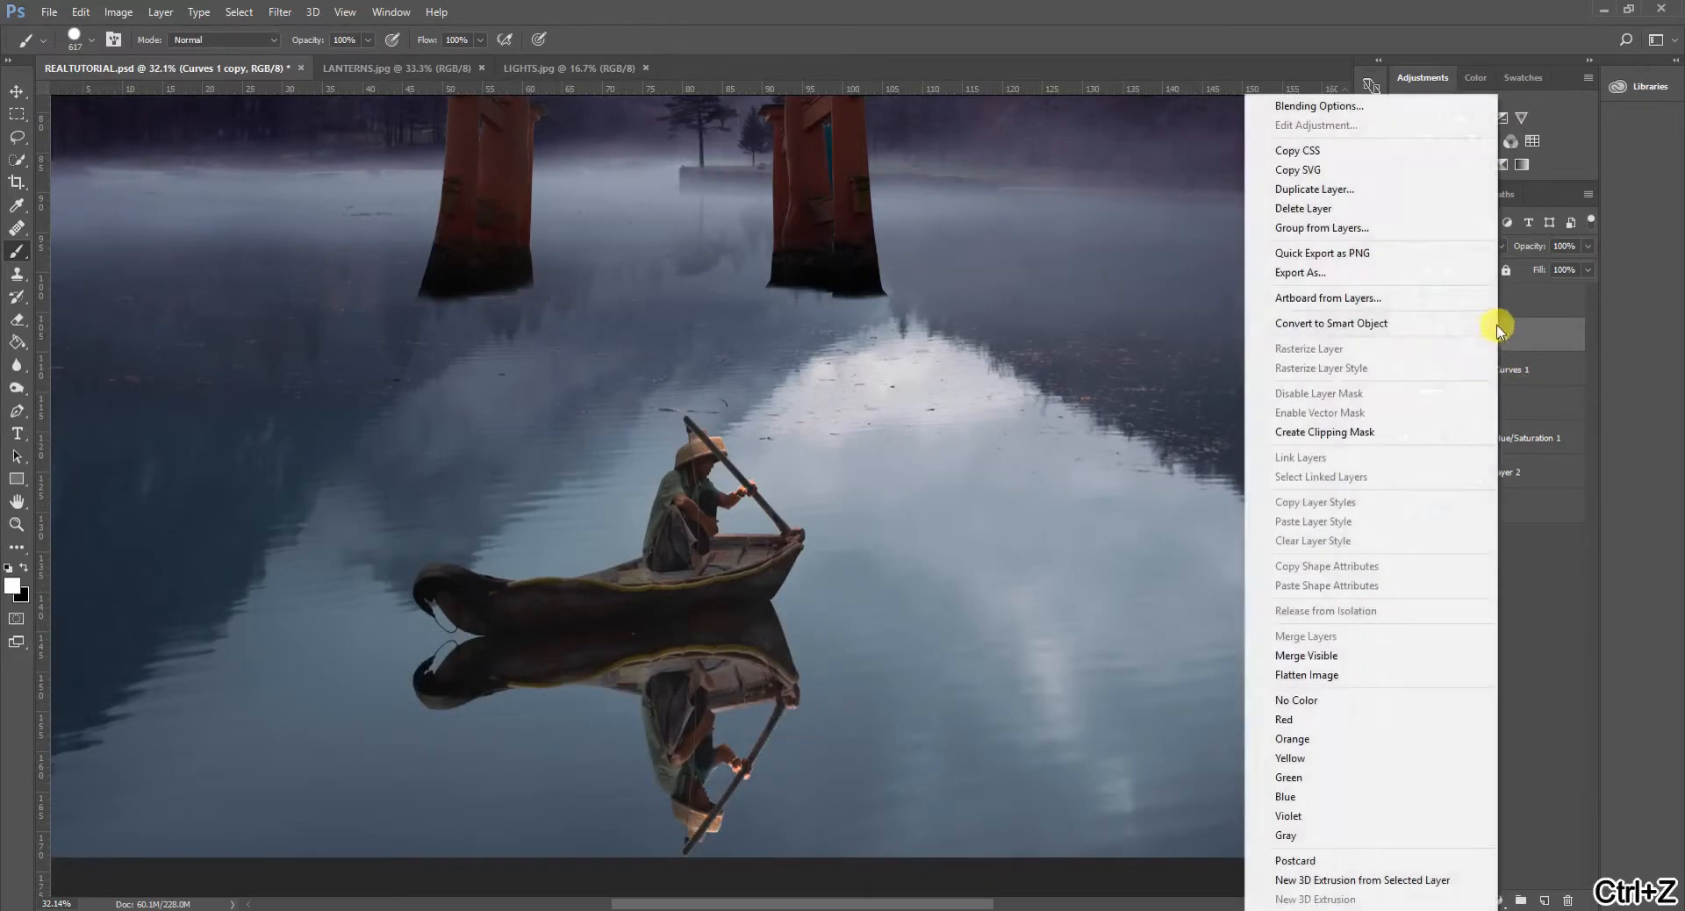
{"action": "left_click", "coordinate": [1425, 332]}
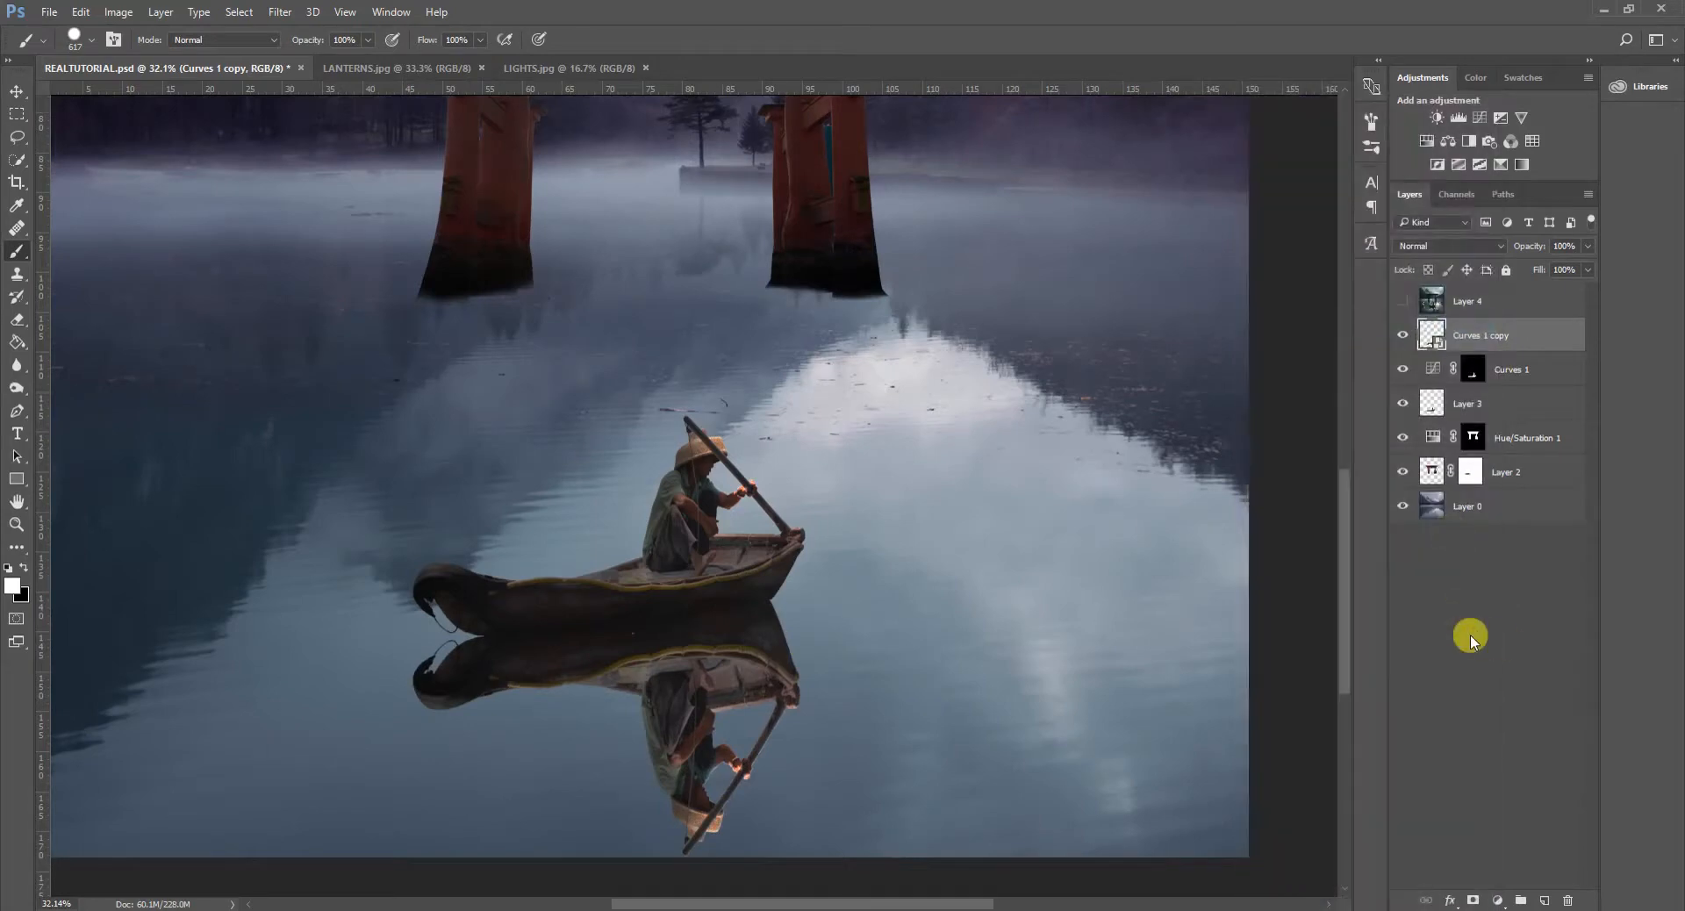
- Set up the Displace filter on the boat reflection smart object with horizontal scale 60 and vertical scale 30
{"action": "left_click", "coordinate": [281, 12]}
{"action": "mouse_move", "coordinate": [344, 283]}
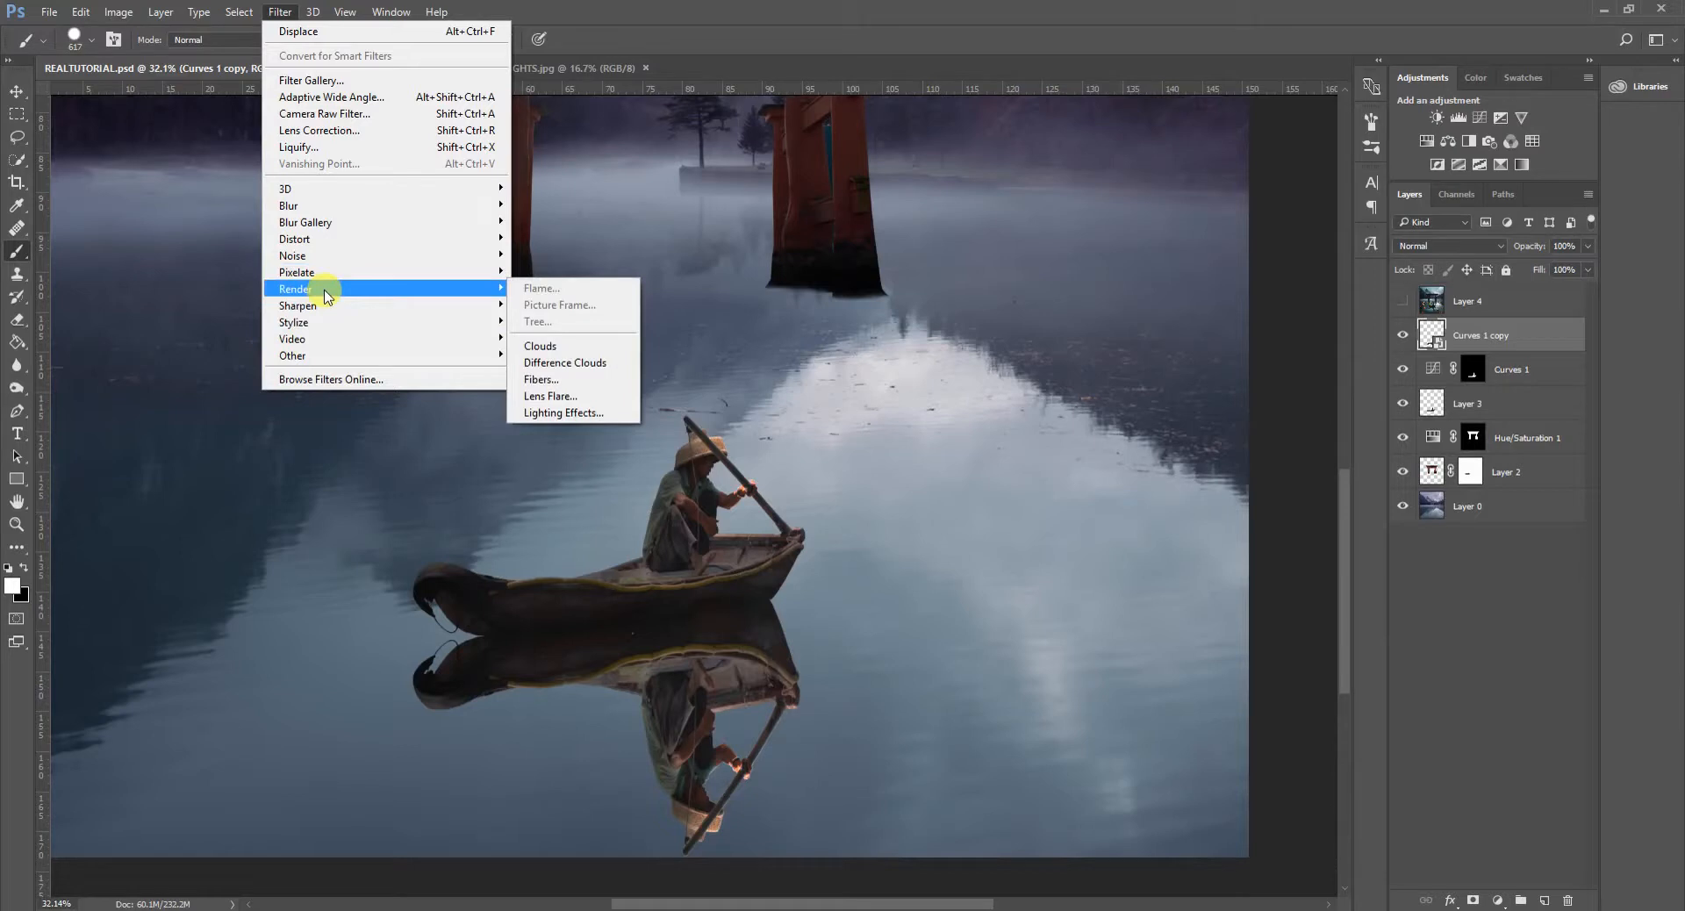
{"action": "mouse_move", "coordinate": [326, 256]}
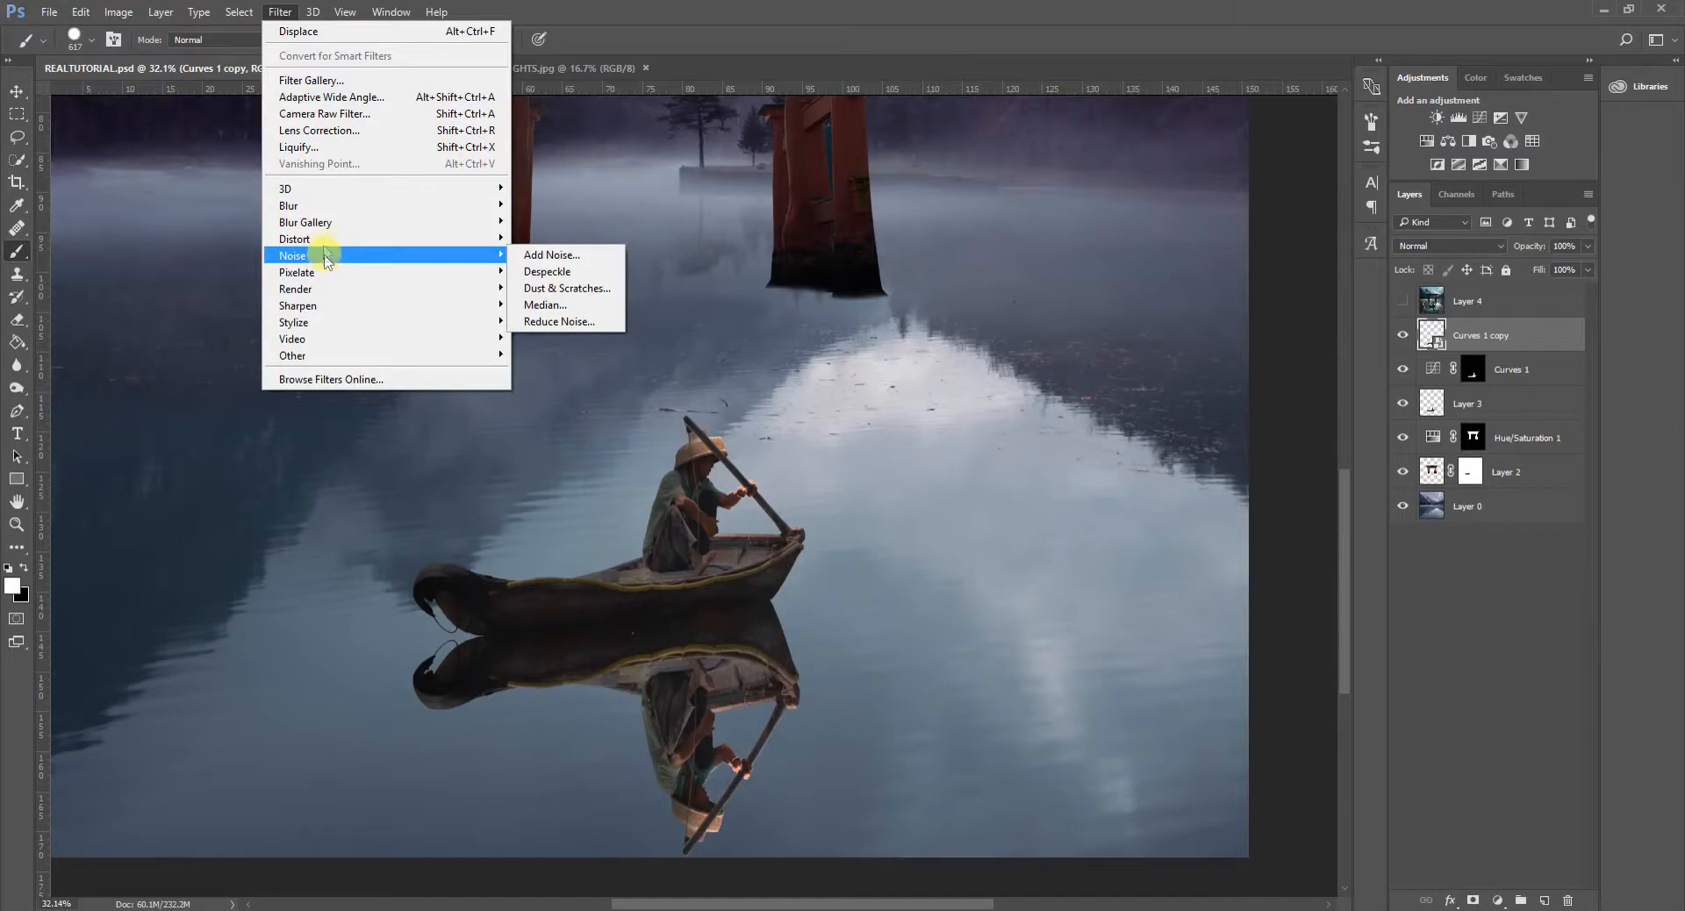
{"action": "mouse_move", "coordinate": [482, 239]}
{"action": "left_click", "coordinate": [579, 242]}
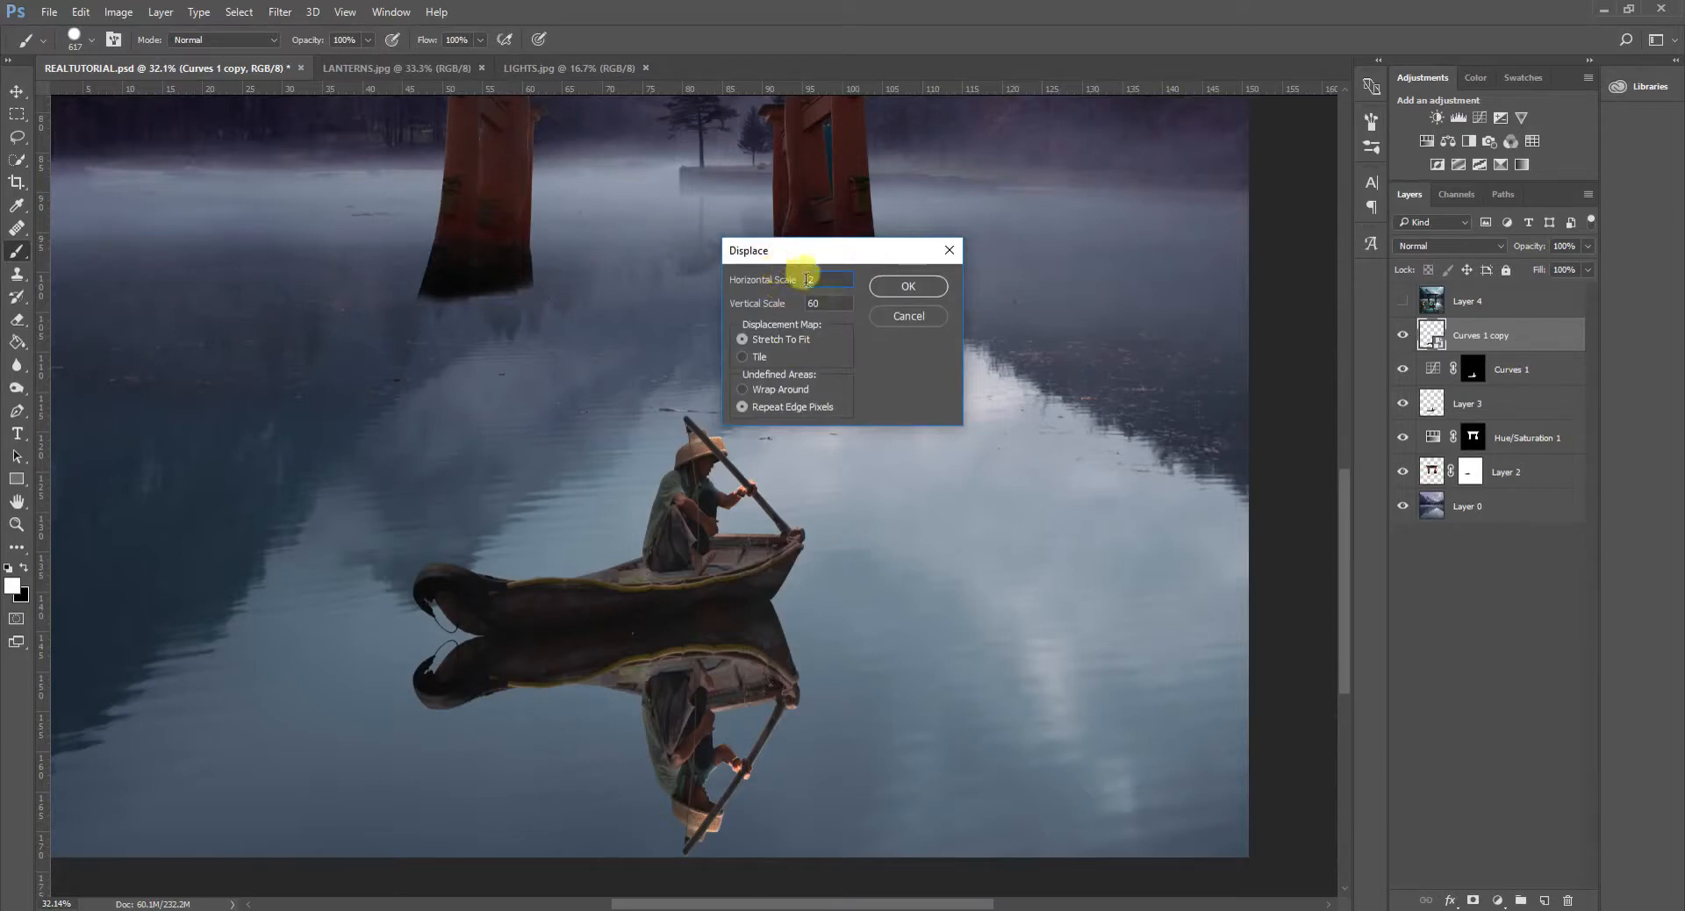
{"action": "left_click_drag", "start_coordinate": [834, 278], "coordinate": [779, 279]}
{"action": "type", "text": "60"}
{"action": "key", "text": "Tab"}
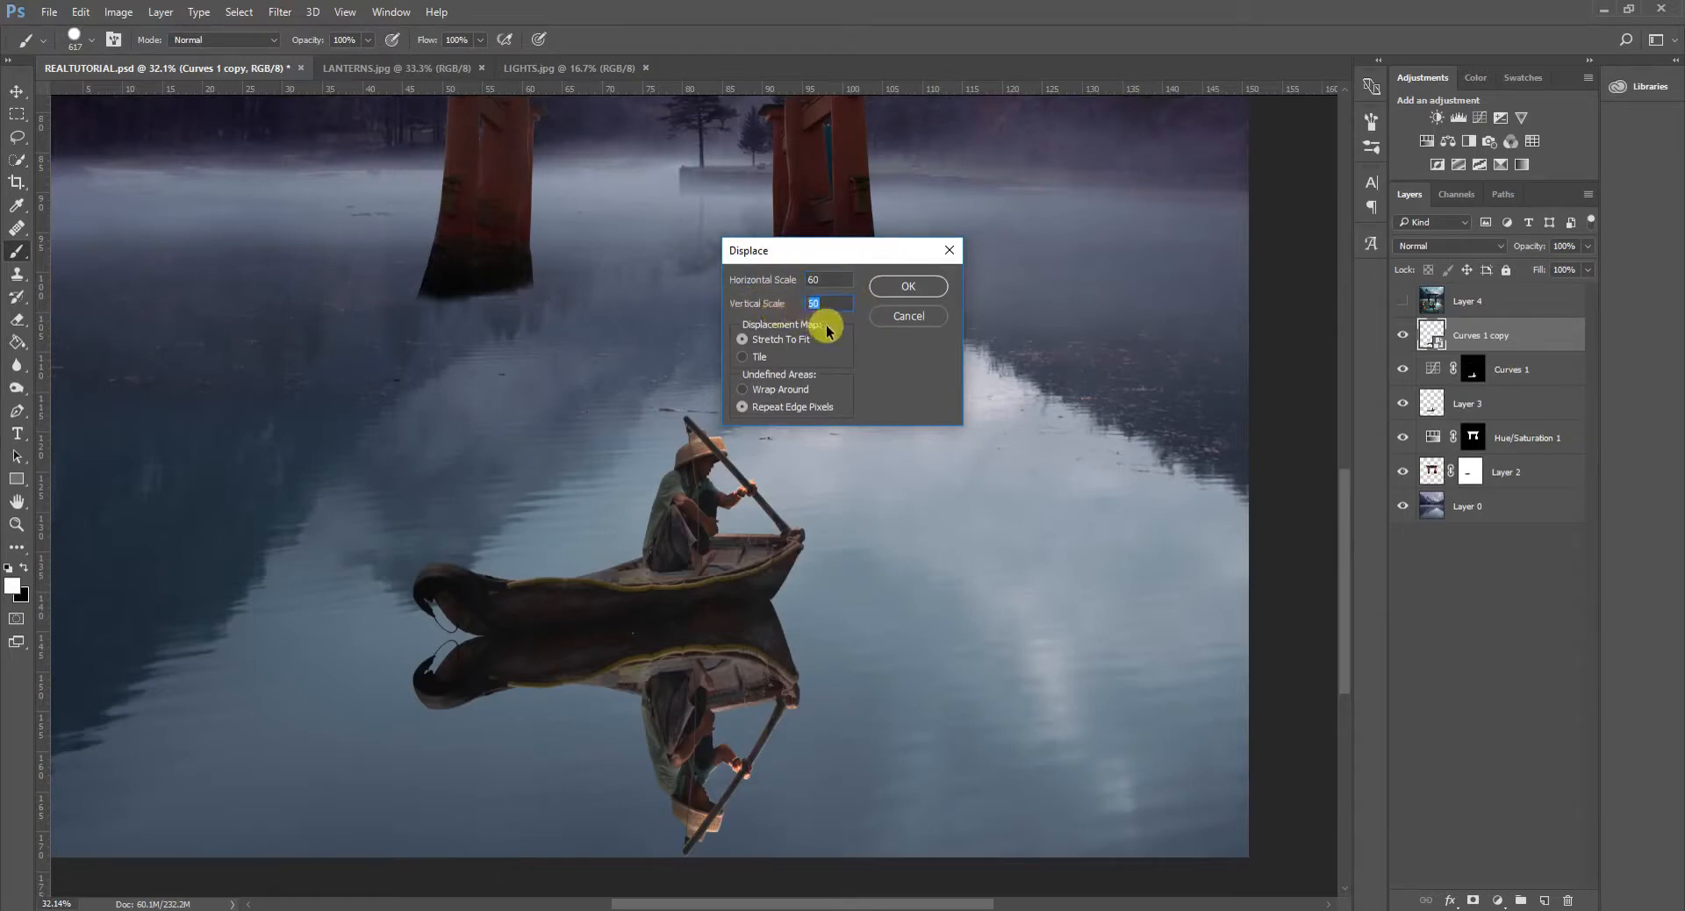
{"action": "type", "text": "30"}
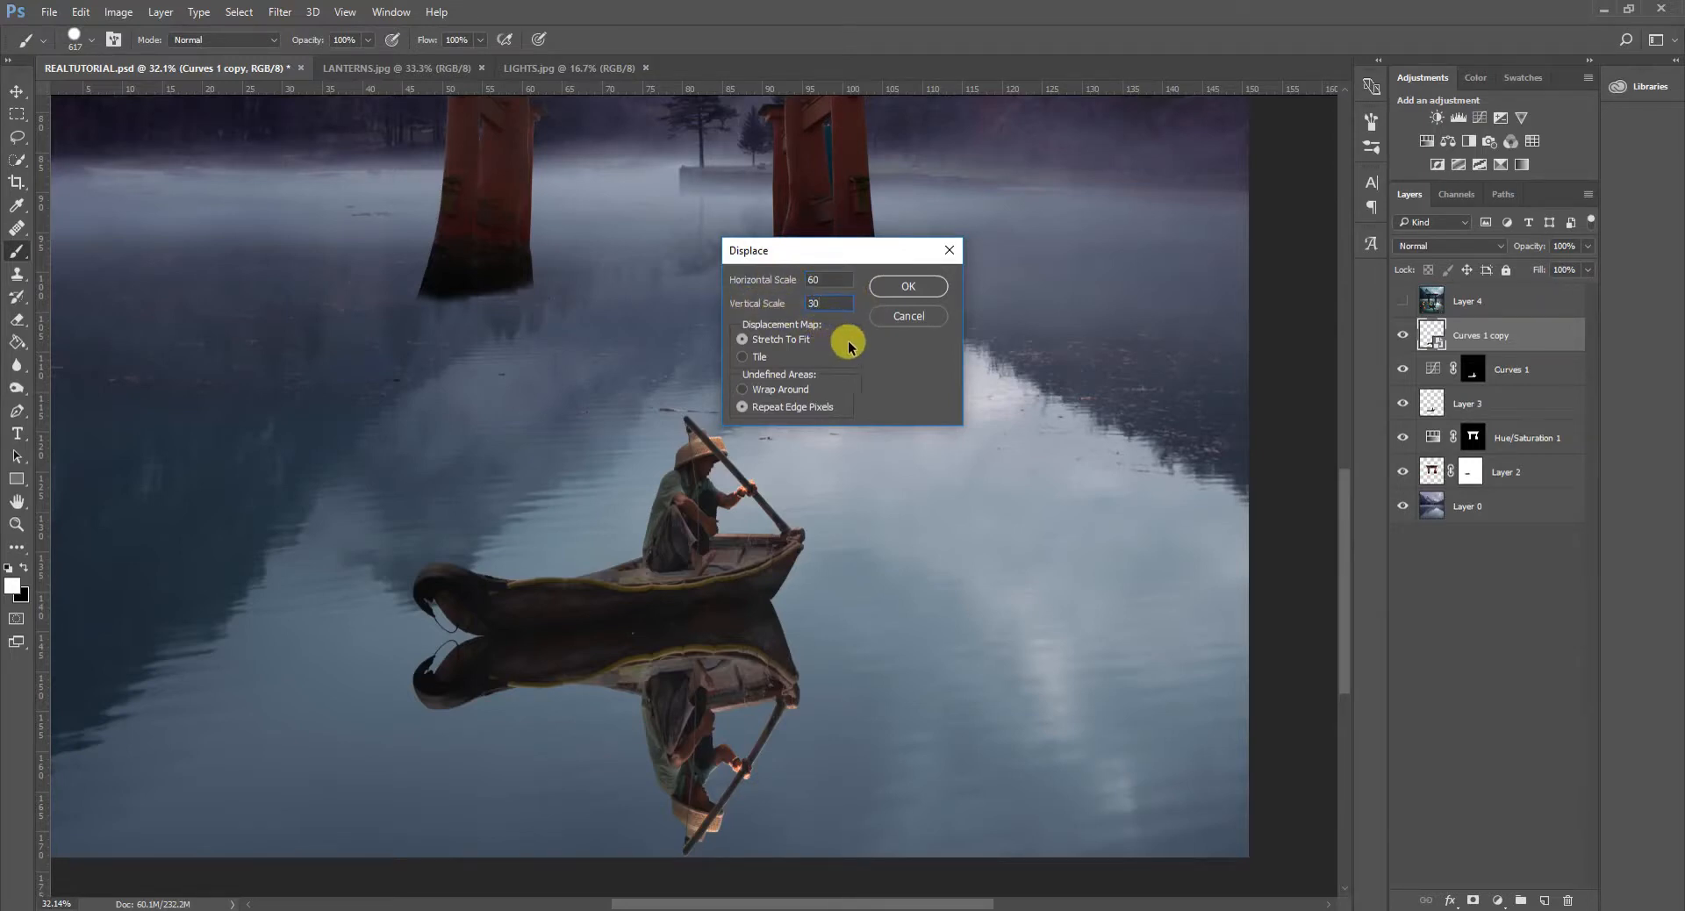
- Apply the displacement to the boat reflection using DISPLACEMENT MAP.psd, and check the rippled result at full view
{"action": "left_click", "coordinate": [906, 282]}
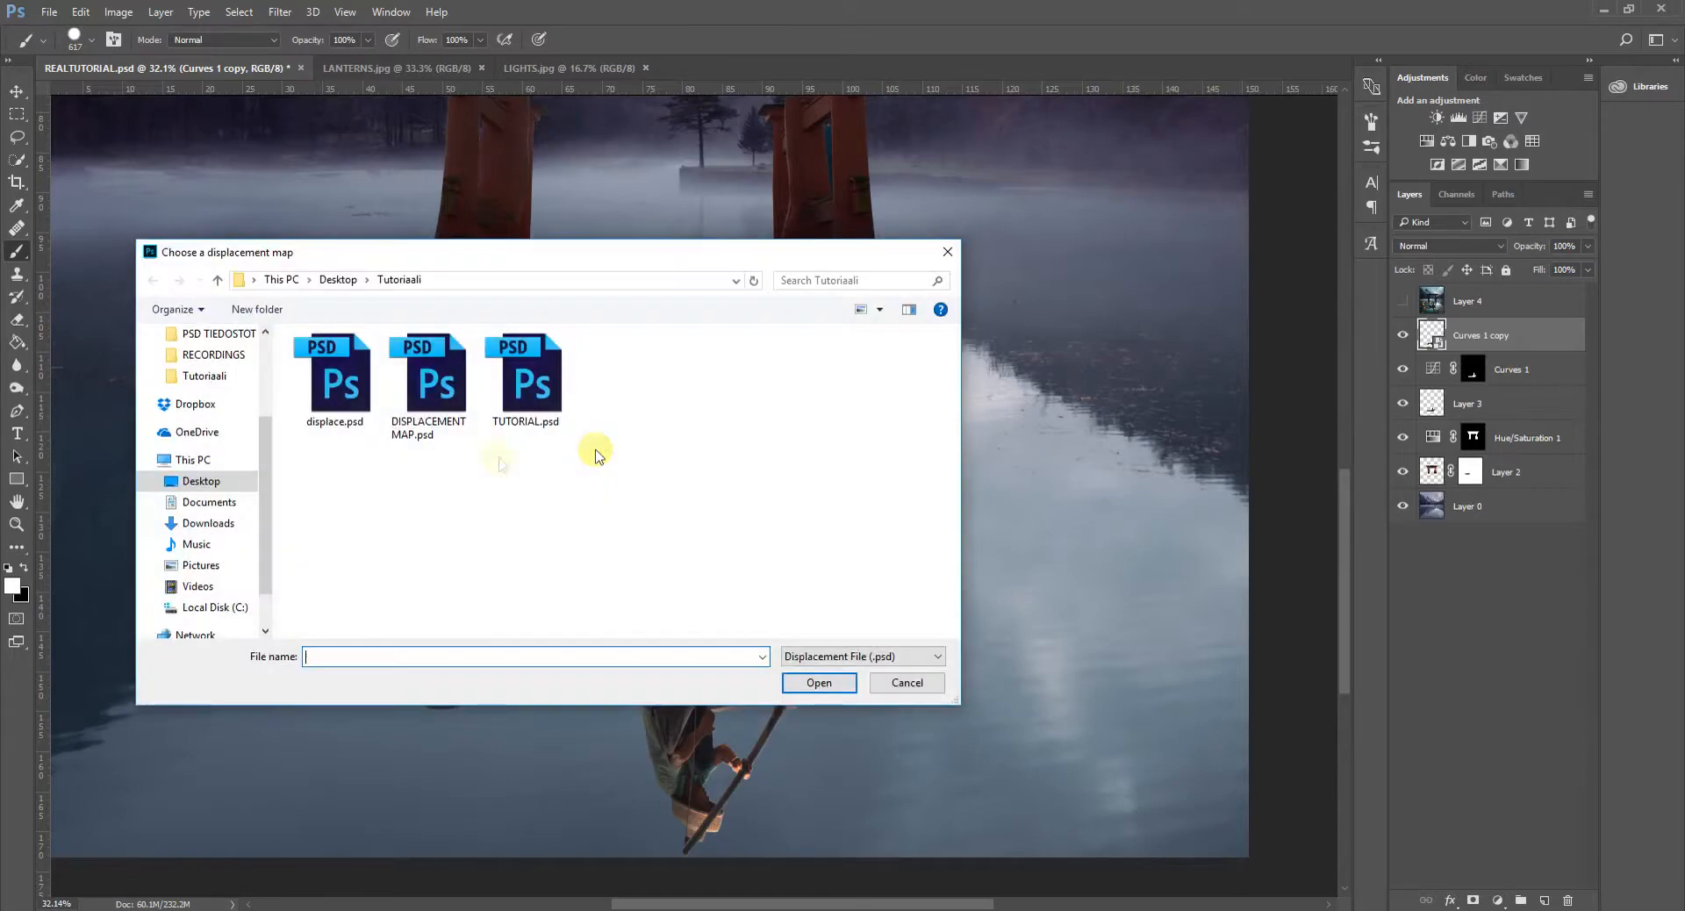
{"action": "double_click", "coordinate": [422, 396]}
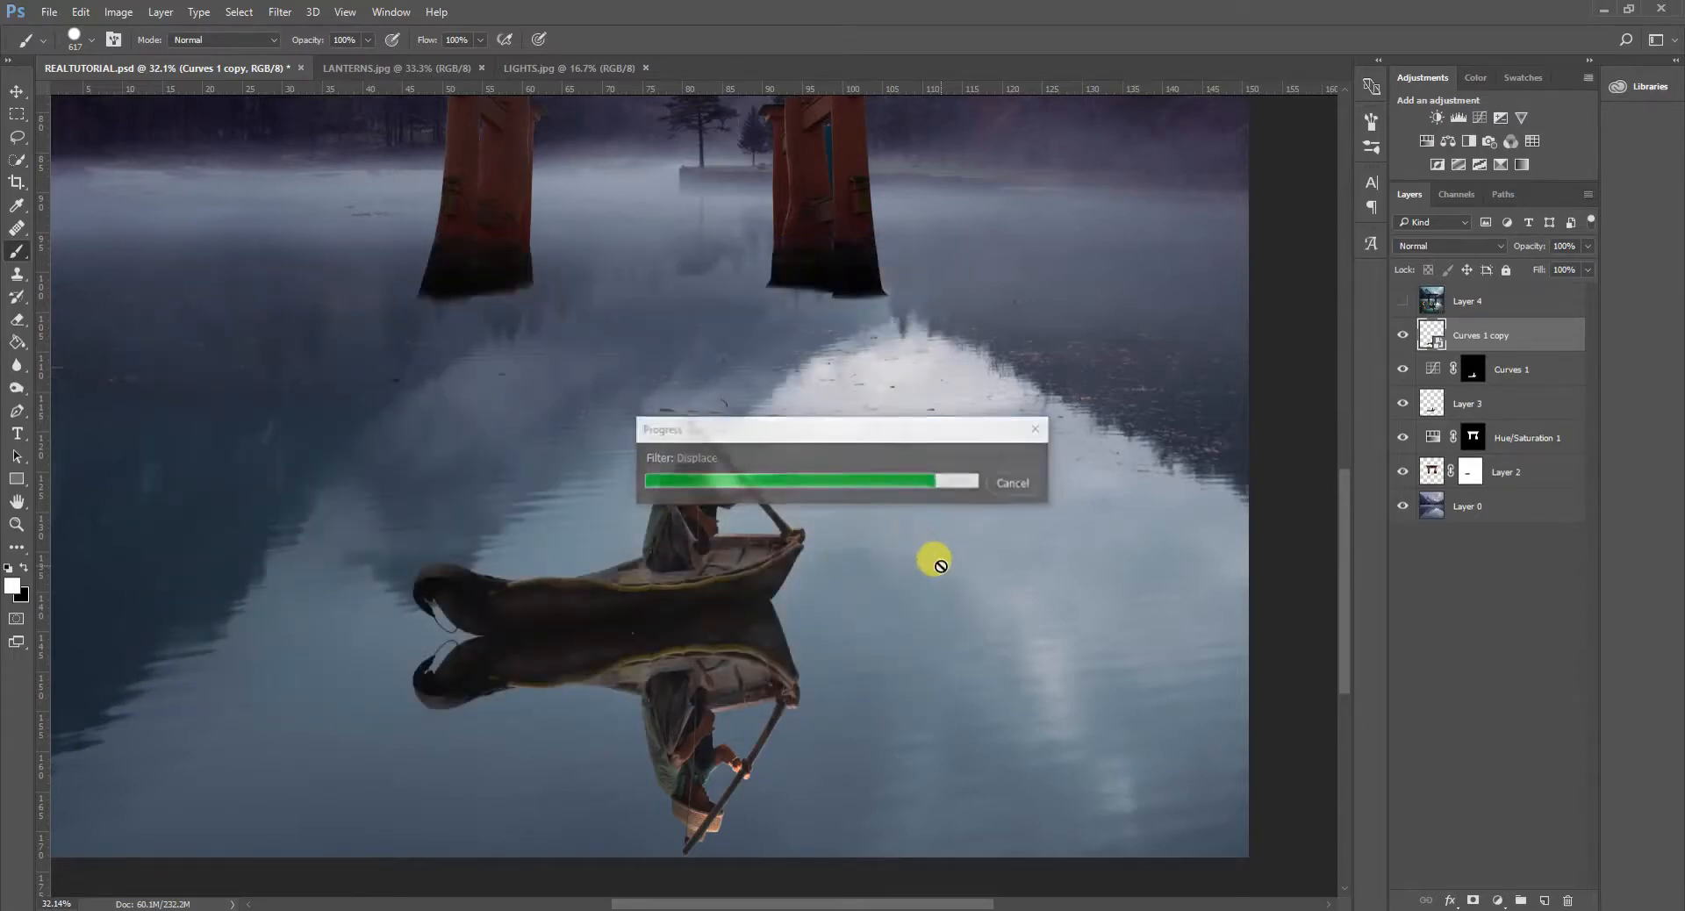
{"action": "scroll", "coordinate": [937, 579], "scroll_direction": "down", "scroll_amount": 5}
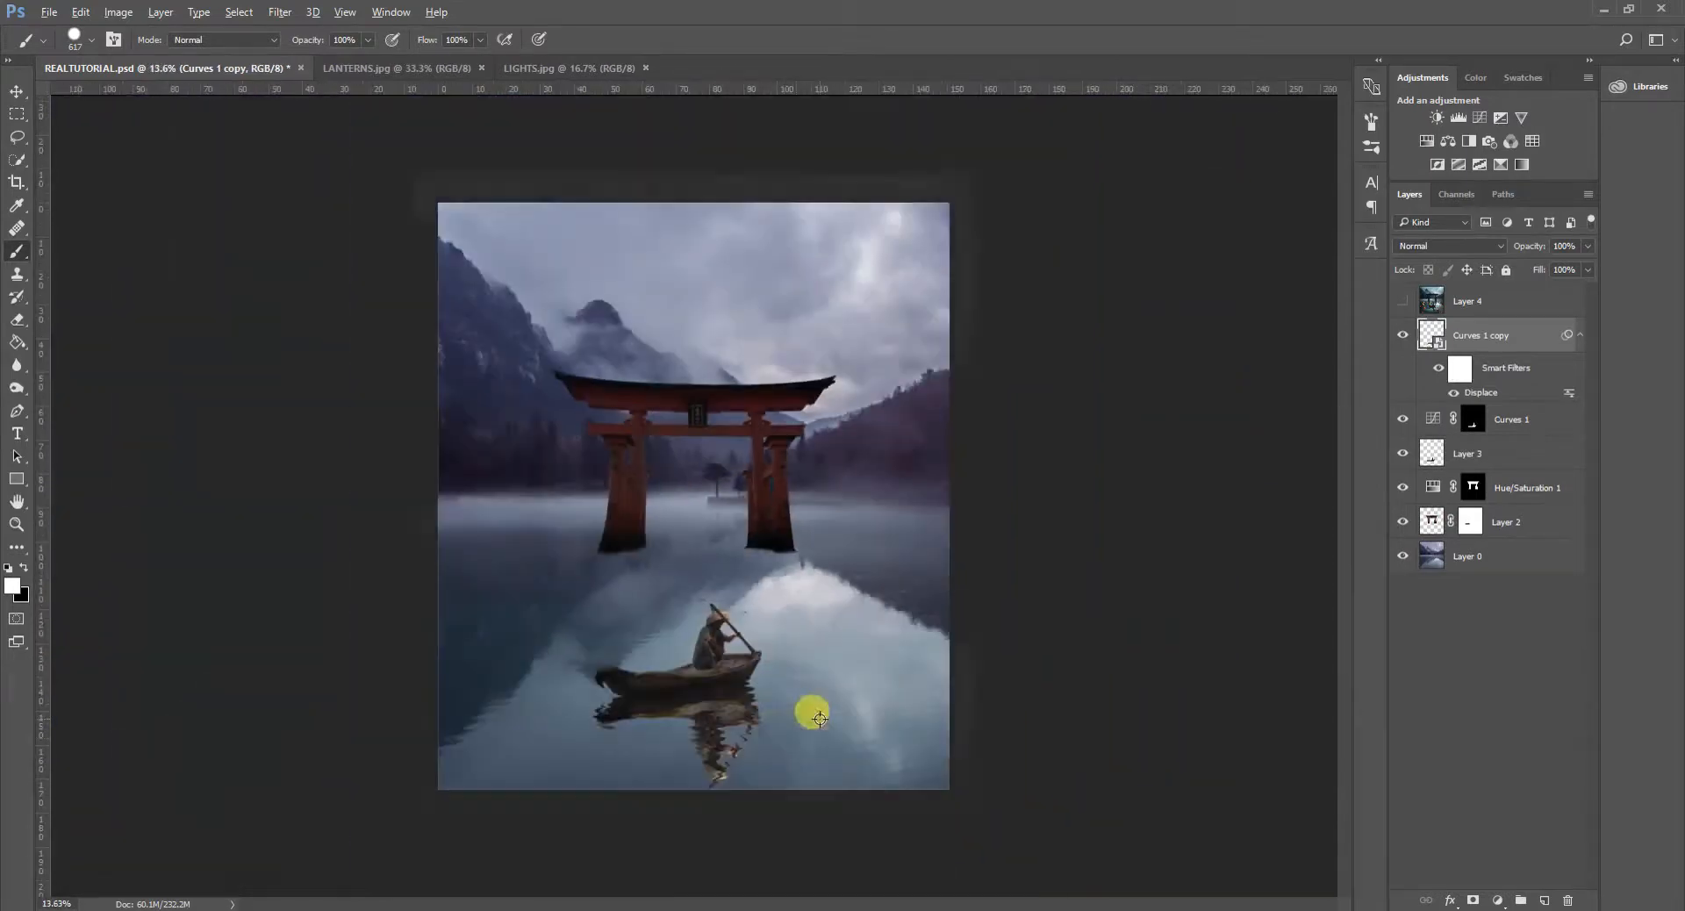
{"action": "scroll", "coordinate": [719, 776], "scroll_direction": "up", "scroll_amount": 3}
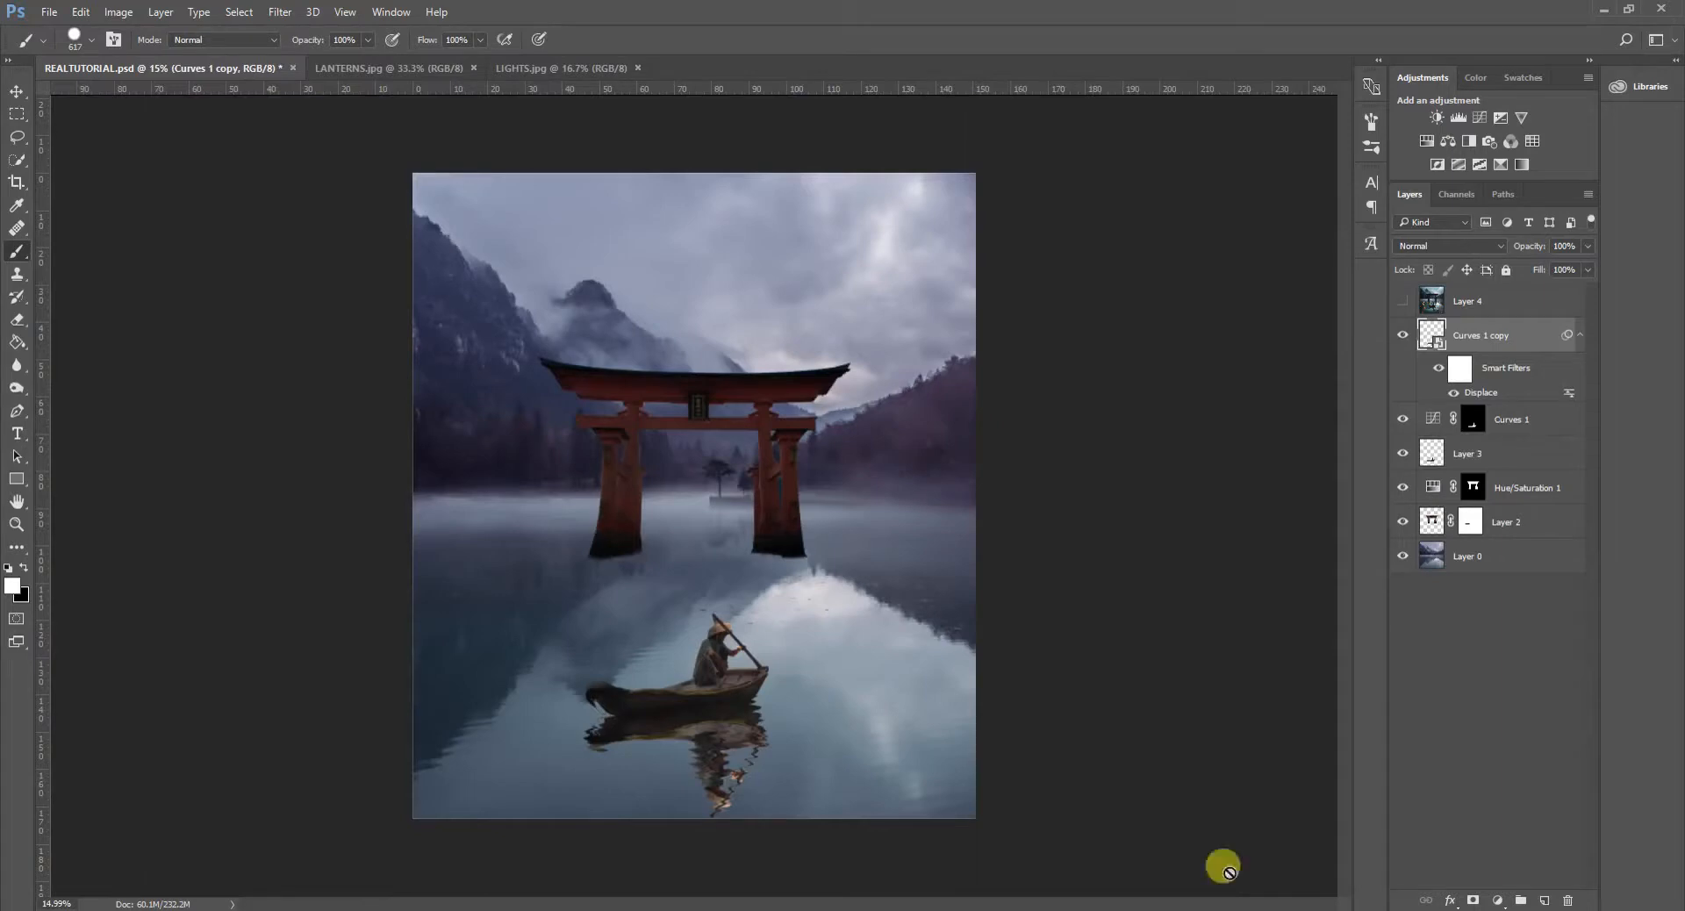
- Reopen the boat reflection's Displace smart filter settings and close them without changing any values
{"action": "double_click", "coordinate": [1477, 392]}
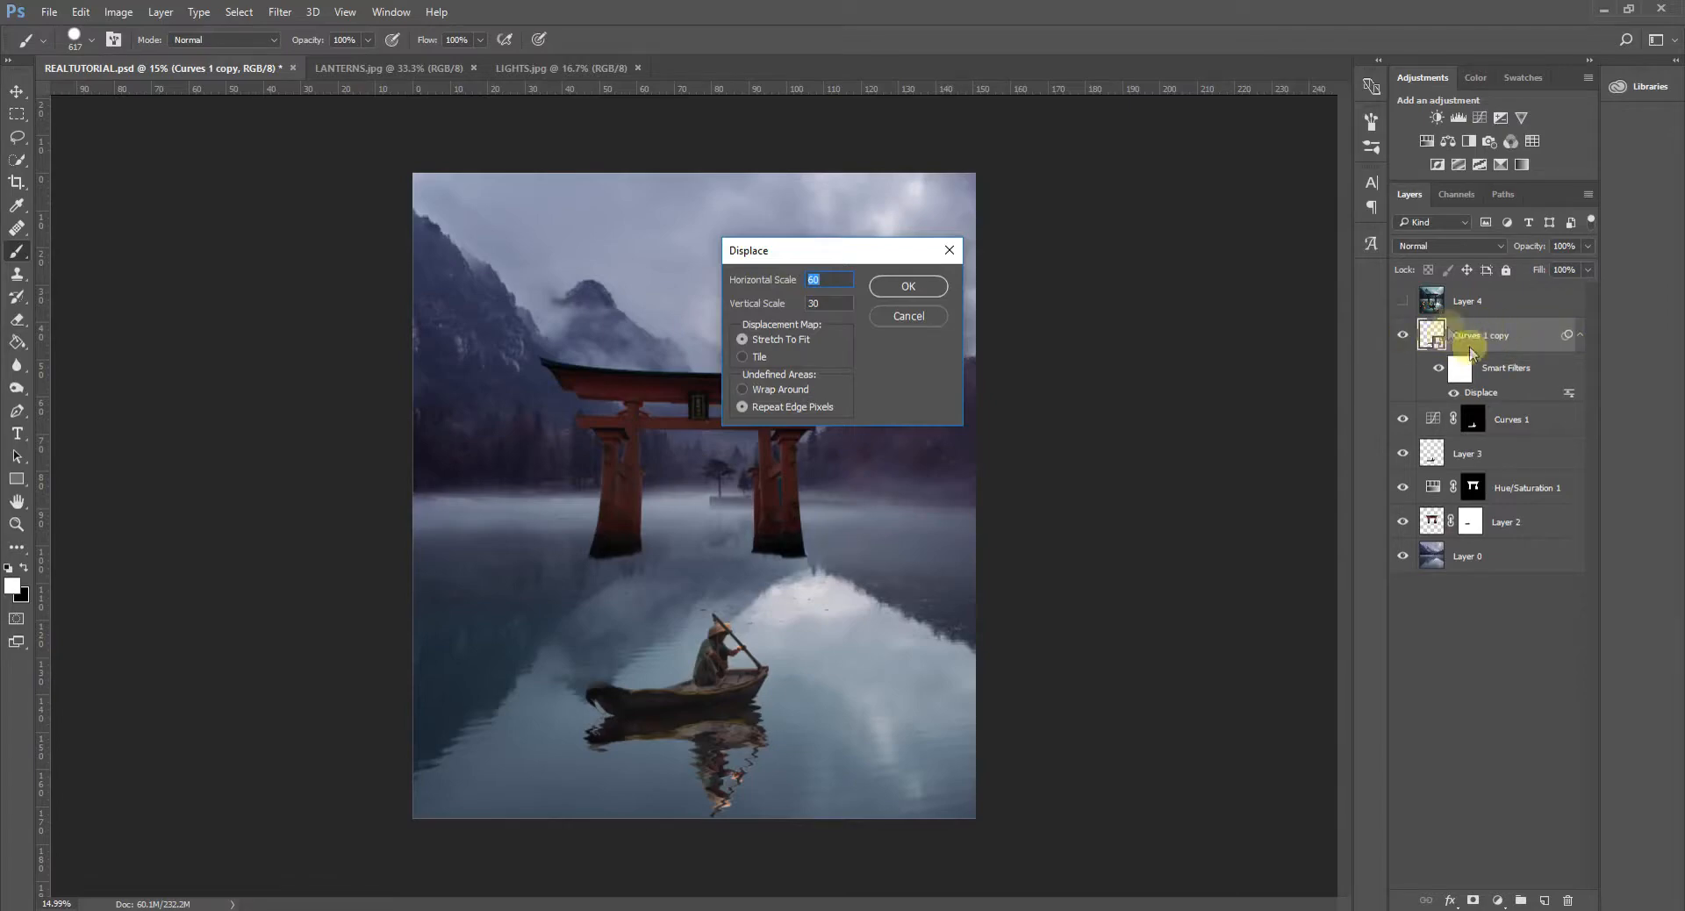
{"action": "left_click", "coordinate": [909, 316]}
{"action": "key", "text": "ctrl+minus"}
{"action": "key", "text": "ctrl+plus"}
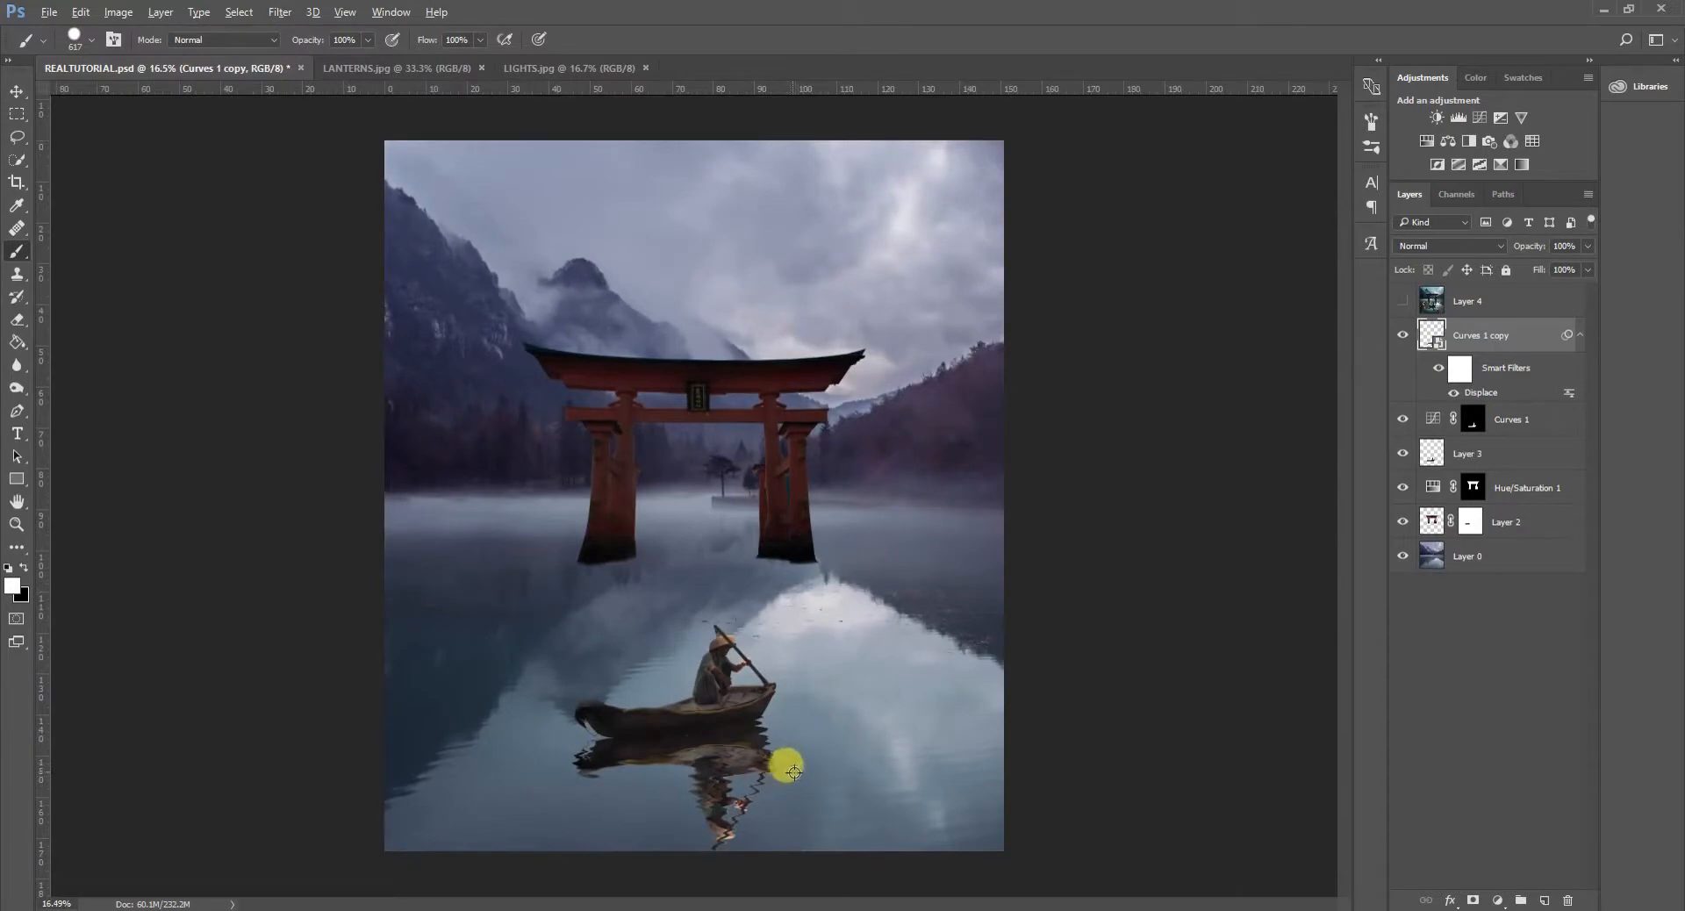
- Move the boat reflection layer beneath the boat's Layer 3 and lower the reflection's fill to 59%
{"action": "scroll", "coordinate": [791, 771], "scroll_direction": "up", "scroll_amount": 5}
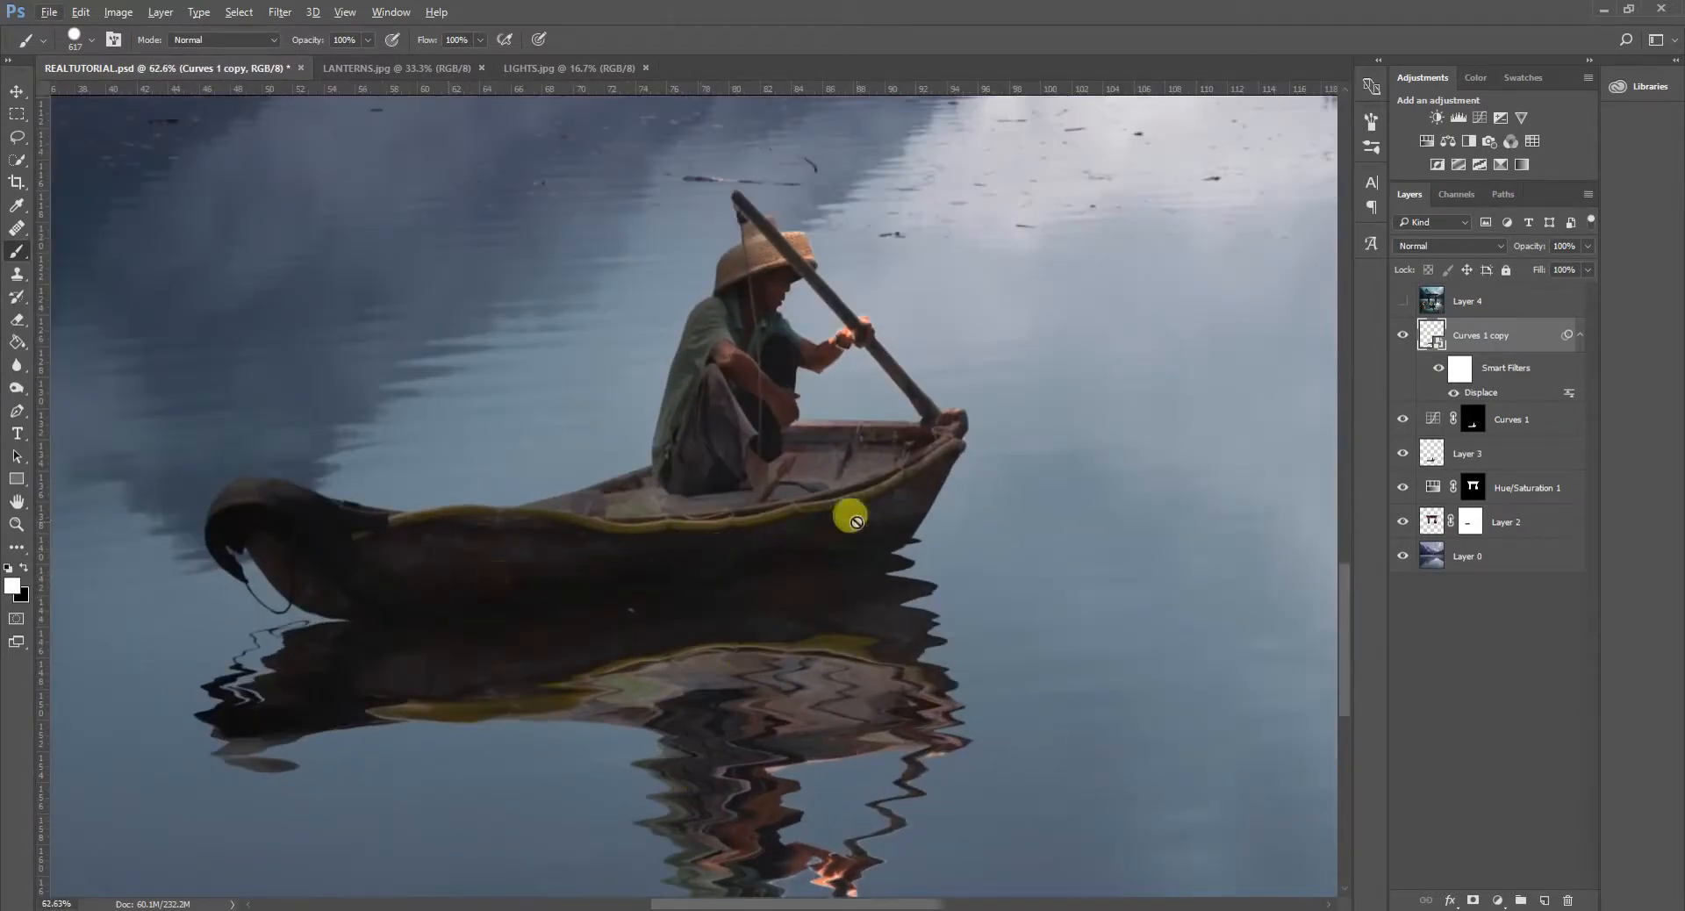
{"action": "left_click_drag", "start_coordinate": [1499, 336], "coordinate": [1500, 468]}
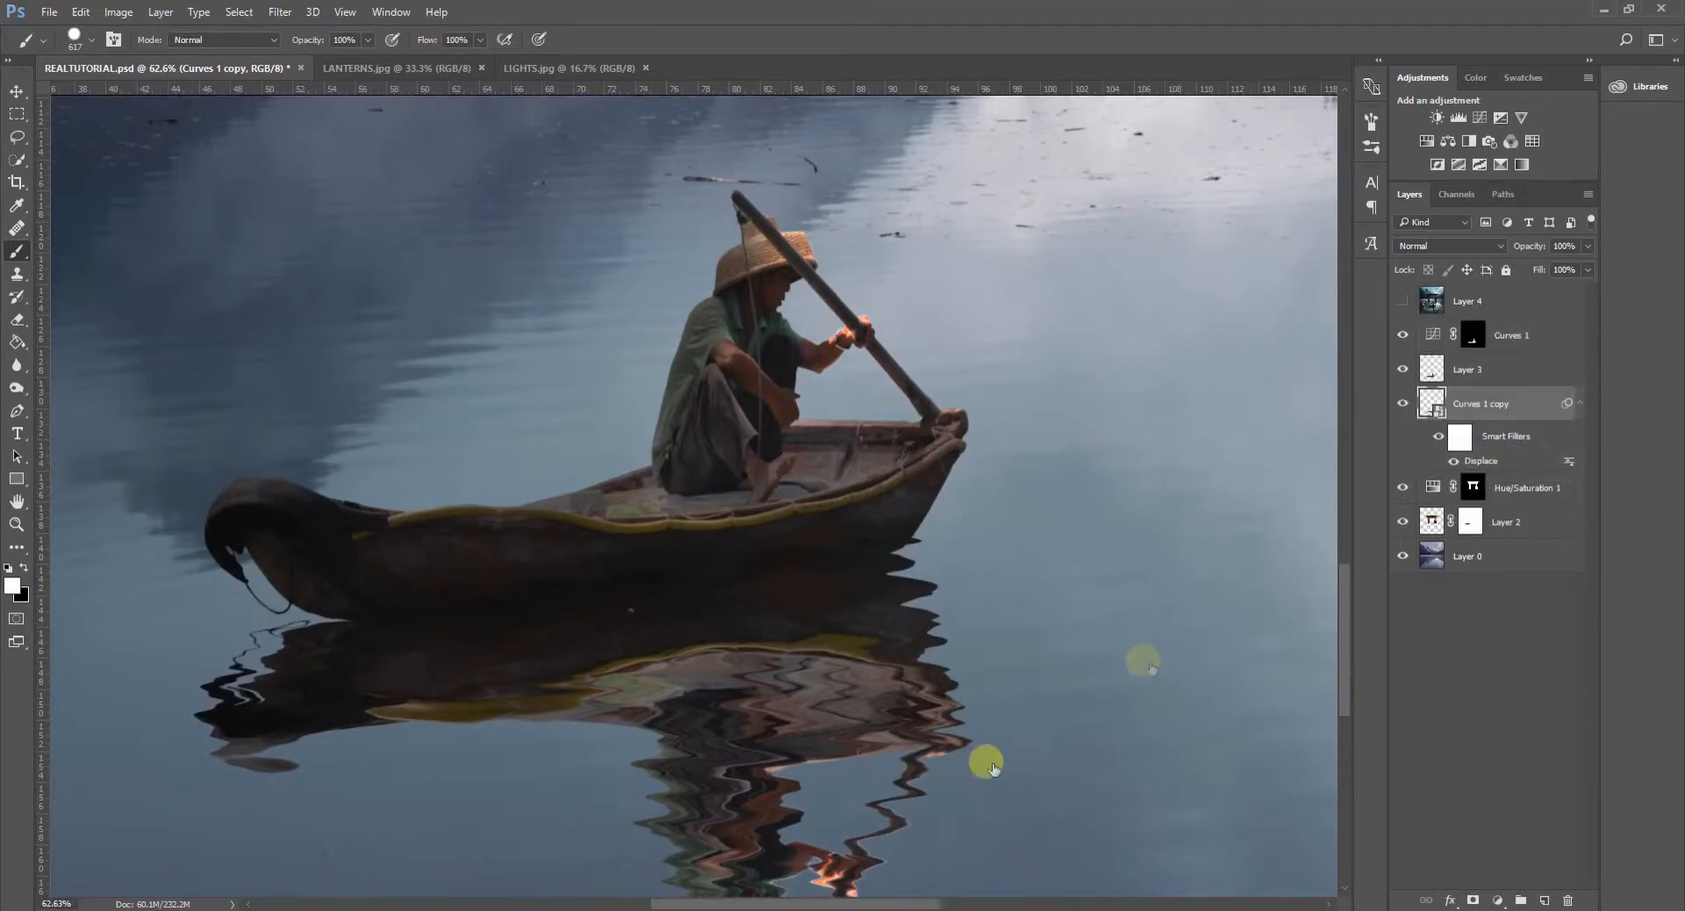
{"action": "scroll", "coordinate": [763, 677], "scroll_direction": "down", "scroll_amount": 3}
{"action": "scroll", "coordinate": [777, 705], "scroll_direction": "down", "scroll_amount": 5}
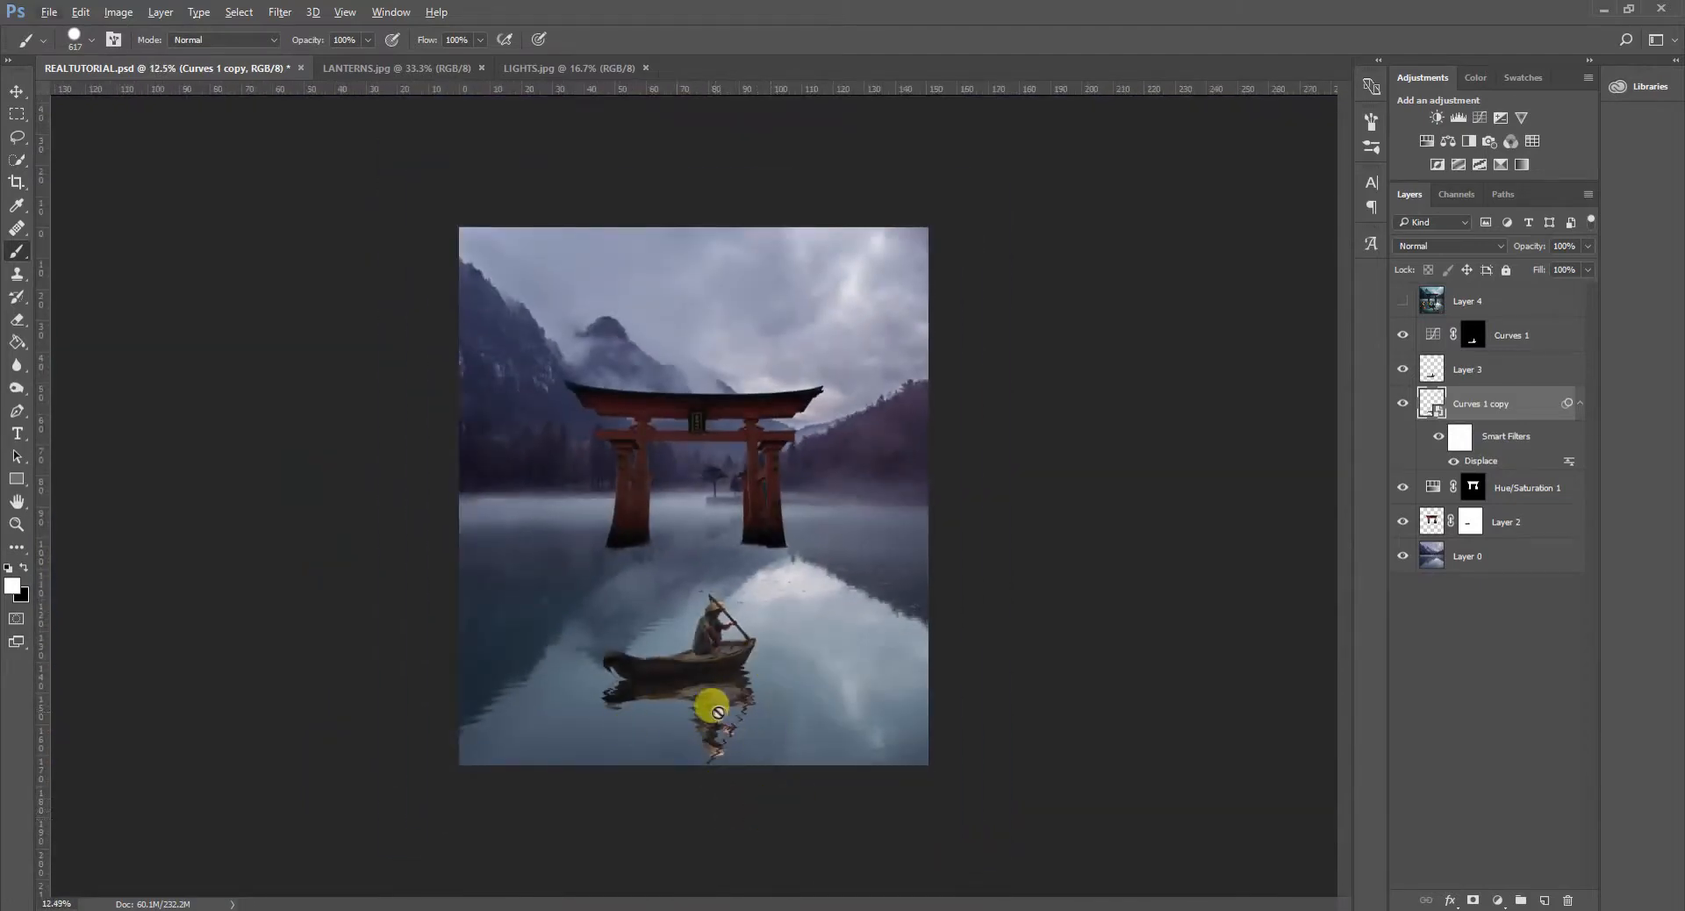
{"action": "left_click_drag", "start_coordinate": [1588, 276], "coordinate": [1558, 287]}
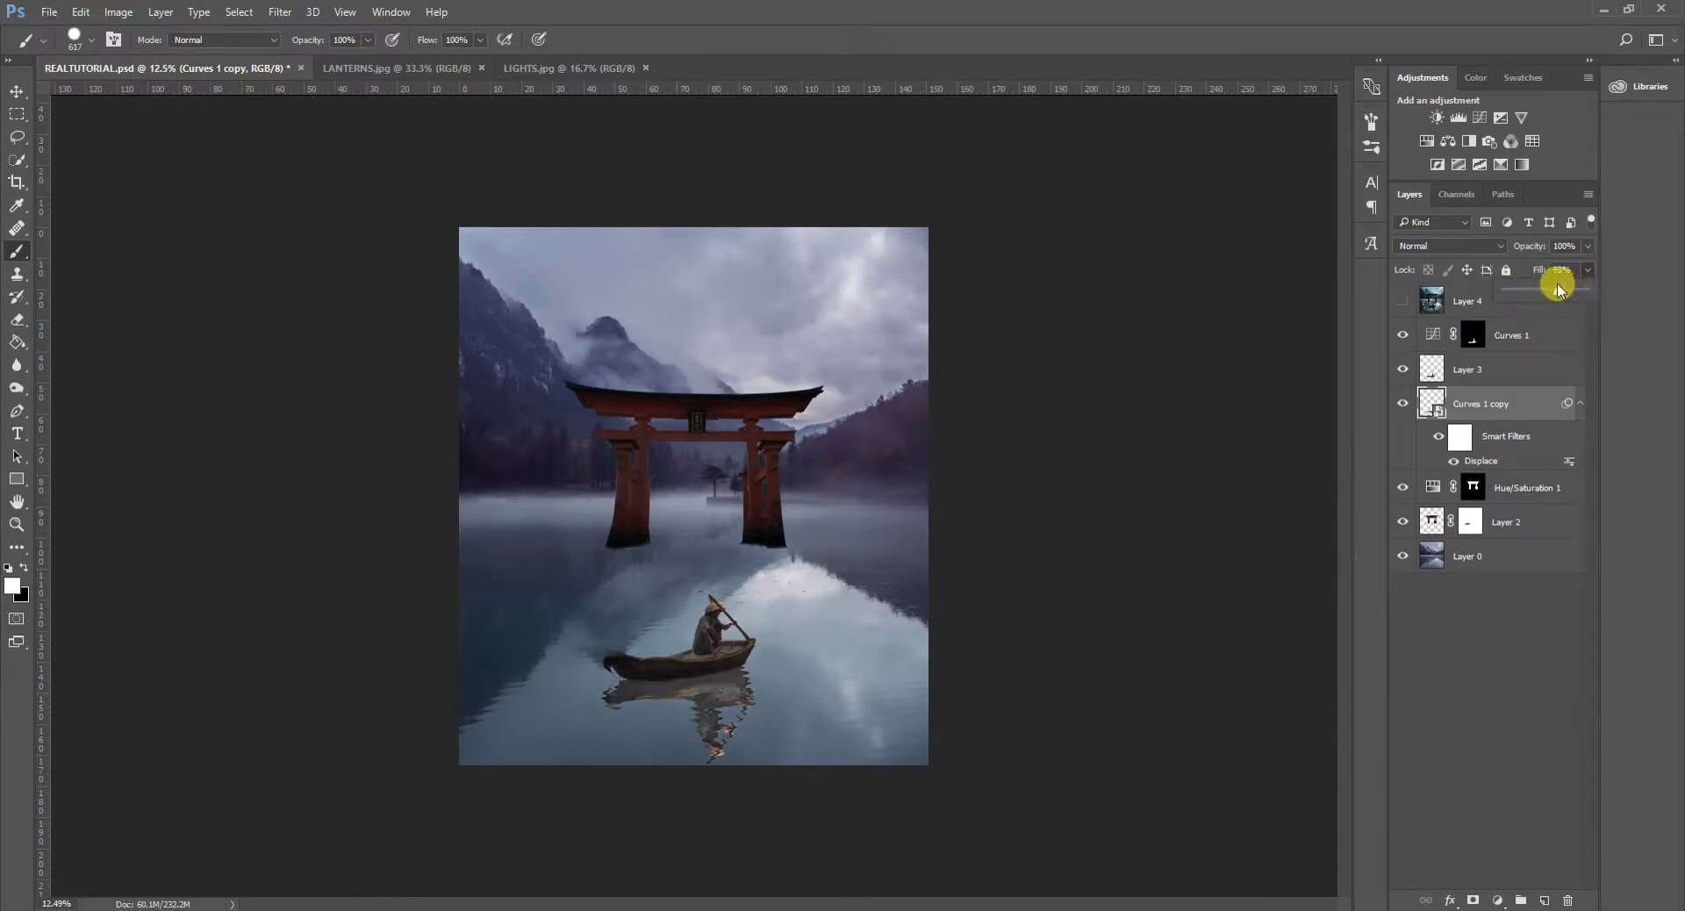
{"action": "left_click_drag", "start_coordinate": [1558, 299], "coordinate": [1548, 299]}
{"action": "scroll", "coordinate": [809, 686], "scroll_direction": "down", "scroll_amount": 2}
{"action": "scroll", "coordinate": [816, 715], "scroll_direction": "up", "scroll_amount": 5}
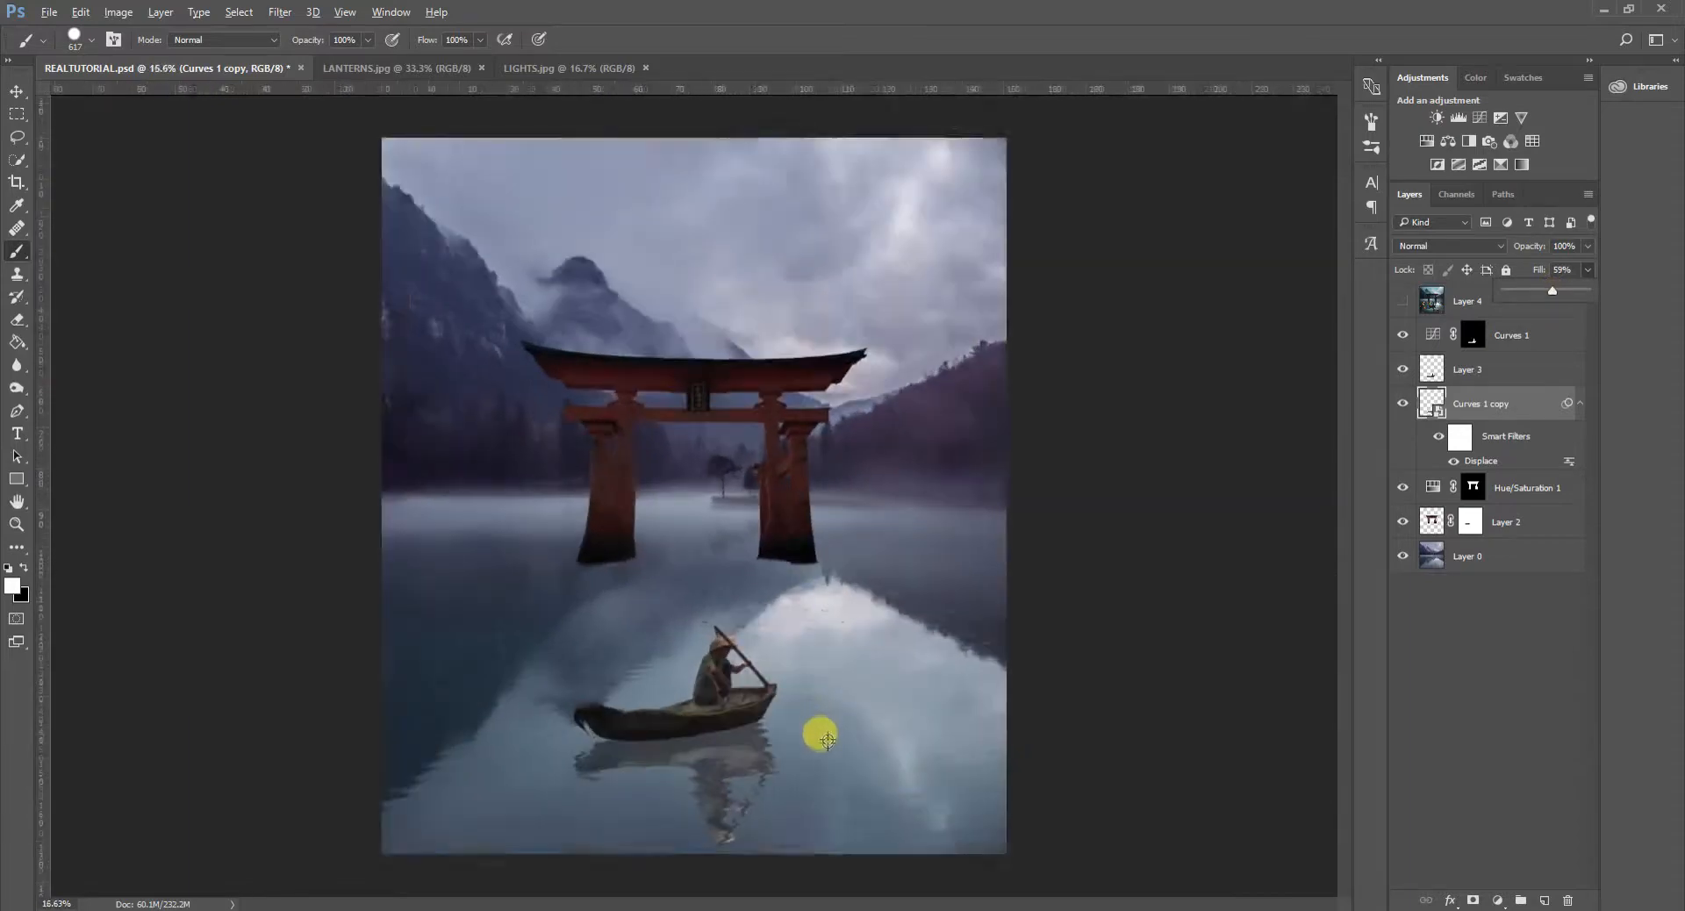
- Load the boat reflection's outline as a selection and add a Curves adjustment masked to it
{"action": "scroll", "coordinate": [827, 742], "scroll_direction": "up", "scroll_amount": 1}
{"action": "scroll", "coordinate": [844, 788], "scroll_direction": "up", "scroll_amount": 5}
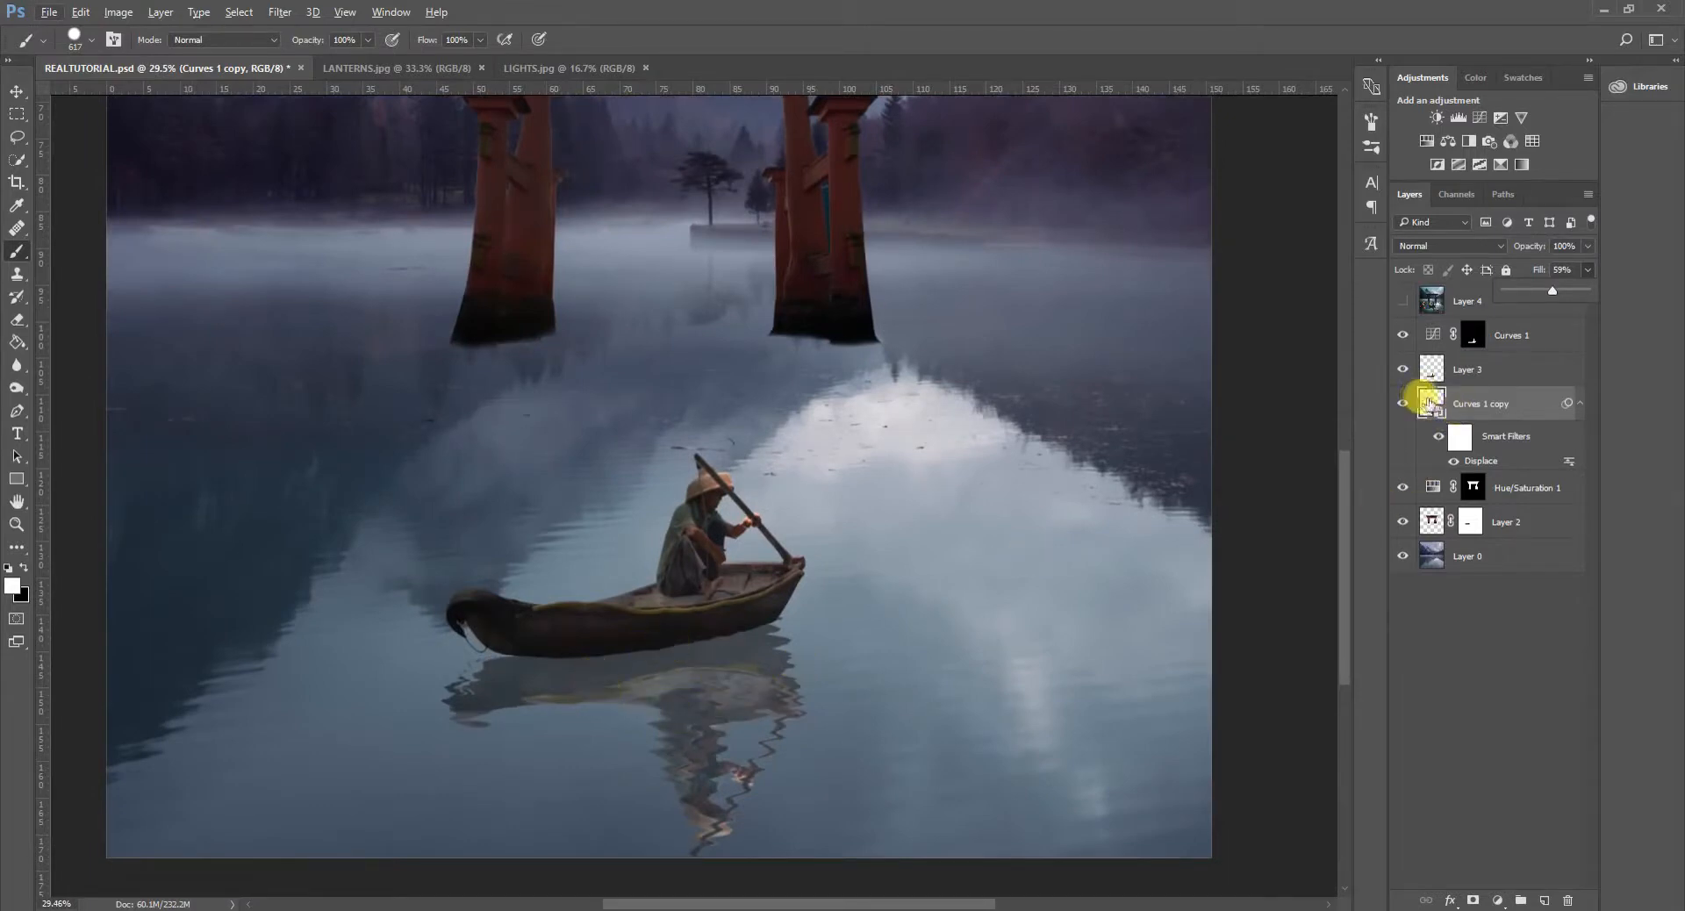
{"action": "left_click", "coordinate": [1430, 403], "text": "ctrl"}
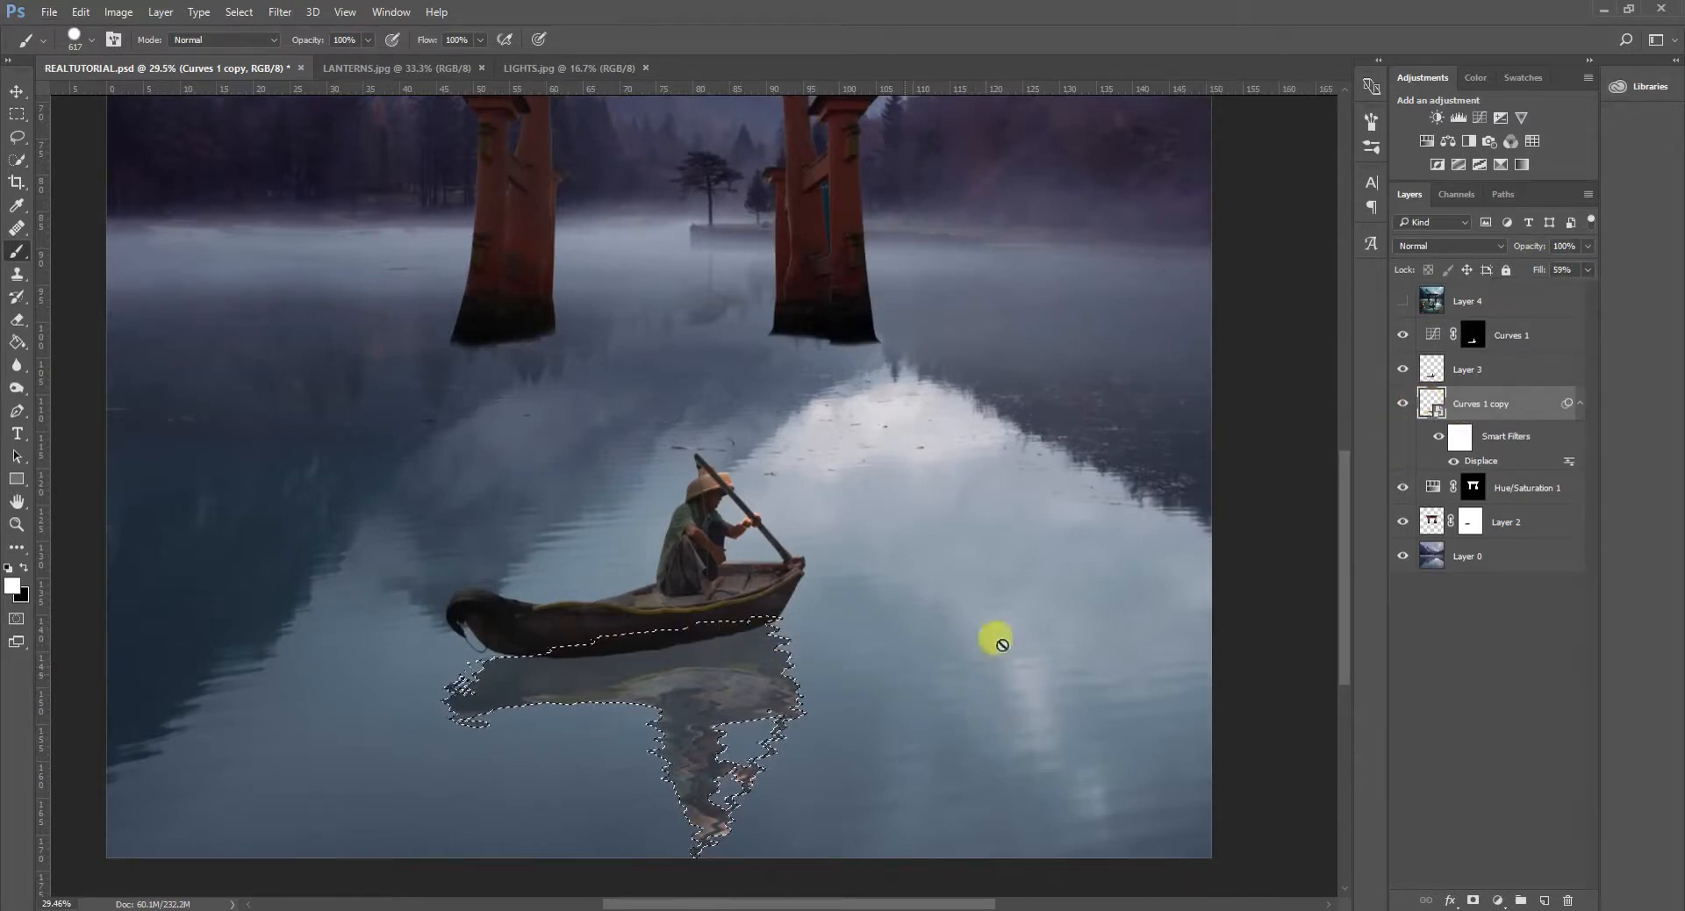
{"action": "left_click", "coordinate": [1482, 119]}
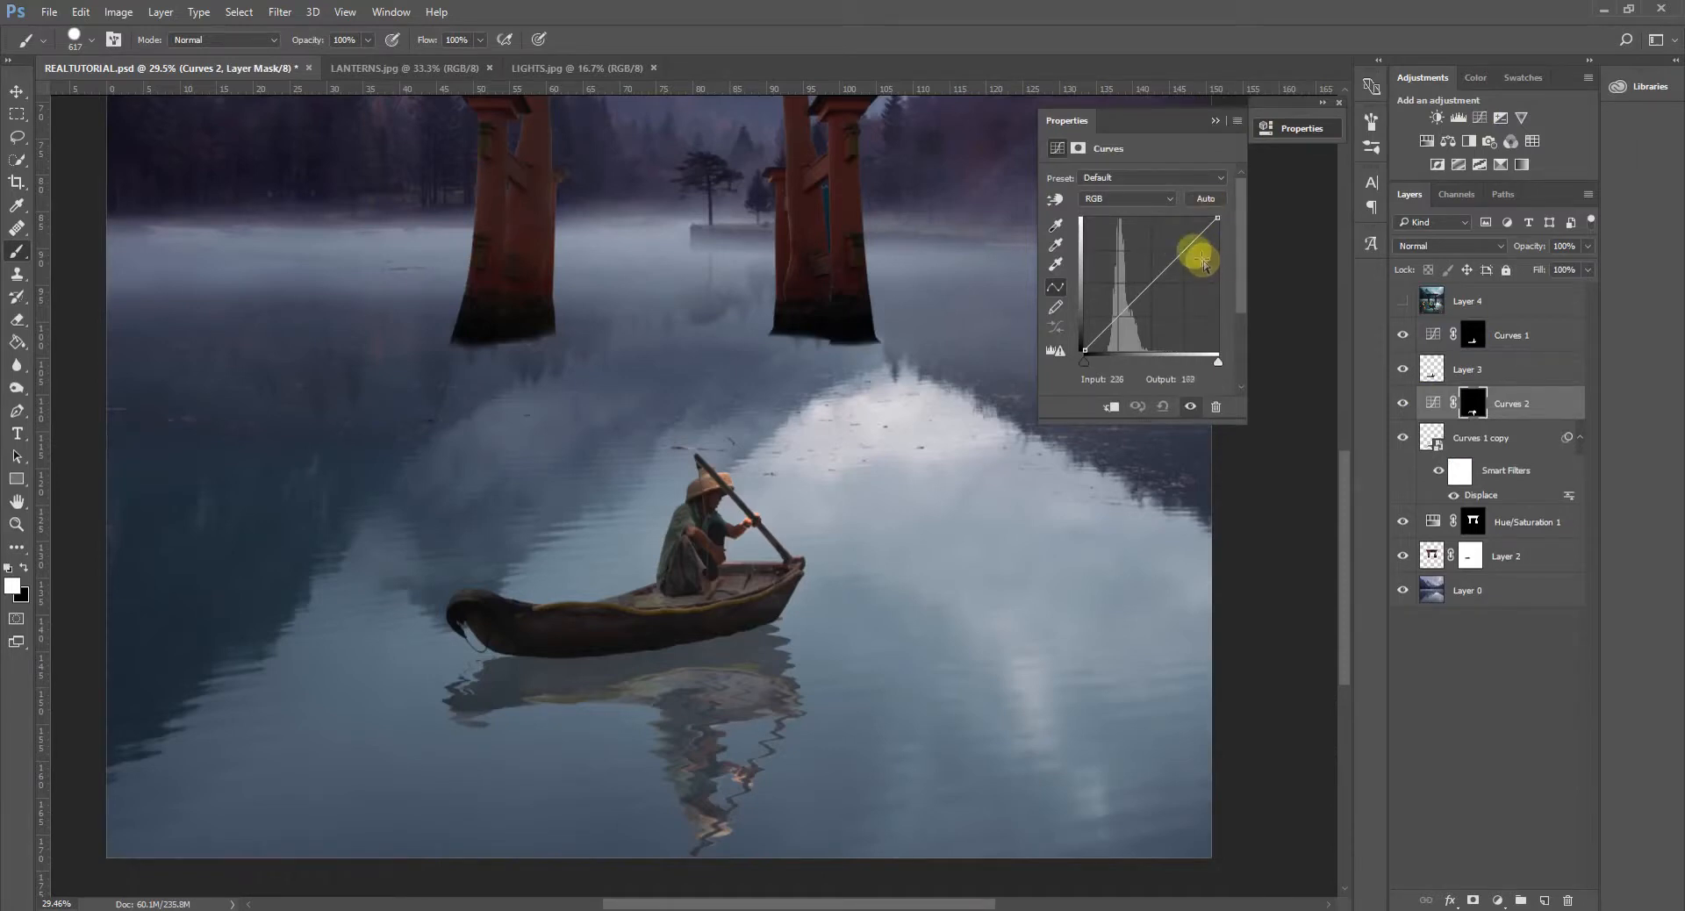
- Darken the reflection's RGB curve, setting white output to 111, black output to 15, and a midpoint of input 120, output 45
{"action": "left_click_drag", "start_coordinate": [1217, 218], "coordinate": [1218, 223]}
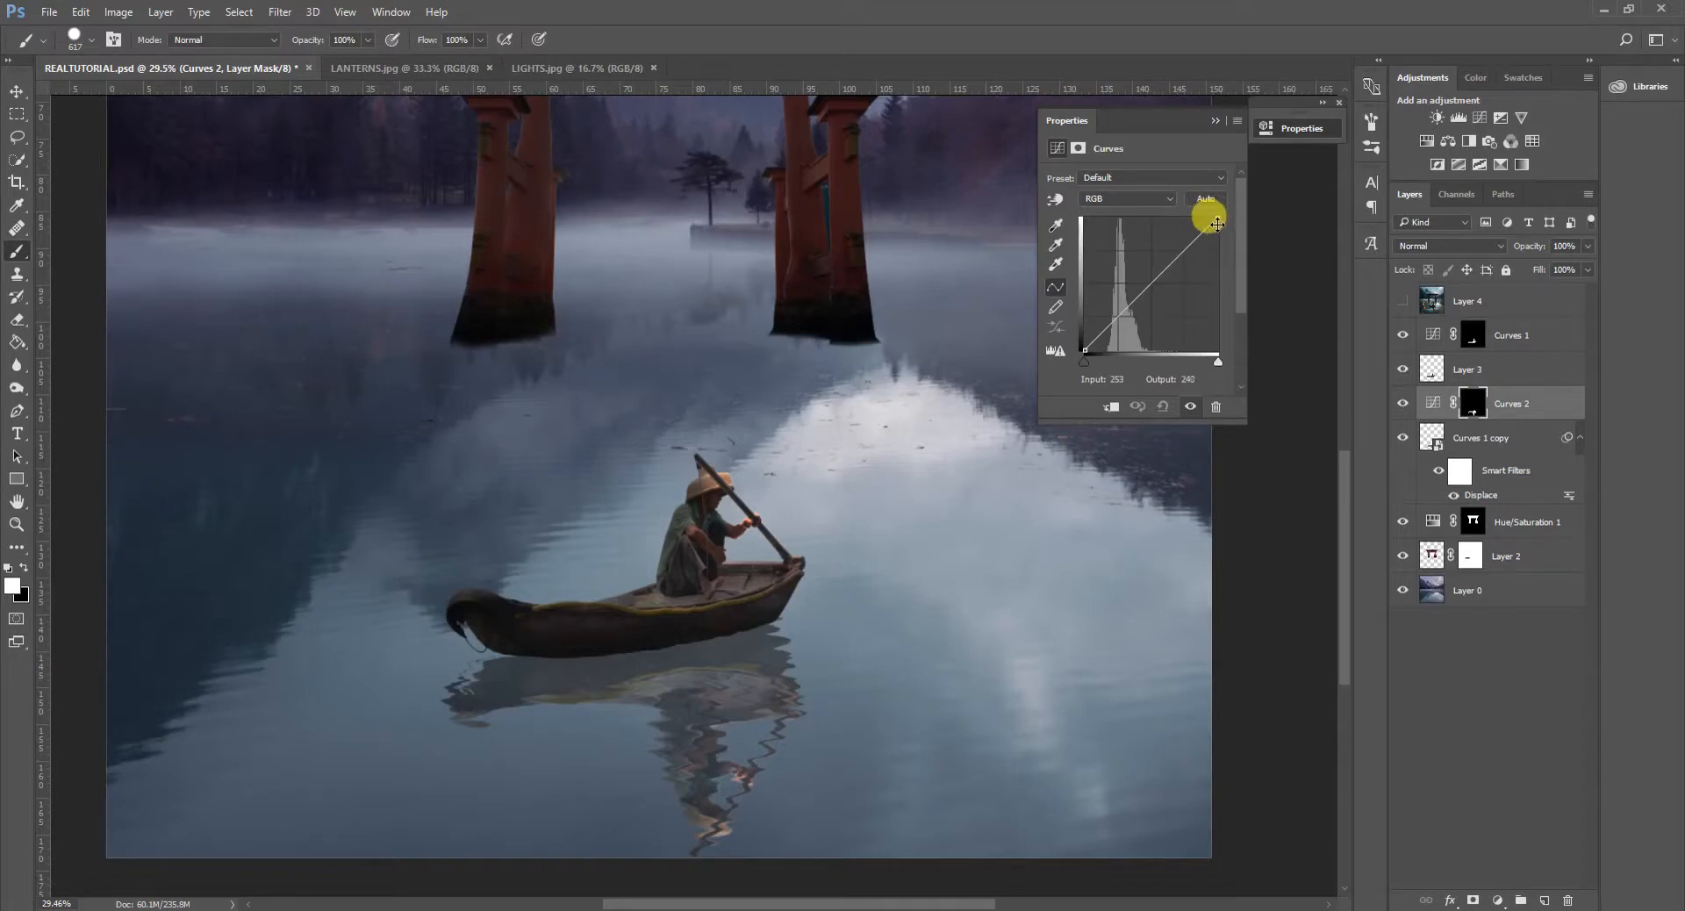
{"action": "left_click_drag", "start_coordinate": [1218, 216], "coordinate": [1229, 289]}
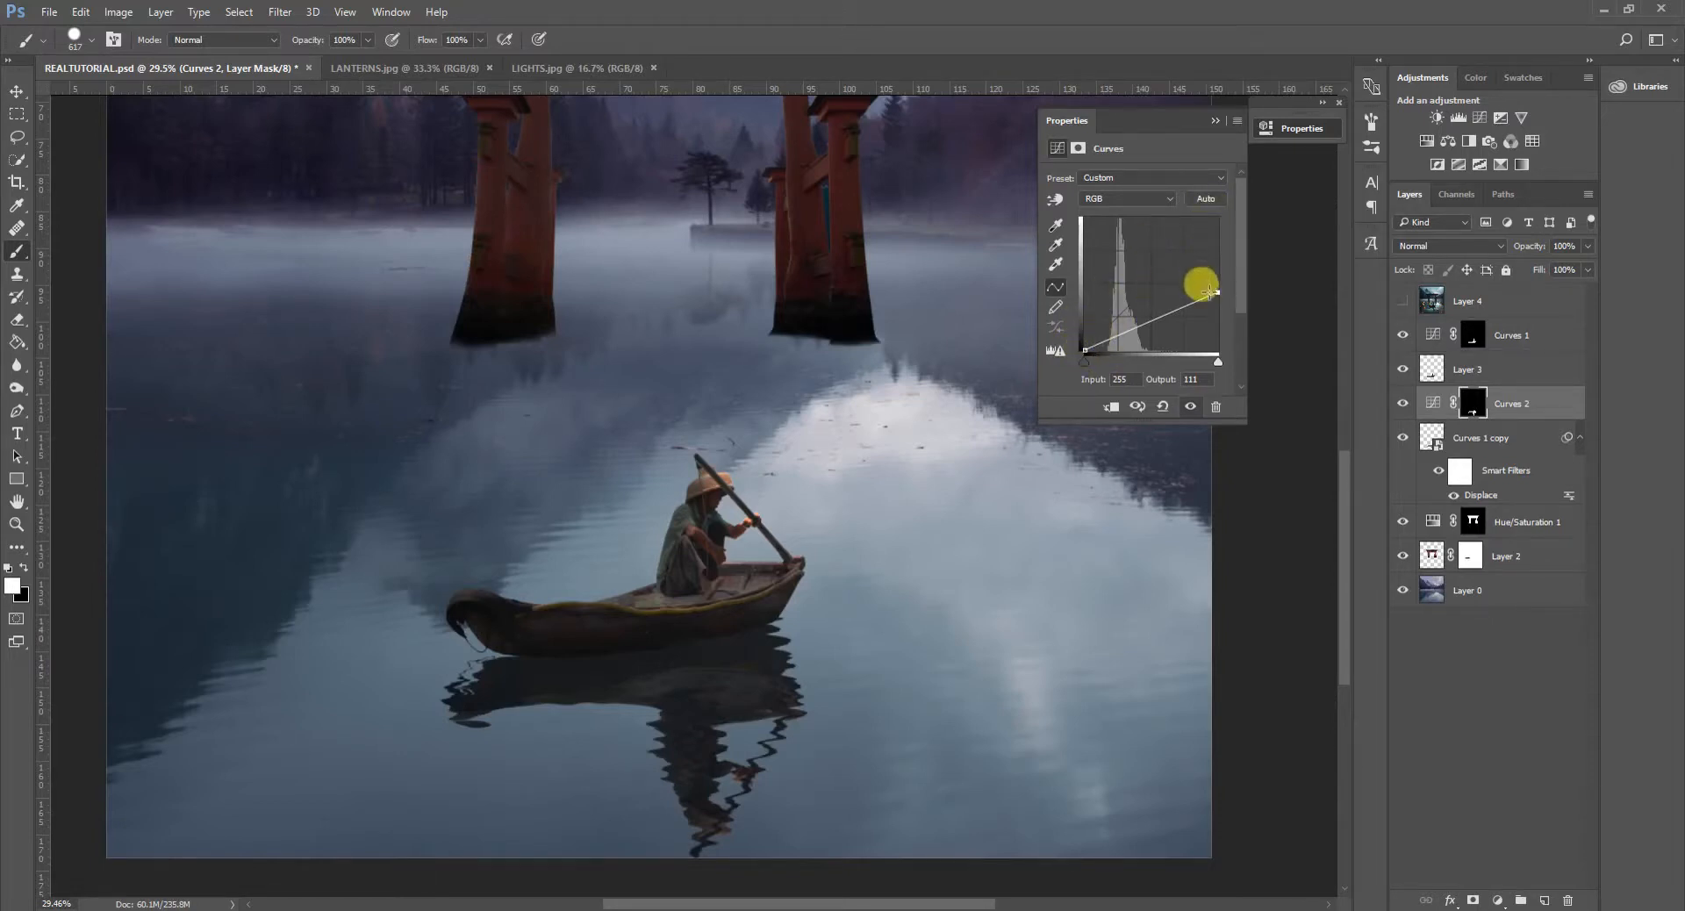
{"action": "left_click_drag", "start_coordinate": [1085, 348], "coordinate": [1085, 343]}
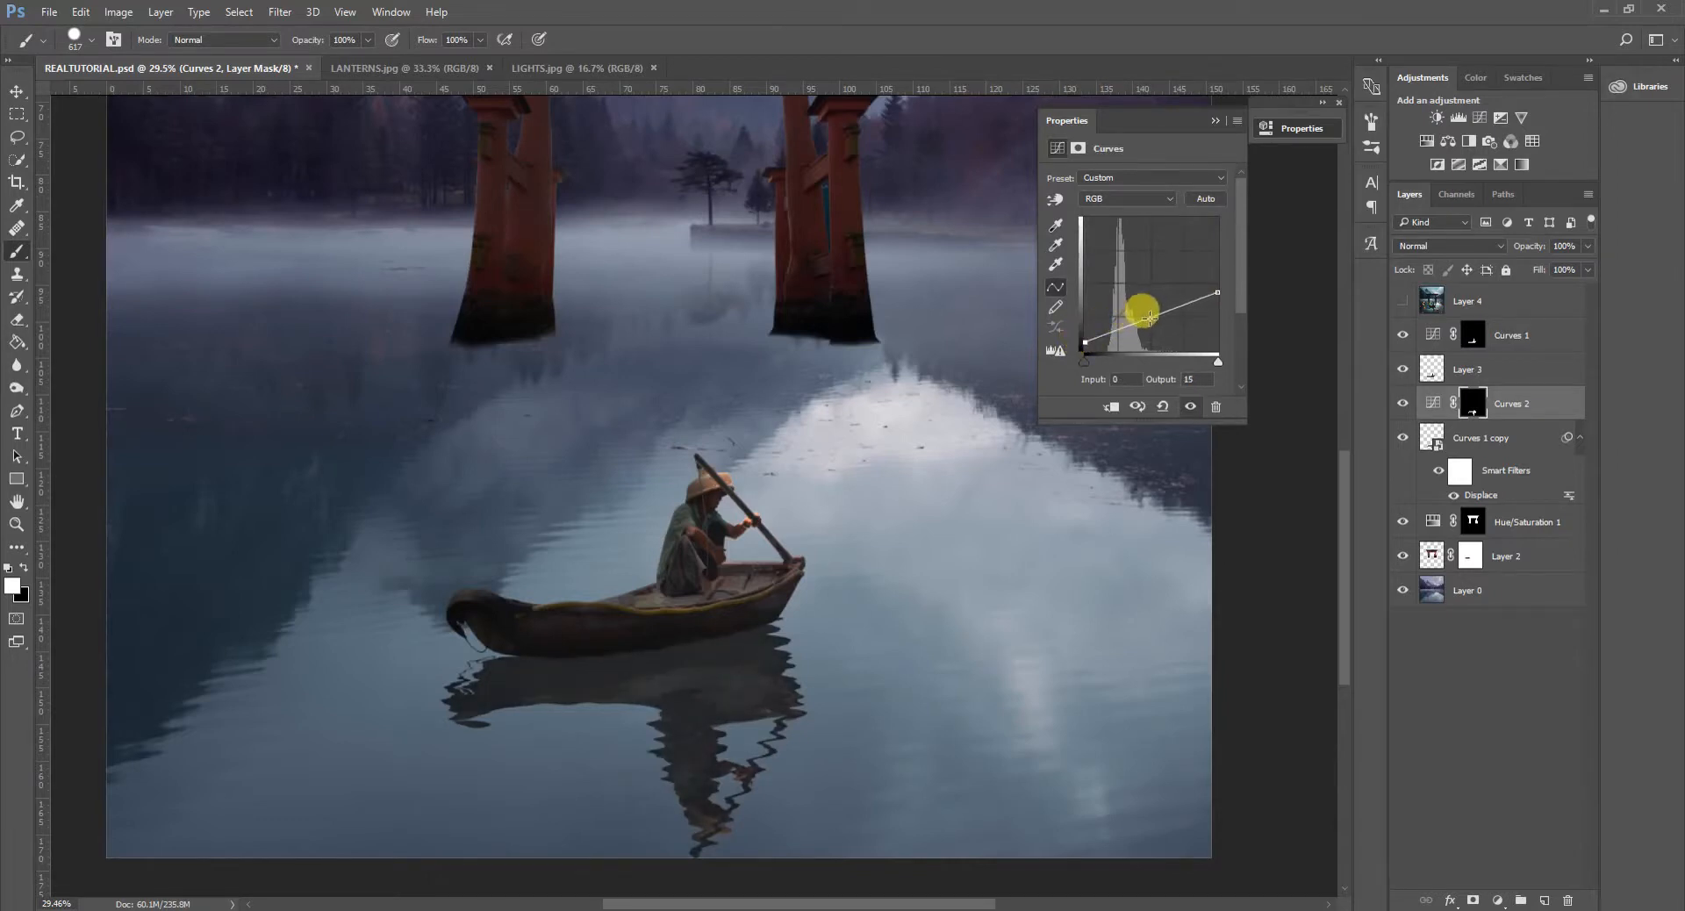
{"action": "left_click_drag", "start_coordinate": [1144, 322], "coordinate": [1147, 326]}
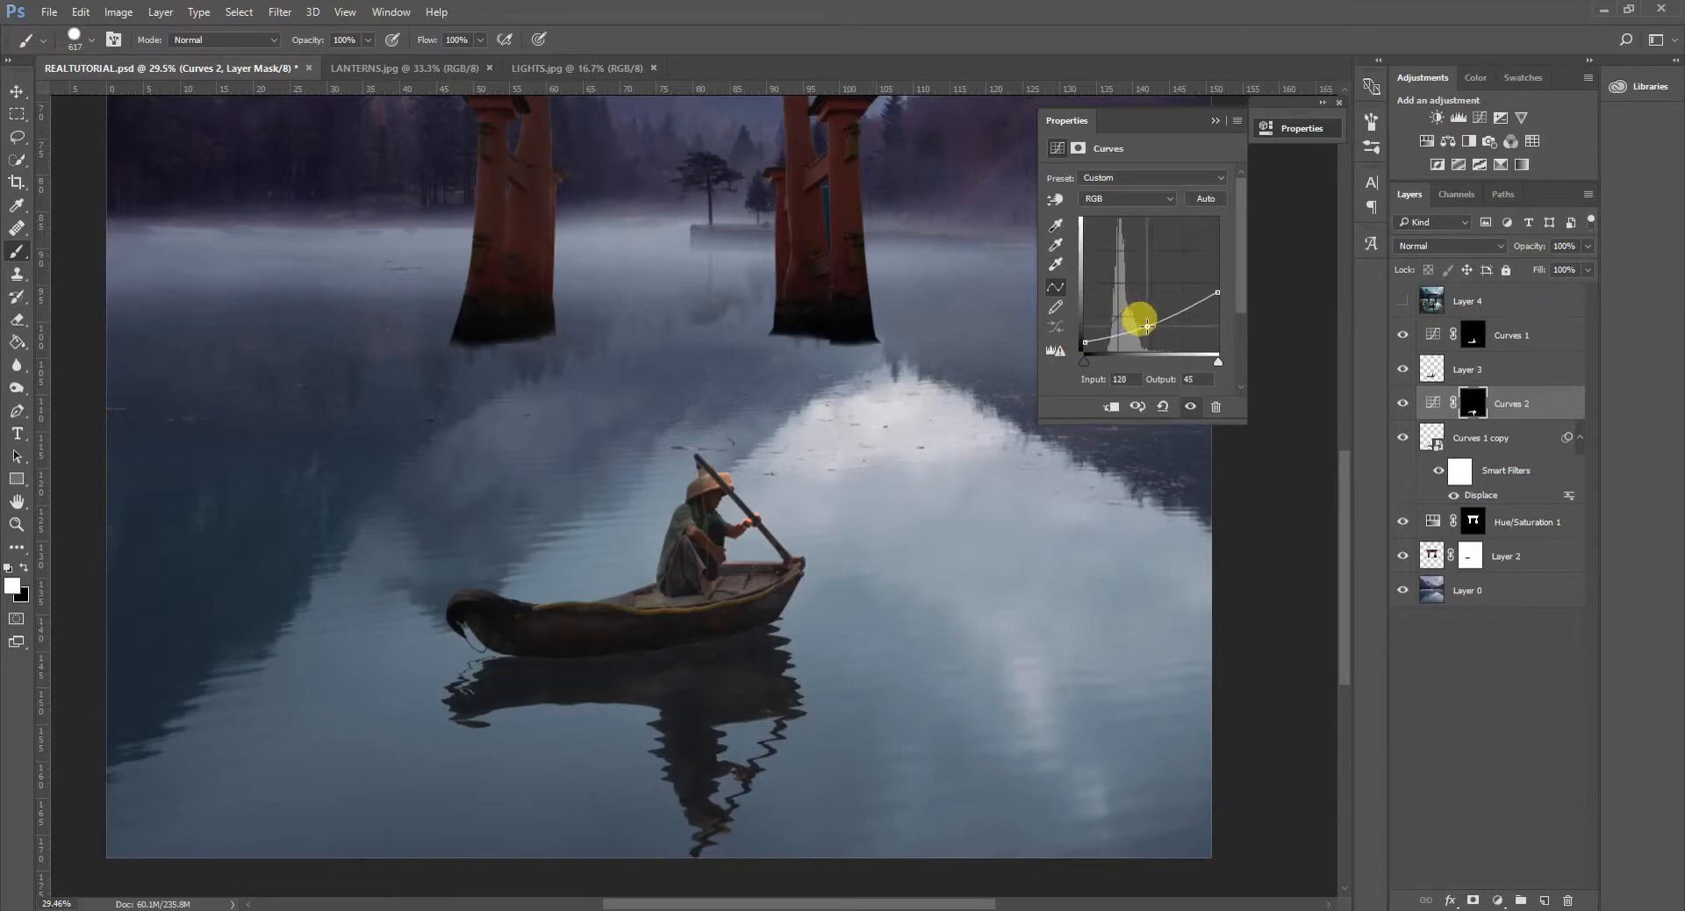
- Reduce the fill of the reflection's Curves adjustment to 82% and check the softened darkening at full view
{"action": "scroll", "coordinate": [846, 519], "scroll_direction": "down", "scroll_amount": 5}
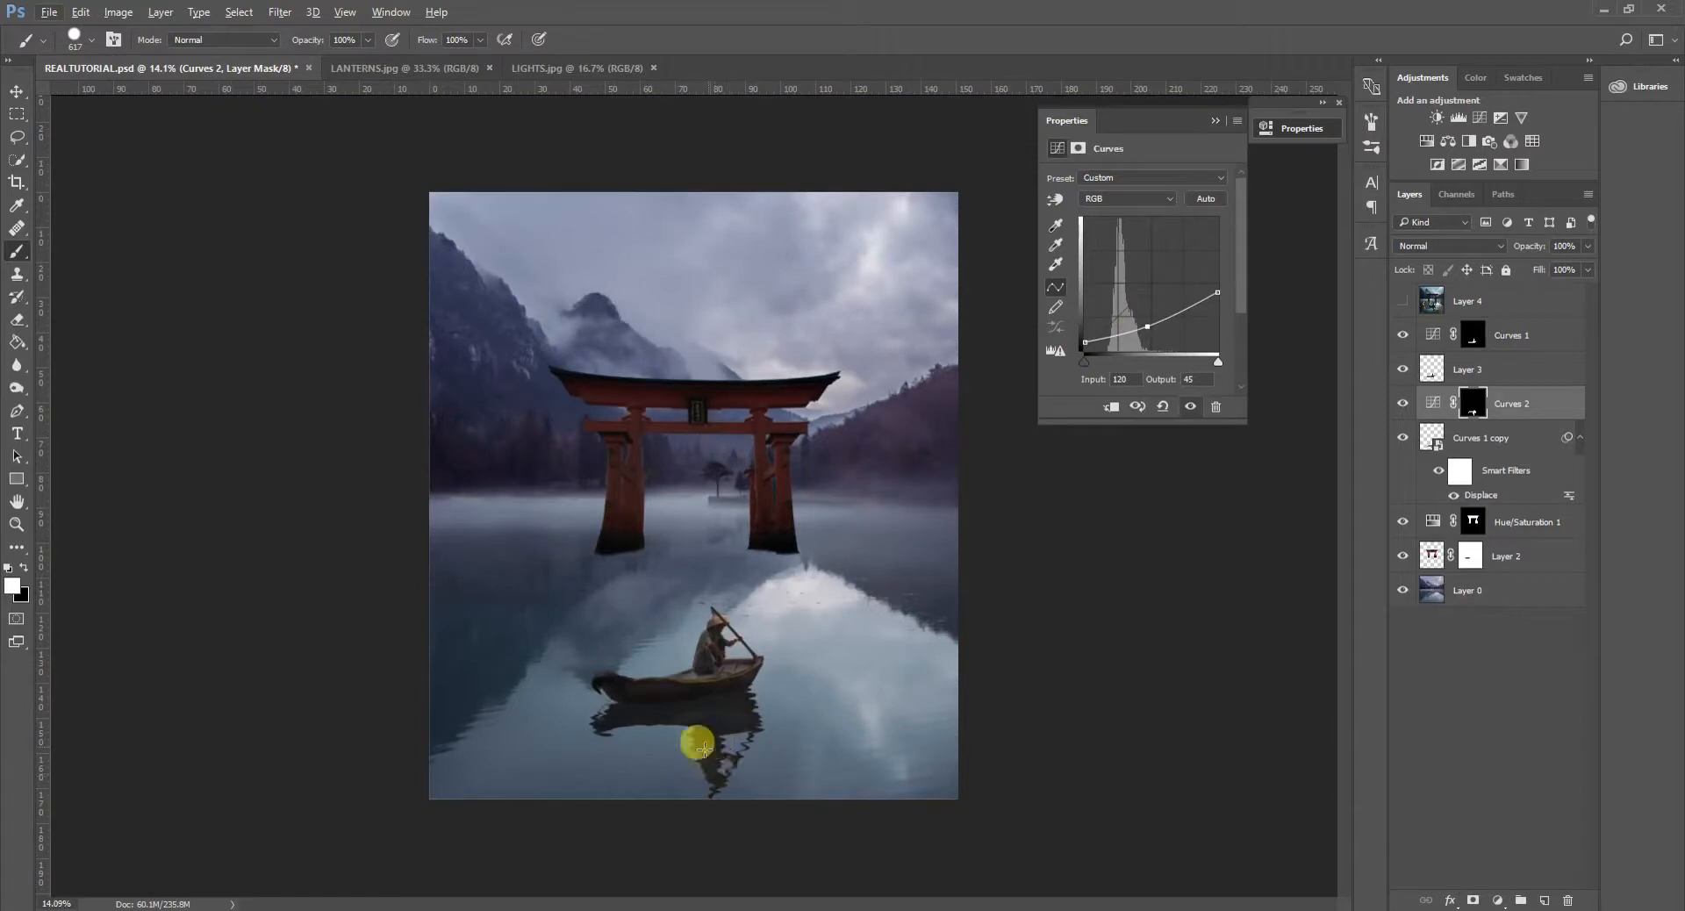
{"action": "left_click", "coordinate": [1587, 270]}
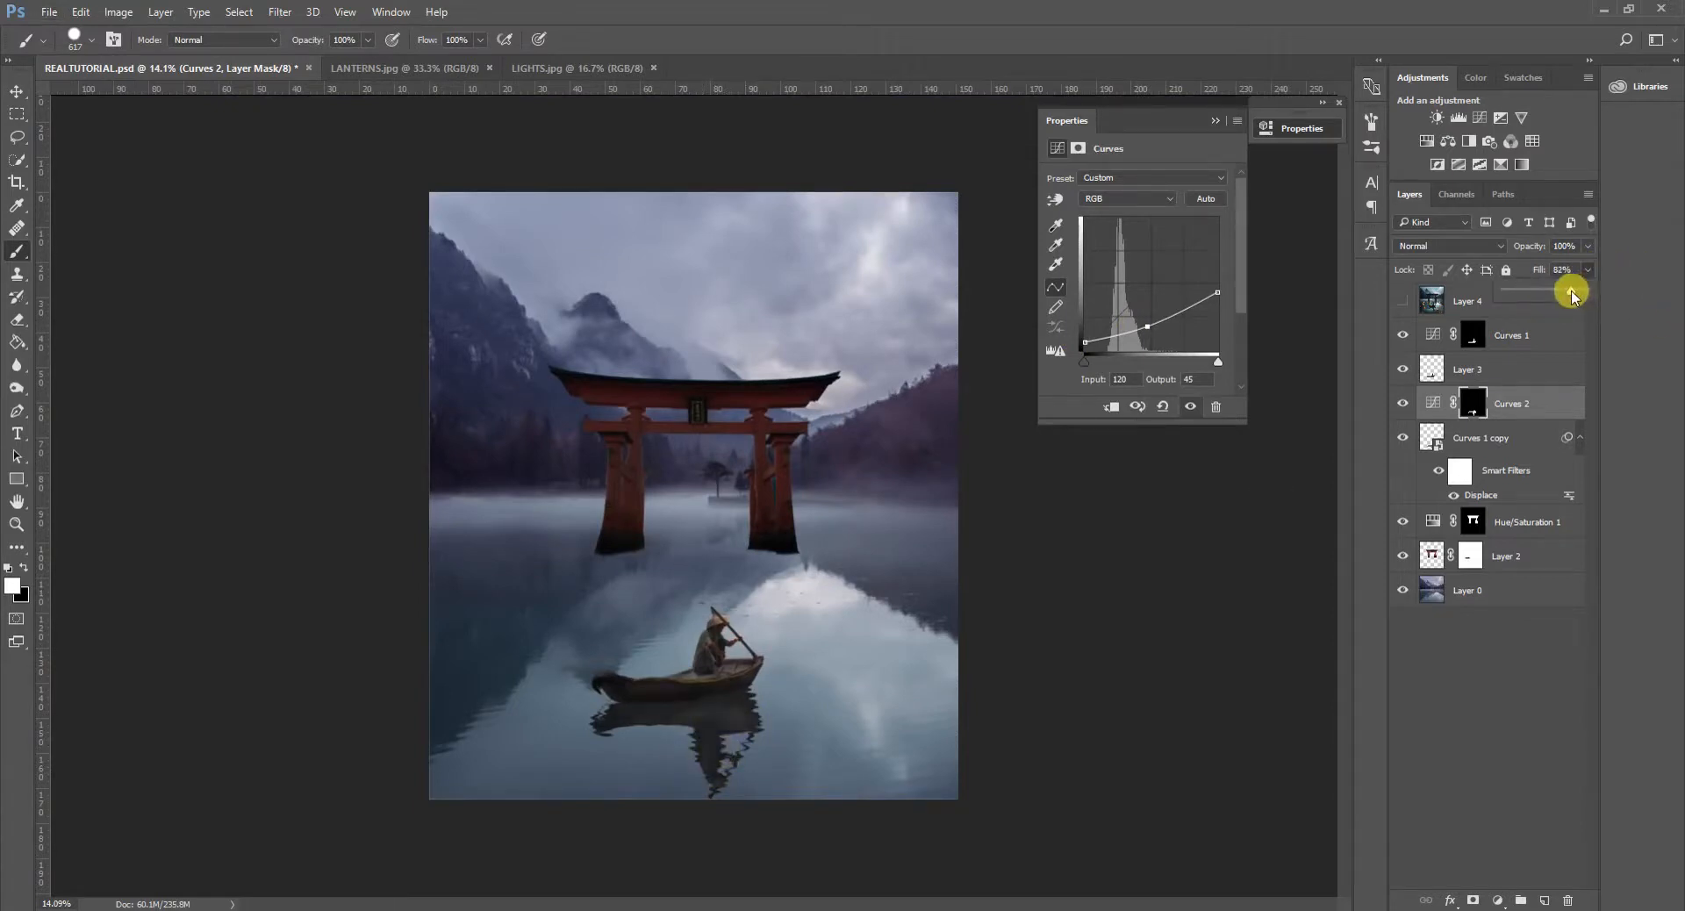
{"action": "left_click_drag", "start_coordinate": [1571, 294], "coordinate": [1573, 292]}
{"action": "scroll", "coordinate": [787, 613], "scroll_direction": "down", "scroll_amount": 5}
{"action": "scroll", "coordinate": [812, 676], "scroll_direction": "up", "scroll_amount": 2}
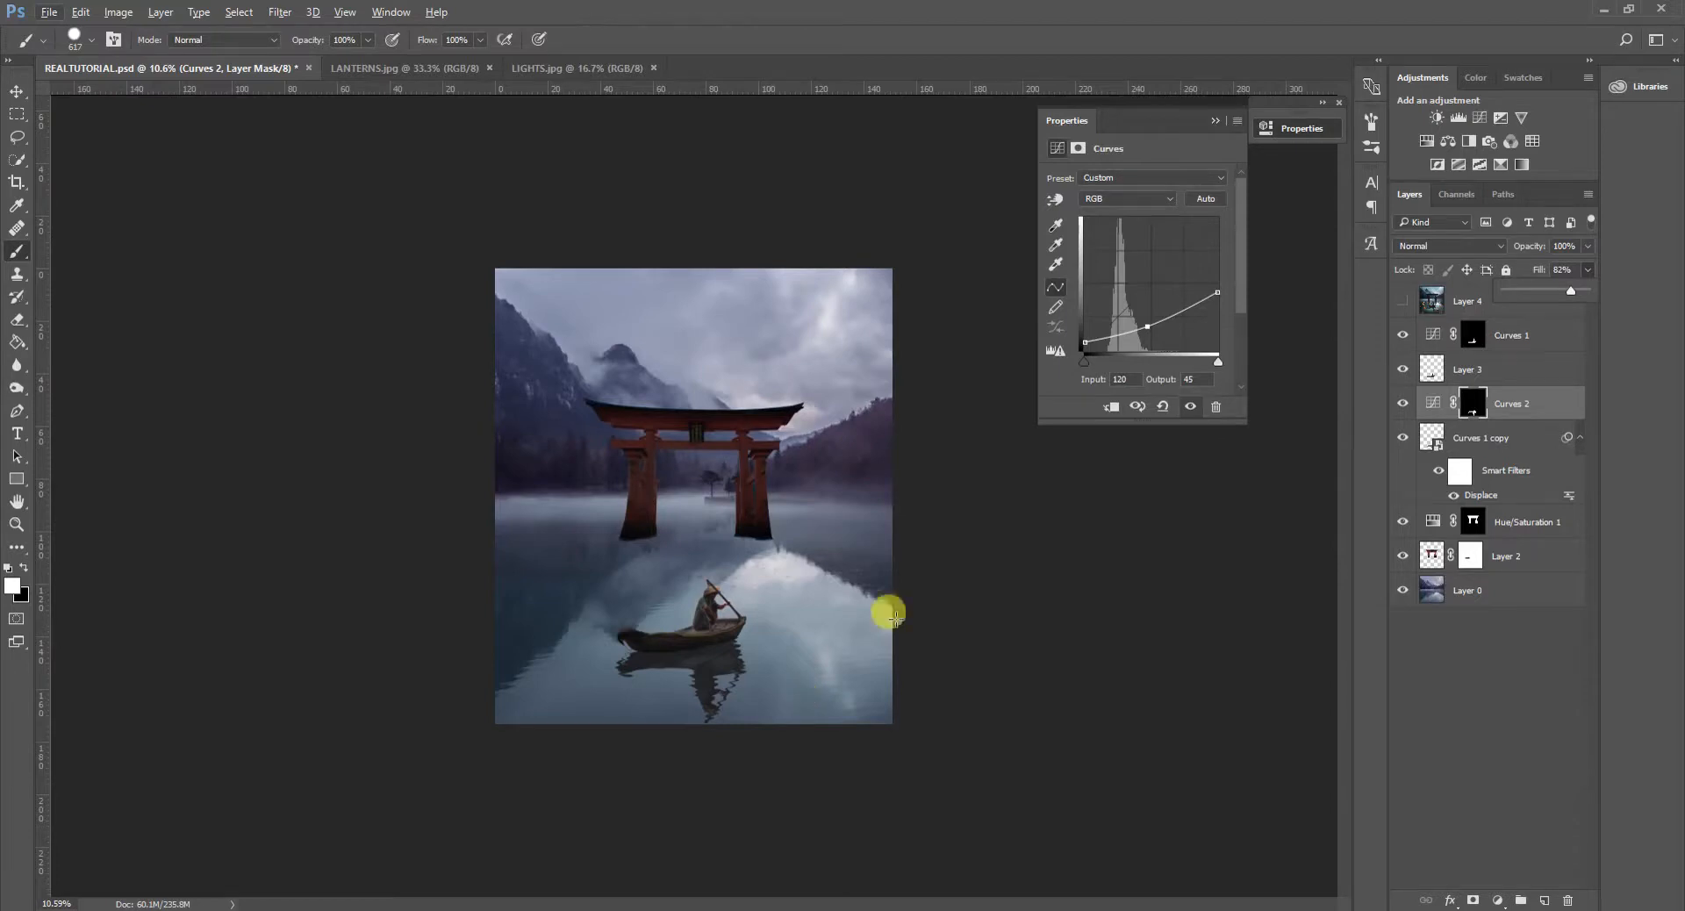
- Transform the boat, its reflection and both Curves layers together, moving them slightly up and right to about X 2050 px, Y 4013 px
{"action": "left_click", "coordinate": [1546, 334]}
{"action": "left_click", "coordinate": [1514, 445], "text": "shift"}
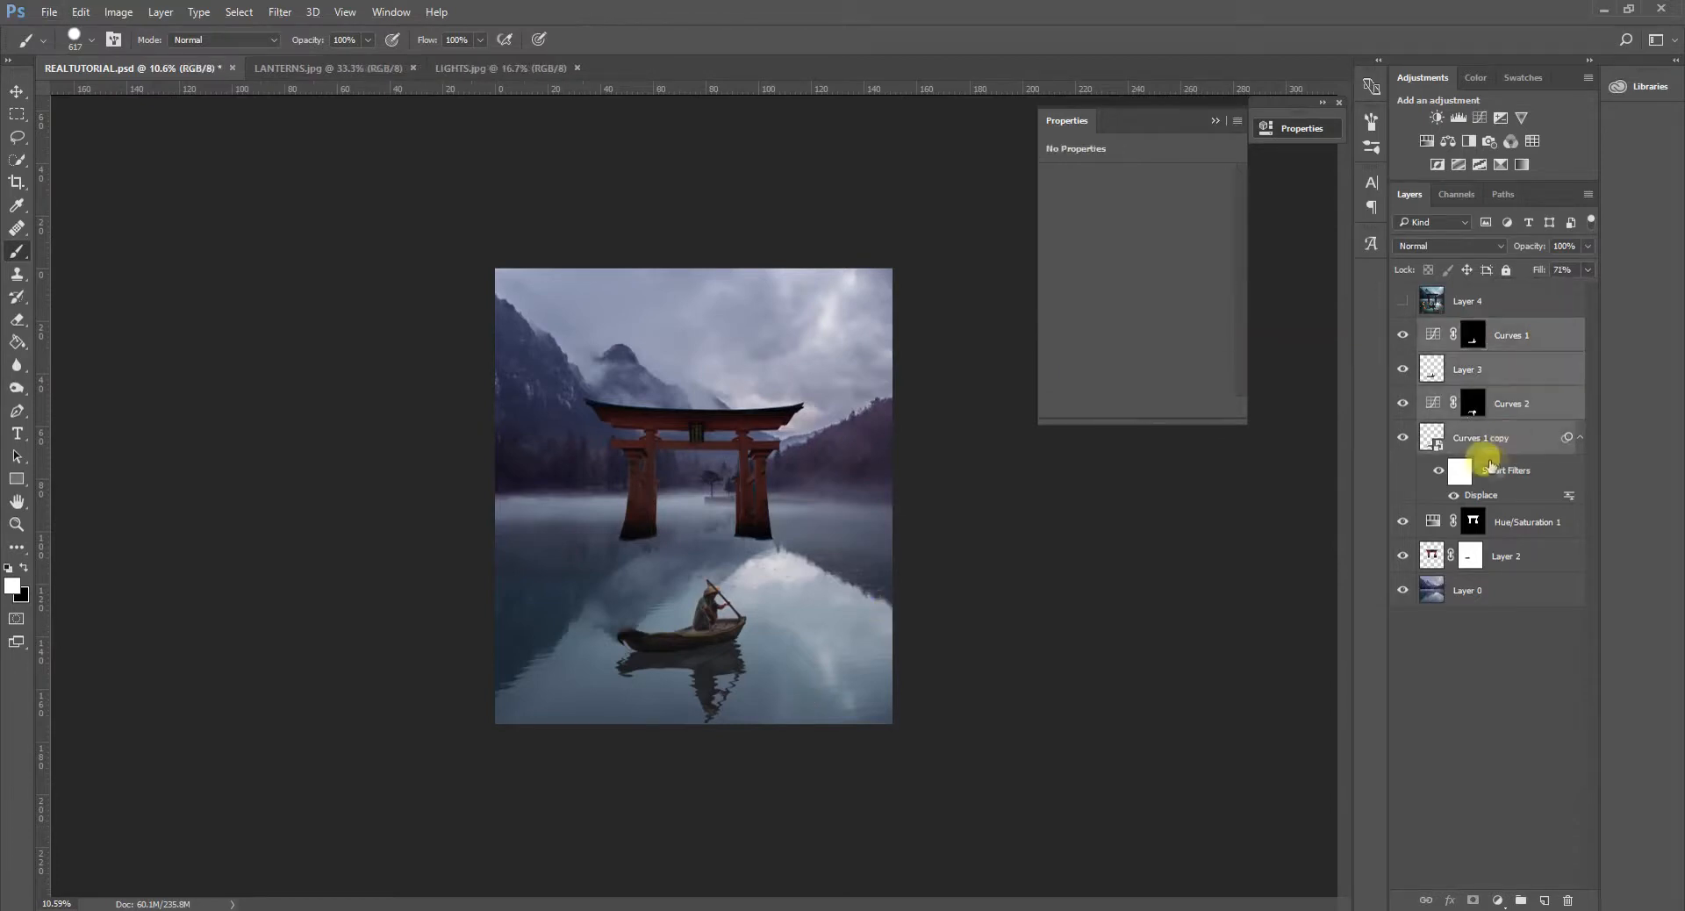
{"action": "key", "text": "ctrl+t"}
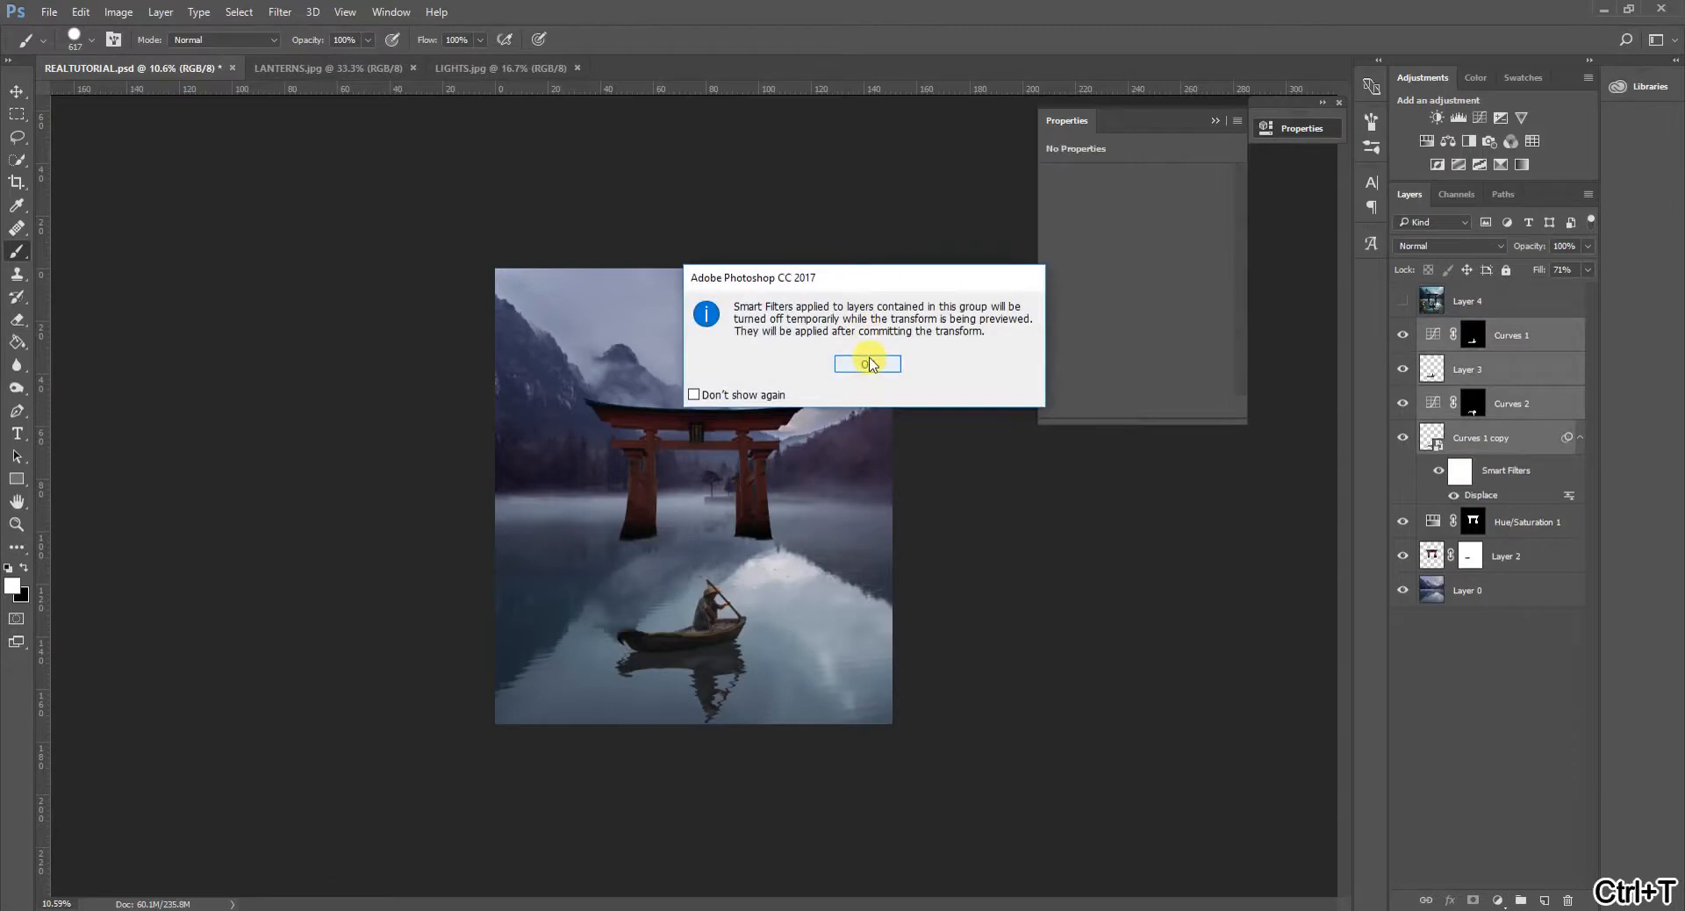
{"action": "left_click", "coordinate": [869, 365]}
{"action": "left_click_drag", "start_coordinate": [724, 620], "coordinate": [726, 610]}
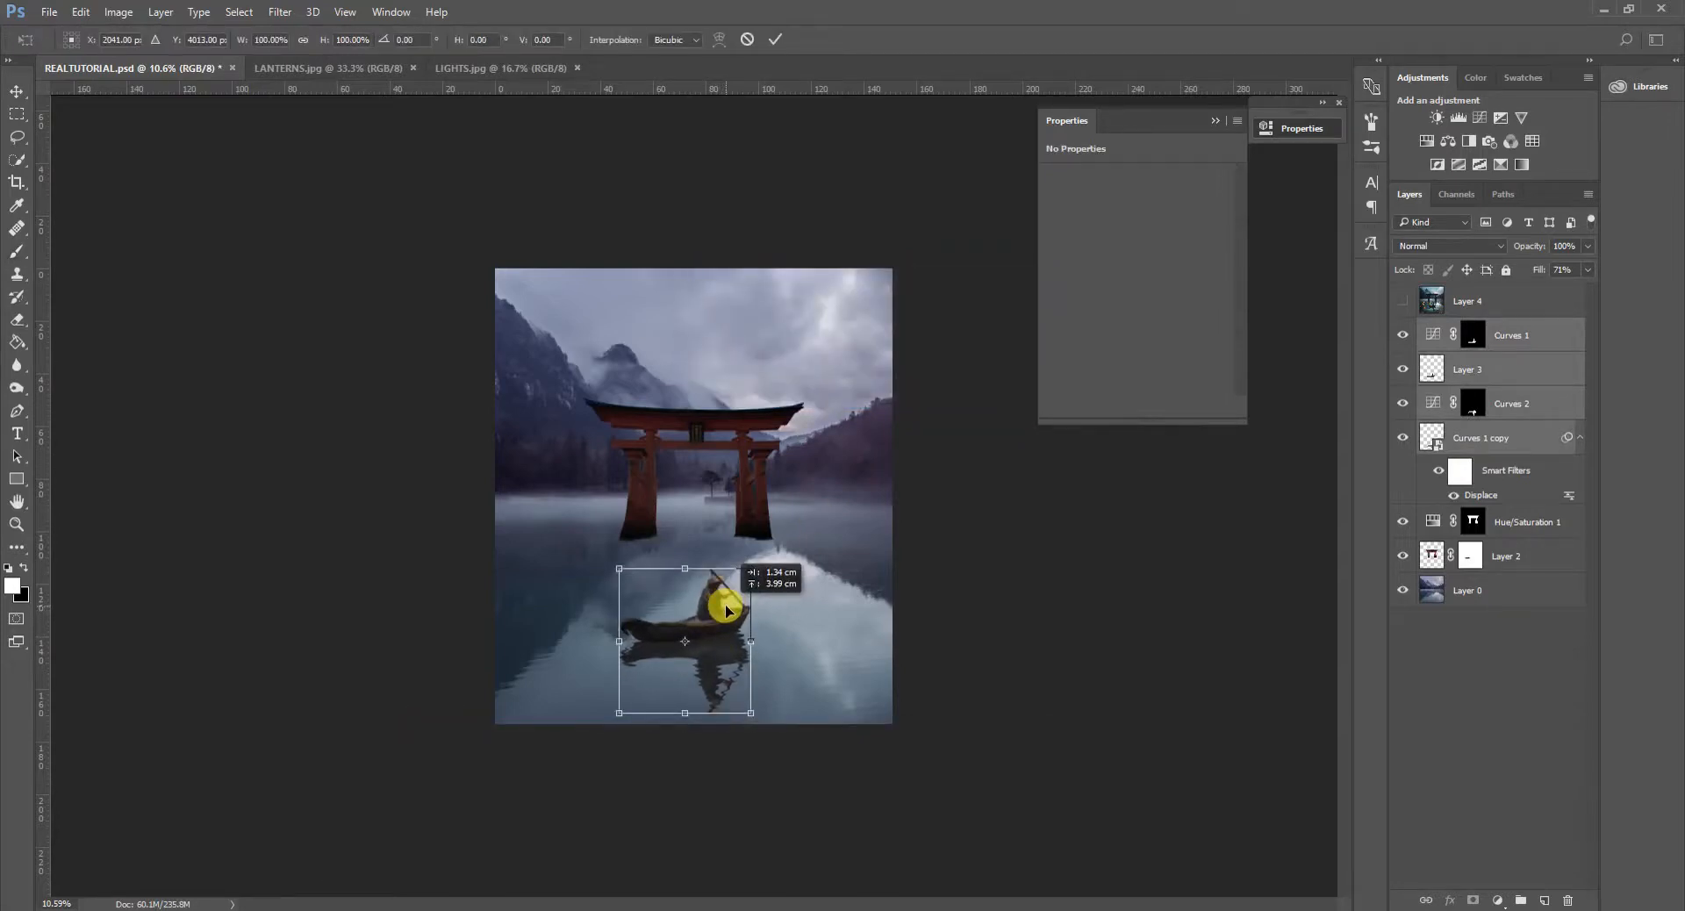
{"action": "left_click_drag", "start_coordinate": [727, 609], "coordinate": [728, 609]}
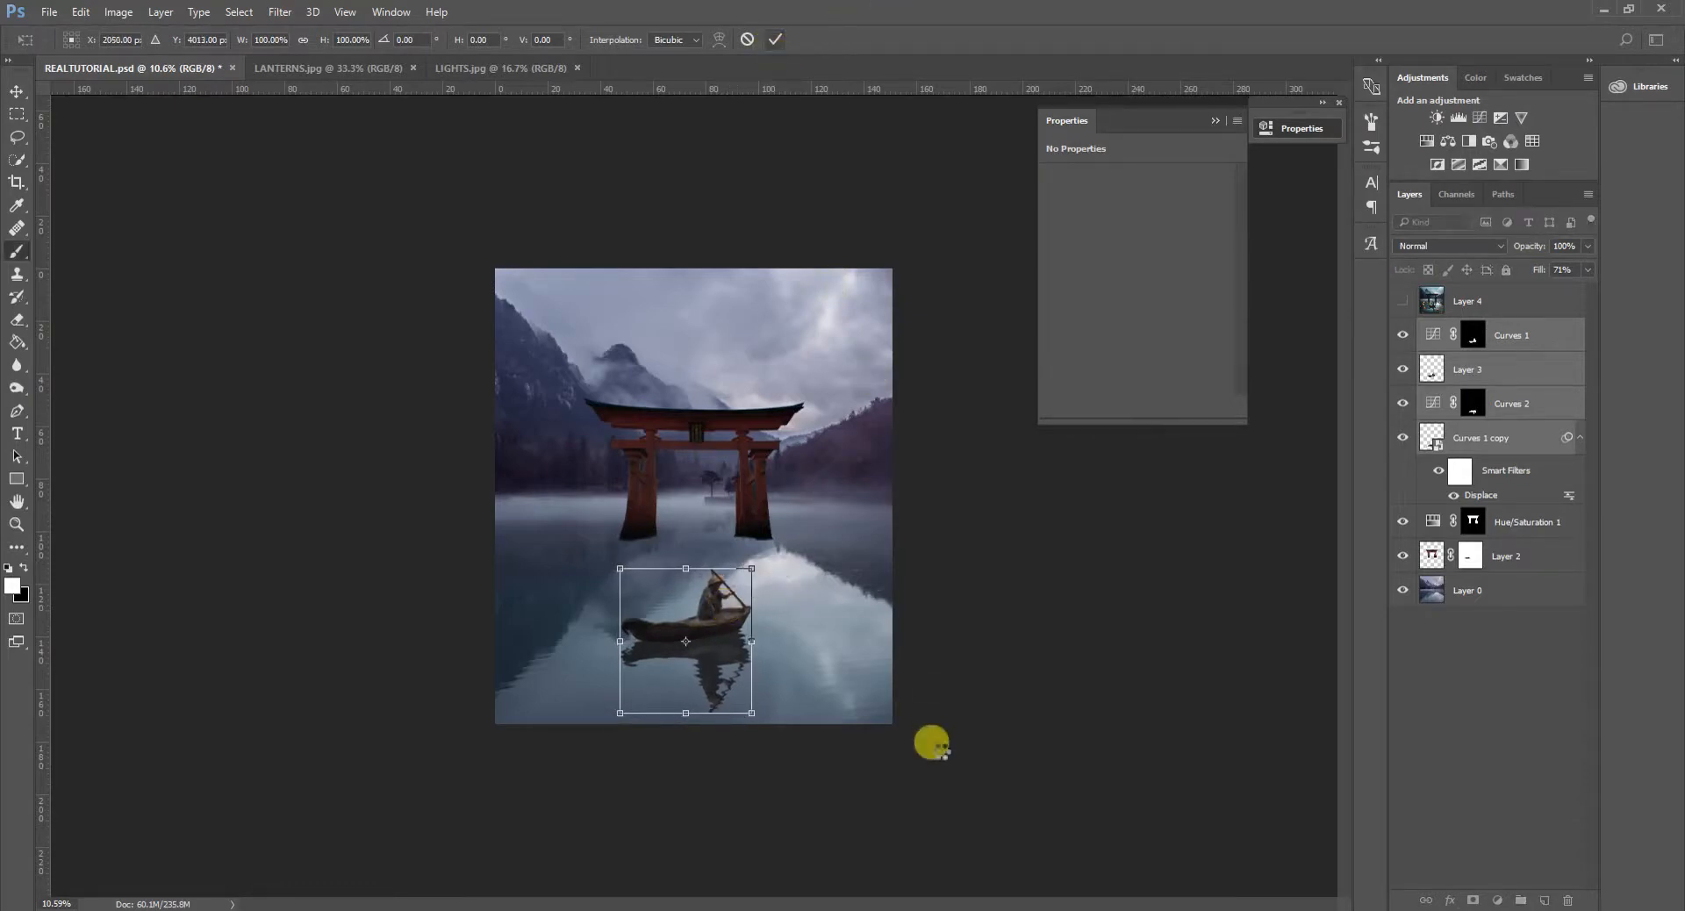
{"action": "key", "text": "Return"}
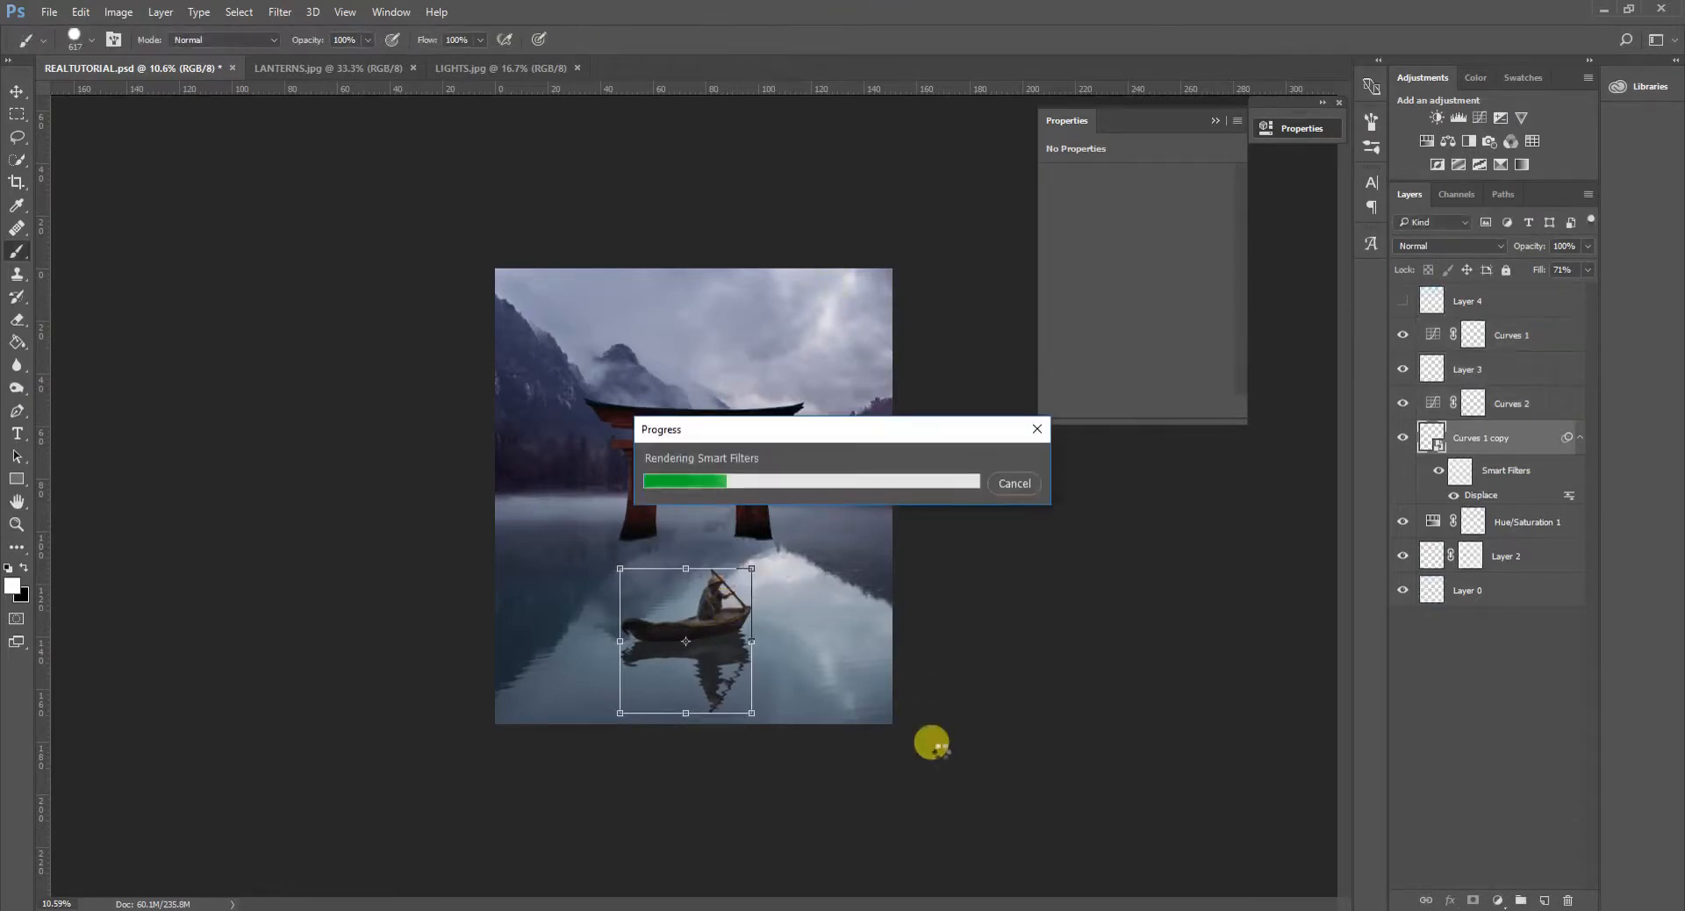
- Duplicate the torii gate layer together with its Hue/Saturation adjustment and convert the two copies into one smart object
{"action": "scroll", "coordinate": [447, 635], "scroll_direction": "up", "scroll_amount": 4}
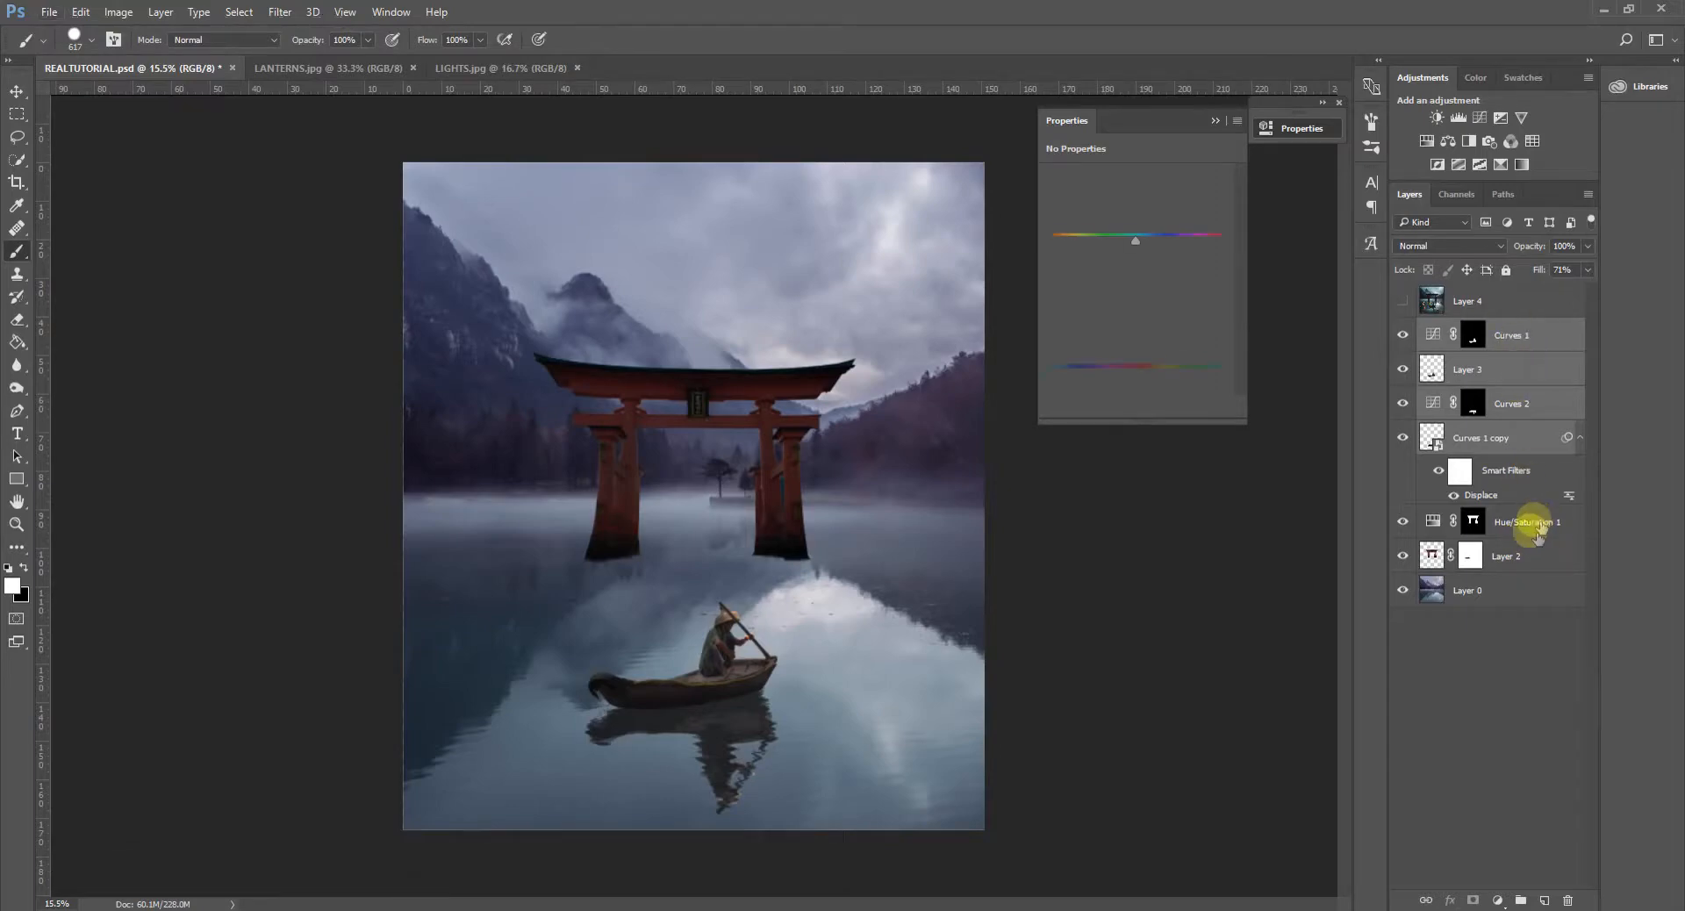
{"action": "left_click", "coordinate": [1540, 523]}
{"action": "left_click", "coordinate": [1458, 551], "text": "shift"}
{"action": "right_click", "coordinate": [1492, 523]}
{"action": "left_click", "coordinate": [1373, 178]}
{"action": "left_click", "coordinate": [989, 284]}
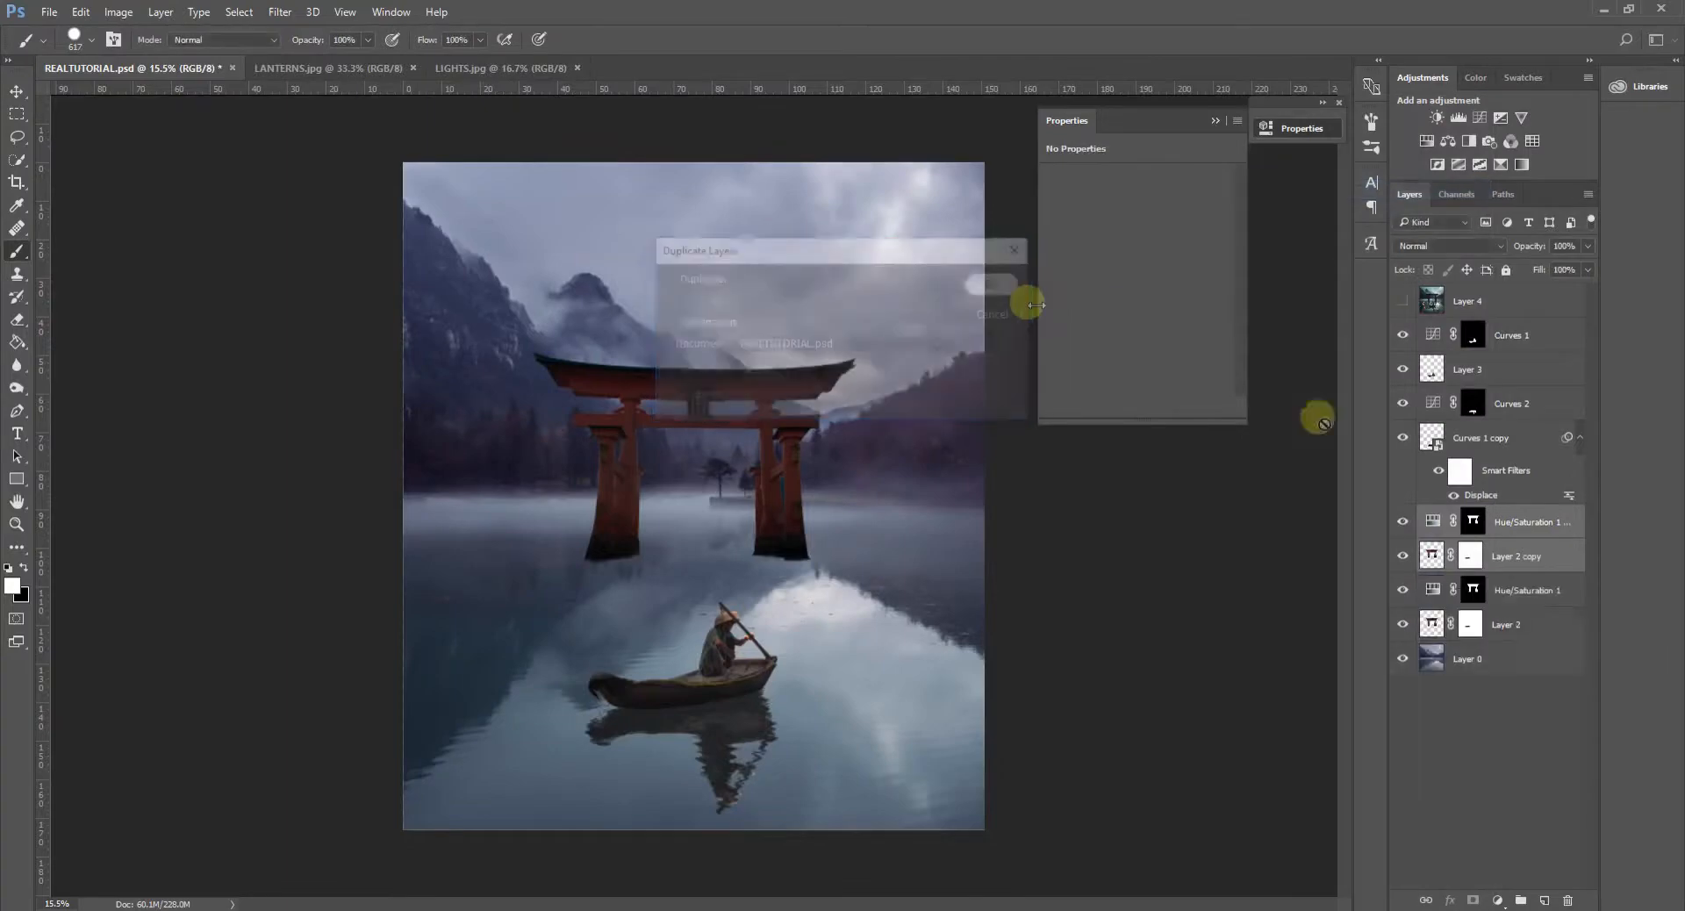
{"action": "right_click", "coordinate": [1544, 520]}
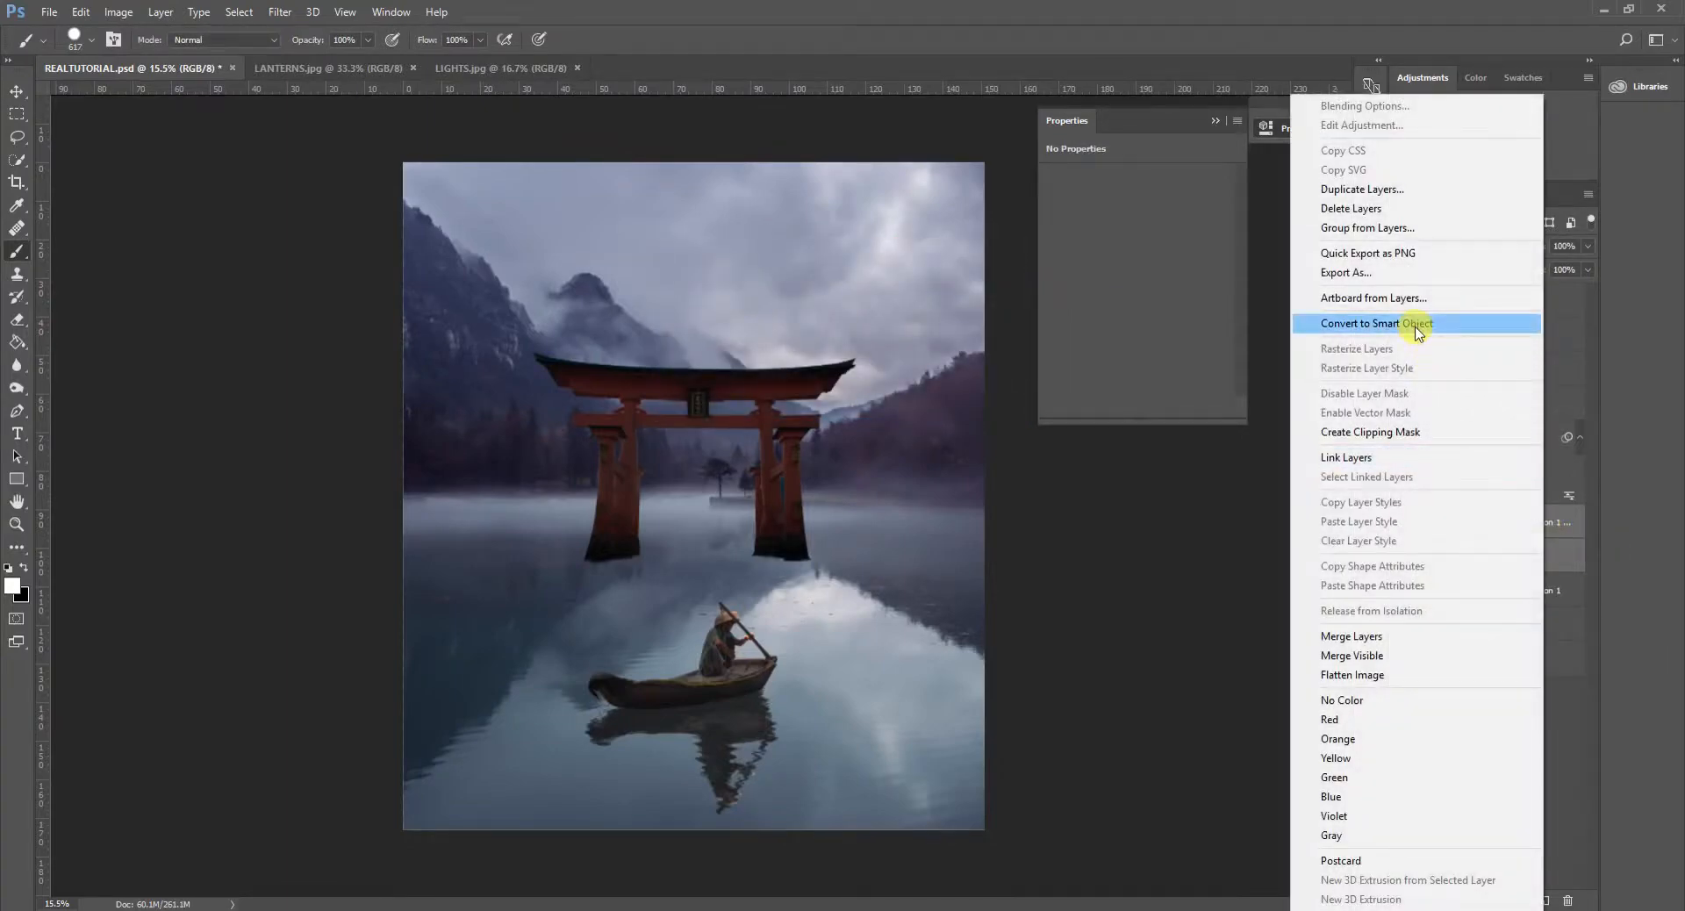
{"action": "left_click", "coordinate": [1421, 323]}
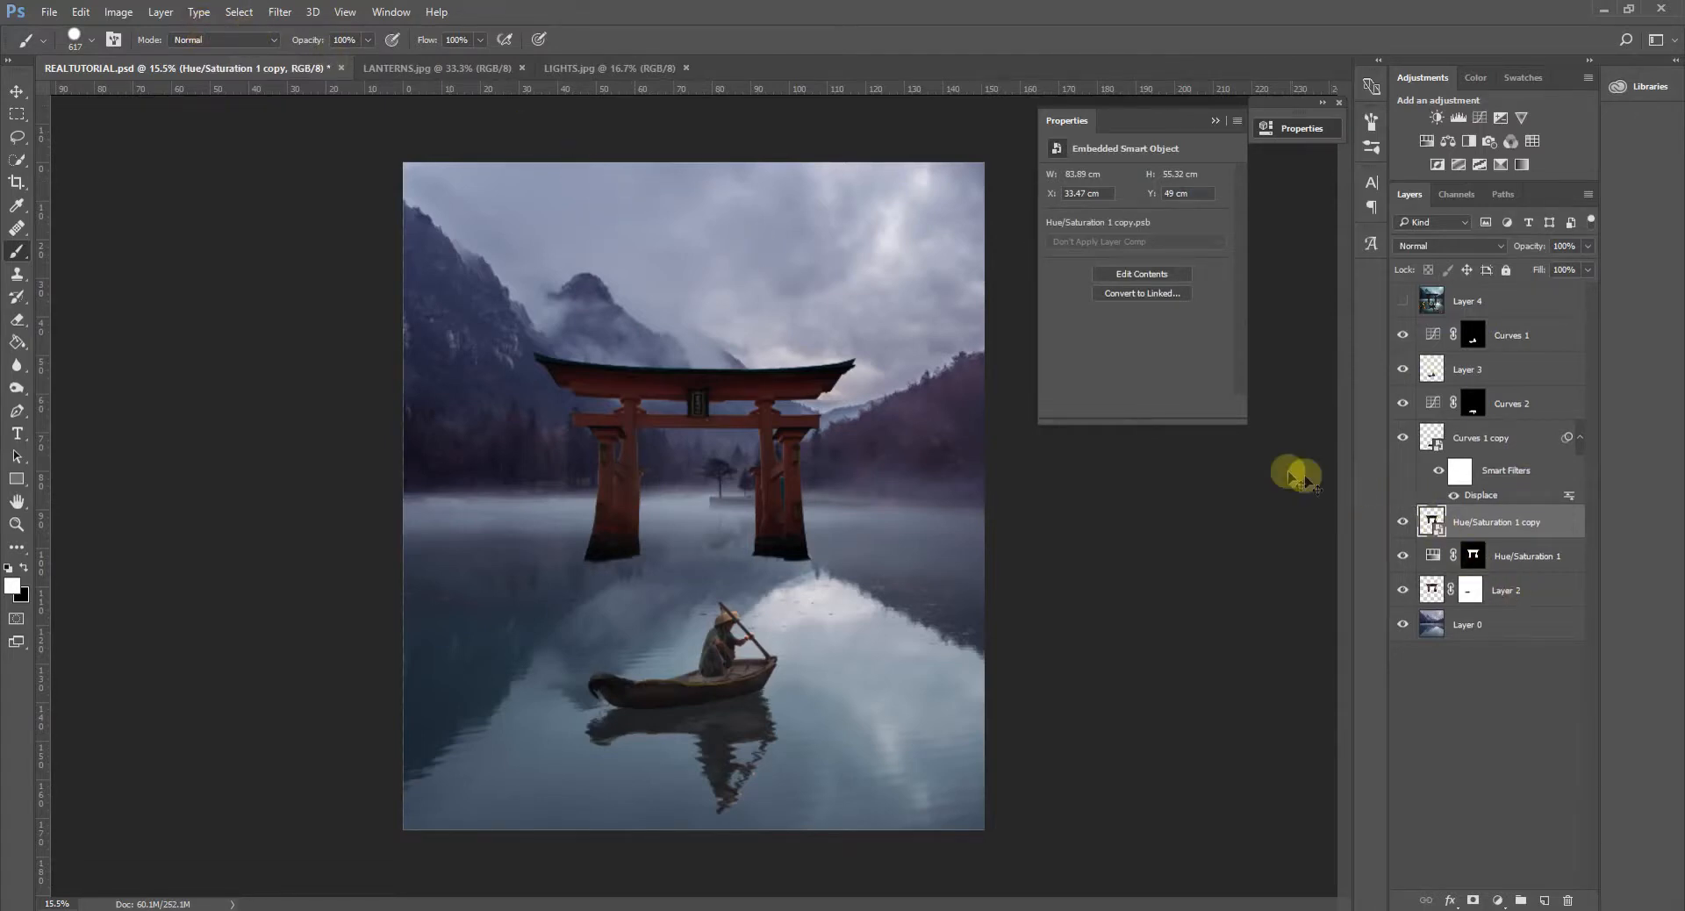
- Flip the gate copy vertically, move it below the original gate's pillars, and stretch its height to about 102.5%
{"action": "key", "text": "ctrl+t"}
{"action": "right_click", "coordinate": [791, 444]}
{"action": "left_click", "coordinate": [891, 707]}
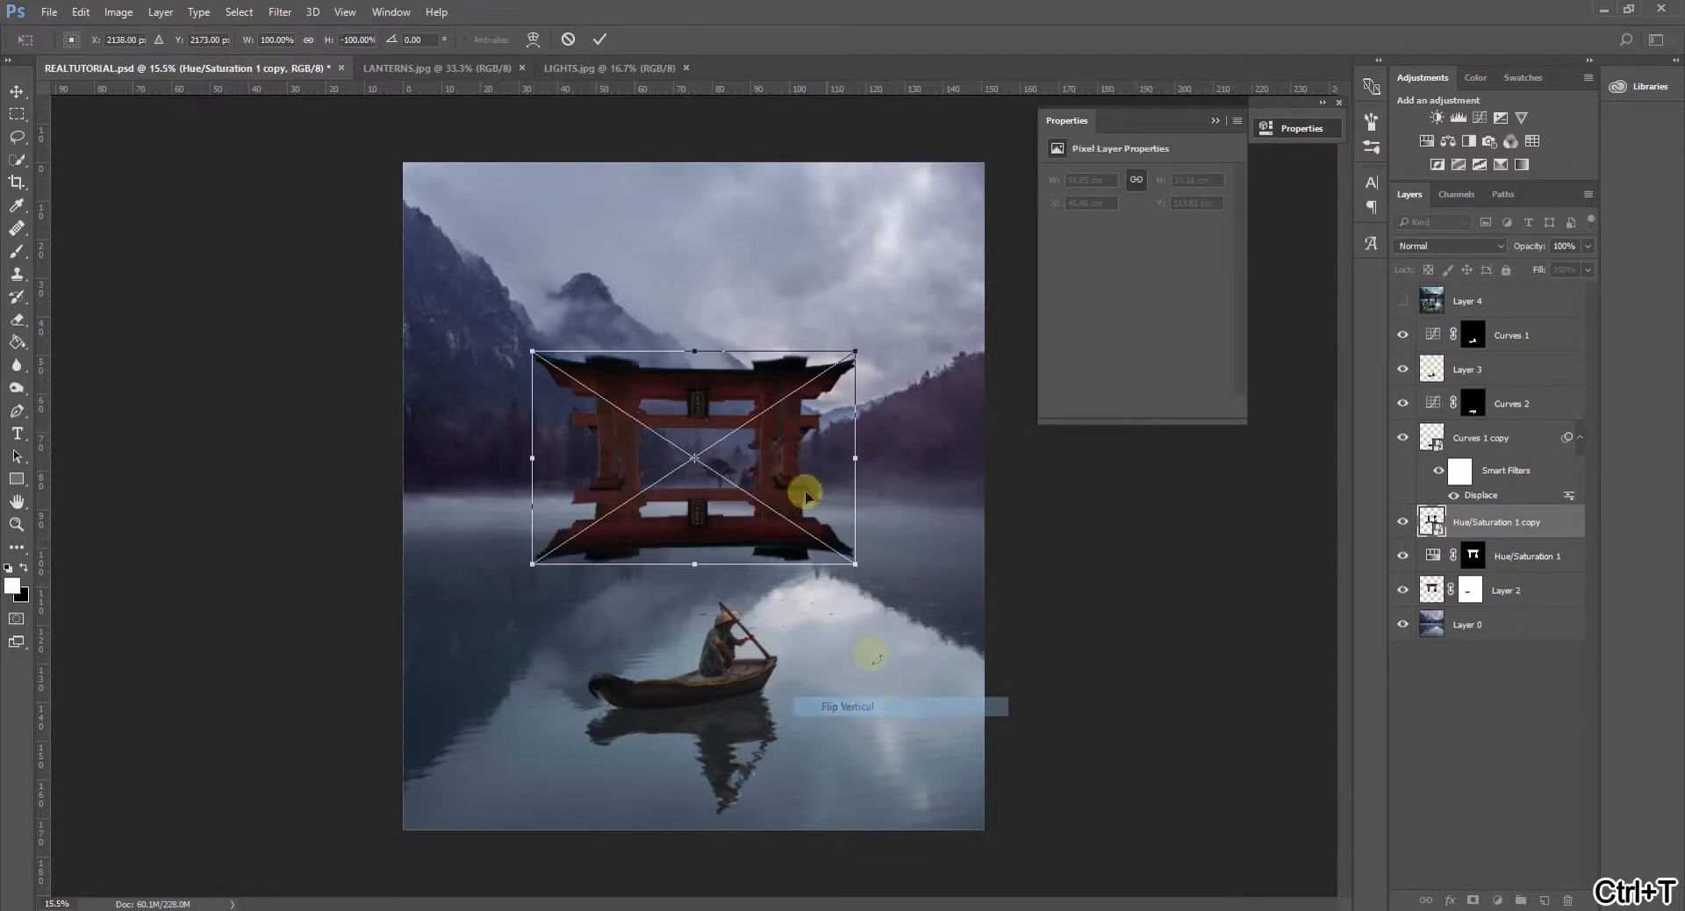
{"action": "left_click_drag", "start_coordinate": [778, 439], "coordinate": [782, 629]}
{"action": "left_click_drag", "start_coordinate": [697, 545], "coordinate": [695, 541]}
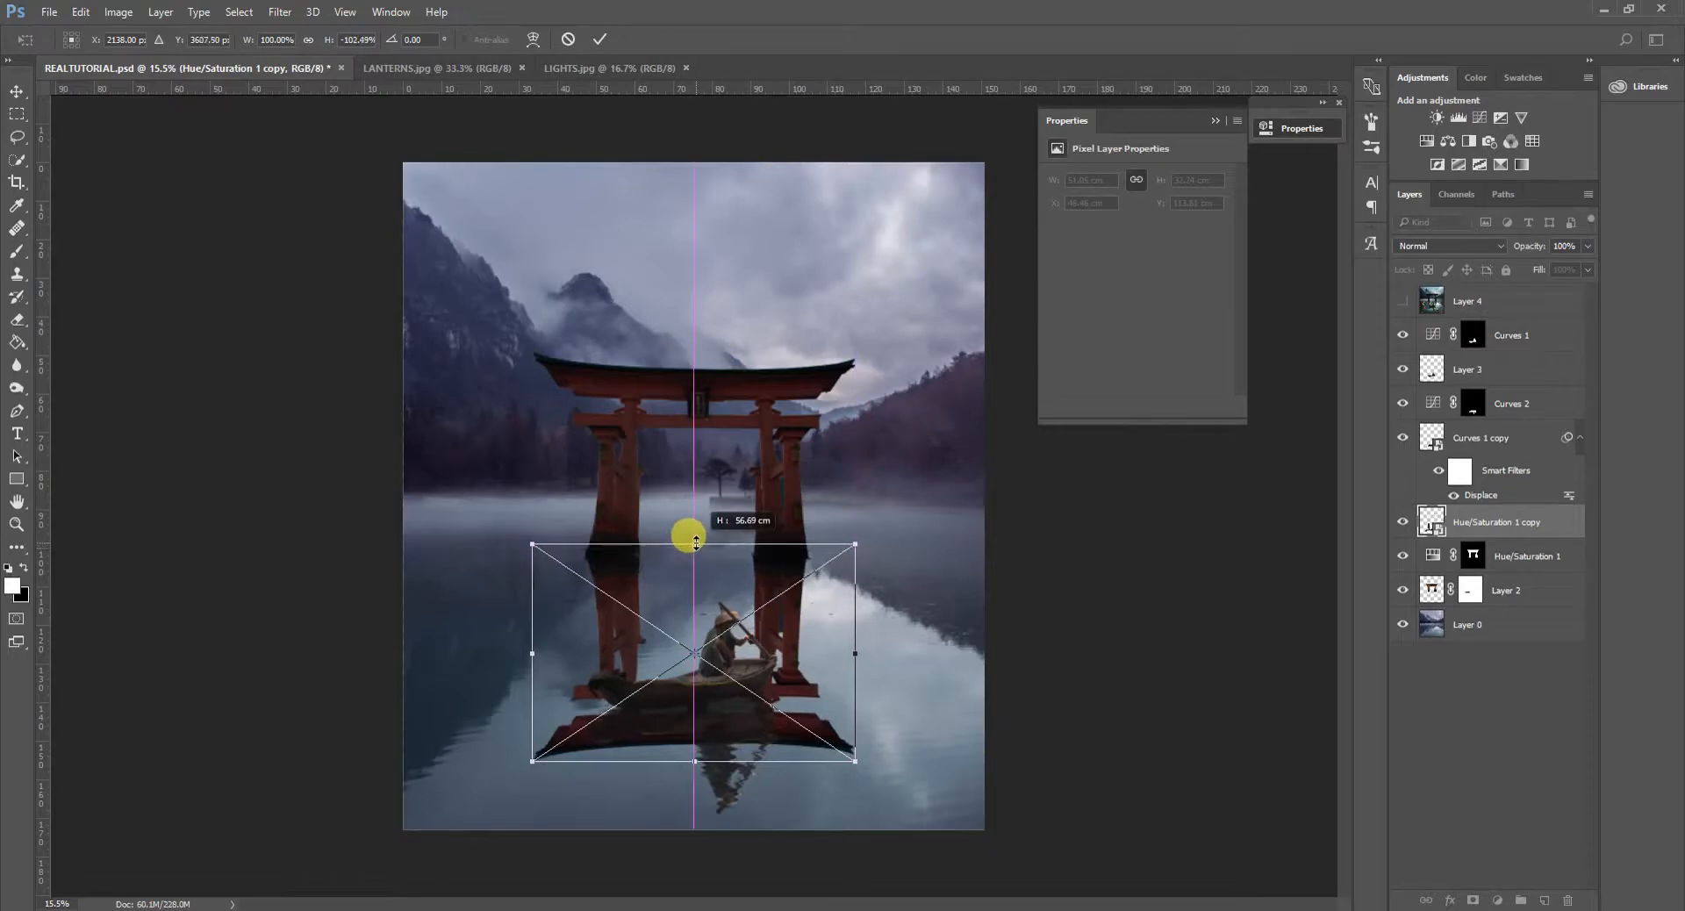
- Apply a perspective transform to the flipped gate, symmetrically widening its lower edge to about 91.5 cm
{"action": "right_click", "coordinate": [795, 364]}
{"action": "left_click", "coordinate": [869, 488]}
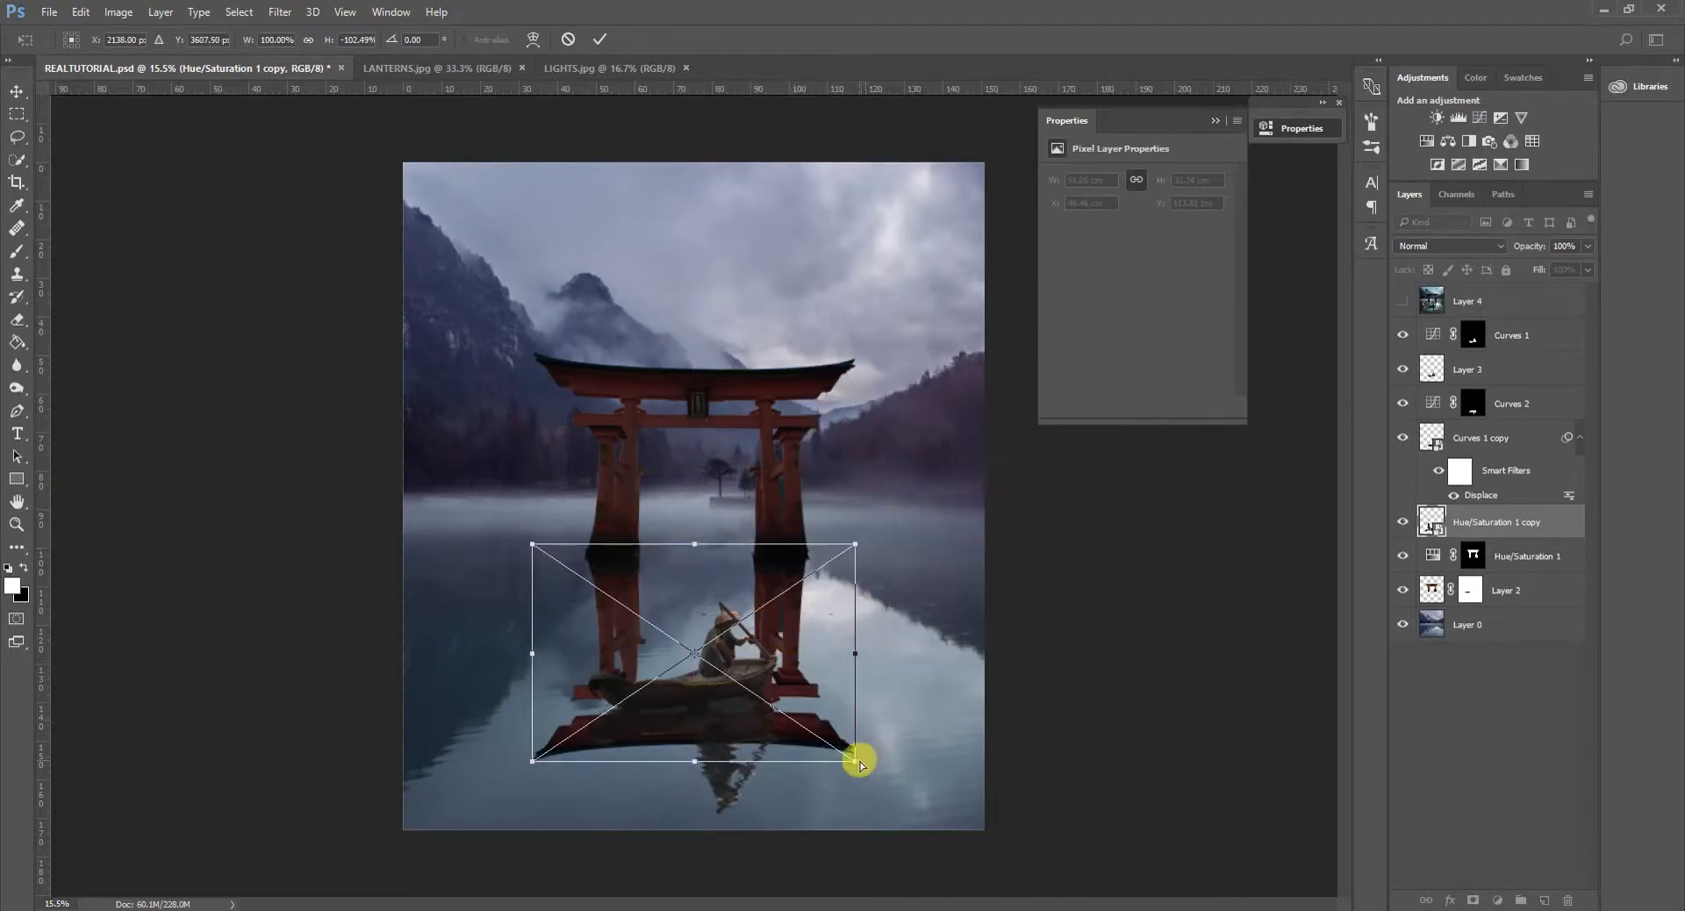
{"action": "left_click_drag", "start_coordinate": [854, 763], "coordinate": [863, 764]}
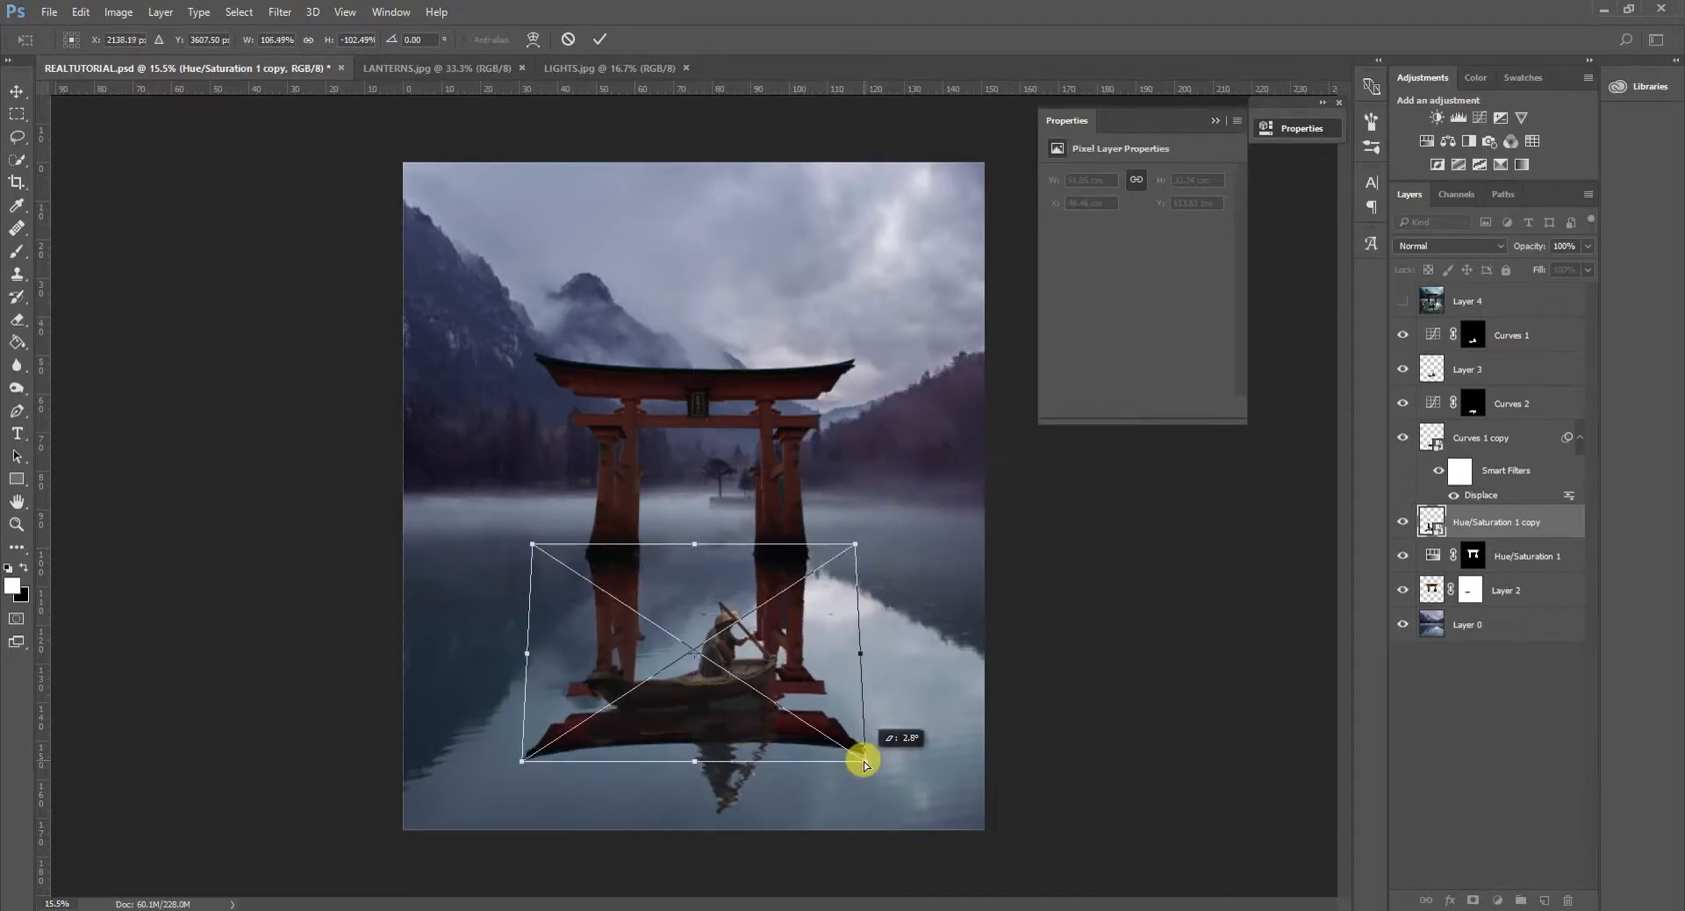
{"action": "left_click_drag", "start_coordinate": [866, 763], "coordinate": [866, 756]}
{"action": "left_click", "coordinate": [600, 38]}
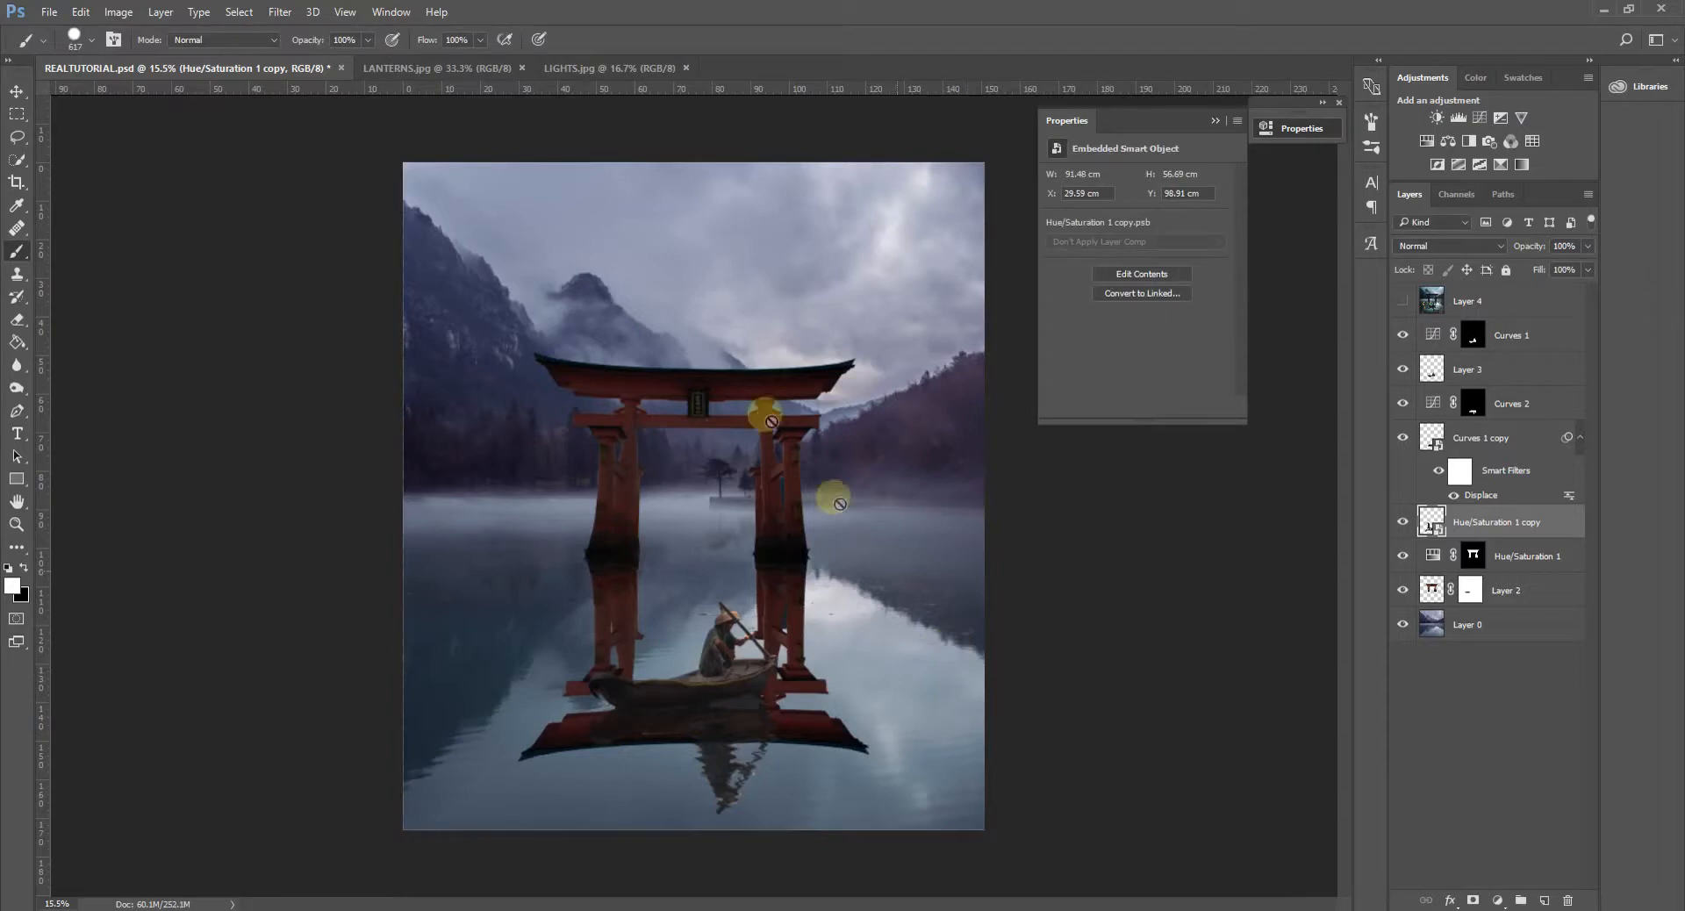
- Rasterize the gate reflection's smart object and open the Displace filter settings without applying them
{"action": "left_click", "coordinate": [856, 462]}
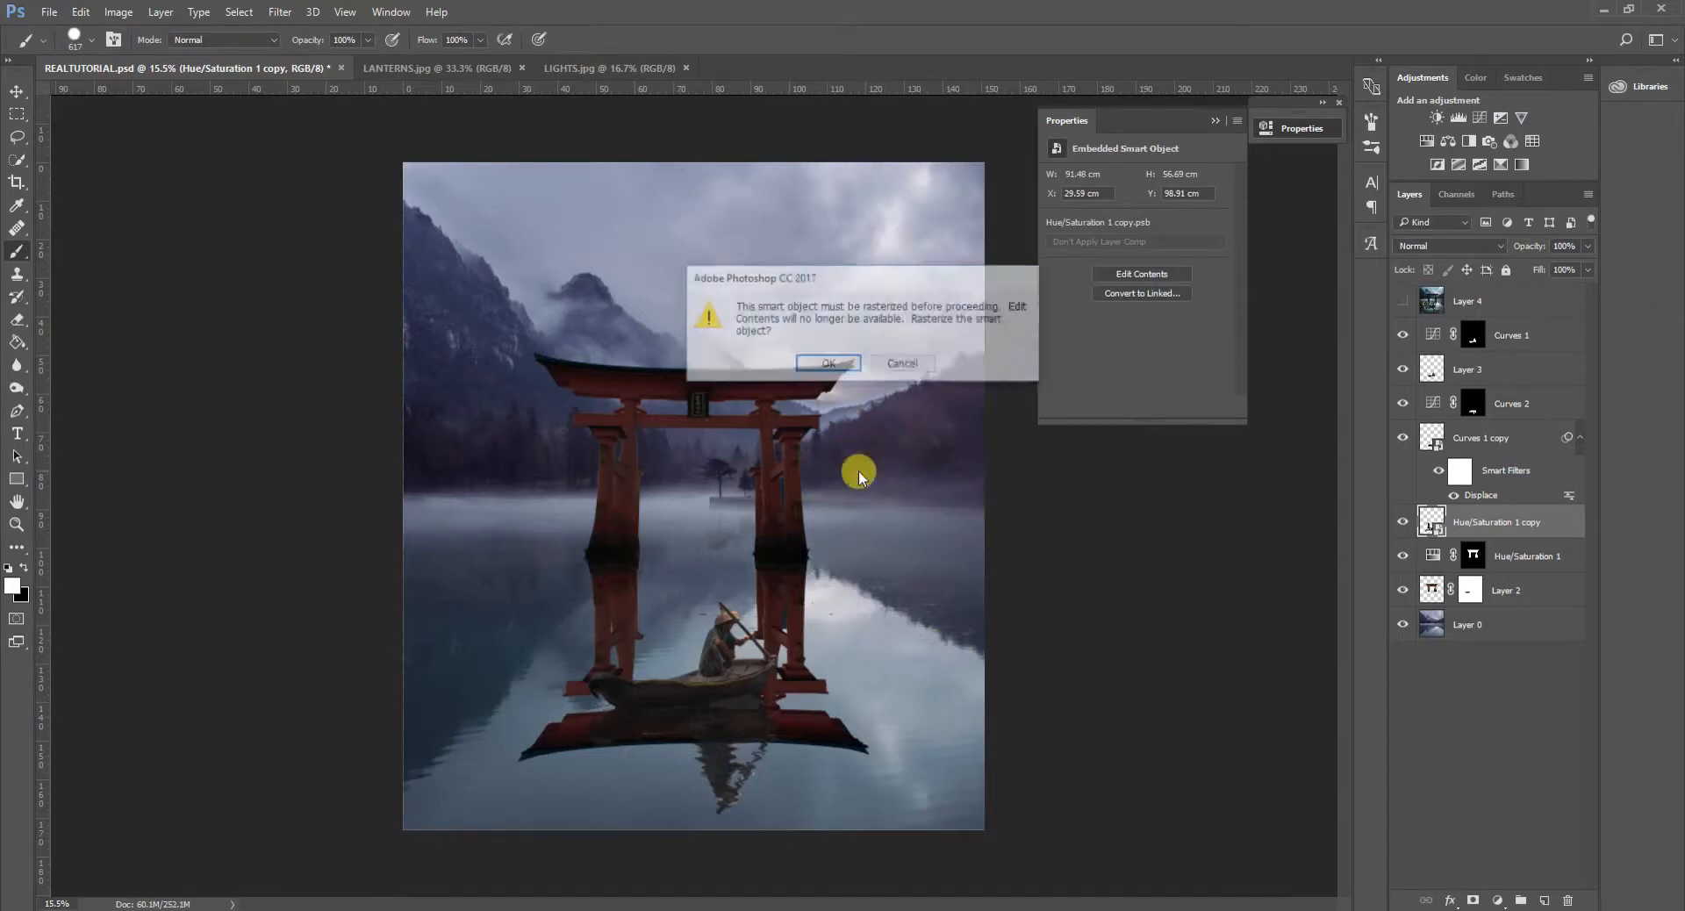
{"action": "left_click", "coordinate": [829, 365]}
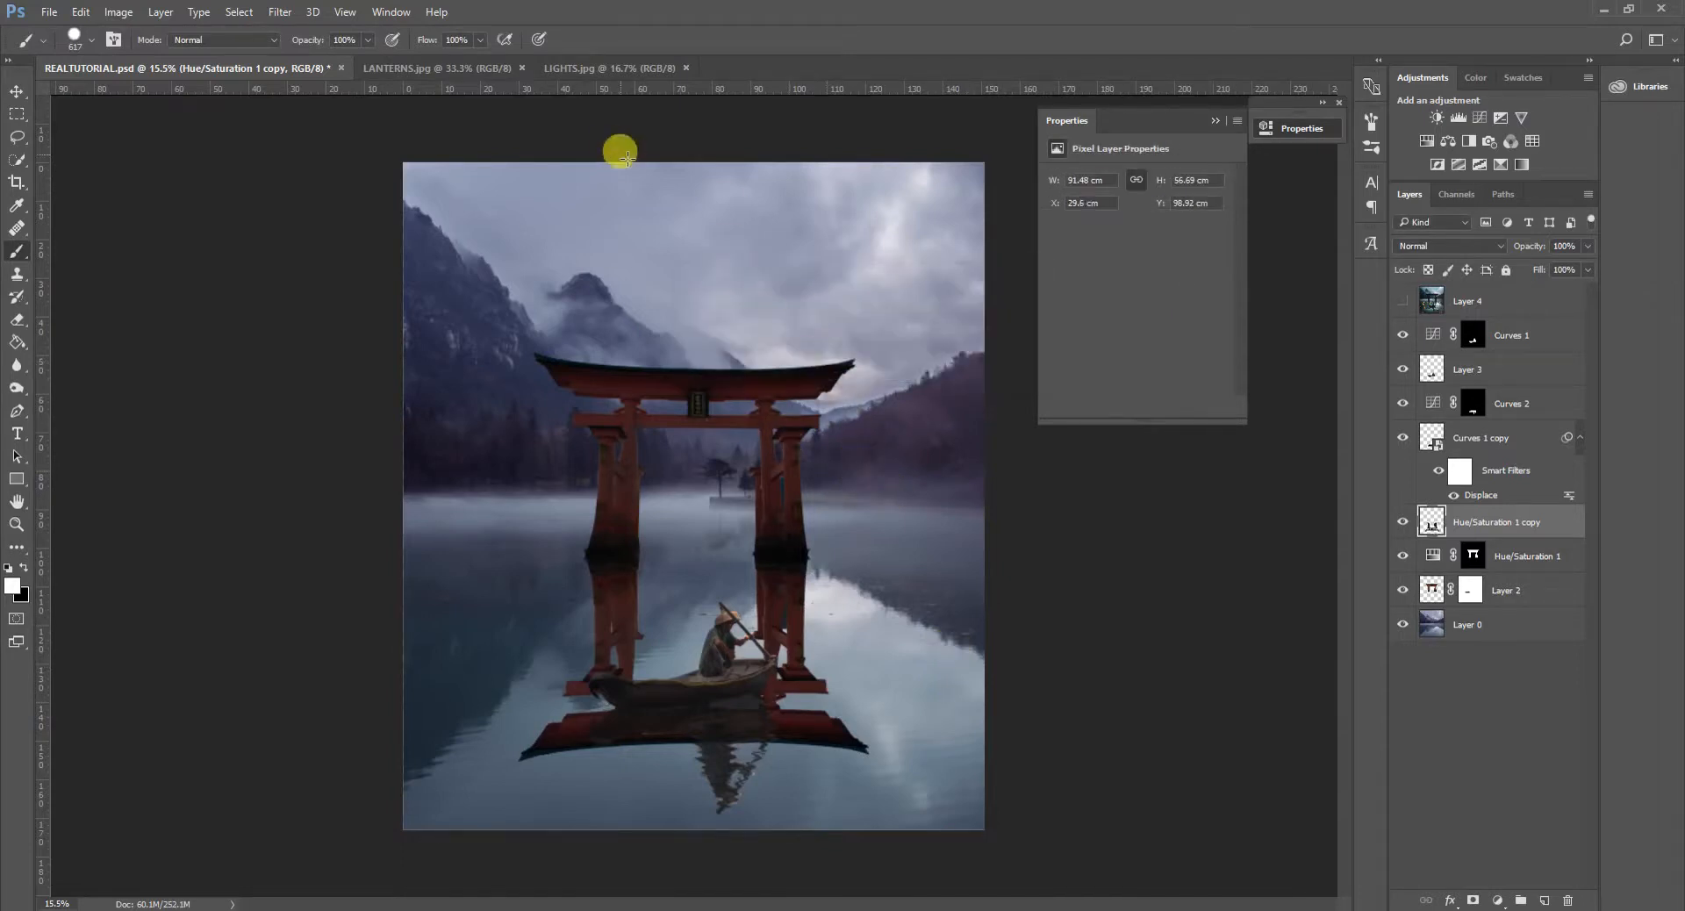
{"action": "left_click", "coordinate": [281, 12]}
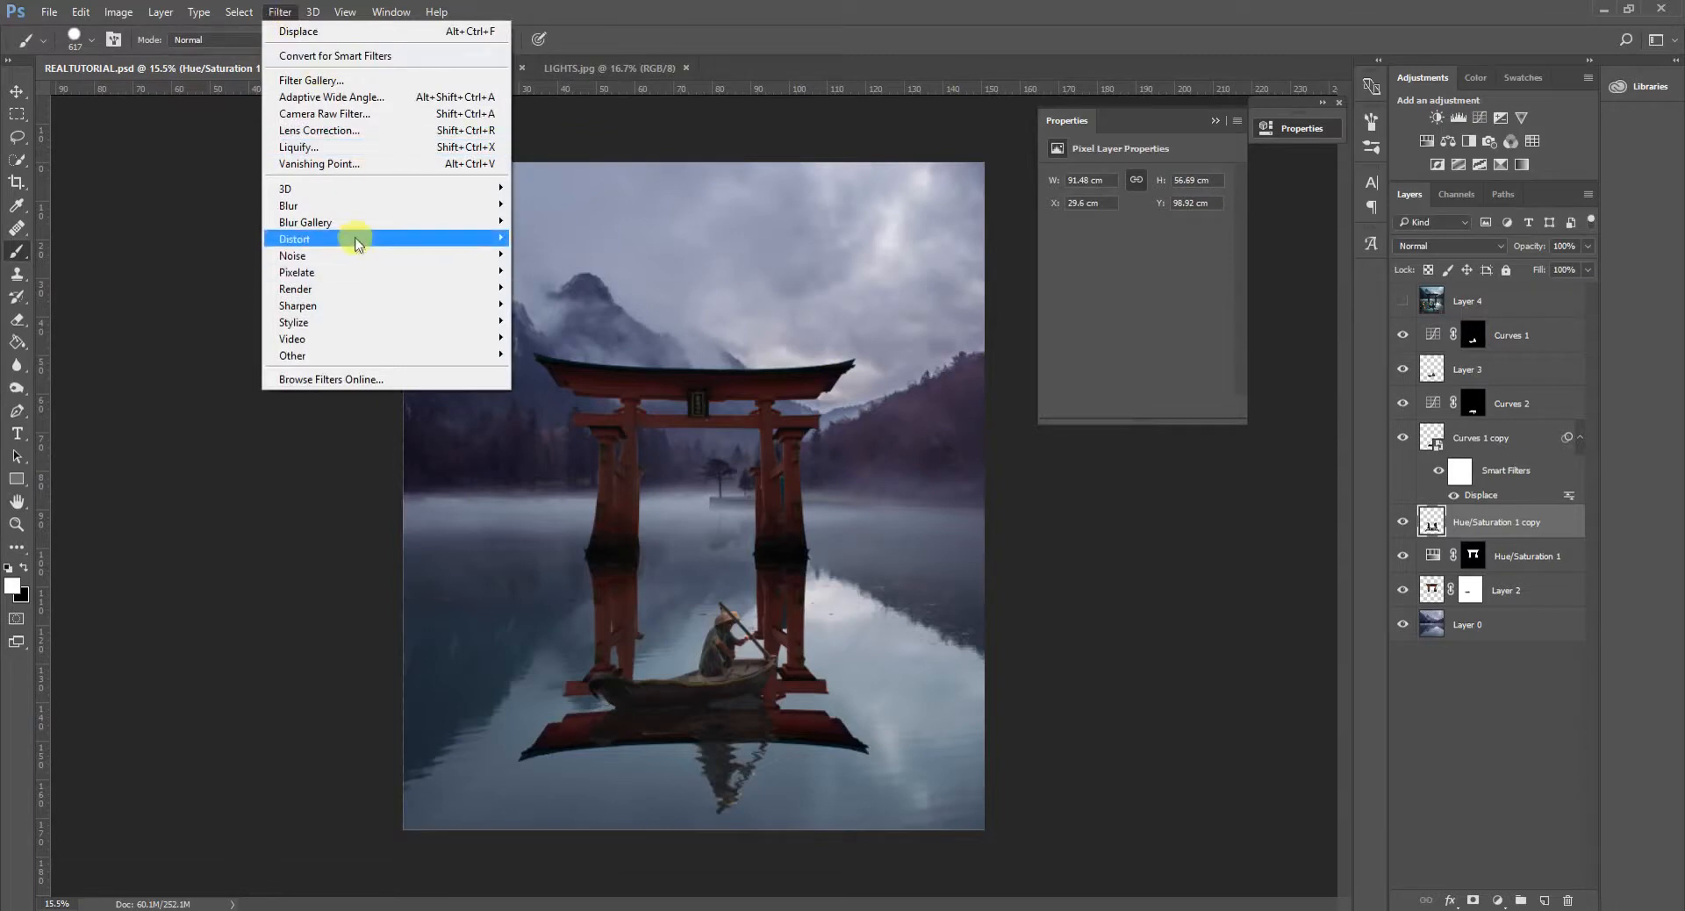
{"action": "mouse_move", "coordinate": [355, 238]}
{"action": "left_click", "coordinate": [575, 241]}
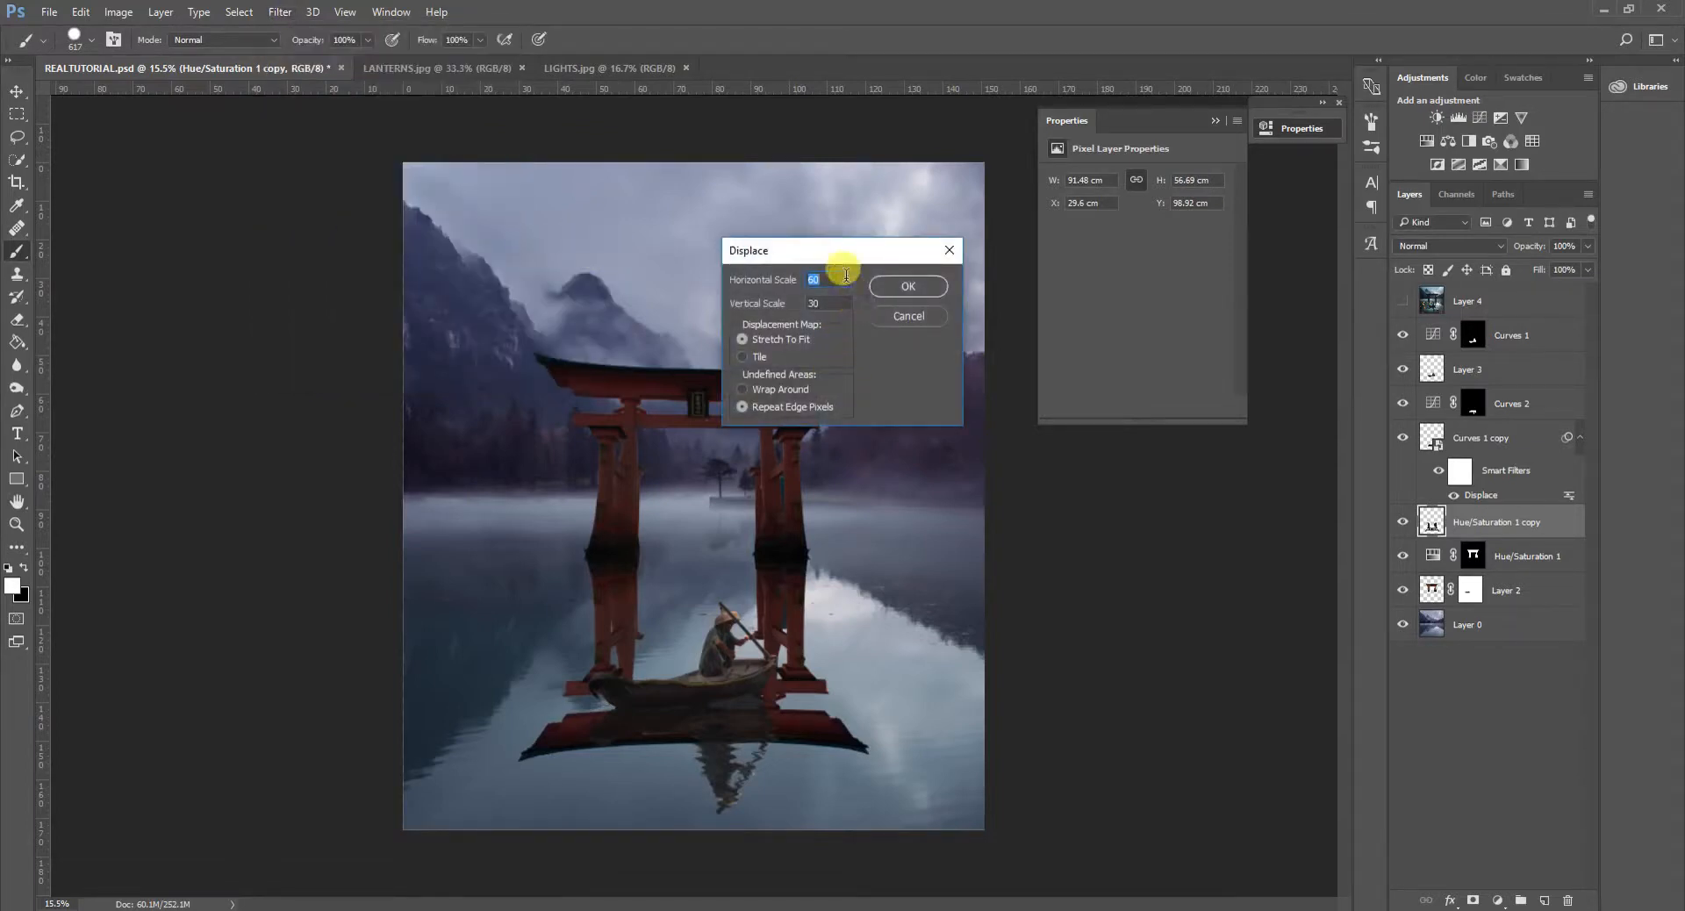
{"action": "left_click", "coordinate": [901, 317]}
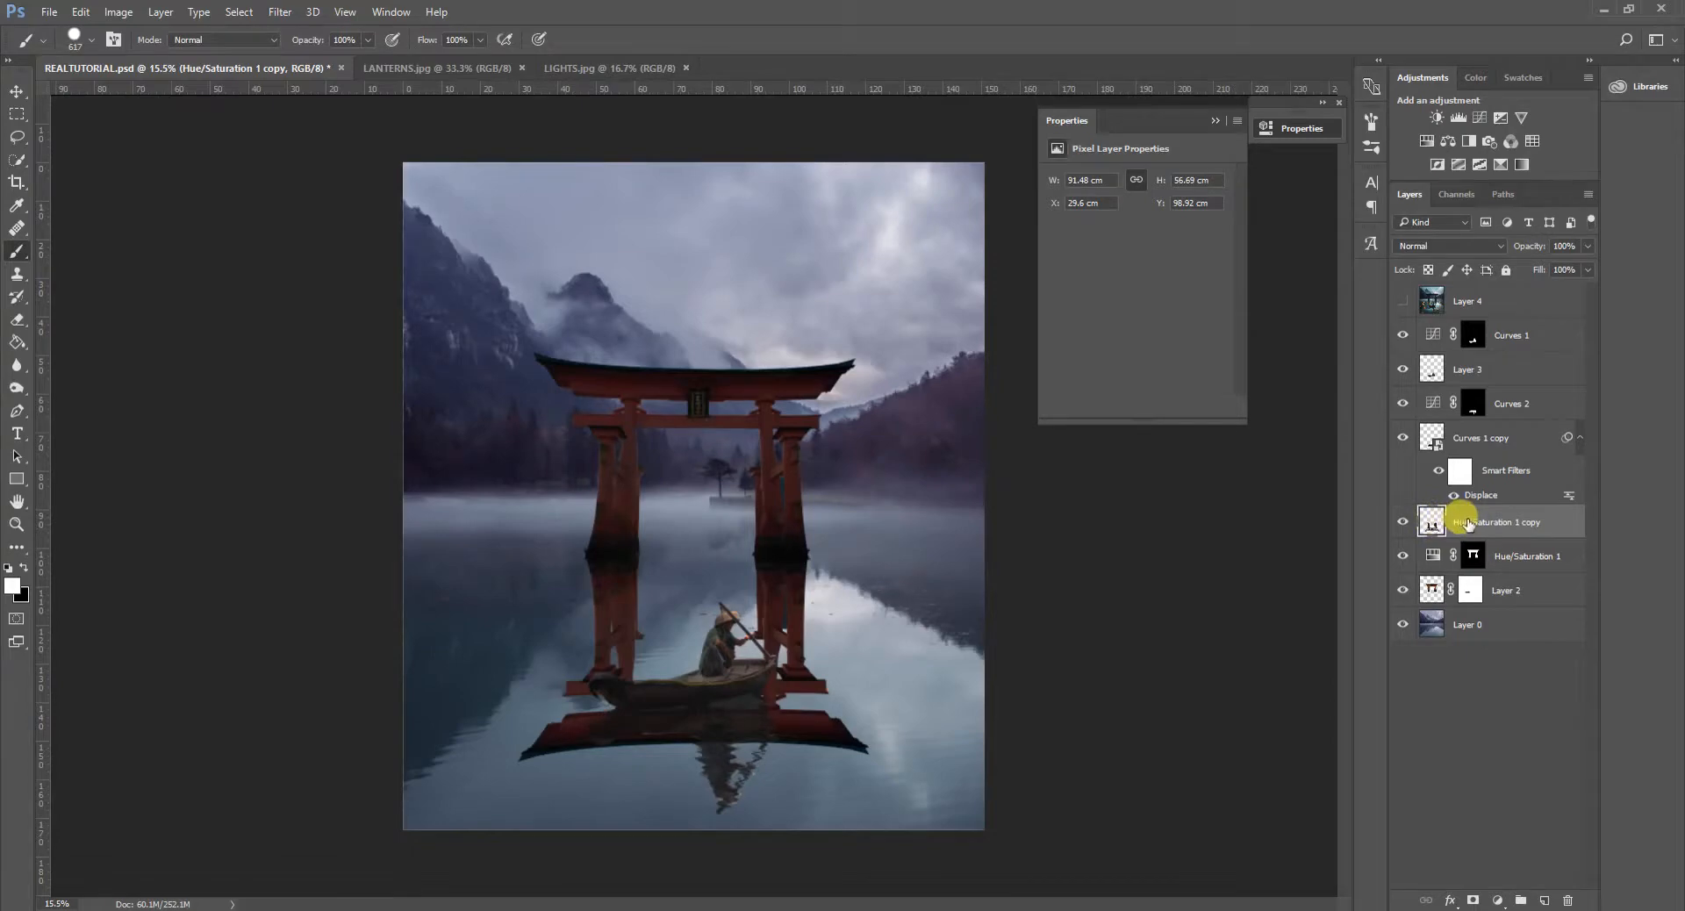
- Convert the gate reflection to a smart object and apply Displace at horizontal scale 60, vertical scale 30, using DISPLACEMENT MAP.psd
{"action": "right_click", "coordinate": [1467, 524]}
{"action": "left_click", "coordinate": [1343, 325]}
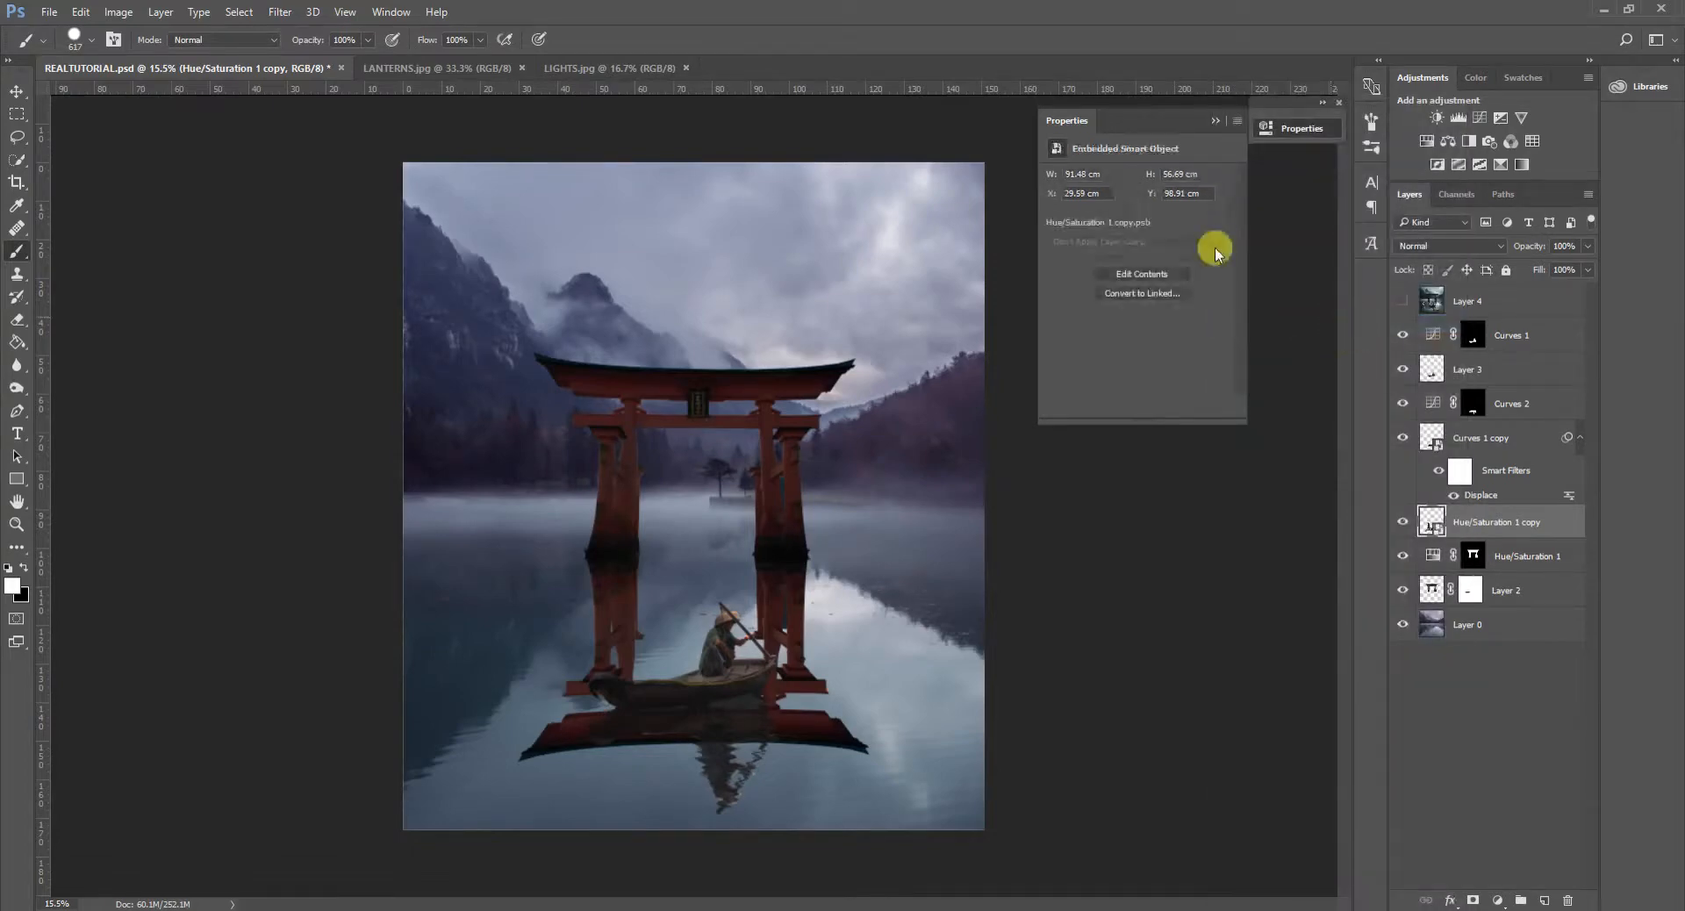
{"action": "left_click", "coordinate": [281, 13]}
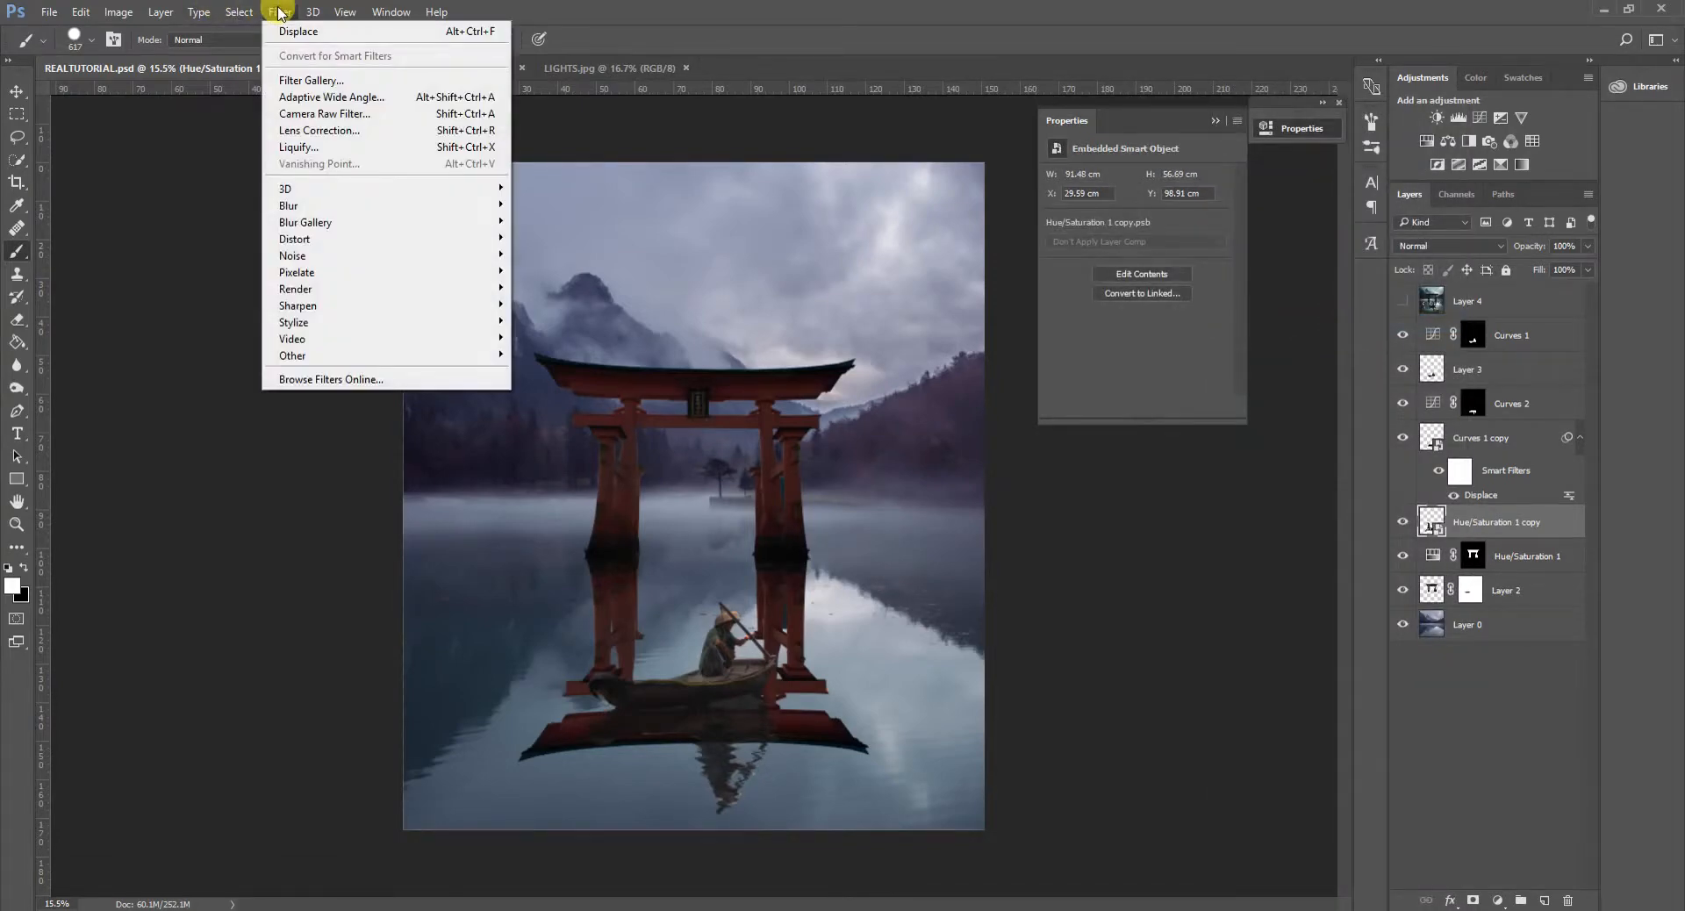
{"action": "mouse_move", "coordinate": [386, 237]}
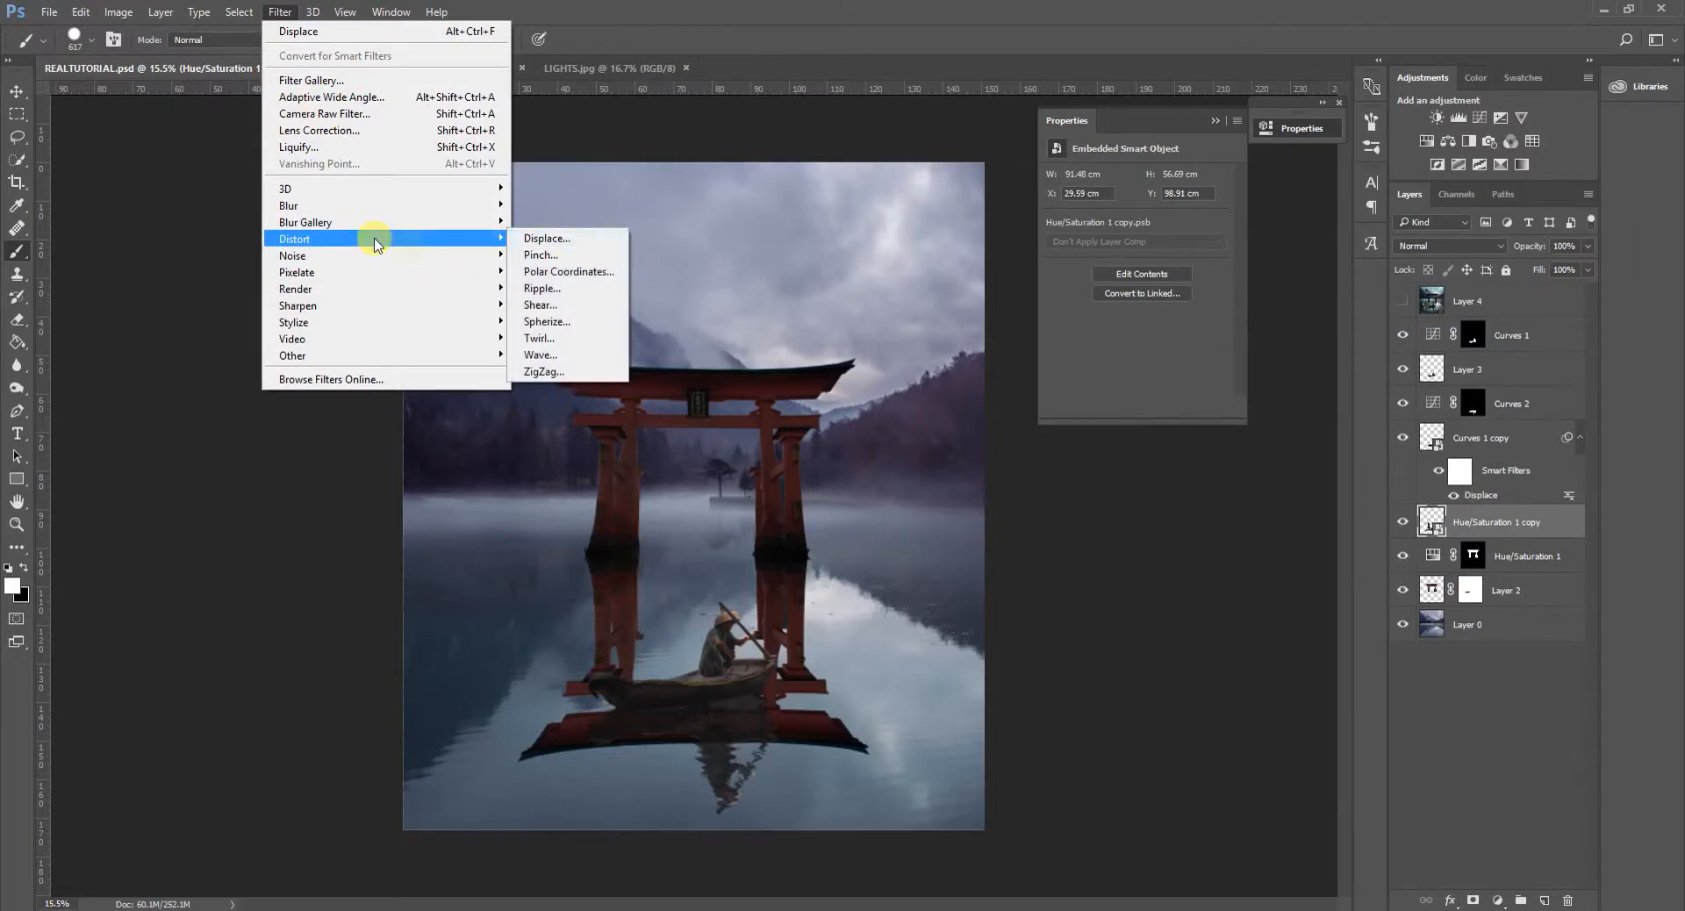
{"action": "left_click", "coordinate": [546, 238]}
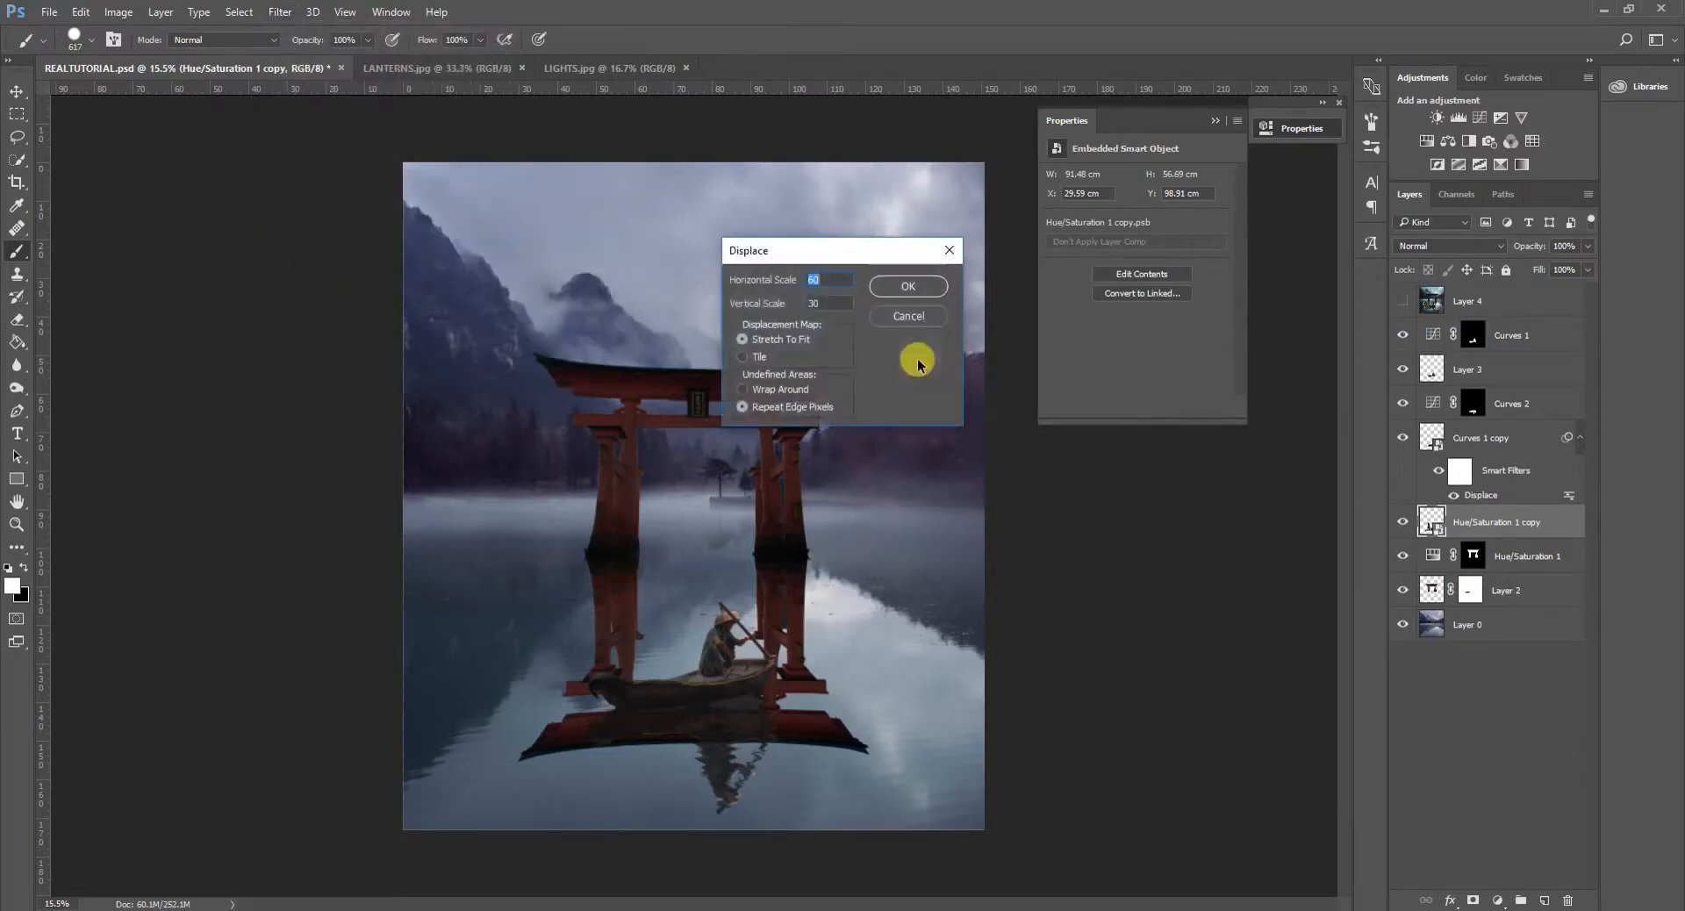
{"action": "left_click", "coordinate": [913, 288]}
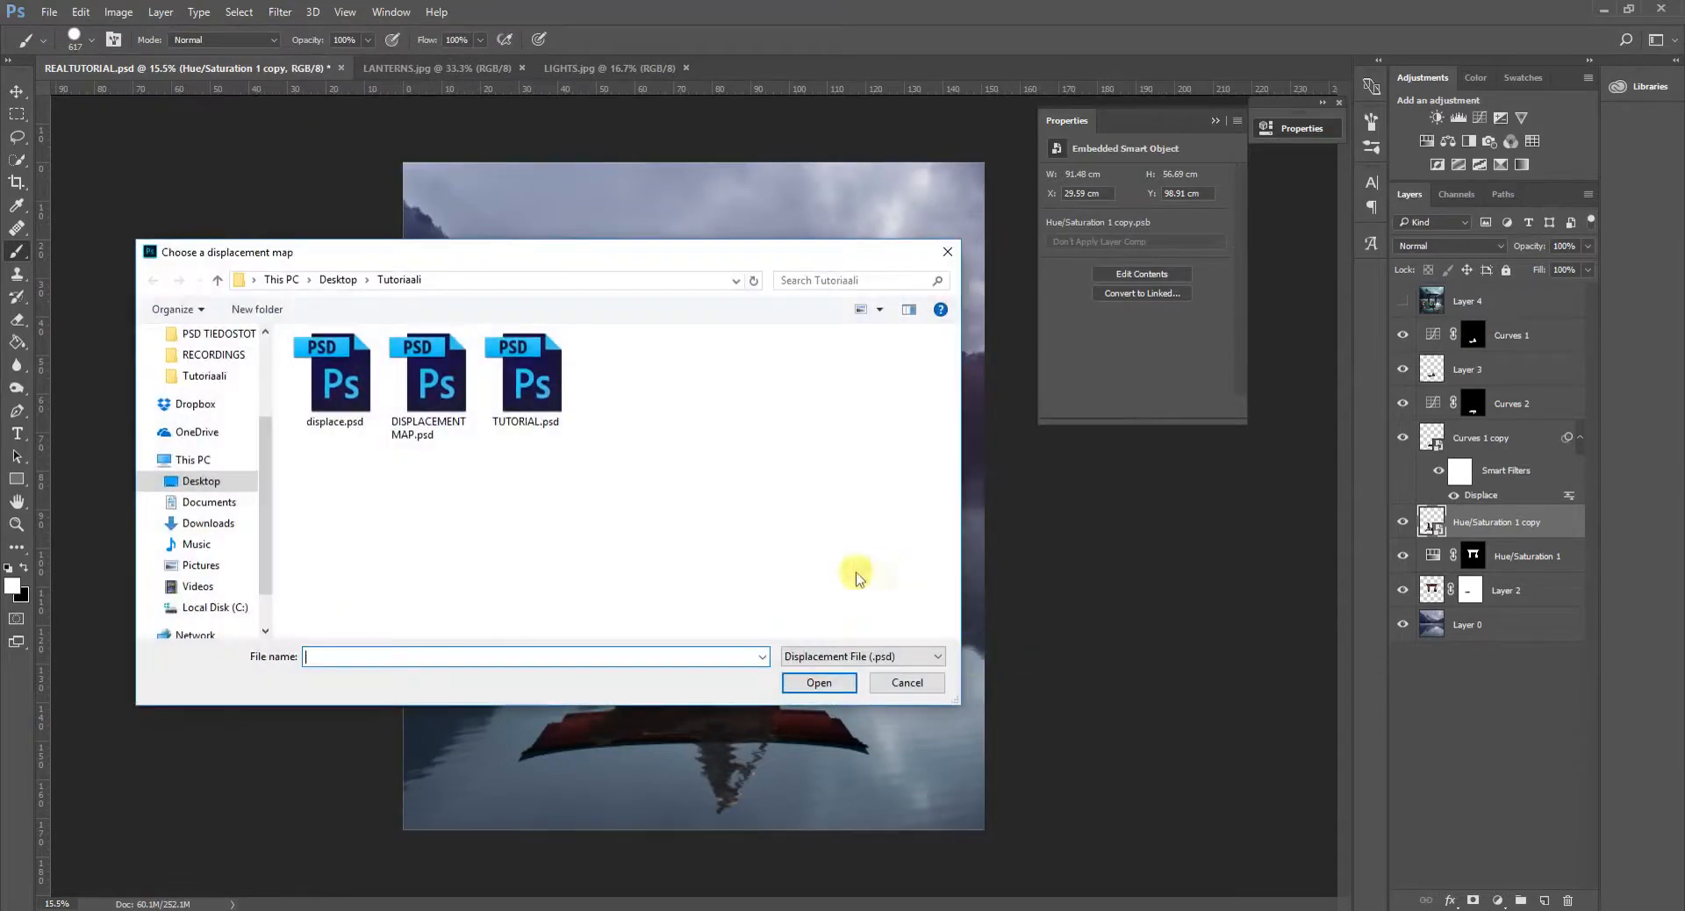
{"action": "double_click", "coordinate": [444, 378]}
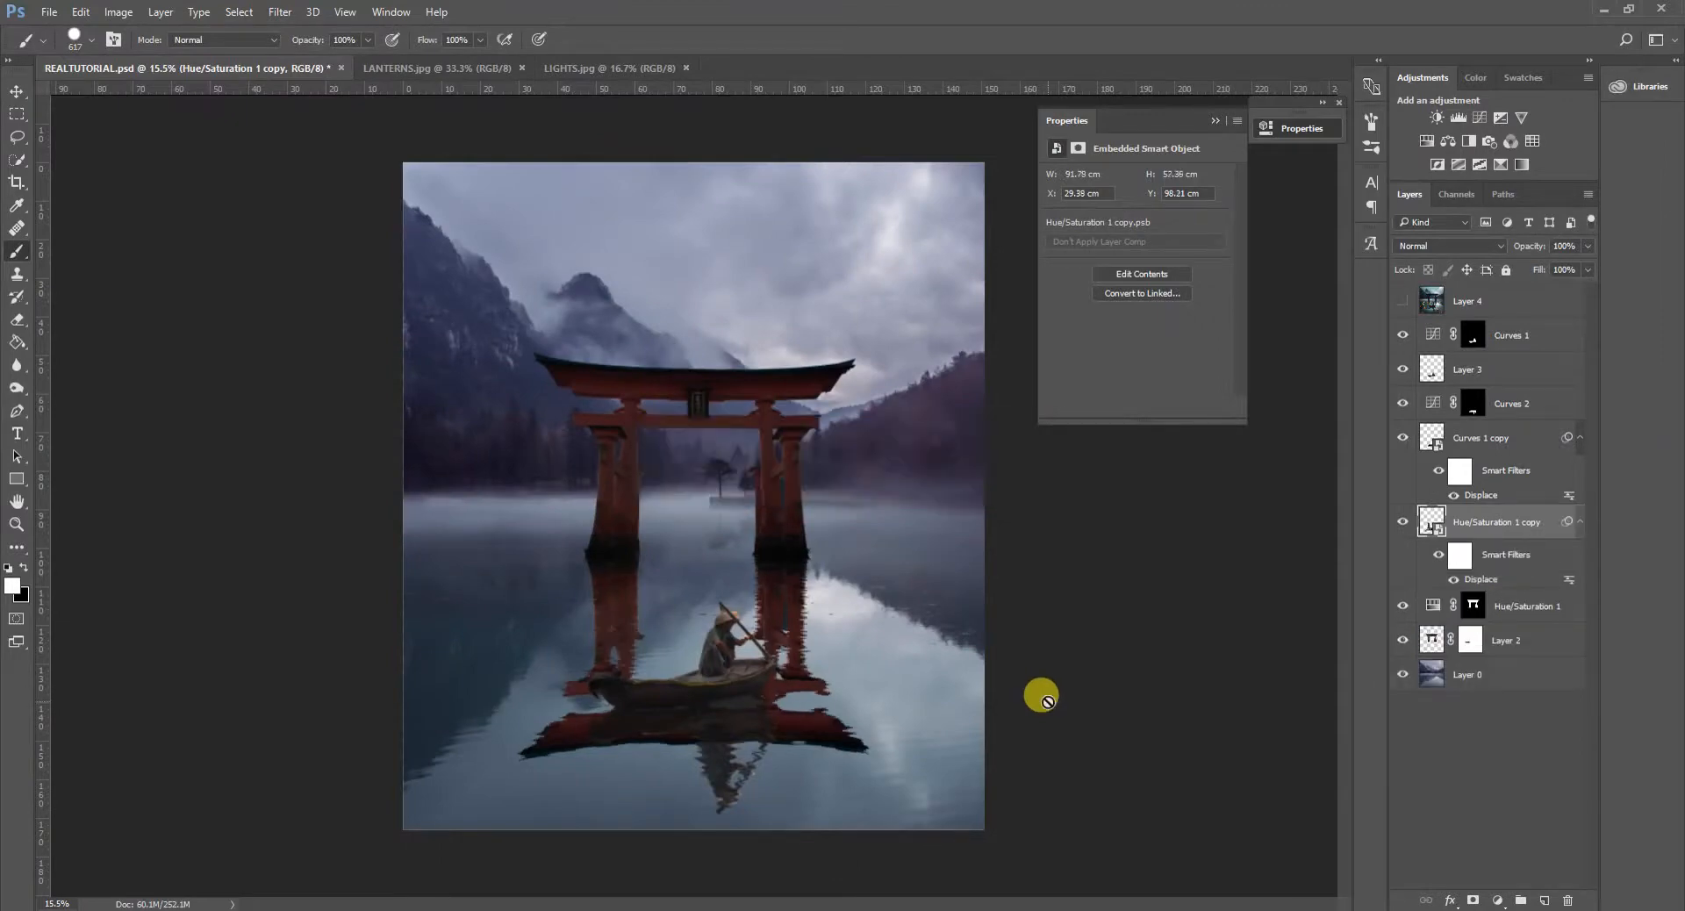
- Inspect the ripples of the gate reflection up close and reduce the reflection layer's fill to 54%
{"action": "scroll", "coordinate": [911, 694], "scroll_direction": "down", "scroll_amount": 2}
{"action": "scroll", "coordinate": [911, 693], "scroll_direction": "up", "scroll_amount": 3}
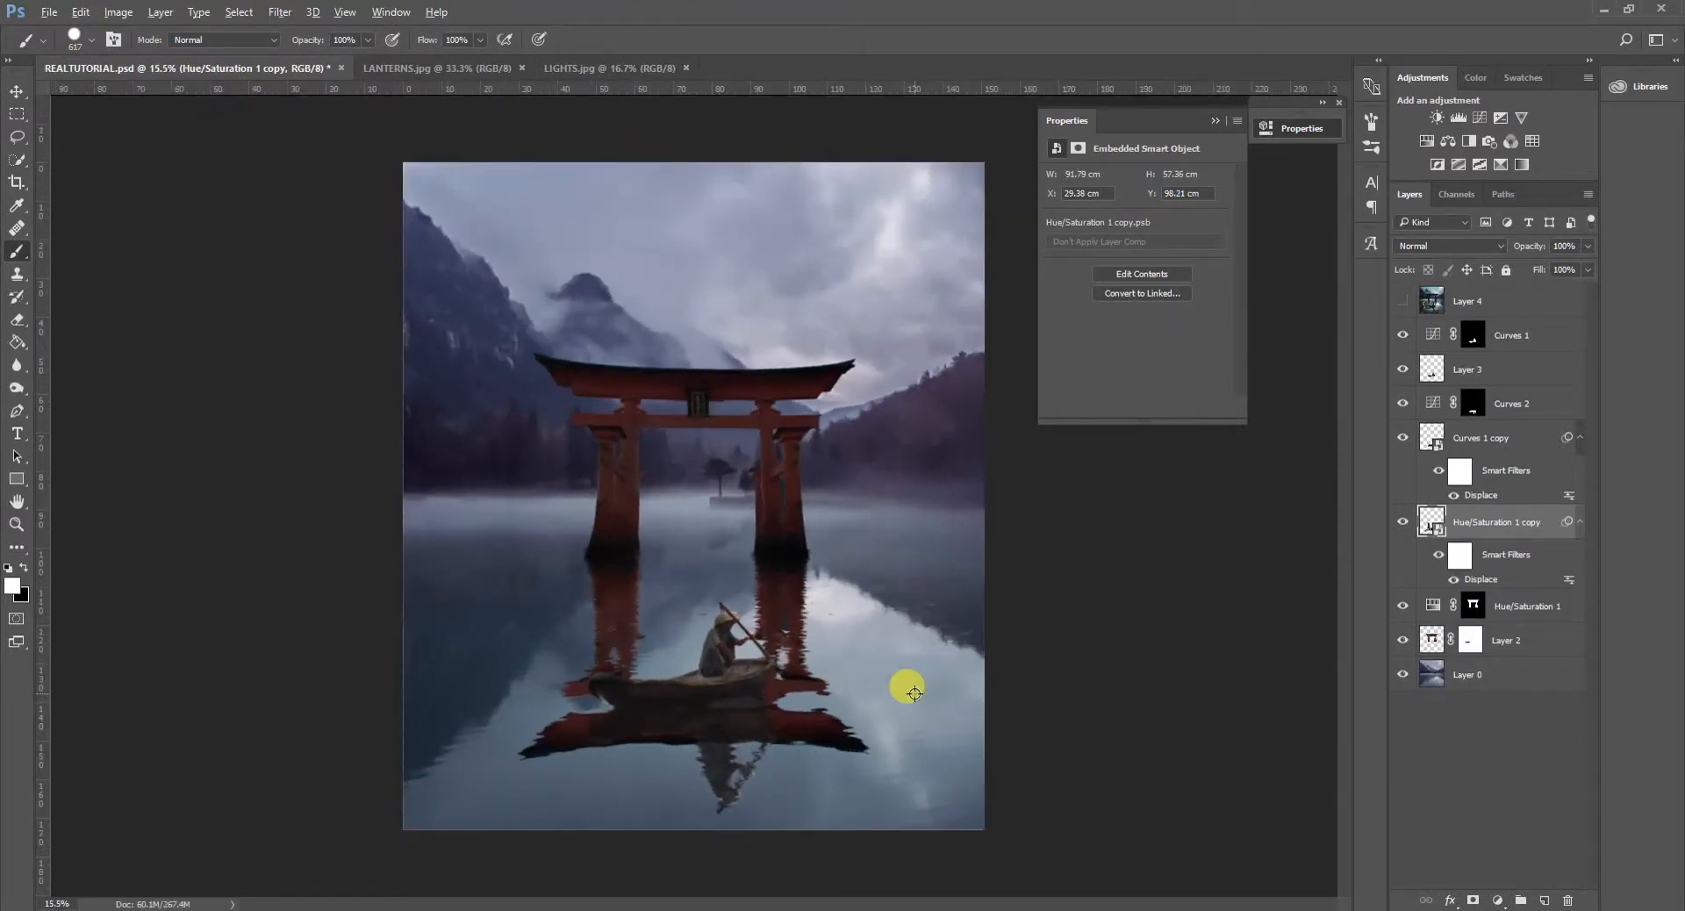
{"action": "scroll", "coordinate": [832, 725], "scroll_direction": "up", "scroll_amount": 5}
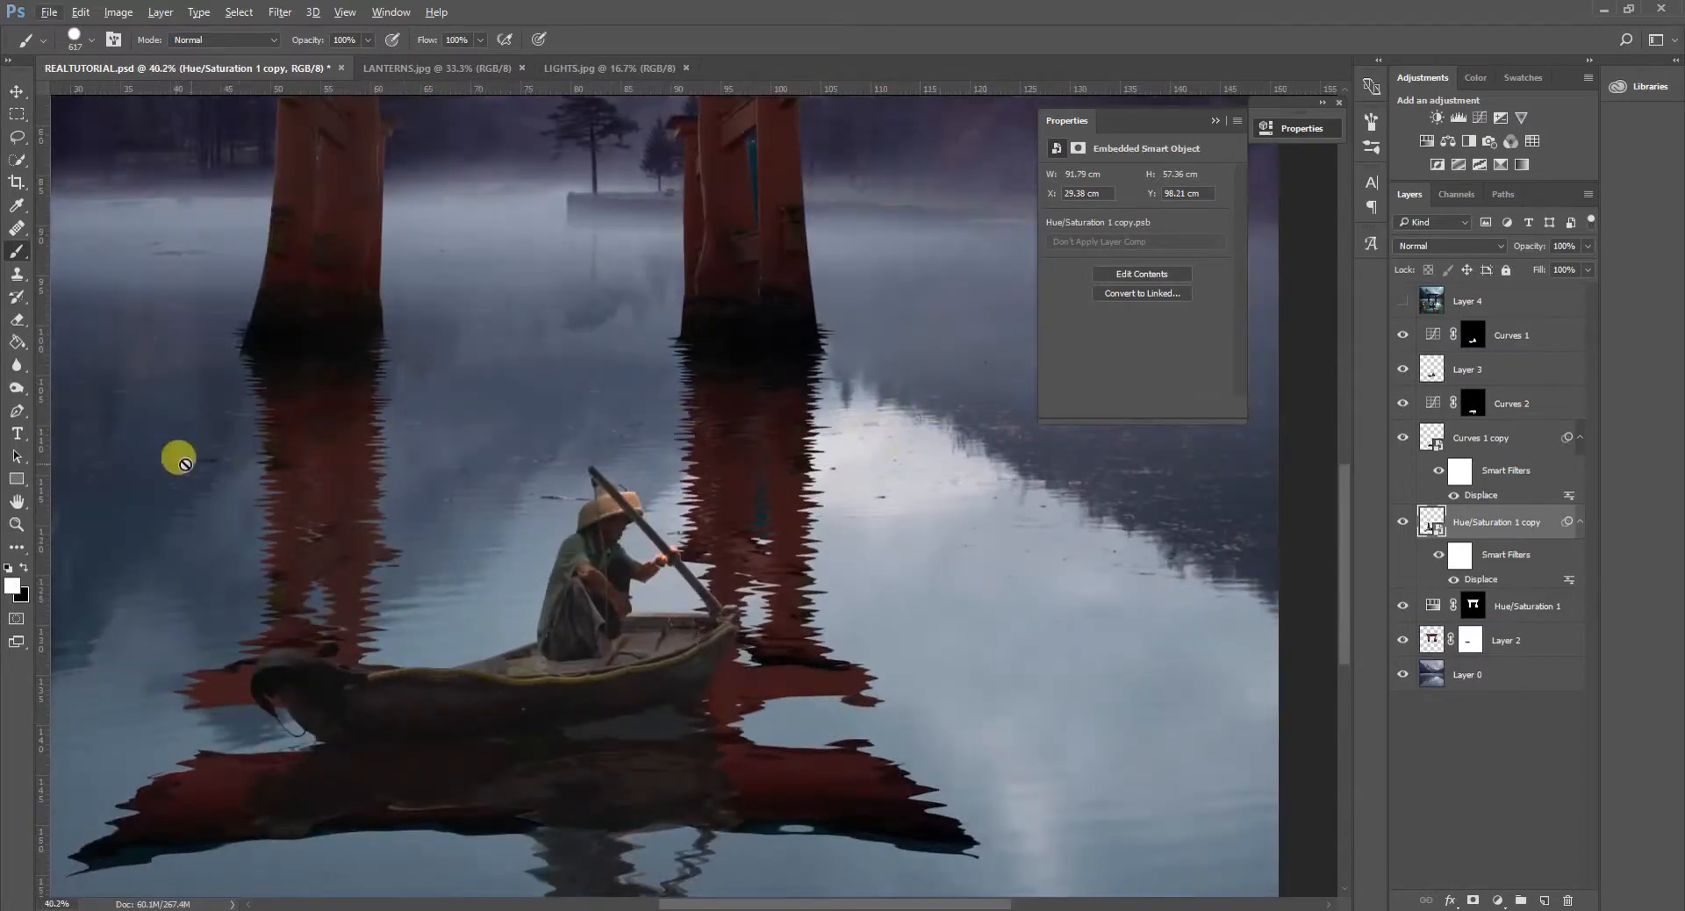
{"action": "scroll", "coordinate": [231, 475], "scroll_direction": "down", "scroll_amount": 5}
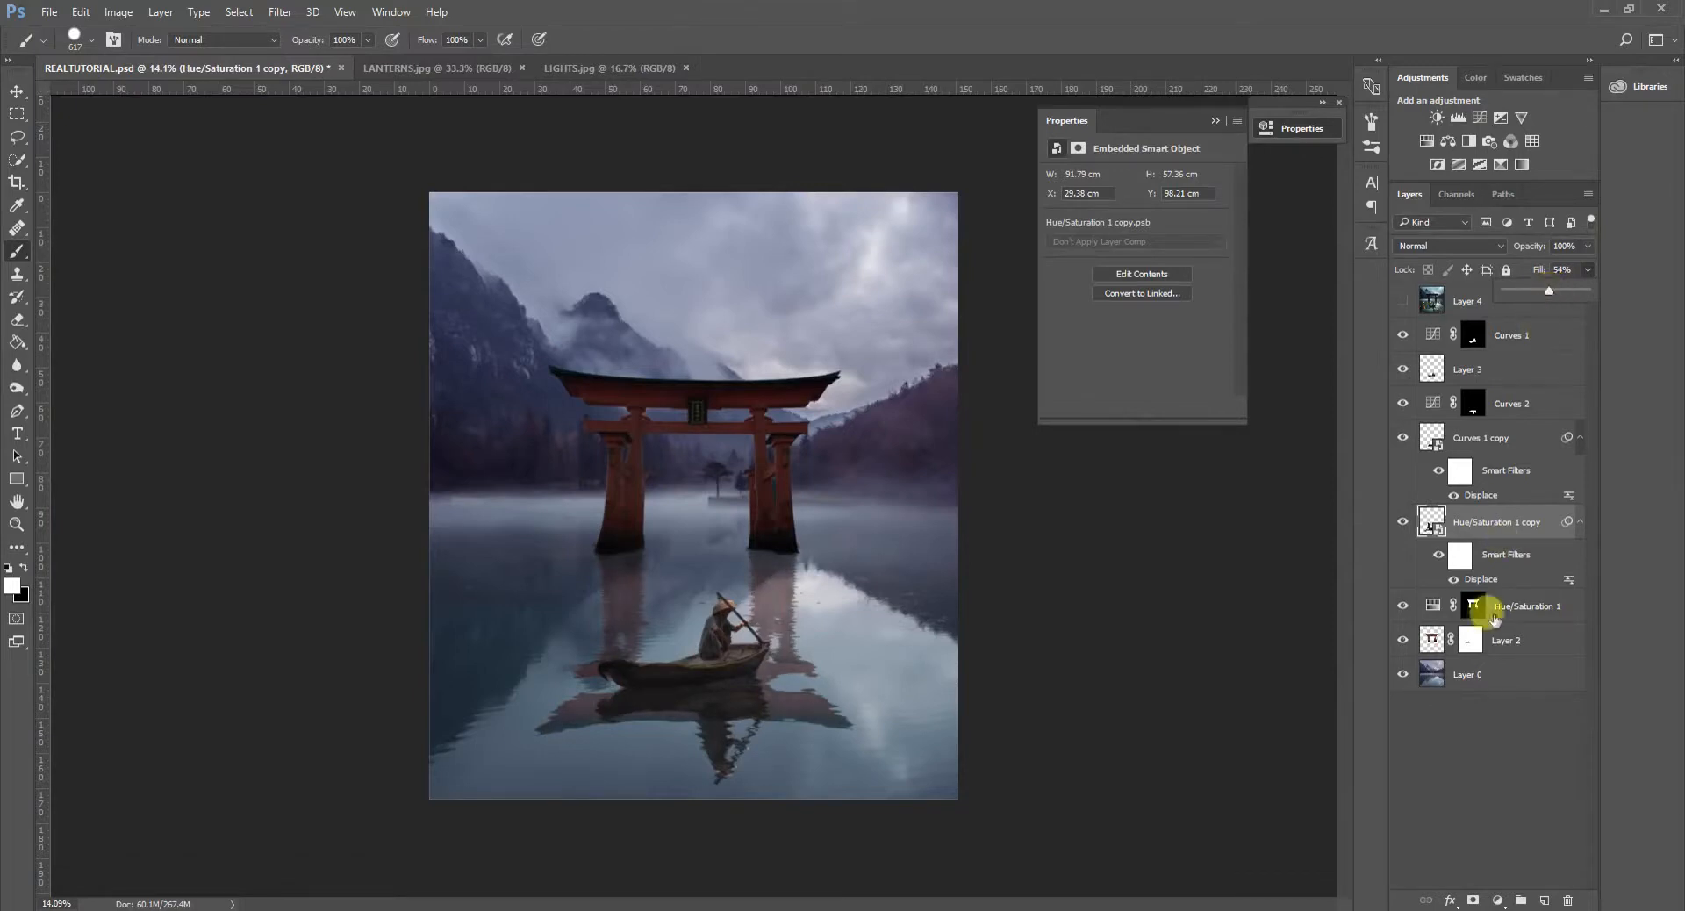
- Add a Curves adjustment masked to the gate reflection's outline, with white output 216, black output 12, and a midpoint of input 123, output 99
{"action": "left_click", "coordinate": [1431, 522], "text": "ctrl"}
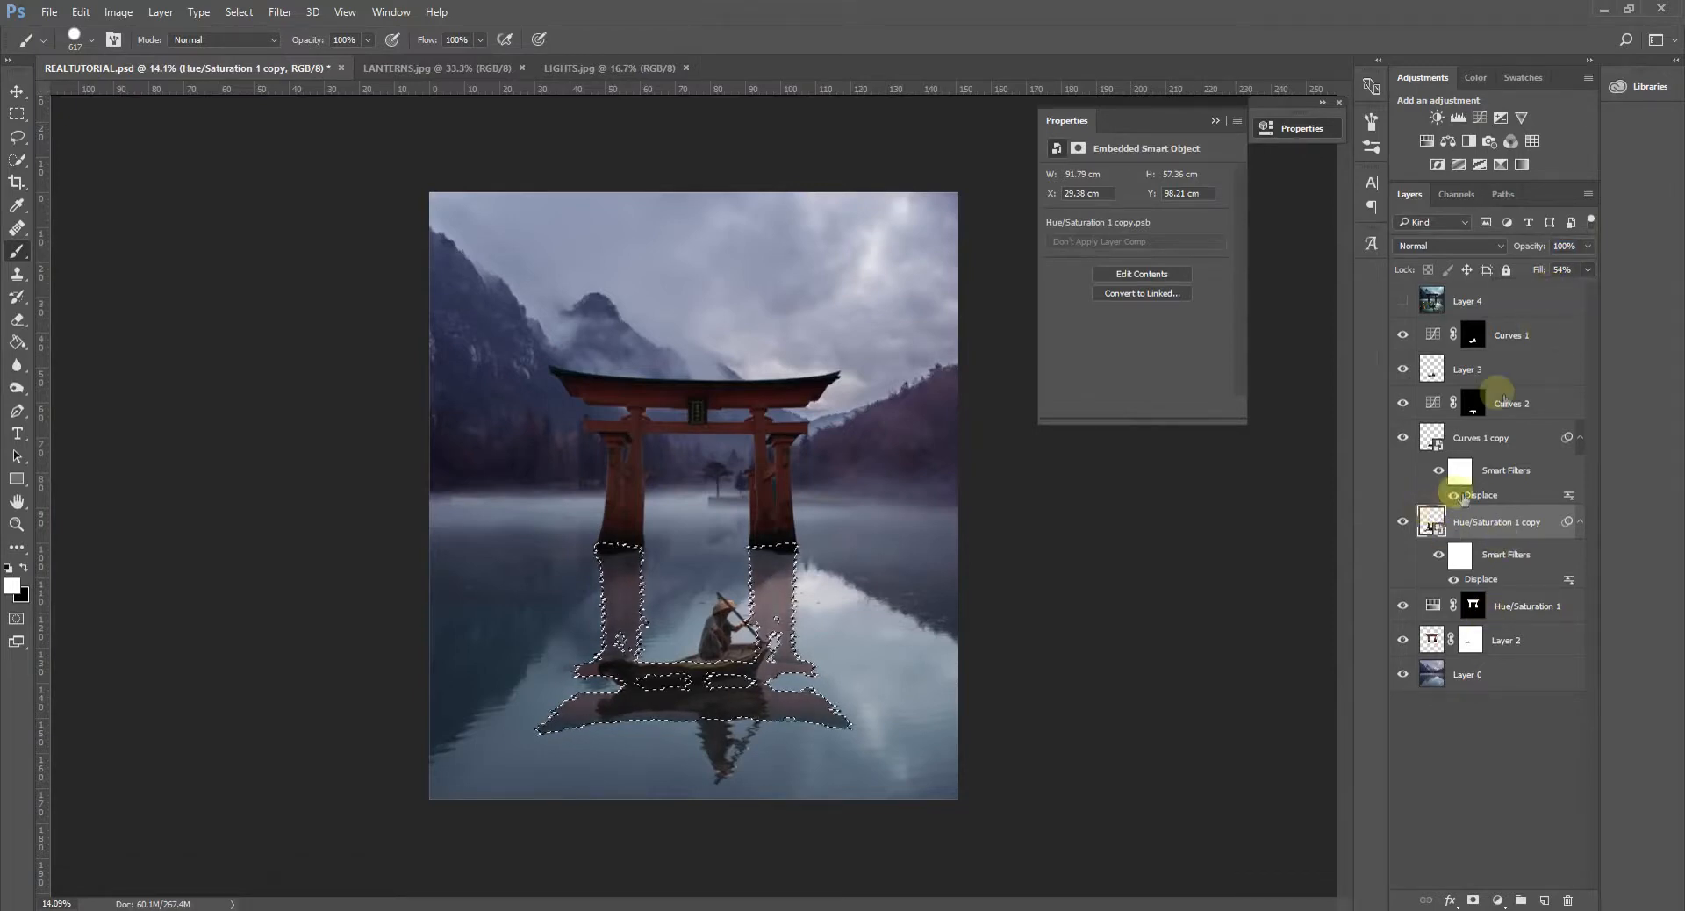
{"action": "left_click", "coordinate": [1481, 118]}
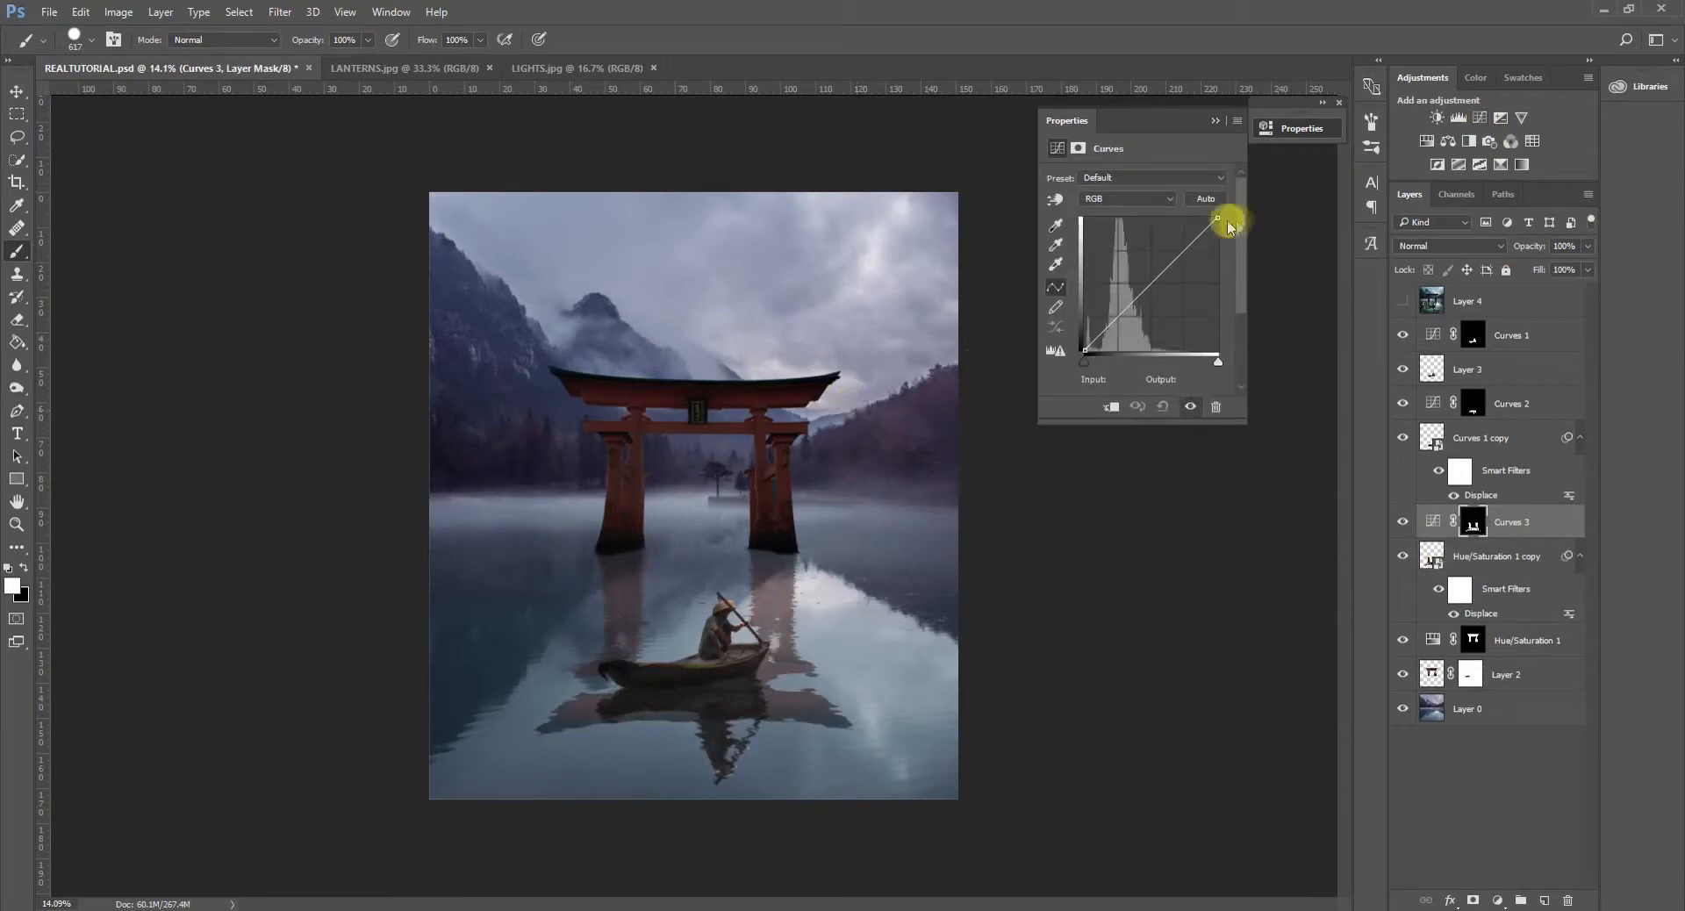
{"action": "left_click_drag", "start_coordinate": [1217, 217], "coordinate": [1222, 245]}
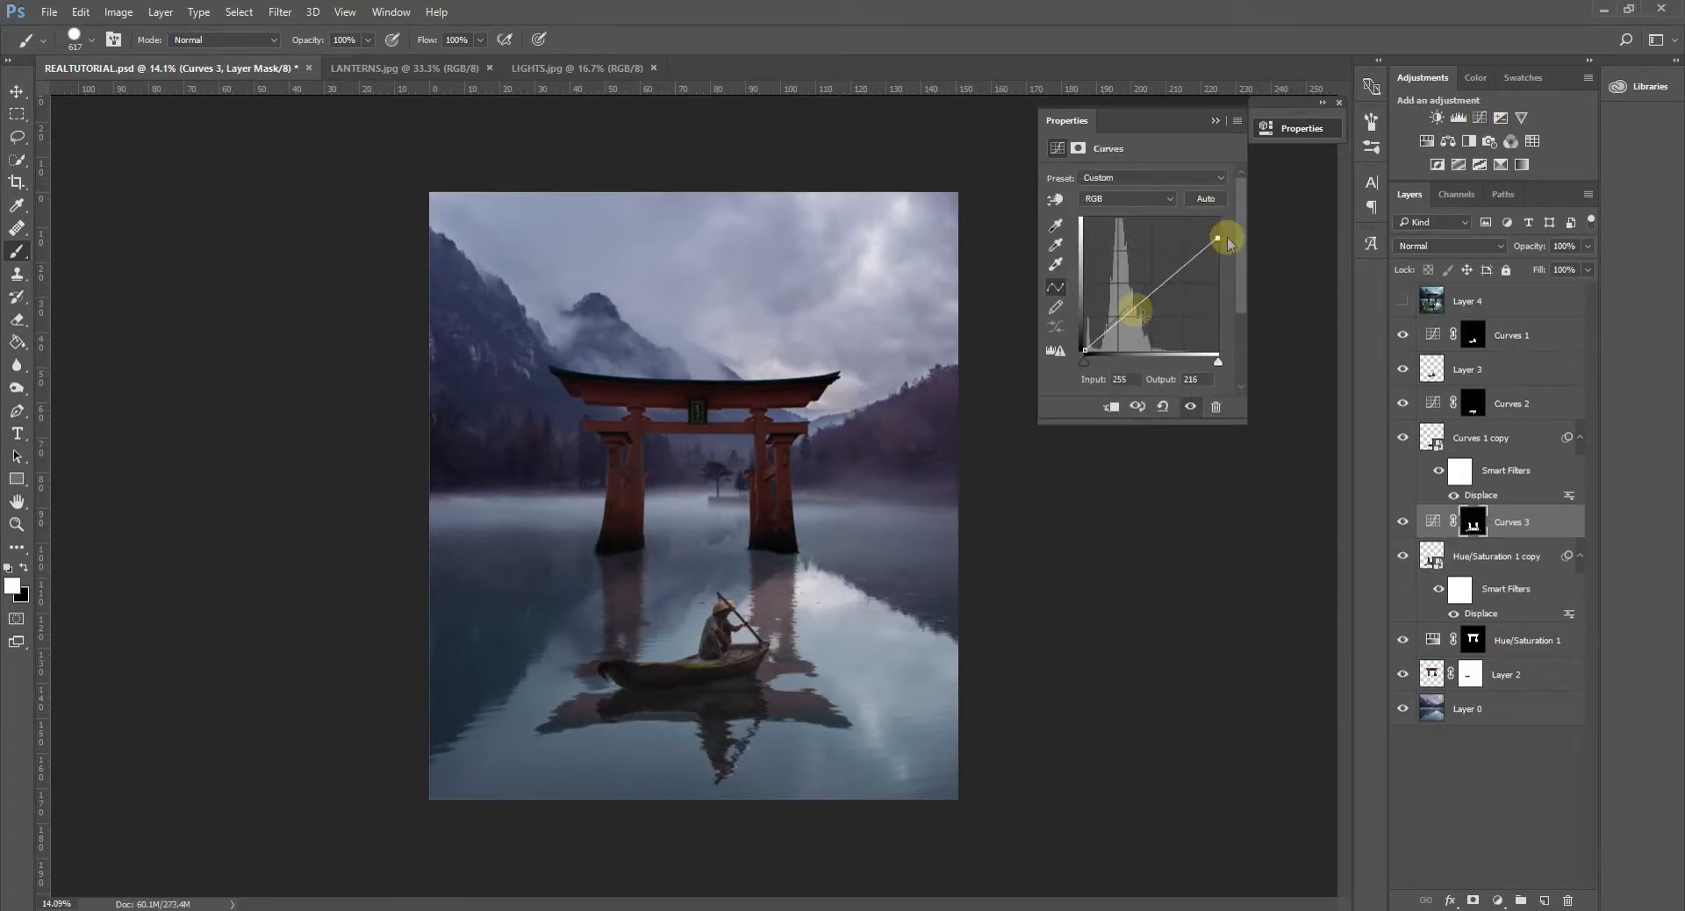
{"action": "left_click_drag", "start_coordinate": [1084, 349], "coordinate": [1085, 342]}
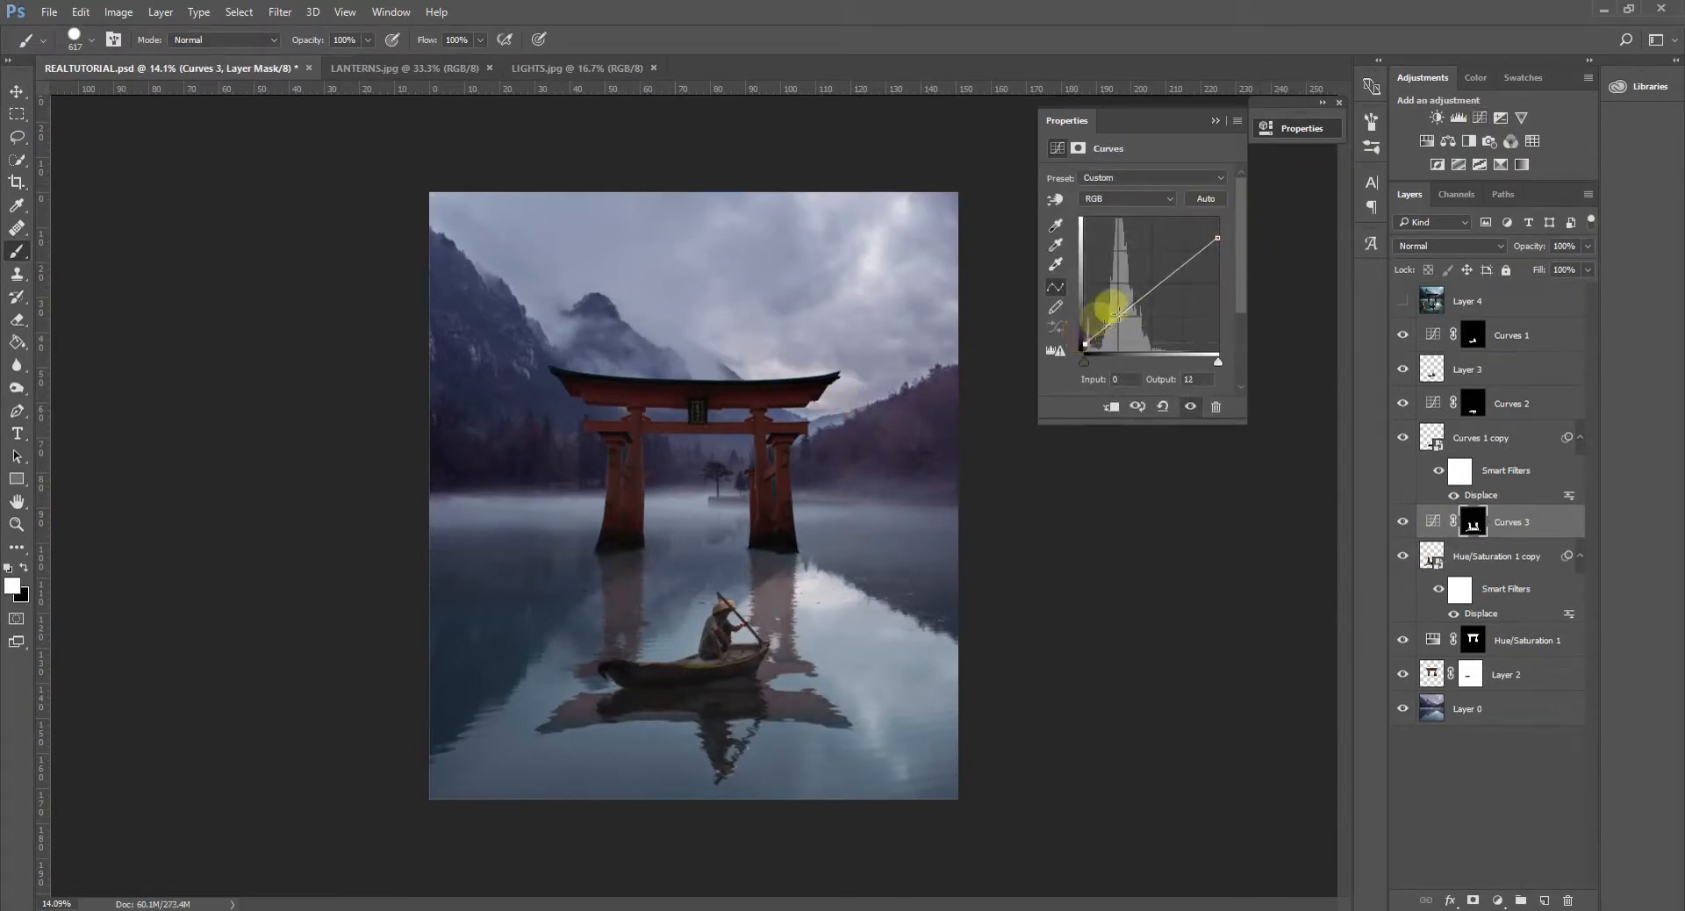
{"action": "left_click", "coordinate": [1145, 296]}
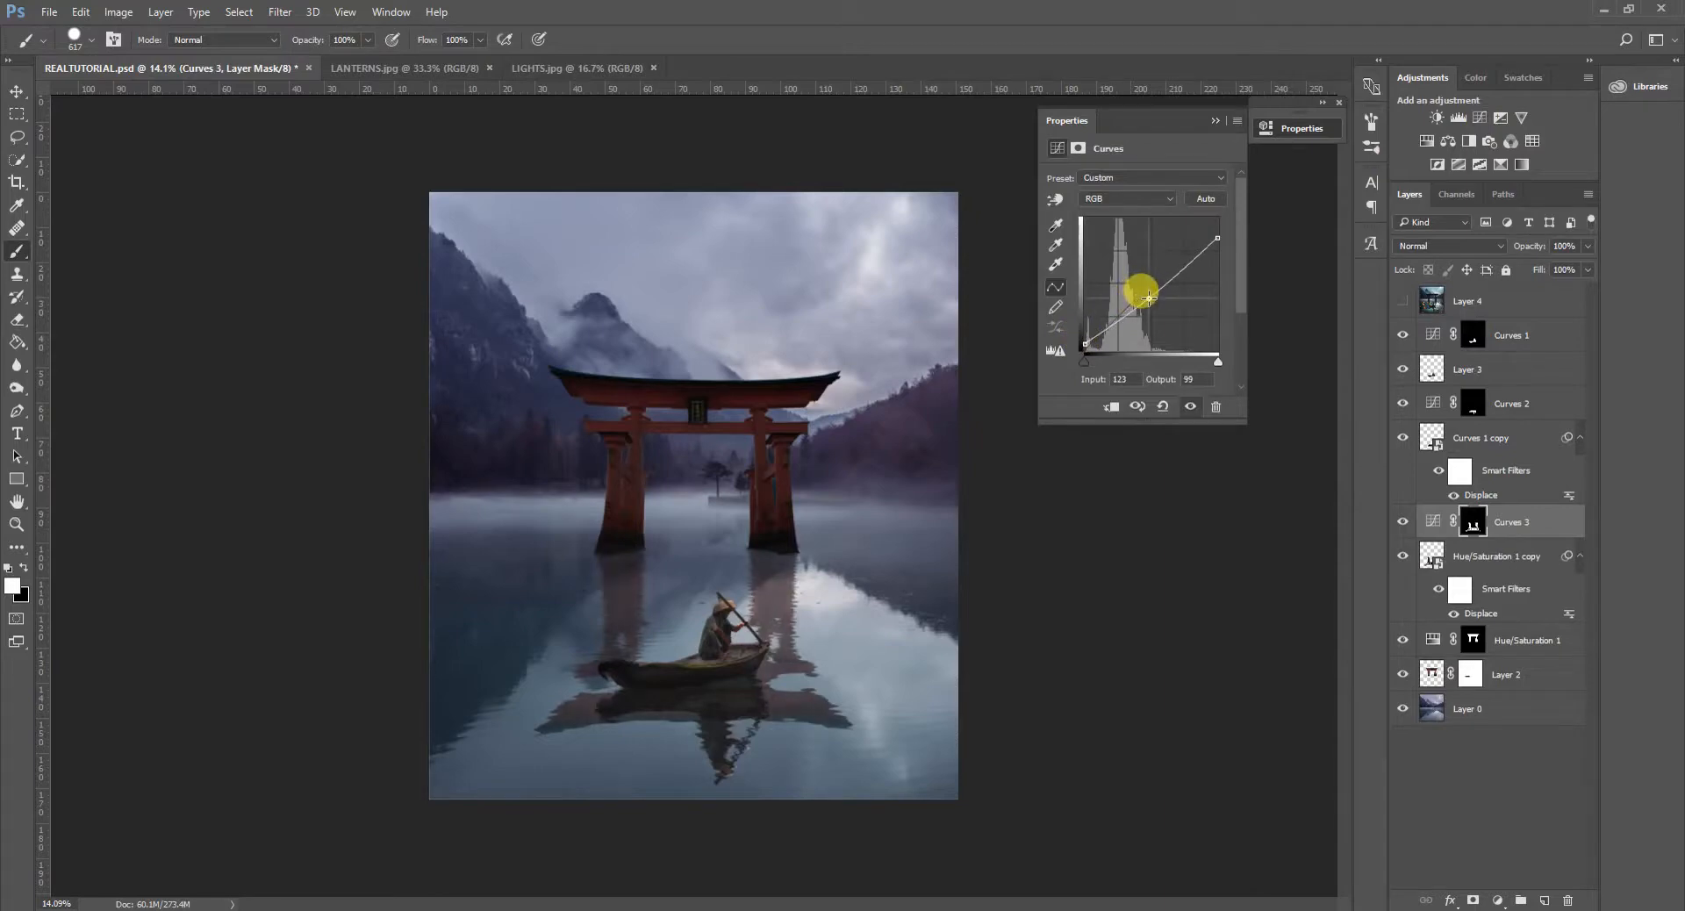
- Compare the gate reflection with its Curves adjustment hidden and shown, and examine the whole composite at several magnifications
{"action": "scroll", "coordinate": [779, 553], "scroll_direction": "down", "scroll_amount": 2}
{"action": "scroll", "coordinate": [804, 639], "scroll_direction": "up", "scroll_amount": 3}
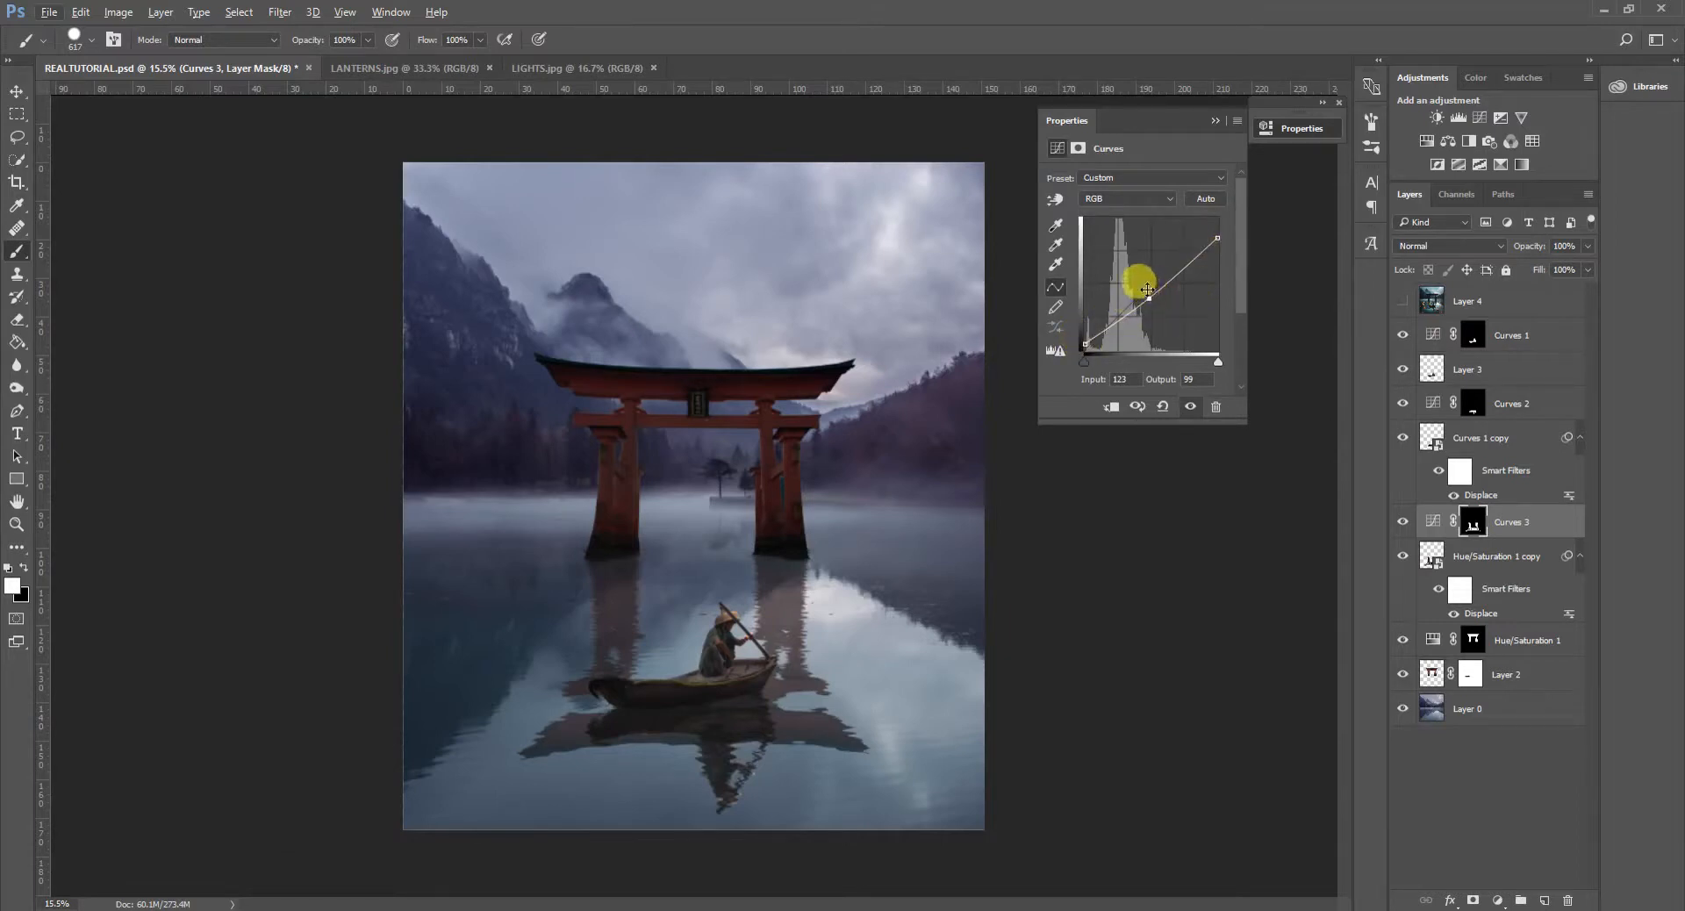
{"action": "left_click", "coordinate": [1402, 523]}
{"action": "left_click", "coordinate": [1402, 523]}
{"action": "scroll", "coordinate": [825, 640], "scroll_direction": "down", "scroll_amount": 3}
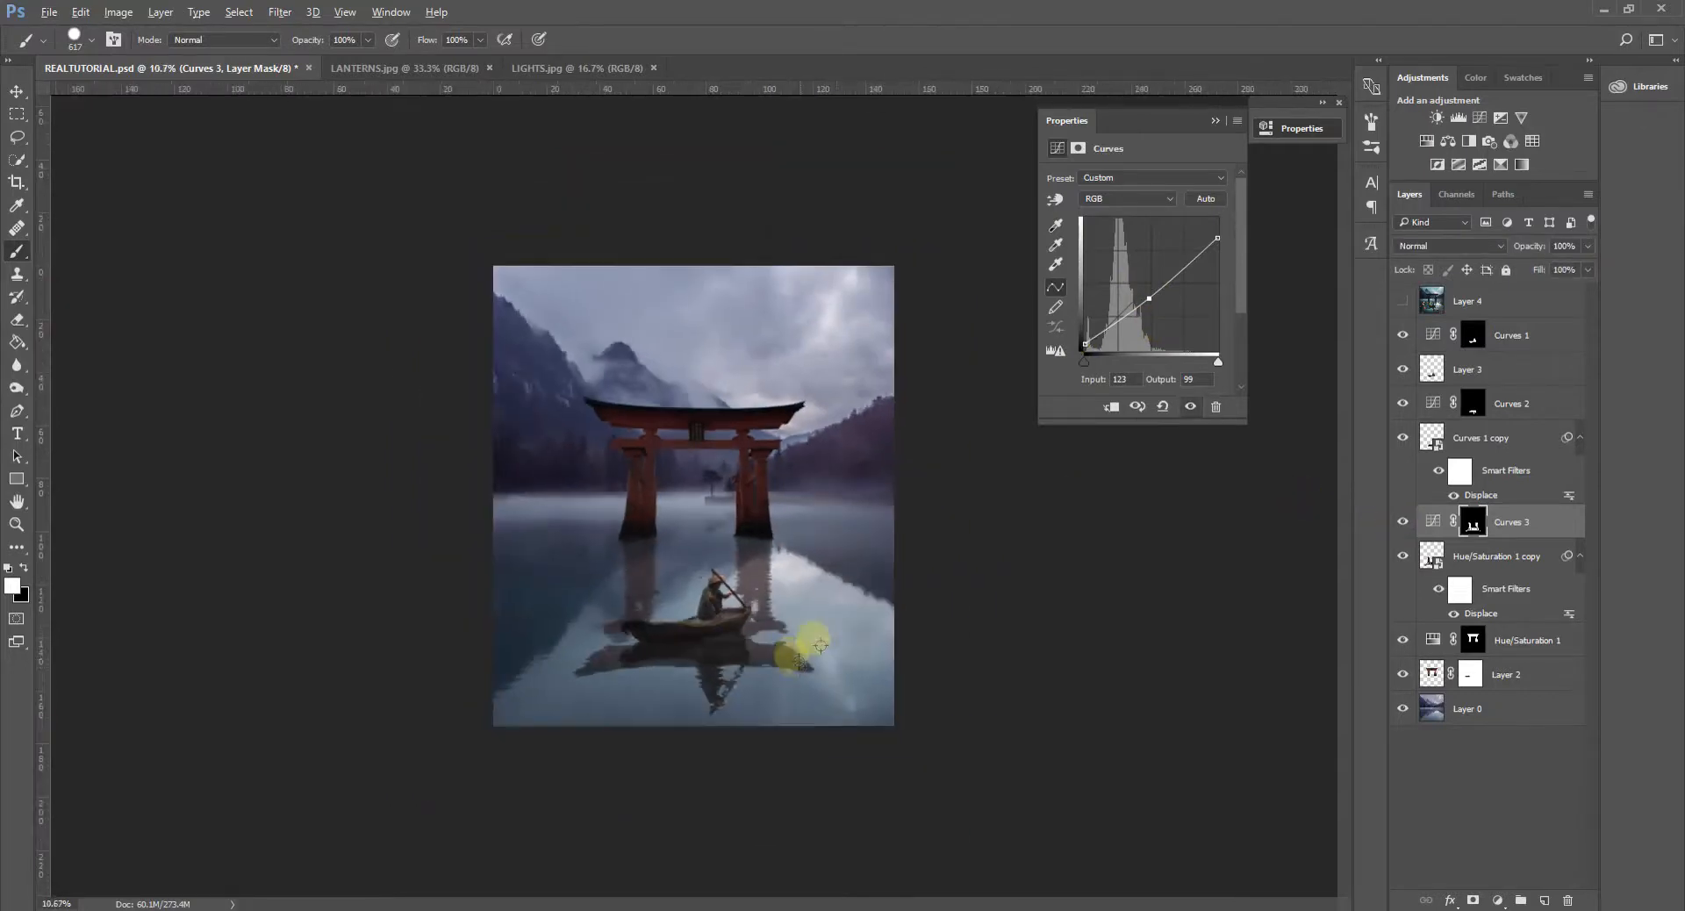
{"action": "scroll", "coordinate": [814, 676], "scroll_direction": "up", "scroll_amount": 2}
{"action": "scroll", "coordinate": [802, 742], "scroll_direction": "up", "scroll_amount": 1}
{"action": "scroll", "coordinate": [800, 743], "scroll_direction": "down", "scroll_amount": 3}
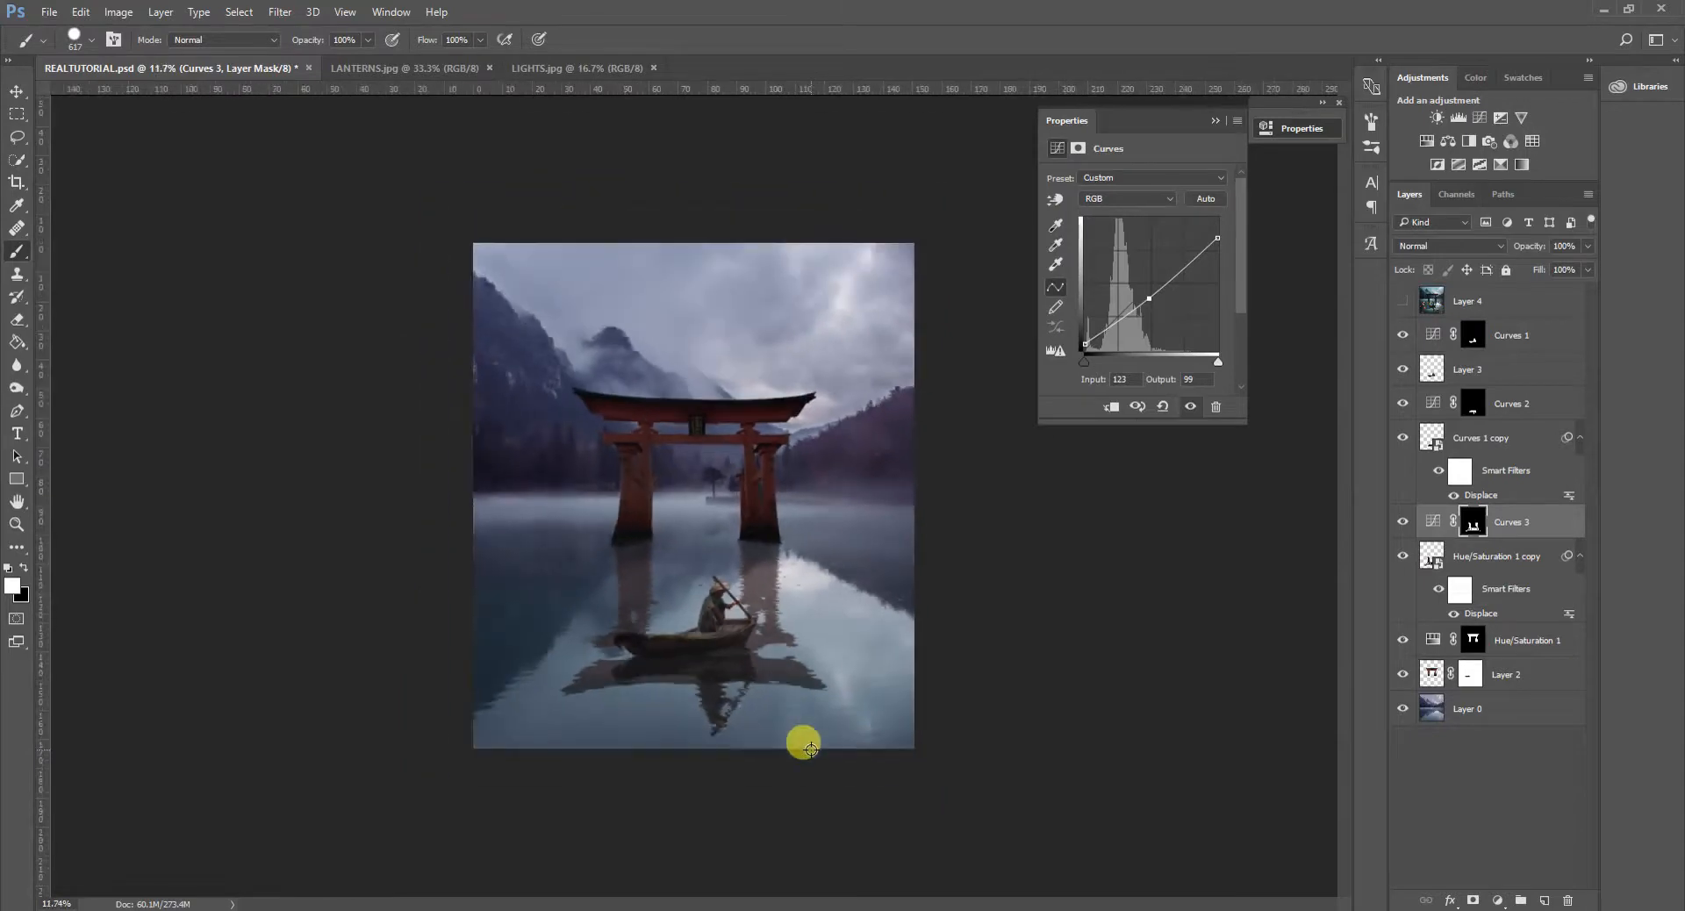
{"action": "scroll", "coordinate": [803, 743], "scroll_direction": "up", "scroll_amount": 1}
{"action": "scroll", "coordinate": [809, 749], "scroll_direction": "up", "scroll_amount": 1}
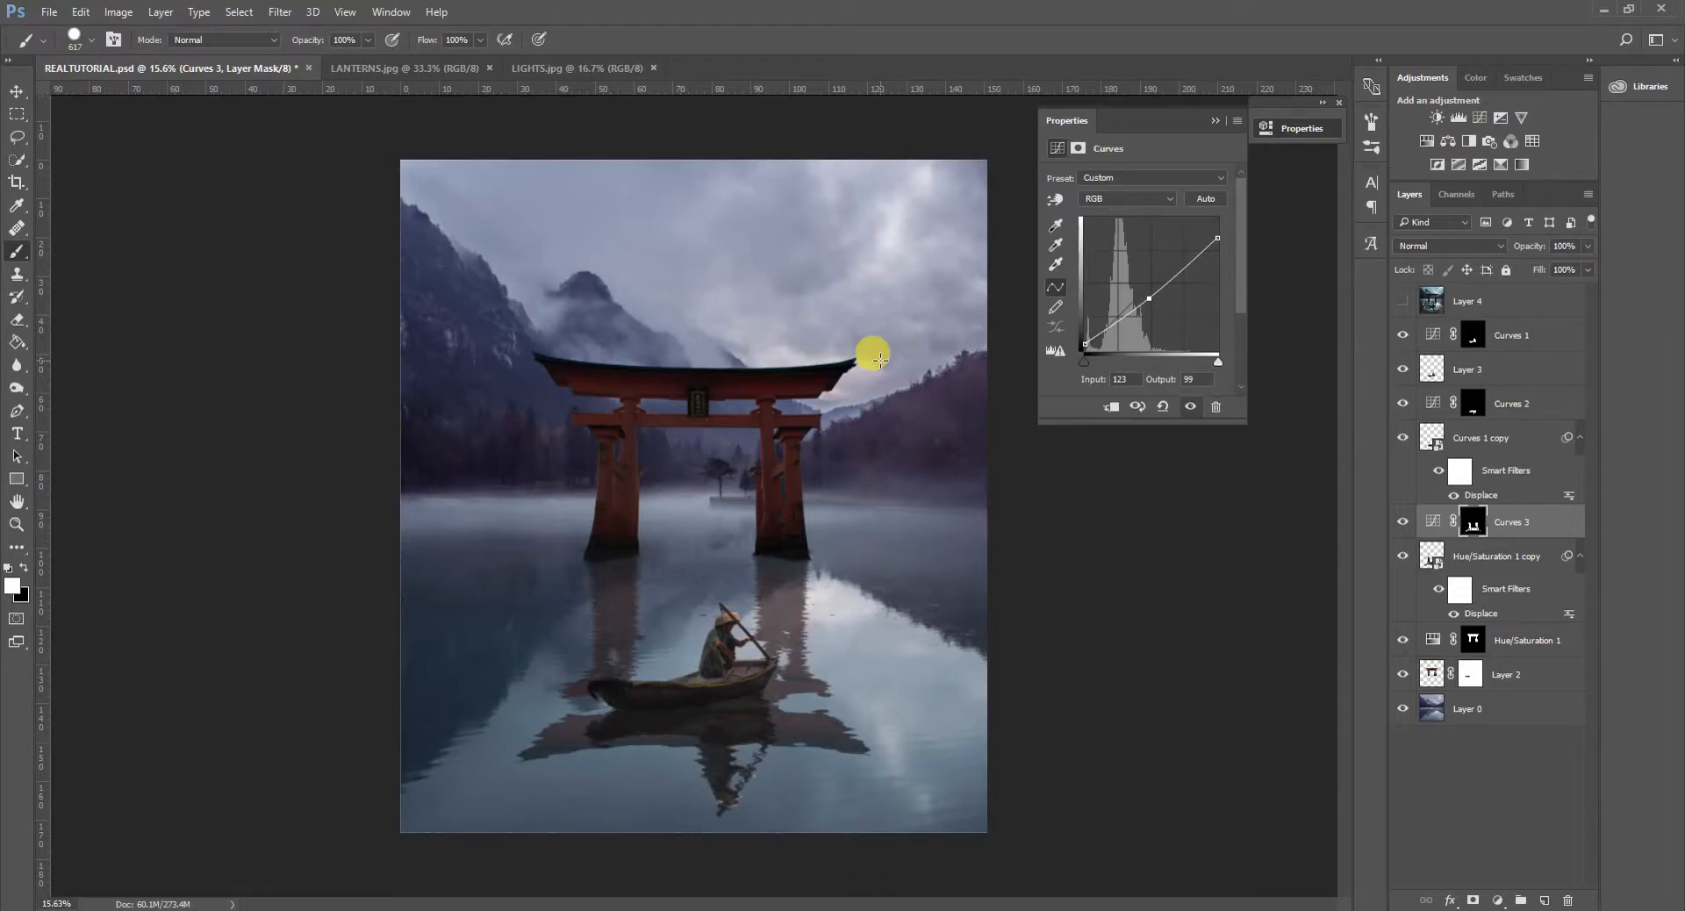
{"action": "scroll", "coordinate": [818, 554], "scroll_direction": "down", "scroll_amount": 2}
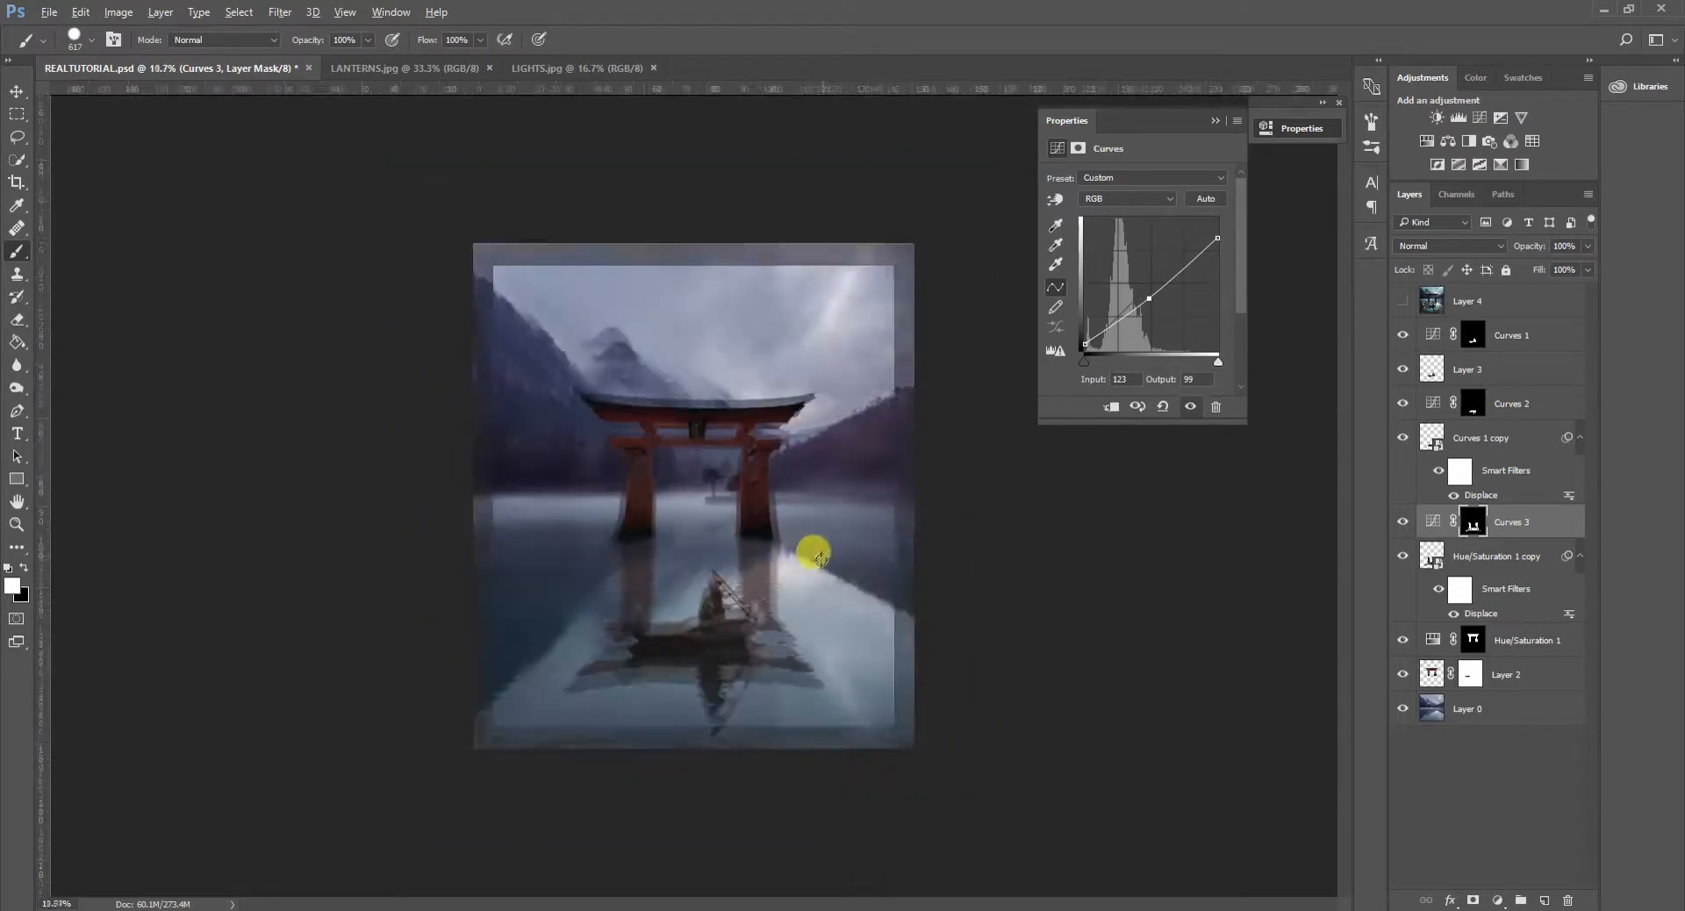
{"action": "scroll", "coordinate": [788, 598], "scroll_direction": "up", "scroll_amount": 2}
{"action": "scroll", "coordinate": [801, 596], "scroll_direction": "up", "scroll_amount": 1}
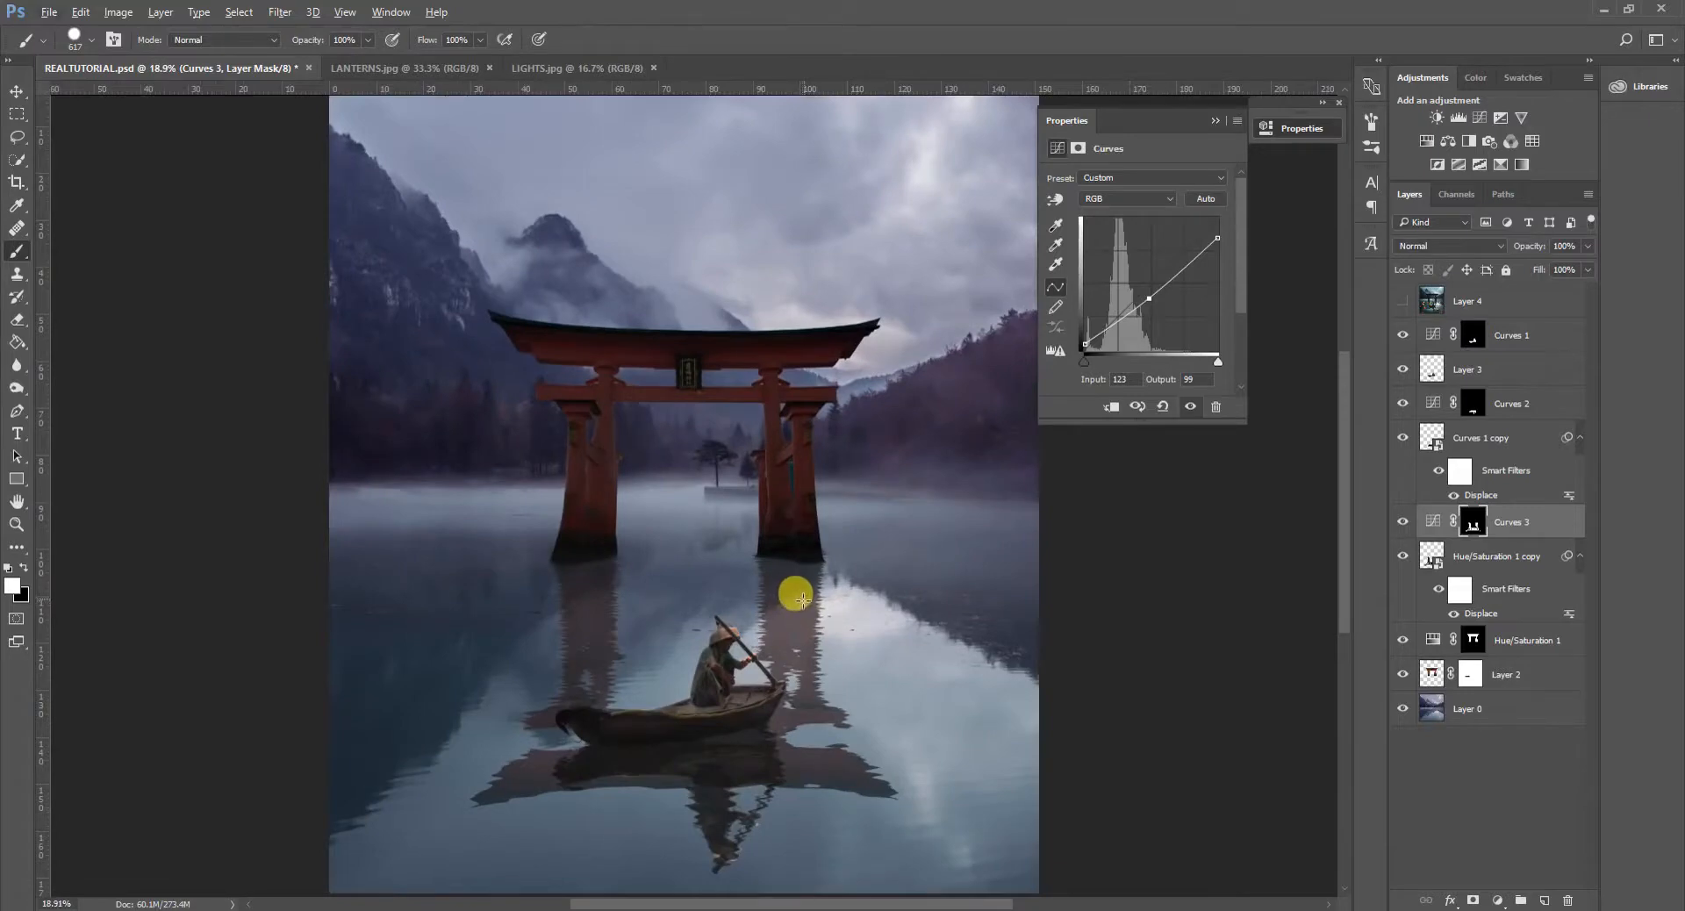
{"action": "scroll", "coordinate": [797, 602], "scroll_direction": "down", "scroll_amount": 1}
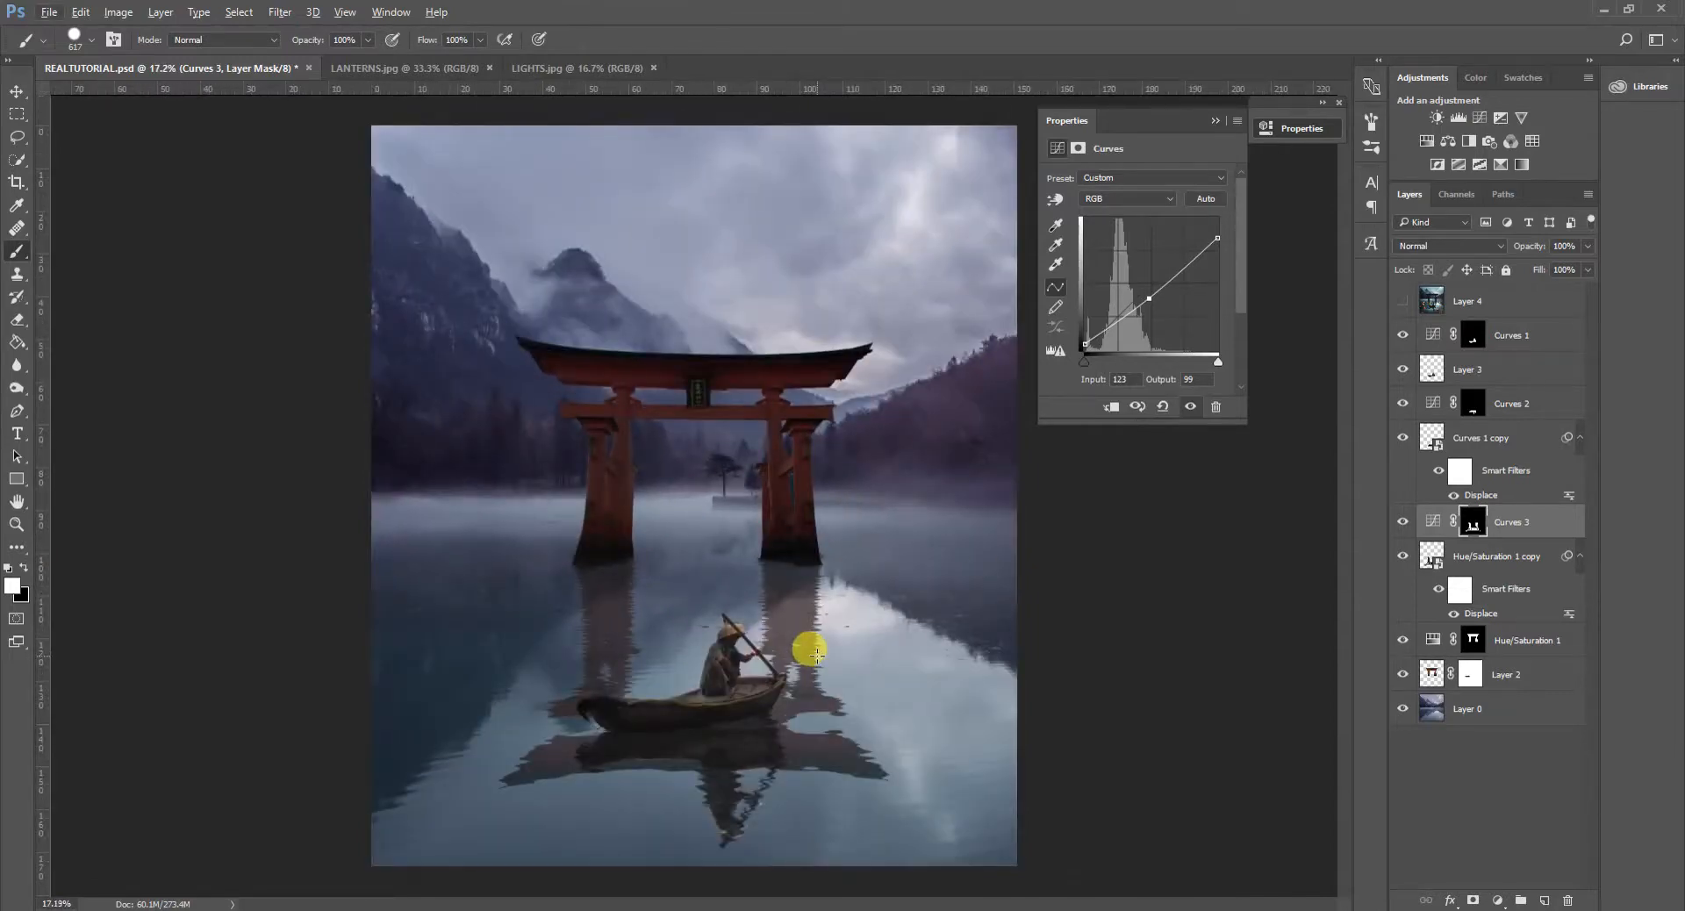
- Duplicate the gate reflection layer together with its Curves 3 adjustment and group the two copies
{"action": "left_click", "coordinate": [1426, 556]}
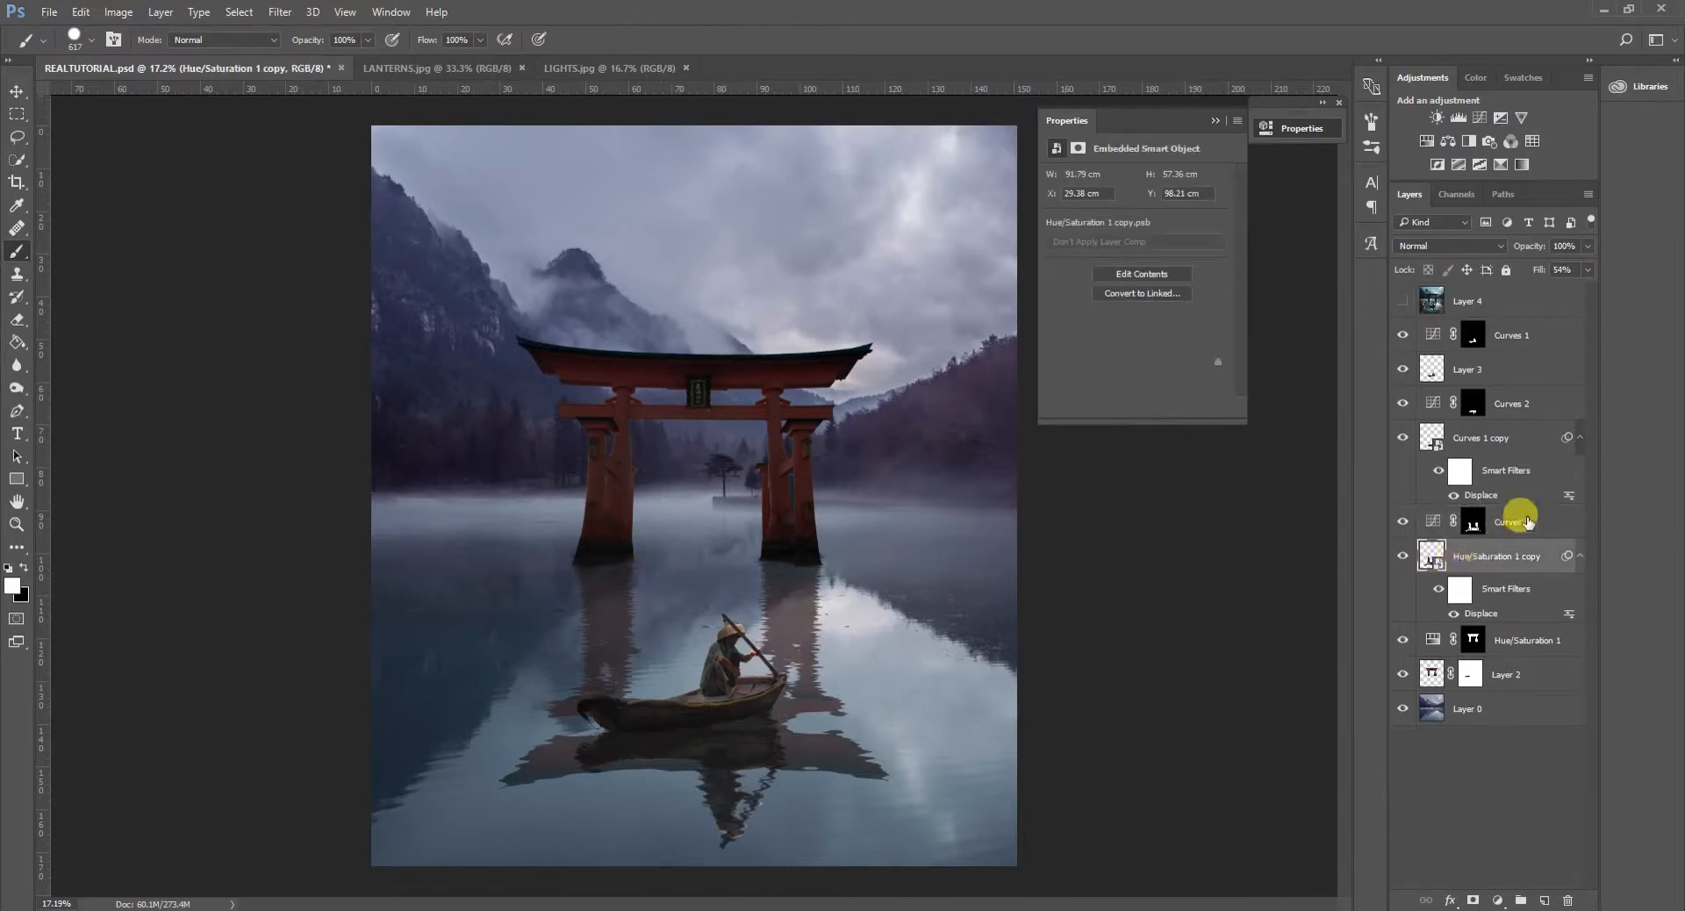
{"action": "left_click", "coordinate": [1510, 521]}
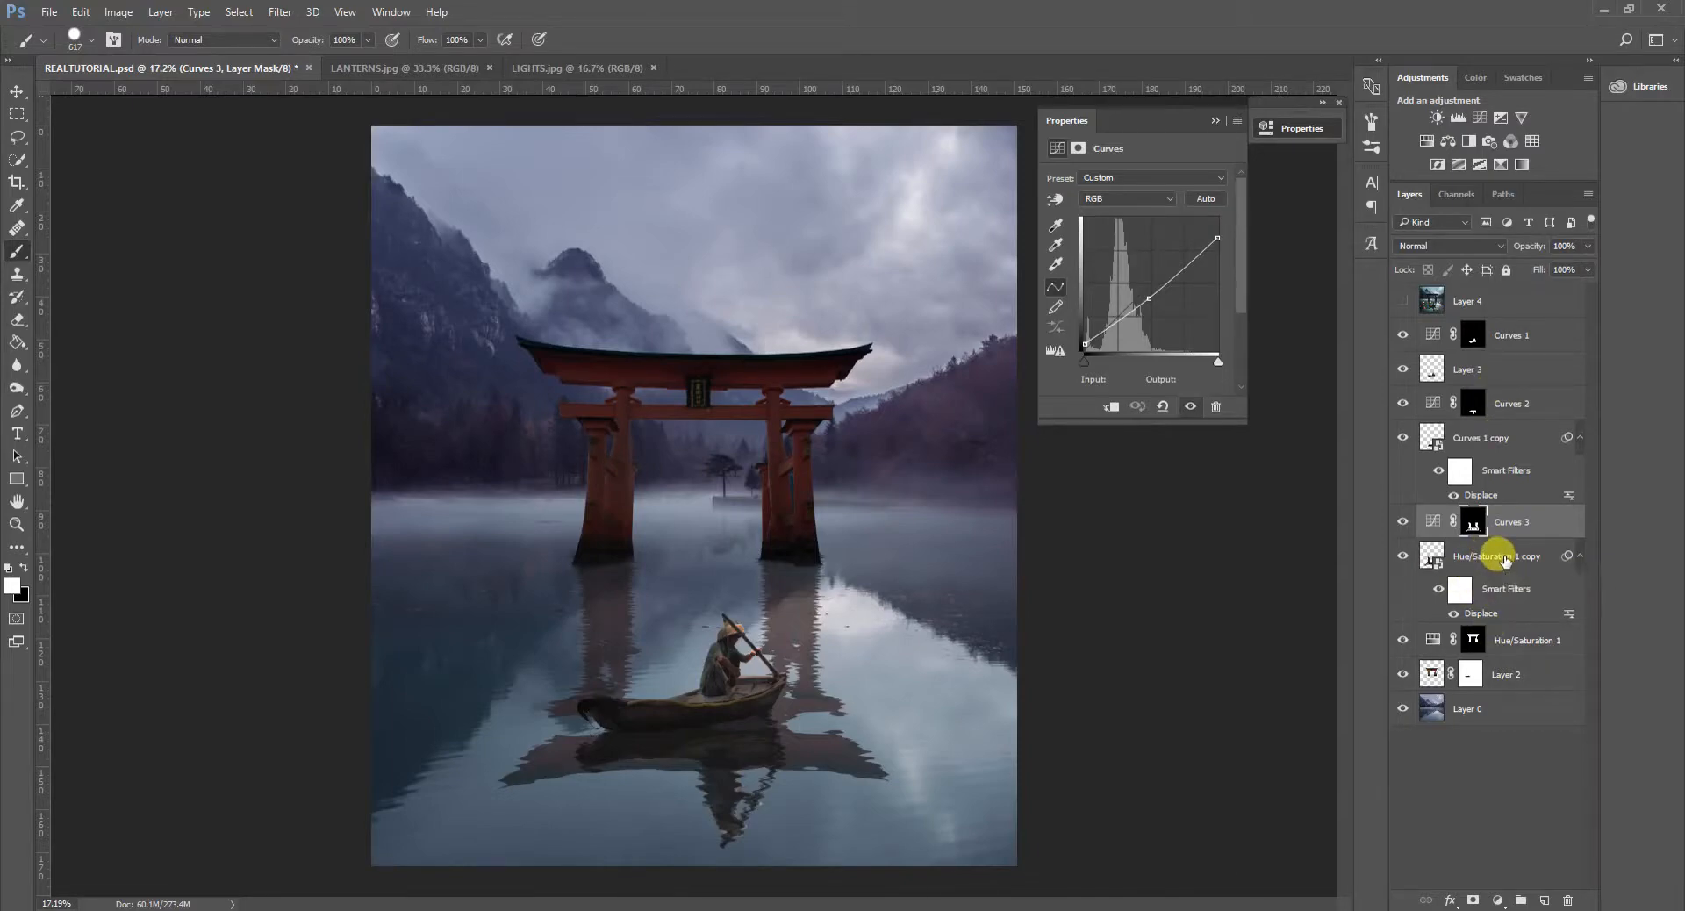
{"action": "left_click", "coordinate": [1501, 560]}
{"action": "right_click", "coordinate": [1517, 519]}
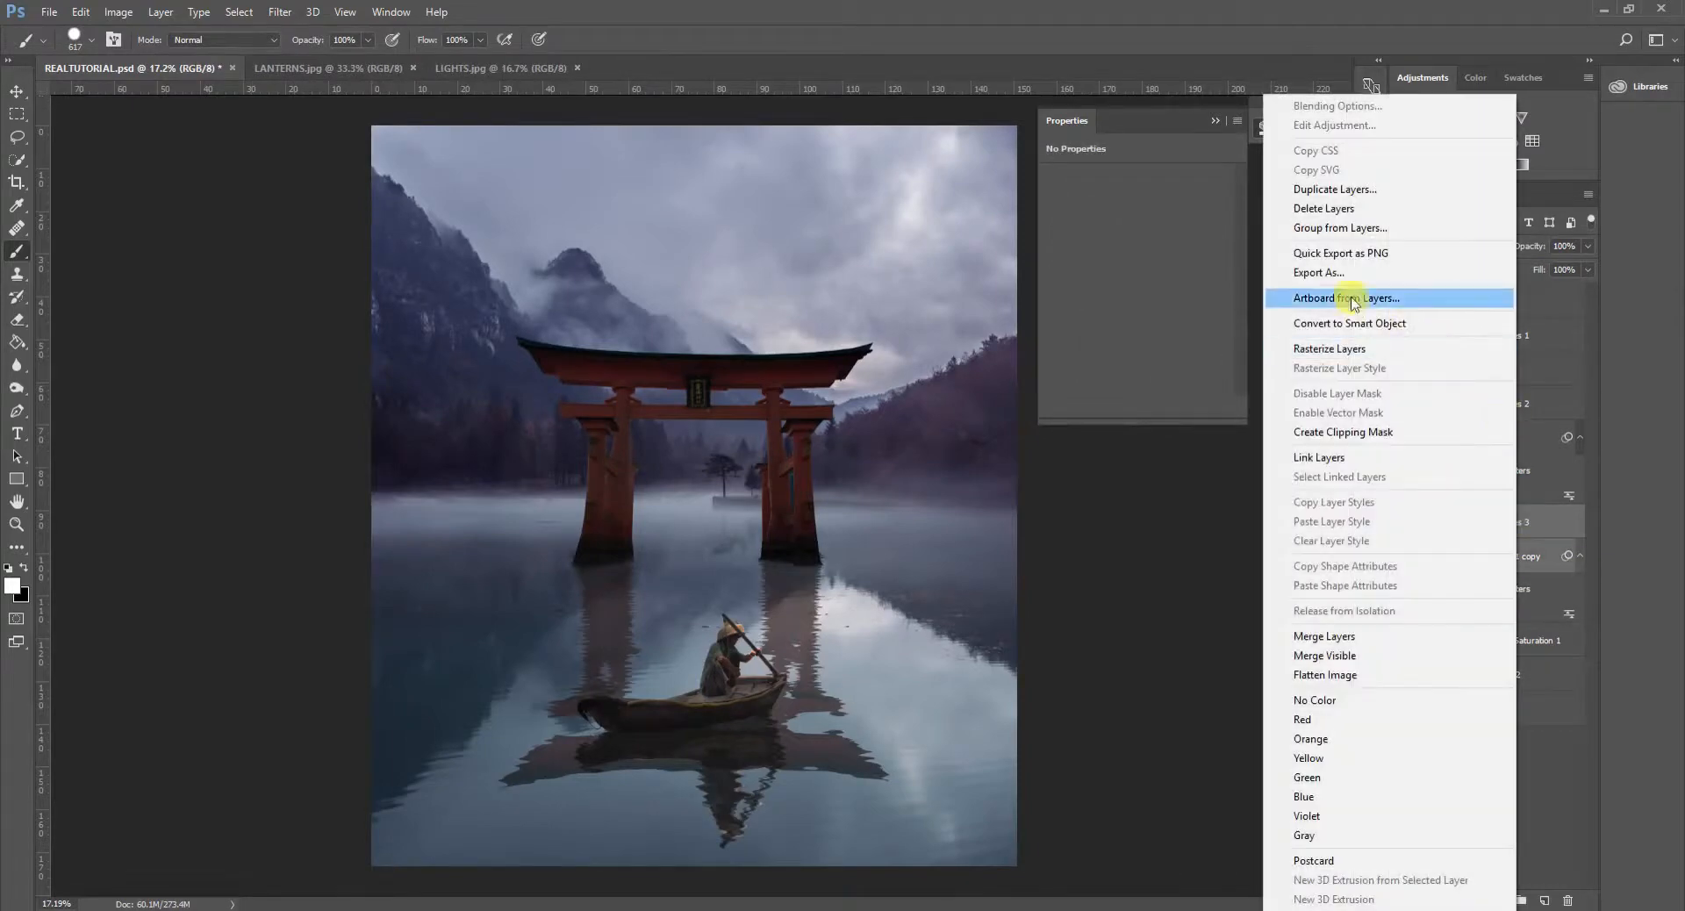
{"action": "left_click", "coordinate": [1336, 182]}
{"action": "left_click", "coordinate": [1013, 283]}
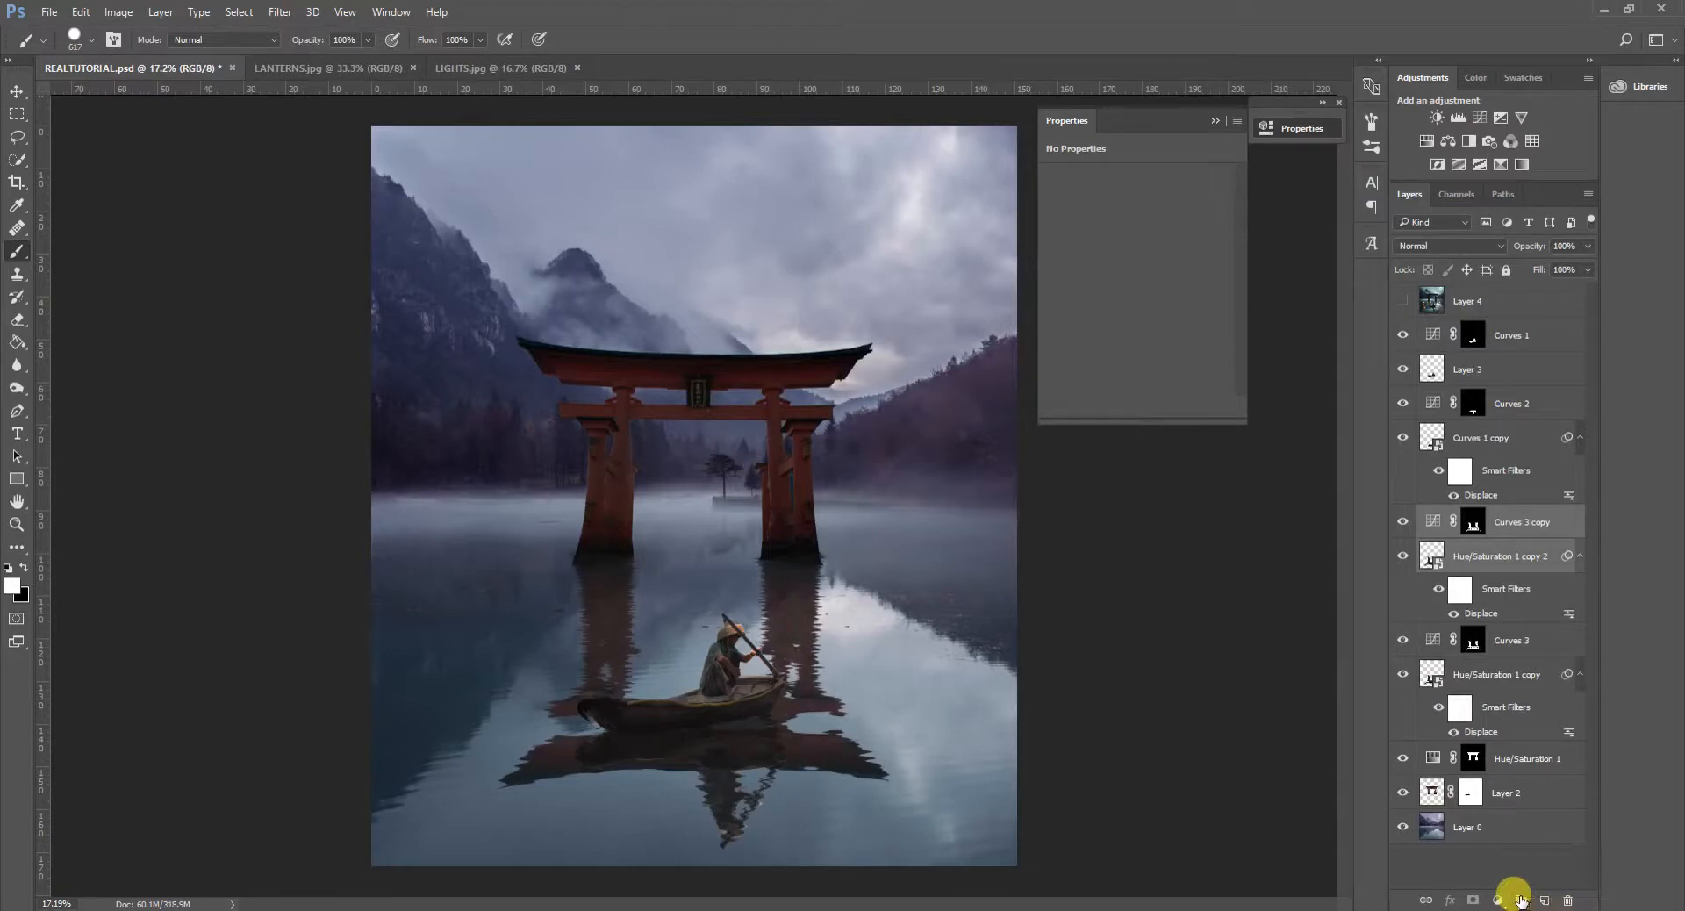
{"action": "key", "text": "ctrl+g"}
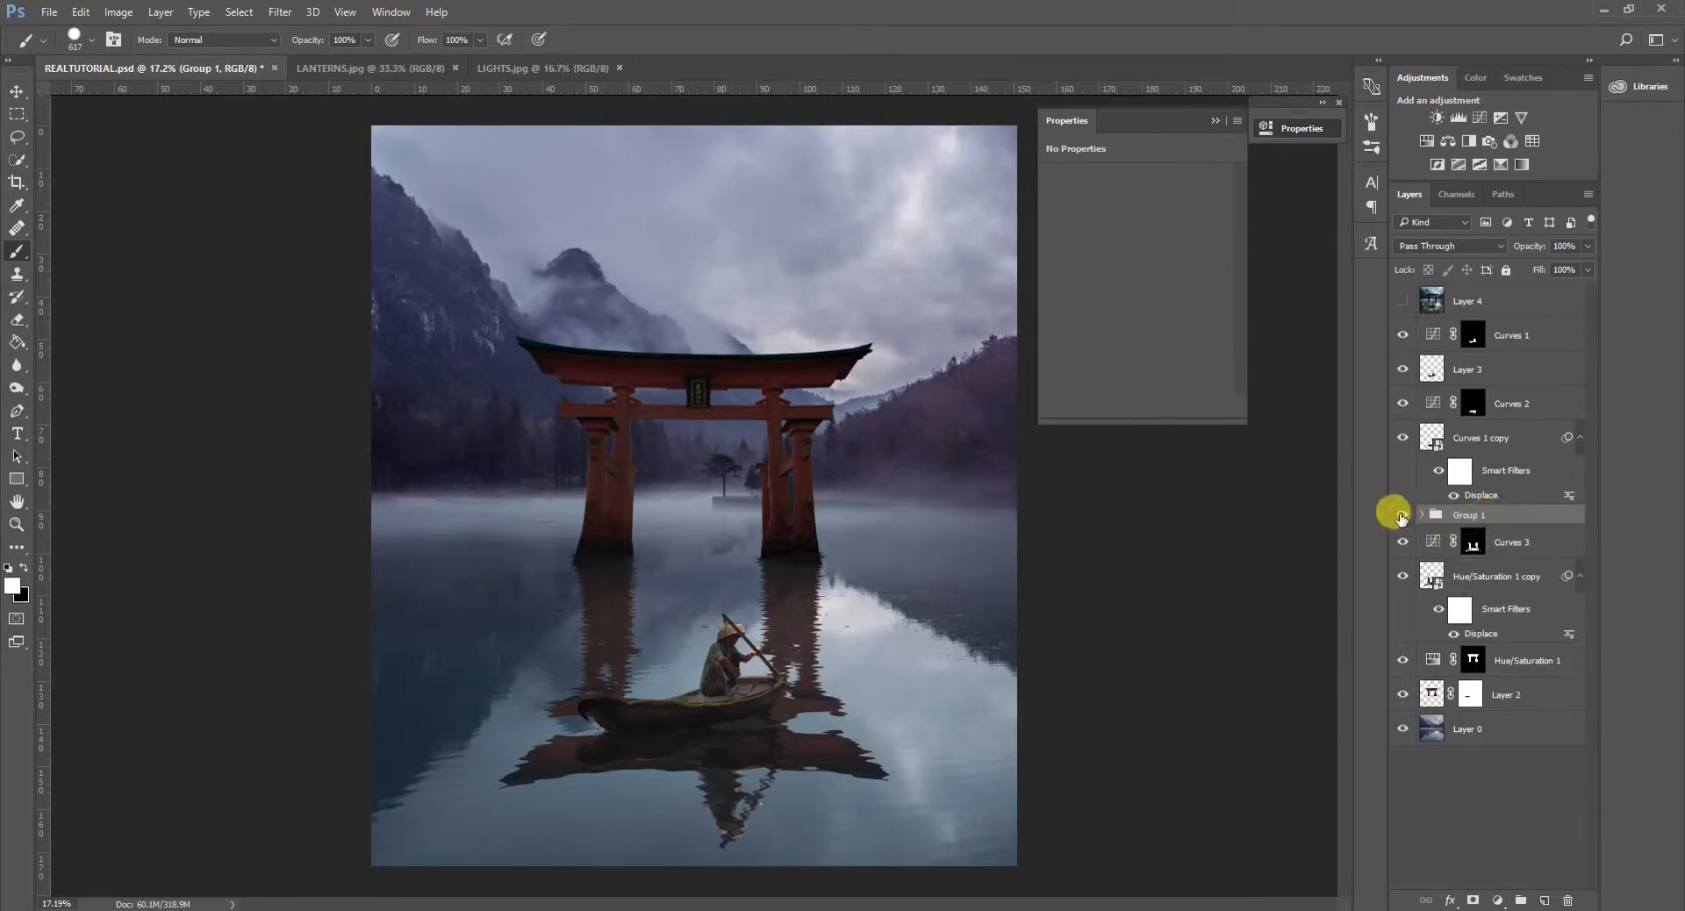
- Hide the new group as a backup, move it beneath the gate reflection layer, and rename it REFLECTION GATE
{"action": "left_click", "coordinate": [1401, 516]}
{"action": "left_click_drag", "start_coordinate": [1503, 520], "coordinate": [1504, 641]}
{"action": "double_click", "coordinate": [1486, 632]}
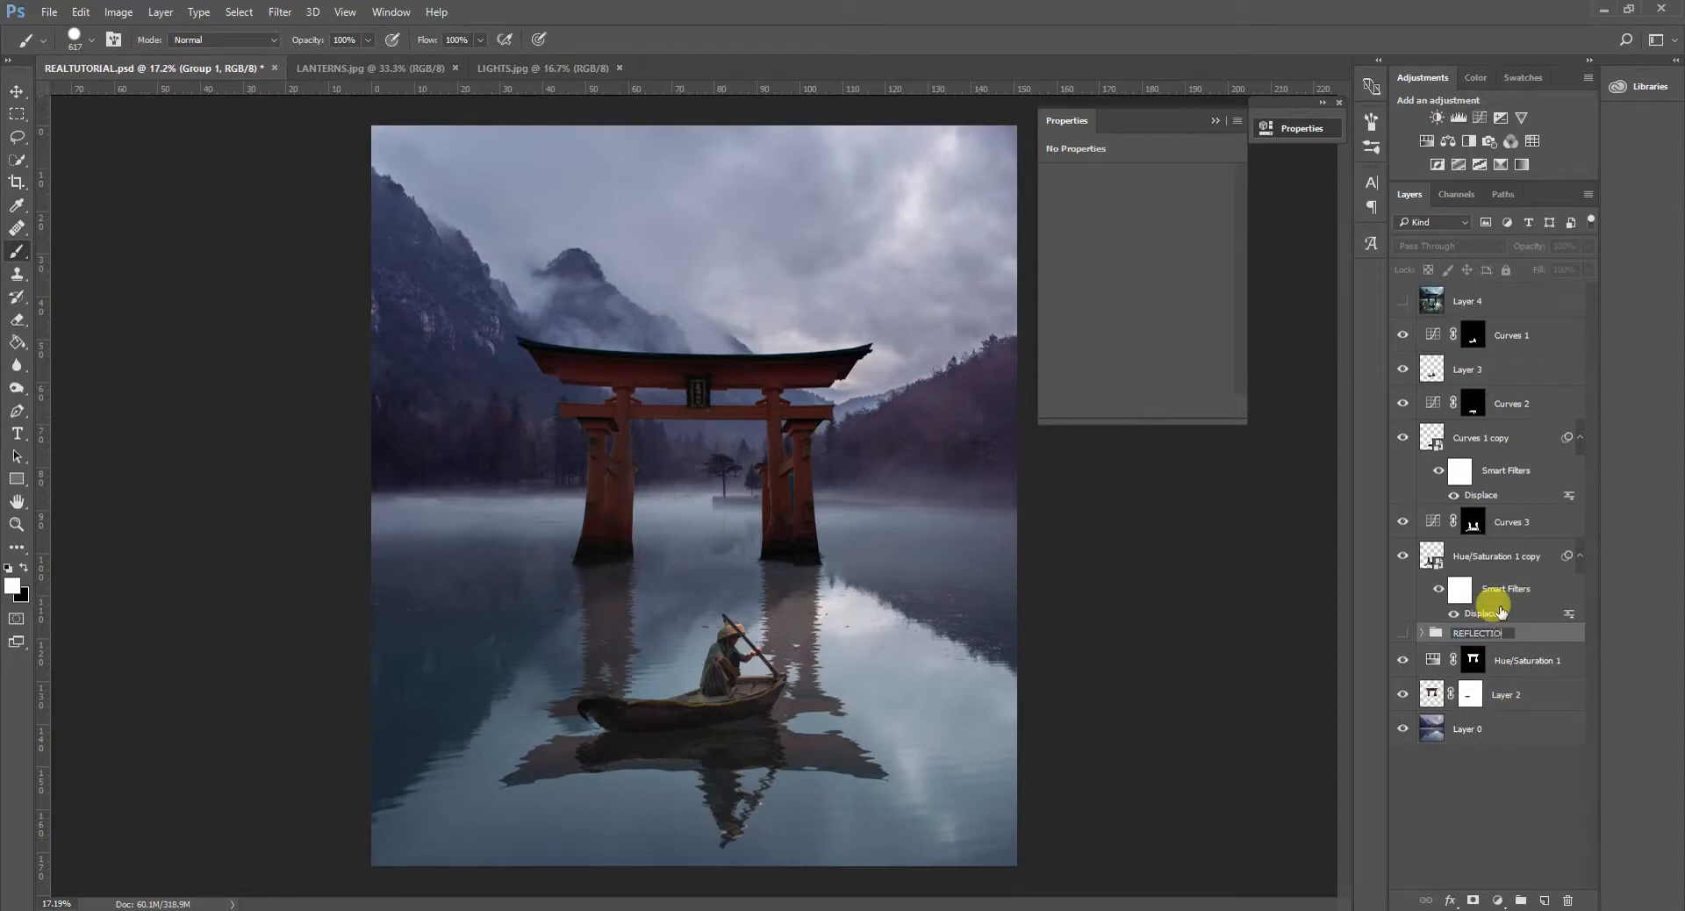
{"action": "key", "text": "Return"}
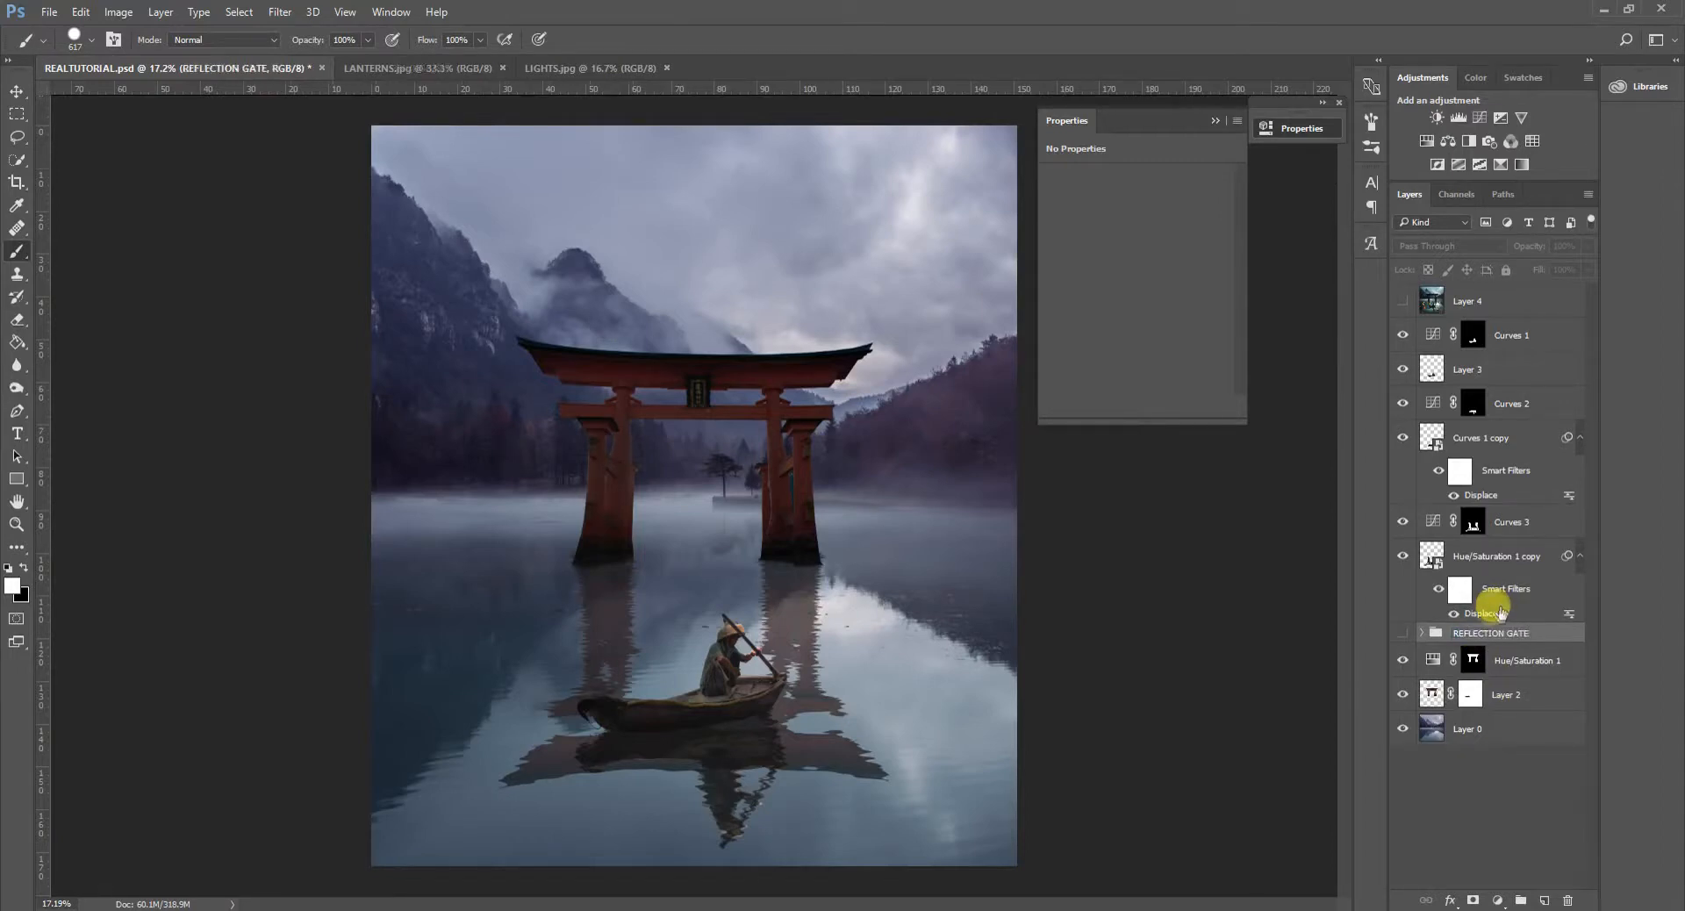
- Combine the original gate reflection and Curves 3 into one smart object and rasterize it
{"action": "left_click", "coordinate": [1506, 556]}
{"action": "left_click", "coordinate": [1510, 521], "text": "ctrl"}
{"action": "right_click", "coordinate": [1513, 521]}
{"action": "left_click", "coordinate": [1444, 324]}
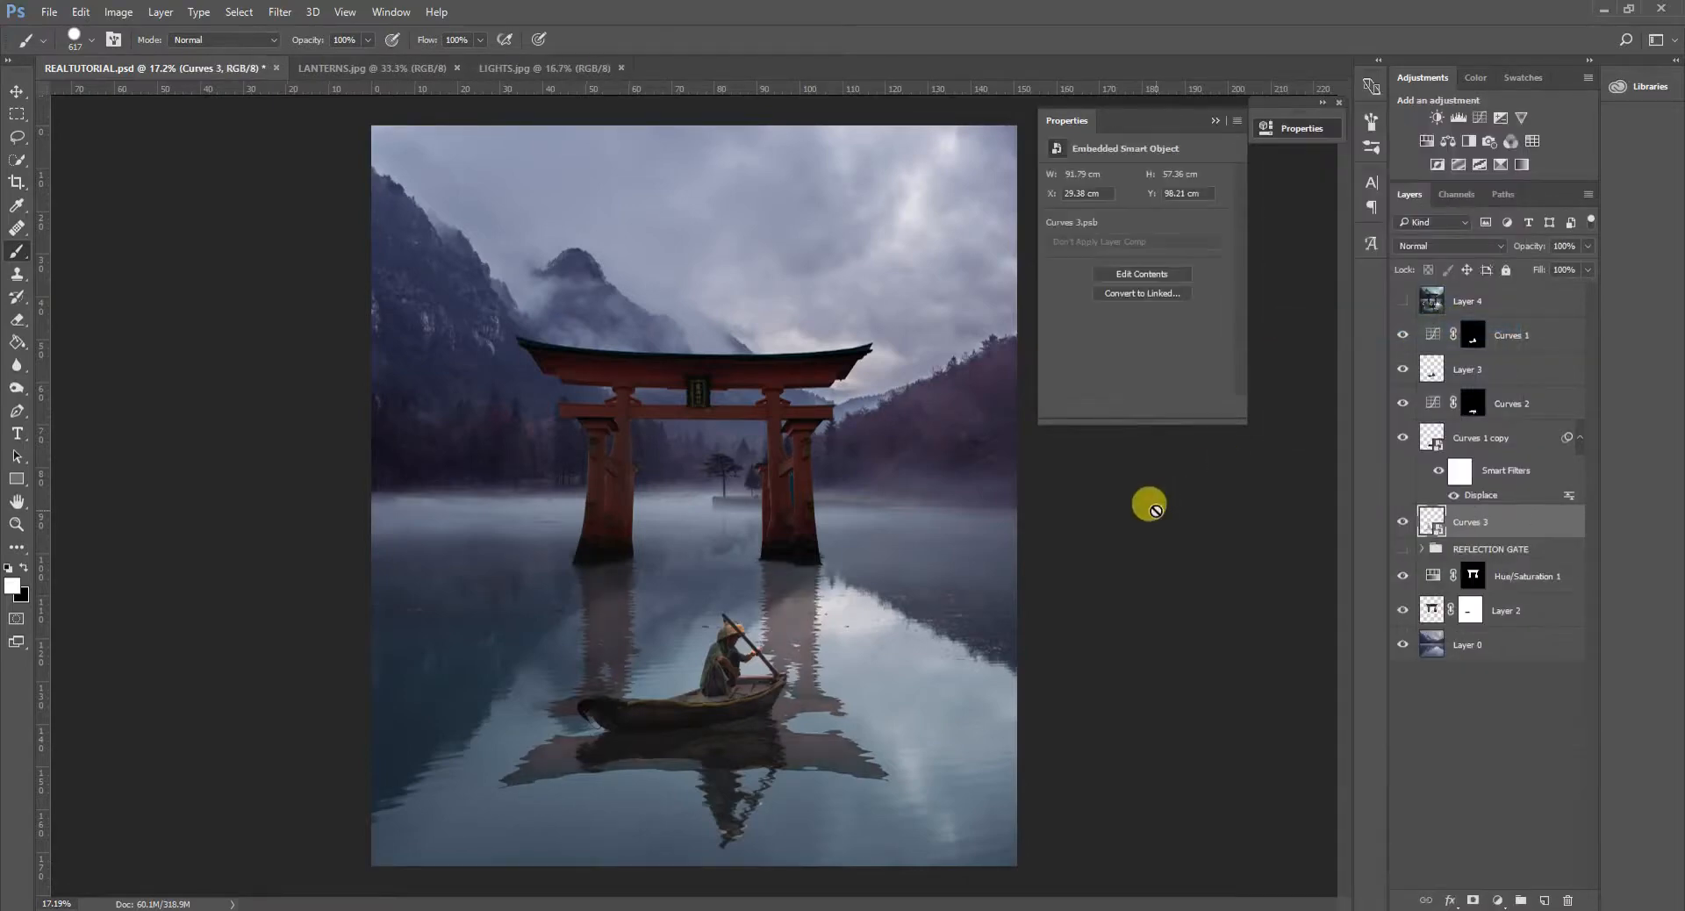
{"action": "left_click", "coordinate": [812, 598]}
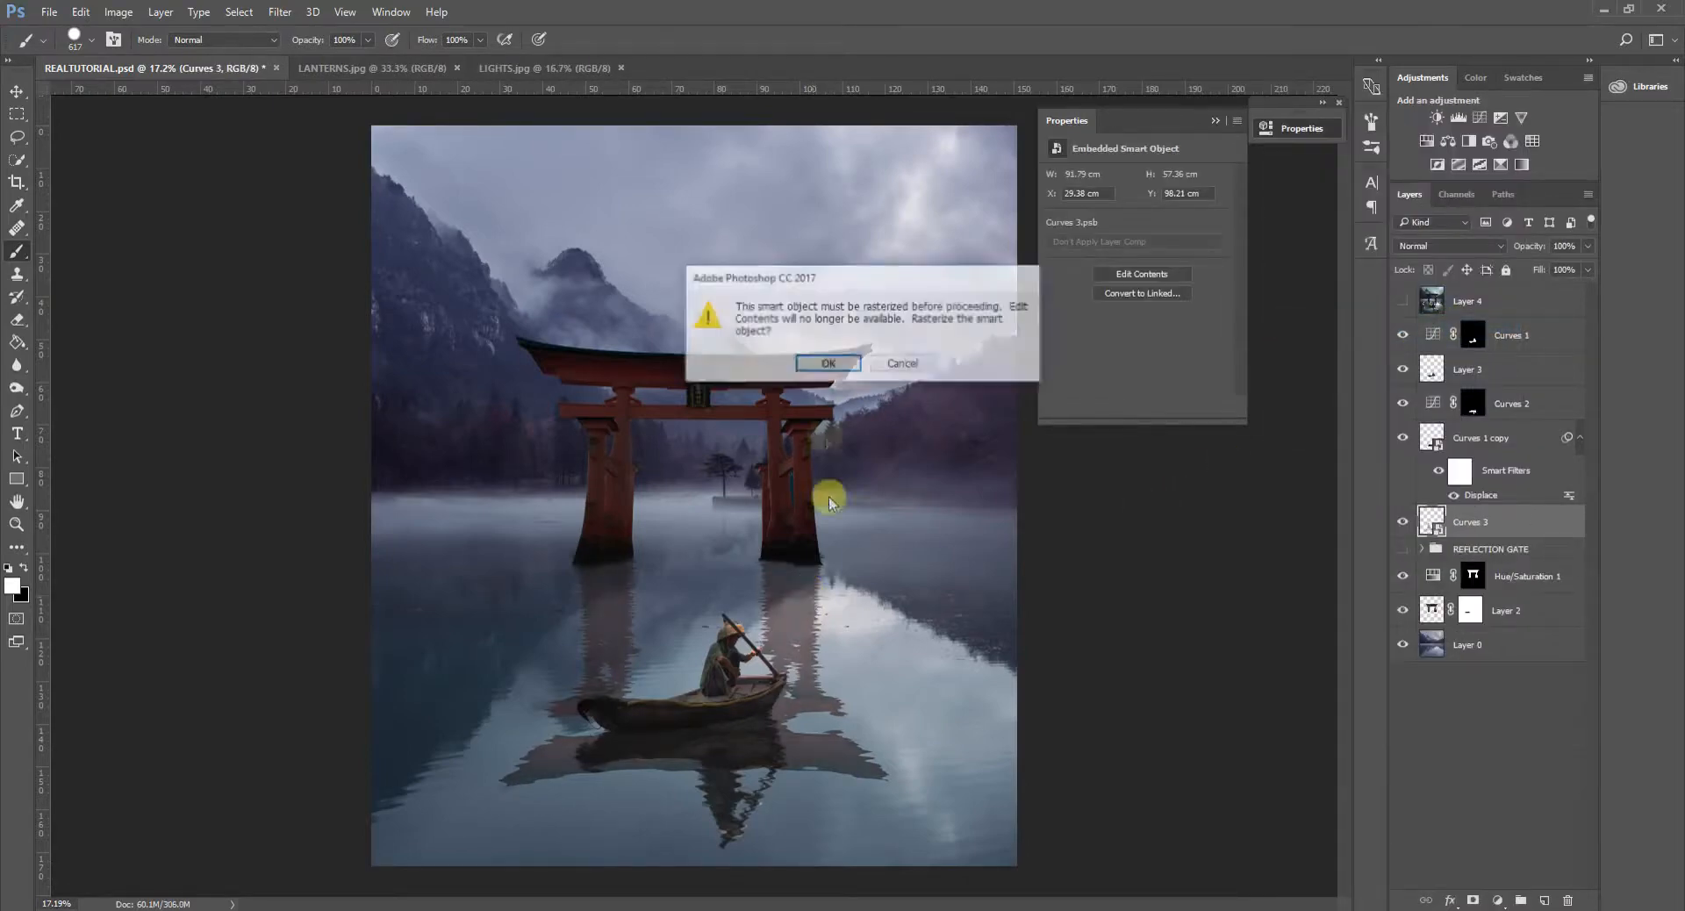
{"action": "left_click", "coordinate": [809, 365]}
{"action": "key", "text": "ctrl+minus"}
{"action": "scroll", "coordinate": [907, 689], "scroll_direction": "down", "scroll_amount": 1}
{"action": "scroll", "coordinate": [904, 691], "scroll_direction": "up", "scroll_amount": 2}
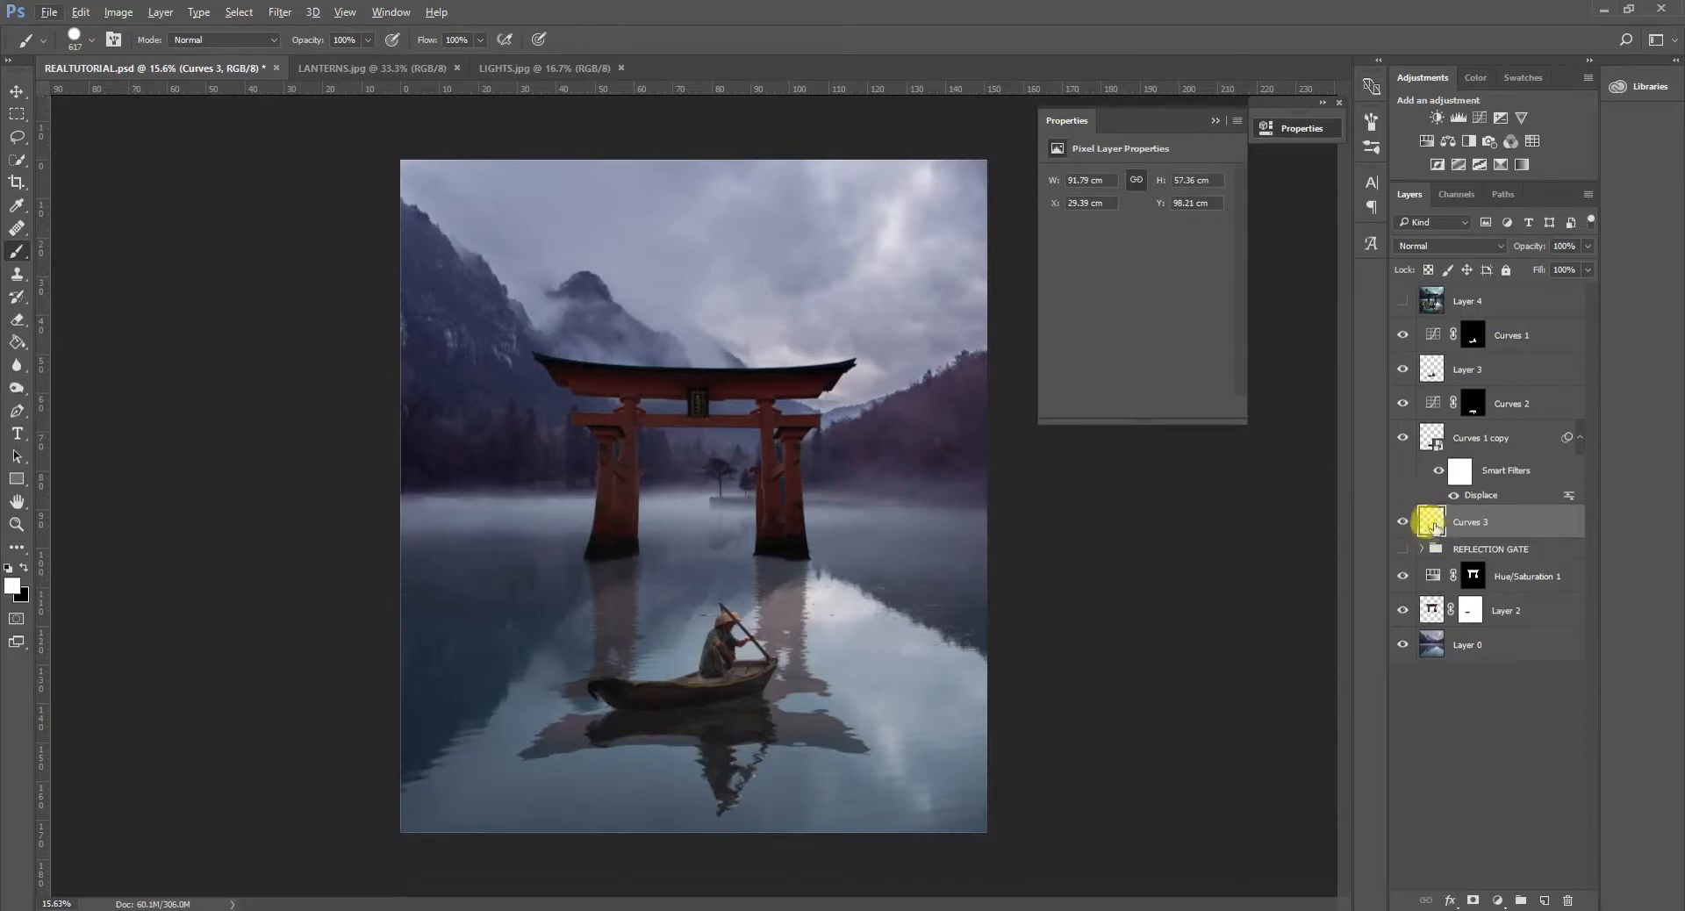
- Add a white layer mask to the merged gate reflection and set up a black brush with 25% flow
{"action": "left_click", "coordinate": [1423, 549]}
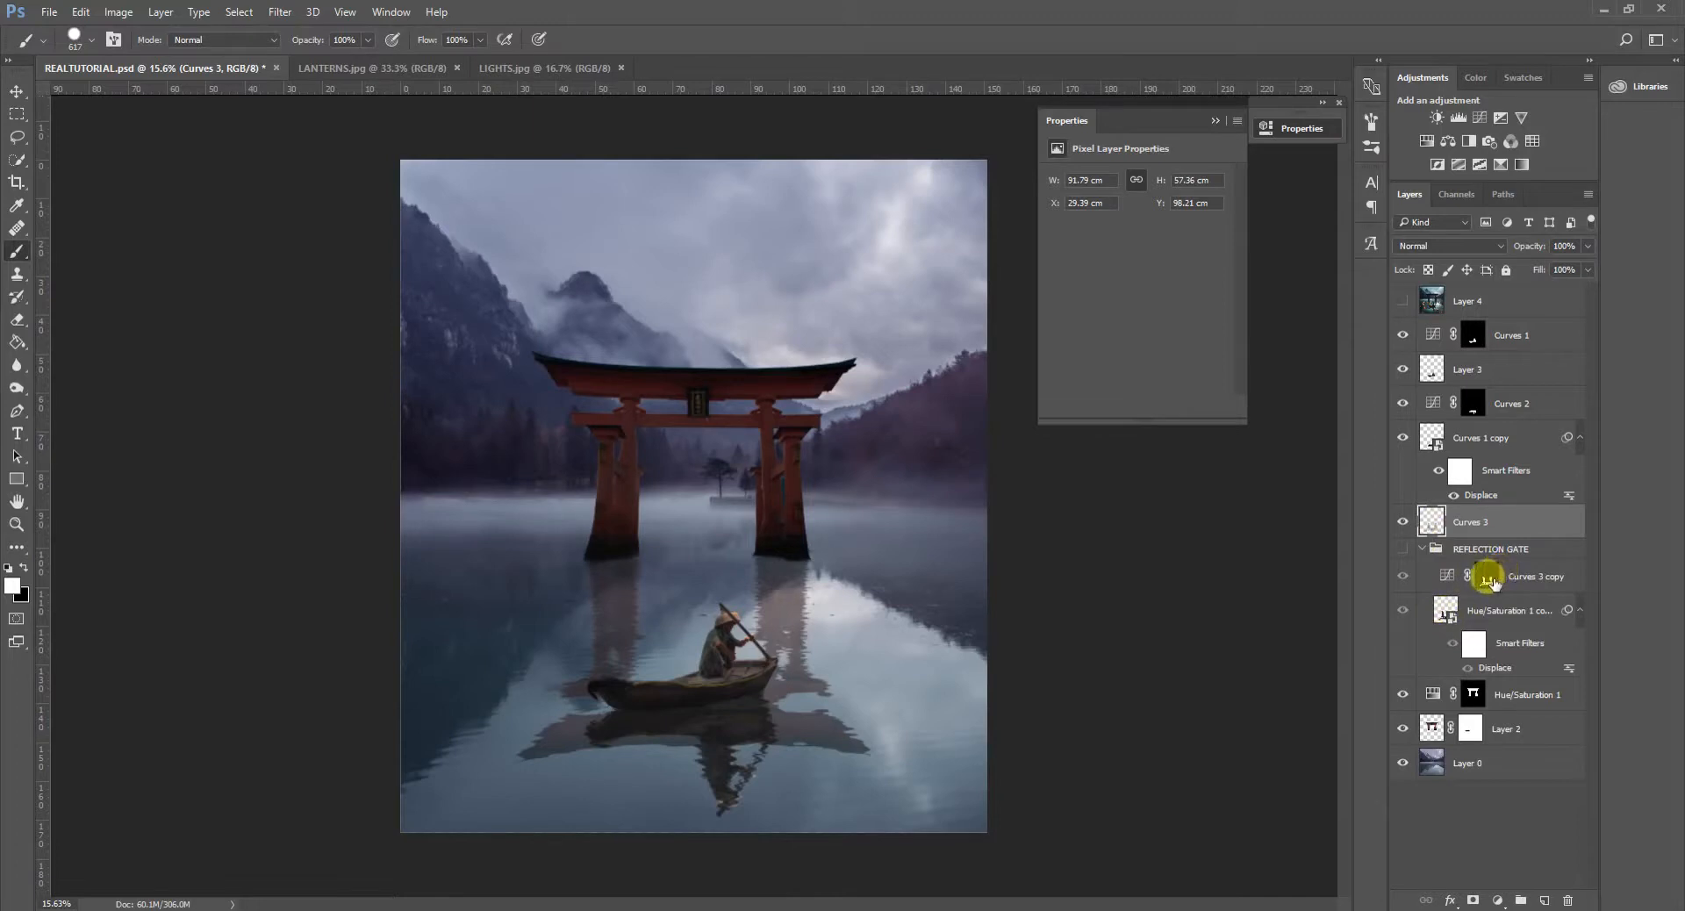
{"action": "left_click", "coordinate": [1422, 550]}
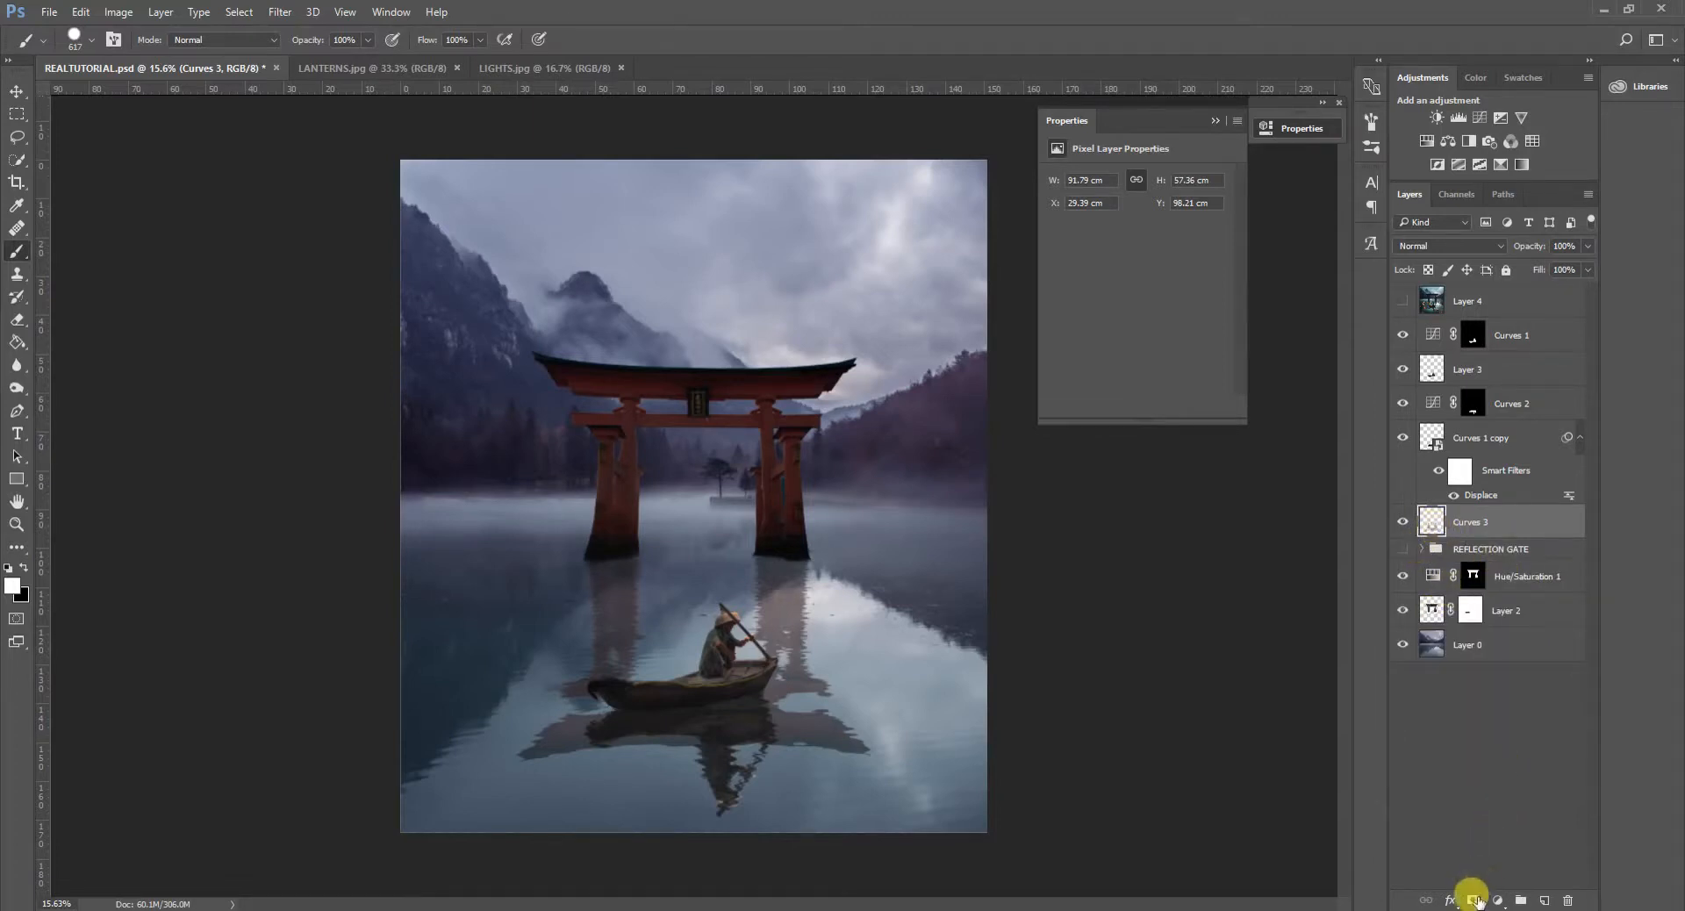
{"action": "left_click", "coordinate": [1472, 899]}
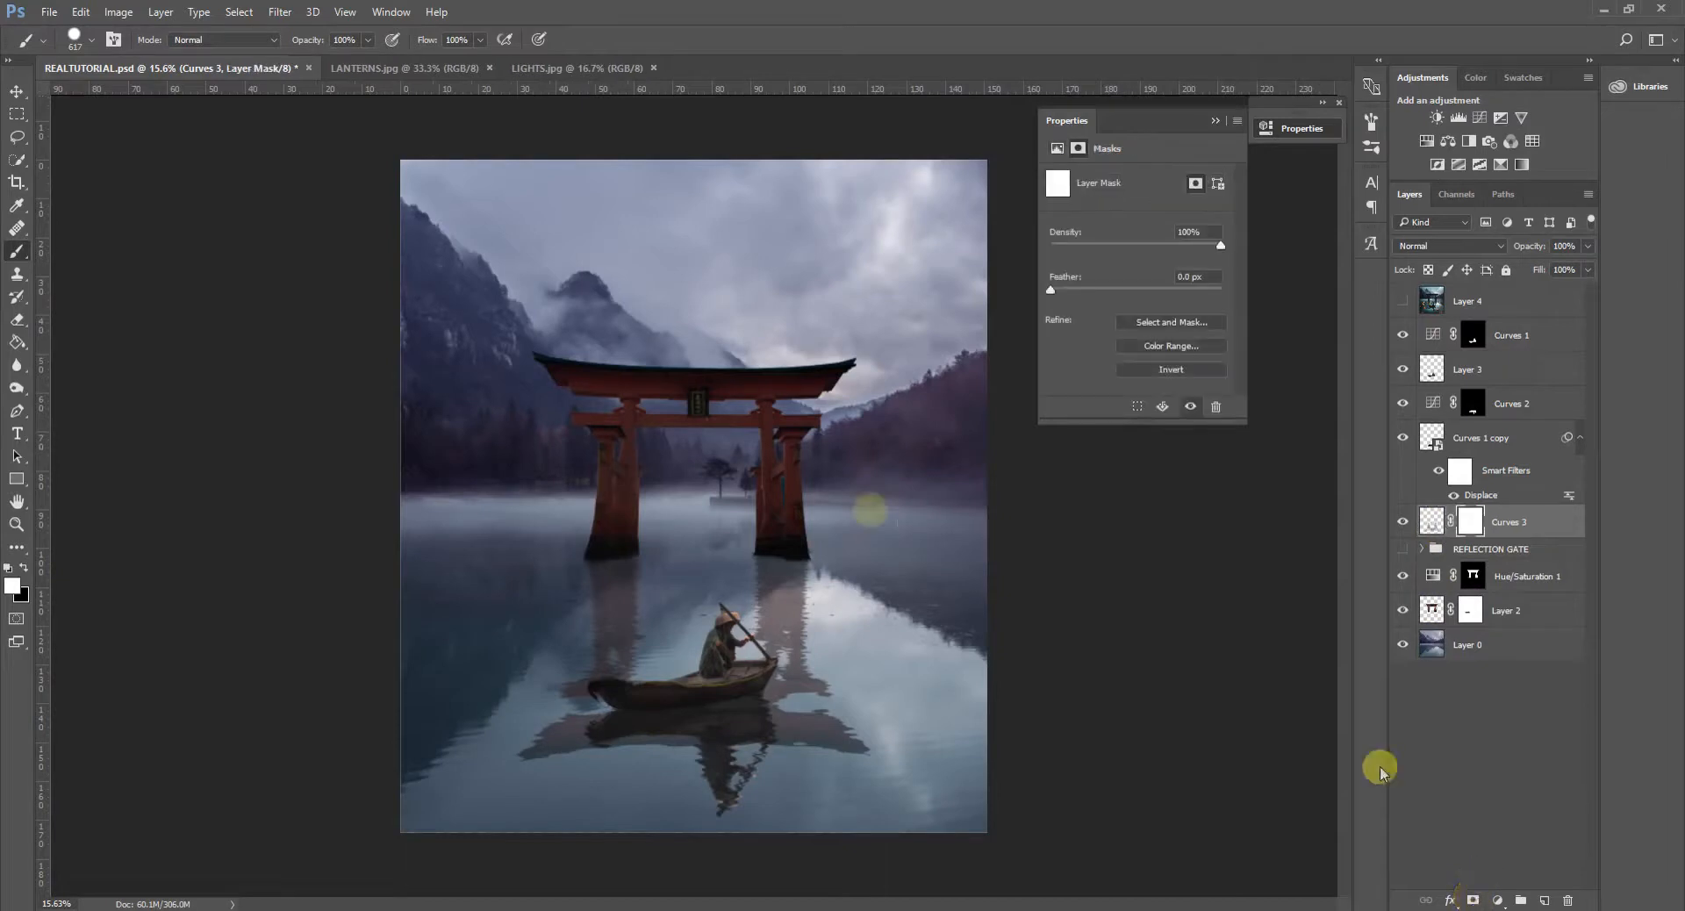
{"action": "left_click", "coordinate": [25, 573]}
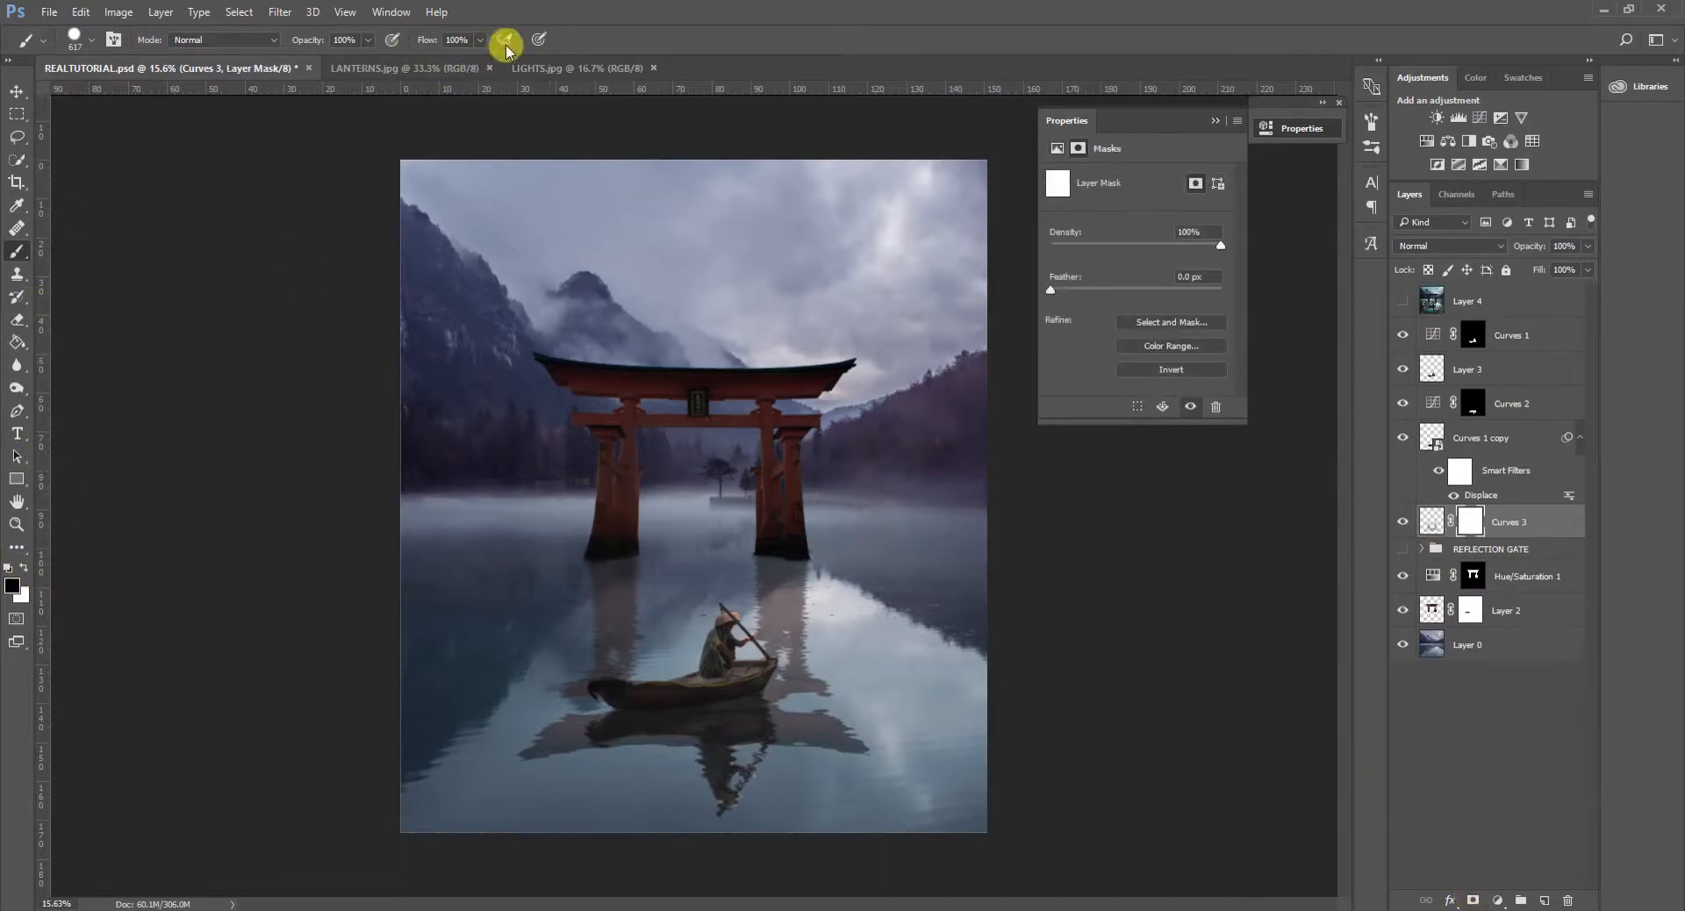
{"action": "left_click_drag", "start_coordinate": [481, 41], "coordinate": [448, 66]}
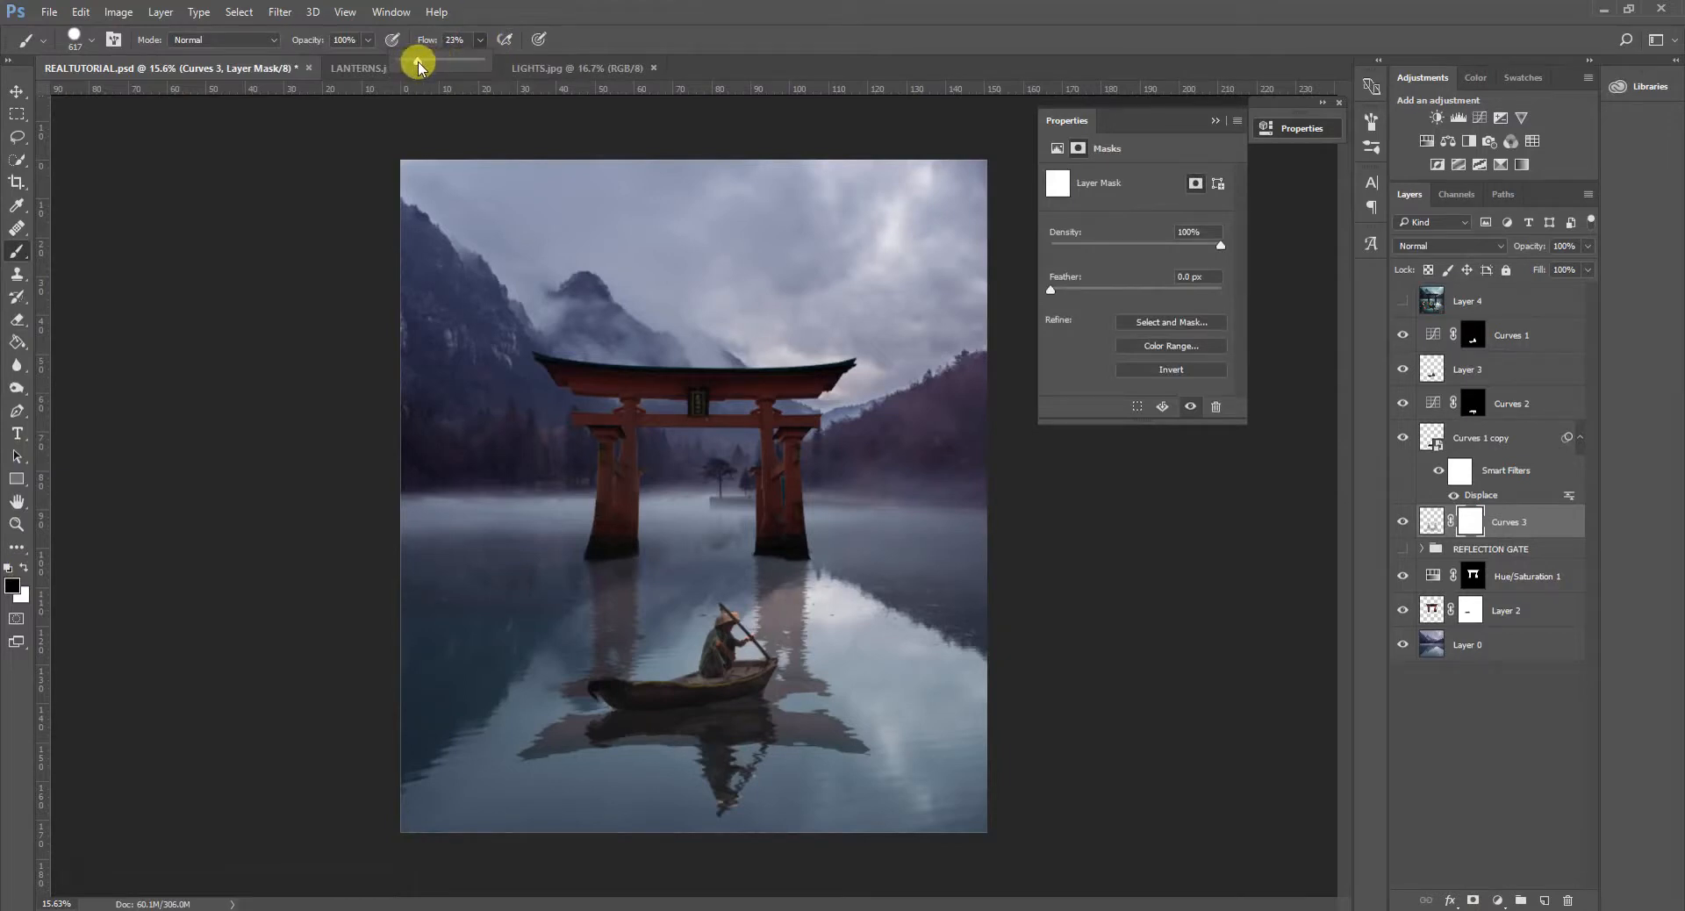
- Fade the lower part of the gate reflection around the boat with large, soft black brush strokes on its mask
{"action": "left_click_drag", "start_coordinate": [760, 687], "coordinate": [626, 1]}
{"action": "left_click_drag", "start_coordinate": [666, 709], "coordinate": [680, 718]}
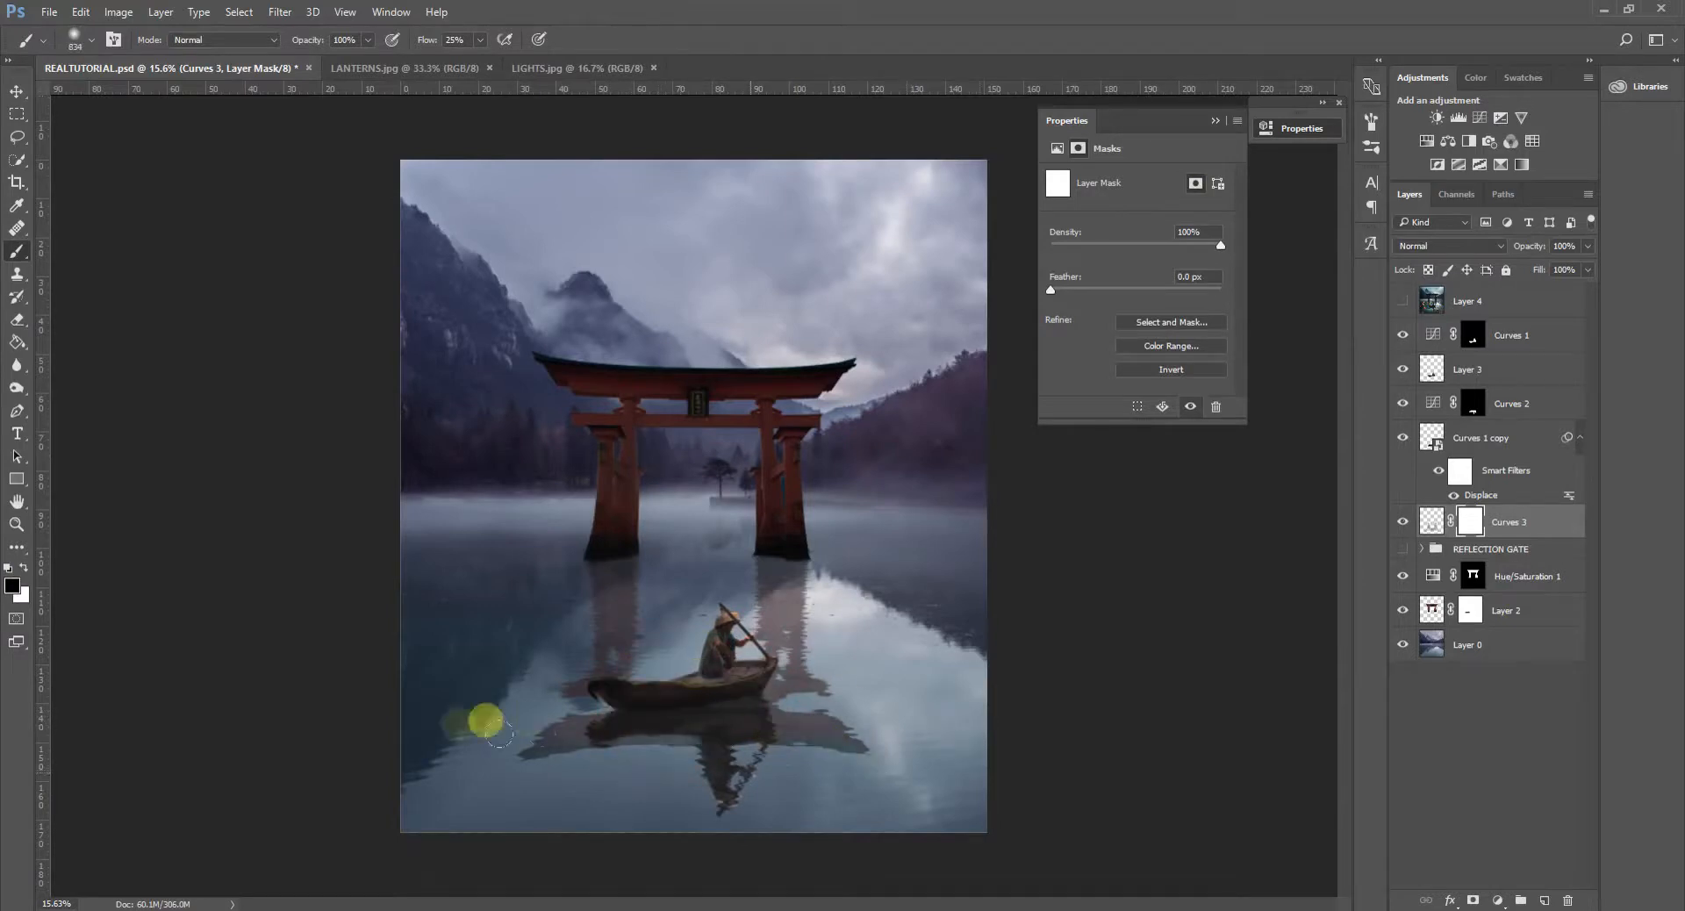
{"action": "key", "text": "ctrl+z"}
{"action": "left_click_drag", "start_coordinate": [777, 713], "coordinate": [902, 748]}
{"action": "left_click_drag", "start_coordinate": [837, 701], "coordinate": [759, 700]}
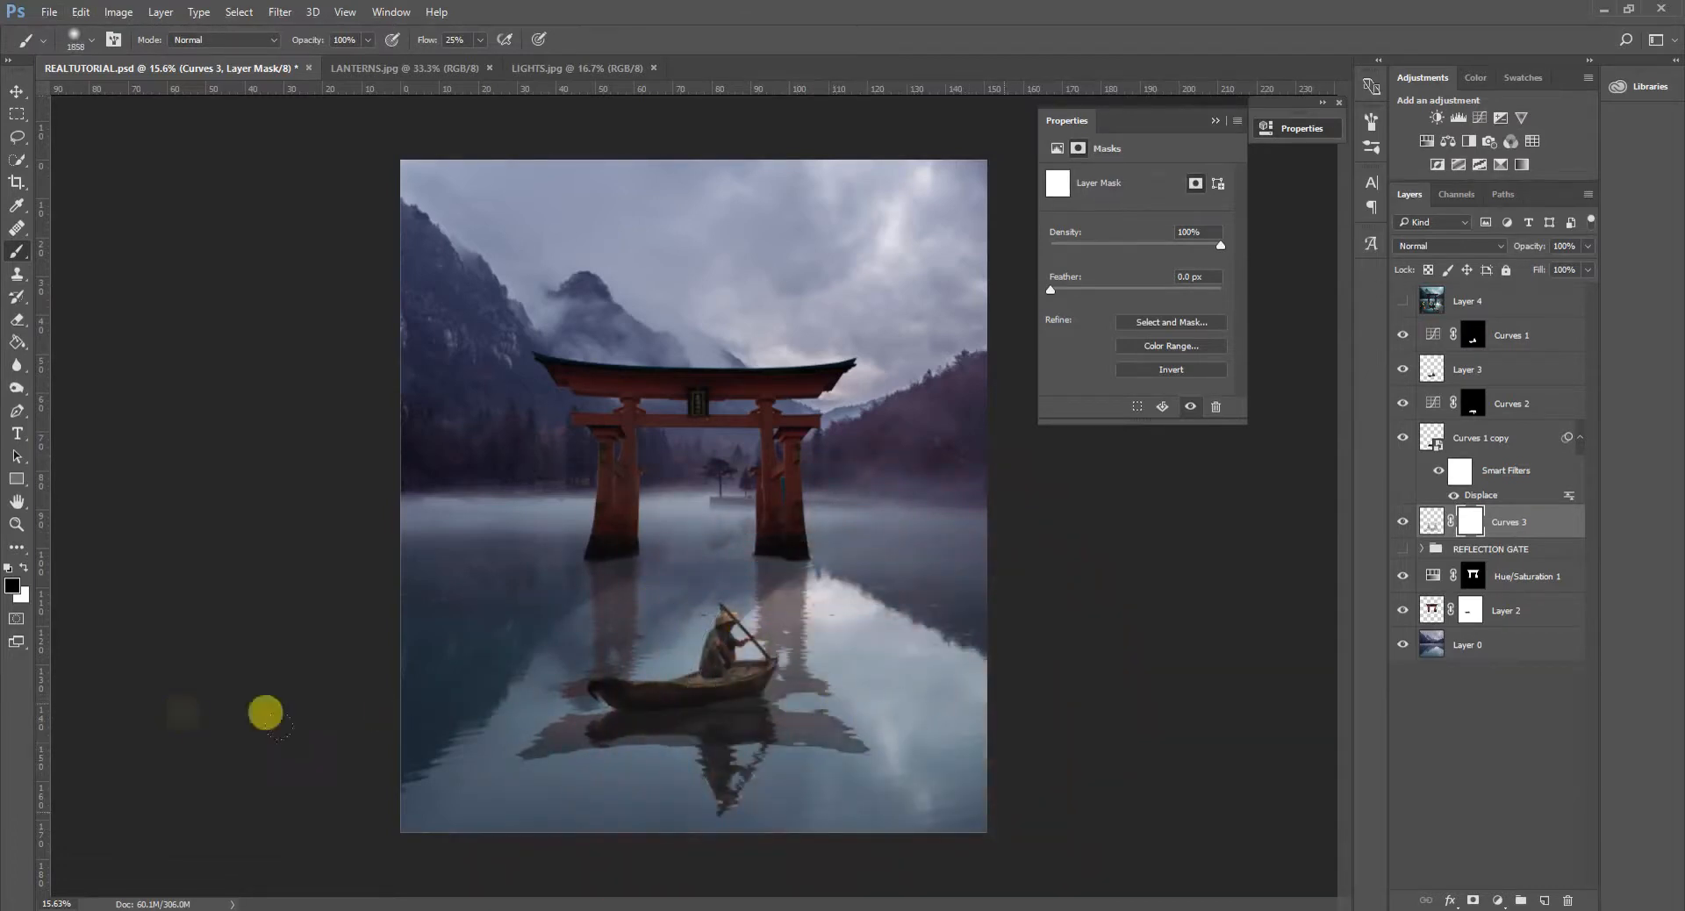
{"action": "left_click_drag", "start_coordinate": [598, 739], "coordinate": [686, 790]}
{"action": "left_click_drag", "start_coordinate": [788, 718], "coordinate": [715, 717]}
{"action": "mouse_move", "coordinate": [825, 653]}
{"action": "left_mouse_down"}
{"action": "mouse_move", "coordinate": [534, 603]}
{"action": "mouse_move", "coordinate": [558, 612]}
{"action": "mouse_move", "coordinate": [403, 630]}
{"action": "mouse_move", "coordinate": [545, 589]}
{"action": "mouse_move", "coordinate": [445, 522]}
{"action": "mouse_move", "coordinate": [613, 628]}
{"action": "mouse_move", "coordinate": [627, 610]}
{"action": "mouse_move", "coordinate": [684, 620]}
{"action": "mouse_move", "coordinate": [651, 602]}
{"action": "mouse_move", "coordinate": [704, 583]}
{"action": "mouse_move", "coordinate": [796, 668]}
{"action": "mouse_move", "coordinate": [718, 691]}
{"action": "mouse_move", "coordinate": [665, 635]}
{"action": "mouse_move", "coordinate": [625, 643]}
{"action": "mouse_move", "coordinate": [987, 656]}
{"action": "mouse_move", "coordinate": [873, 692]}
{"action": "mouse_move", "coordinate": [895, 702]}
{"action": "mouse_move", "coordinate": [858, 706]}
{"action": "mouse_move", "coordinate": [897, 699]}
{"action": "mouse_move", "coordinate": [768, 761]}
{"action": "mouse_move", "coordinate": [612, 753]}
{"action": "mouse_move", "coordinate": [521, 771]}
{"action": "mouse_move", "coordinate": [639, 778]}
{"action": "mouse_move", "coordinate": [786, 757]}
{"action": "mouse_move", "coordinate": [1027, 773]}
{"action": "mouse_move", "coordinate": [905, 705]}
{"action": "mouse_move", "coordinate": [836, 624]}
{"action": "mouse_move", "coordinate": [847, 559]}
{"action": "mouse_move", "coordinate": [706, 722]}
{"action": "mouse_move", "coordinate": [625, 638]}
{"action": "mouse_move", "coordinate": [288, 552]}
{"action": "left_mouse_up"}
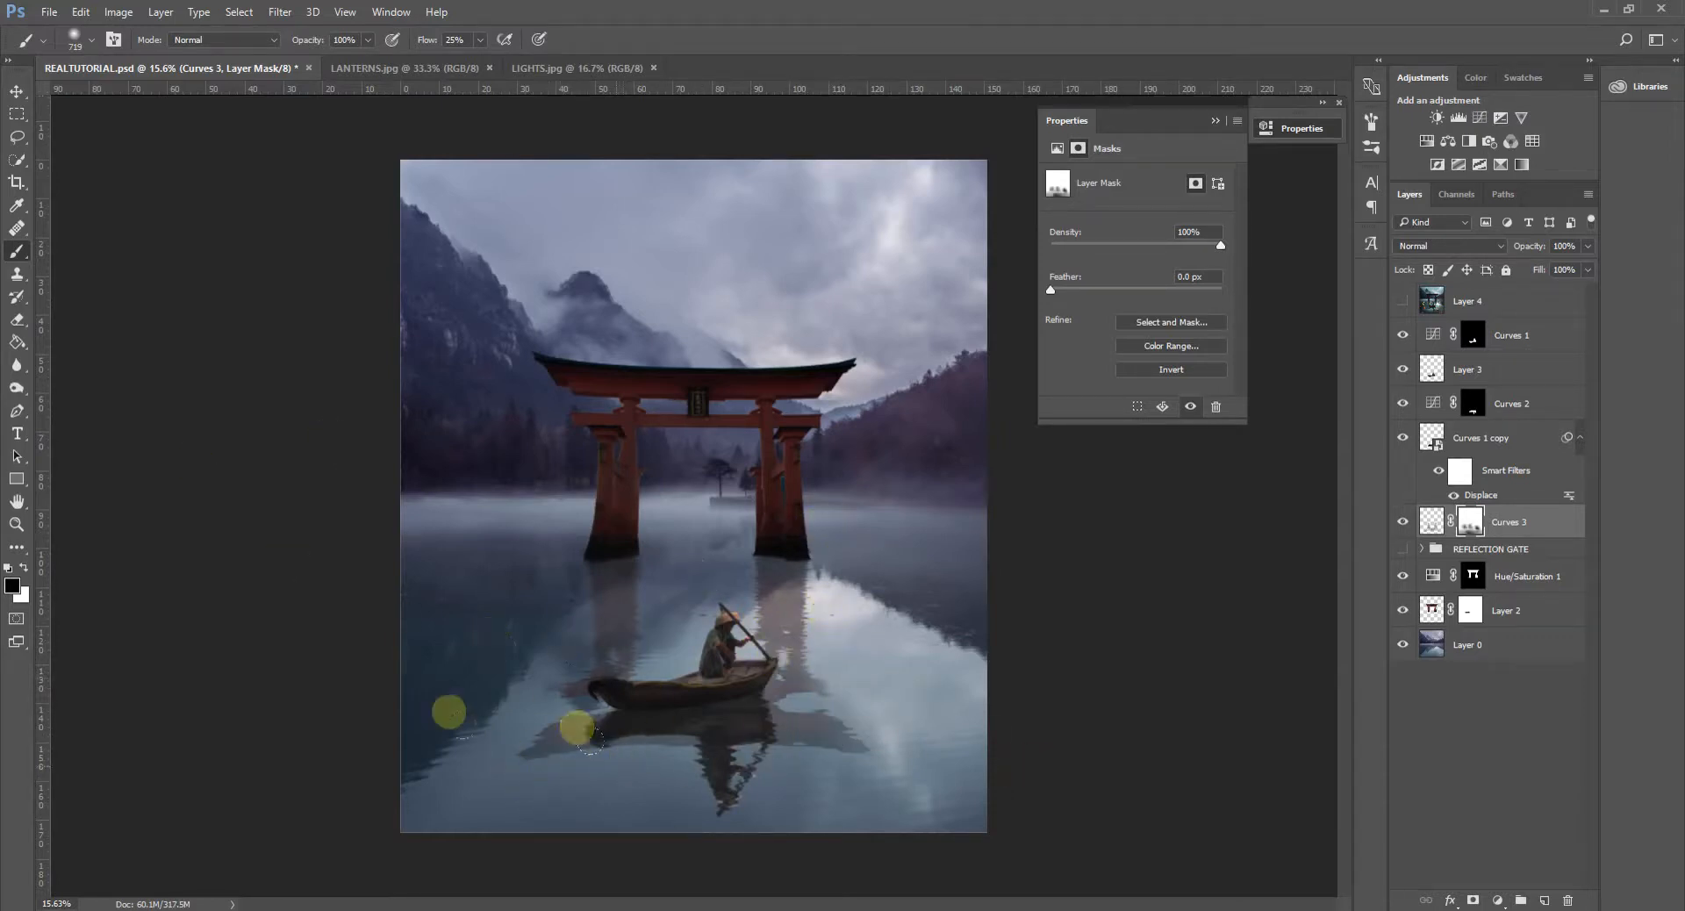
{"action": "scroll", "coordinate": [781, 688], "scroll_direction": "down", "scroll_amount": 3}
{"action": "scroll", "coordinate": [728, 750], "scroll_direction": "up", "scroll_amount": 4}
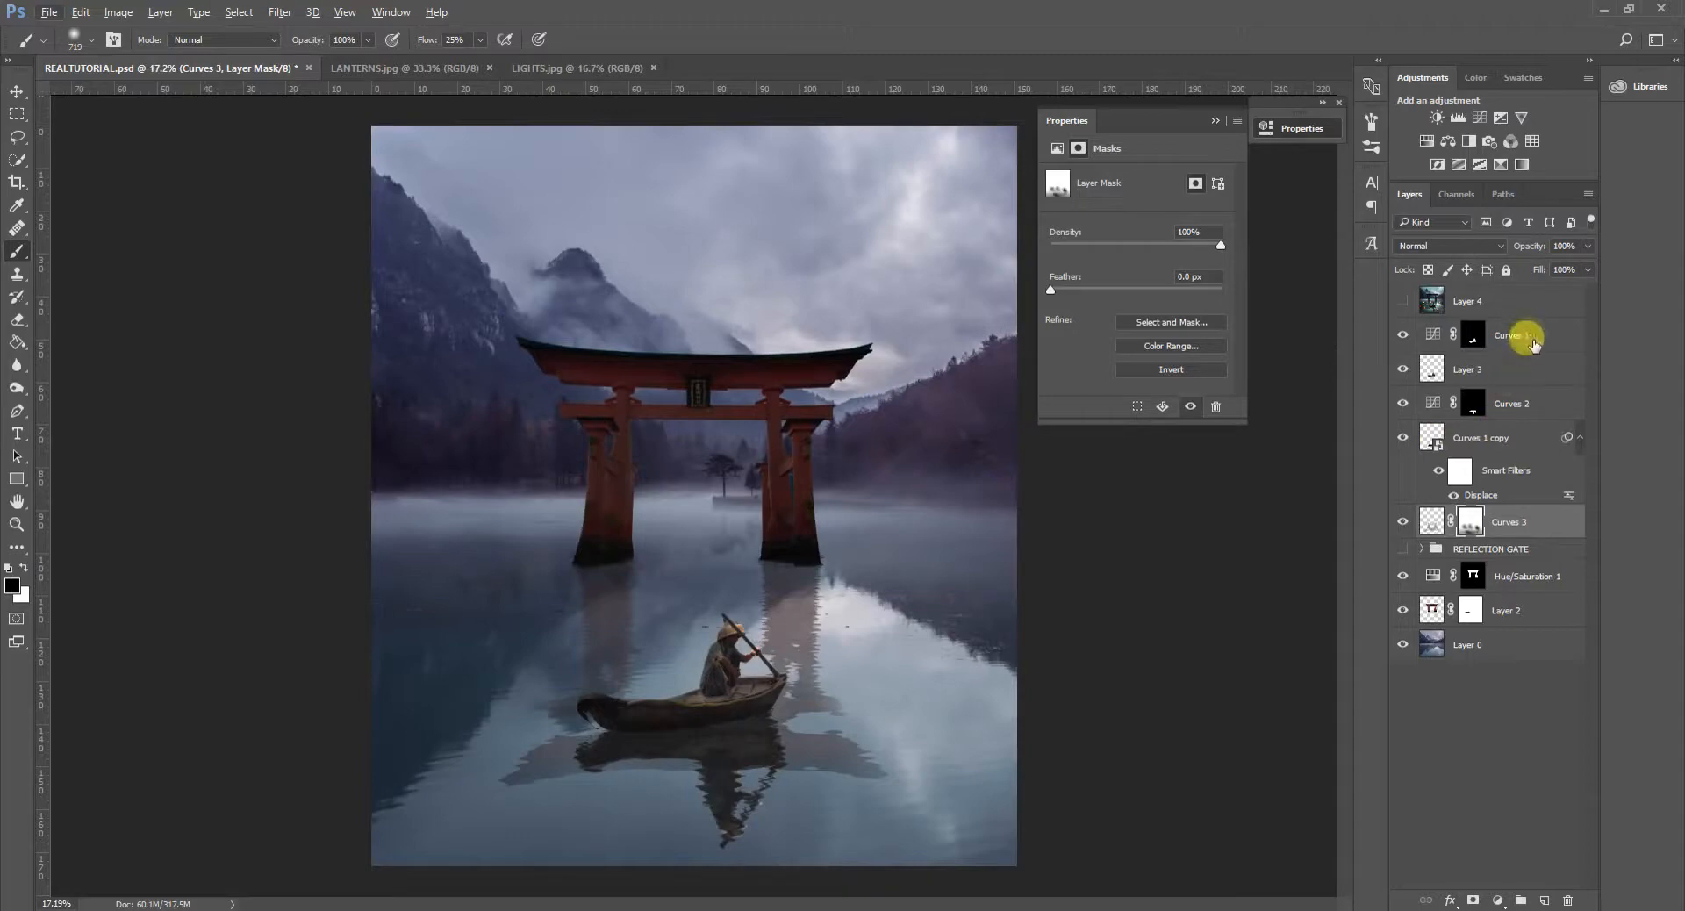
- Duplicate the boat reflection layer together with its Curves 2 adjustment and group the two copies
{"action": "left_click", "coordinate": [1524, 334]}
{"action": "left_click", "coordinate": [1515, 399]}
{"action": "left_click", "coordinate": [1504, 432], "text": "shift"}
{"action": "right_click", "coordinate": [1512, 395]}
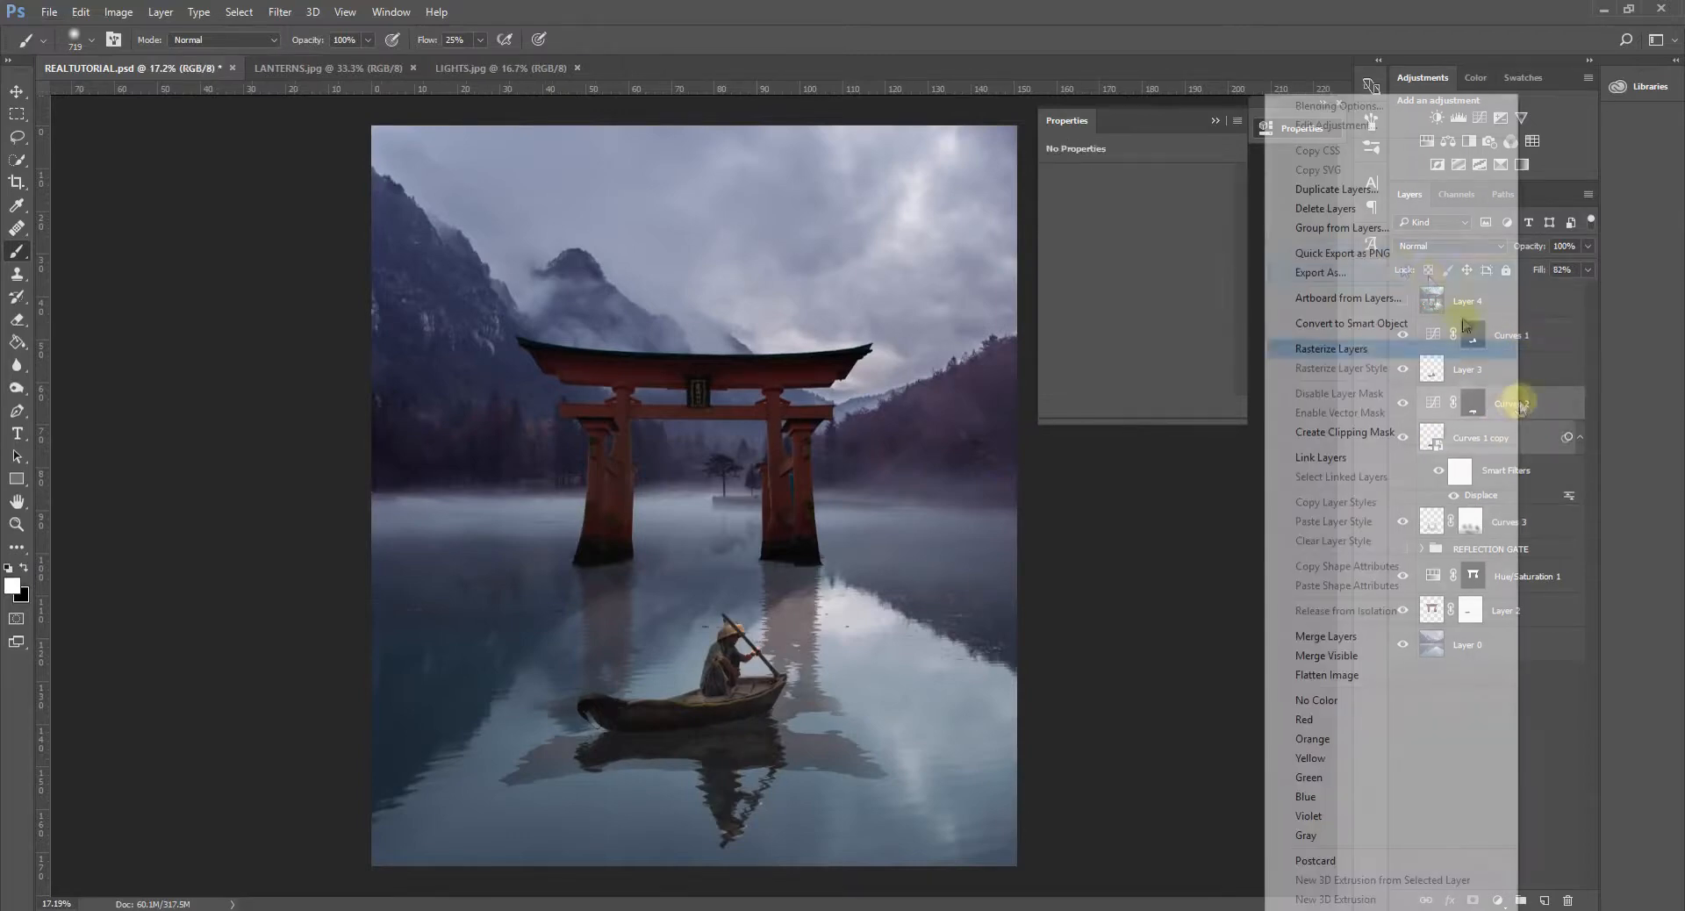
{"action": "left_click", "coordinate": [1361, 189]}
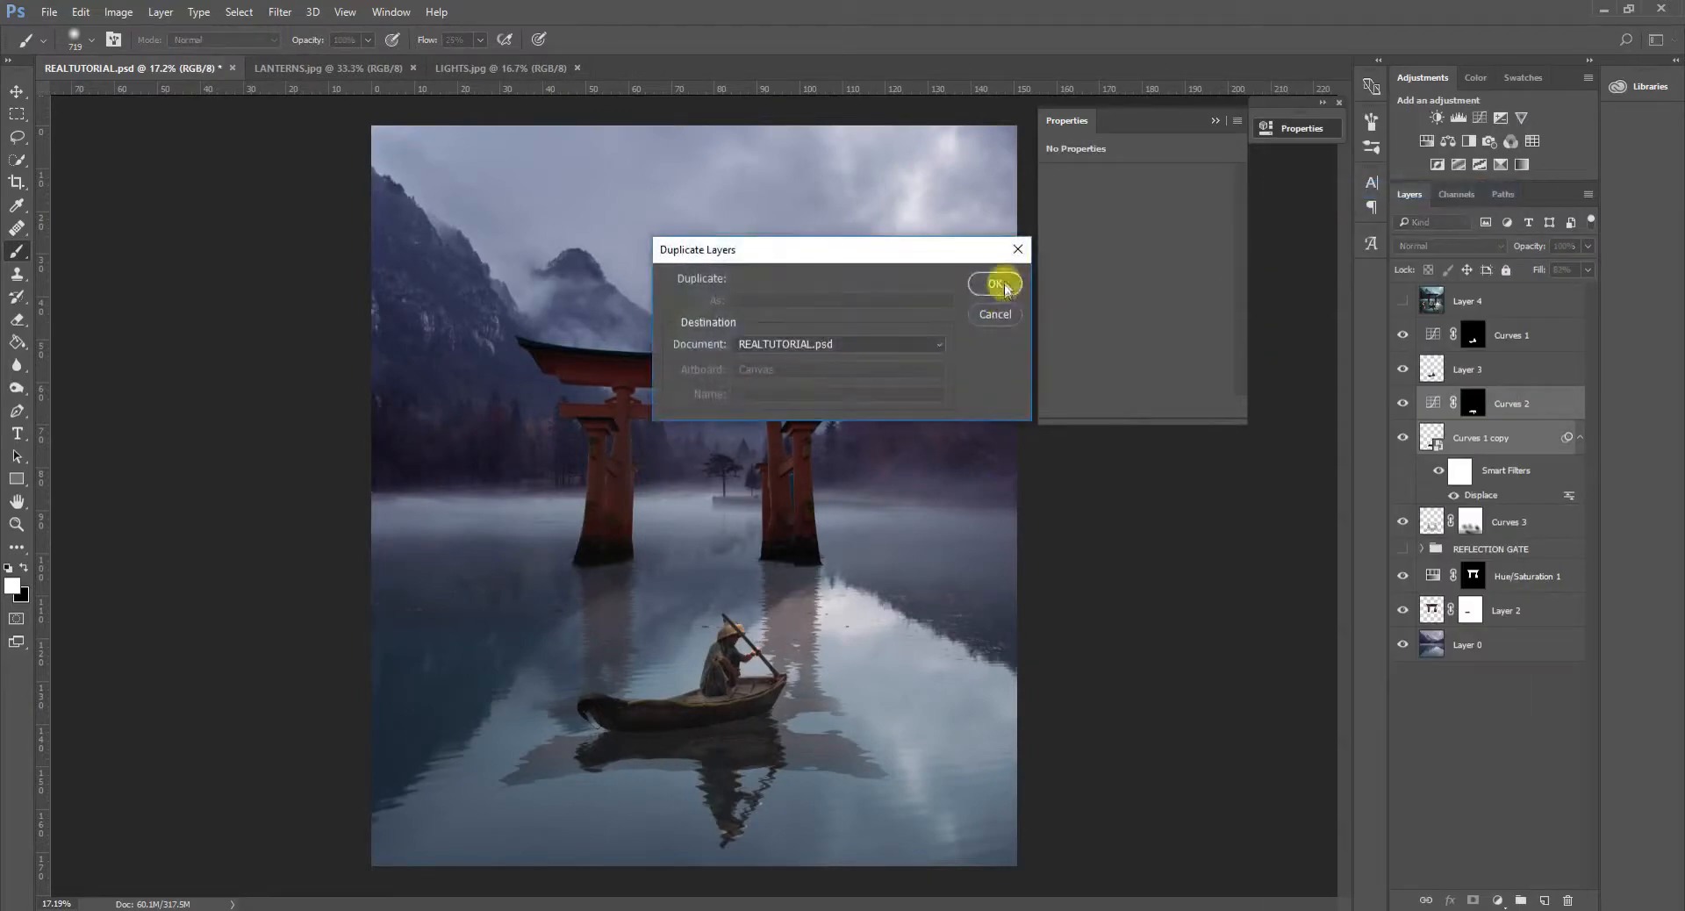
{"action": "left_click", "coordinate": [997, 281]}
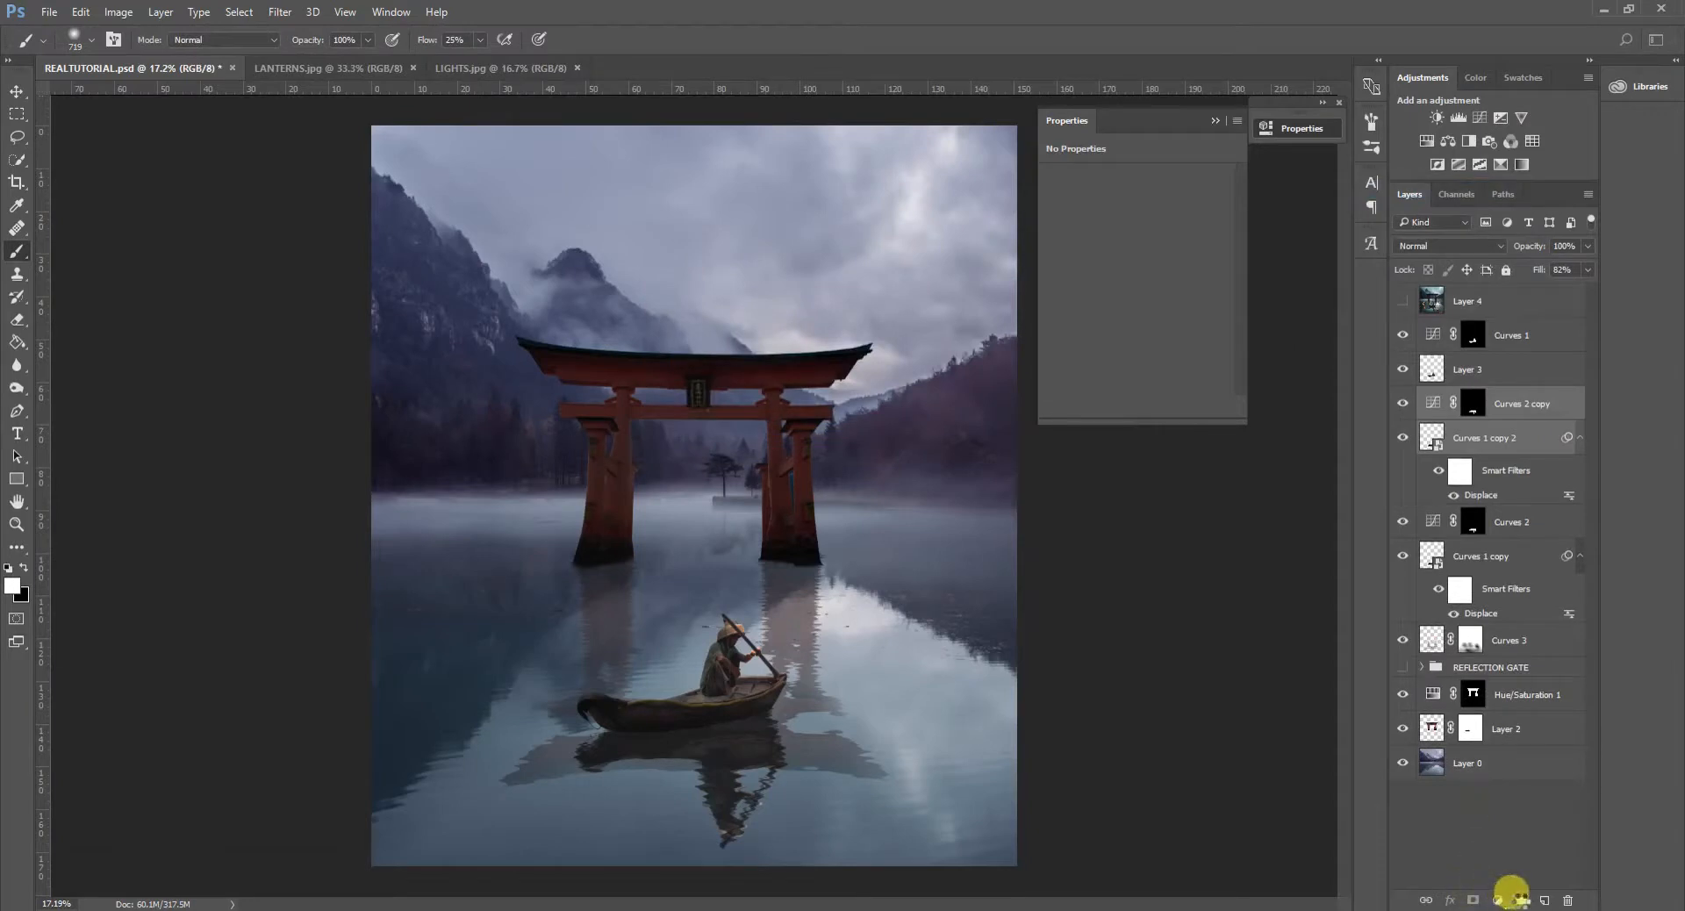
{"action": "left_click", "coordinate": [1518, 897]}
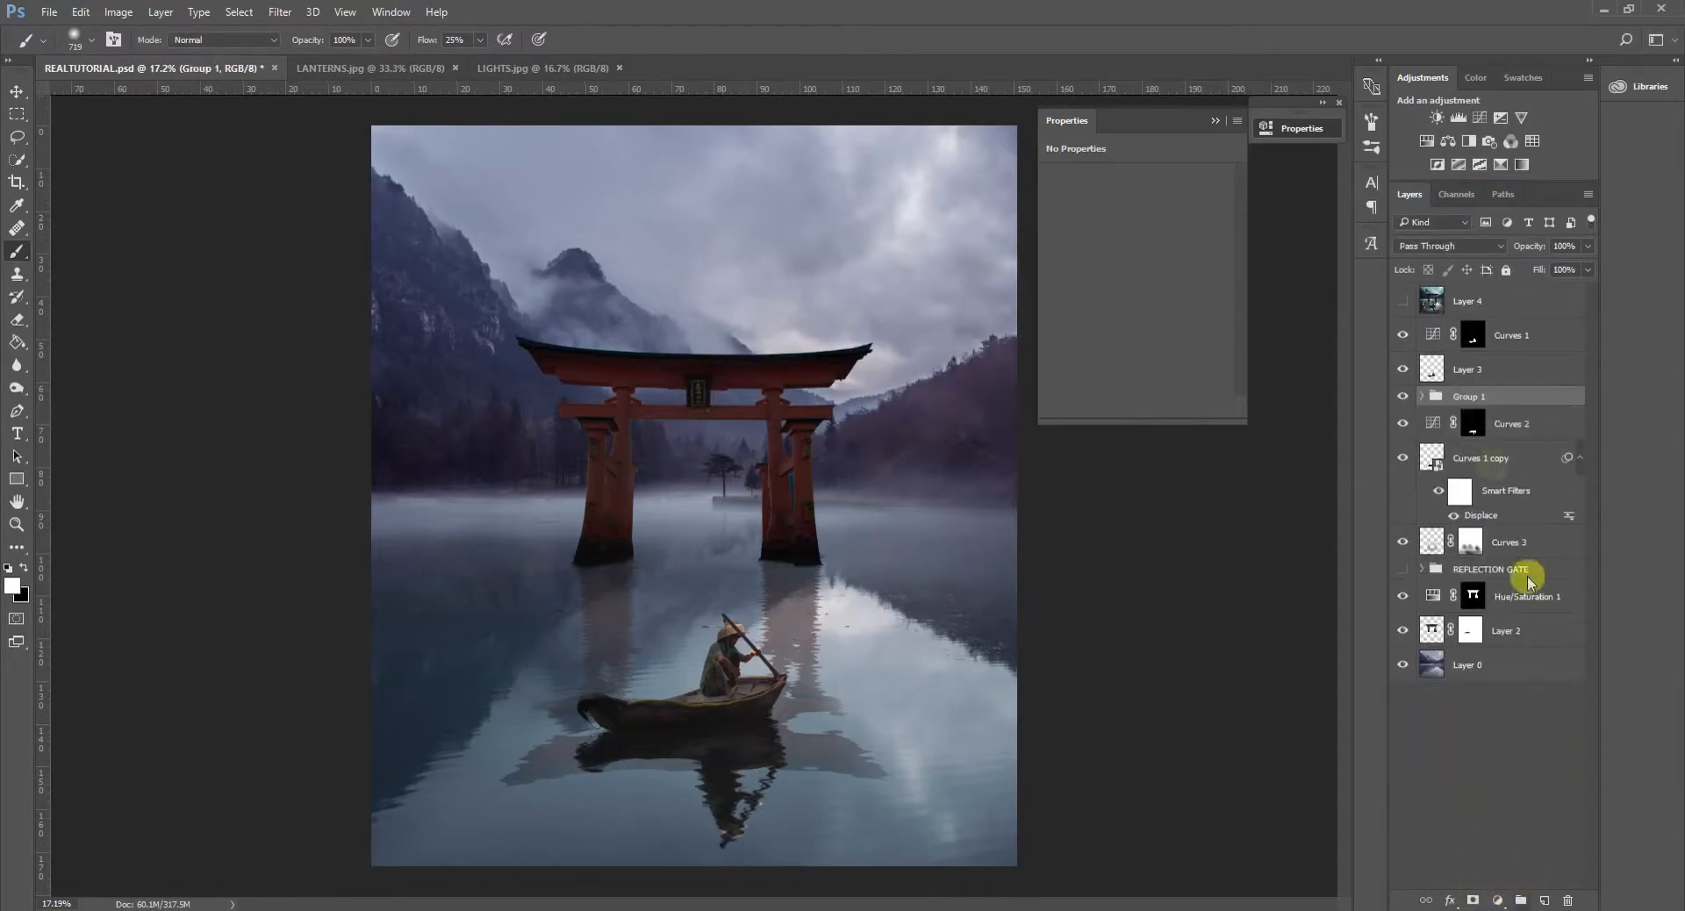
- Hide the boat backup group, rename it REFLECTION BOAT, and move it beneath the boat reflection layer
{"action": "left_click", "coordinate": [1404, 397]}
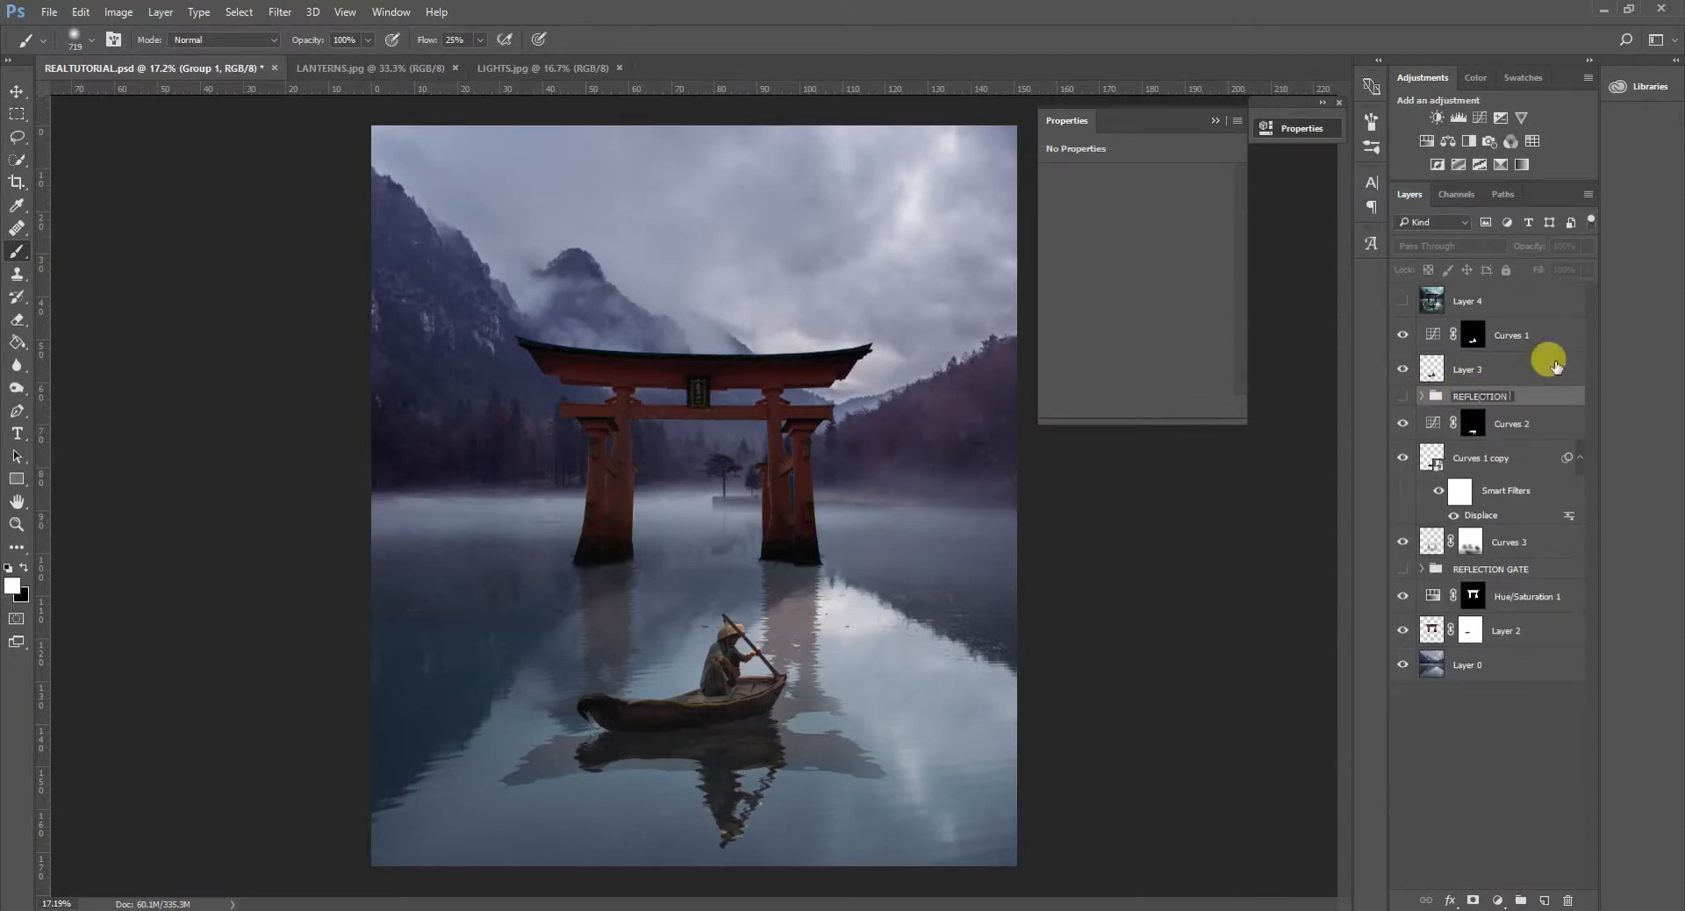
{"action": "type", "text": "T"}
{"action": "key", "text": "Return"}
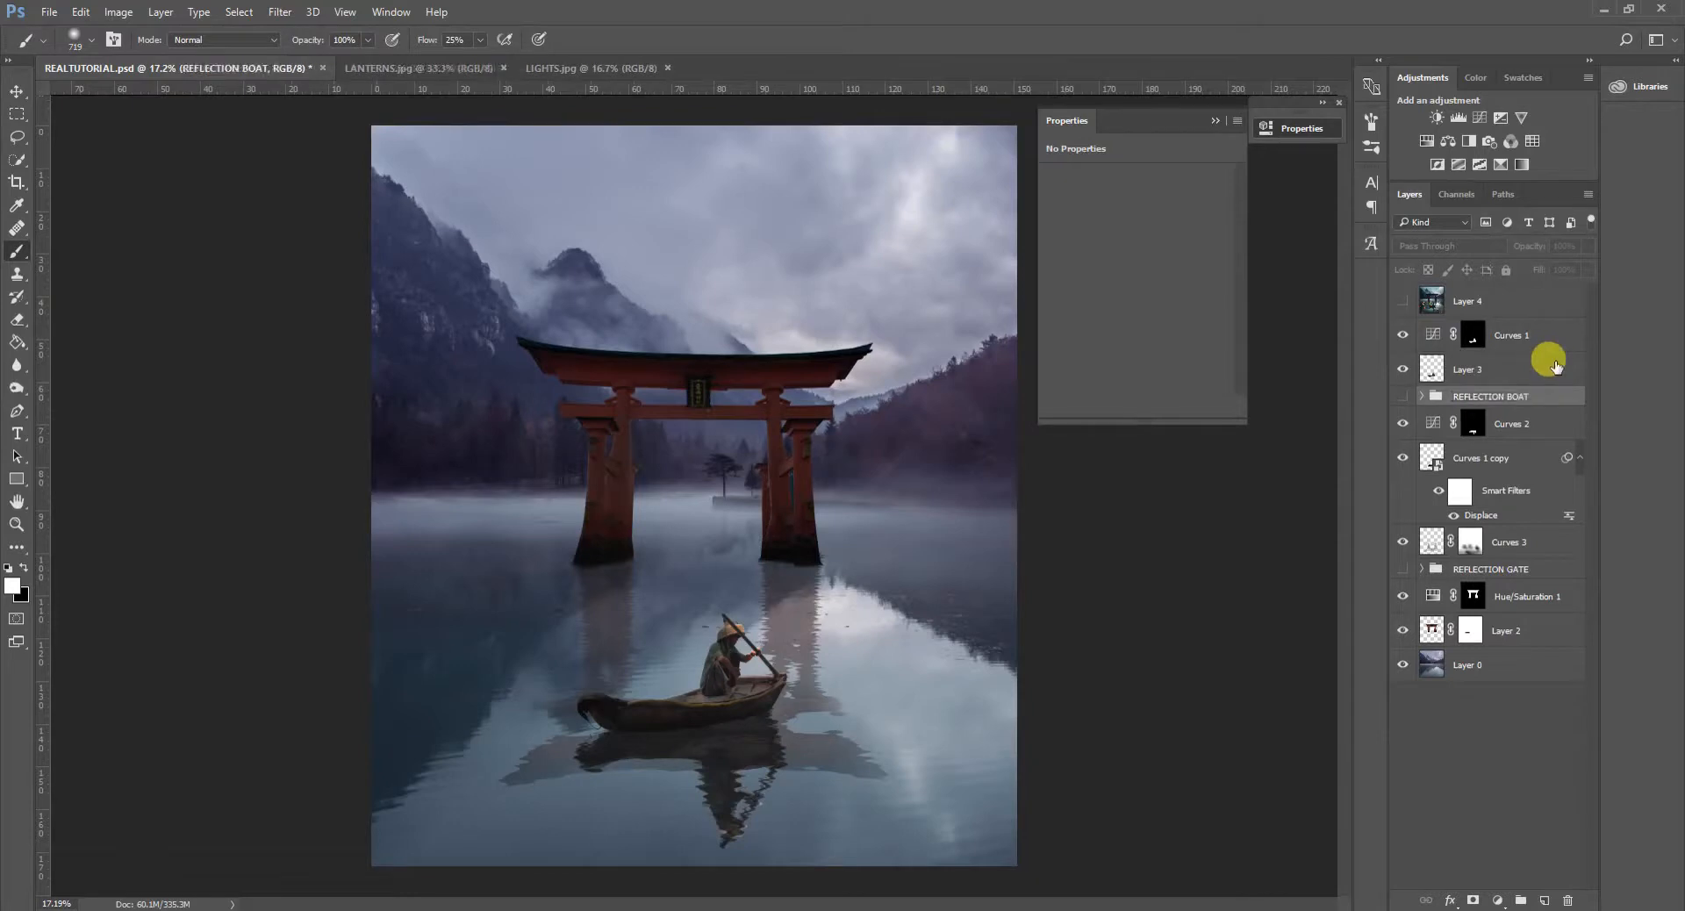
{"action": "left_click_drag", "start_coordinate": [1524, 398], "coordinate": [1537, 469]}
- Merge the original boat reflection and Curves 2 into one rasterized layer through a smart object, and add a layer mask
{"action": "left_click", "coordinate": [1514, 405]}
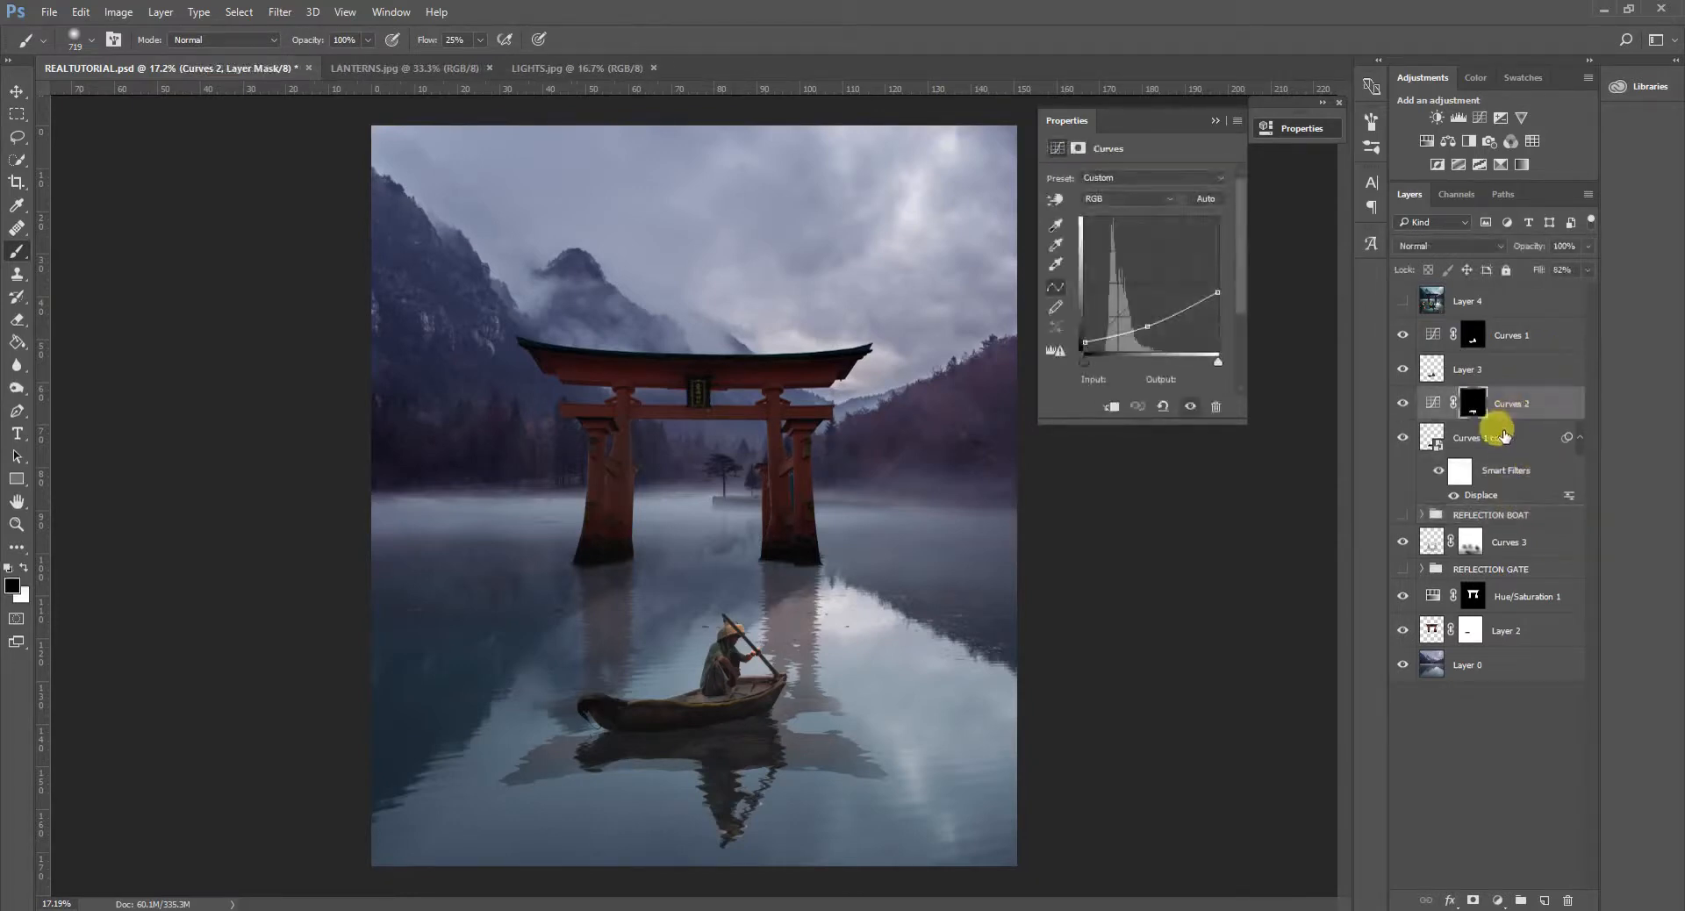
{"action": "left_click", "coordinate": [1502, 437], "text": "ctrl"}
{"action": "right_click", "coordinate": [1520, 404]}
{"action": "left_click", "coordinate": [1373, 323]}
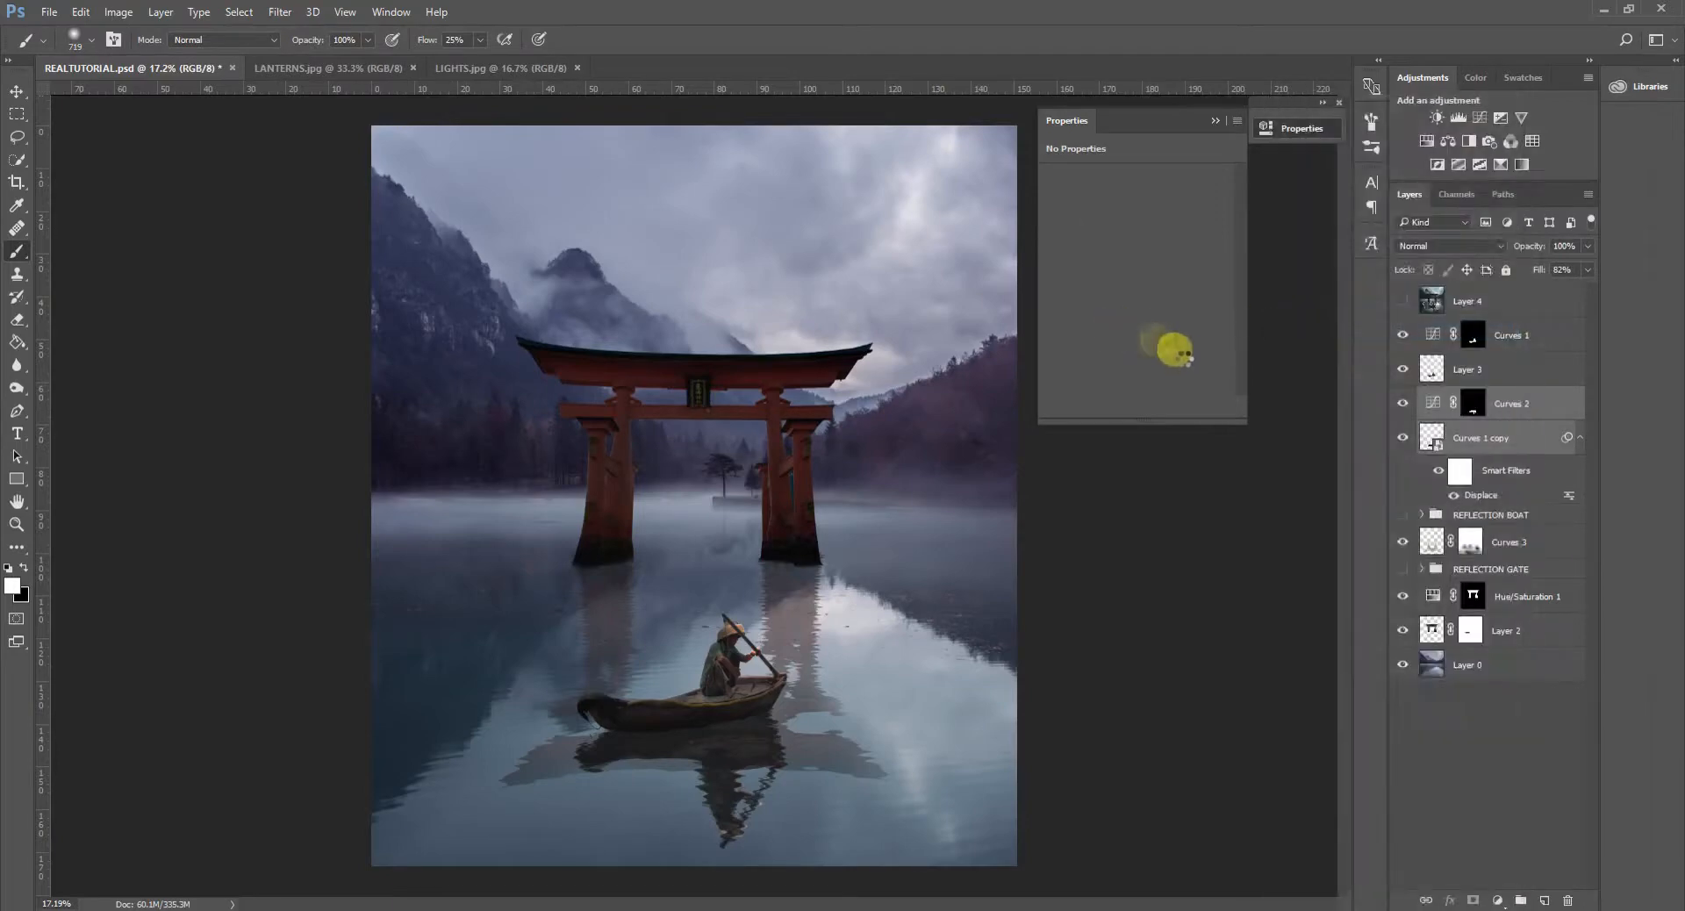
{"action": "left_click", "coordinate": [766, 459]}
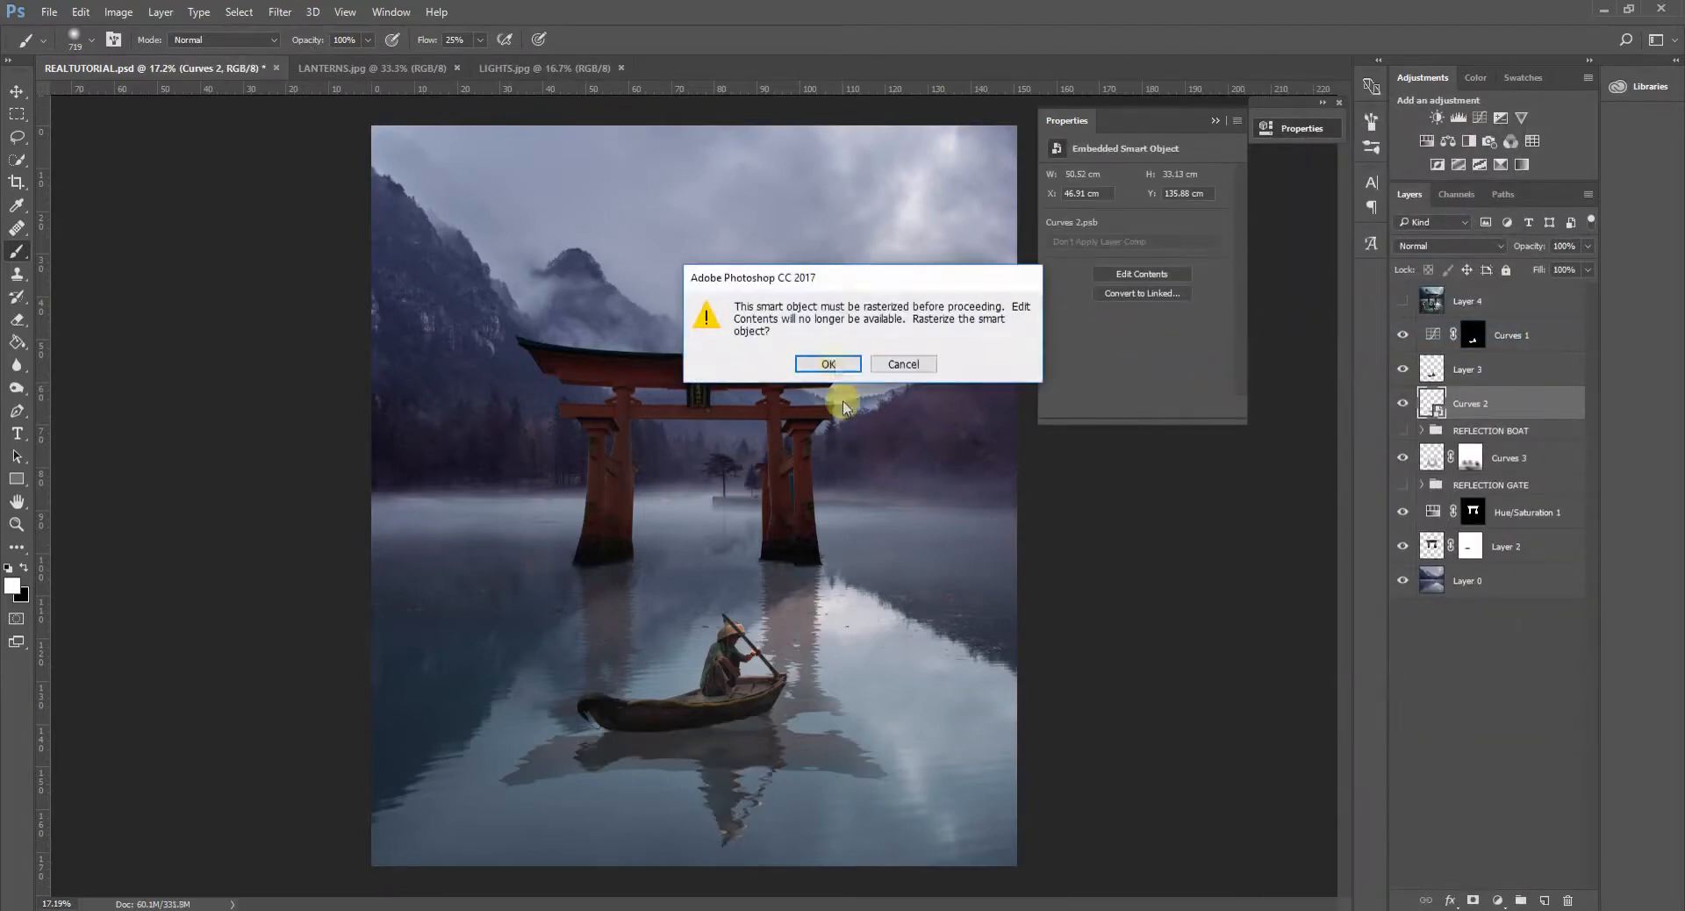
{"action": "left_click", "coordinate": [815, 365]}
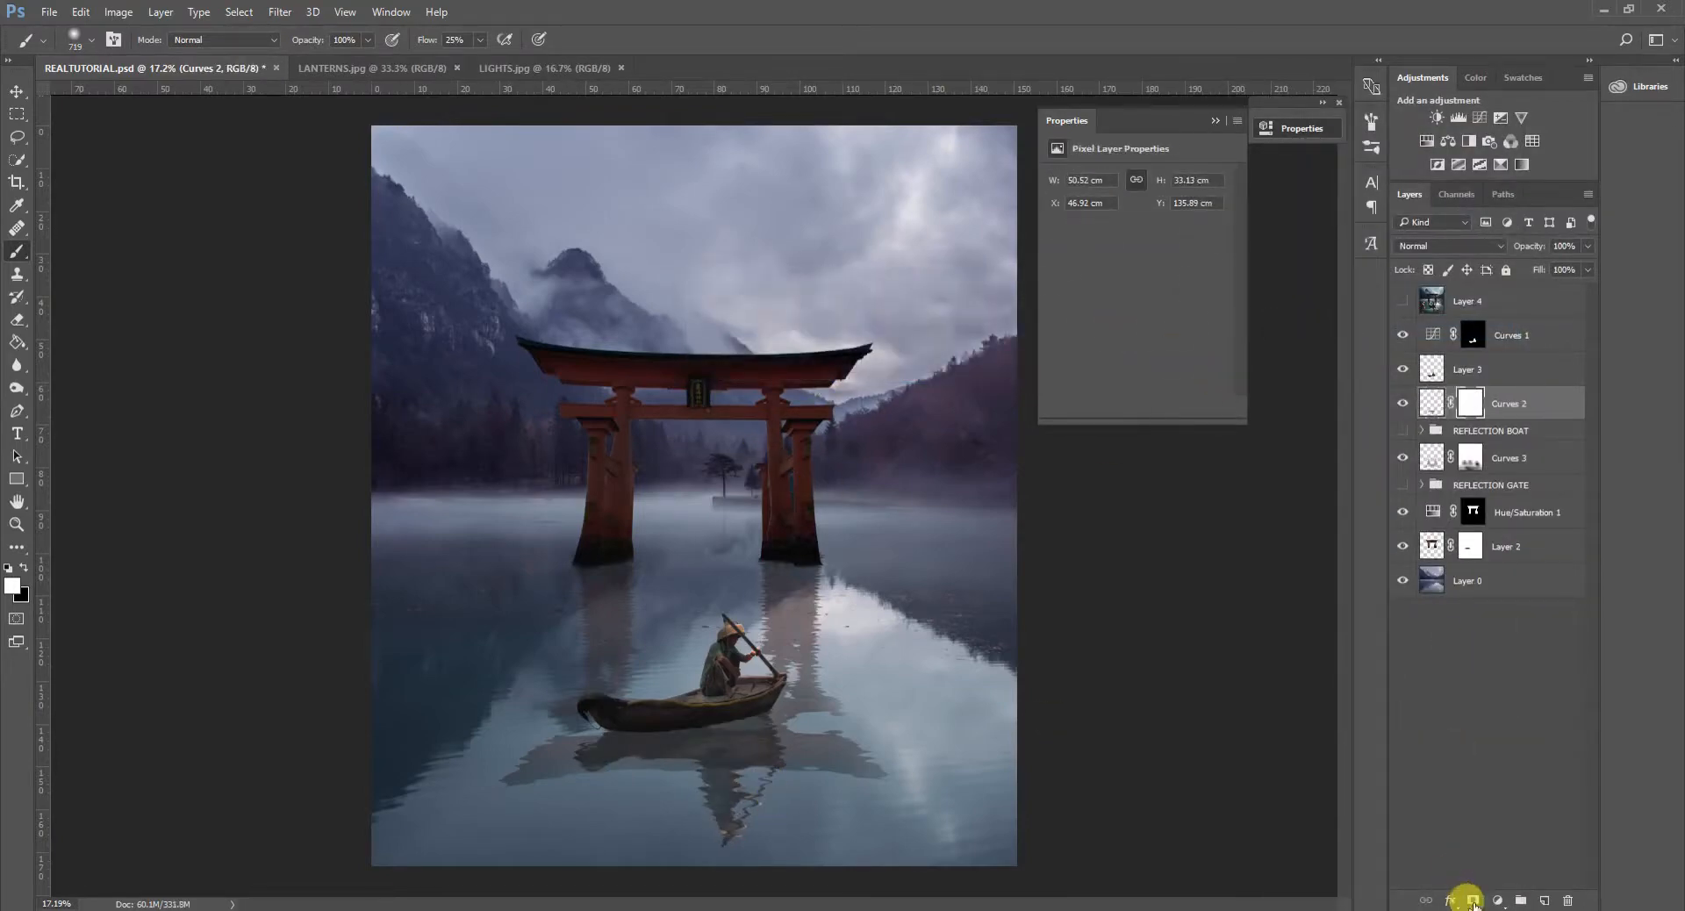
- Fade the lower part of the boat reflection by painting its mask with a soft black brush at 25% flow
{"action": "key", "text": "x"}
{"action": "left_click", "coordinate": [1483, 401]}
{"action": "left_click_drag", "start_coordinate": [592, 651], "coordinate": [628, 665]}
{"action": "left_click_drag", "start_coordinate": [772, 754], "coordinate": [760, 763]}
{"action": "key", "text": "ctrl+z"}
{"action": "left_click_drag", "start_coordinate": [795, 838], "coordinate": [784, 836]}
{"action": "left_click_drag", "start_coordinate": [673, 767], "coordinate": [868, 771]}
{"action": "scroll", "coordinate": [766, 769], "scroll_direction": "down", "scroll_amount": 4}
{"action": "mouse_move", "coordinate": [741, 739]}
{"action": "left_mouse_down"}
{"action": "mouse_move", "coordinate": [735, 649]}
{"action": "mouse_move", "coordinate": [780, 654]}
{"action": "mouse_move", "coordinate": [806, 684]}
{"action": "mouse_move", "coordinate": [717, 700]}
{"action": "left_mouse_up"}
{"action": "scroll", "coordinate": [835, 734], "scroll_direction": "down", "scroll_amount": 5}
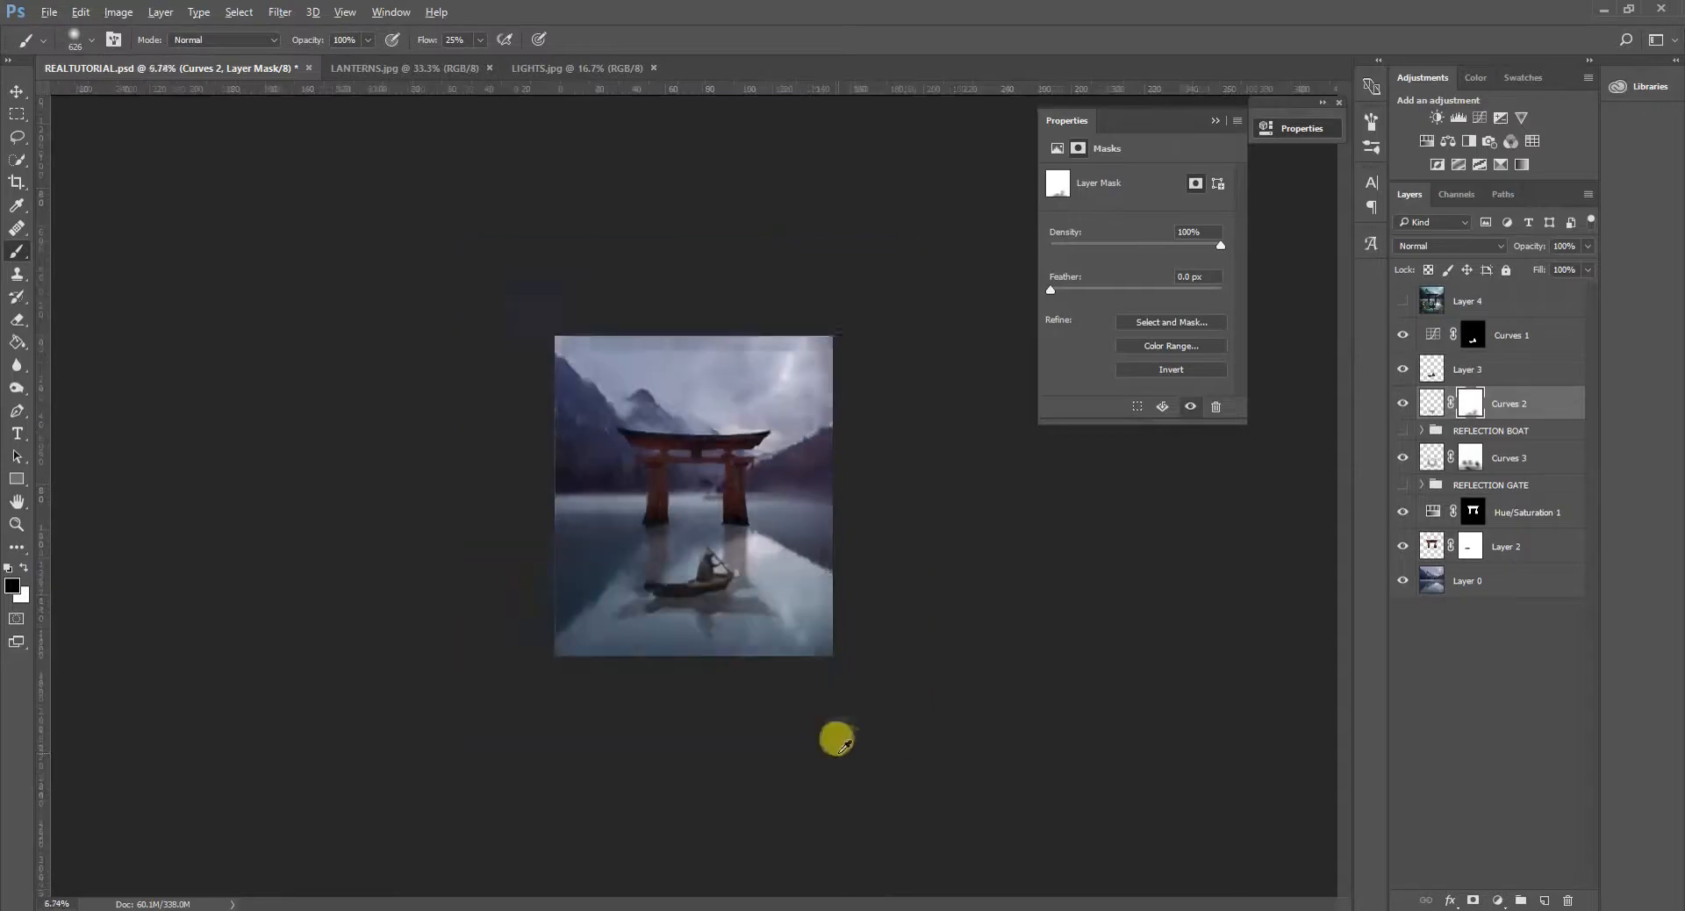
{"action": "scroll", "coordinate": [790, 741], "scroll_direction": "up", "scroll_amount": 9}
{"action": "scroll", "coordinate": [835, 764], "scroll_direction": "down", "scroll_amount": 2}
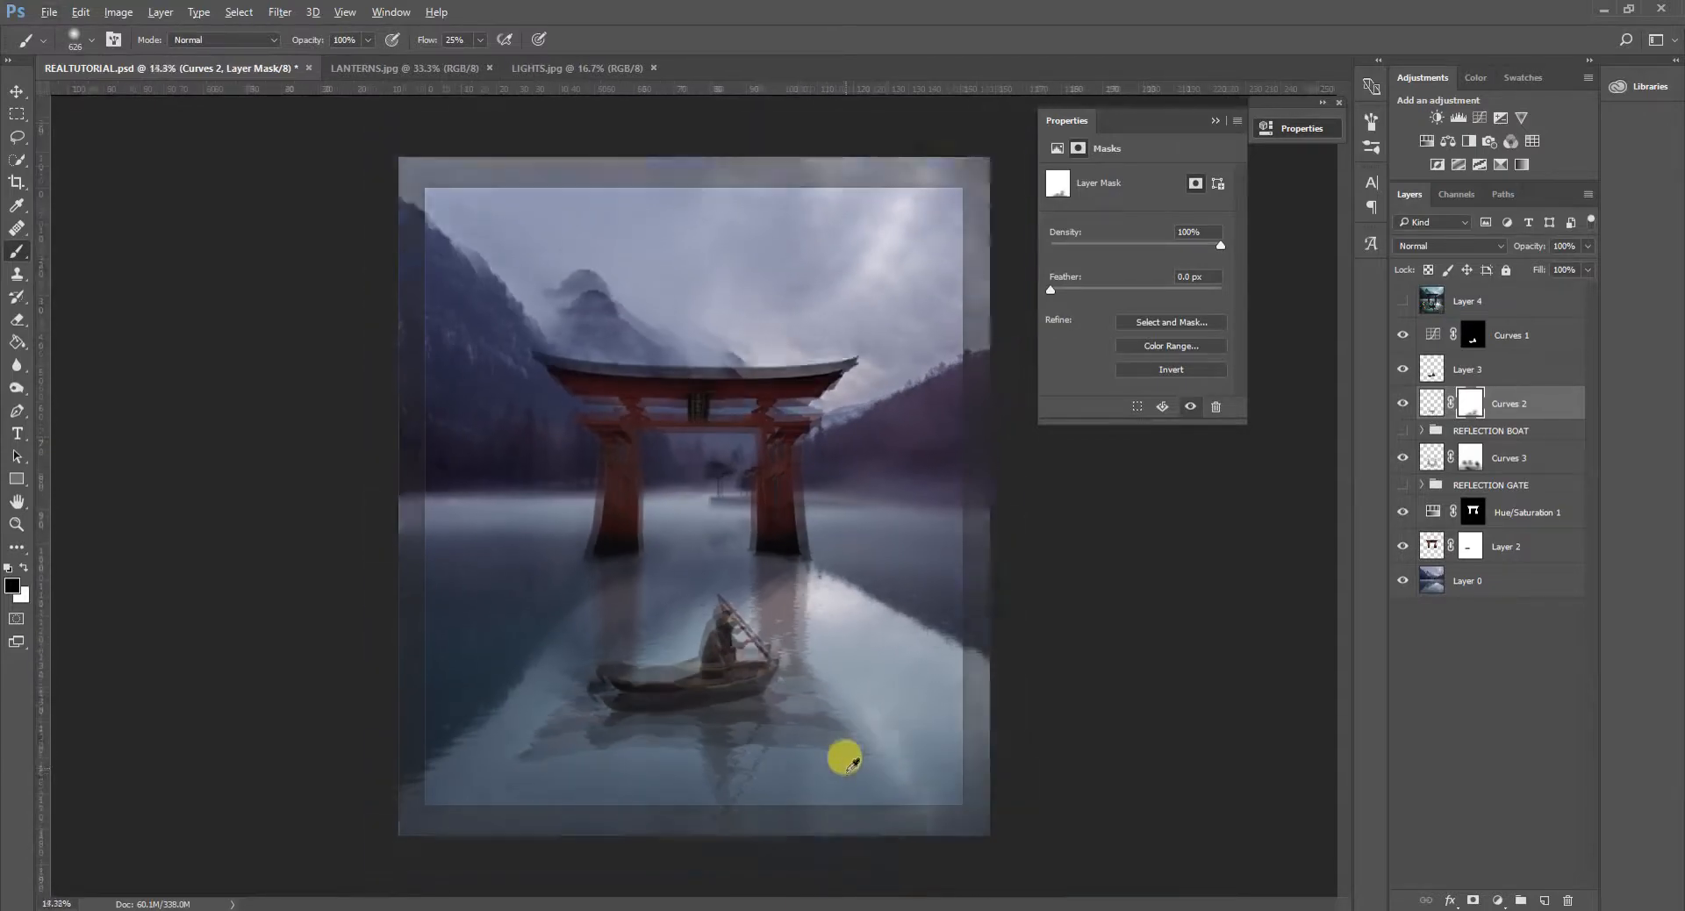
{"action": "left_click_drag", "start_coordinate": [828, 754], "coordinate": [783, 728]}
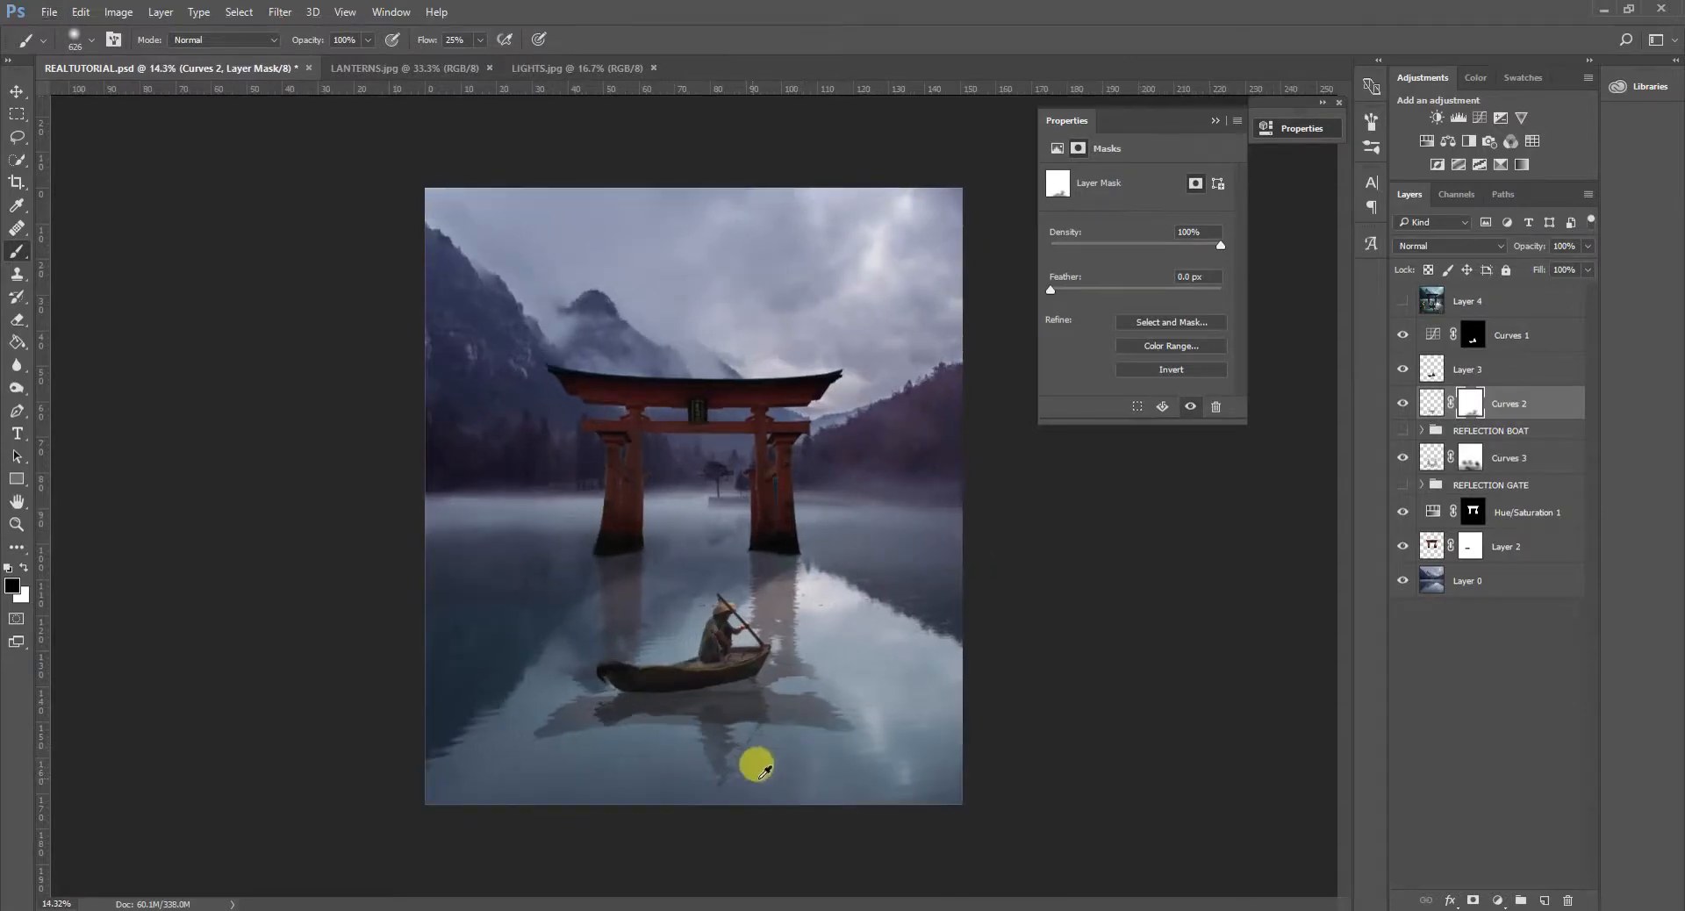
- Examine the faded boat and gate reflections at several magnifications
{"action": "scroll", "coordinate": [759, 753], "scroll_direction": "up", "scroll_amount": 2}
{"action": "scroll", "coordinate": [765, 758], "scroll_direction": "up", "scroll_amount": 4}
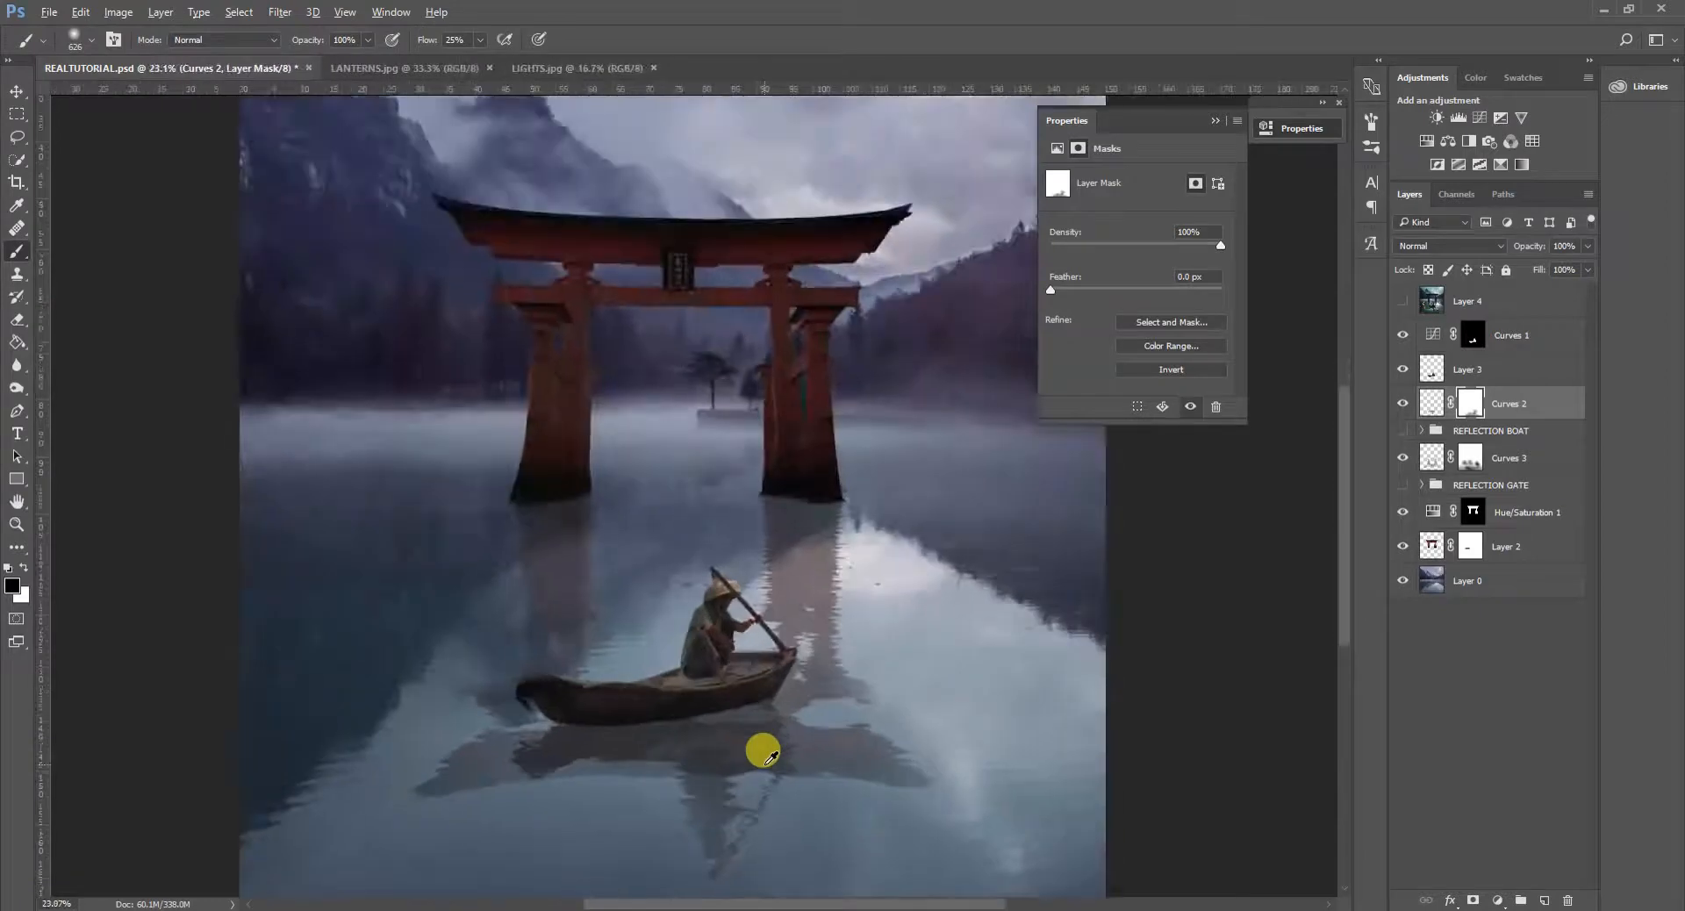
{"action": "scroll", "coordinate": [767, 755], "scroll_direction": "down", "scroll_amount": 5}
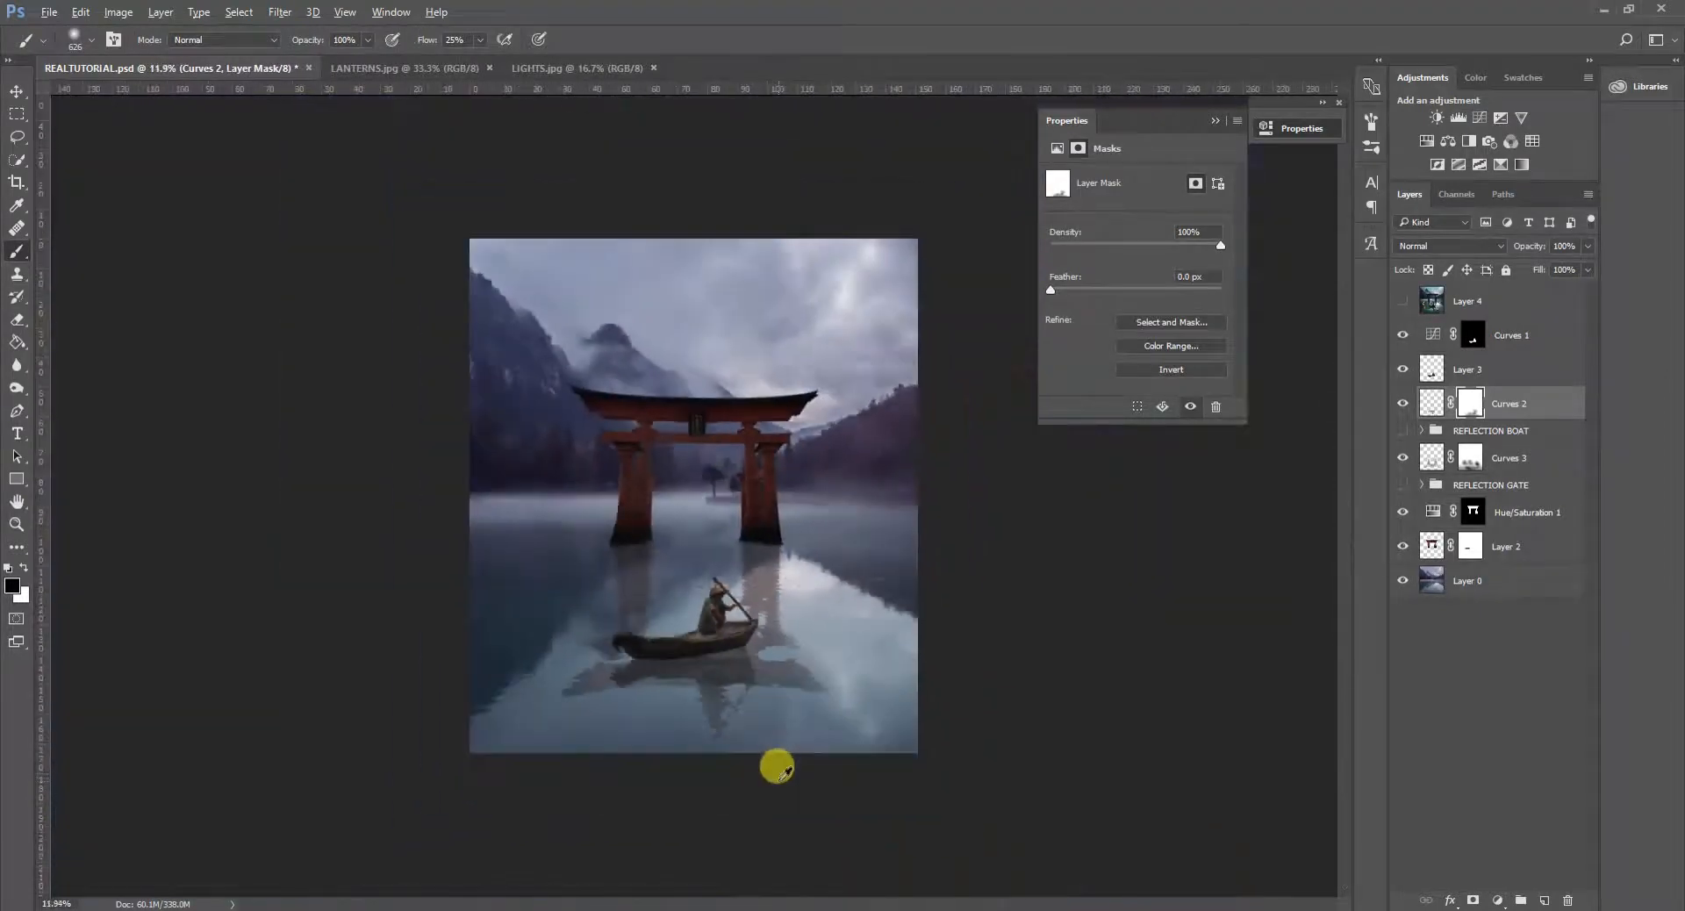
{"action": "scroll", "coordinate": [772, 762], "scroll_direction": "up", "scroll_amount": 1}
{"action": "scroll", "coordinate": [760, 763], "scroll_direction": "up", "scroll_amount": 1}
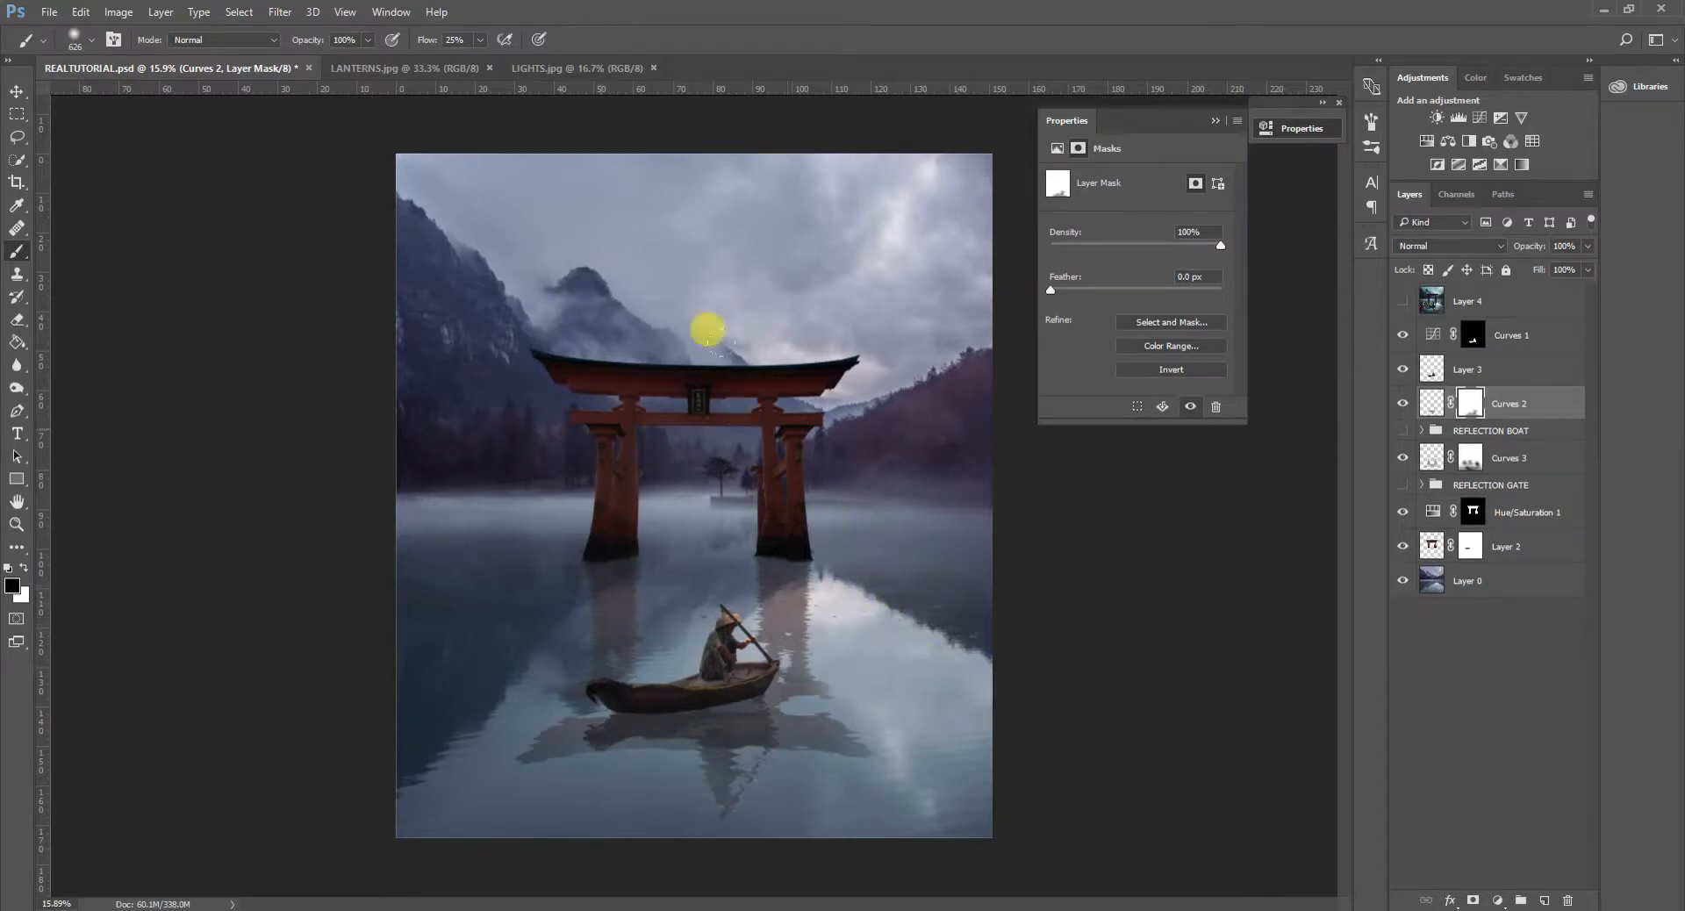
{"action": "scroll", "coordinate": [917, 764], "scroll_direction": "down", "scroll_amount": 1}
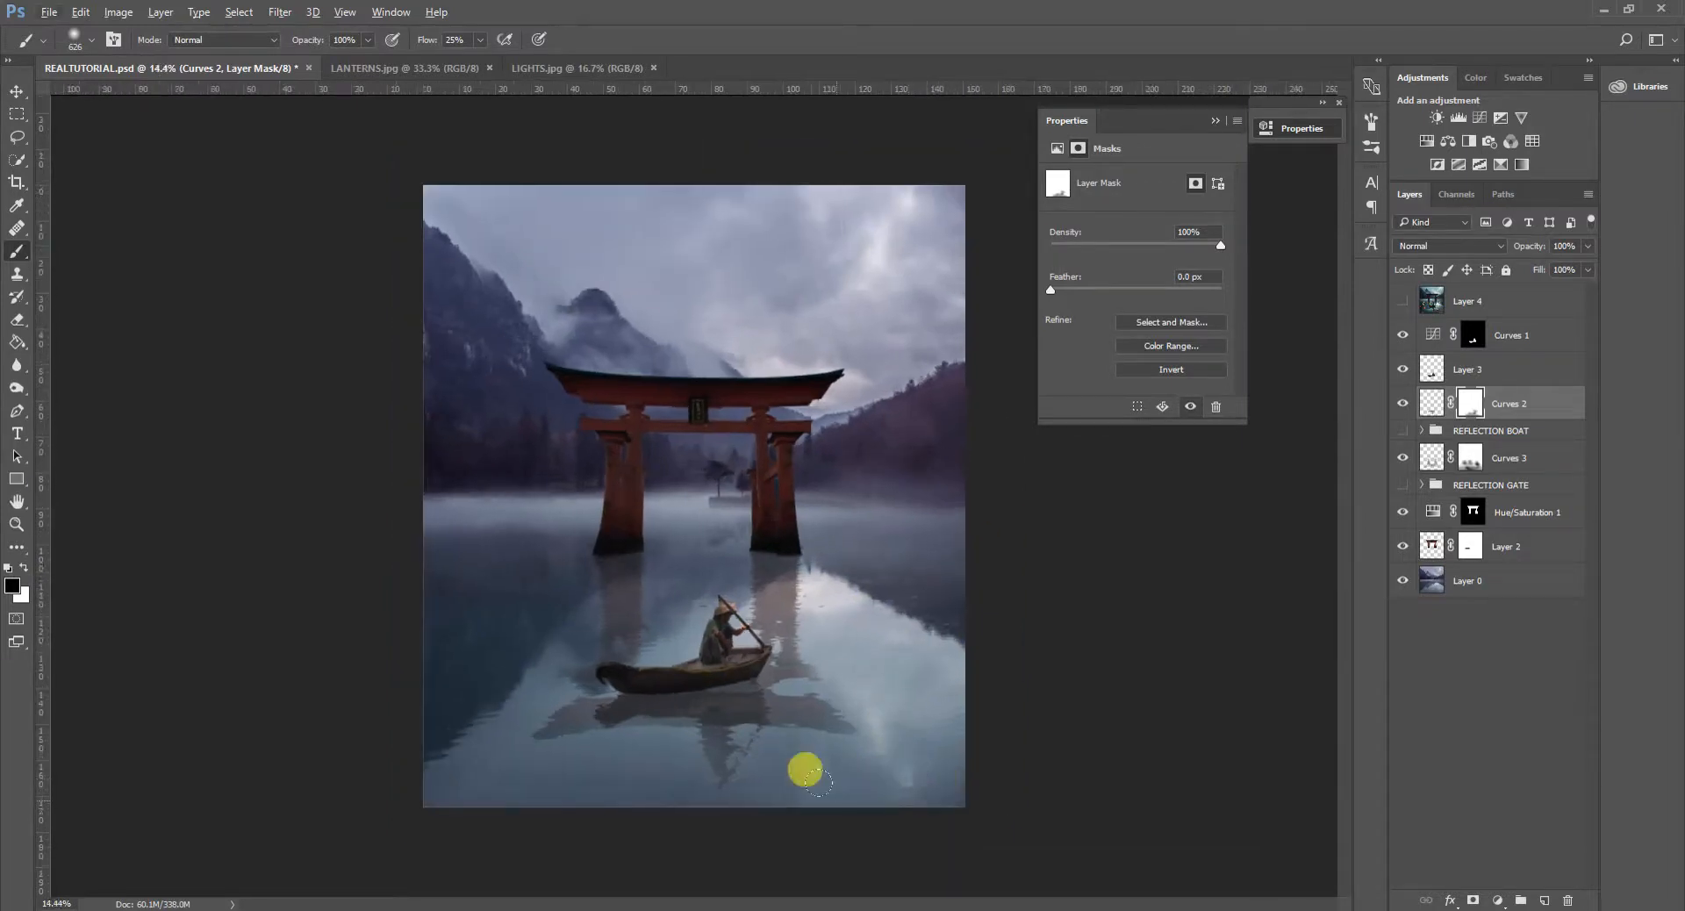